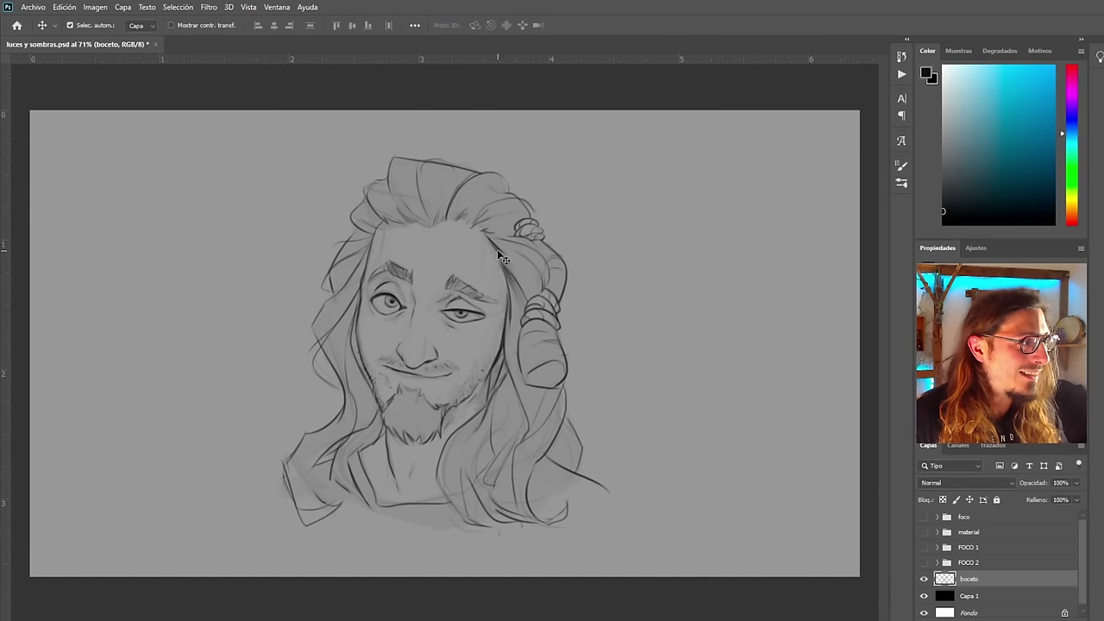
Move the portrait sketch on the boceto layer to the left side of the canvas, leaving the right half empty
left_click_drag(497, 250, 475, 243)
mouse_move(389, 294)
left_mouse_down()
mouse_move(375, 295)
mouse_move(389, 294)
left_mouse_up()
scroll(487, 267, "up", 5)
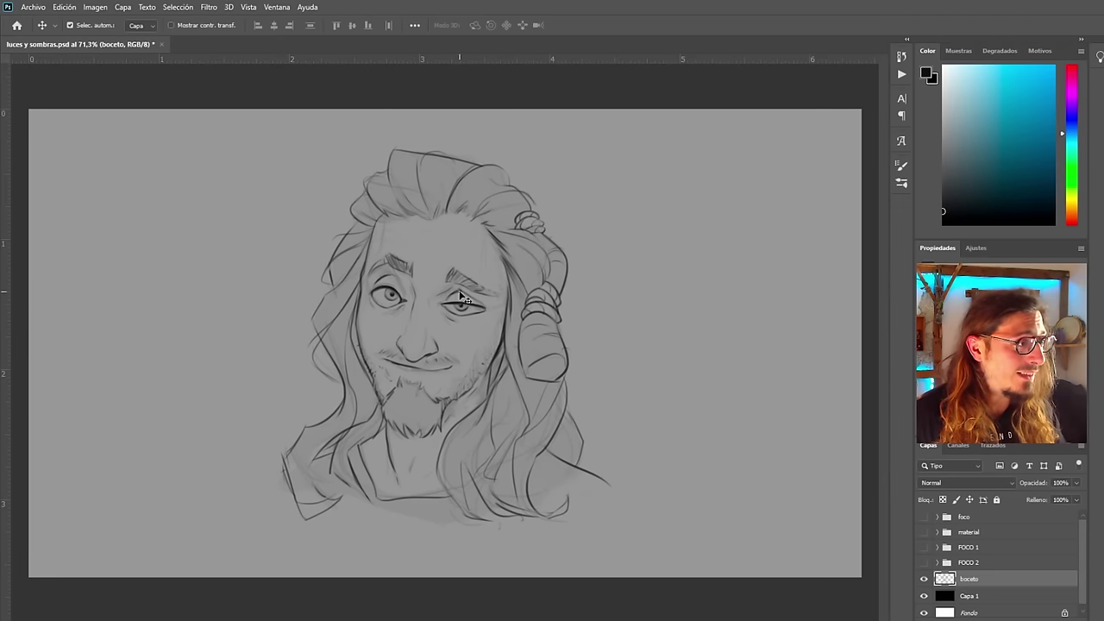
scroll(419, 334, "down", 6)
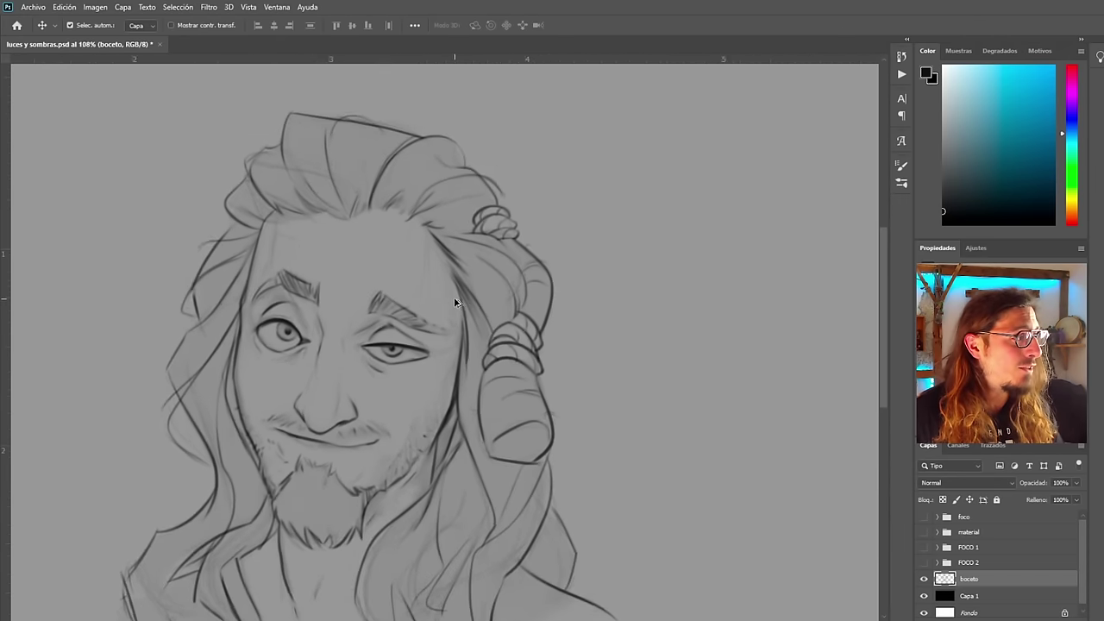
key("ctrl+0")
scroll(400, 356, "up", 3)
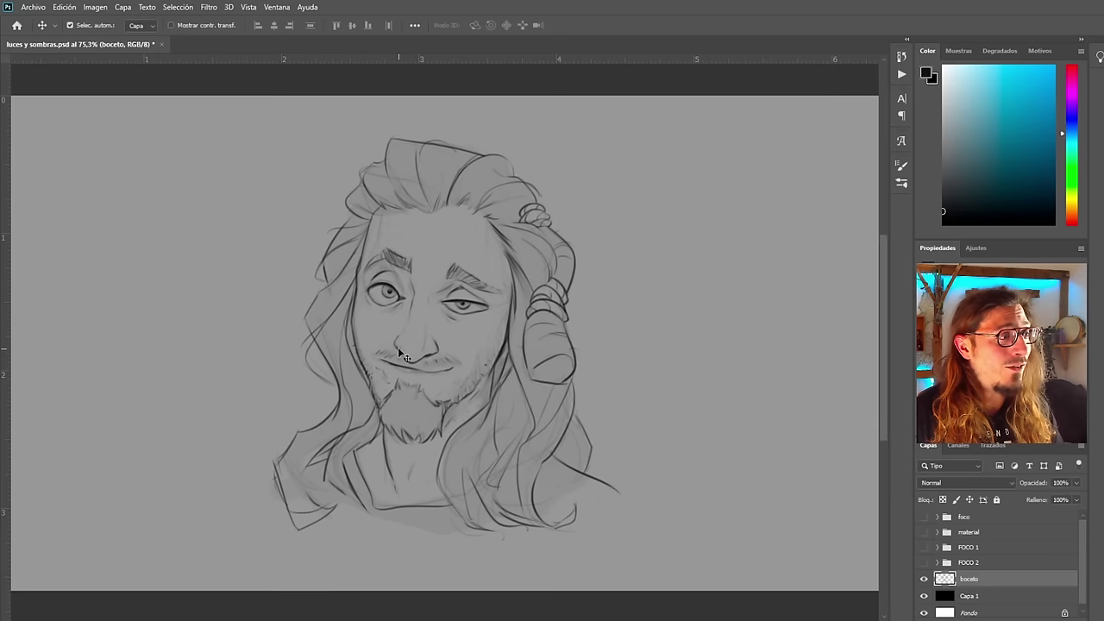
scroll(417, 339, "down", 1)
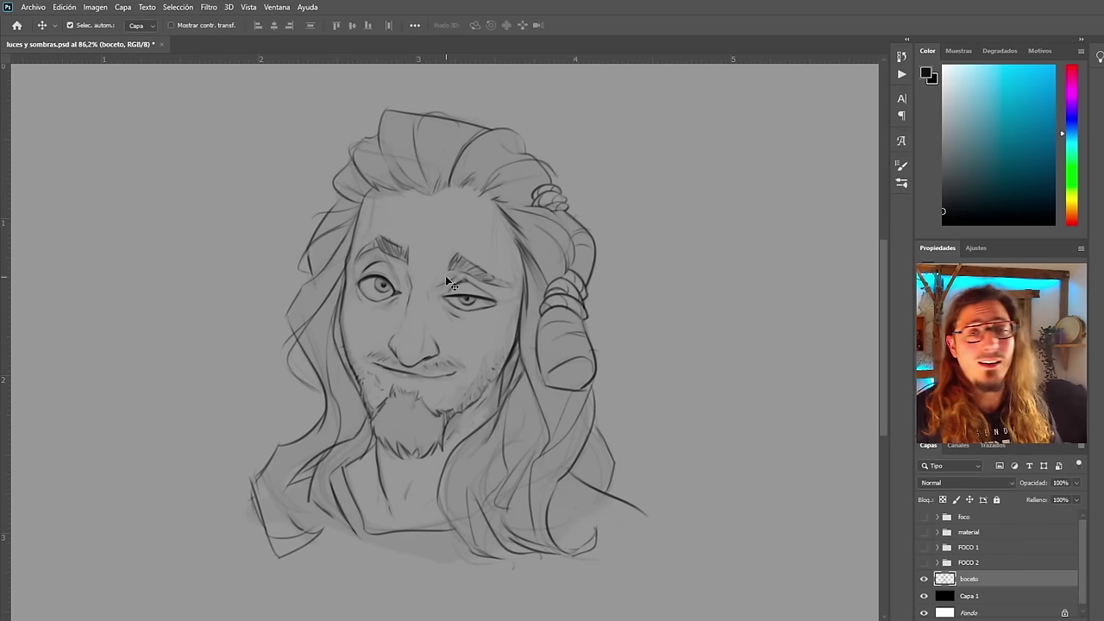
mouse_move(527, 252)
left_mouse_down()
mouse_move(365, 253)
mouse_move(390, 253)
mouse_move(369, 266)
mouse_move(385, 272)
left_mouse_up()
scroll(409, 264, "down", 5)
scroll(406, 266, "up", 3)
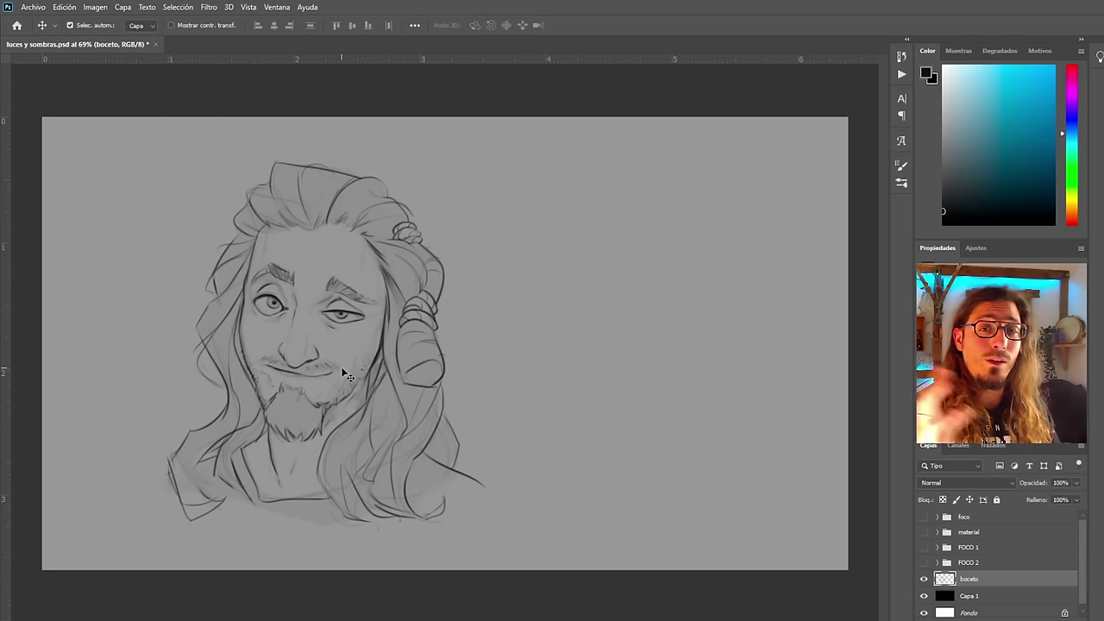
left_click_drag(387, 272, 352, 257)
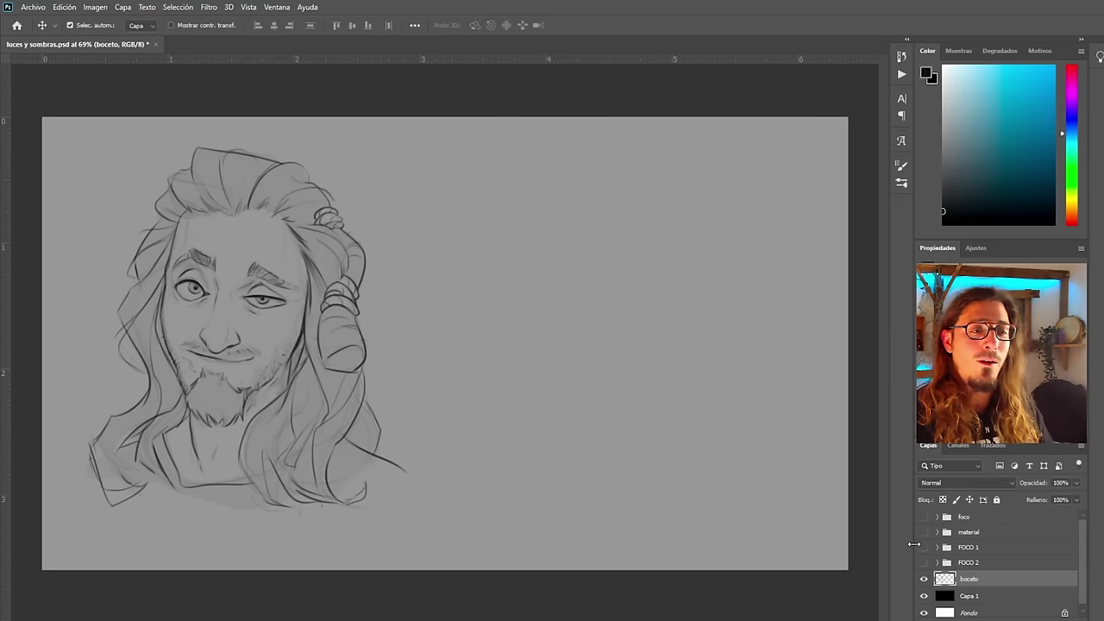
View the spotlight references in the foco group, including Capa 14, and in the material group, hiding each group after viewing
left_click(925, 517)
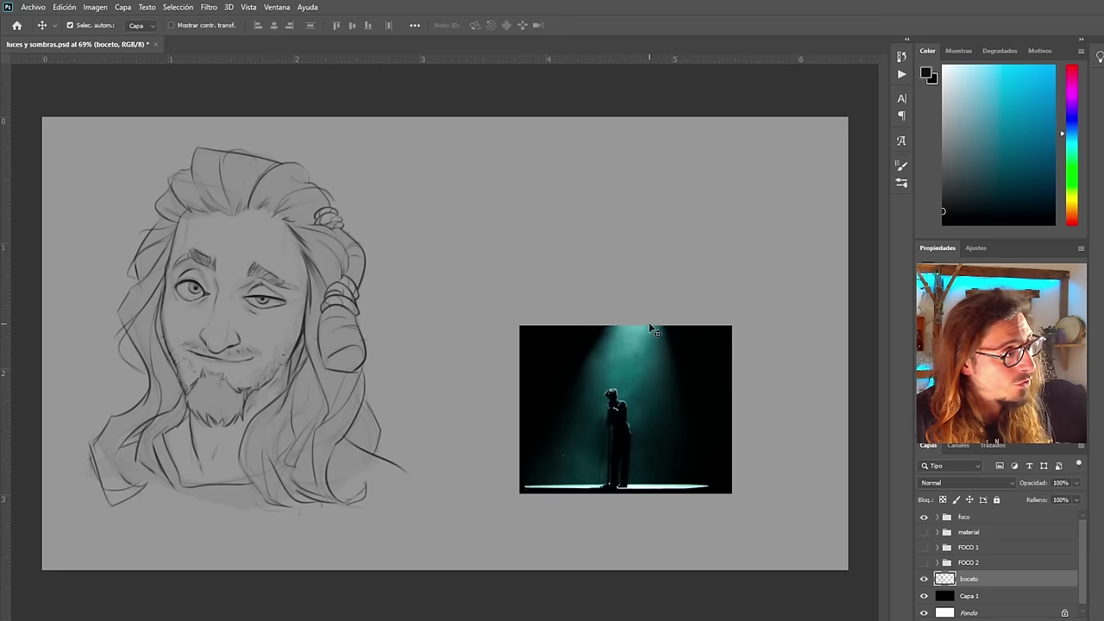
left_click(938, 518)
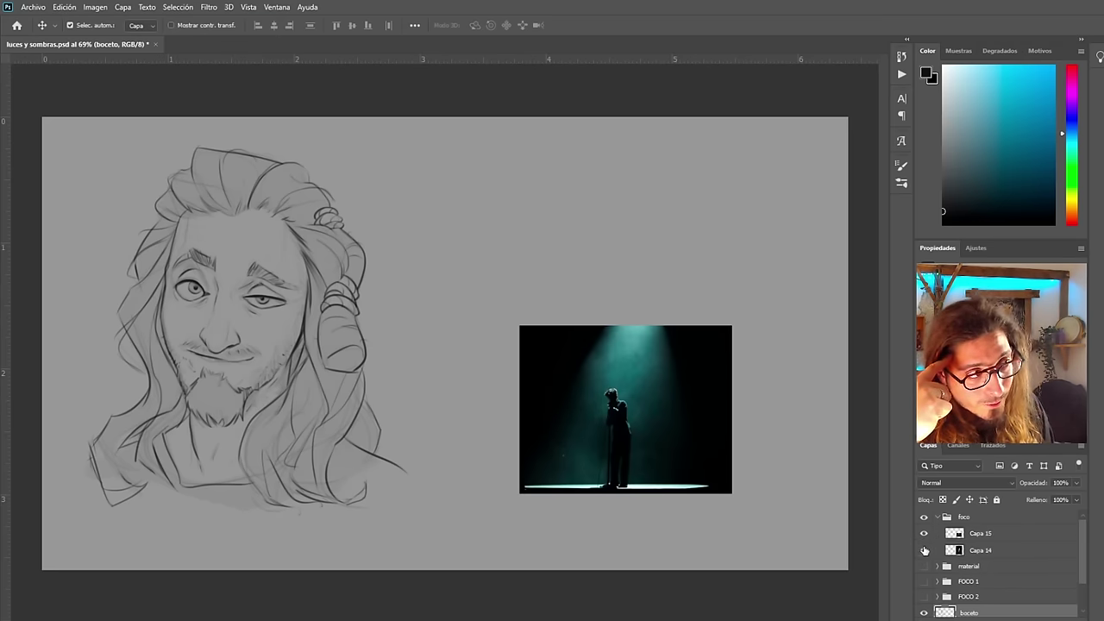
left_click(924, 550)
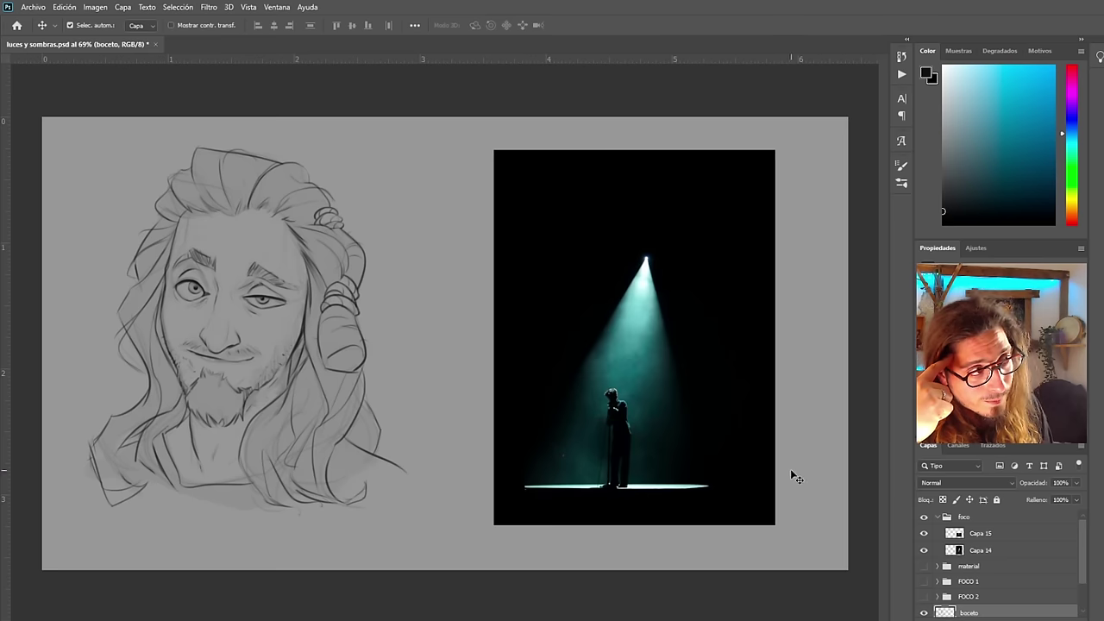
left_click(938, 517)
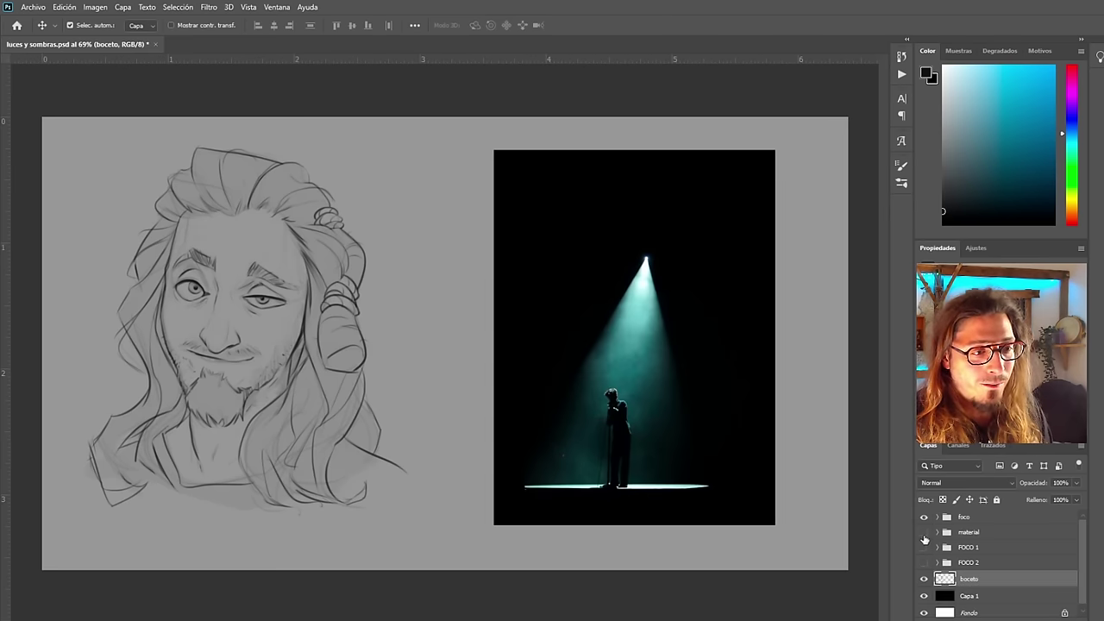
left_click(924, 517)
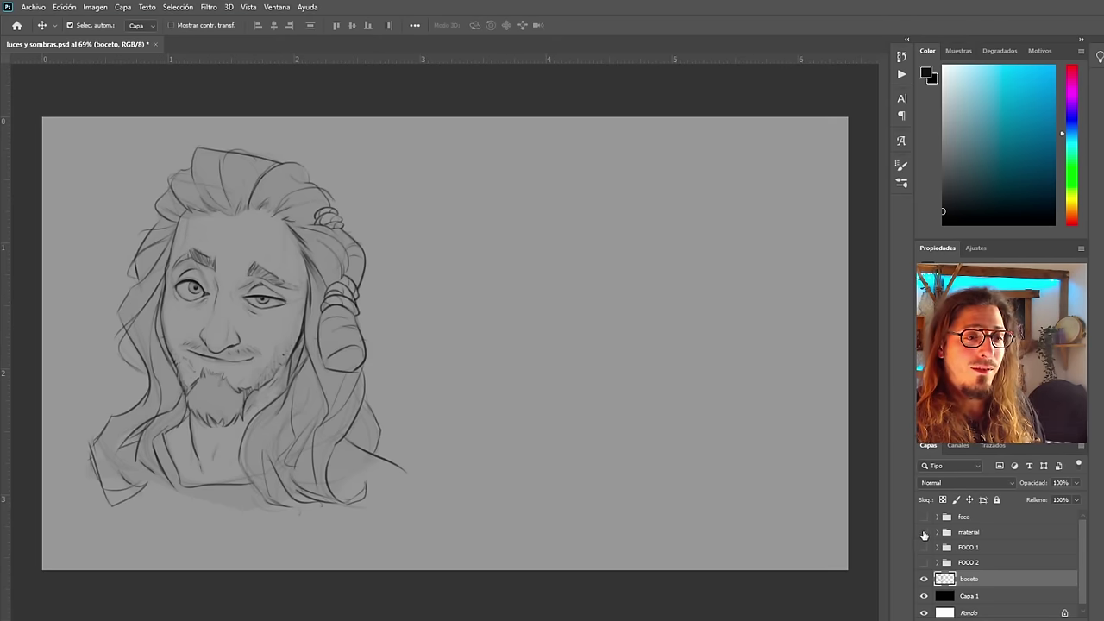
left_click(924, 532)
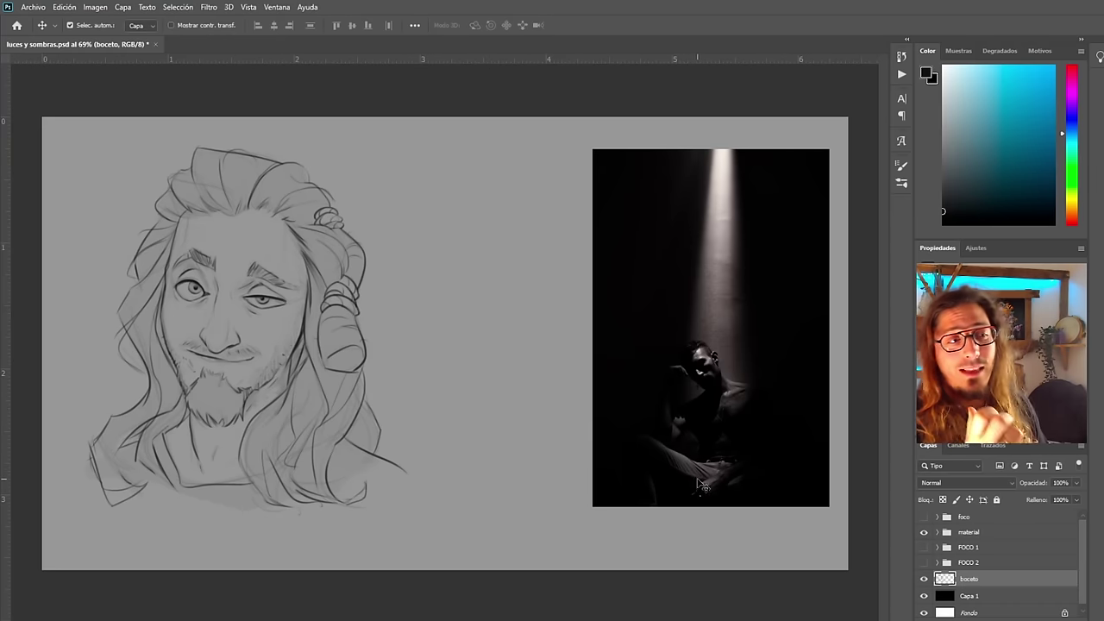
left_click(922, 534)
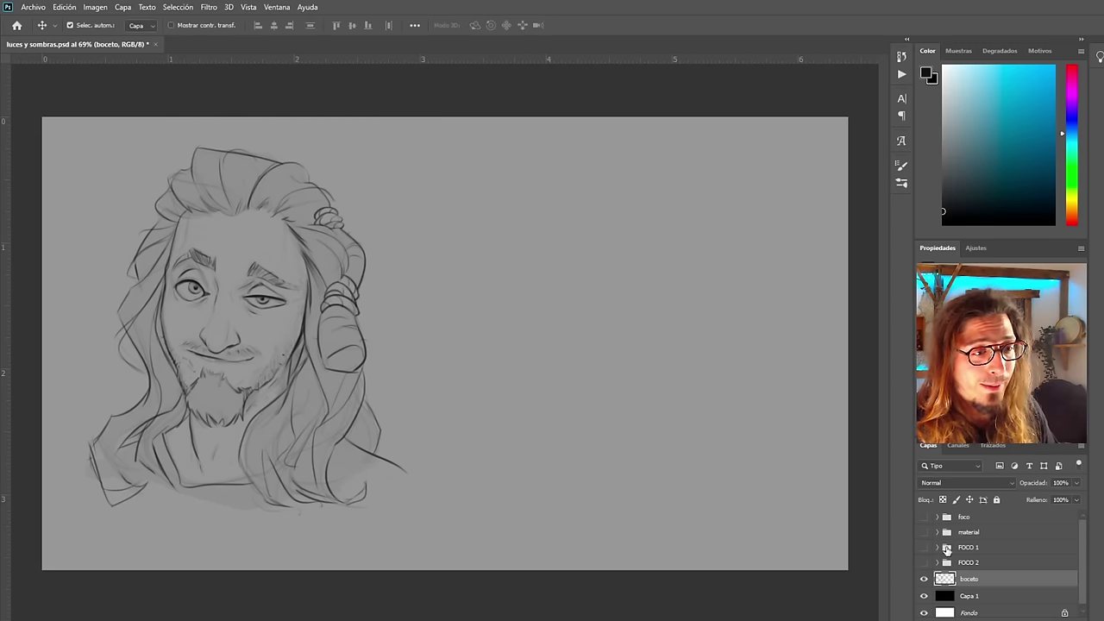
Show the FOCO 1 group and move its half-lit portrait photo inward, closer to the sketch
left_click(924, 548)
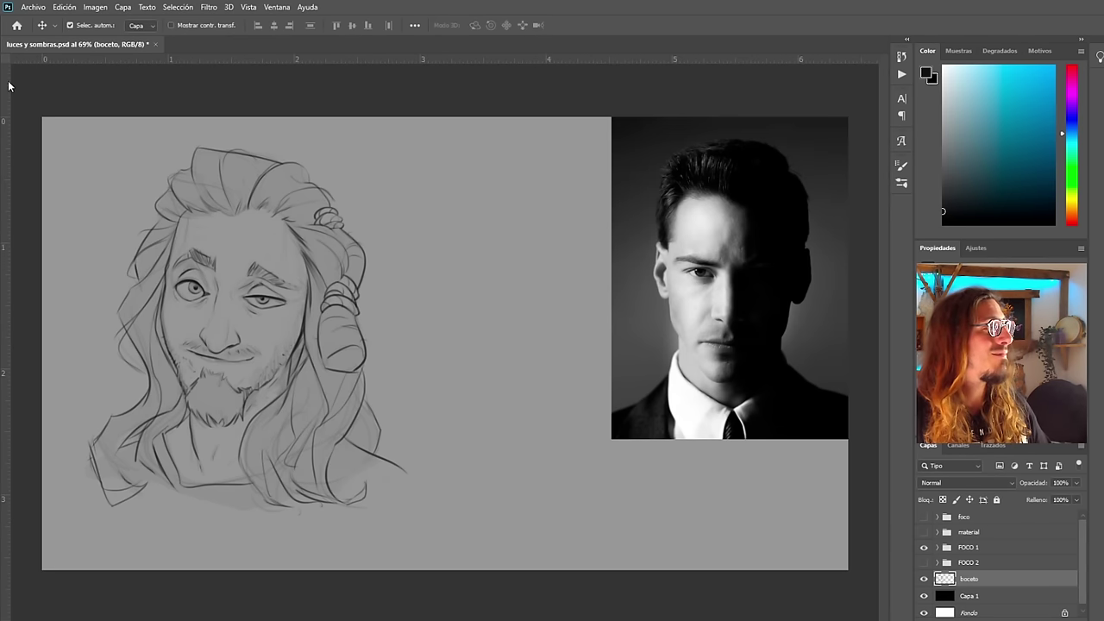
left_click_drag(719, 307, 607, 343)
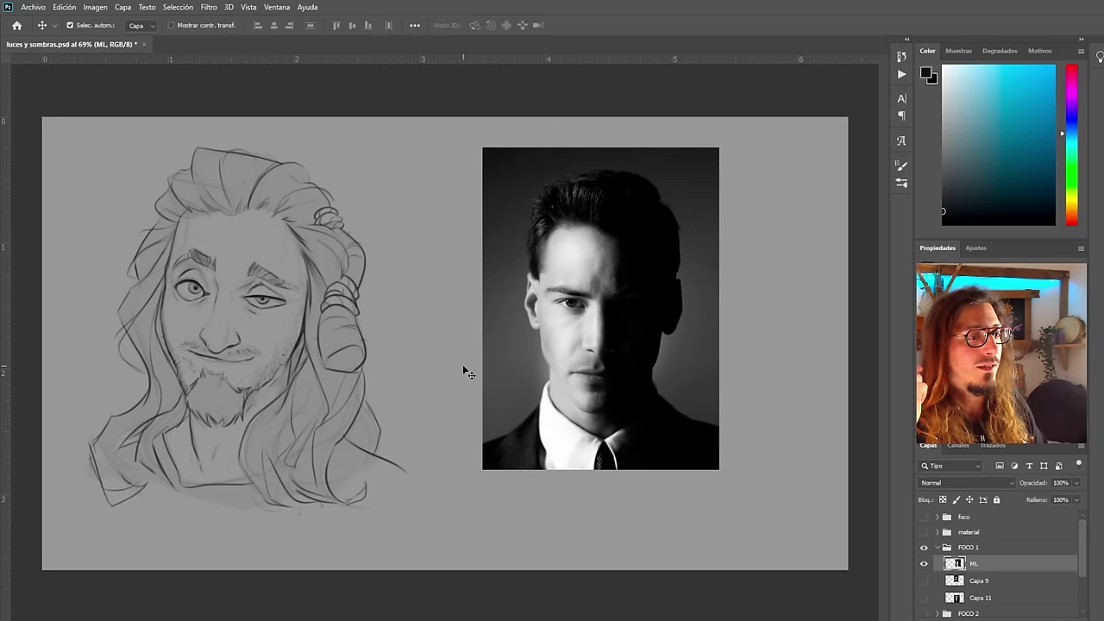
Add a new layer above ML and ready the Brush tool with a light blue foreground colour
key("ctrl+shift+alt+n")
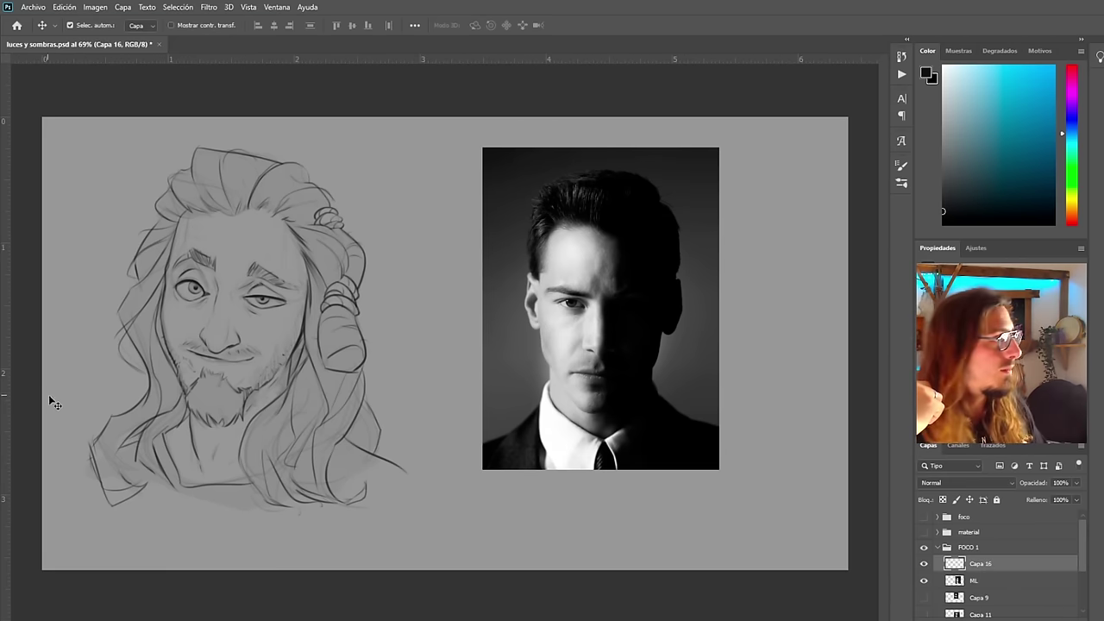
key("b")
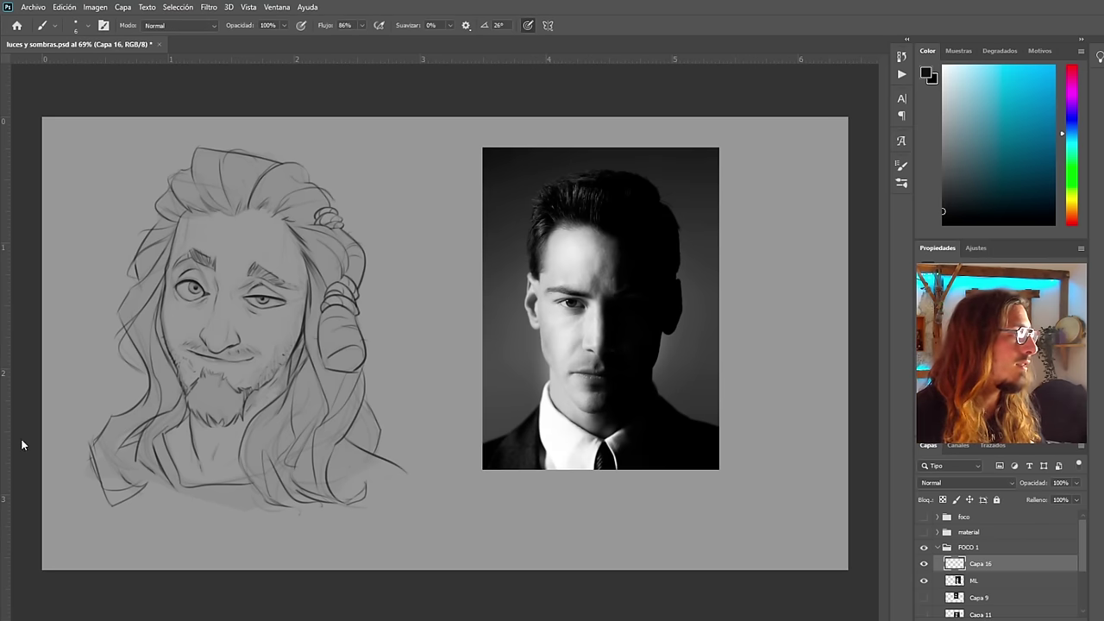
key("i")
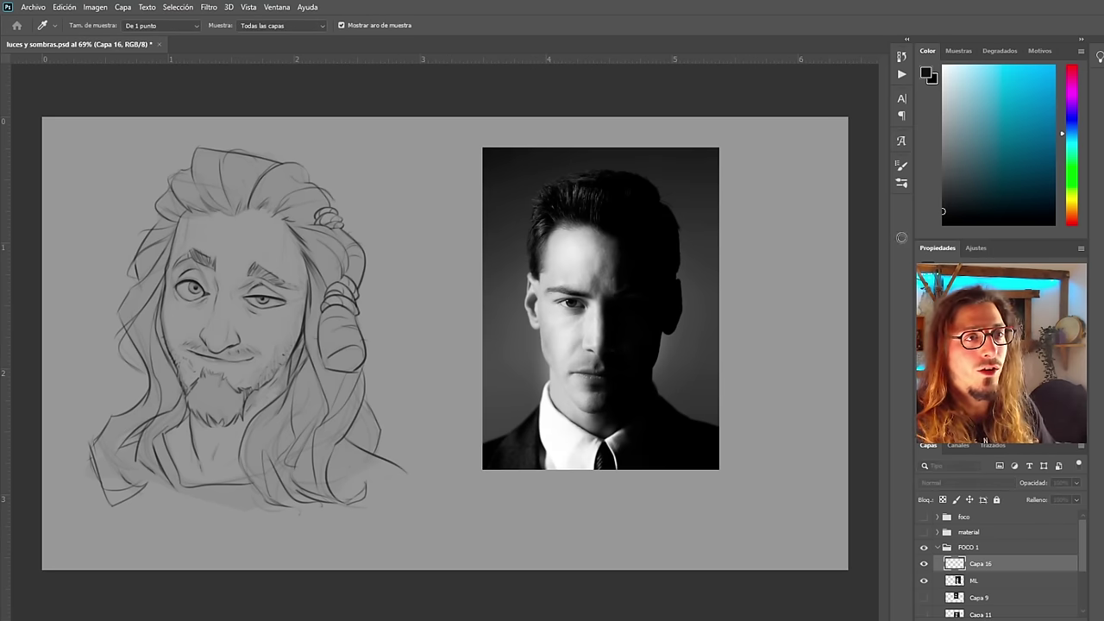
left_click(986, 66)
key("b")
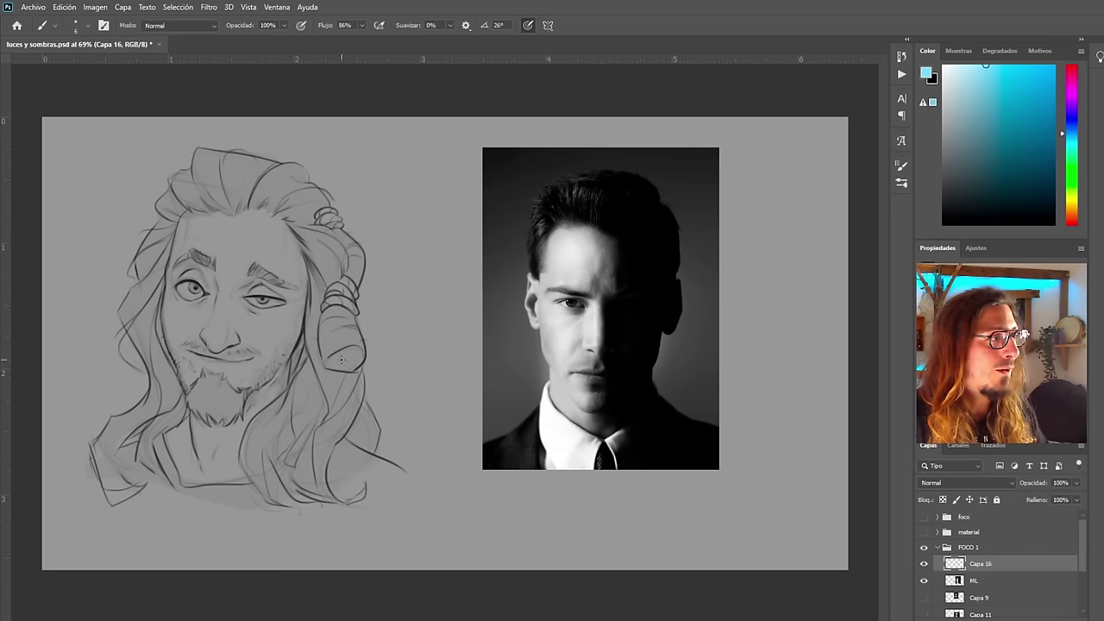
Circle the sketch's face in light blue and draw three lines extending from it toward the portrait photo
mouse_move(259, 217)
left_mouse_down()
mouse_move(285, 358)
mouse_move(326, 289)
left_mouse_up()
left_click_drag(249, 250, 408, 181)
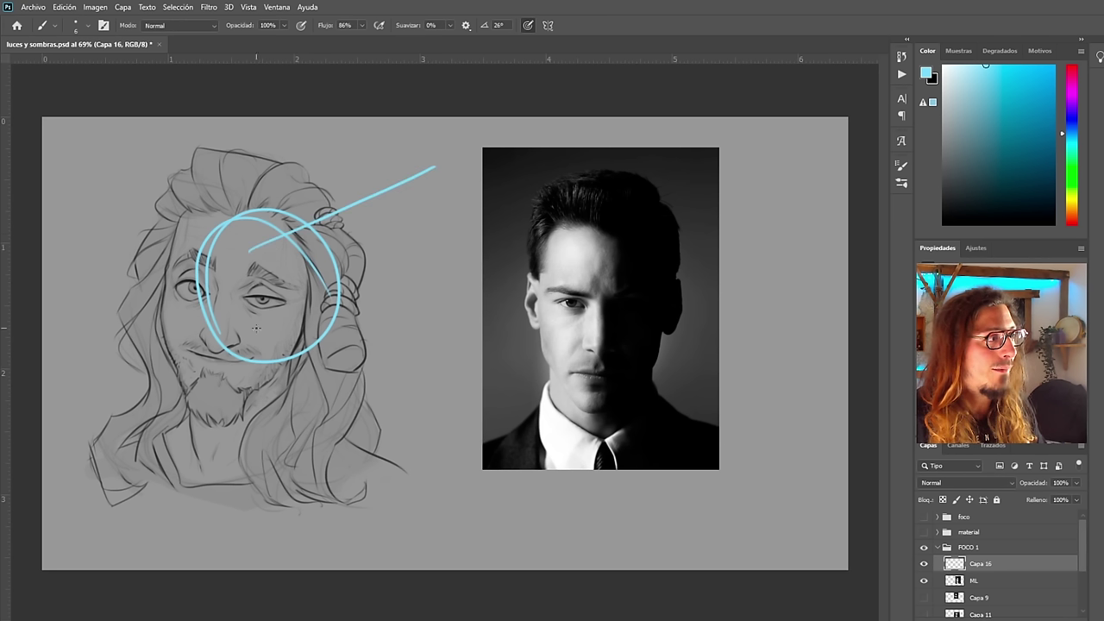
left_click_drag(237, 306, 486, 416)
left_click_drag(286, 283, 483, 280)
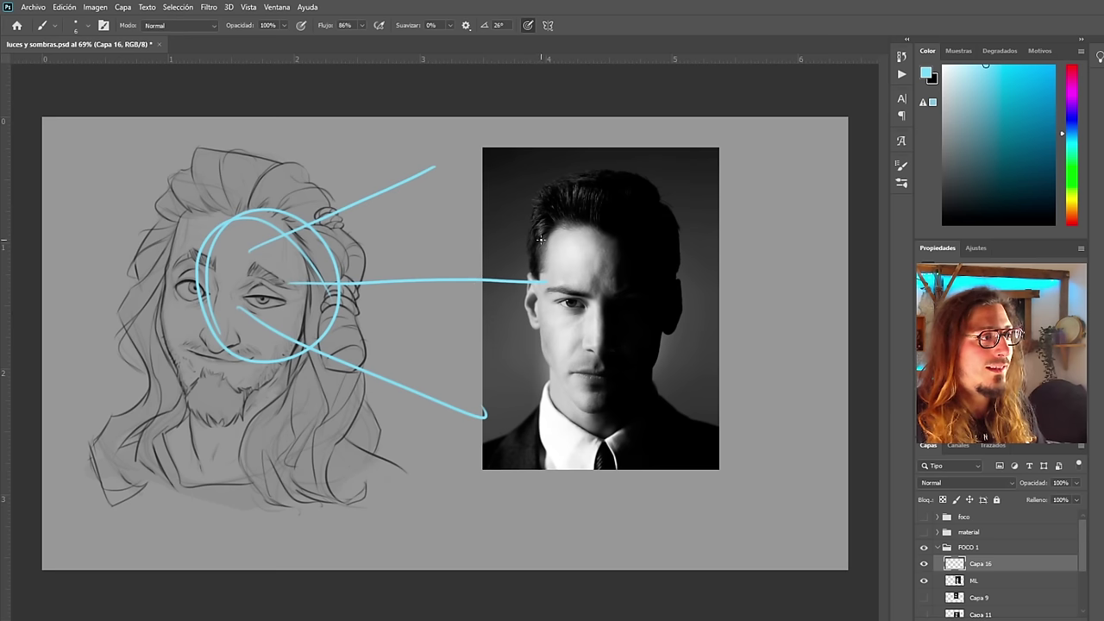
Outline the photo's lit half of the face and white collar, and draw curved marks beside the sketch's face and the photo's head
mouse_move(540, 240)
left_mouse_down()
mouse_move(579, 407)
mouse_move(552, 201)
left_mouse_up()
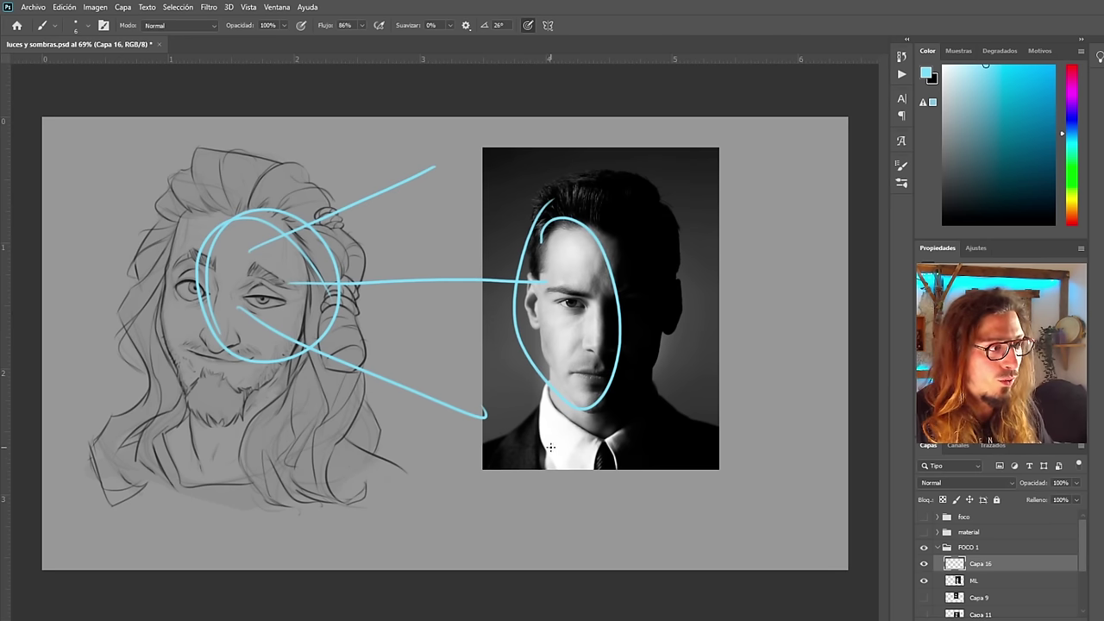
mouse_move(551, 446)
left_mouse_down()
mouse_move(580, 423)
mouse_move(561, 454)
left_mouse_up()
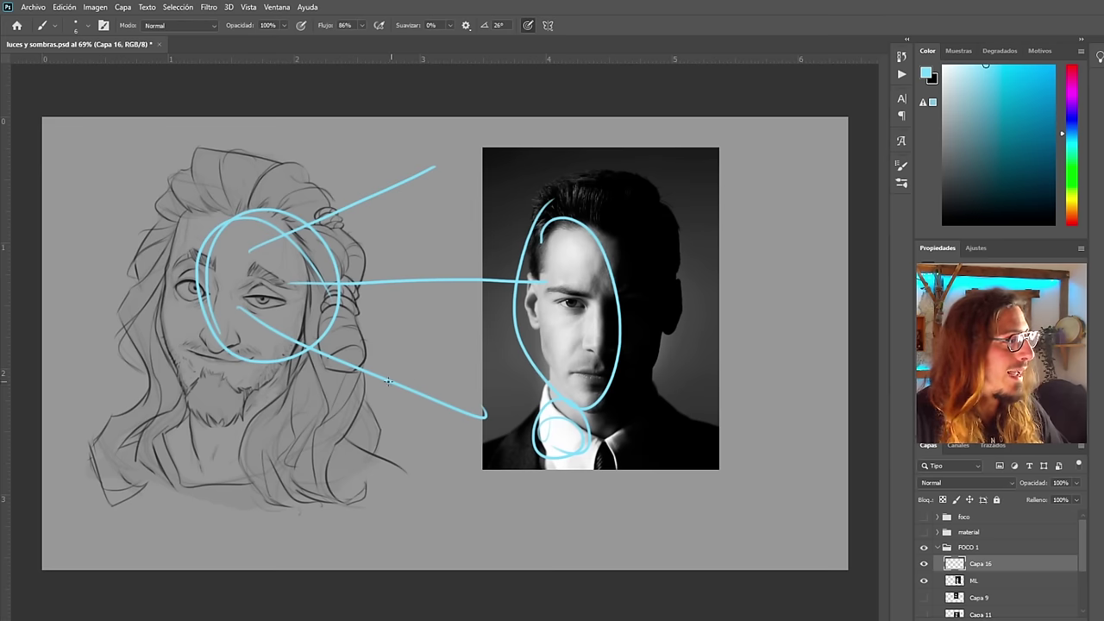
left_click_drag(324, 221, 344, 366)
mouse_move(363, 203)
left_mouse_down()
mouse_move(400, 269)
mouse_move(397, 325)
left_mouse_up()
mouse_move(507, 302)
left_mouse_down()
mouse_move(496, 321)
mouse_move(499, 288)
left_mouse_up()
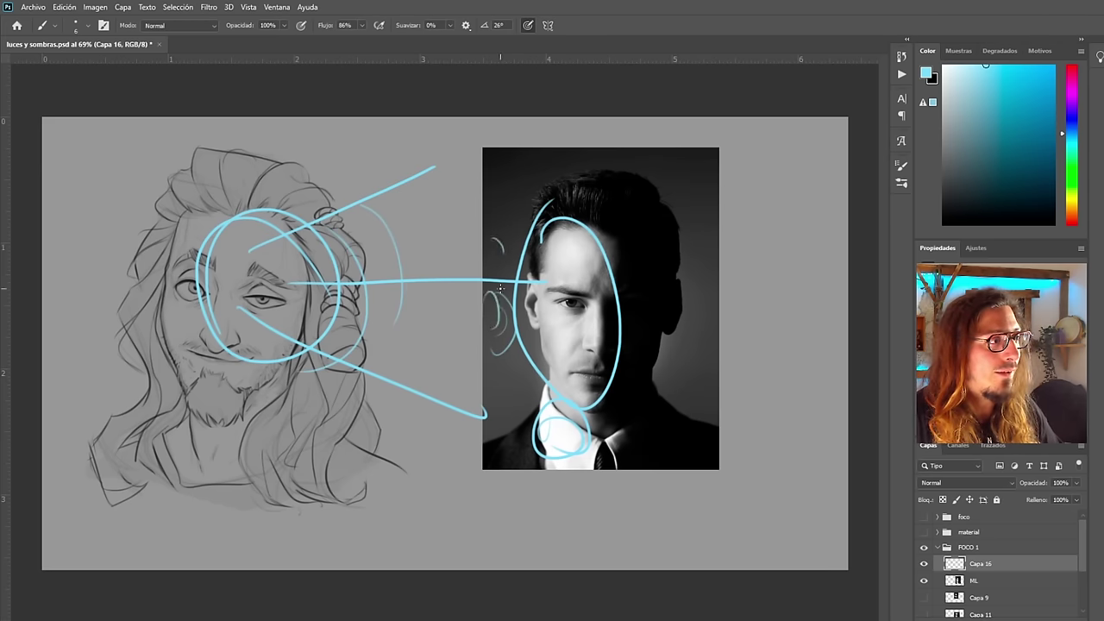
mouse_move(696, 344)
left_mouse_down()
mouse_move(690, 255)
mouse_move(695, 294)
mouse_move(666, 376)
left_mouse_up()
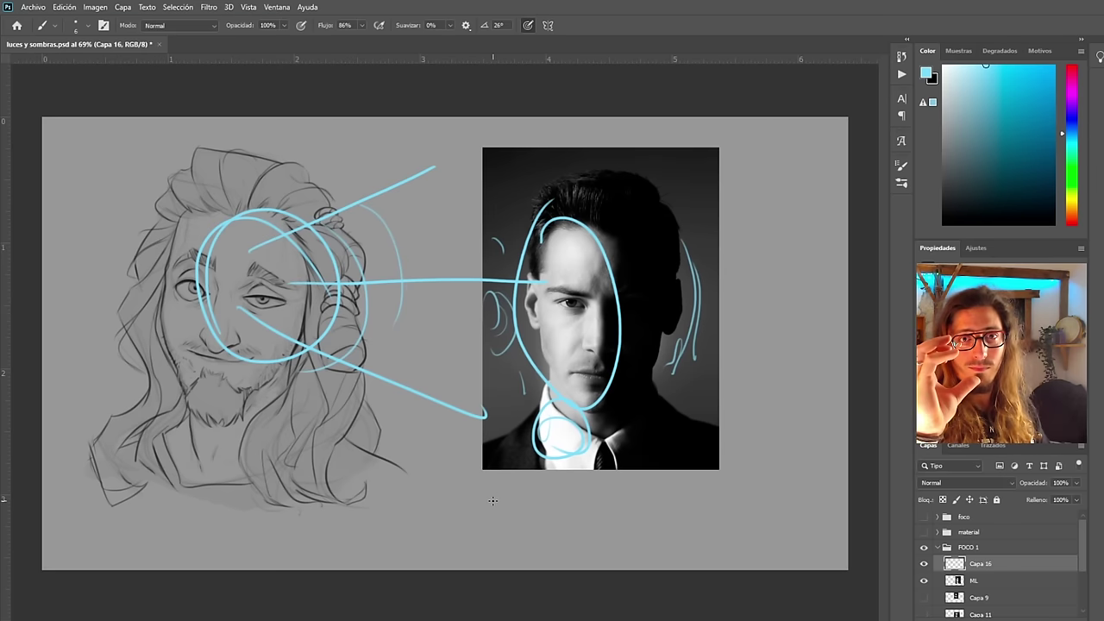
Hide the Capa 16 annotations and the ML photo, and show the Capa 9 portrait
left_click(923, 565)
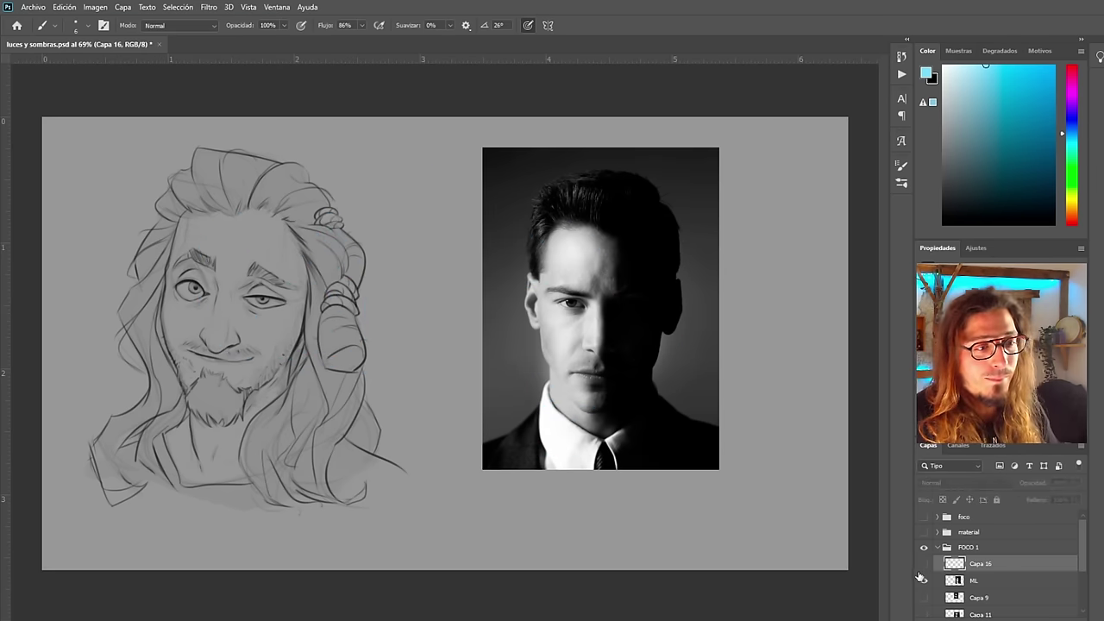
left_click(924, 580)
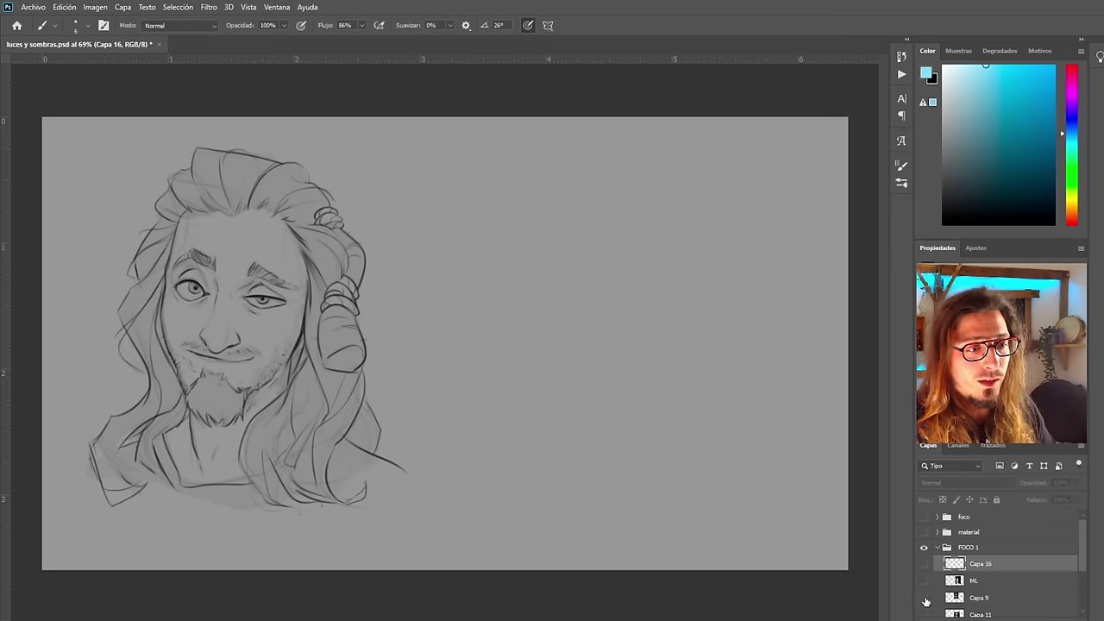
left_click(924, 597)
Move the Capa 9 top-lit portrait away from the sketch and lower it to mid-height in the canvas's right half
key("v")
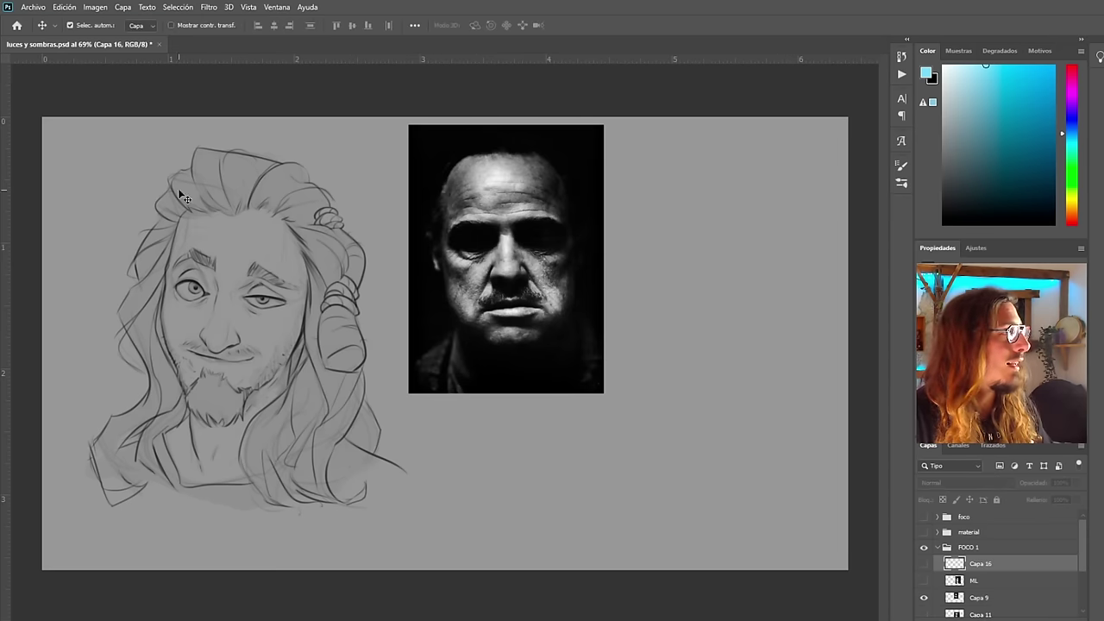
mouse_move(504, 285)
left_mouse_down()
mouse_move(615, 333)
mouse_move(614, 302)
mouse_move(607, 342)
left_mouse_up()
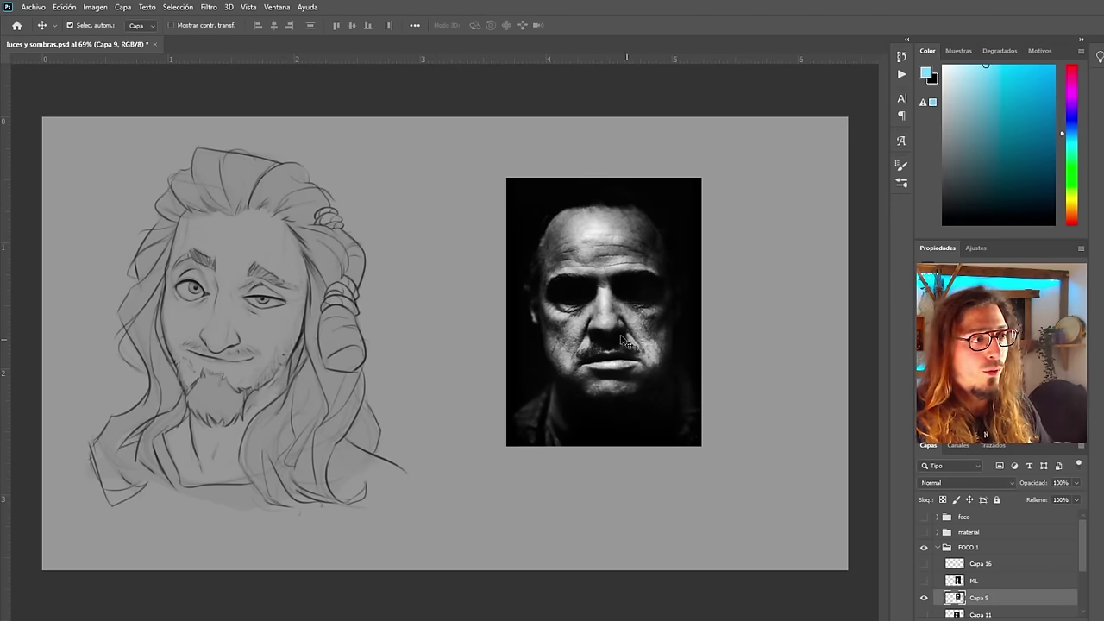
left_click_drag(619, 338, 615, 386)
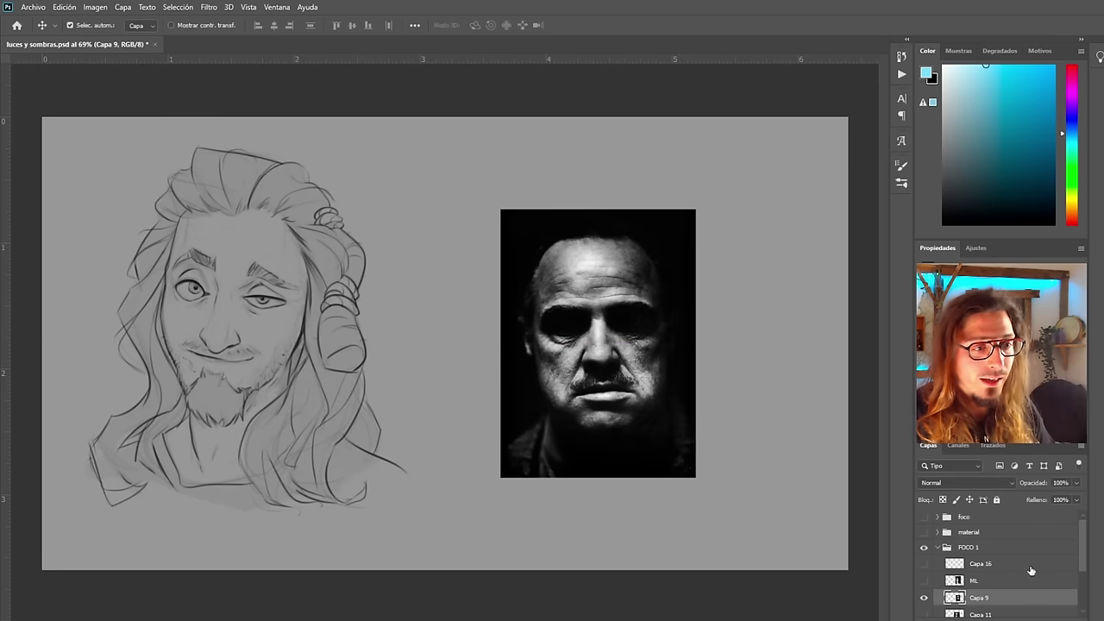
Add a new layer above Capa 16 and ready the Brush tool with a pink foreground colour
left_click(992, 566)
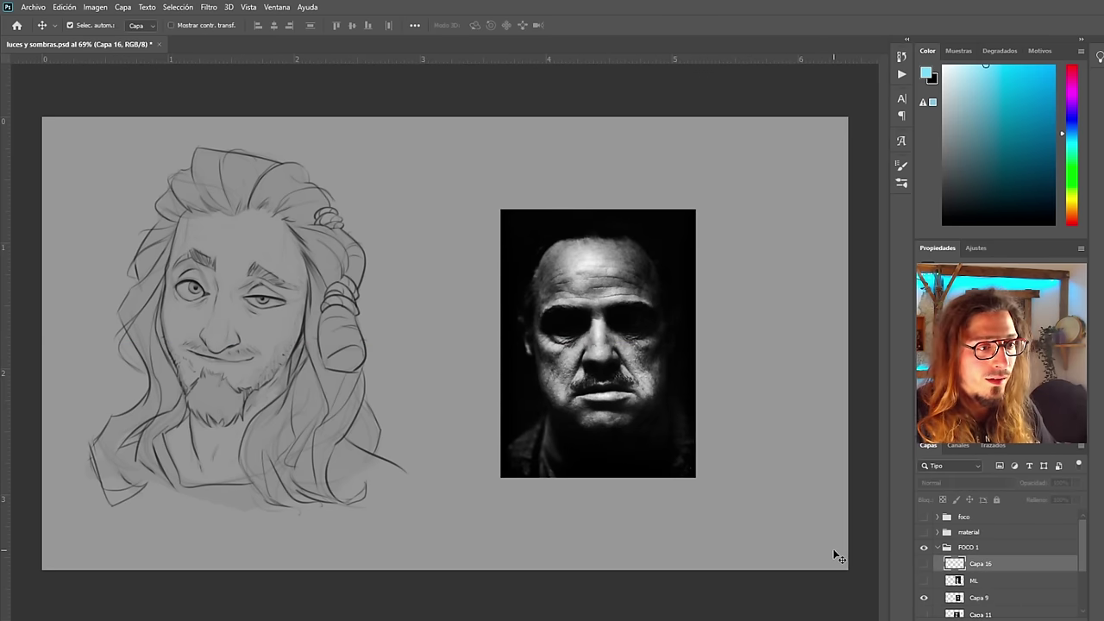
key("ctrl+shift+alt+n")
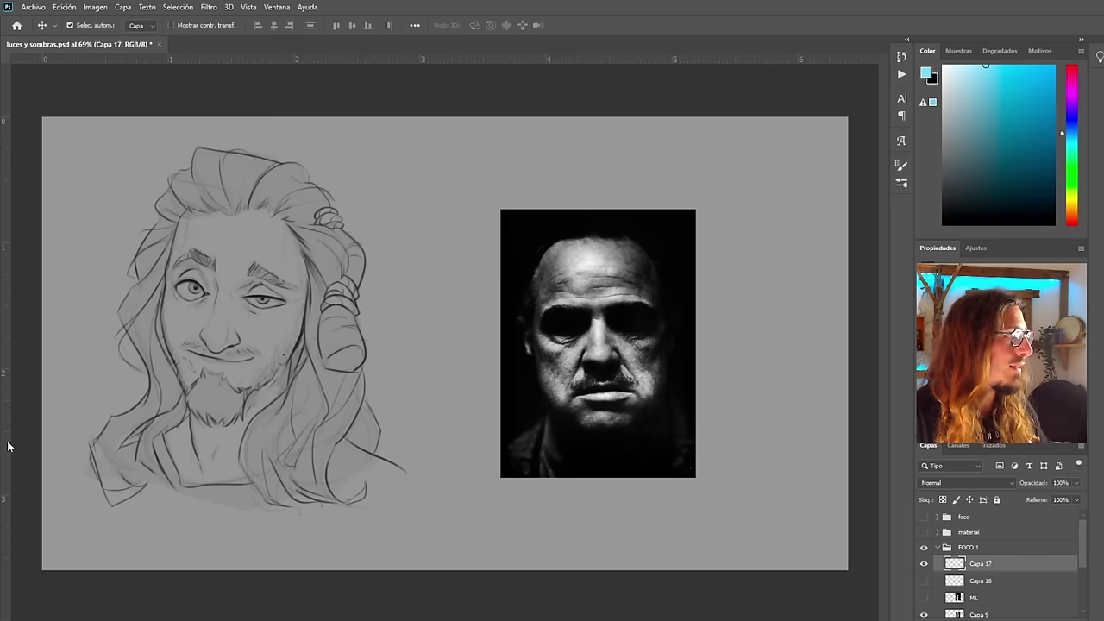
key("i")
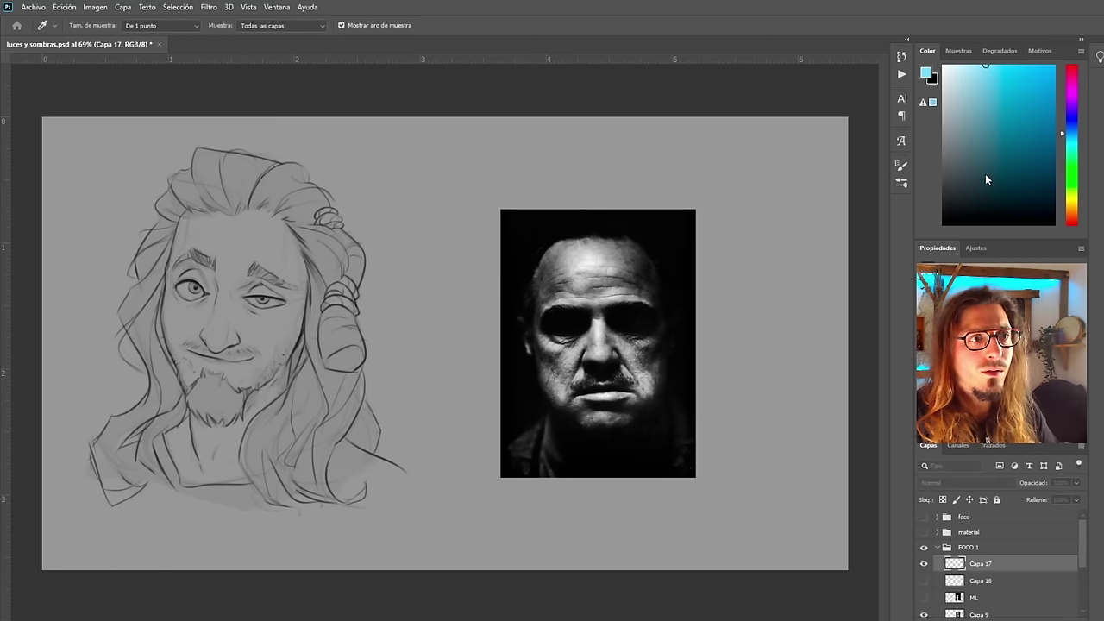
left_click(1082, 193)
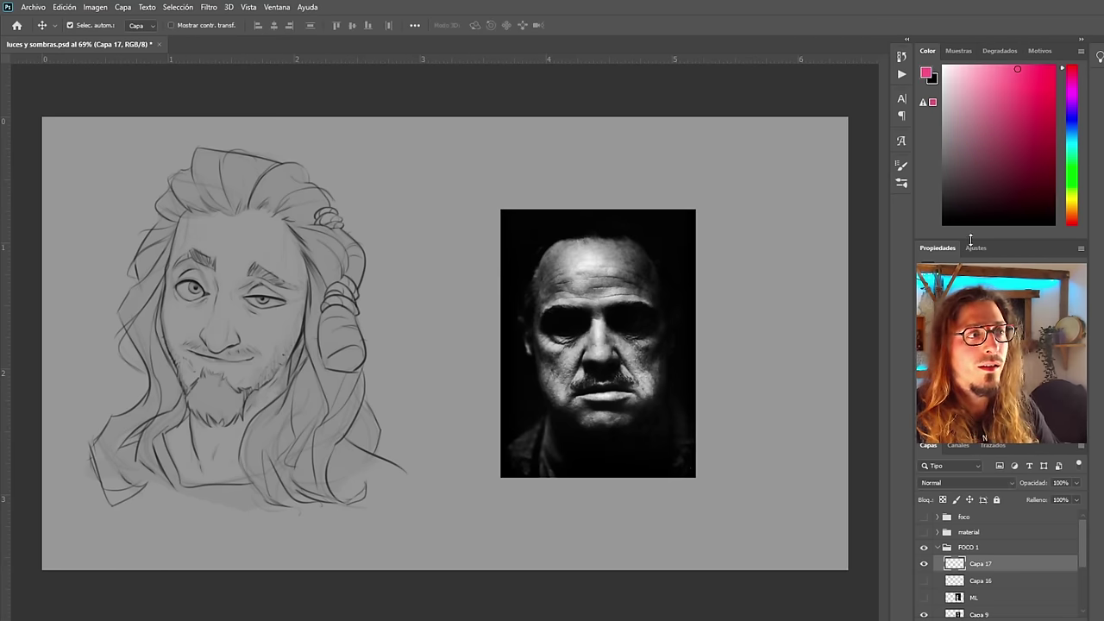
key("b")
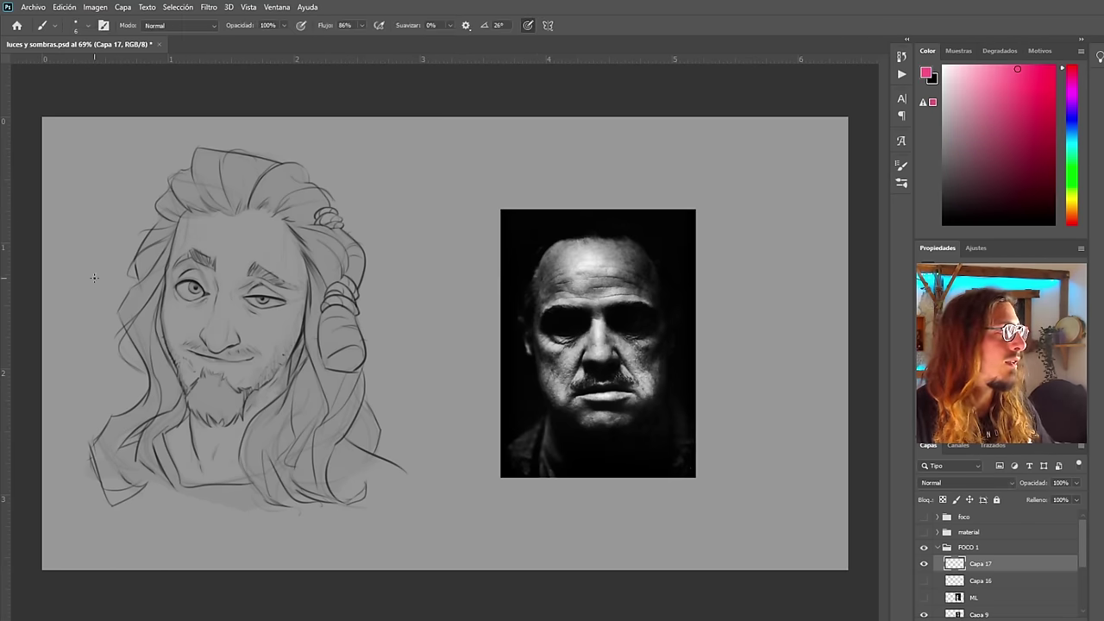
left_click_drag(593, 136, 605, 230)
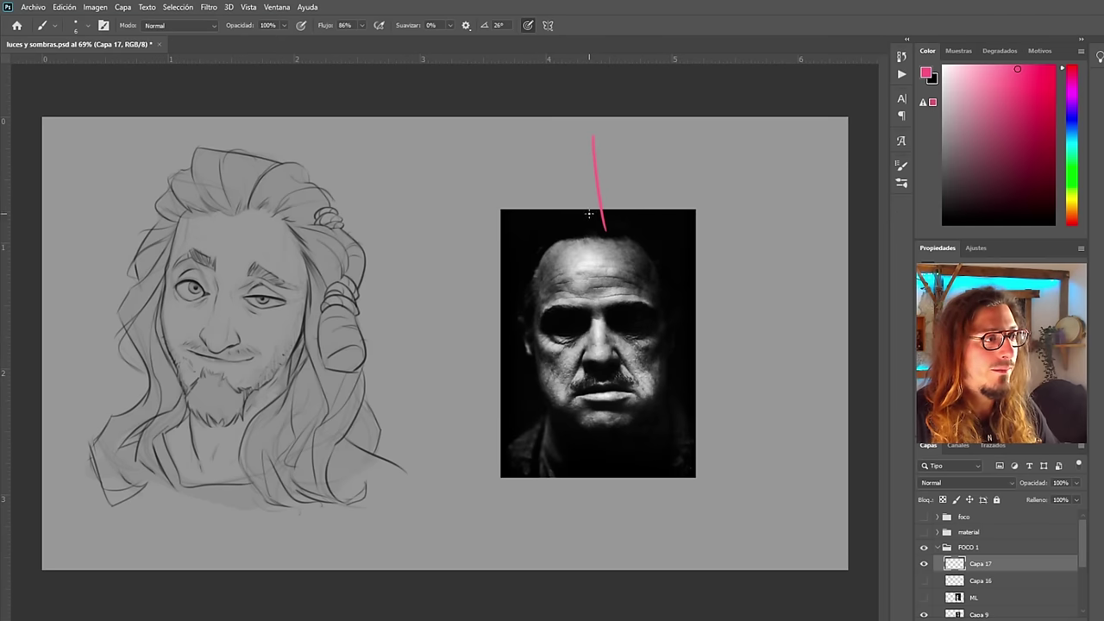
key("v")
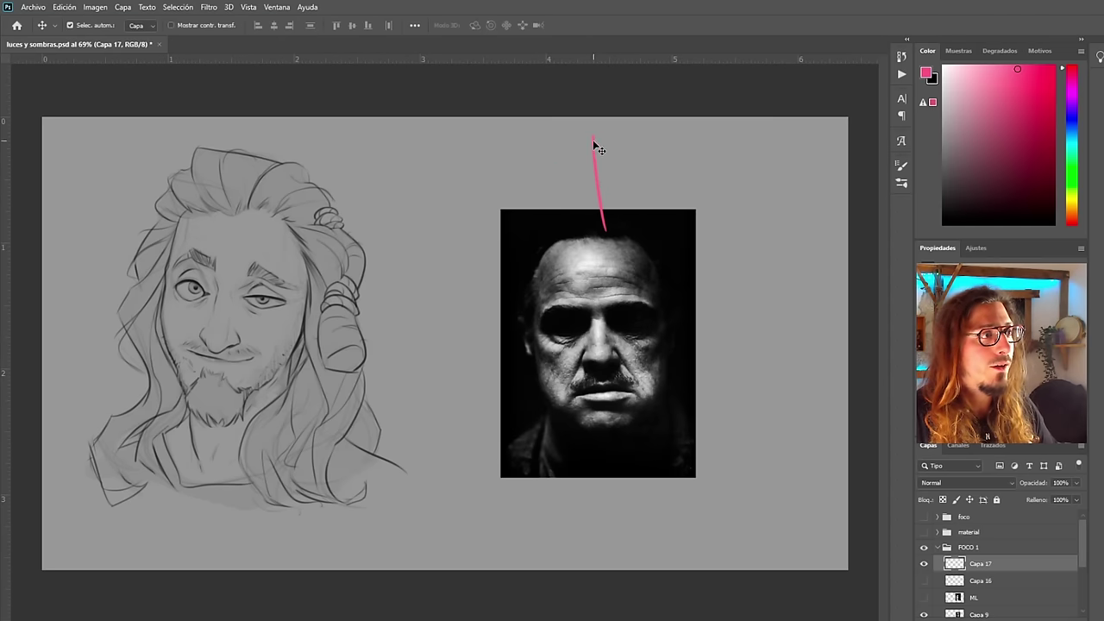
key("ctrl+z")
key("b")
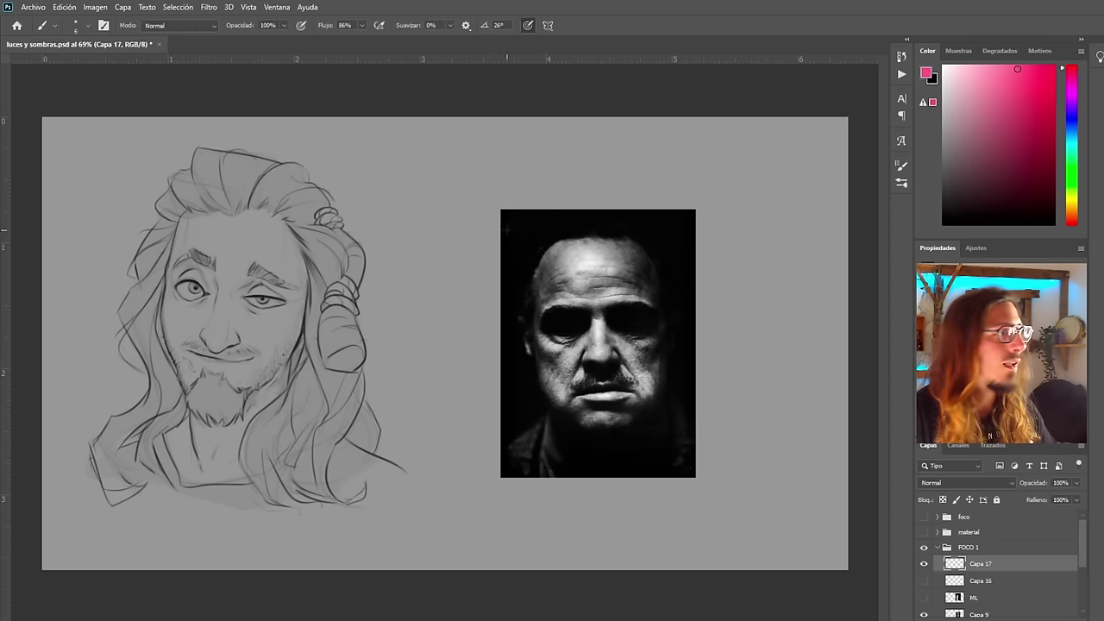
Draw a pink arrow down onto the Capa 9 portrait's forehead and mark the lit areas on the forehead, brows, cheeks, nose and lower lip
mouse_move(590, 138)
left_mouse_down()
mouse_move(597, 258)
mouse_move(611, 231)
left_mouse_up()
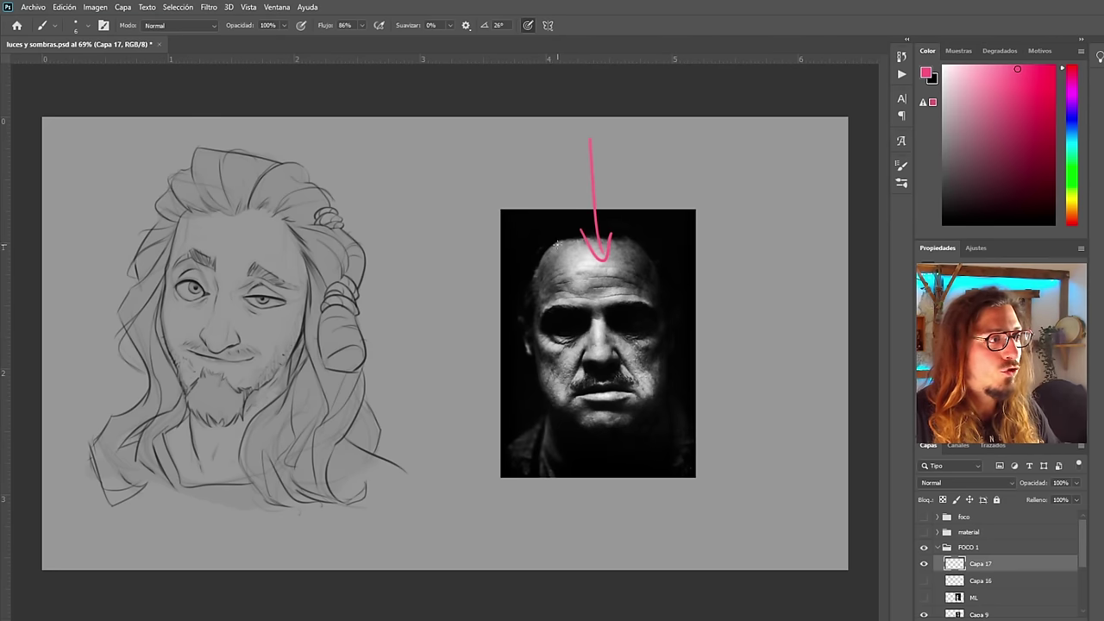
mouse_move(594, 287)
left_mouse_down()
mouse_move(543, 302)
mouse_move(647, 291)
left_mouse_up()
left_click_drag(576, 264, 563, 247)
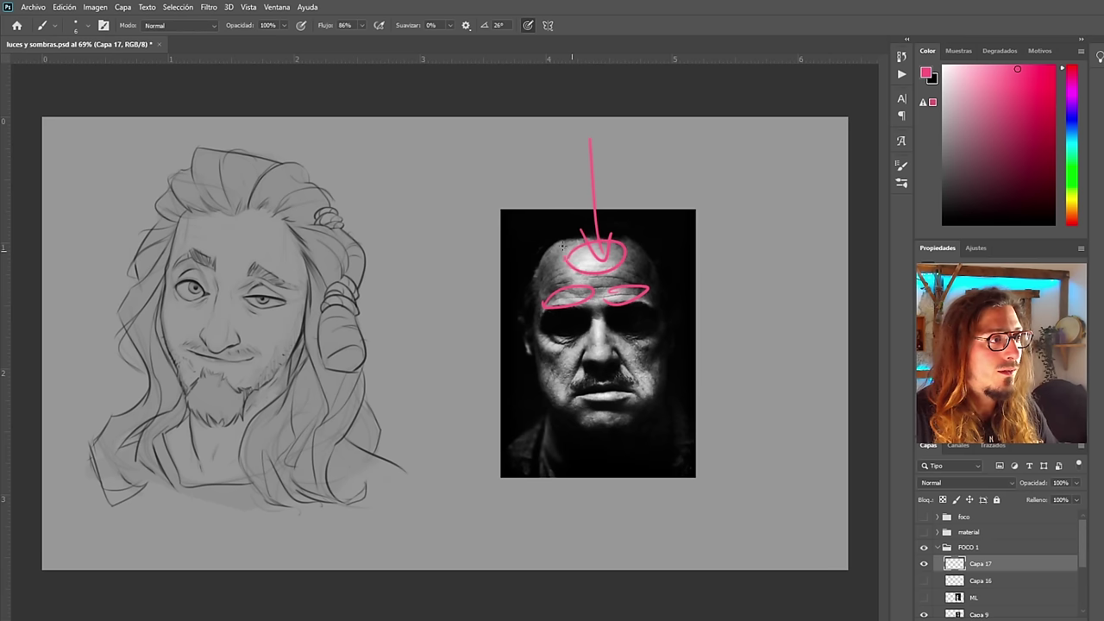
left_click_drag(569, 397, 565, 367)
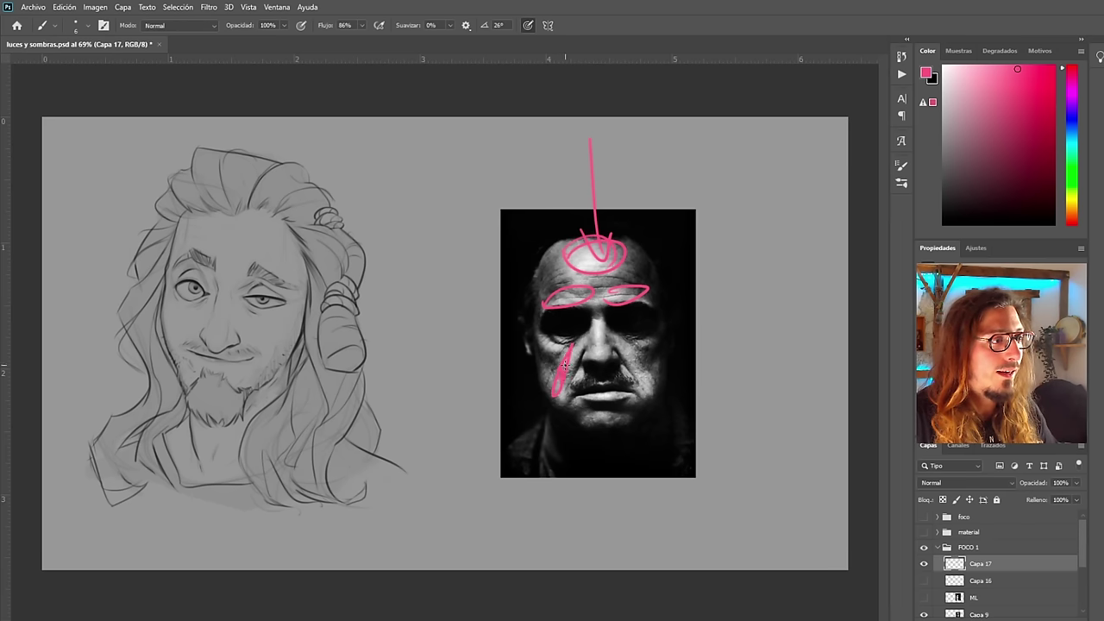
left_click_drag(637, 346, 655, 385)
left_click_drag(597, 320, 602, 356)
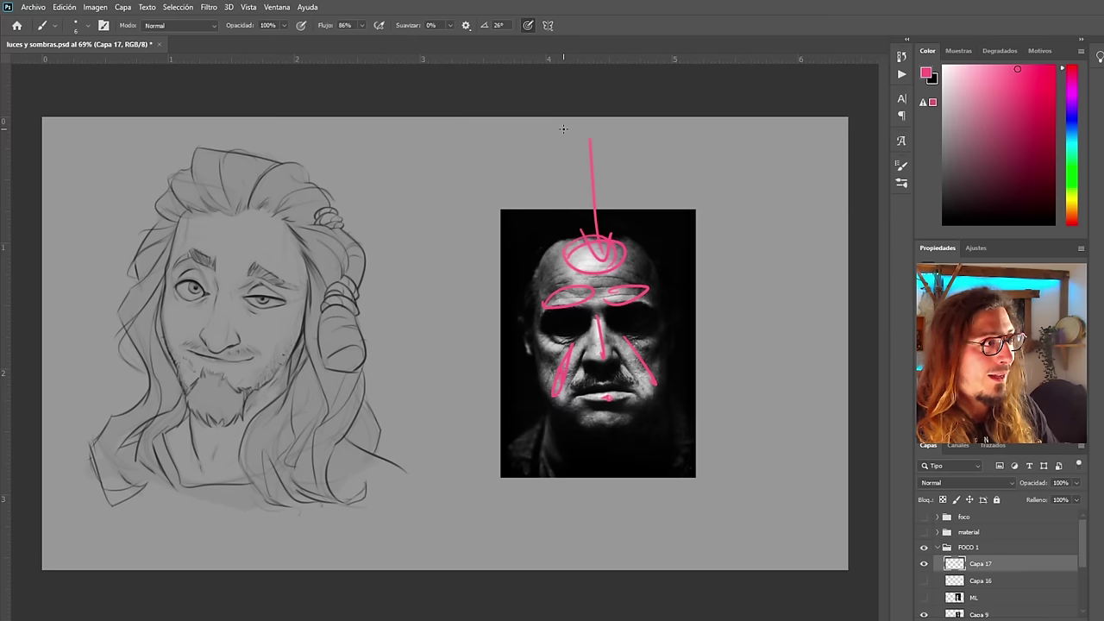
Add parallel light rays beside the arrow above the head and short marks along both temples of the portrait
left_click_drag(564, 128, 579, 281)
key("ctrl+z")
mouse_move(578, 150)
left_mouse_down()
mouse_move(586, 302)
mouse_move(585, 153)
mouse_move(595, 235)
left_mouse_up()
left_click_drag(612, 198, 612, 242)
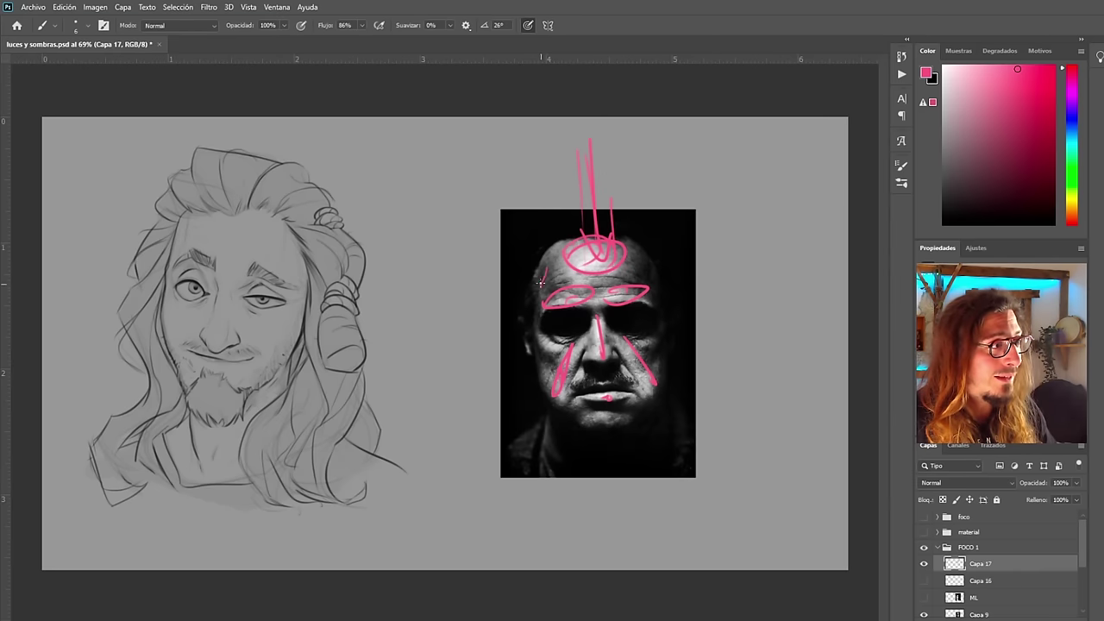
left_click_drag(633, 267, 645, 270)
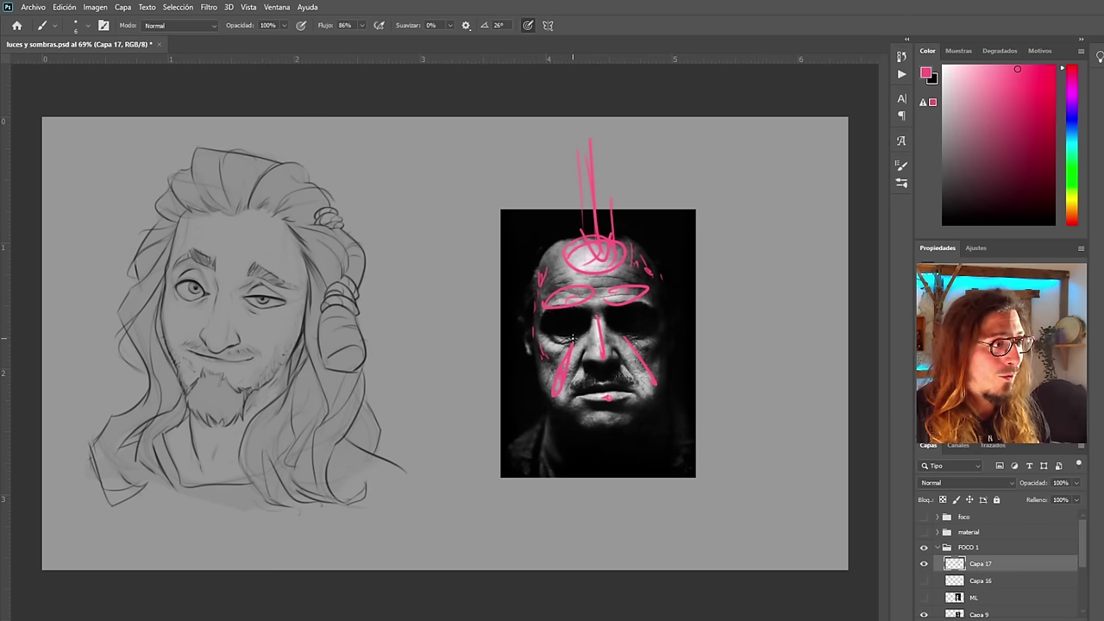
Cross out both shadowed eye sockets with an X and hide the Capa 17 annotations
left_click_drag(574, 312, 557, 336)
left_click_drag(557, 314, 578, 335)
mouse_move(640, 305)
left_mouse_down()
mouse_move(614, 333)
mouse_move(649, 332)
left_mouse_up()
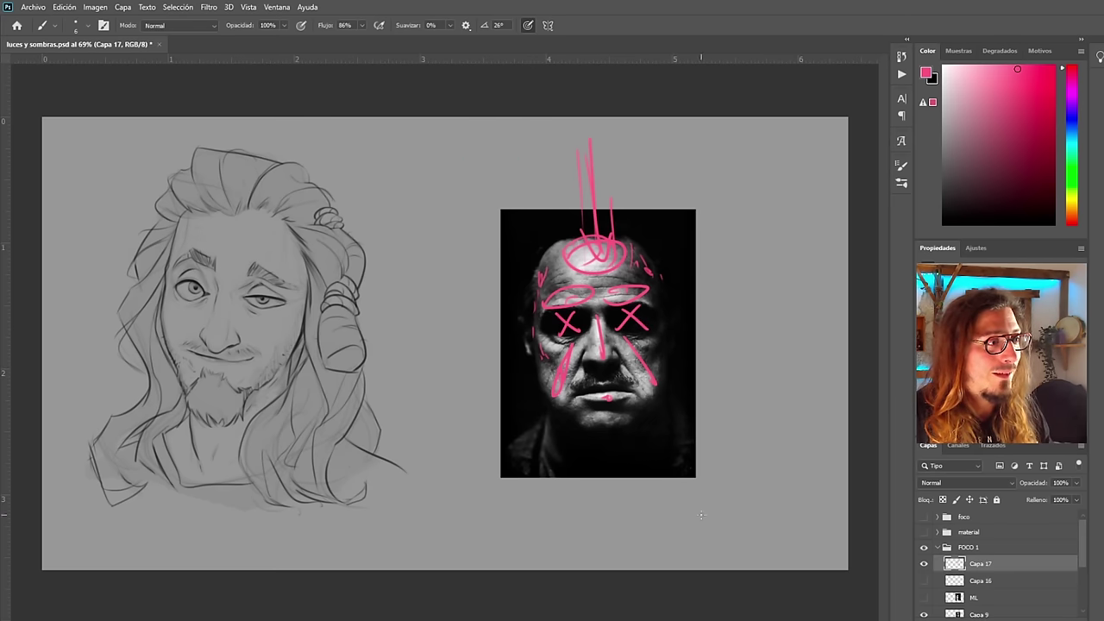
left_click(924, 564)
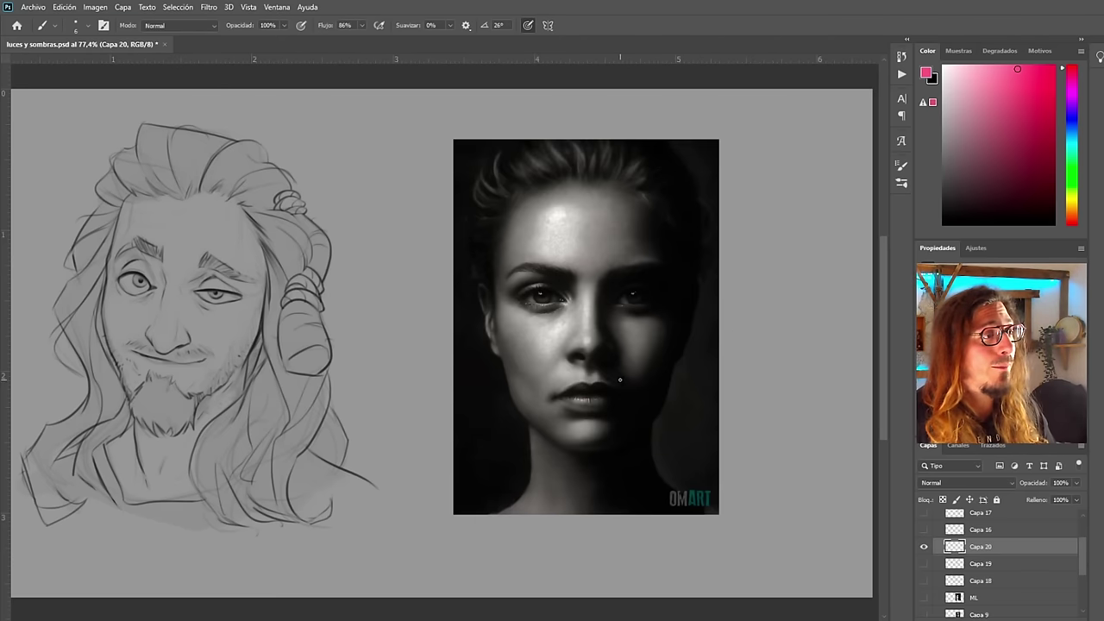
On Capa 20, circle the woman's forehead highlight and draw rays from her forehead and cheek to a circled light source above the photo
mouse_move(557, 217)
left_mouse_down()
mouse_move(557, 250)
mouse_move(539, 250)
mouse_move(545, 222)
mouse_move(555, 226)
mouse_move(451, 128)
left_mouse_up()
left_click_drag(552, 352, 343, 168)
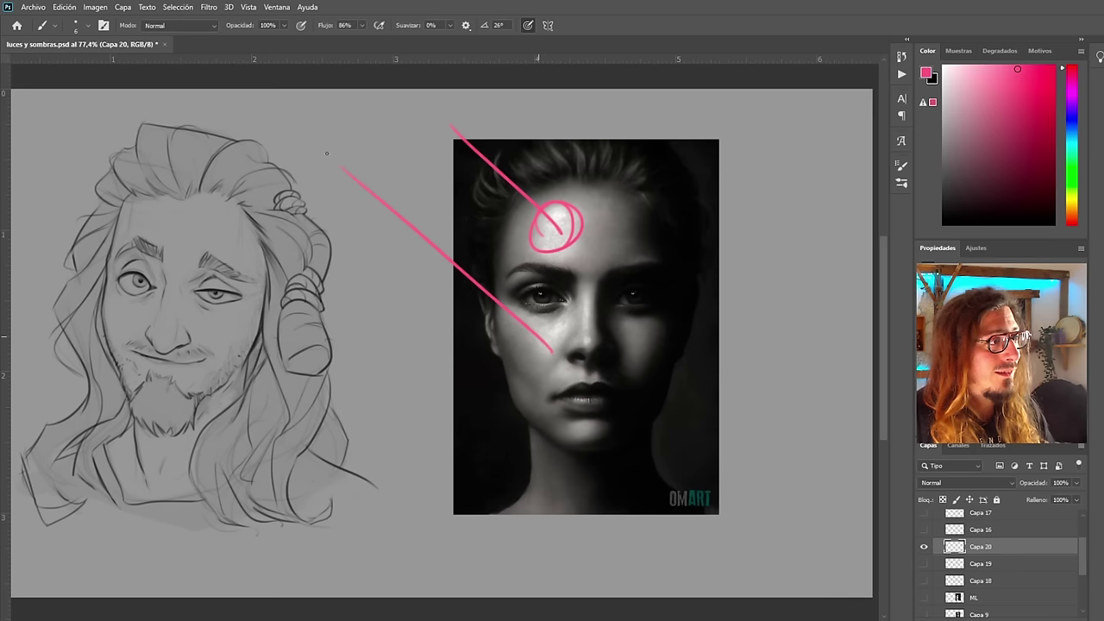
key("ctrl+z")
mouse_move(565, 378)
left_mouse_down()
mouse_move(400, 97)
mouse_move(414, 111)
mouse_move(381, 139)
left_mouse_up()
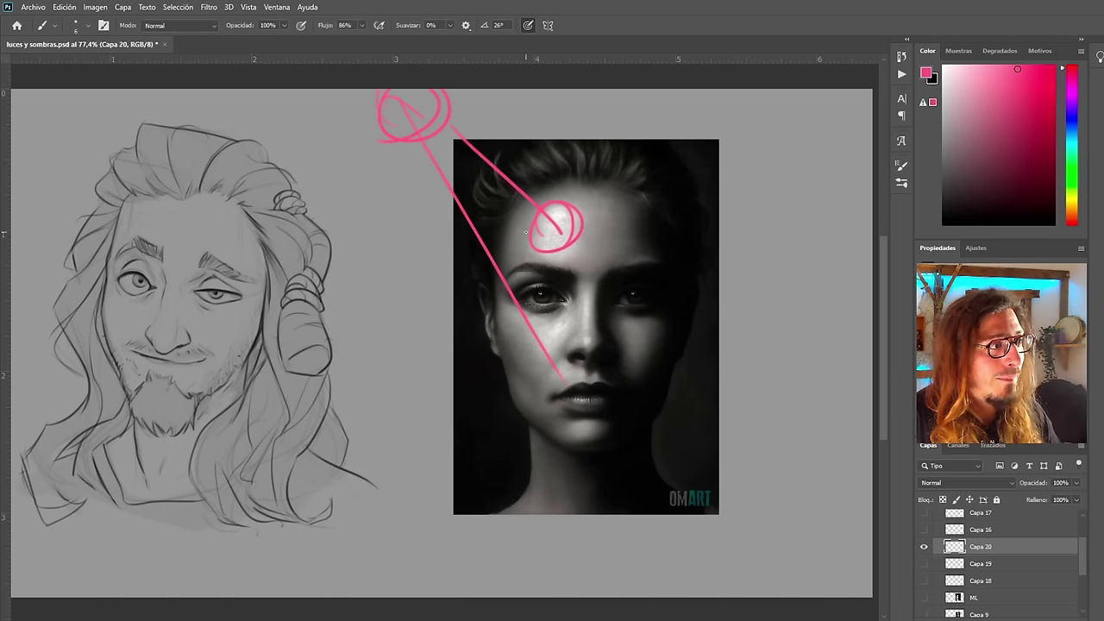
Outline the lit triangle on the woman's shaded cheek and the shadow shapes along her temple, jaw, nose and mouth
mouse_move(617, 316)
left_mouse_down()
mouse_move(655, 317)
mouse_move(636, 387)
mouse_move(618, 310)
left_mouse_up()
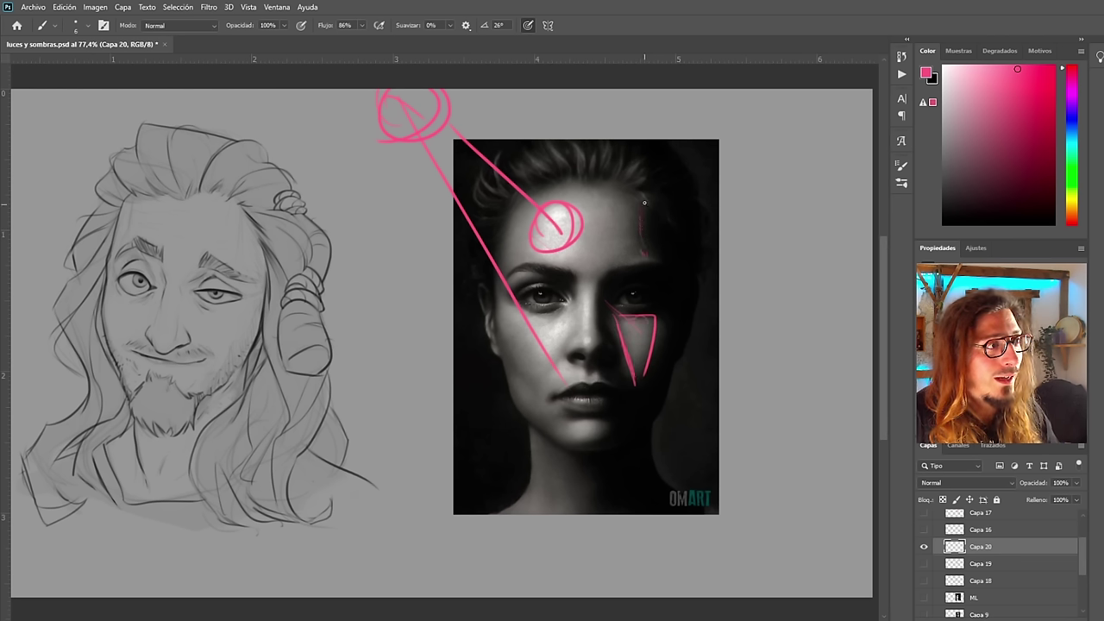
mouse_move(643, 201)
left_mouse_down()
mouse_move(687, 261)
mouse_move(677, 377)
mouse_move(648, 437)
mouse_move(621, 414)
left_mouse_up()
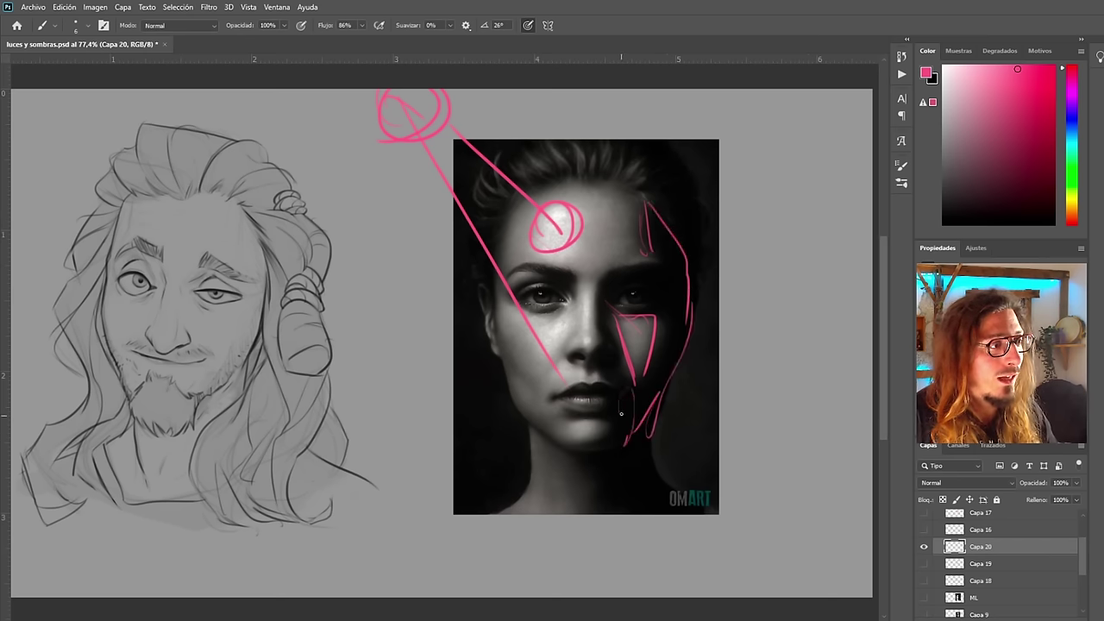
left_click_drag(588, 361, 613, 391)
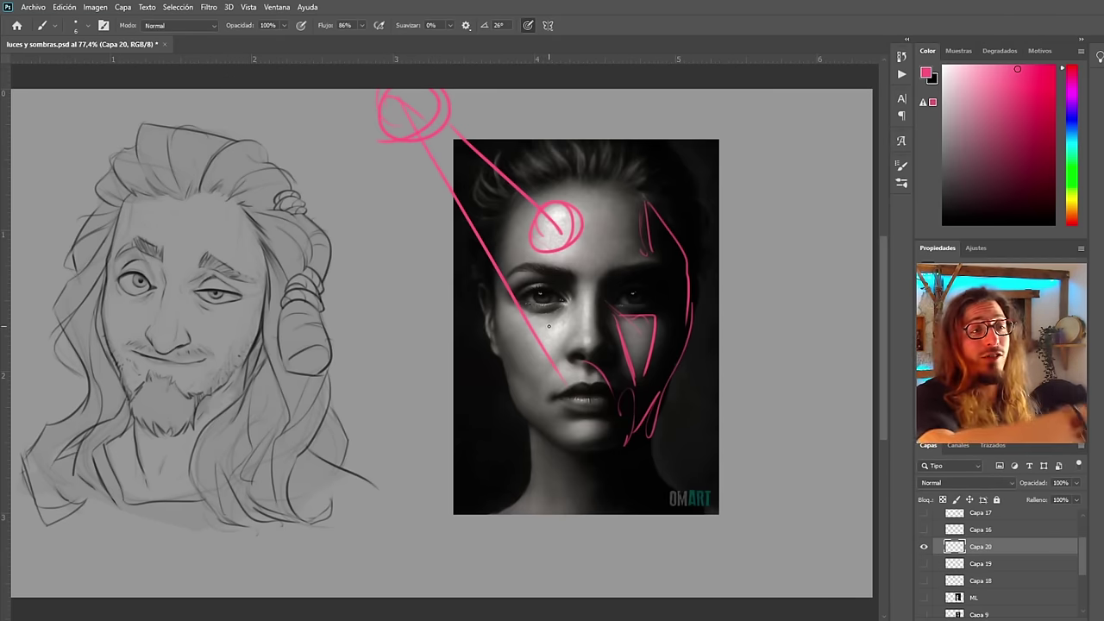
Hide the Capa 20 annotations and the Capa 11 photo of the woman
left_click(923, 547)
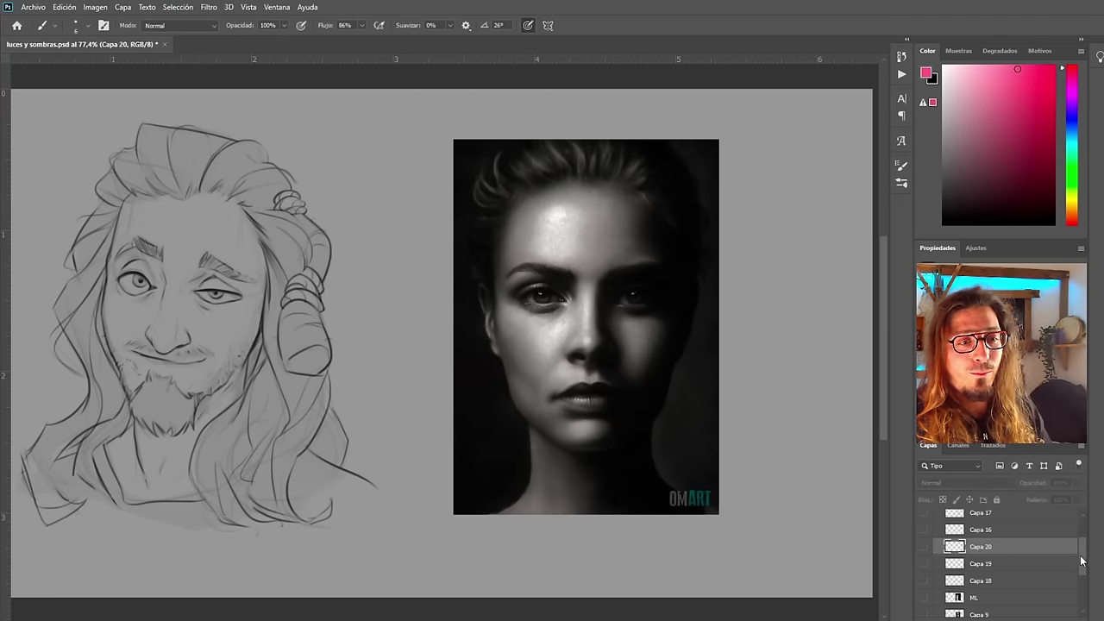
scroll(1037, 569, "down", 3)
left_click(922, 579)
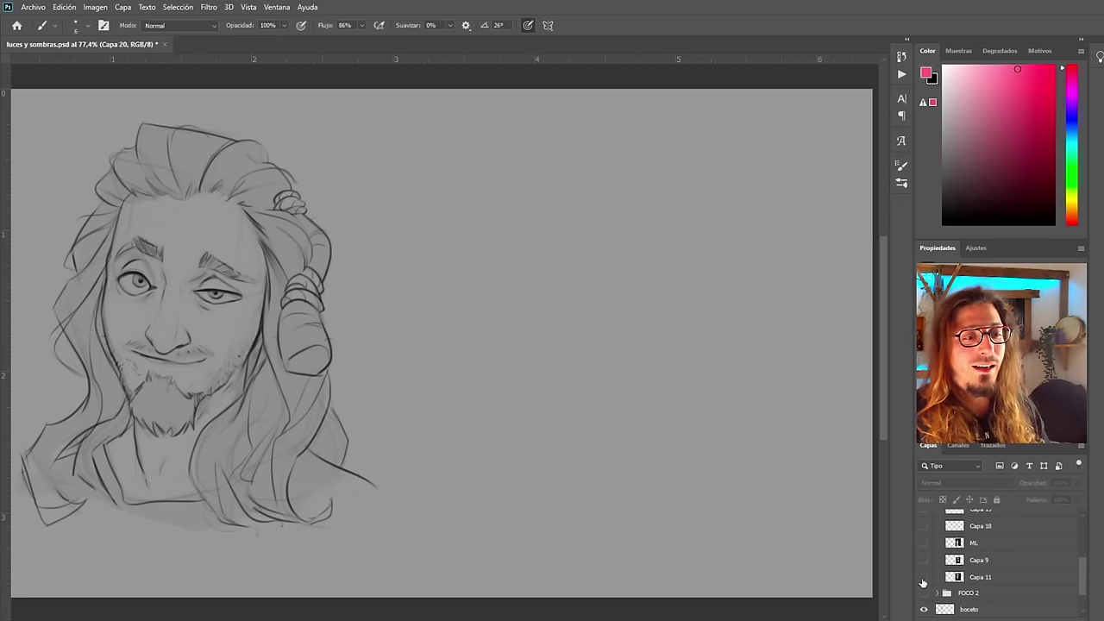
left_click(923, 580)
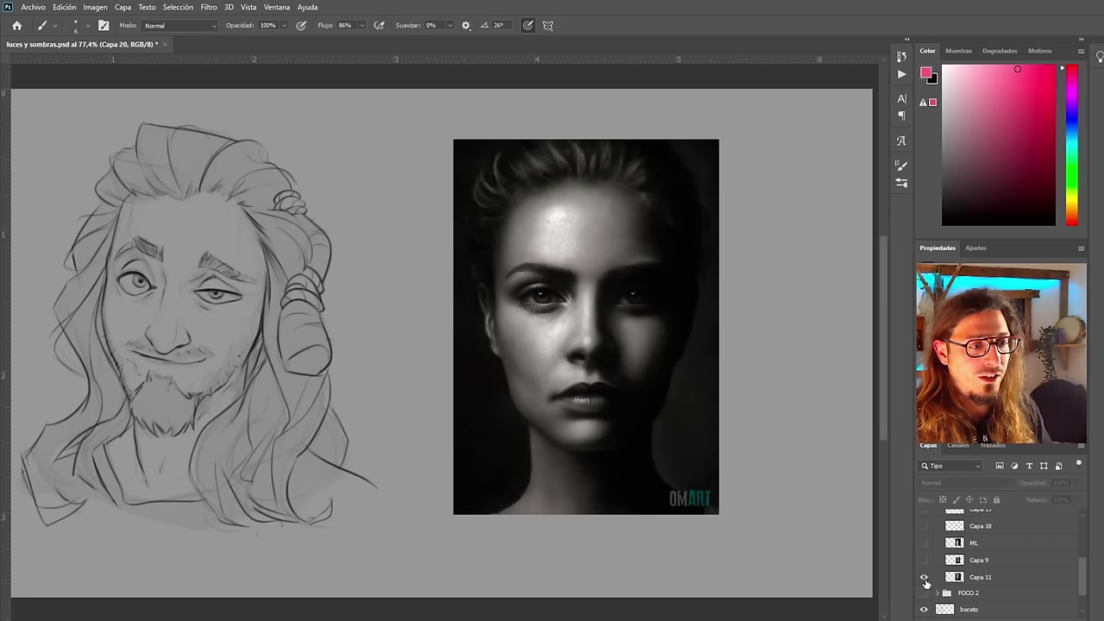
left_click(924, 576)
Show the half-lit ML portrait beside the sketch for another look and hide it again
scroll(1083, 583, "up", 1)
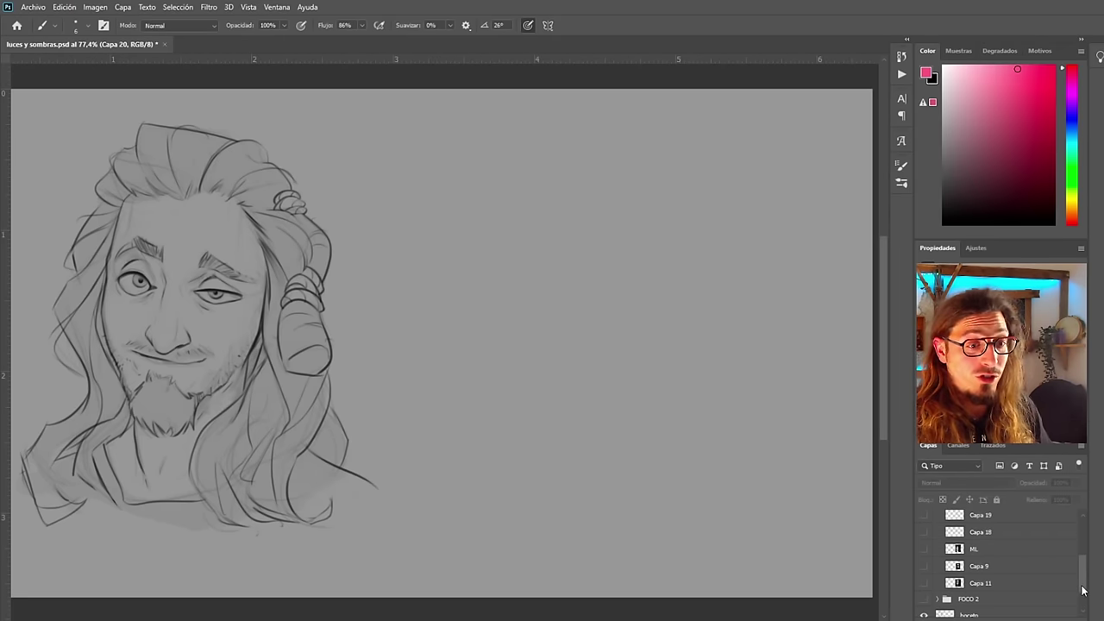
scroll(1084, 592, "down", 2)
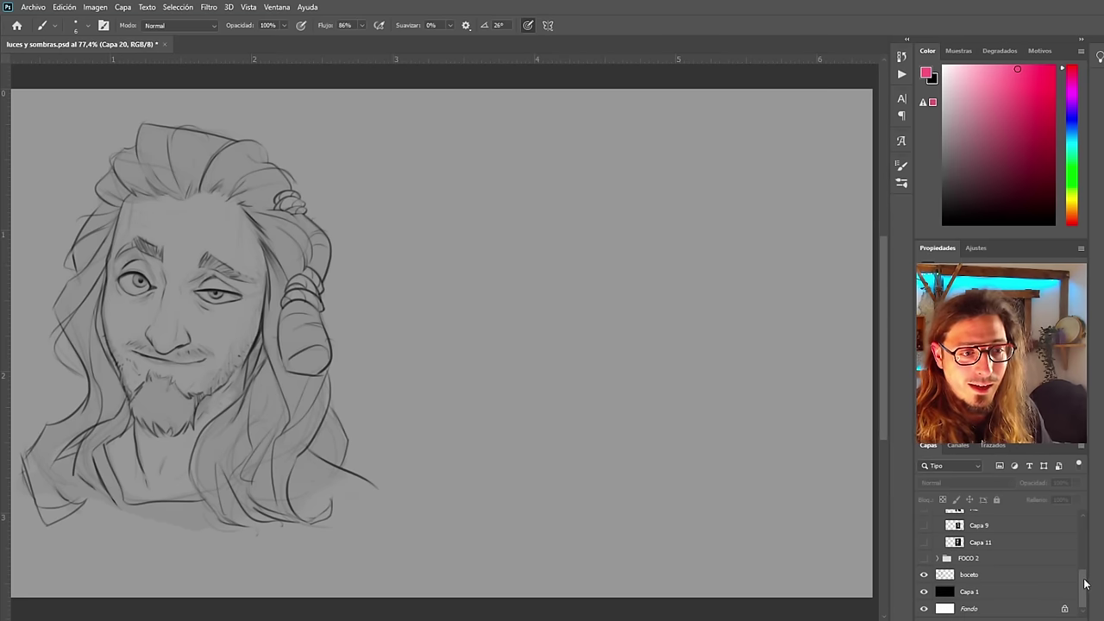
scroll(1083, 584, "up", 4)
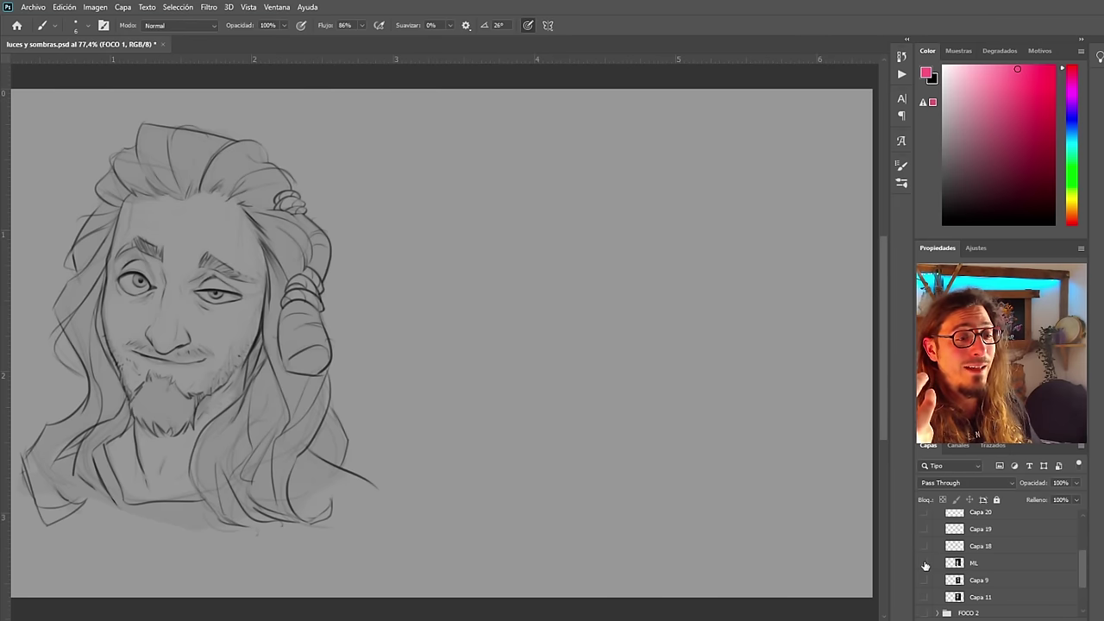
left_click(925, 564)
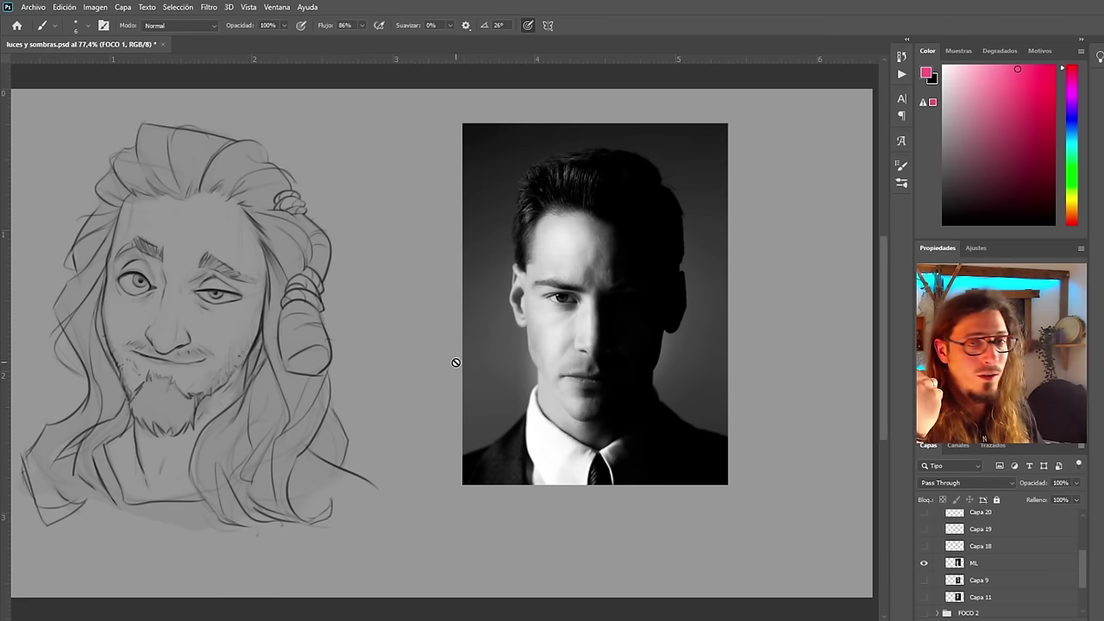
left_click(924, 563)
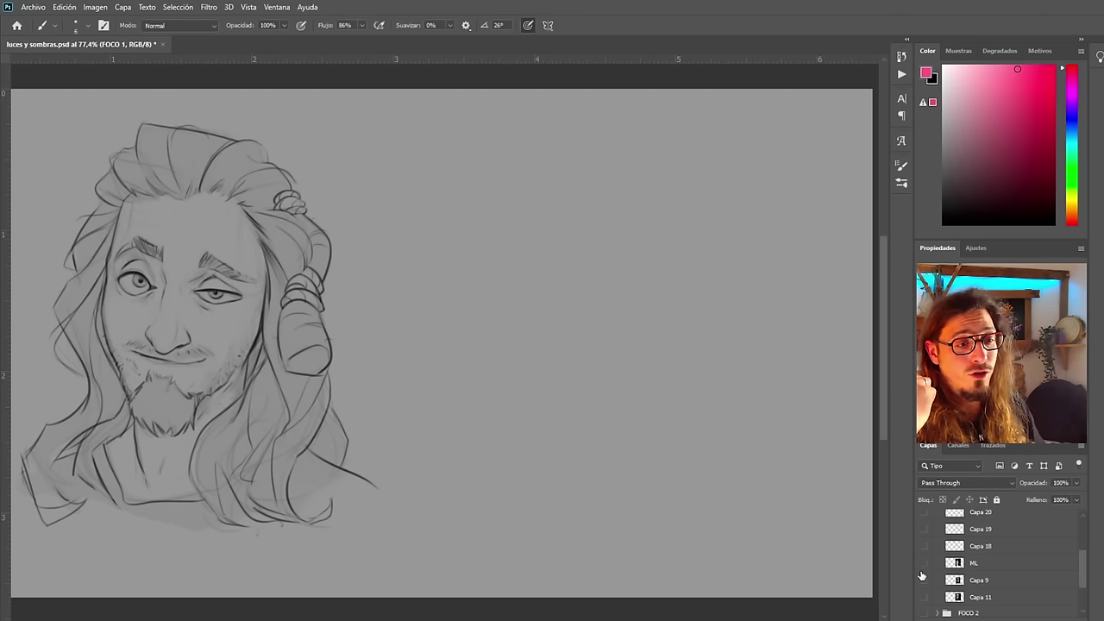
Collapse the FOCO 1 group, and make the FOCO 2 group visible and expand it
left_click_drag(1087, 562, 1087, 575)
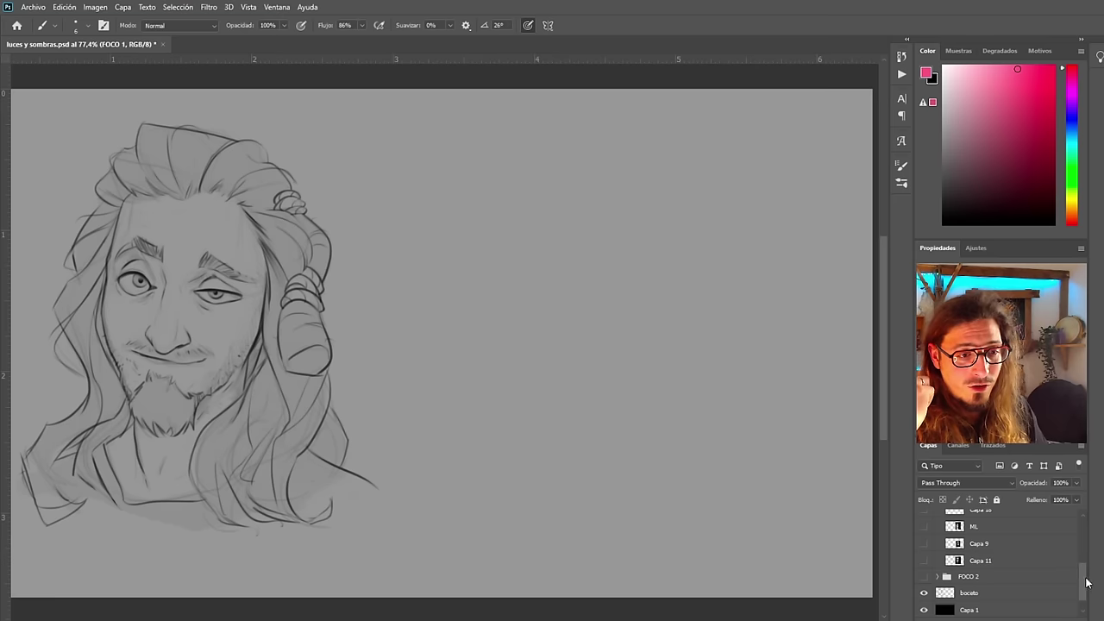
left_click_drag(1087, 584, 1083, 551)
left_click(938, 535)
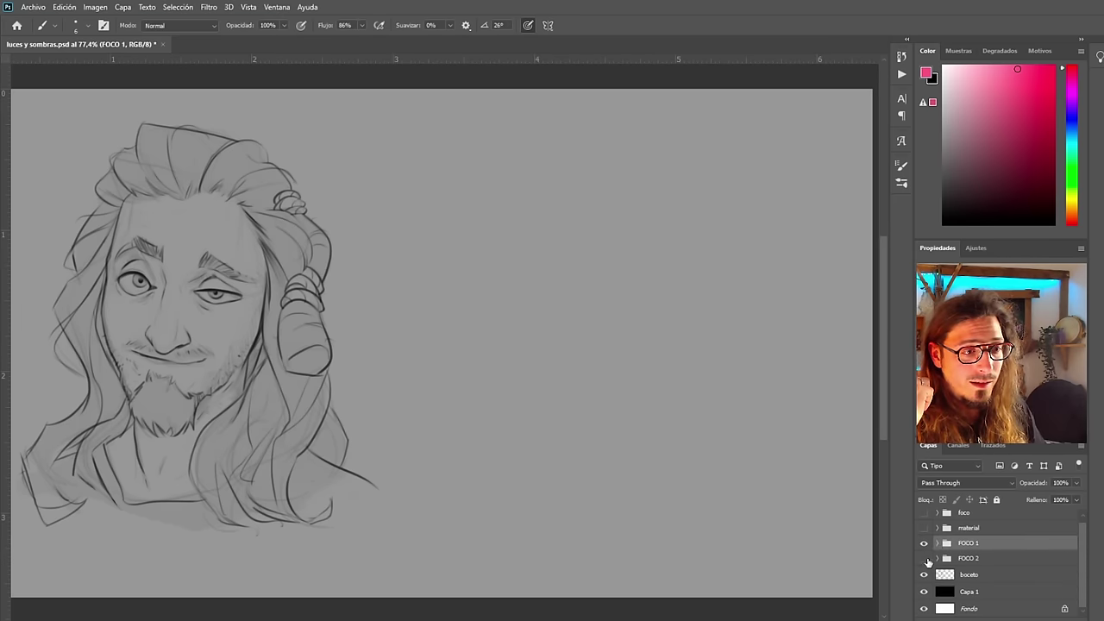
left_click(925, 559)
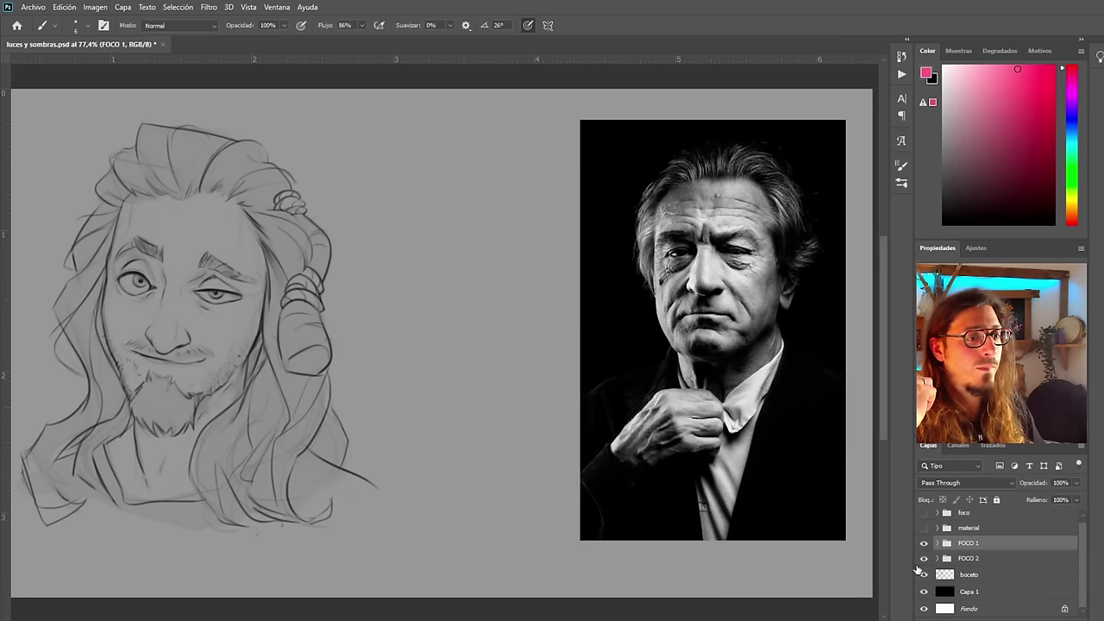
left_click(938, 558)
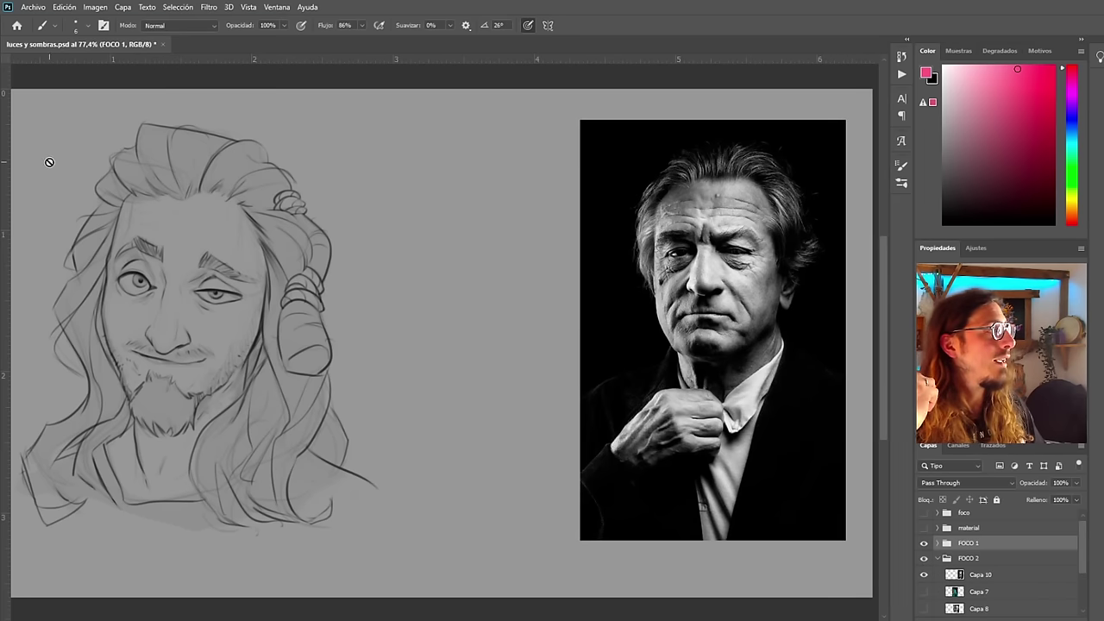
Move the Capa 10 portrait closer to the sketch, and add a new layer above it with the Brush tool ready
key("v")
left_click_drag(711, 318, 625, 319)
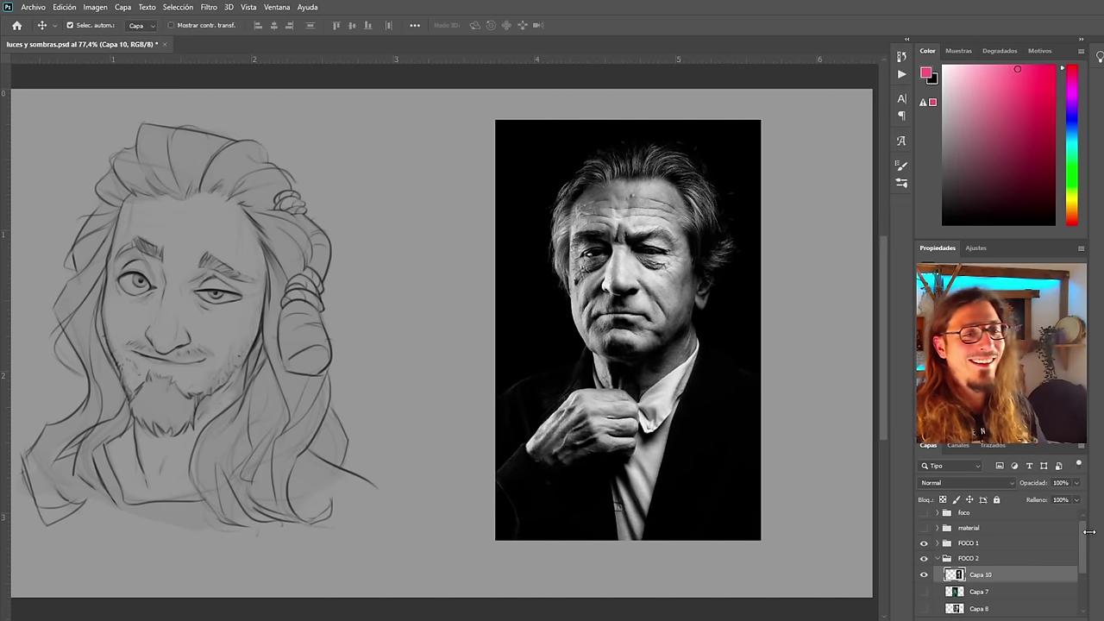
left_click_drag(639, 316, 600, 322)
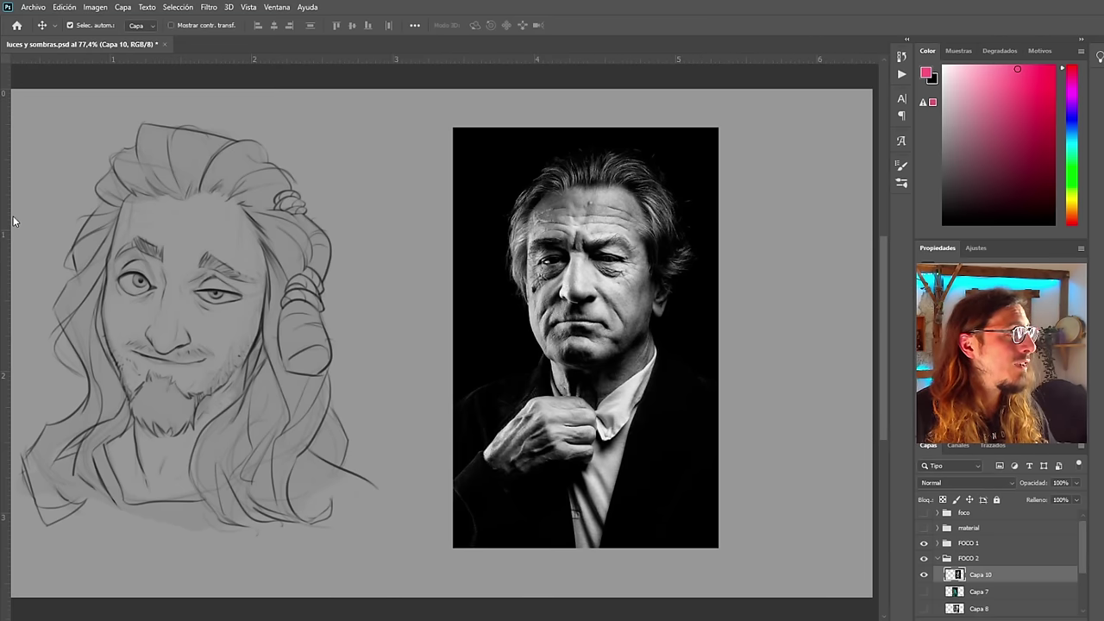
left_click(1050, 619)
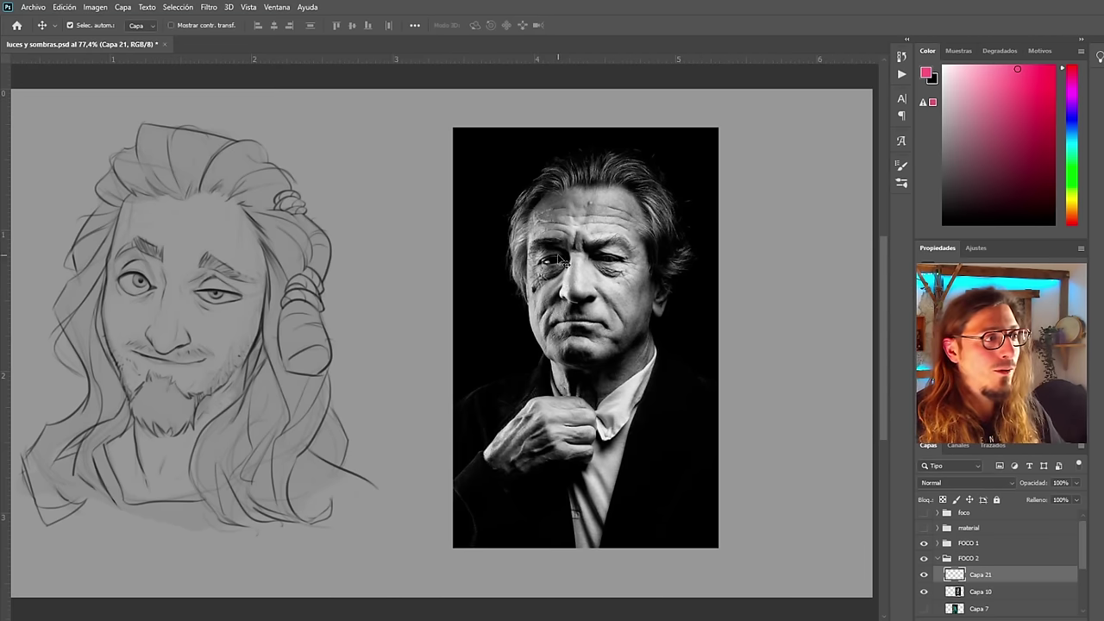
key("b")
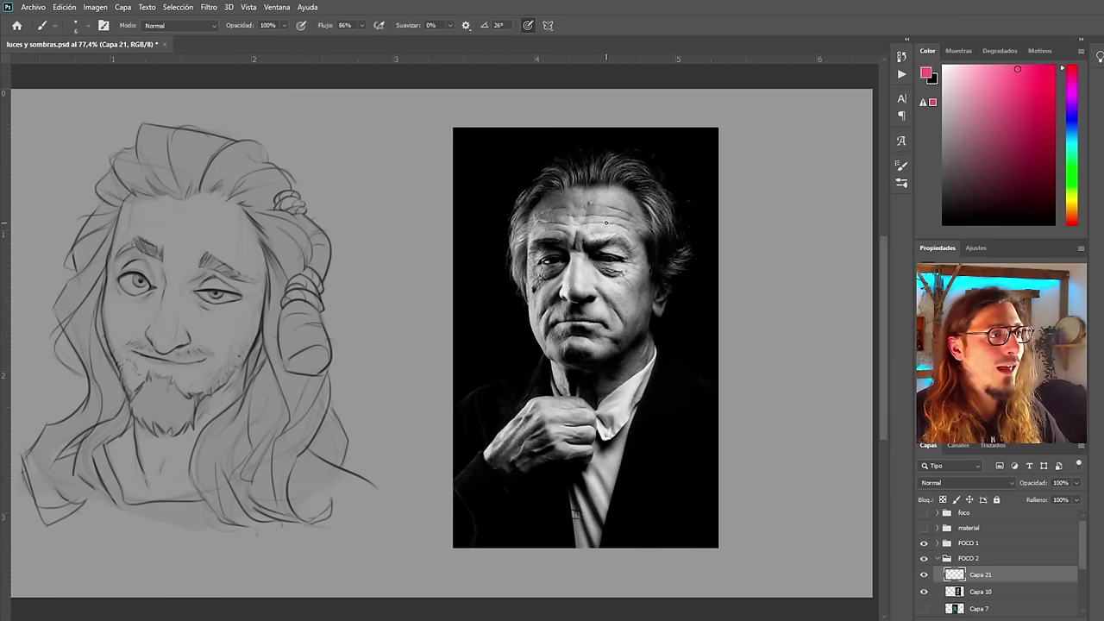
left_click_drag(731, 104, 614, 292)
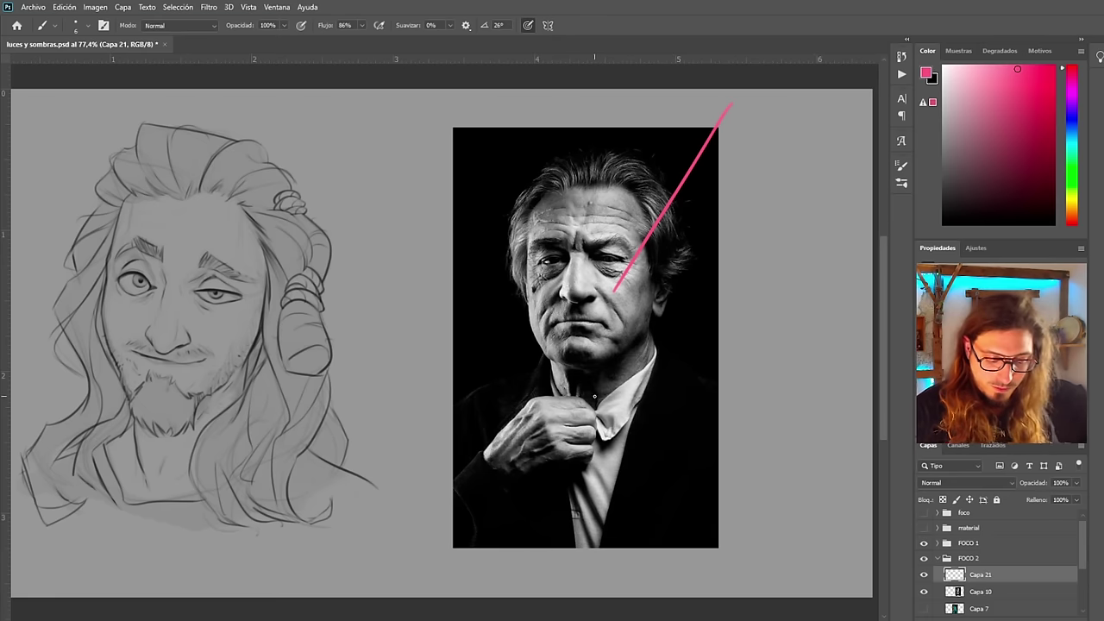
key("i")
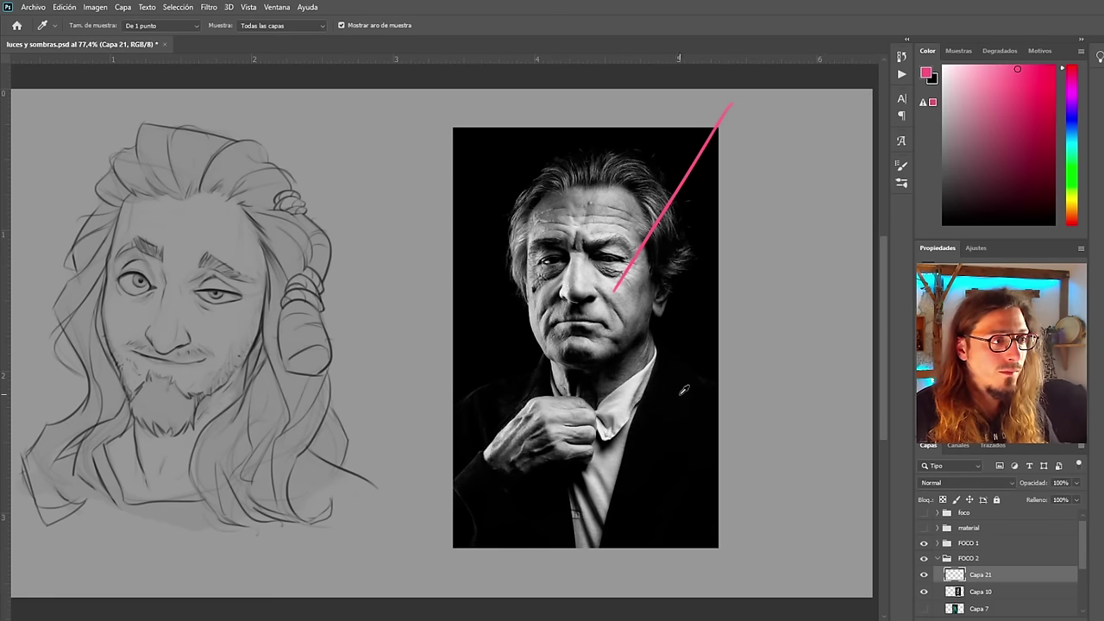
key("ctrl+z")
key("b")
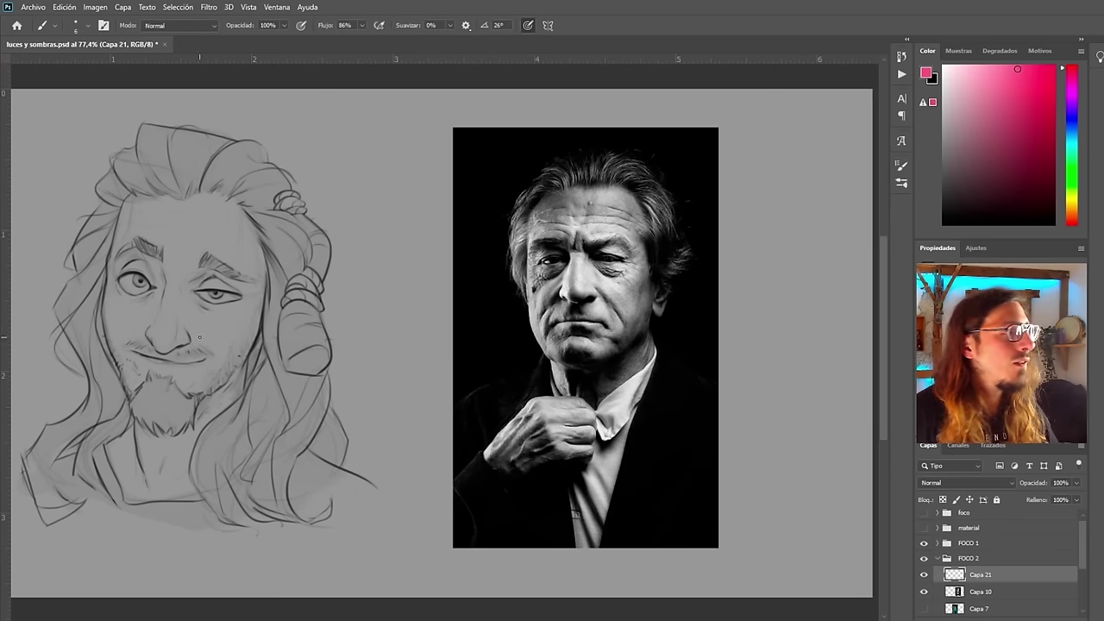
Draw pink light rays coming from the upper right of the black-and-white portrait, and hatch the brightly lit half of the face
left_click_drag(659, 191, 730, 95)
key("ctrl+z")
mouse_move(646, 151)
left_mouse_down()
mouse_move(745, 96)
mouse_move(678, 181)
left_mouse_up()
left_click_drag(775, 112, 723, 207)
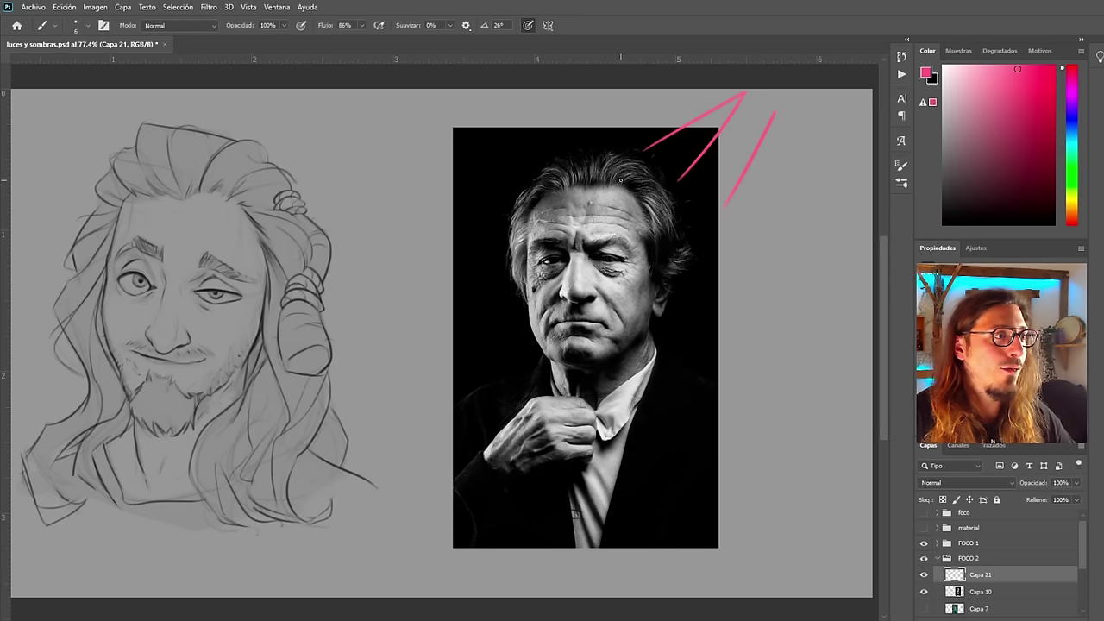
mouse_move(584, 171)
left_mouse_down()
mouse_move(579, 295)
mouse_move(594, 320)
mouse_move(638, 289)
mouse_move(615, 198)
mouse_move(572, 190)
mouse_move(610, 199)
mouse_move(632, 238)
mouse_move(618, 253)
mouse_move(636, 284)
mouse_move(632, 329)
mouse_move(602, 352)
left_mouse_up()
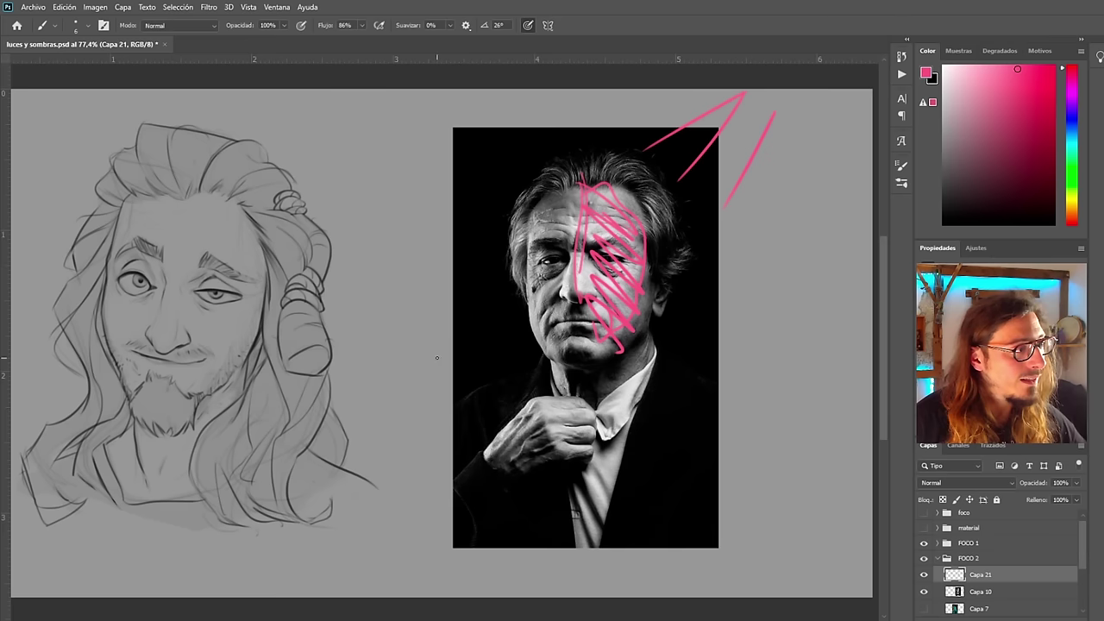
Draw a second light source with rays at the portrait's lower left, and outline the lit areas on that side of the face
mouse_move(342, 399)
left_mouse_down()
mouse_move(347, 417)
mouse_move(349, 397)
mouse_move(456, 280)
left_mouse_up()
key("ctrl+z")
mouse_move(418, 356)
left_mouse_down()
mouse_move(339, 408)
mouse_move(462, 415)
left_mouse_up()
left_click_drag(338, 421, 396, 450)
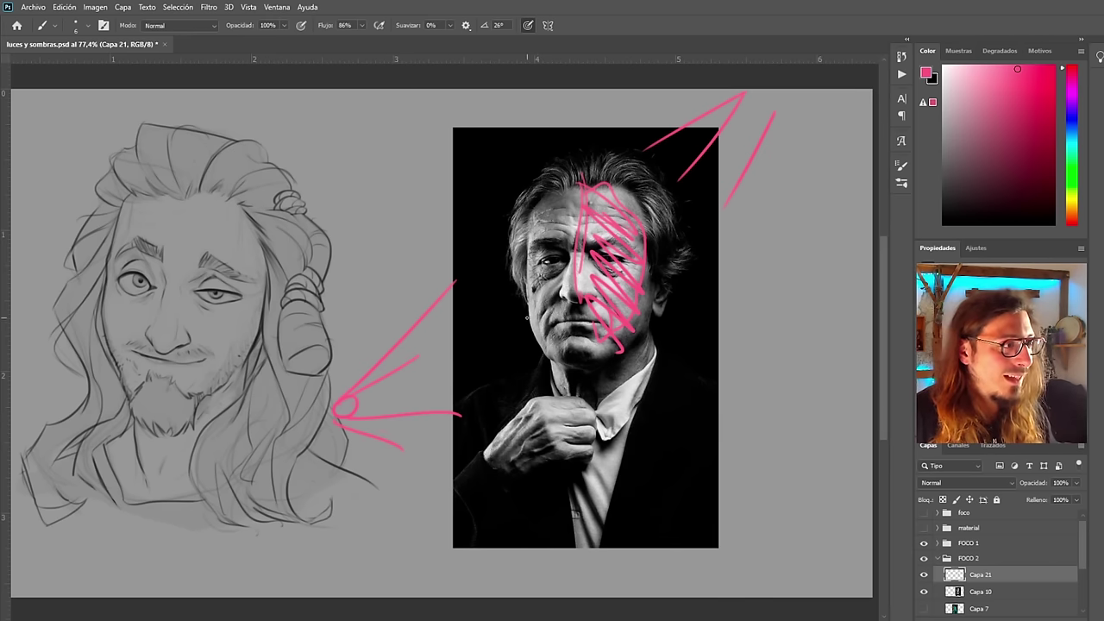
left_click_drag(526, 257, 537, 343)
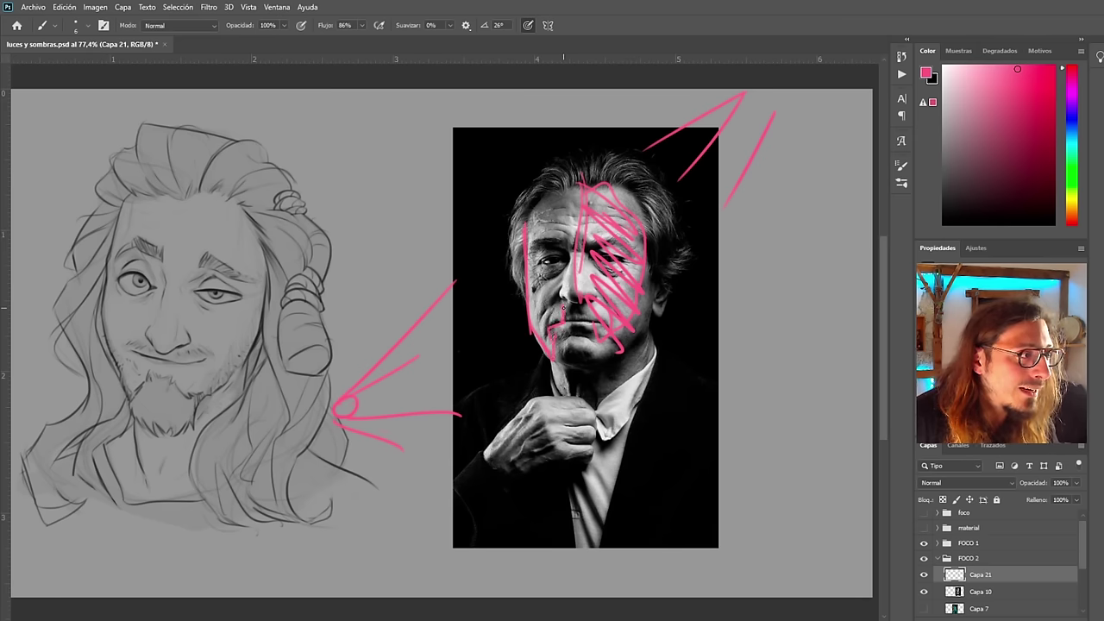
mouse_move(557, 285)
left_mouse_down()
mouse_move(567, 255)
mouse_move(549, 253)
mouse_move(531, 211)
mouse_move(545, 244)
mouse_move(539, 316)
left_mouse_up()
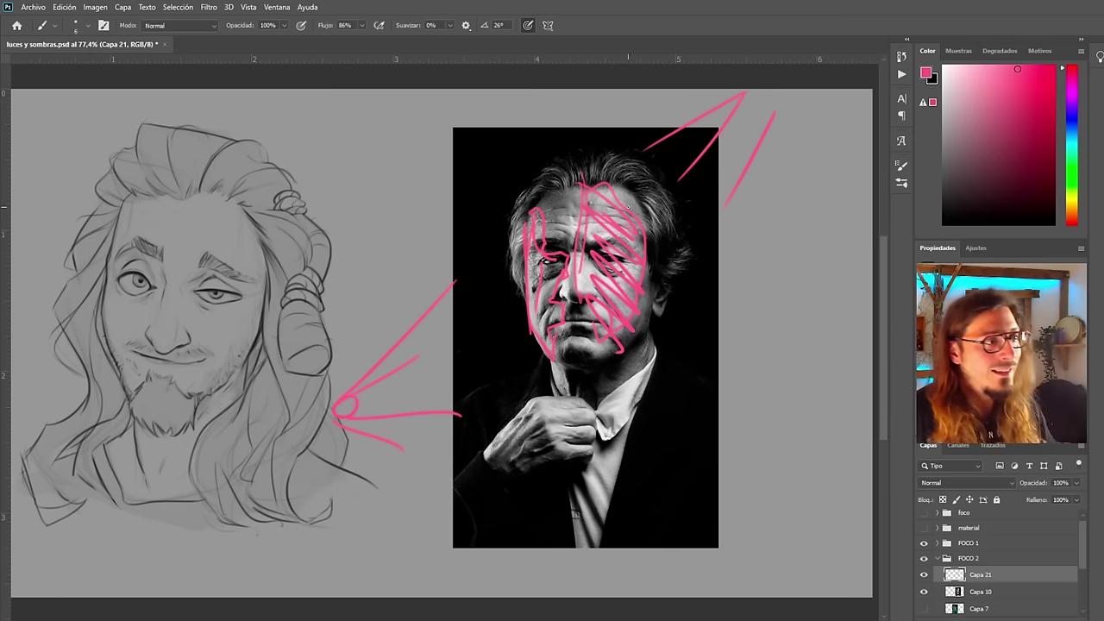
Hide the Capa 21 annotations and the Capa 10 portrait, and show the orange-and-teal Capa 7 photo
left_click(924, 575)
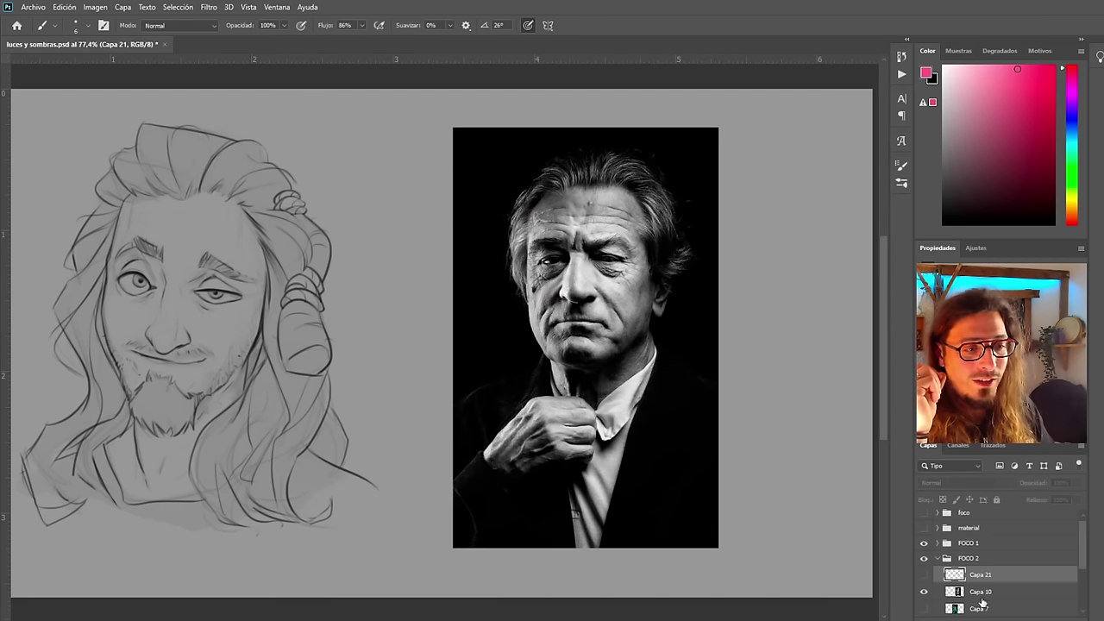
left_click(924, 609)
left_click(924, 591)
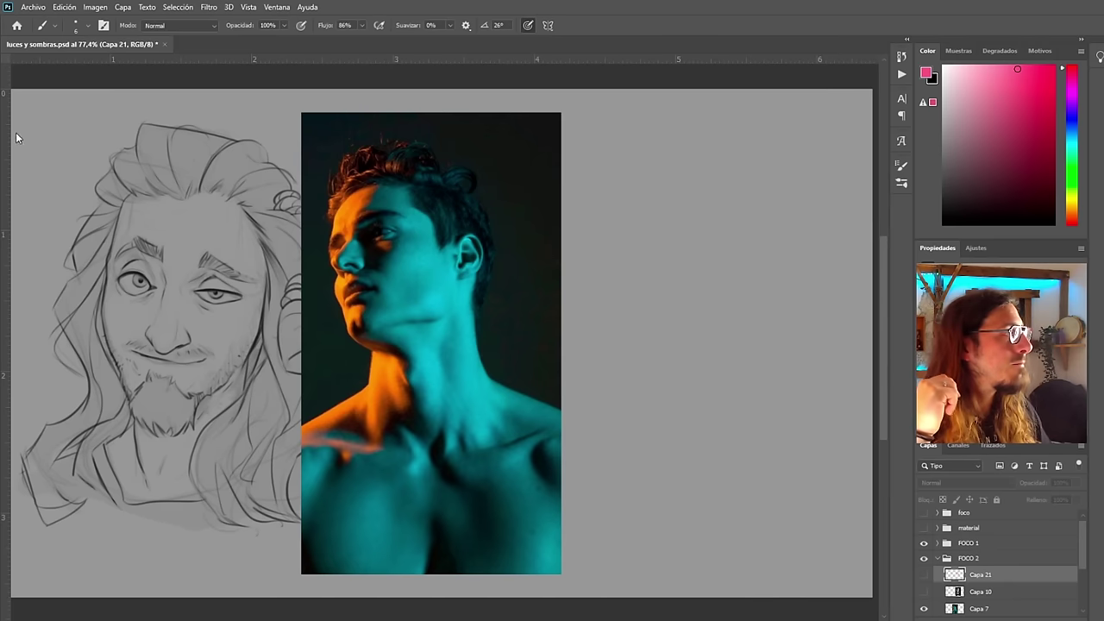
Move the Capa 7 photo clear of the sketch, and add a new layer above it with the Brush tool ready
key("v")
mouse_move(426, 304)
left_mouse_down()
mouse_move(507, 287)
mouse_move(590, 303)
left_mouse_up()
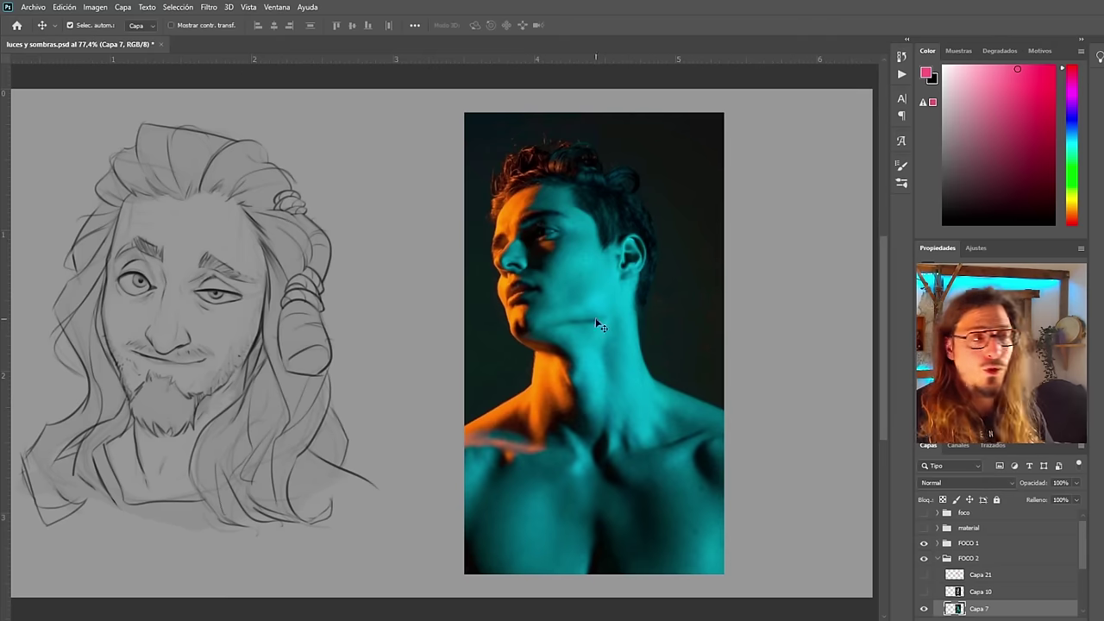
key("b")
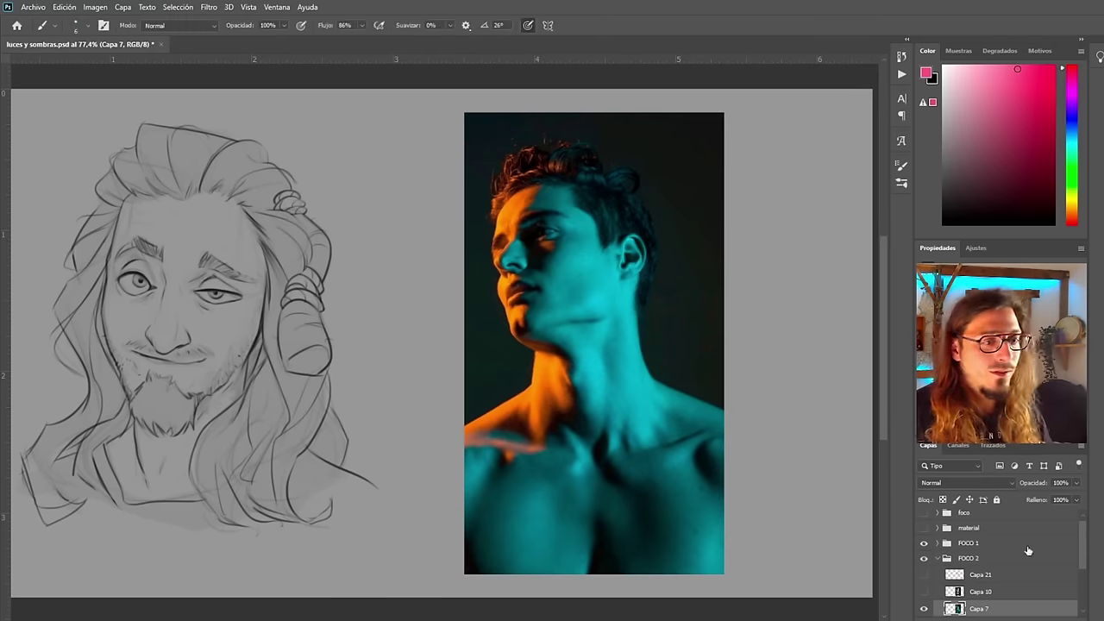
key("ctrl+shift+alt+n")
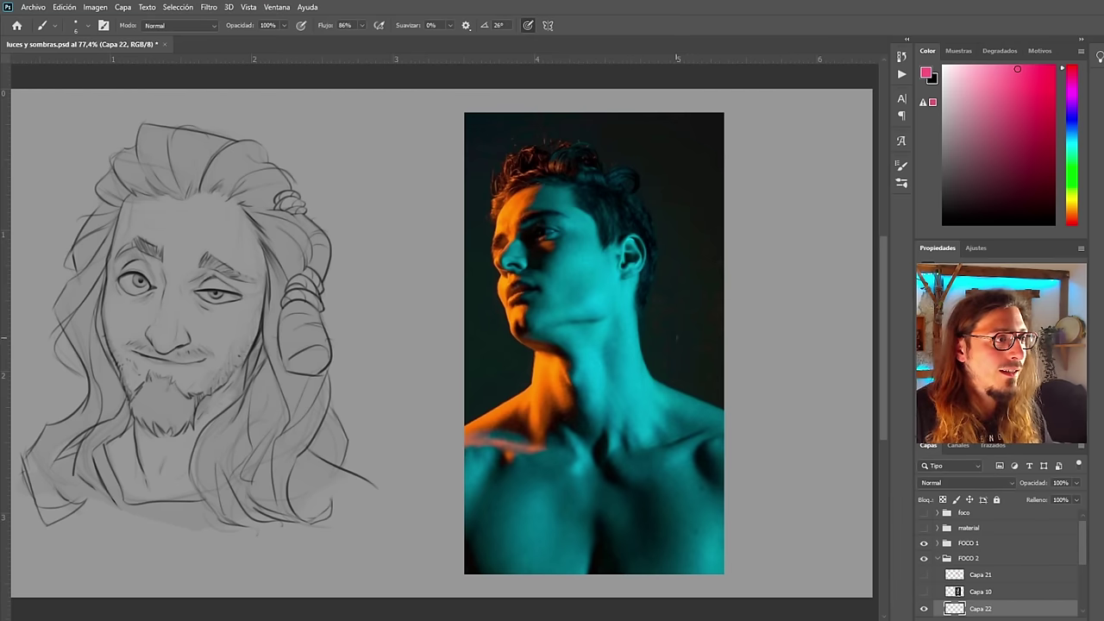
Draw a pink light source at the lower right of the orange-and-teal photo, with rays pointing toward the man
mouse_move(813, 490)
left_mouse_down()
mouse_move(839, 515)
mouse_move(666, 408)
left_mouse_up()
key("ctrl+z")
mouse_move(815, 492)
left_mouse_down()
mouse_move(743, 444)
mouse_move(817, 499)
left_mouse_up()
left_click_drag(719, 487, 824, 508)
left_click_drag(761, 410, 830, 506)
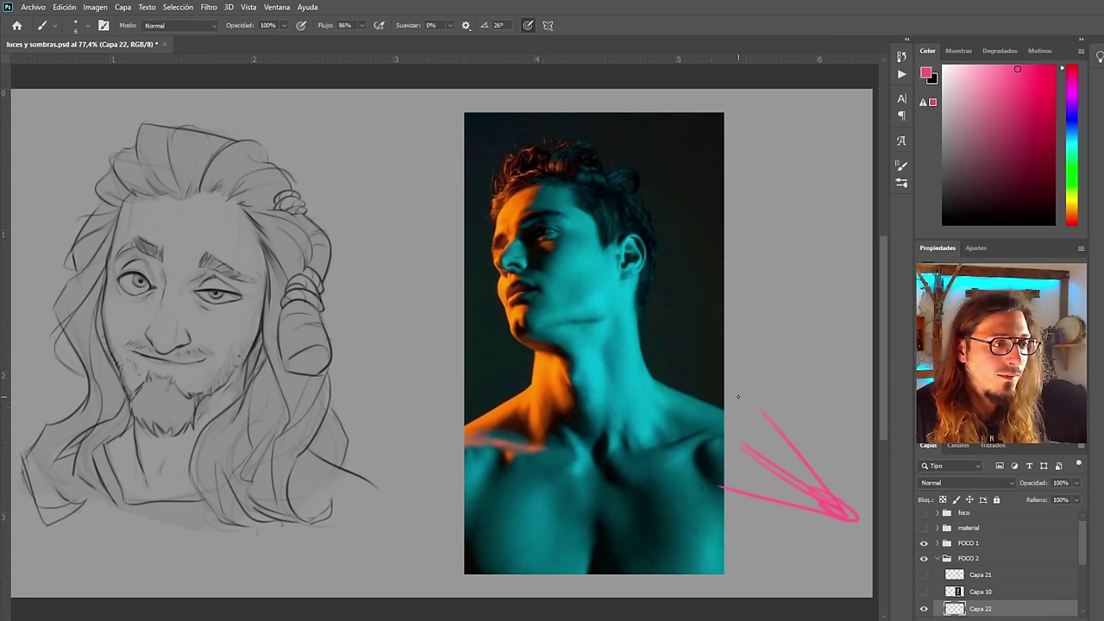
Mark the teal-lit areas on the shoulder, chest, collarbone and side of the neck with pink strokes
mouse_move(667, 467)
left_mouse_down()
mouse_move(696, 439)
mouse_move(666, 464)
mouse_move(692, 446)
mouse_move(658, 469)
left_mouse_up()
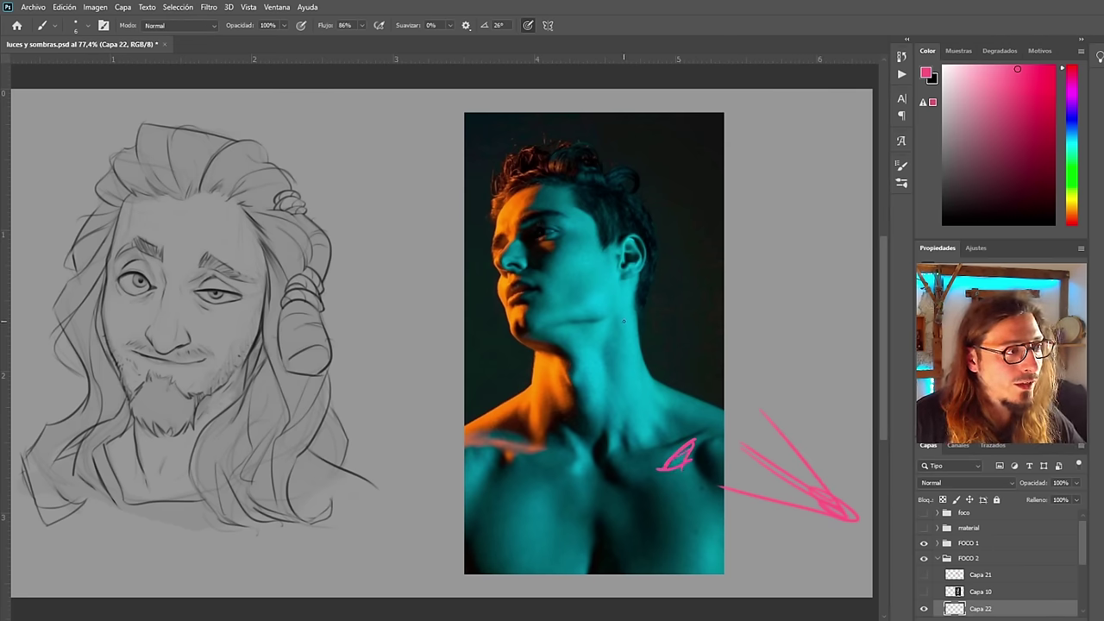
left_click_drag(695, 561, 720, 523)
mouse_move(573, 583)
left_mouse_down()
mouse_move(574, 553)
mouse_move(514, 499)
mouse_move(498, 566)
left_mouse_up()
left_click_drag(573, 438, 569, 471)
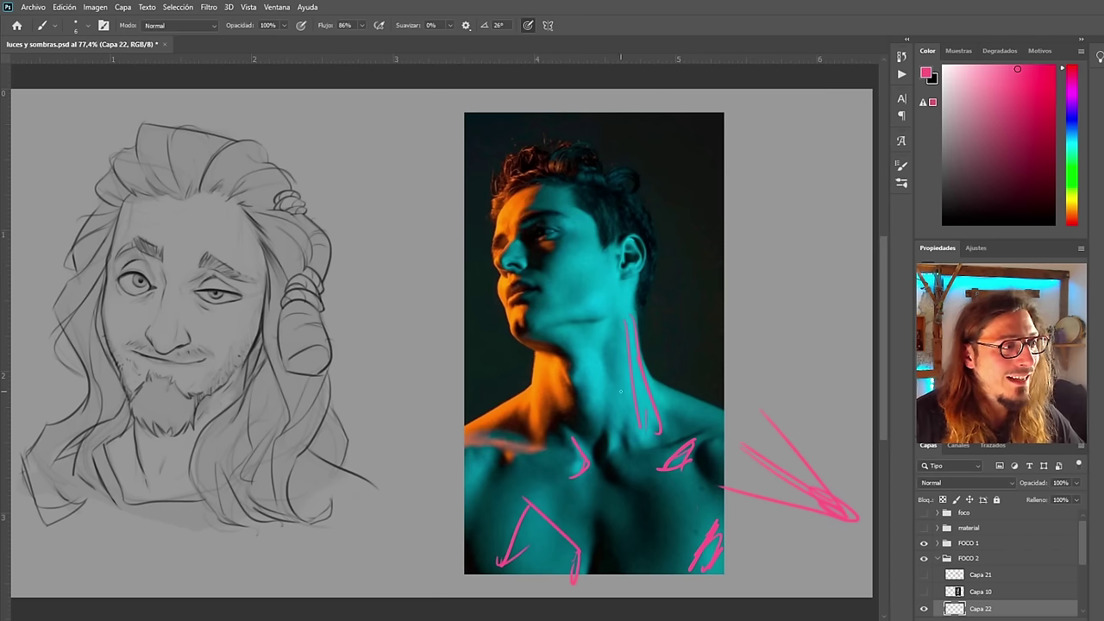
left_click_drag(583, 363, 580, 366)
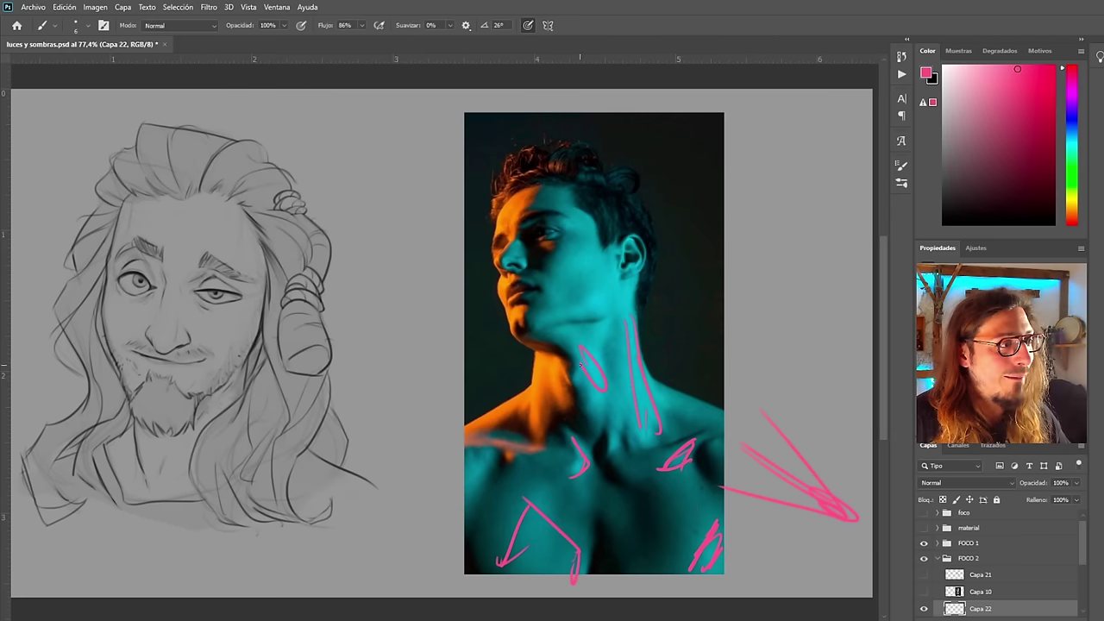
key("ctrl+z")
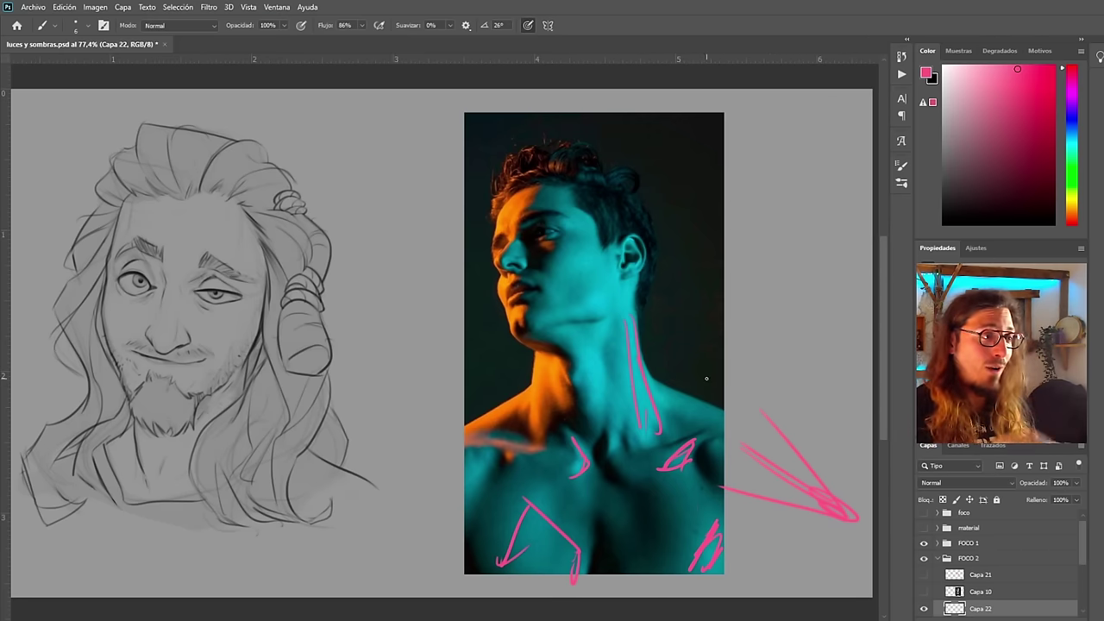
Add another ray to the lower-right light, and mark the teal light on the jaw, forehead, ear and throat
left_click_drag(725, 398, 694, 369)
left_click_drag(595, 320, 550, 325)
key("ctrl+z")
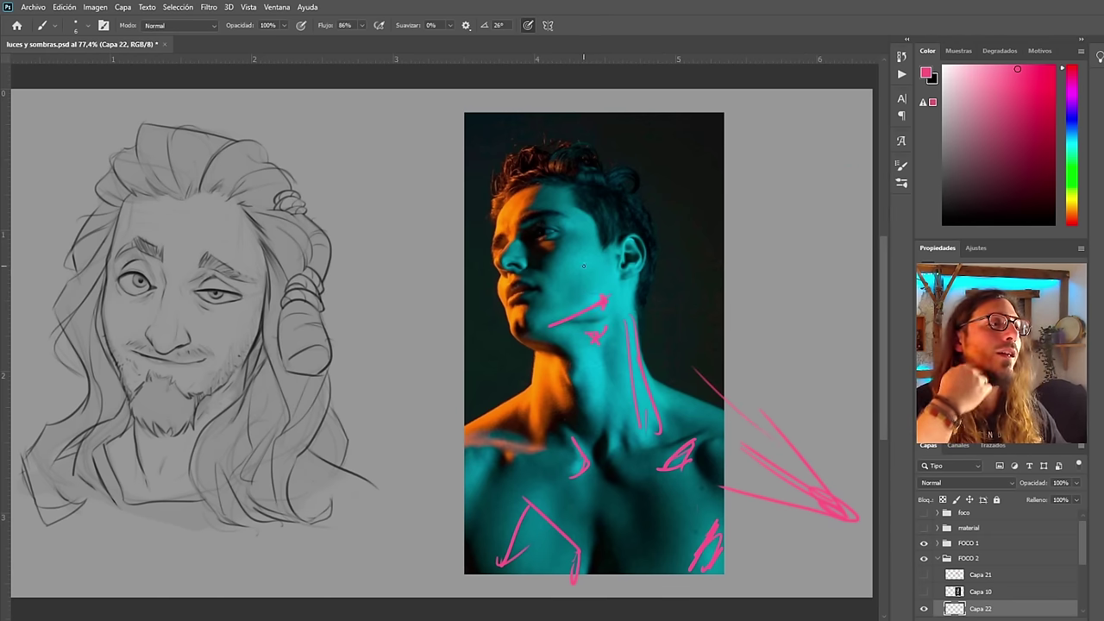
left_click_drag(550, 197, 568, 199)
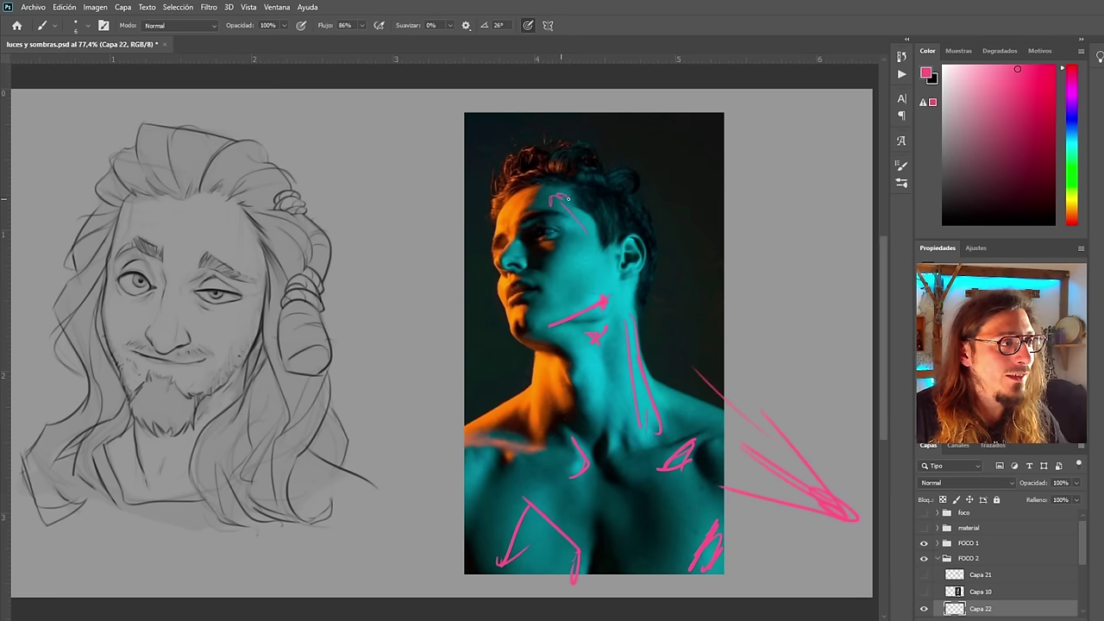
left_click_drag(622, 307, 620, 294)
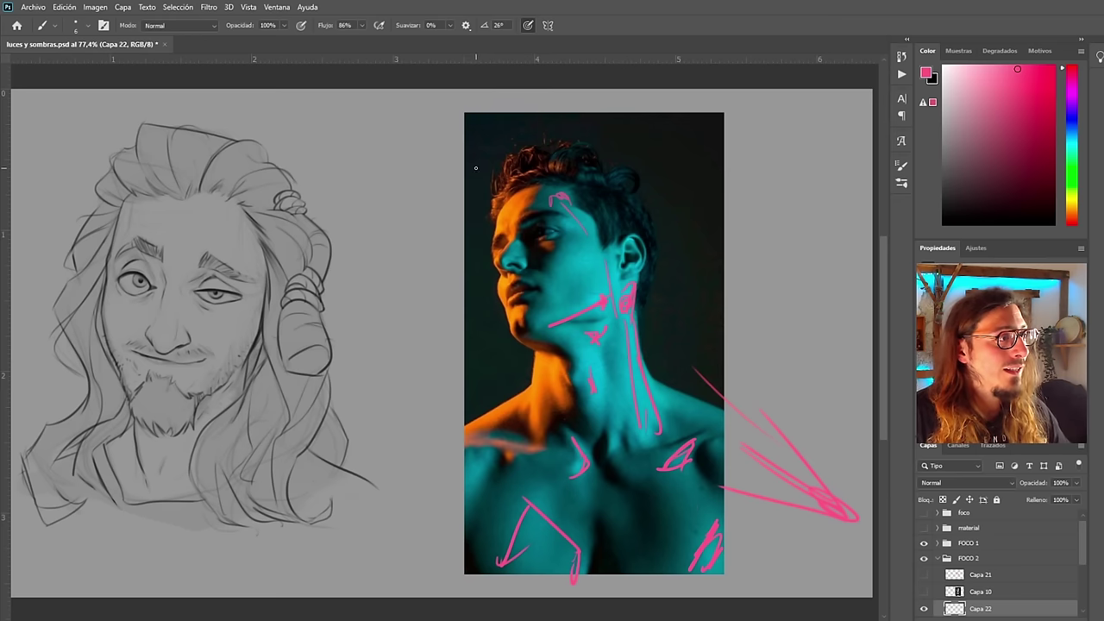
left_click_drag(470, 175, 476, 205)
left_click_drag(516, 173, 477, 285)
key("ctrl+z")
key("ctrl+z")
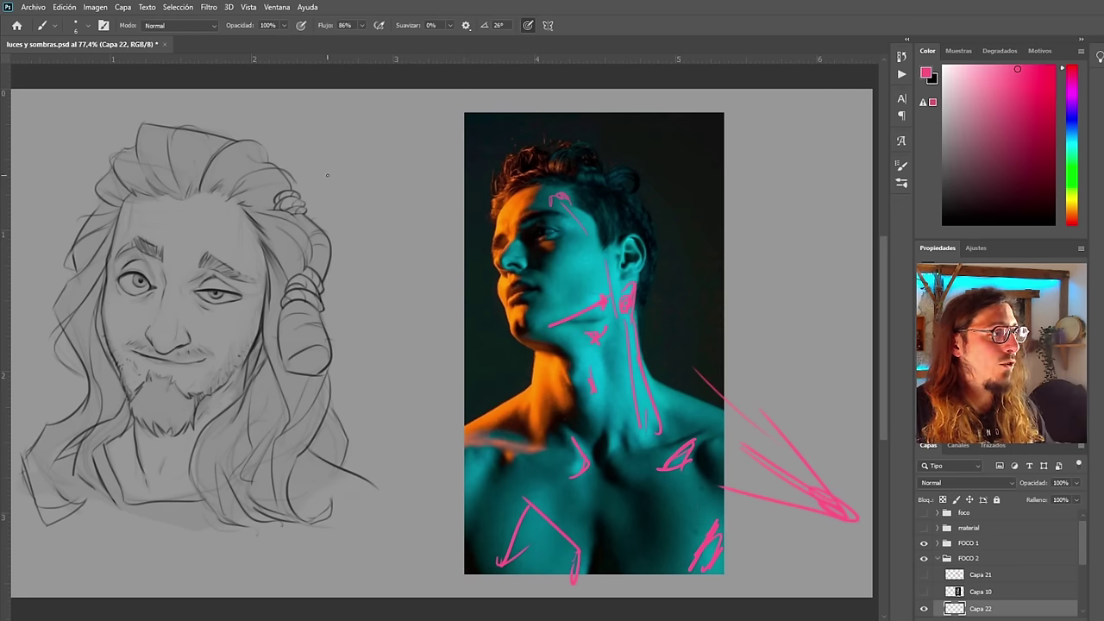
Draw a second light source with rays at the photo's upper left, and outline the orange-lit edge of the face and neck
mouse_move(339, 145)
left_mouse_down()
mouse_move(332, 134)
mouse_move(412, 259)
left_mouse_up()
mouse_move(320, 121)
left_mouse_down()
mouse_move(458, 171)
mouse_move(463, 211)
left_mouse_up()
left_click_drag(424, 158, 516, 205)
key("ctrl+z")
left_click_drag(430, 156, 519, 192)
left_click_drag(345, 156, 426, 246)
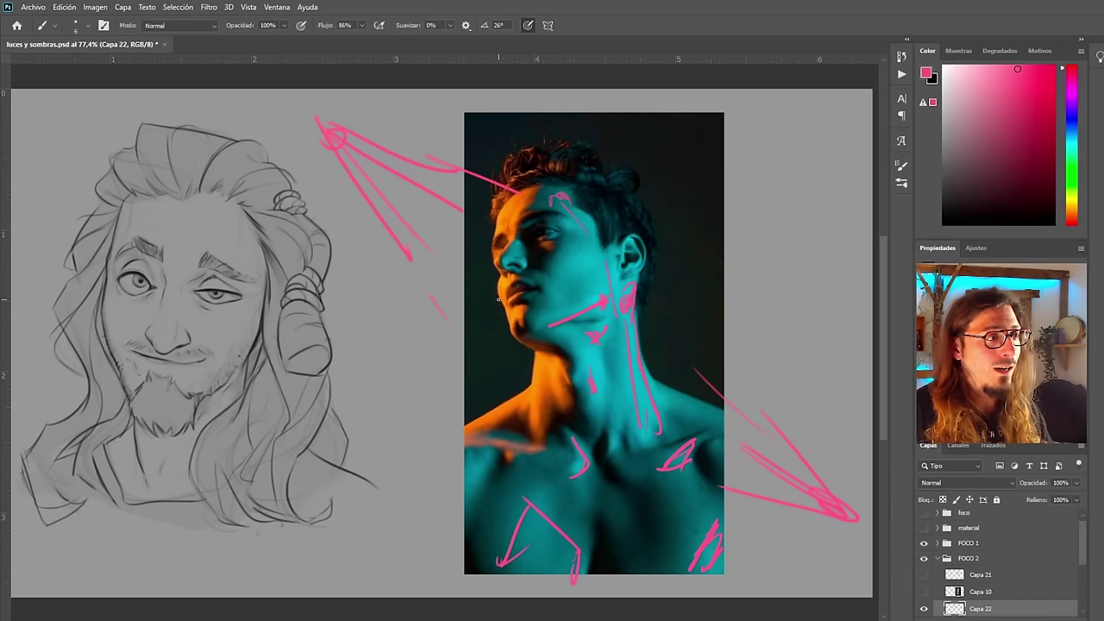
left_click_drag(359, 195, 447, 321)
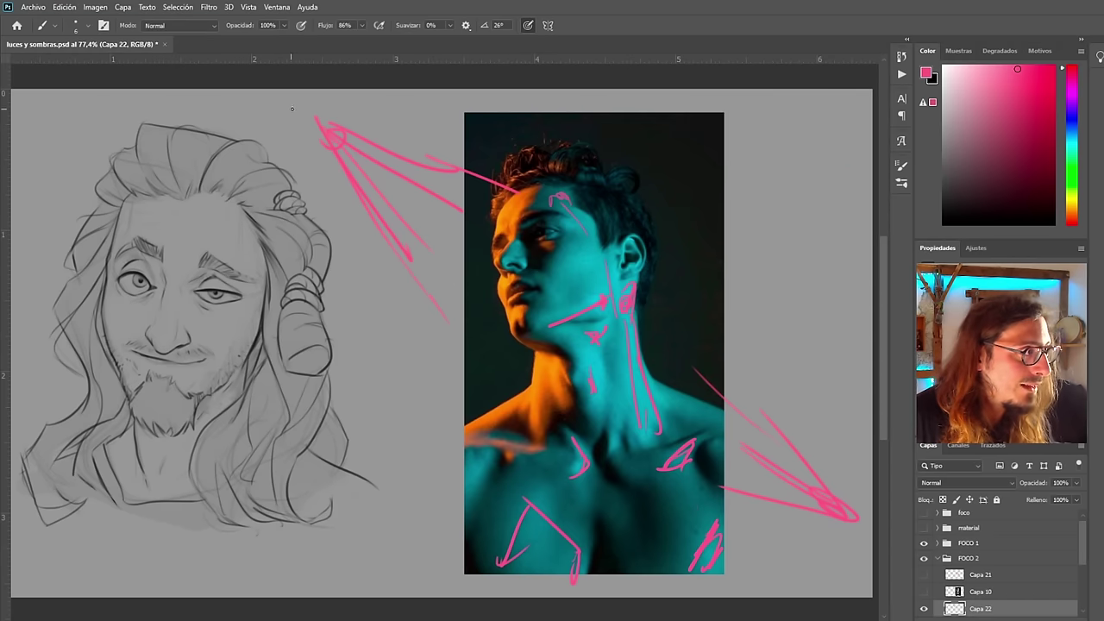
left_click_drag(319, 117, 459, 192)
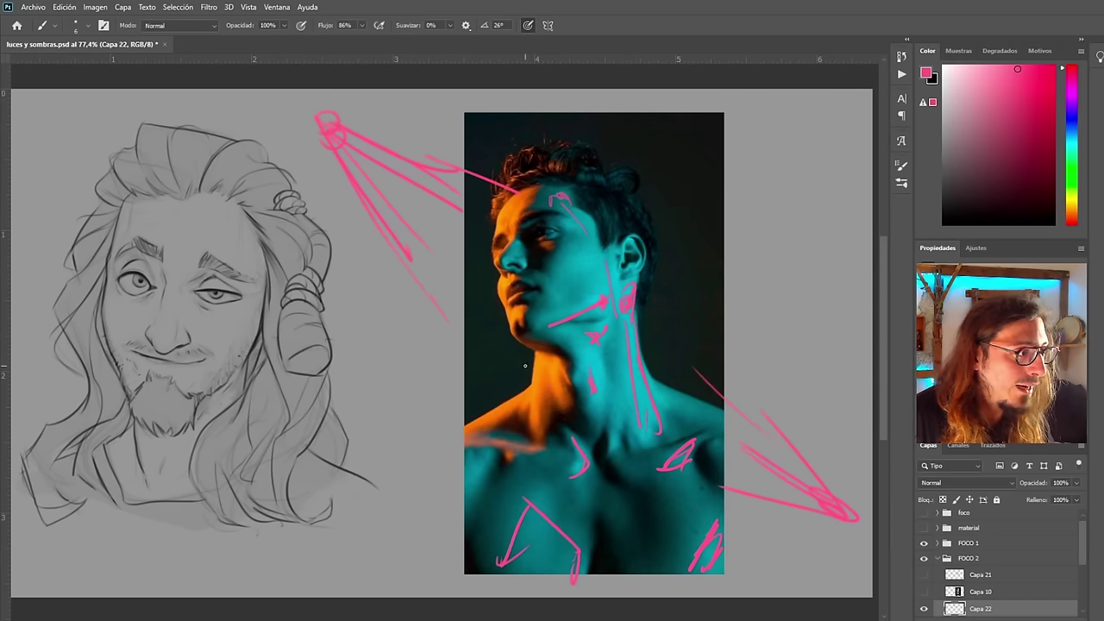
mouse_move(524, 365)
left_mouse_down()
mouse_move(542, 393)
mouse_move(567, 373)
mouse_move(518, 342)
mouse_move(498, 264)
left_mouse_up()
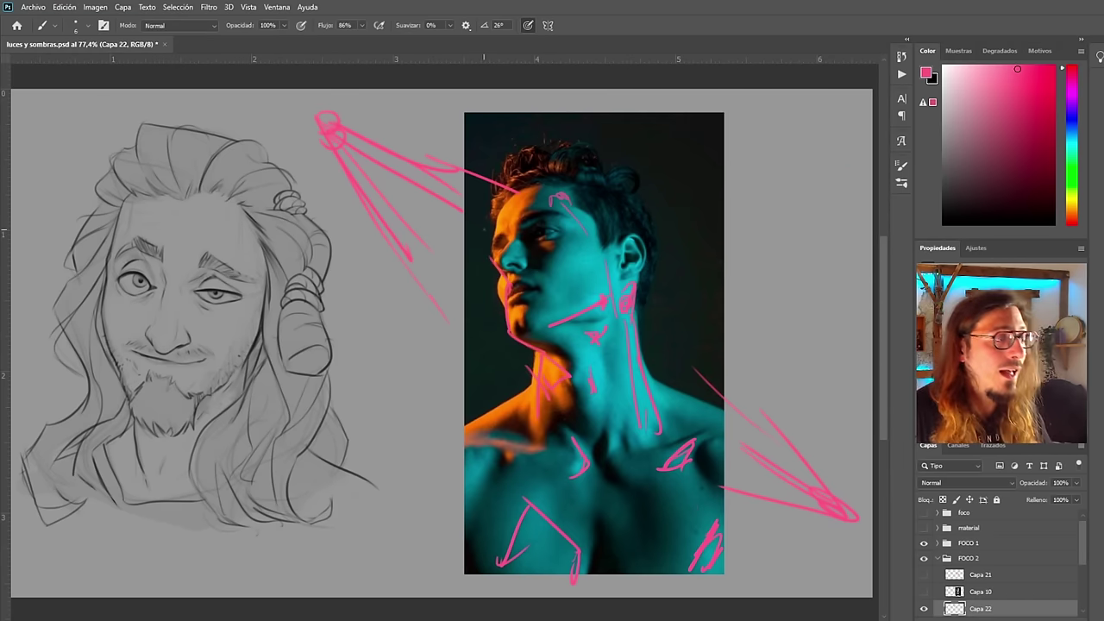
Hide the Capa 22 annotations and the orange-and-teal Capa 7 photo
left_click(924, 609)
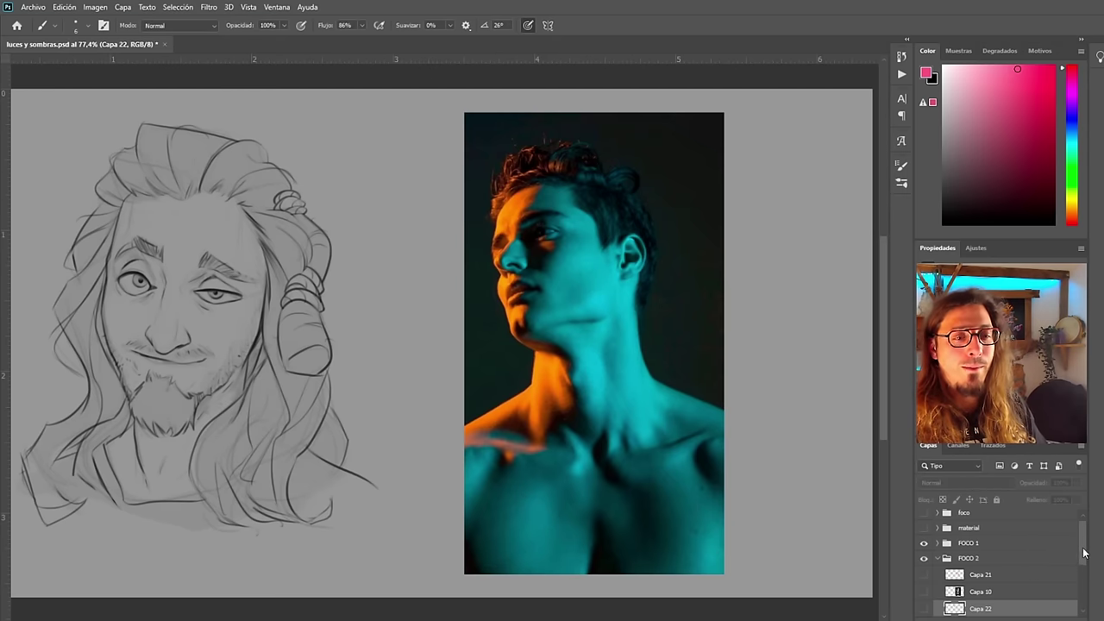
left_click_drag(1082, 554, 1085, 565)
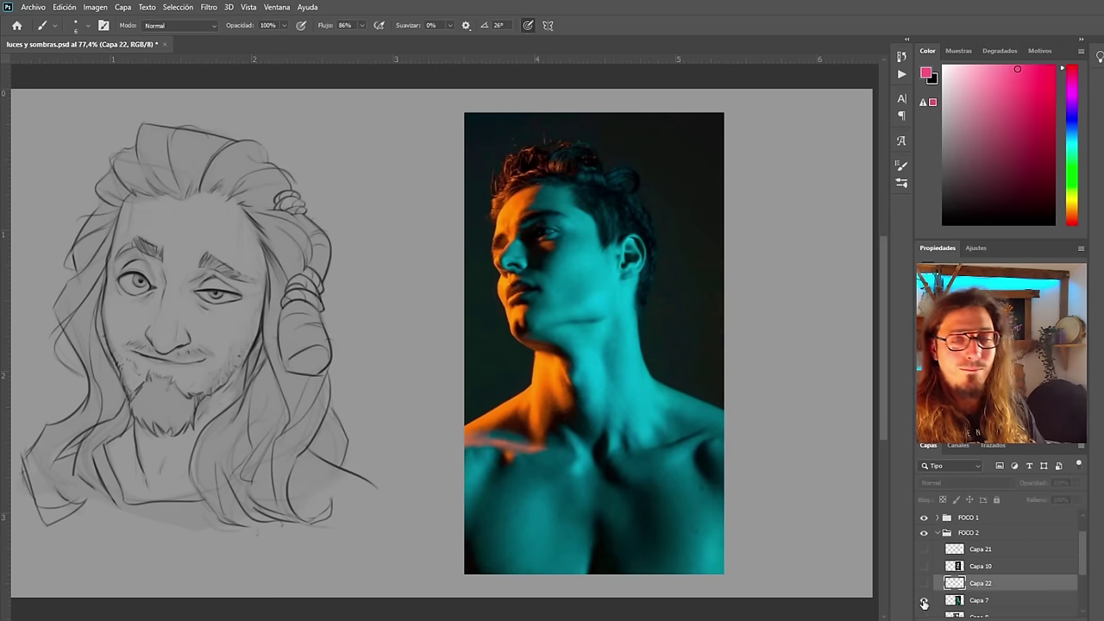
left_click(925, 602)
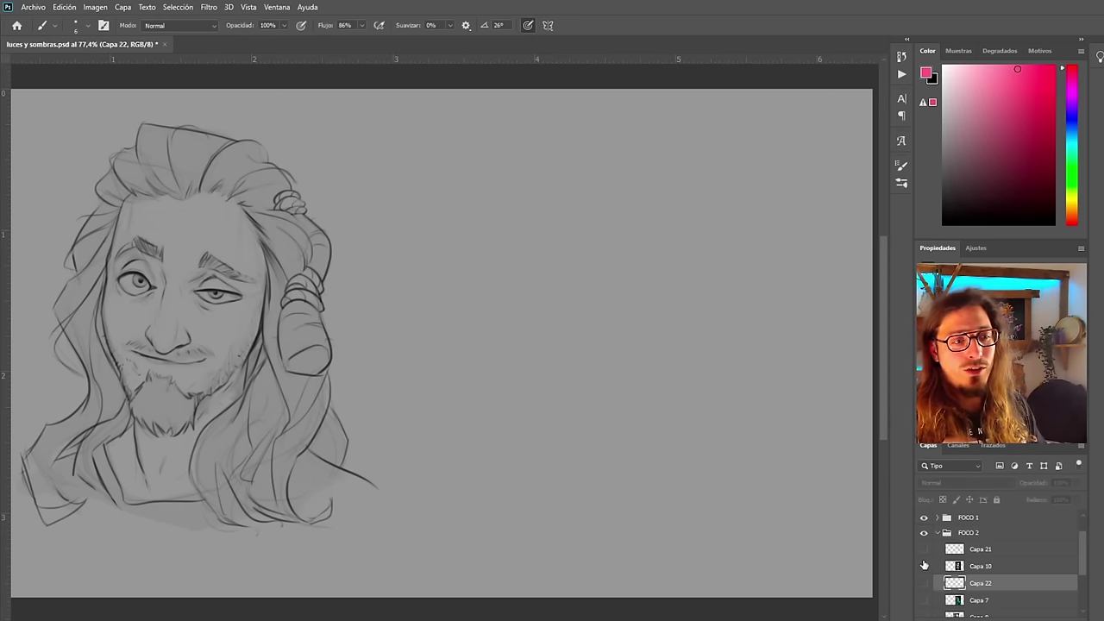
Show the black-and-white Capa 10 portrait beside the sketch for another look and hide it again
left_click(924, 550)
left_click(924, 550)
left_click(924, 566)
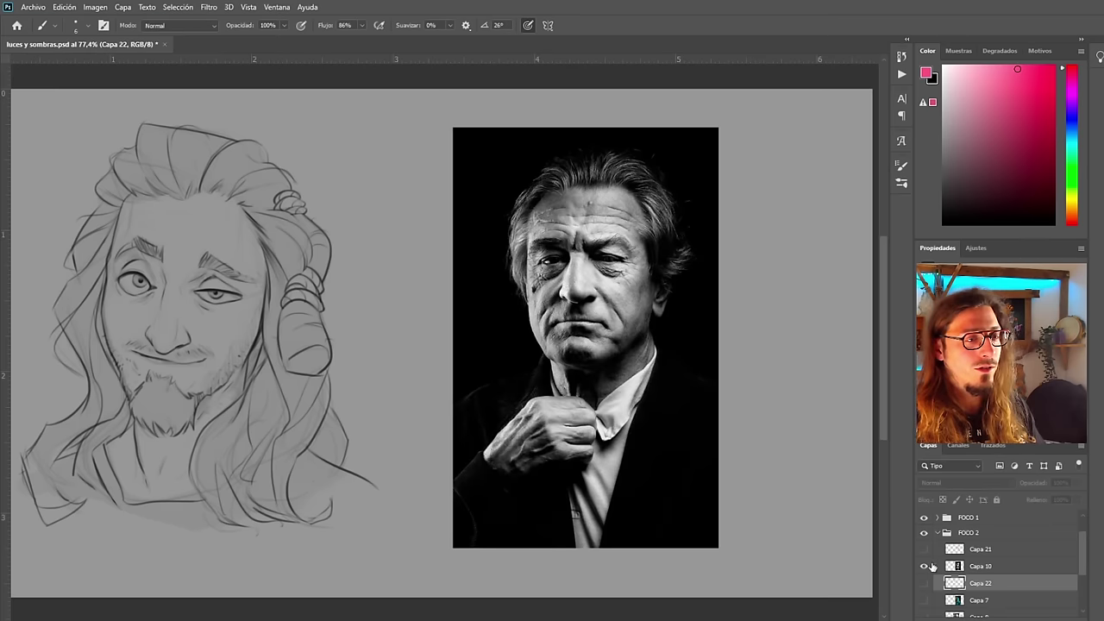
left_click_drag(1083, 548, 1083, 547)
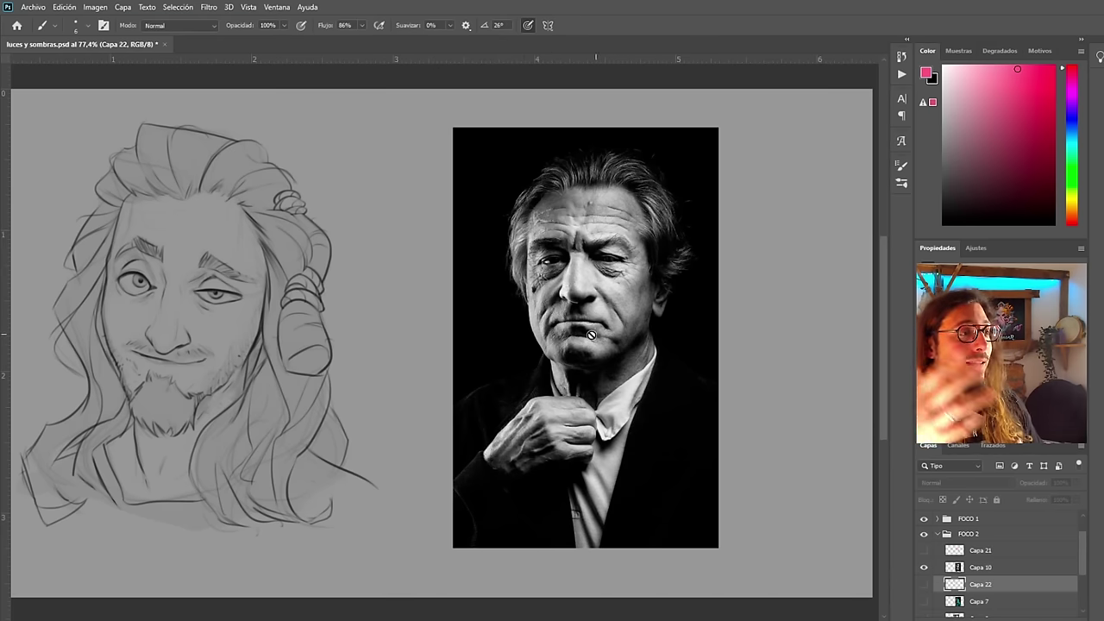
left_click(924, 569)
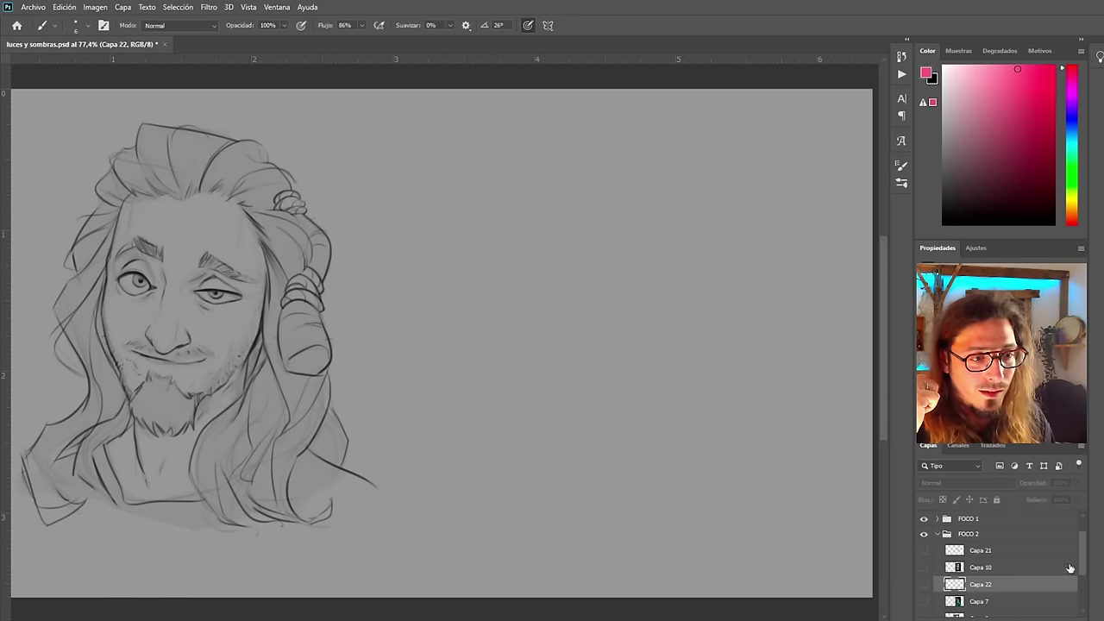
Show the FOCO I REFLEJO photo, move it closer to the sketch, and add a new layer above it with the Brush tool ready
left_click_drag(1084, 562, 1084, 591)
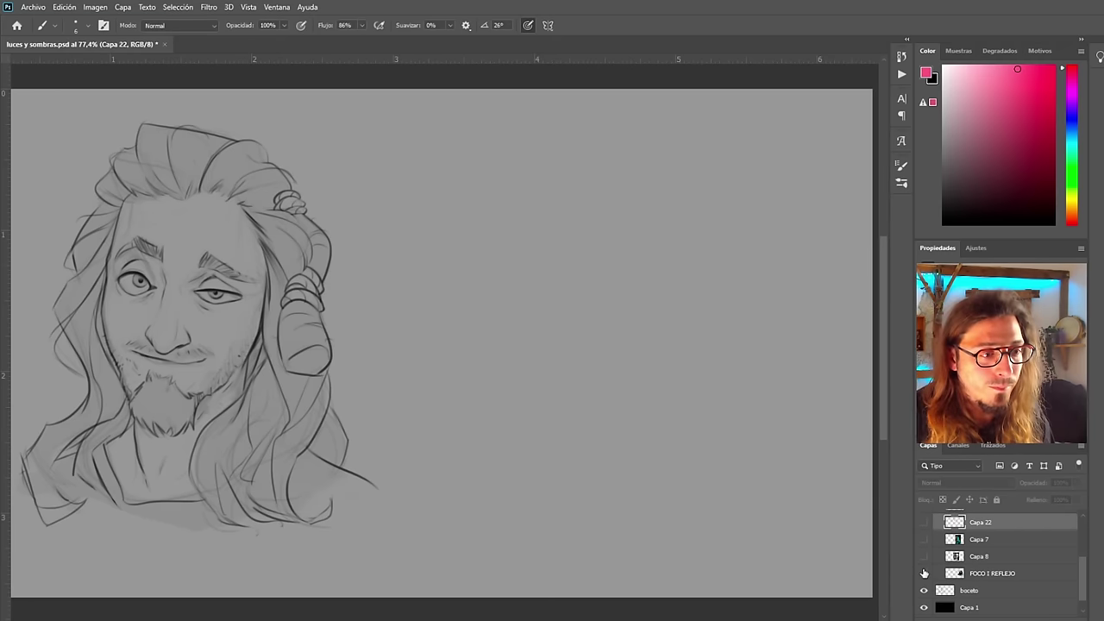
left_click(924, 573)
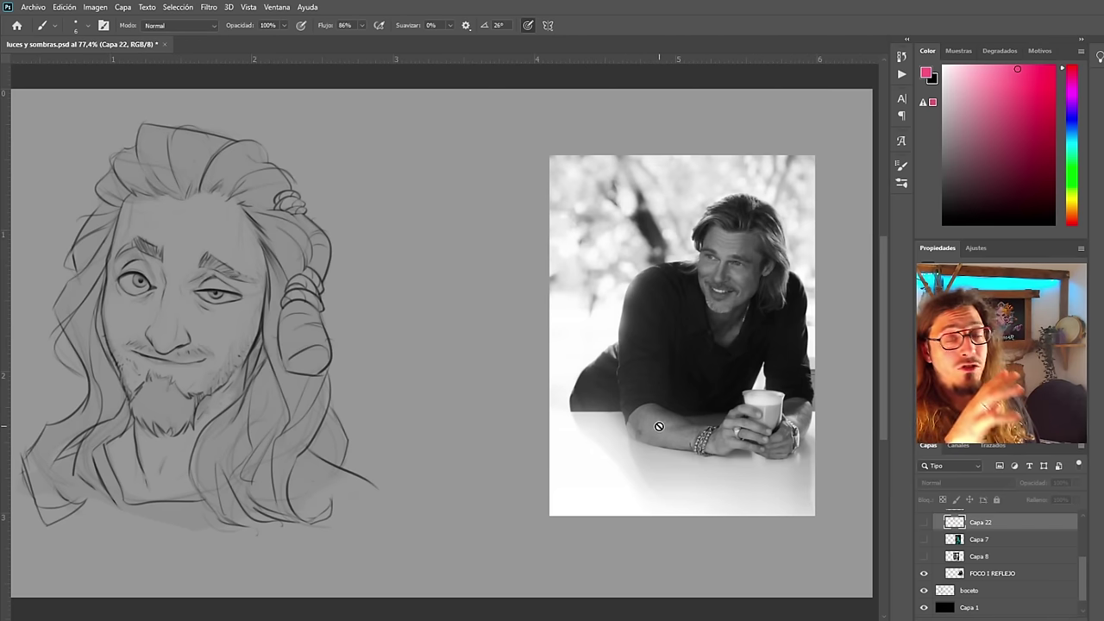
left_click_drag(654, 352, 605, 352)
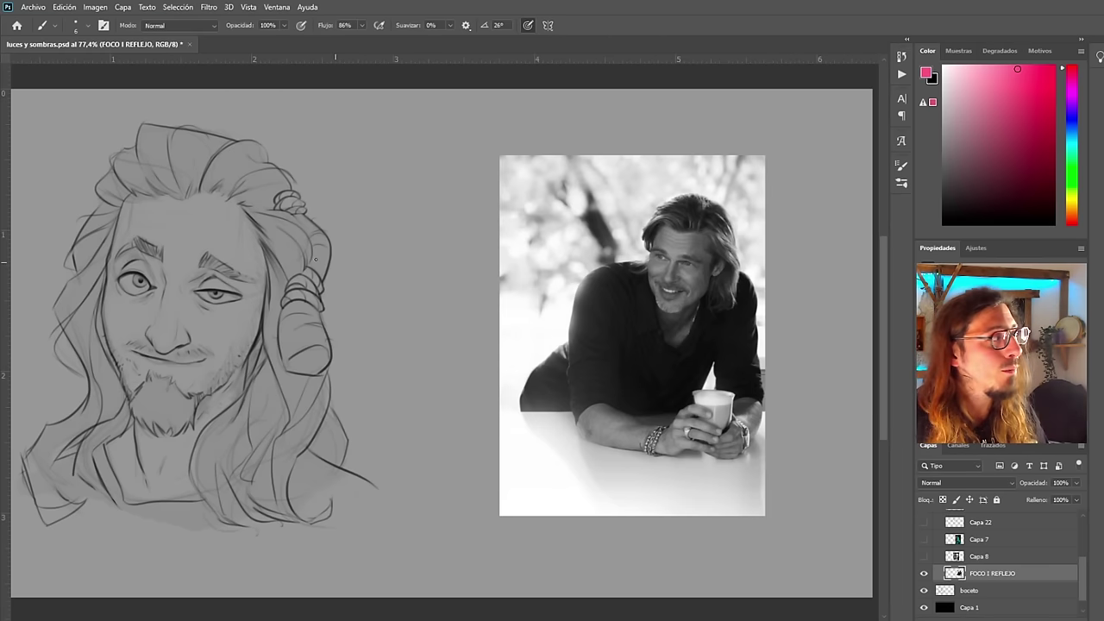
key("i")
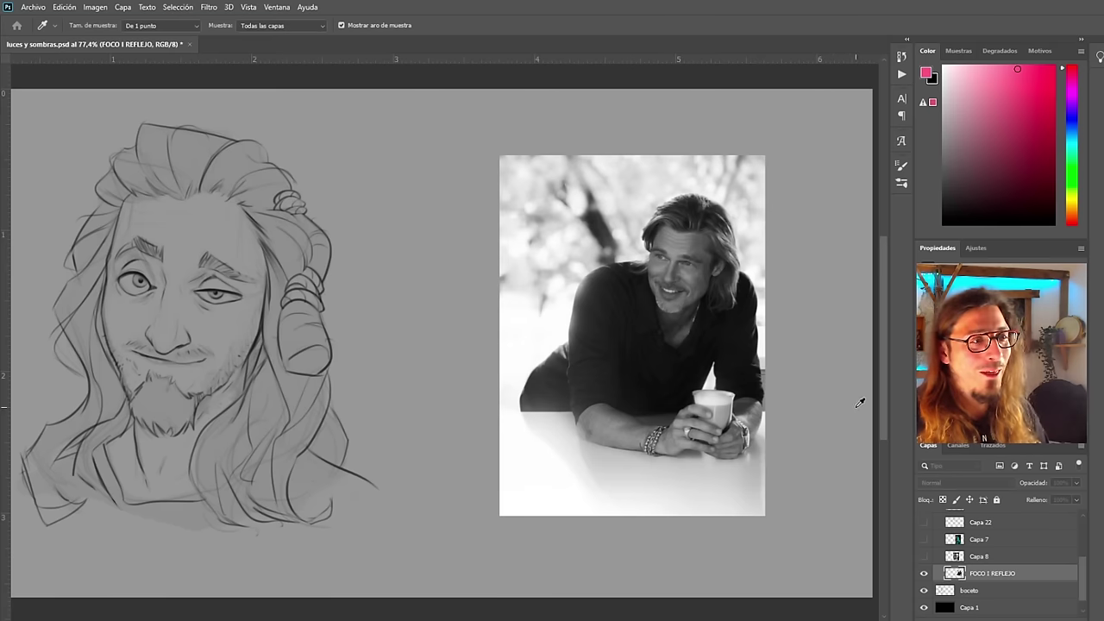
key("b")
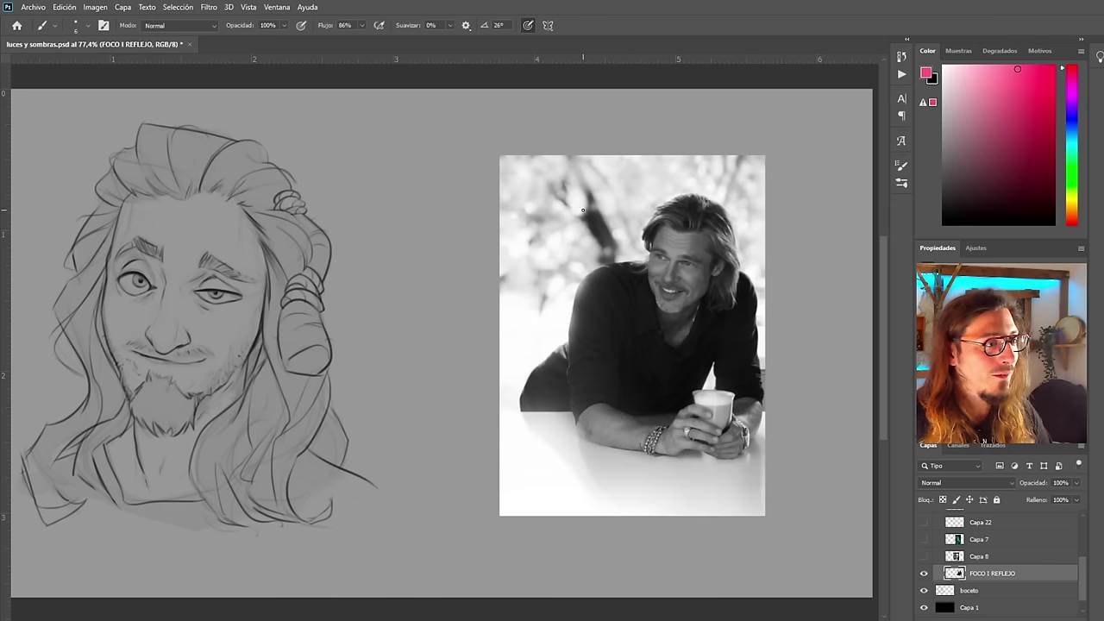
key("ctrl+shift+alt+n")
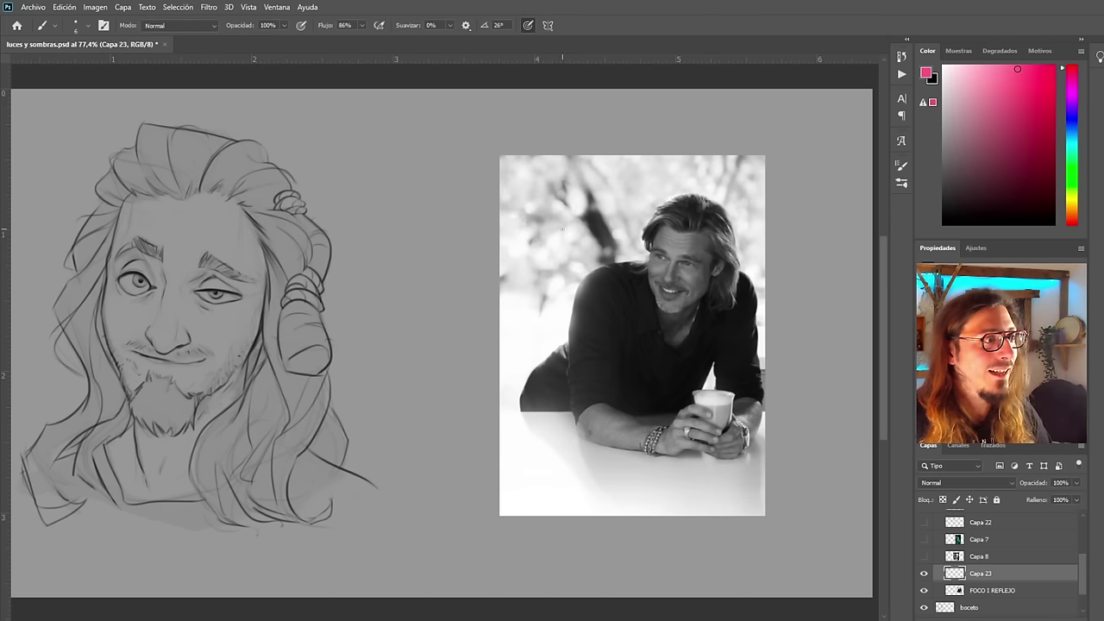
Draw light rays from the bright background of the photo and outline the rim-lit edges of the man's hair and shoulders
mouse_move(507, 218)
left_mouse_down()
mouse_move(654, 253)
mouse_move(528, 342)
left_mouse_up()
key("ctrl+z")
left_click_drag(531, 188, 554, 268)
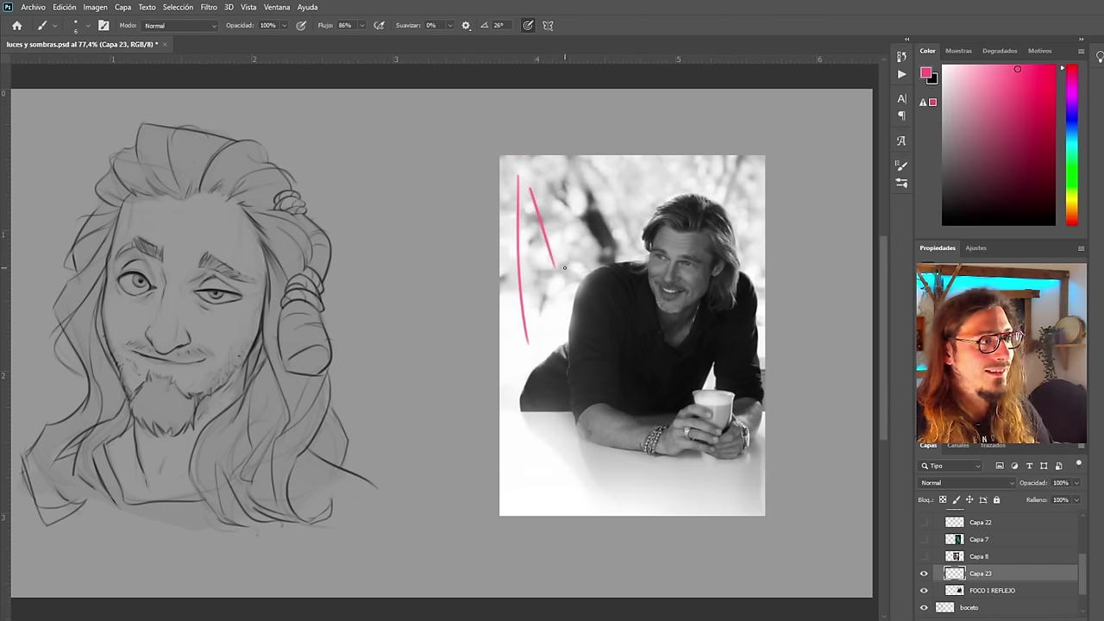
left_click_drag(577, 167, 603, 228)
left_click_drag(664, 162, 687, 191)
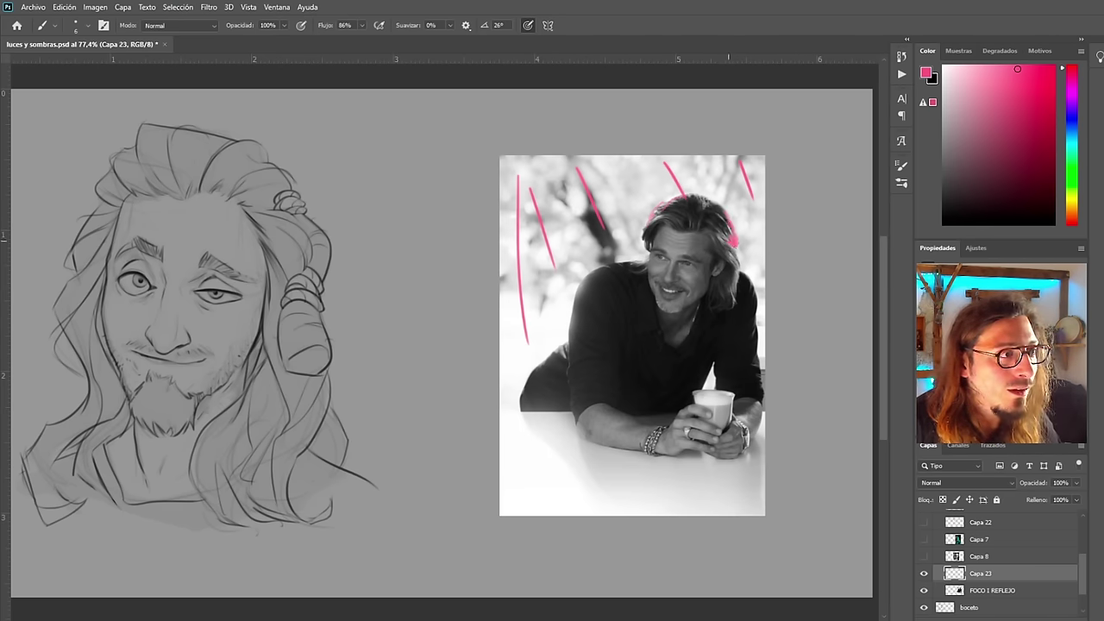
left_click_drag(737, 284, 735, 291)
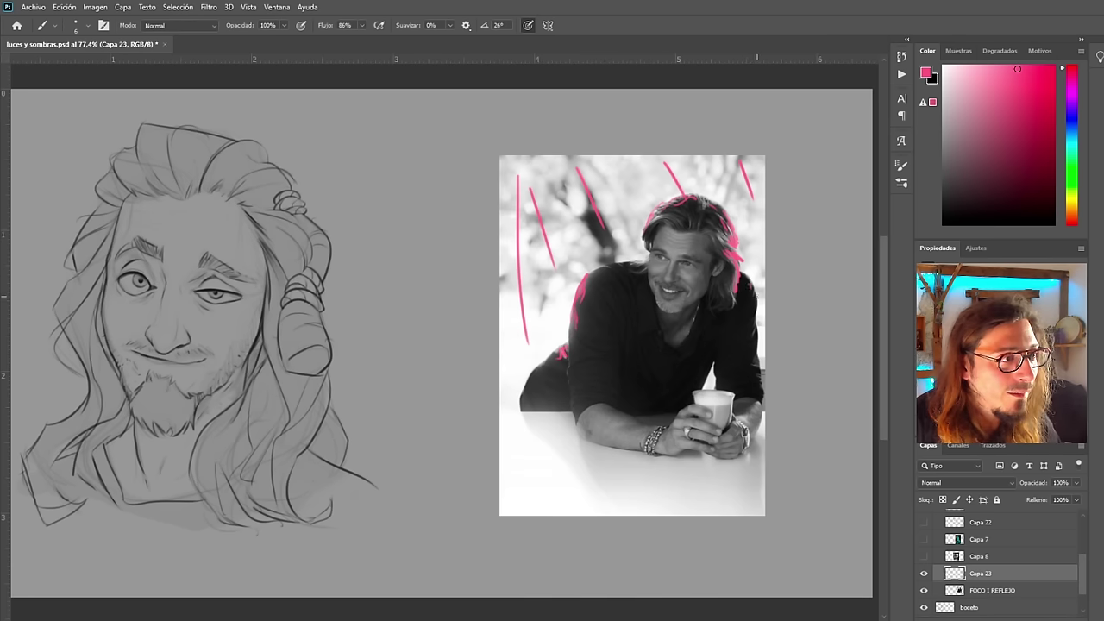
Circle the bright background in the photo's upper-left corner as the light source and add further rays coming from it
left_click_drag(533, 212, 610, 160)
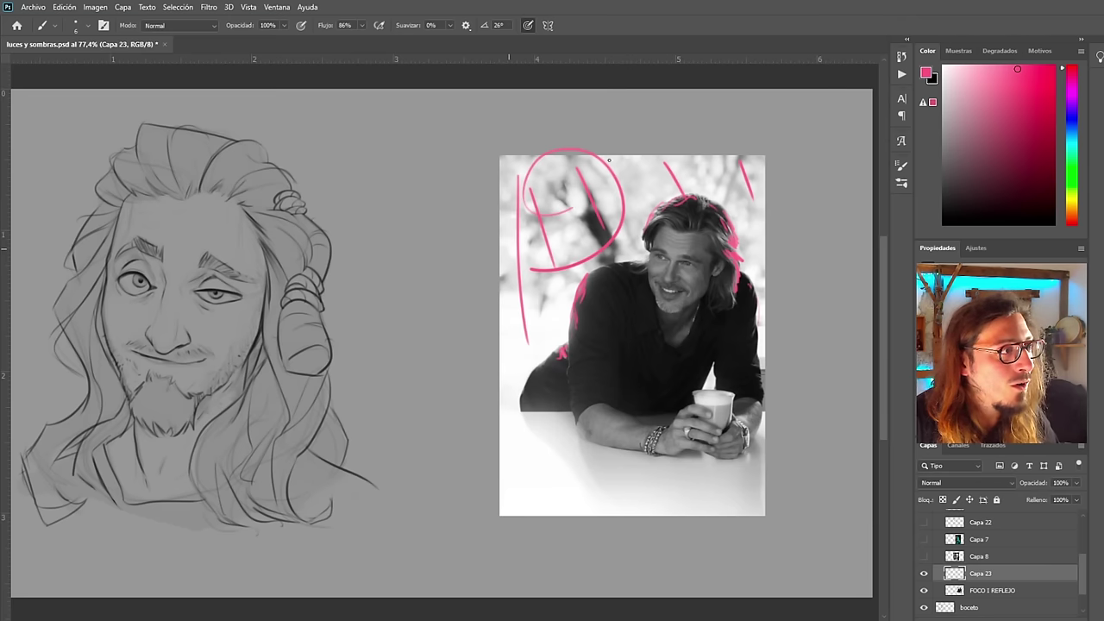
key("ctrl+z")
mouse_move(517, 195)
left_mouse_down()
mouse_move(518, 164)
mouse_move(561, 258)
mouse_move(505, 253)
mouse_move(525, 349)
mouse_move(571, 262)
left_mouse_up()
left_click_drag(583, 164, 620, 202)
key("ctrl+z")
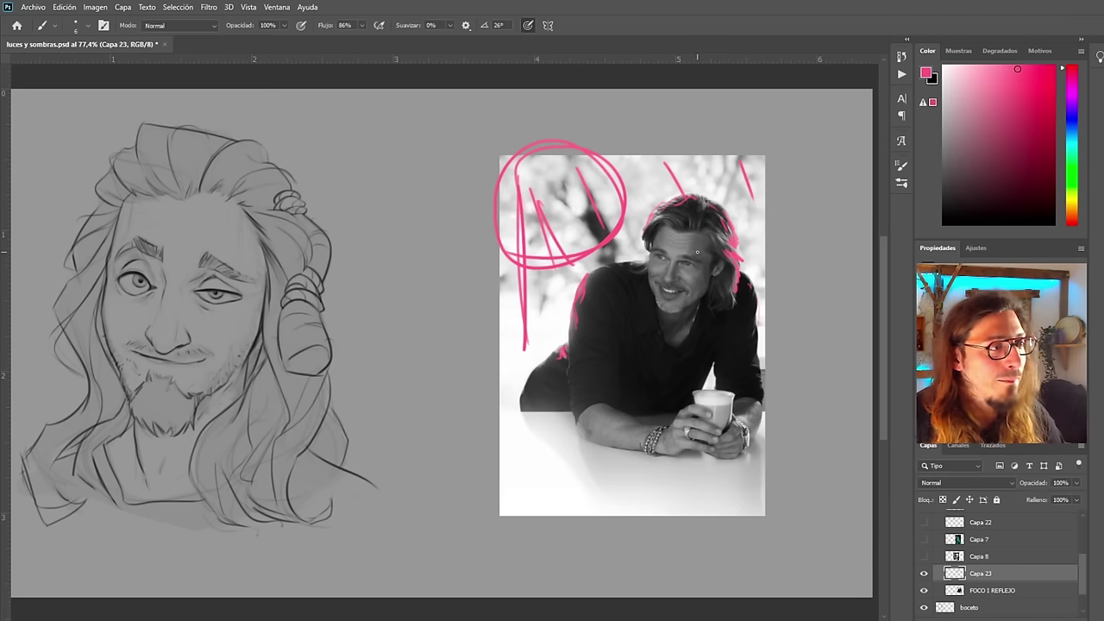
Draw a ray descending past the man's elbow onto the white table, ending in a circled bounce spot with smaller circles beside it
scroll(660, 277, "up", 1)
scroll(663, 272, "up", 10)
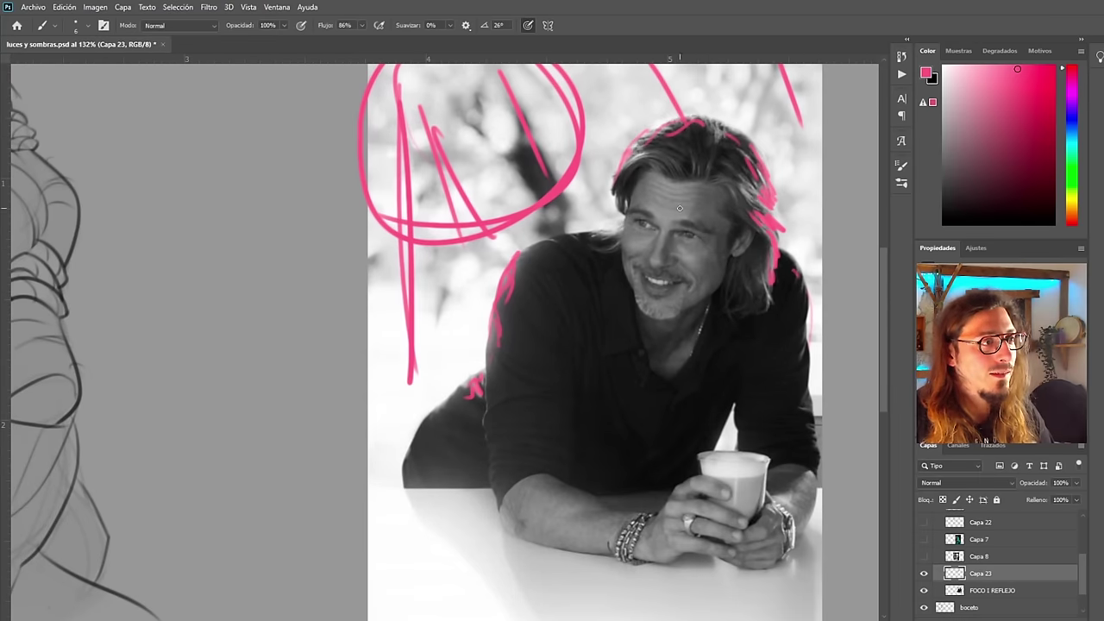
mouse_move(417, 288)
left_mouse_down()
mouse_move(480, 461)
mouse_move(539, 574)
left_mouse_up()
key("ctrl+z")
mouse_move(433, 423)
left_mouse_down()
mouse_move(512, 577)
mouse_move(565, 593)
left_mouse_up()
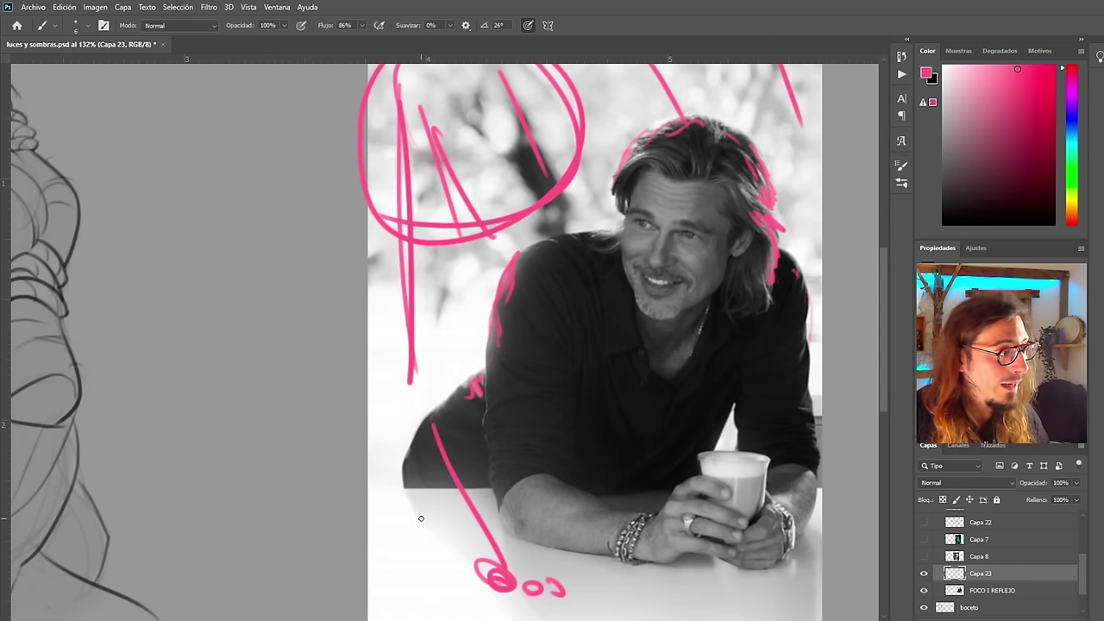
left_click_drag(409, 500, 446, 552)
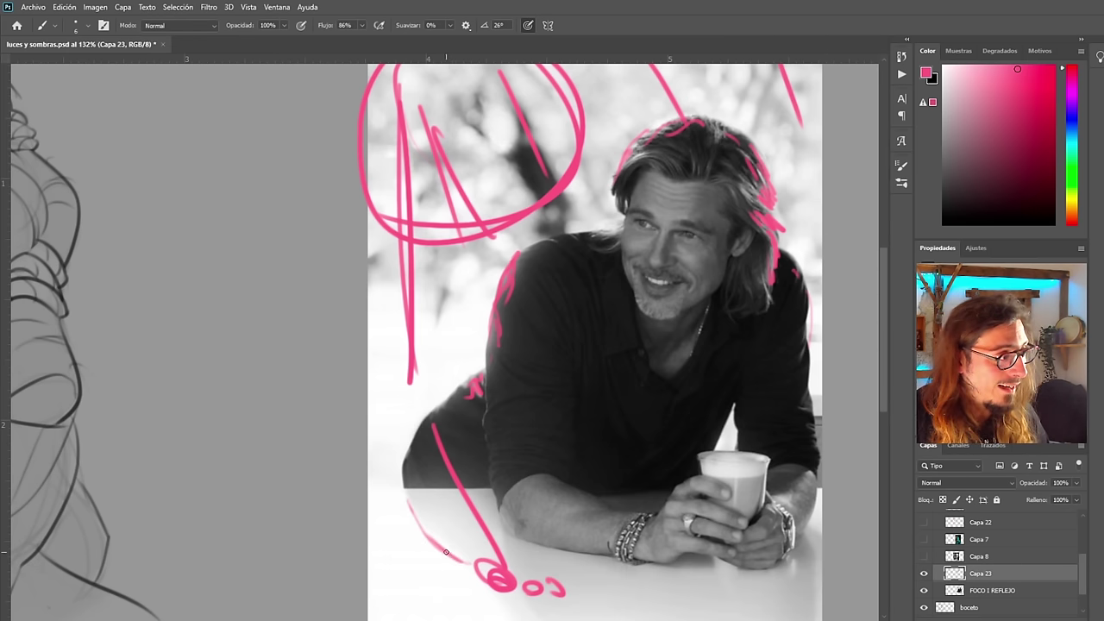
key("ctrl+z")
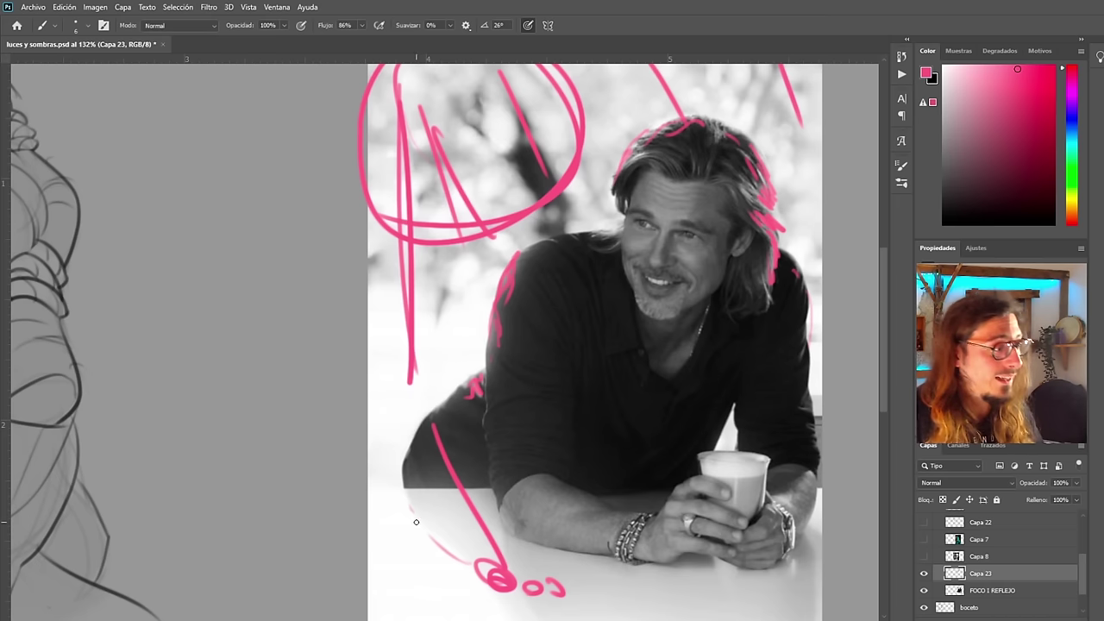
left_click_drag(405, 501, 457, 556)
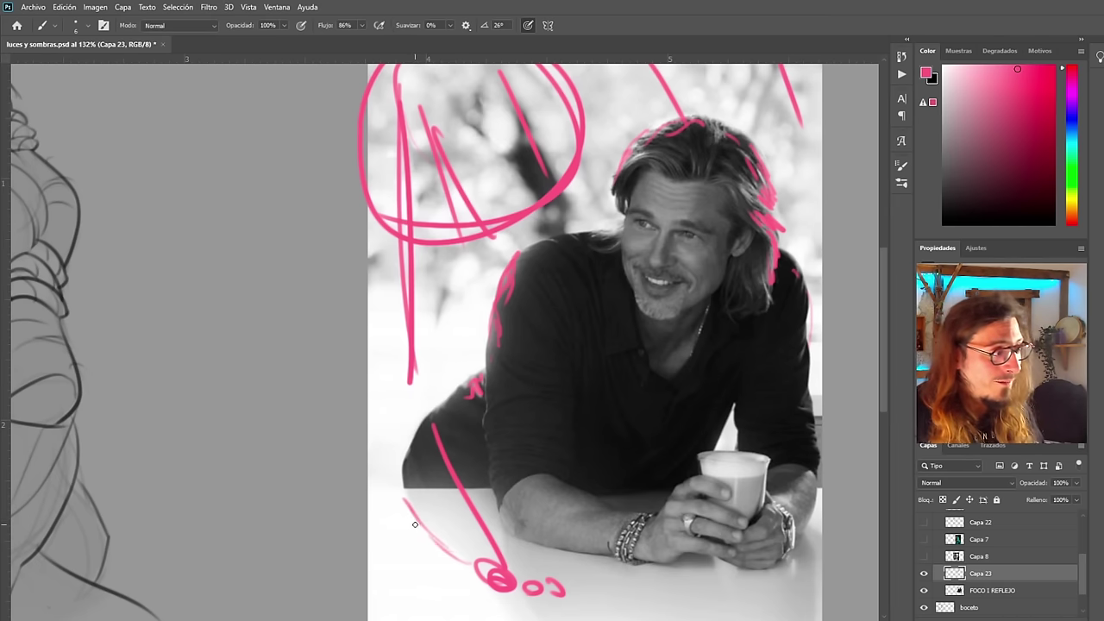
key("ctrl+z")
left_click_drag(405, 497, 462, 556)
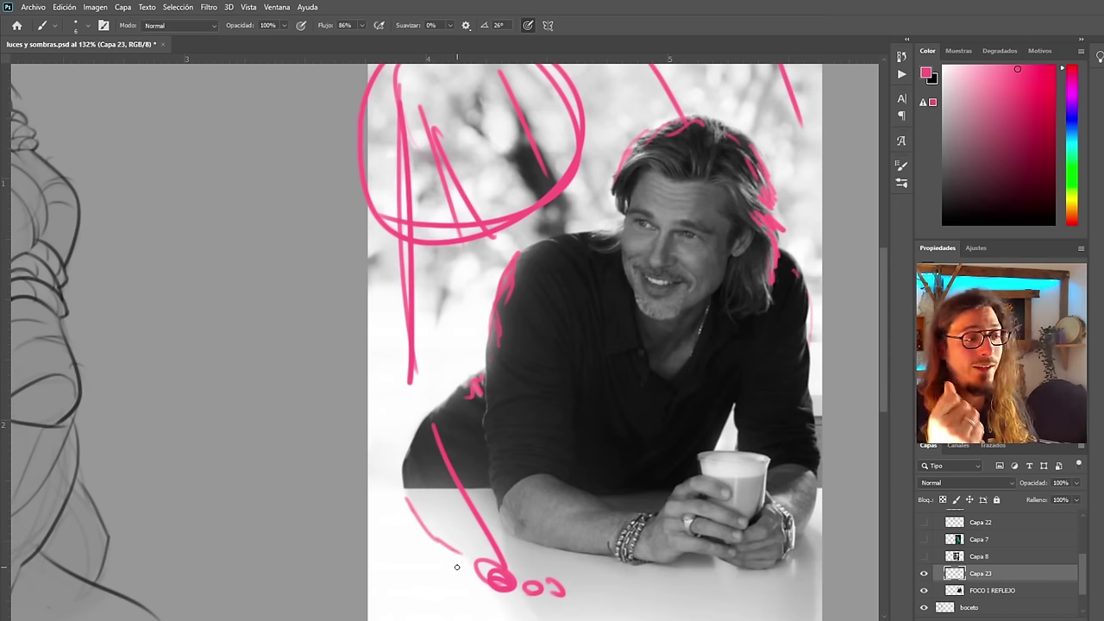
key("ctrl+z")
key("ctrl+z")
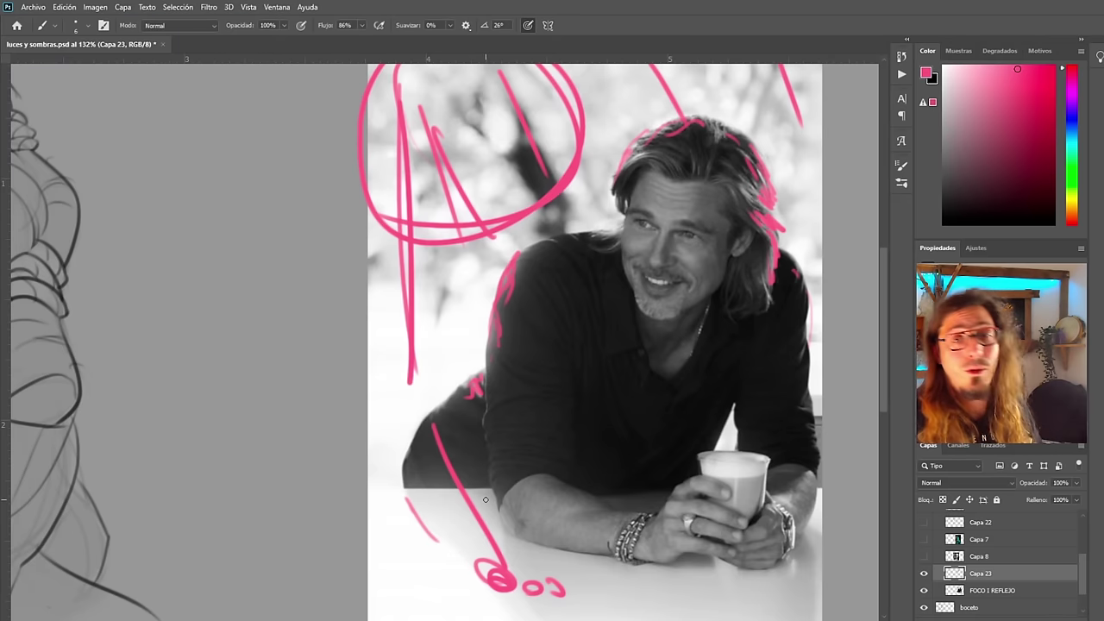
Draw a long light ray from the circled source across the torso down to the table in front of the hands
scroll(497, 485, "down", 3)
scroll(497, 485, "down", 1)
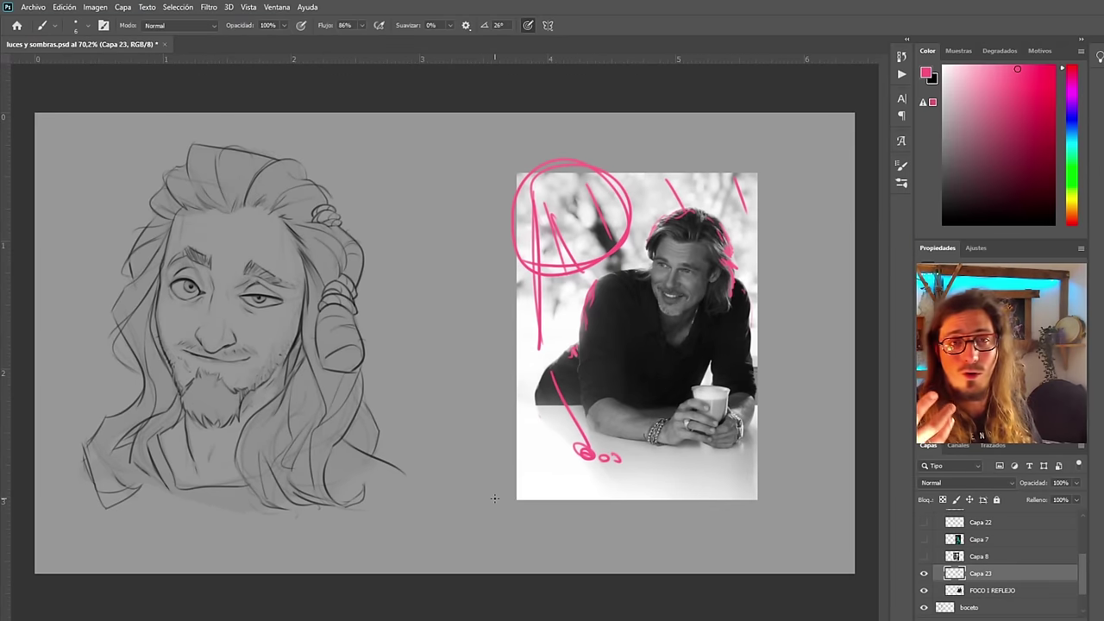
scroll(664, 450, "up", 3)
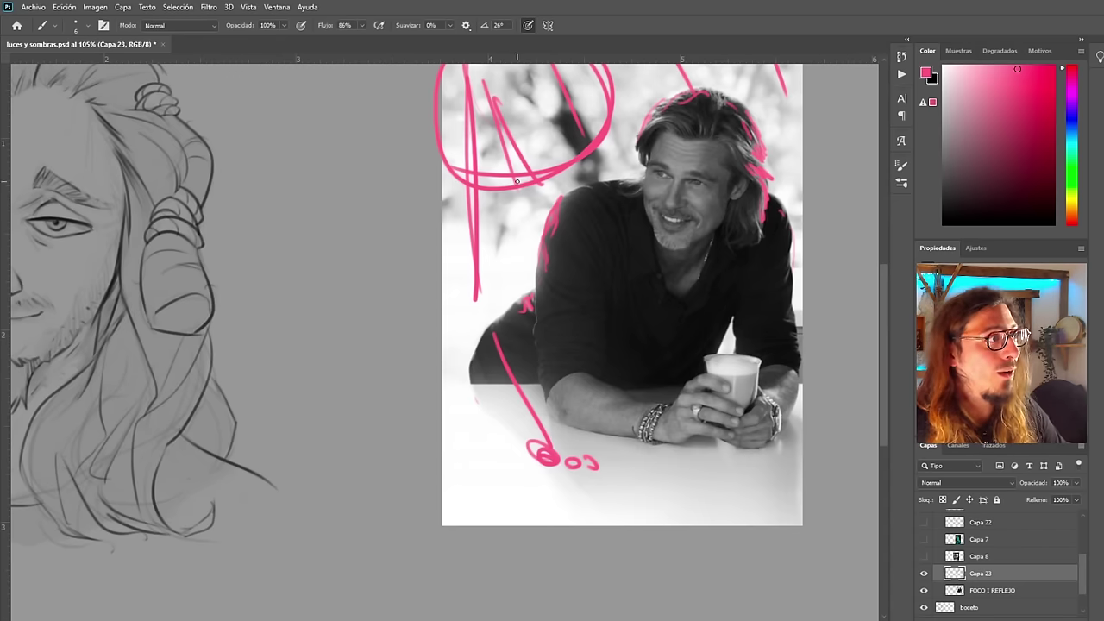
mouse_move(483, 83)
left_mouse_down()
mouse_move(548, 262)
mouse_move(672, 502)
left_mouse_up()
key("ctrl+z")
mouse_move(478, 91)
left_mouse_down()
mouse_move(668, 502)
mouse_move(646, 274)
left_mouse_up()
key("ctrl+z")
Try sketching reflected rays from the table up to the chest and hands with strokes along the tabletop, and undo them
left_click_drag(678, 479, 678, 299)
mouse_move(781, 423)
left_mouse_down()
mouse_move(686, 497)
mouse_move(783, 501)
left_mouse_up()
left_click_drag(687, 500, 515, 510)
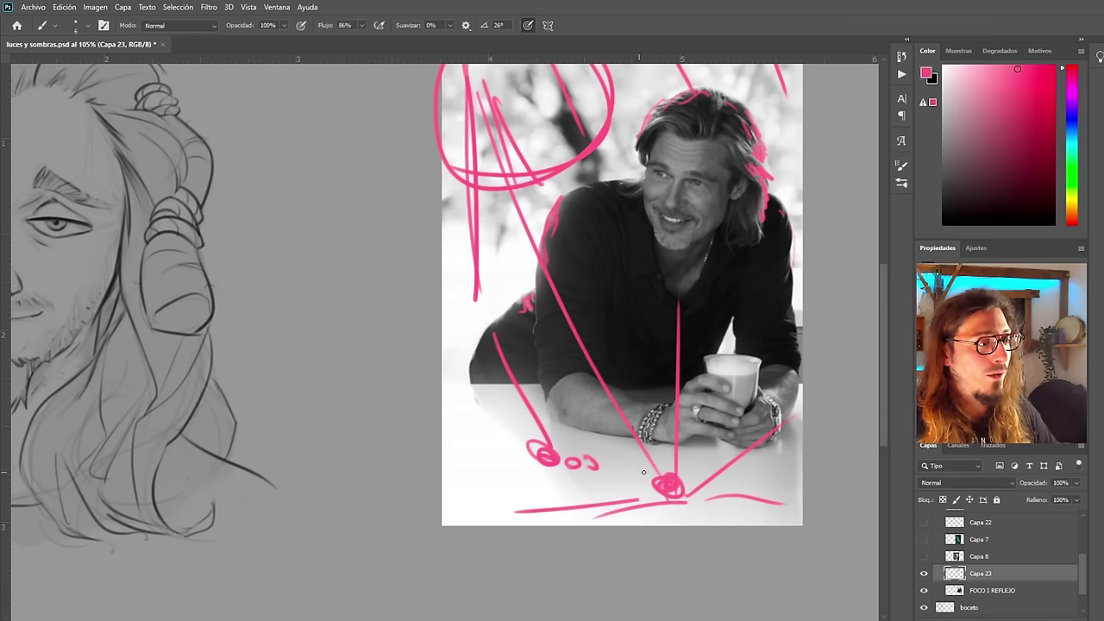
left_click_drag(615, 479, 471, 490)
left_click_drag(657, 478, 470, 418)
key("ctrl+z")
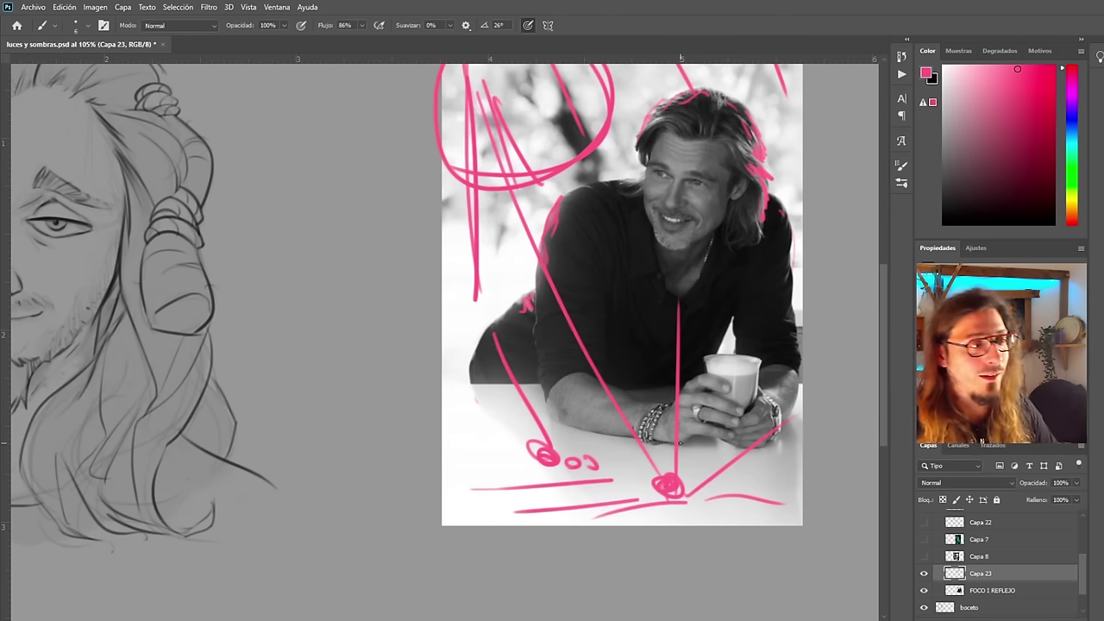
key("ctrl+z")
key("ctrl+z")
key("ctrl+z")
key("ctrl+z")
key("ctrl+z")
key("ctrl+z")
key("ctrl+z")
key("ctrl+z")
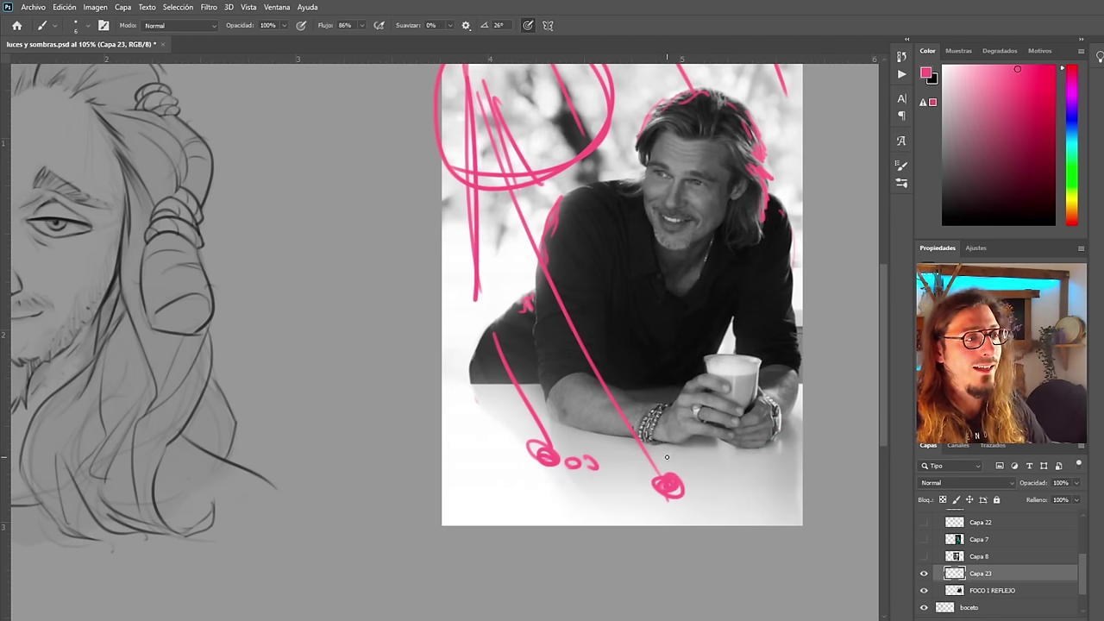
Scribble a bounce spot on the table at the end of the long light ray
scroll(680, 216, "up", 4)
scroll(679, 254, "down", 1)
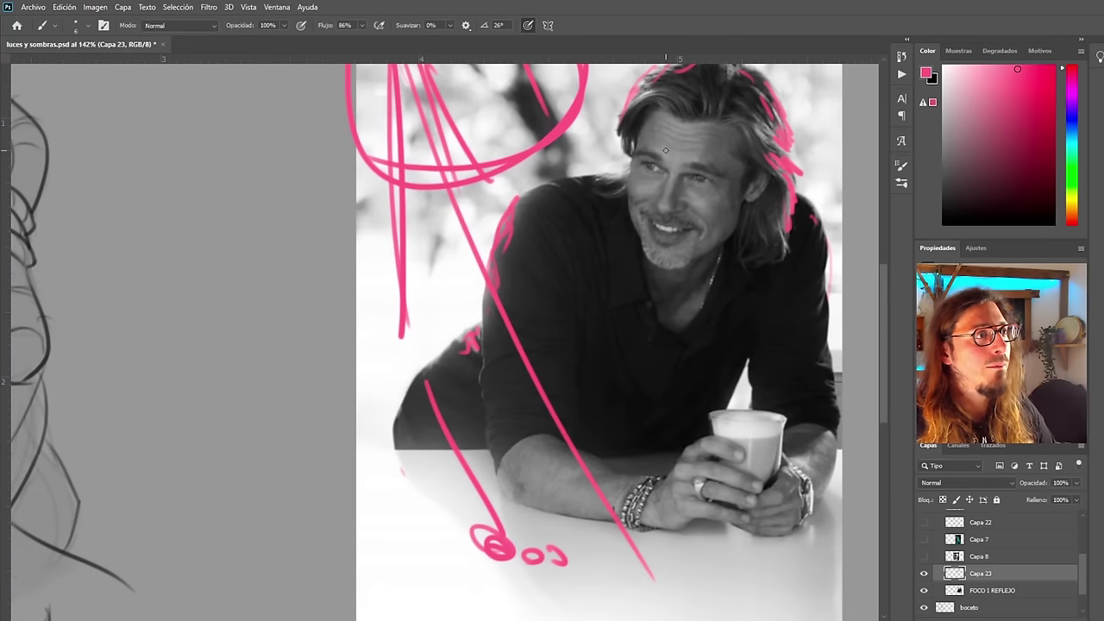
left_click_drag(705, 129, 647, 134)
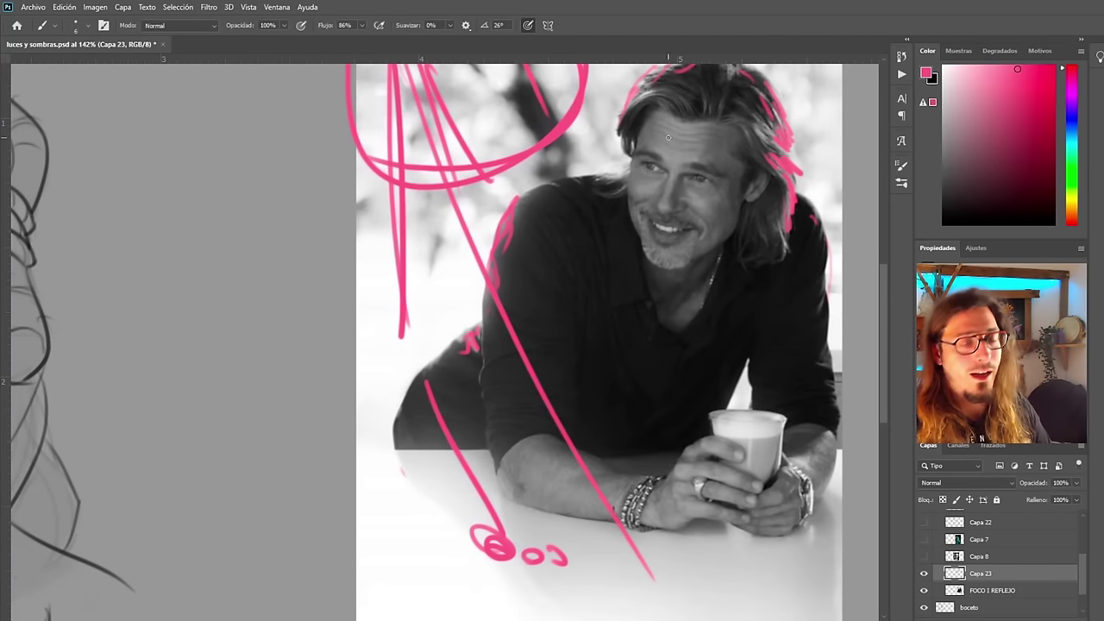
scroll(629, 219, "down", 3)
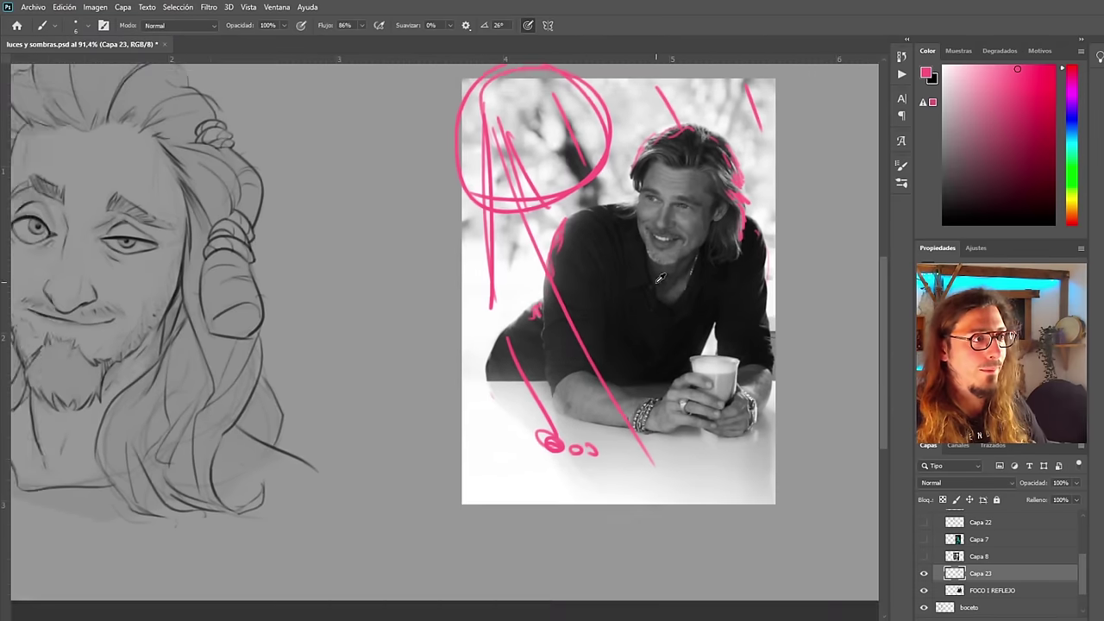
scroll(698, 213, "up", 2)
scroll(685, 193, "up", 2)
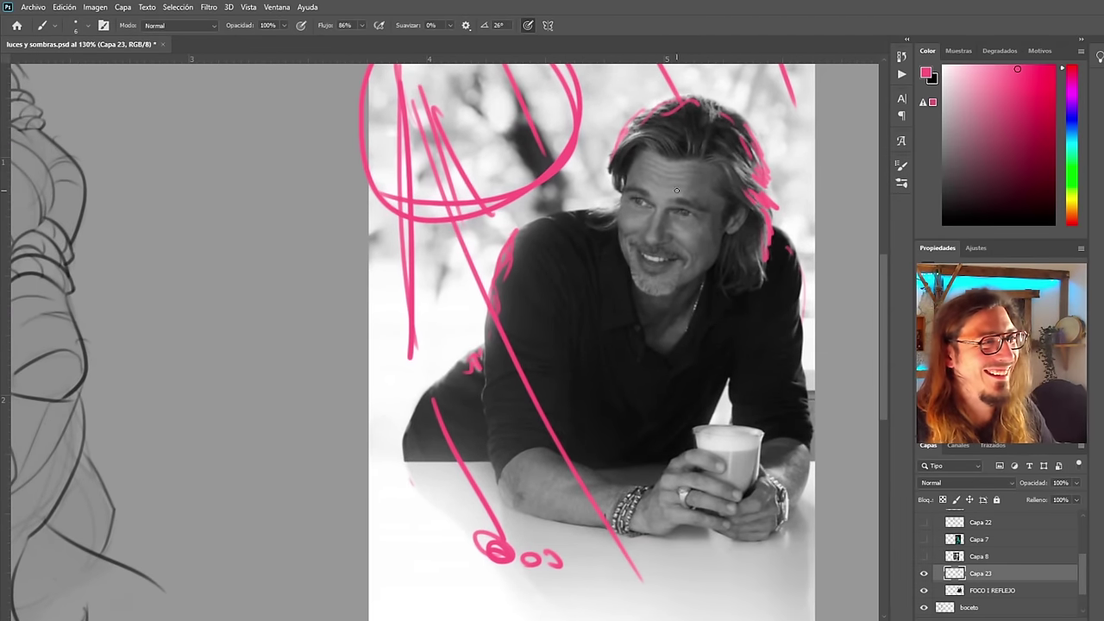
mouse_move(635, 563)
left_mouse_down()
mouse_move(622, 565)
mouse_move(652, 578)
mouse_move(641, 570)
left_mouse_up()
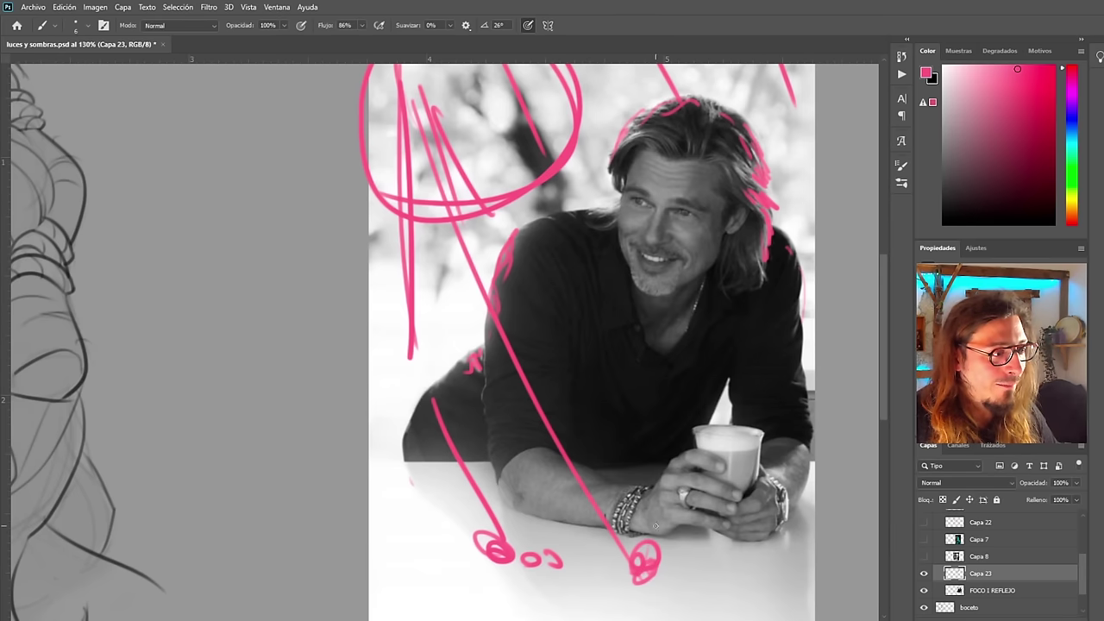
Draw several more rays from the circled source down to the table and scribble linked bounce spots along the tabletop
mouse_move(413, 156)
left_mouse_down()
mouse_move(488, 311)
mouse_move(665, 569)
mouse_move(656, 561)
mouse_move(619, 594)
mouse_move(546, 576)
left_mouse_up()
mouse_move(391, 216)
left_mouse_down()
mouse_move(435, 345)
mouse_move(461, 617)
left_mouse_up()
left_click_drag(406, 371, 413, 617)
left_click_drag(596, 559, 518, 596)
left_click_drag(461, 563, 686, 561)
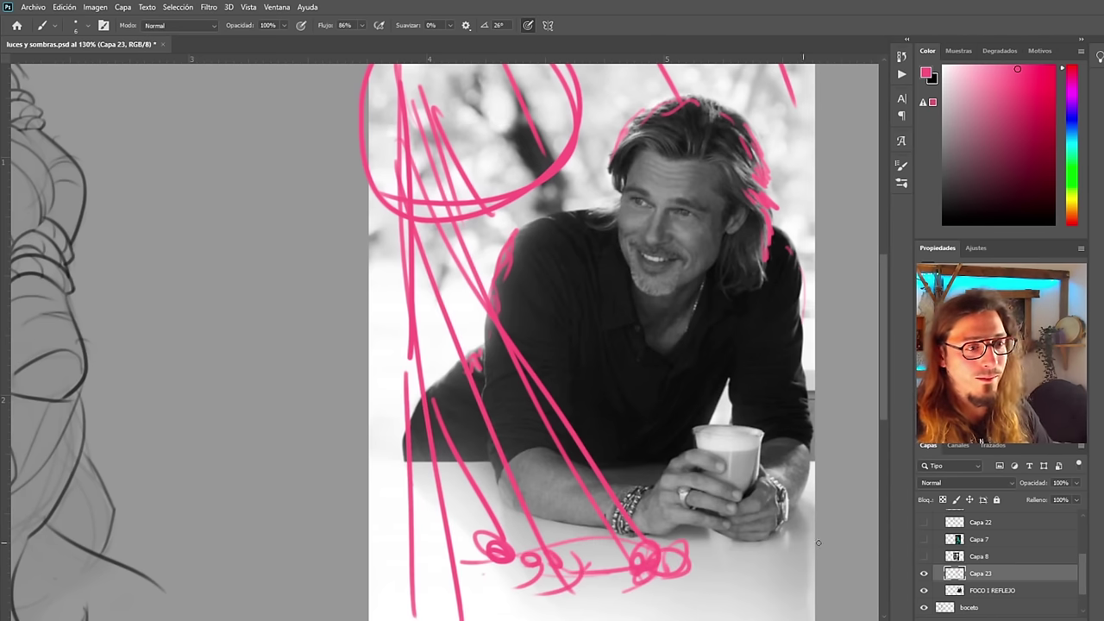
Hide the Capa 23 annotations and, on a new layer, draw one ray bouncing off the table and mark the face areas it lights
left_click(924, 573)
left_click(1050, 618)
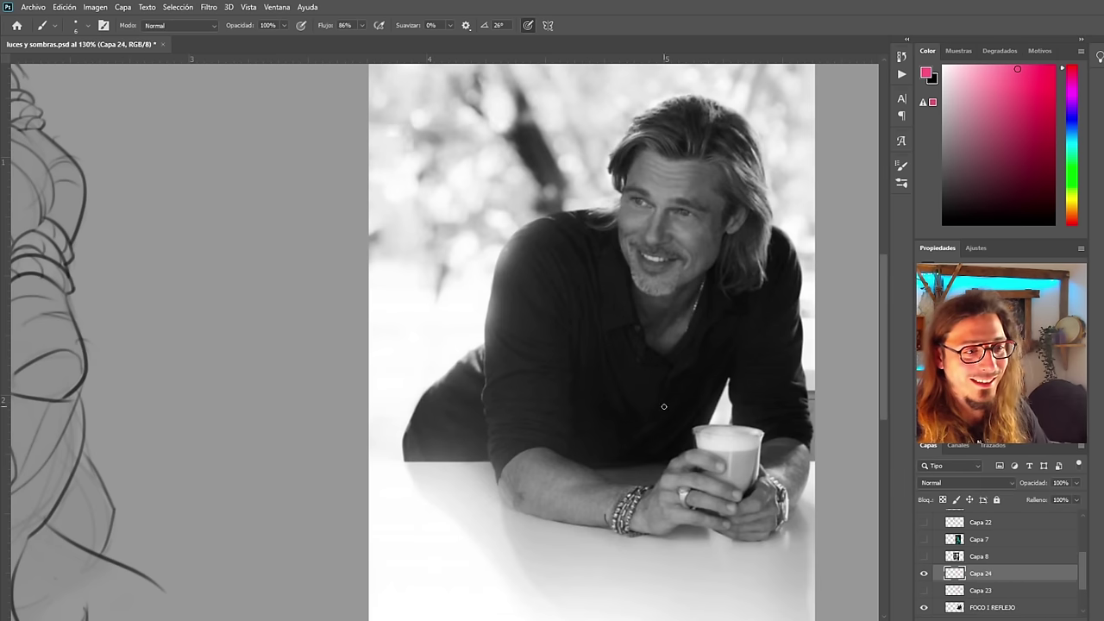
mouse_move(424, 108)
left_mouse_down()
mouse_move(570, 572)
mouse_move(619, 535)
left_mouse_up()
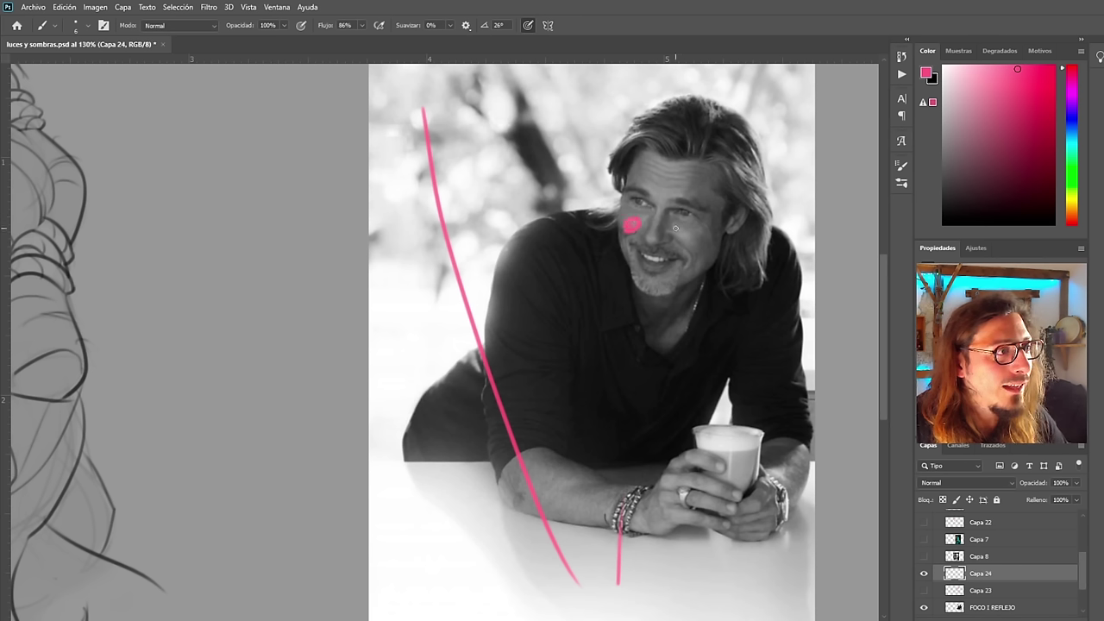
mouse_move(681, 197)
left_mouse_down()
mouse_move(640, 187)
mouse_move(680, 202)
mouse_move(663, 202)
mouse_move(676, 189)
mouse_move(644, 172)
mouse_move(676, 180)
left_mouse_up()
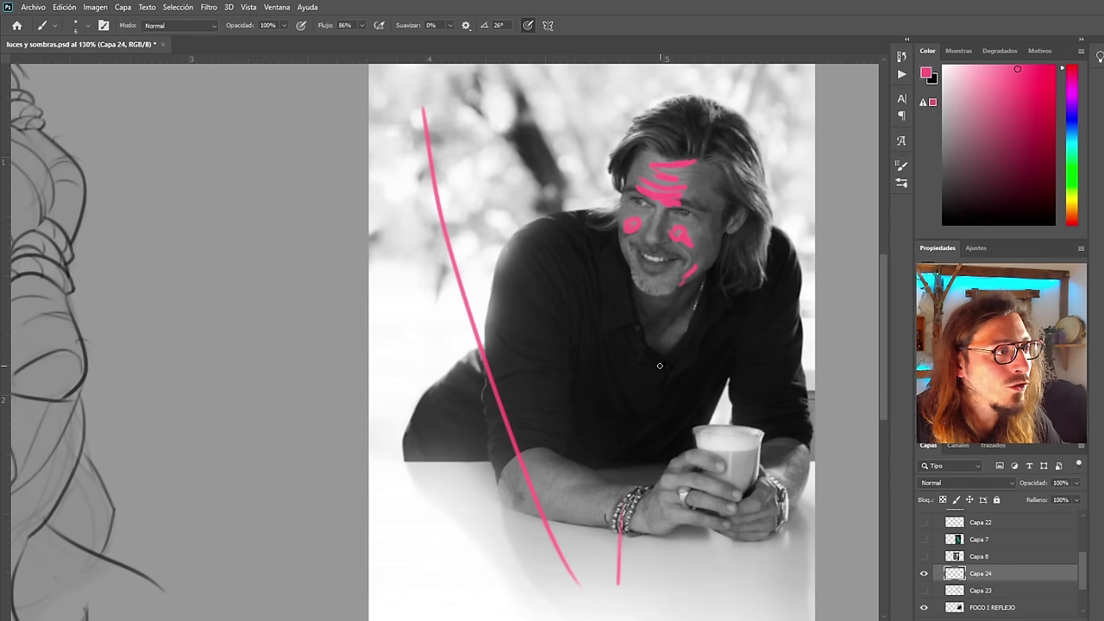
Draw a circled bounce spot on the table below the hands with three reflected rays fanning upward
mouse_move(633, 573)
left_mouse_down()
mouse_move(637, 593)
mouse_move(618, 583)
mouse_move(632, 595)
left_mouse_up()
key("ctrl+z")
left_click_drag(592, 525, 634, 602)
left_click_drag(658, 531, 645, 590)
left_click_drag(695, 554, 666, 585)
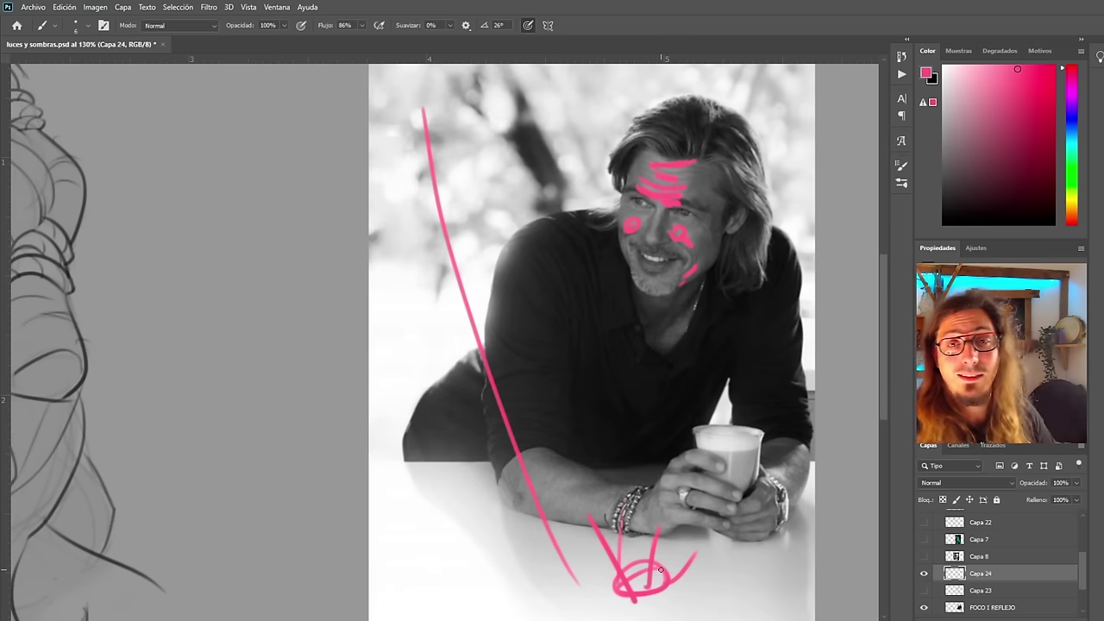
Hide the Capa 24 annotations and add a new empty layer above them
left_click(924, 576)
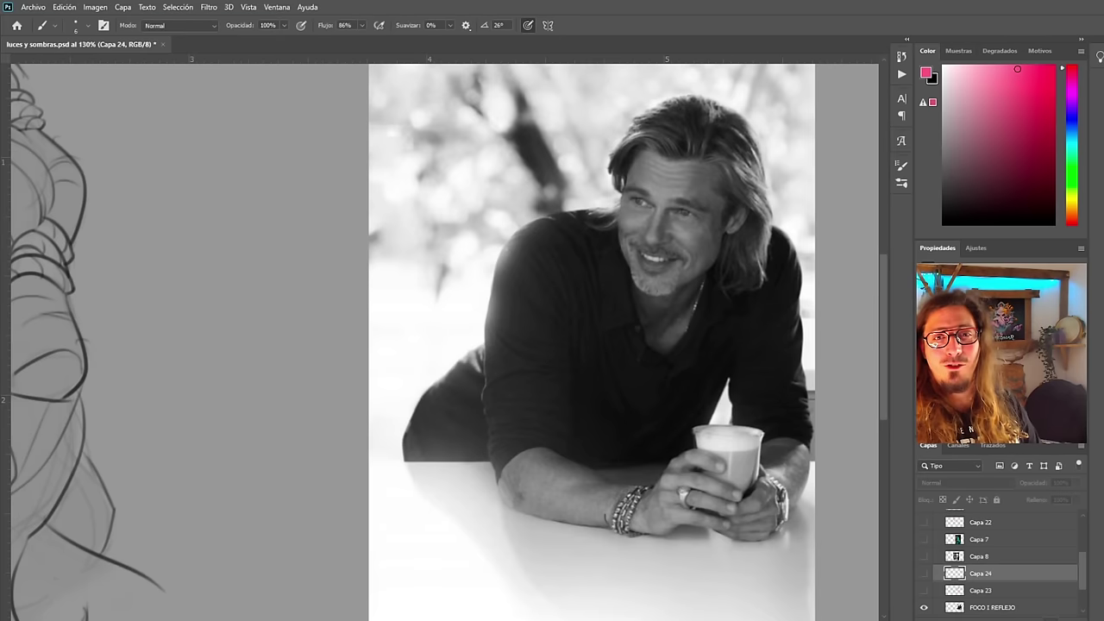
key("ctrl+alt+shift+n")
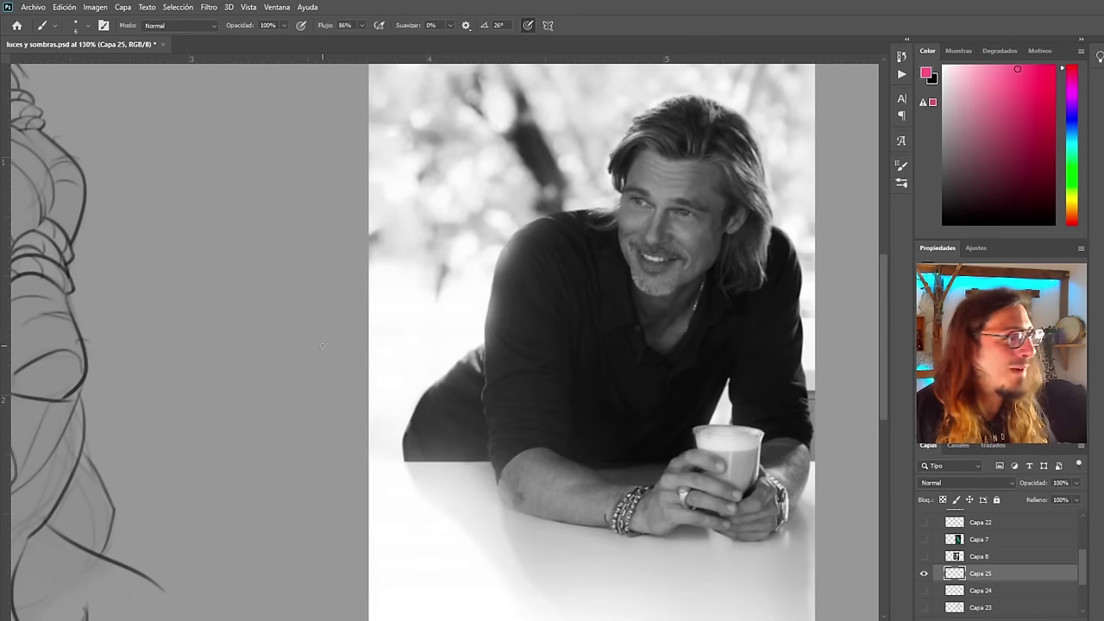
scroll(537, 393, "down", 3)
scroll(687, 295, "up", 2)
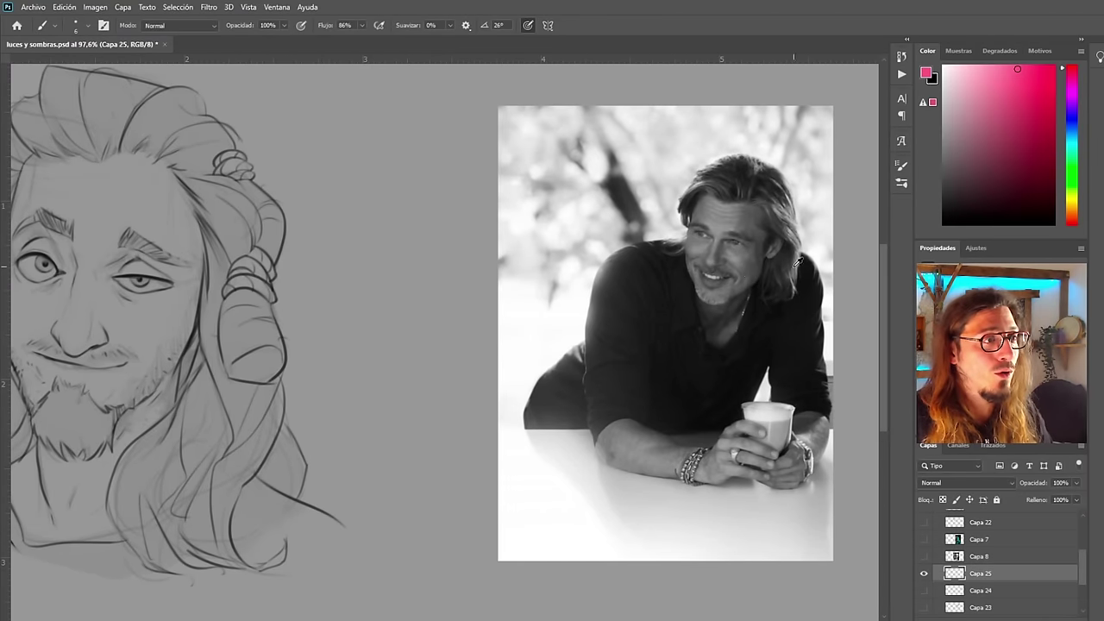
scroll(811, 259, "up", 2)
scroll(662, 259, "down", 2)
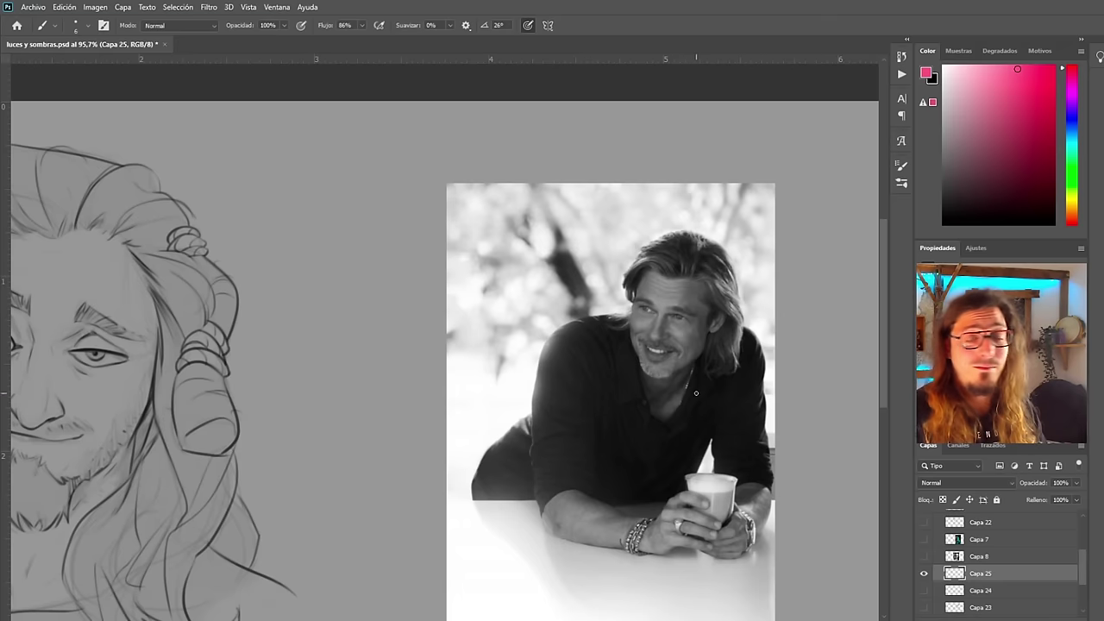
scroll(740, 352, "up", 2)
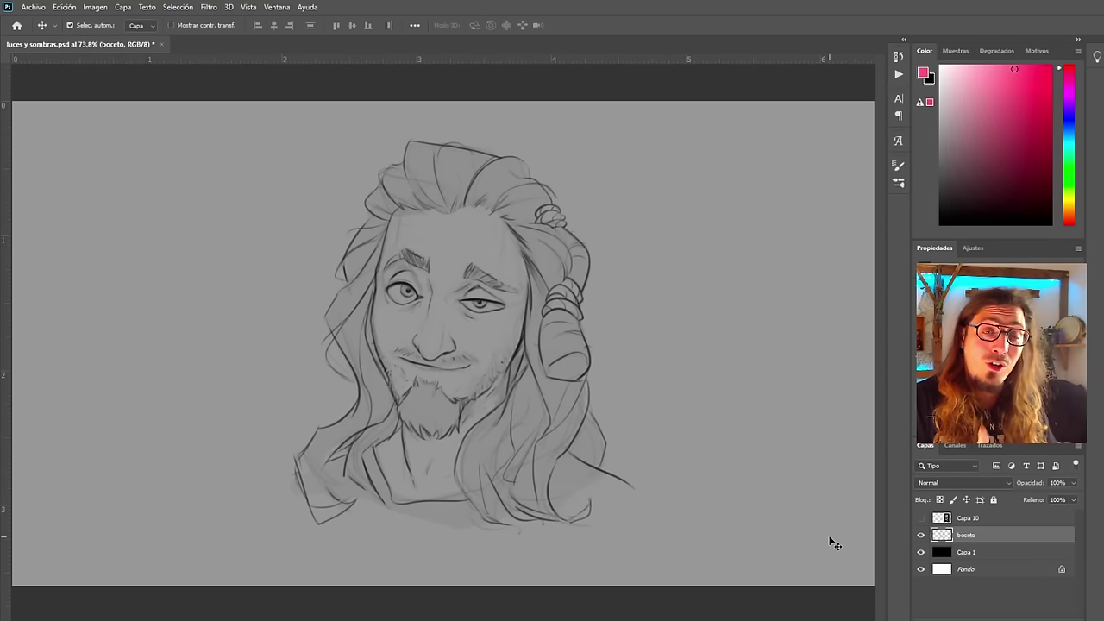
Show the Capa 10 reference photo beside the sketch and undo an accidental move of the background layer
left_click(984, 522)
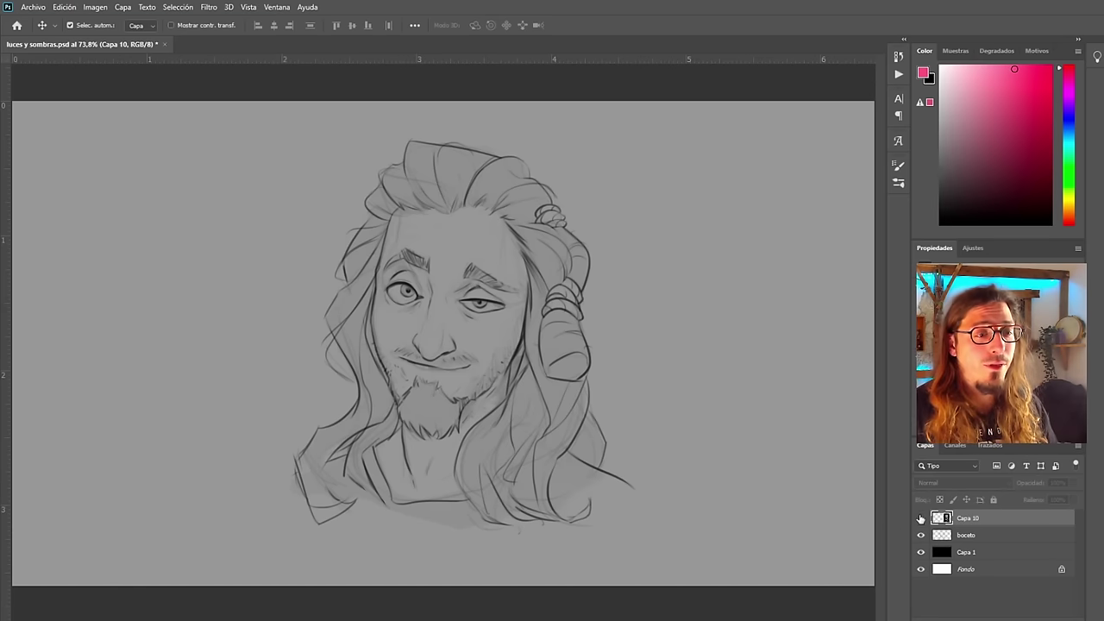
left_click(920, 519)
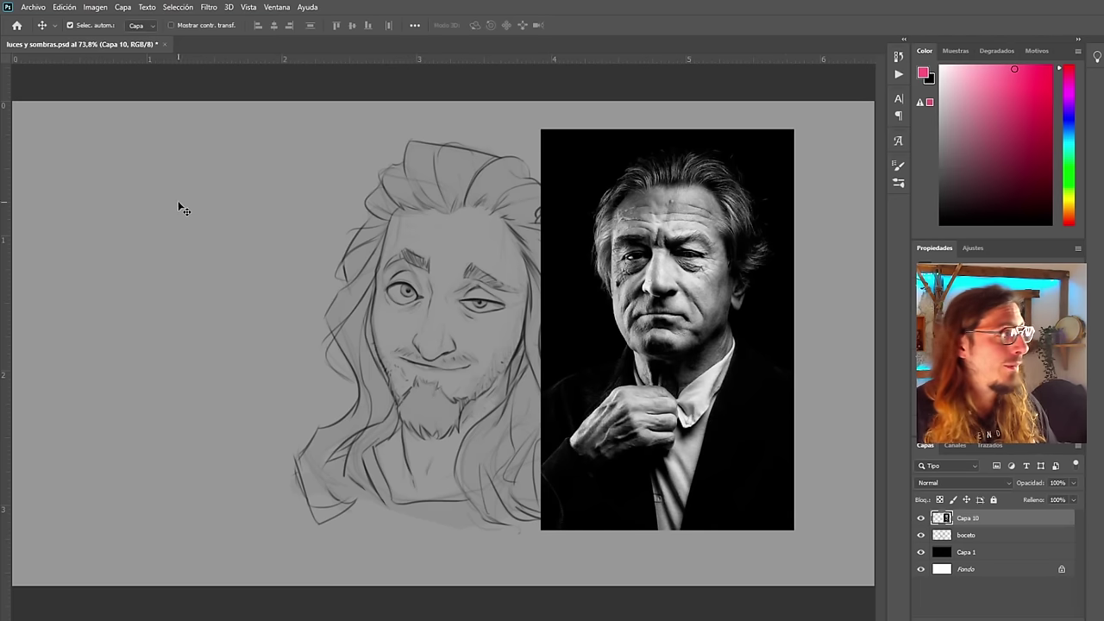
left_click_drag(474, 278, 397, 291)
key("ctrl+z")
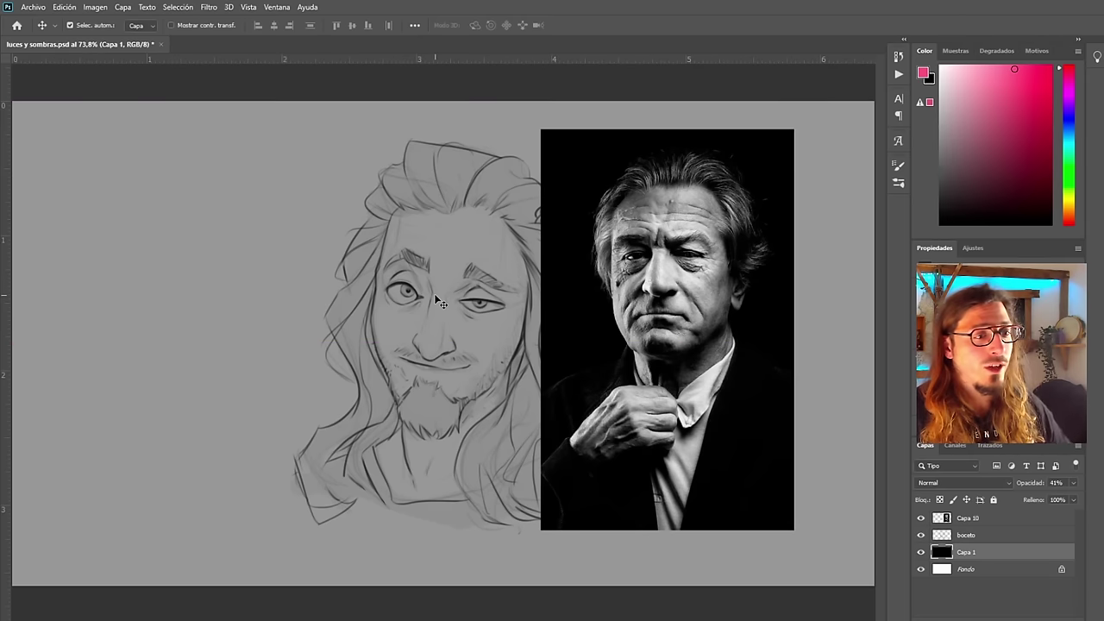
Move the boceto sketch to the left half of the canvas and nudge the reference photo slightly away from it
left_click(988, 522)
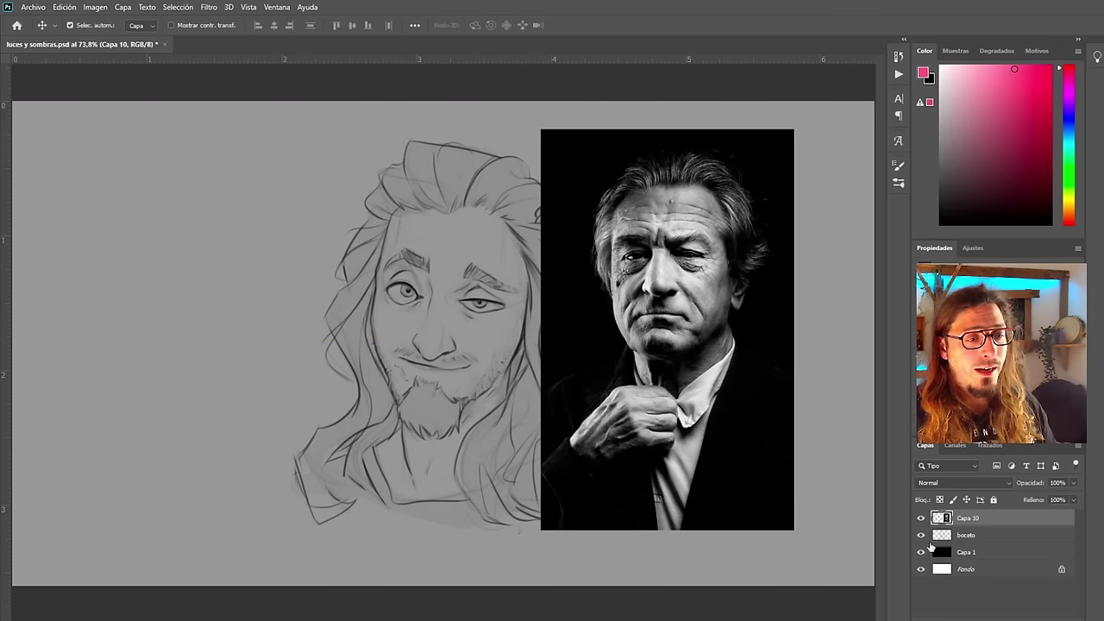
left_click(970, 536)
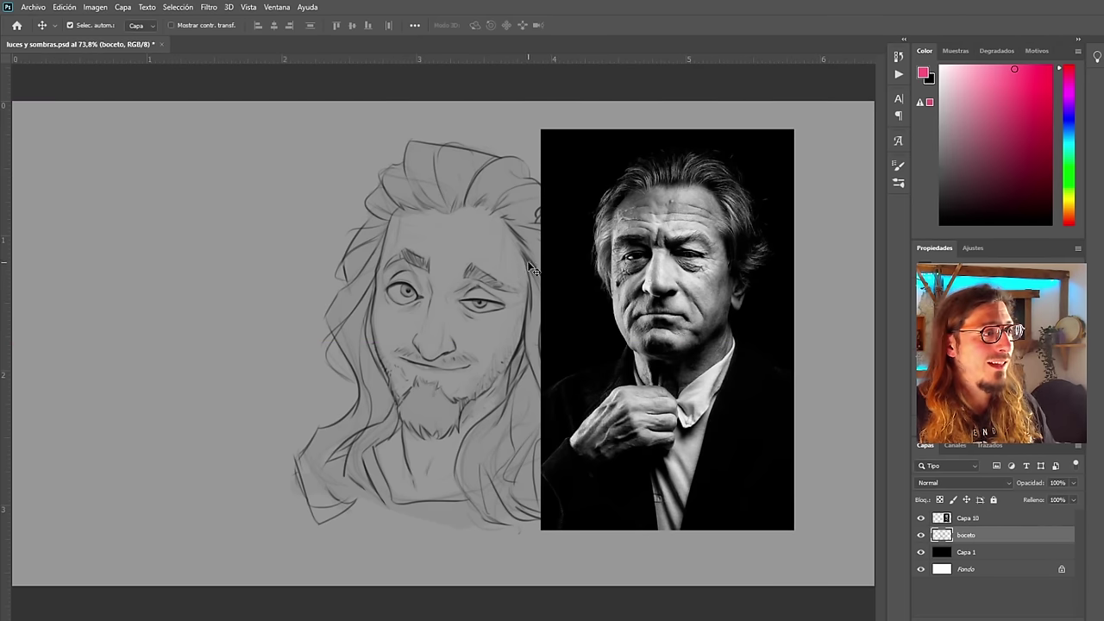
mouse_move(532, 270)
left_mouse_down()
mouse_move(363, 254)
mouse_move(369, 264)
left_mouse_up()
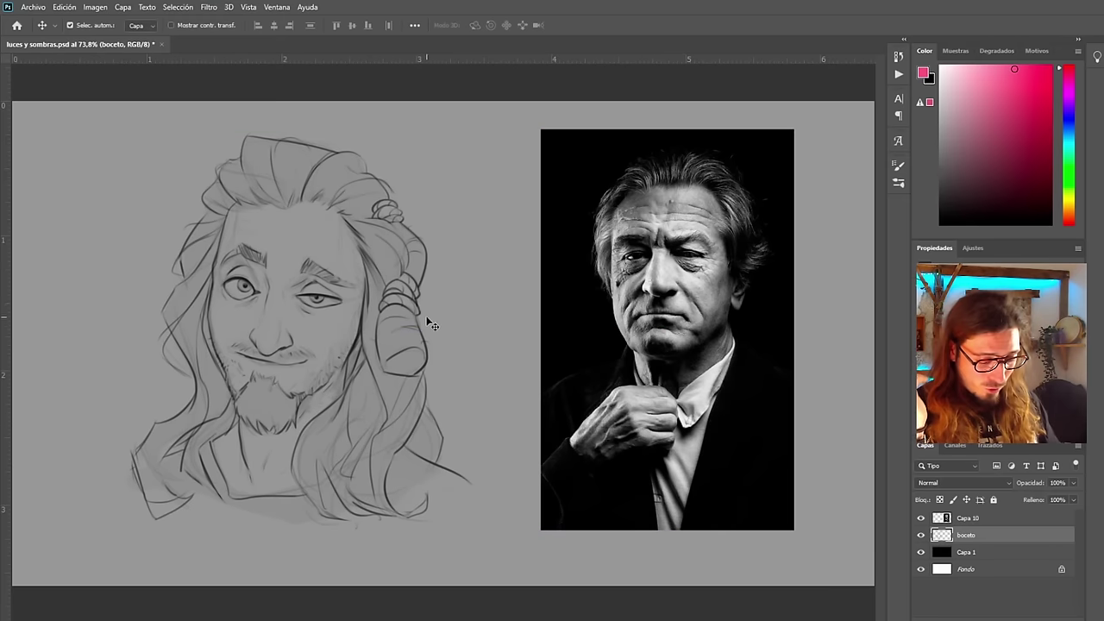
left_click_drag(694, 284, 709, 290)
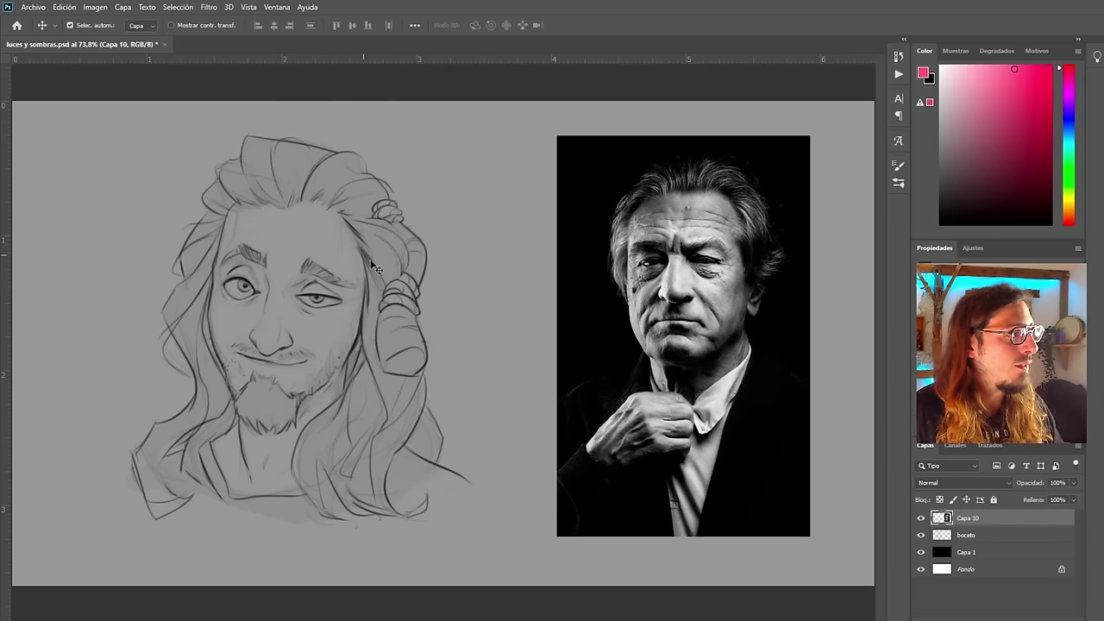
left_click_drag(372, 261, 419, 261)
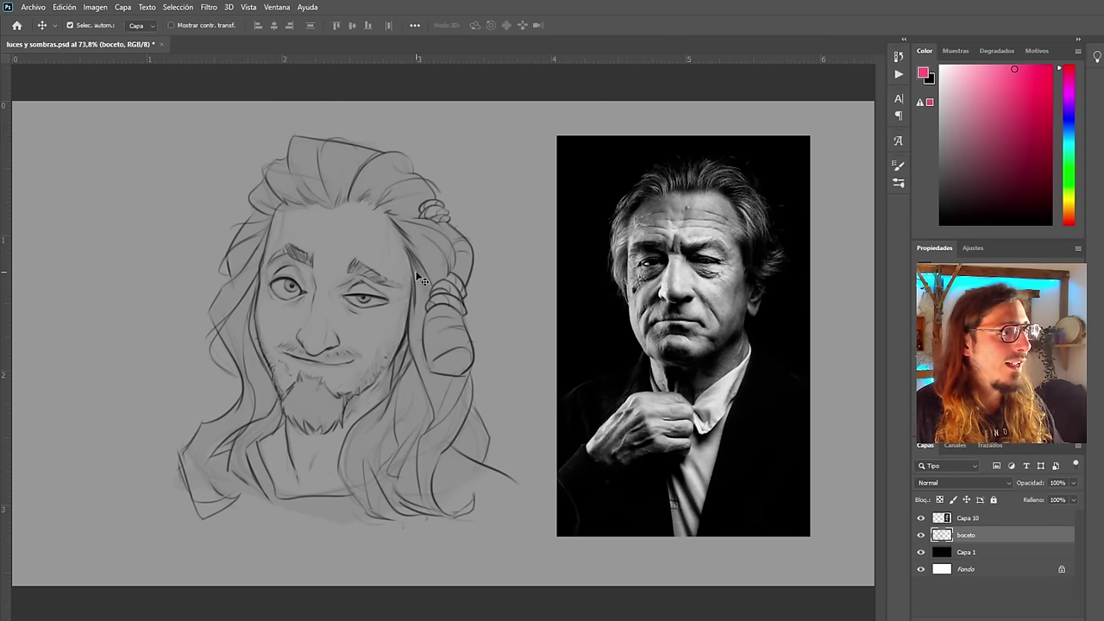
Scale the Capa 10 reference photo to 63.40% and place it in the canvas's upper-left corner
left_click(695, 312)
key("ctrl")
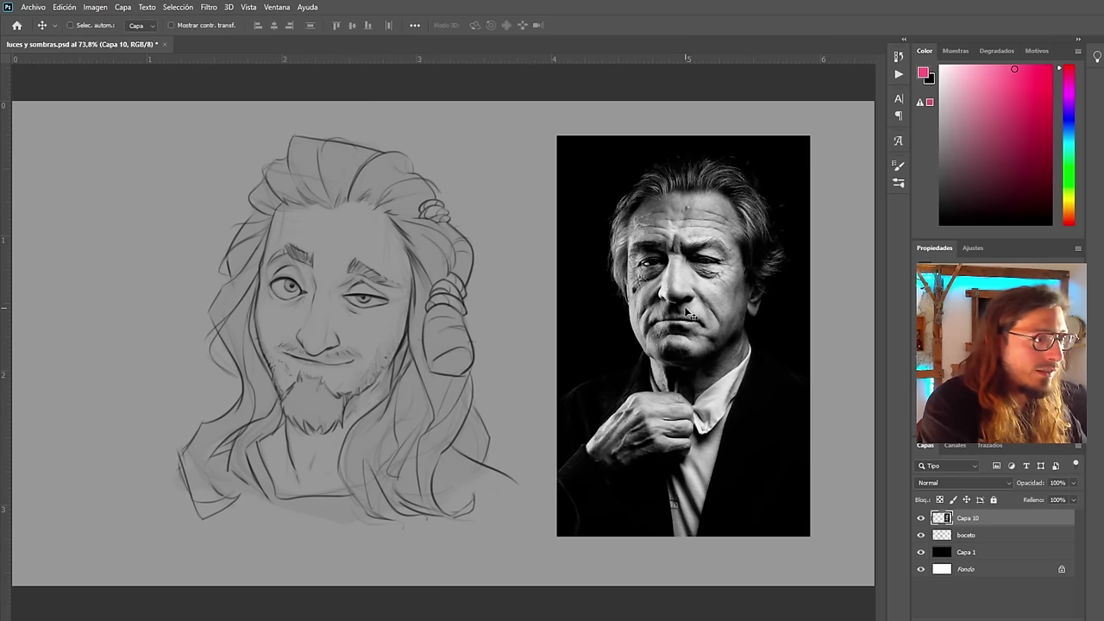
key("ctrl+t")
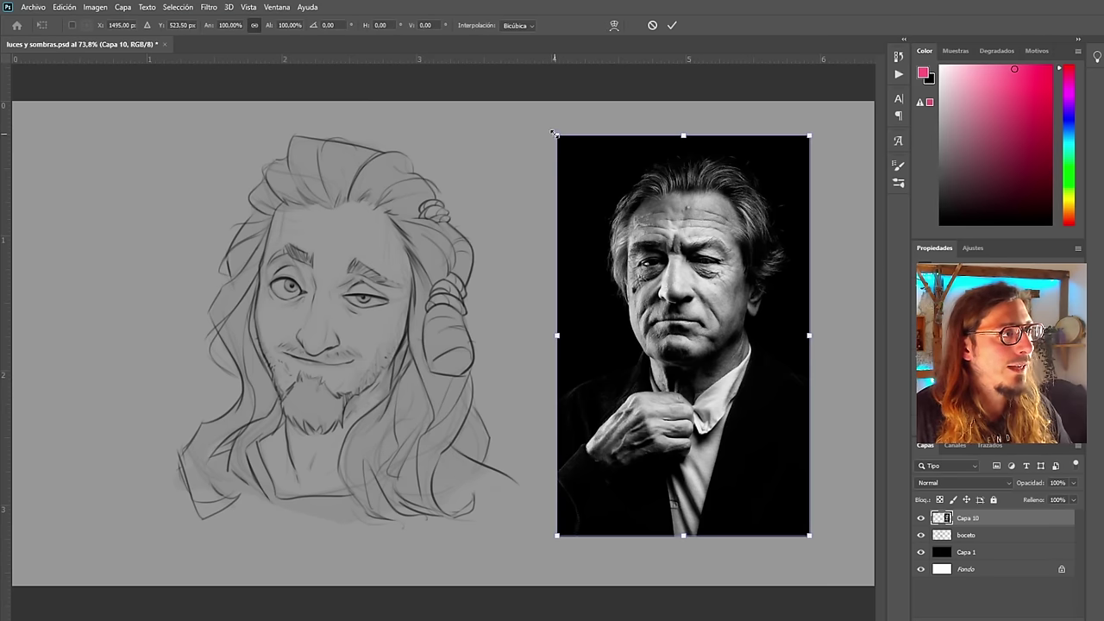
left_click_drag(555, 135, 650, 281)
mouse_move(730, 399)
left_mouse_down()
mouse_move(682, 367)
mouse_move(139, 304)
mouse_move(160, 289)
left_mouse_up()
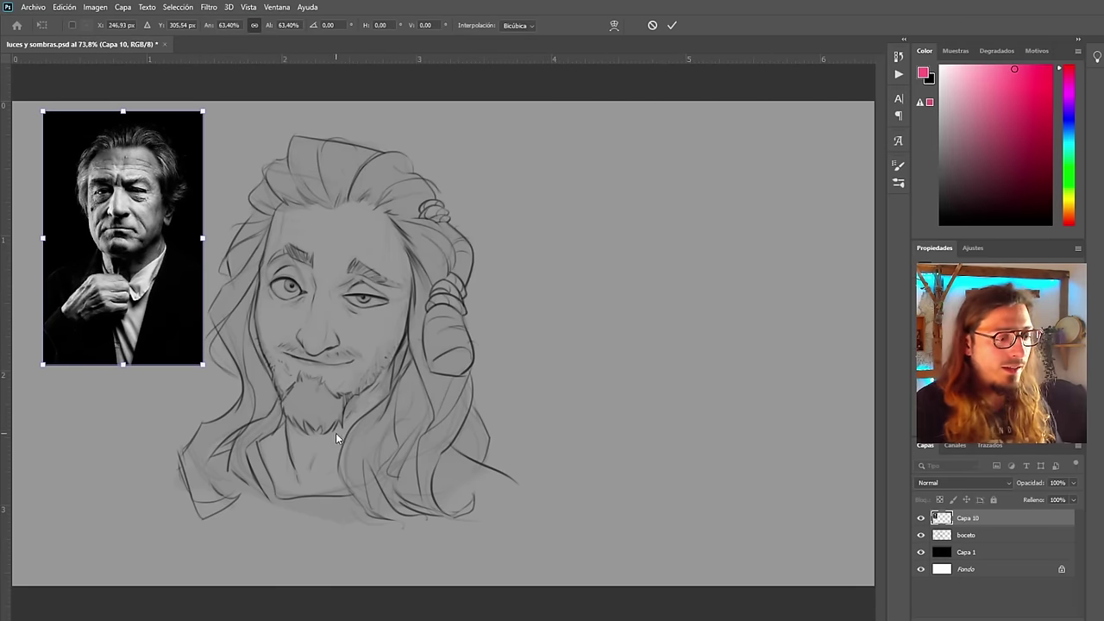
key("Return")
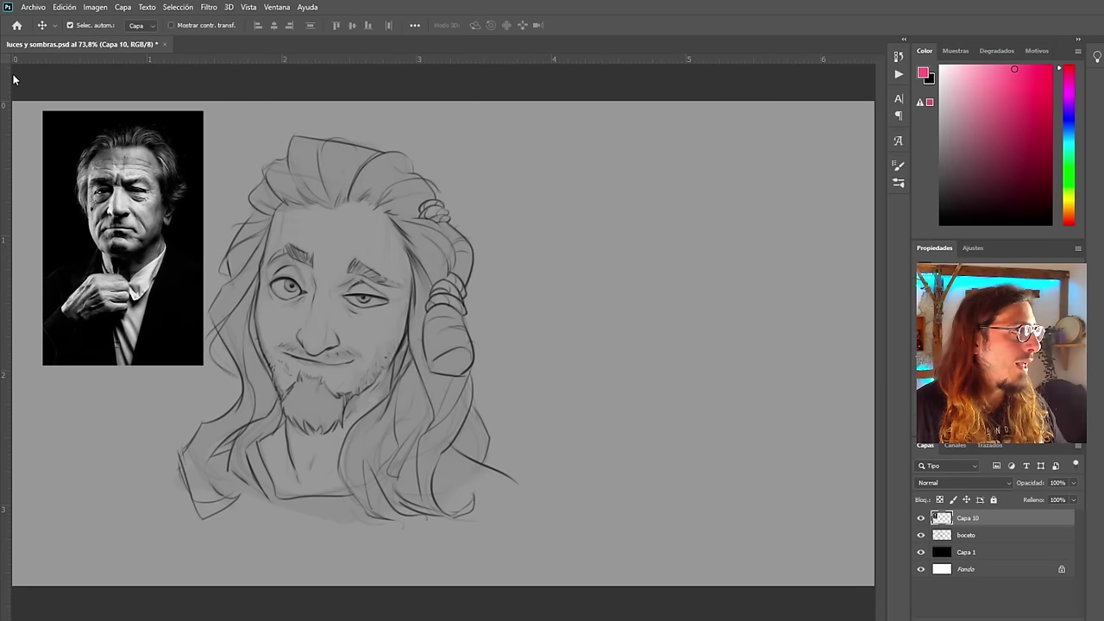
Reposition the sketch near the canvas centre and shift the reference photo inward on its left, leaving space between them
left_click(370, 281)
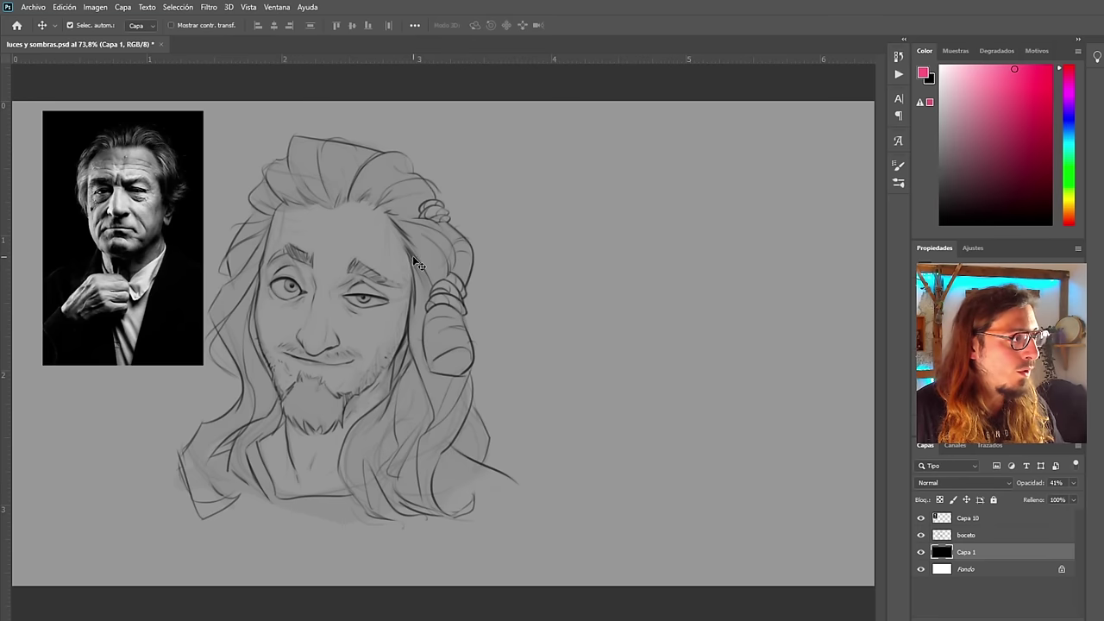
left_click_drag(412, 255, 629, 256)
mouse_move(117, 198)
left_mouse_down()
mouse_move(178, 228)
mouse_move(197, 205)
mouse_move(183, 206)
left_mouse_up()
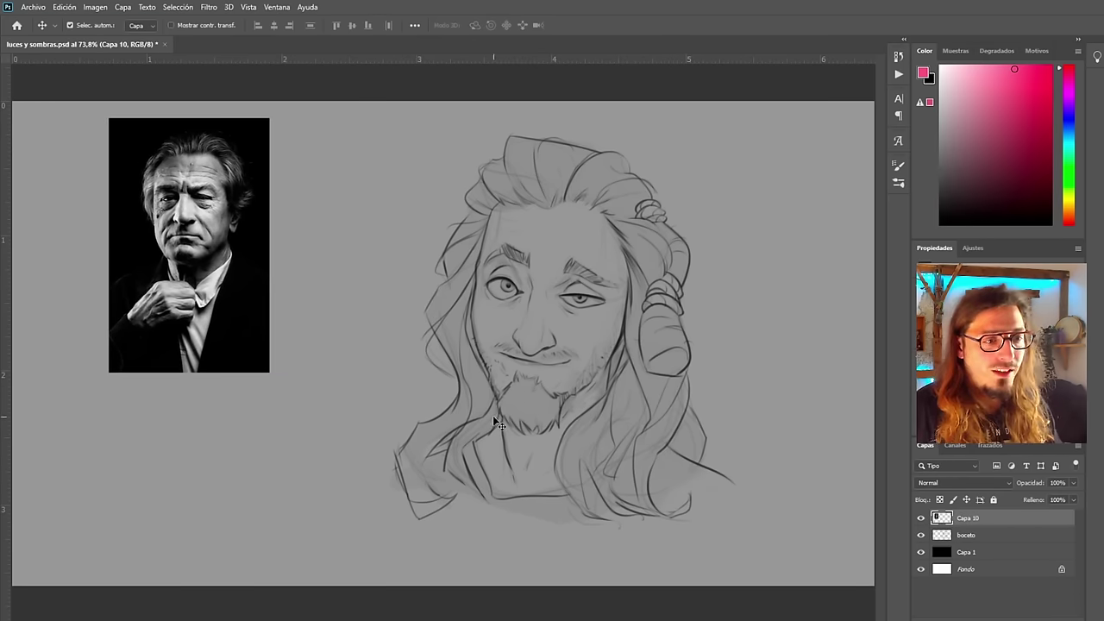
scroll(526, 394, "down", 2)
scroll(527, 333, "up", 3)
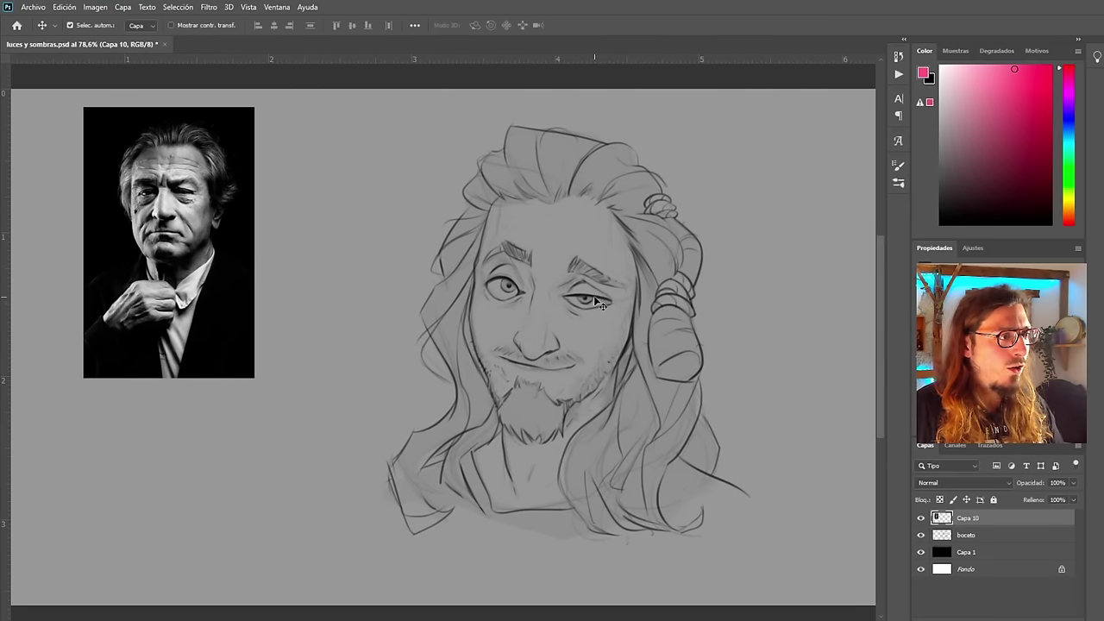
mouse_move(638, 255)
left_mouse_down()
mouse_move(574, 272)
mouse_move(584, 259)
left_mouse_up()
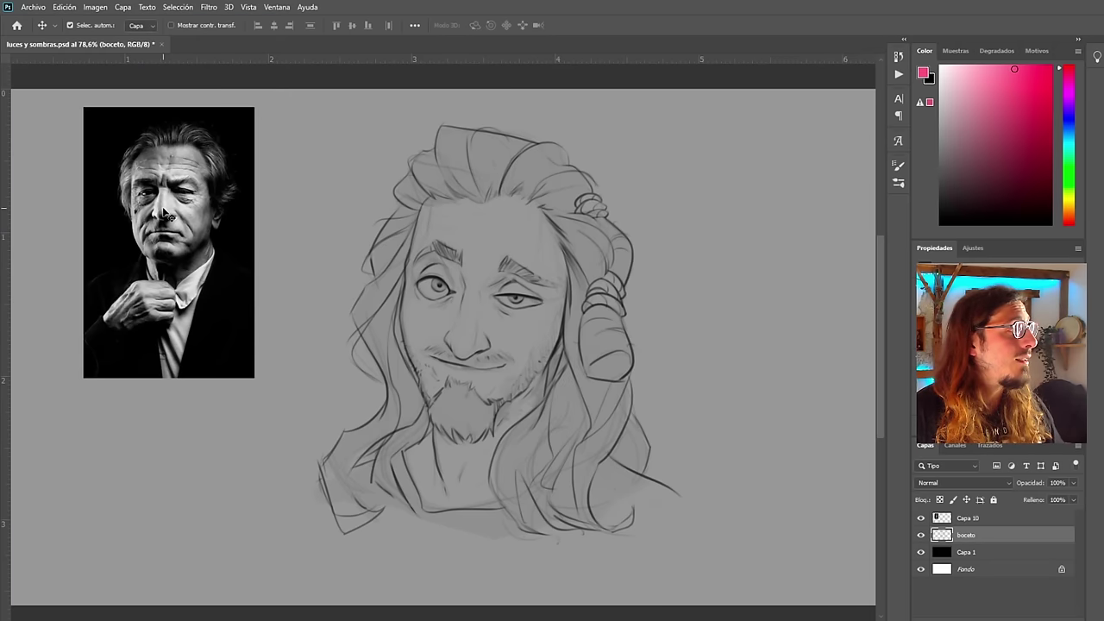
left_click_drag(170, 220, 178, 247)
scroll(268, 325, "down", 3)
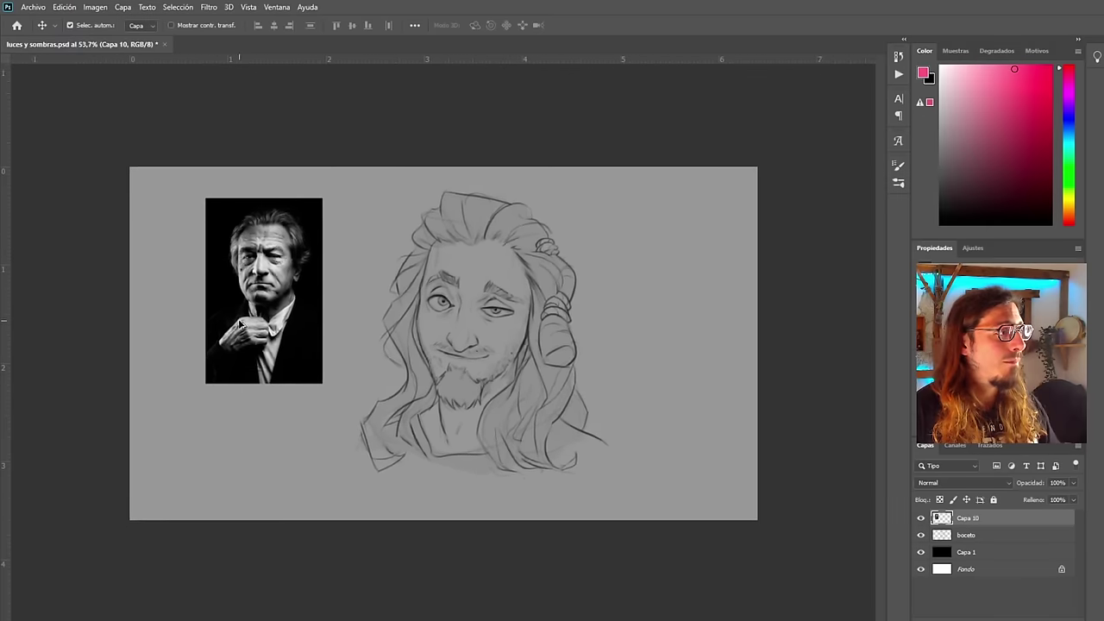
scroll(259, 319, "up", 3)
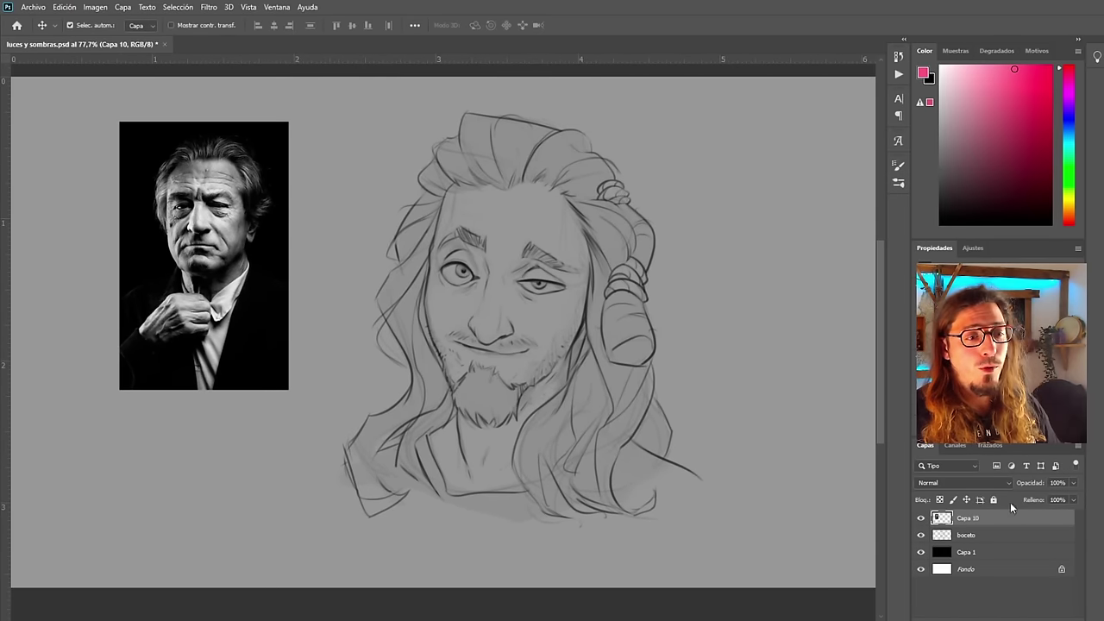
Add a new layer between Capa 1 and boceto, and ready the Brush with black as the foreground colour
left_click(1005, 538)
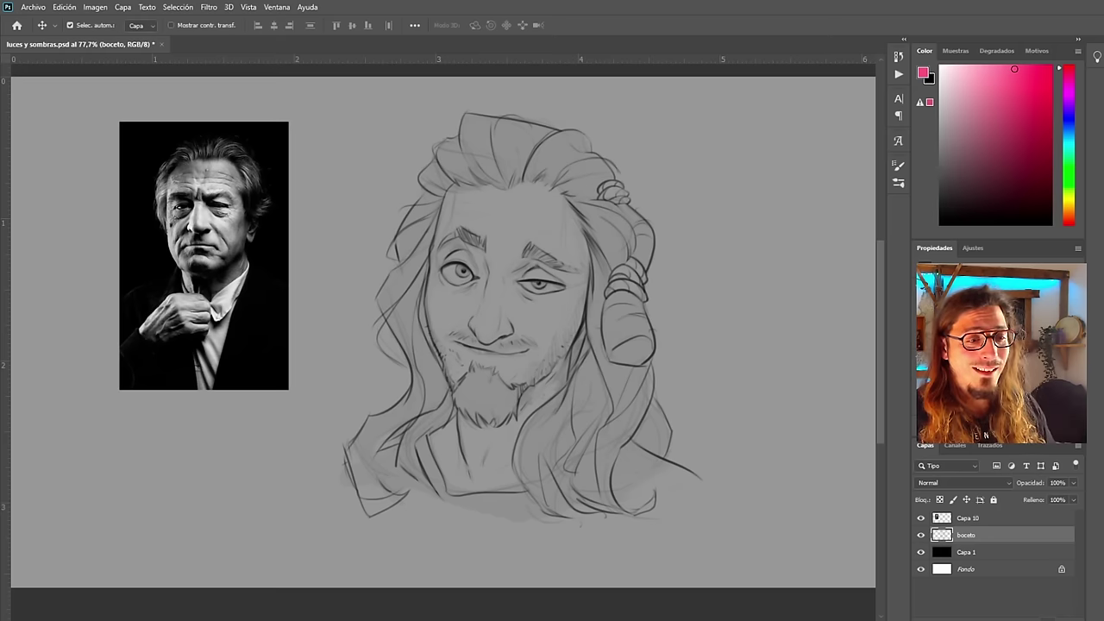
left_click(1001, 553)
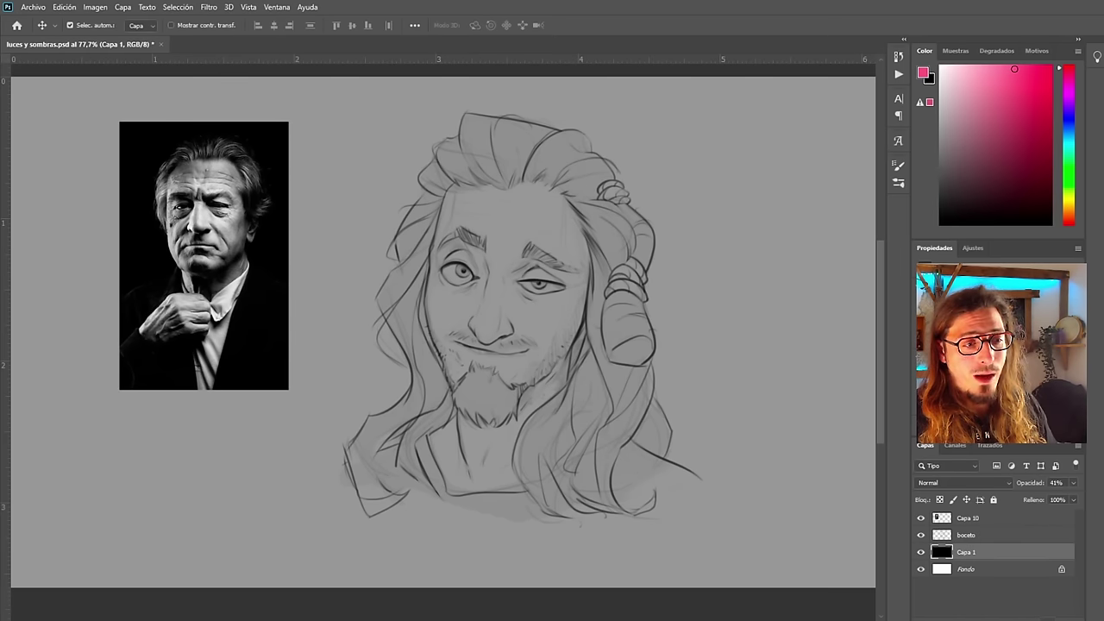
key("ctrl+shift+alt+n")
key("d")
key("x")
key("i")
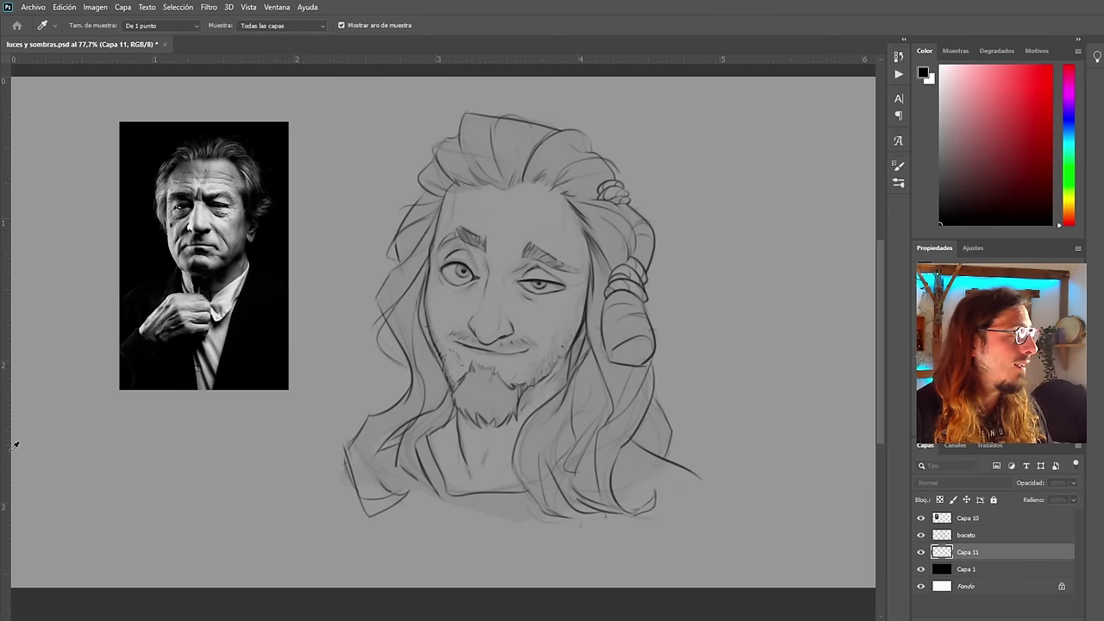
key("v")
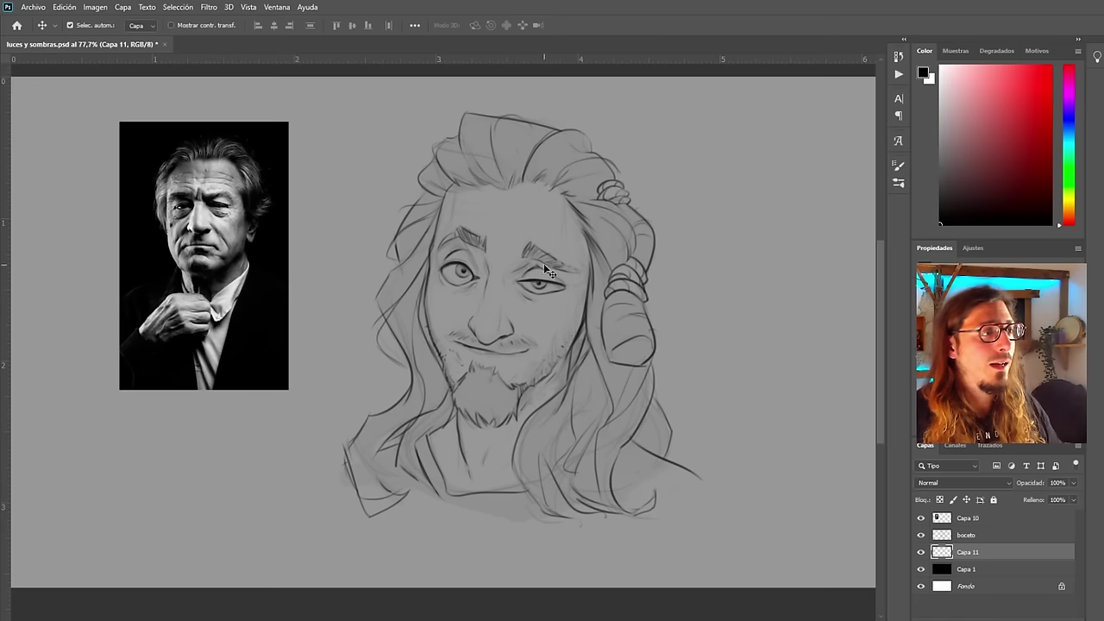
key("b")
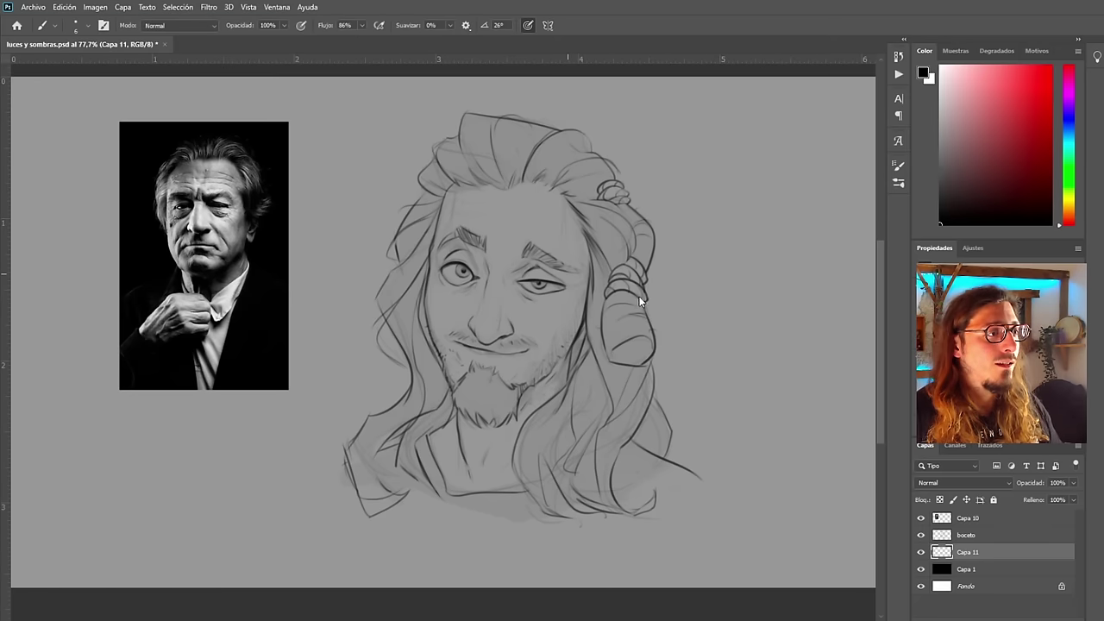
Paint a flat black base over the sketched face and hair on Capa 11, lowering the layer opacity to 37%
mouse_move(571, 339)
left_mouse_down()
mouse_move(557, 237)
mouse_move(570, 352)
left_mouse_up()
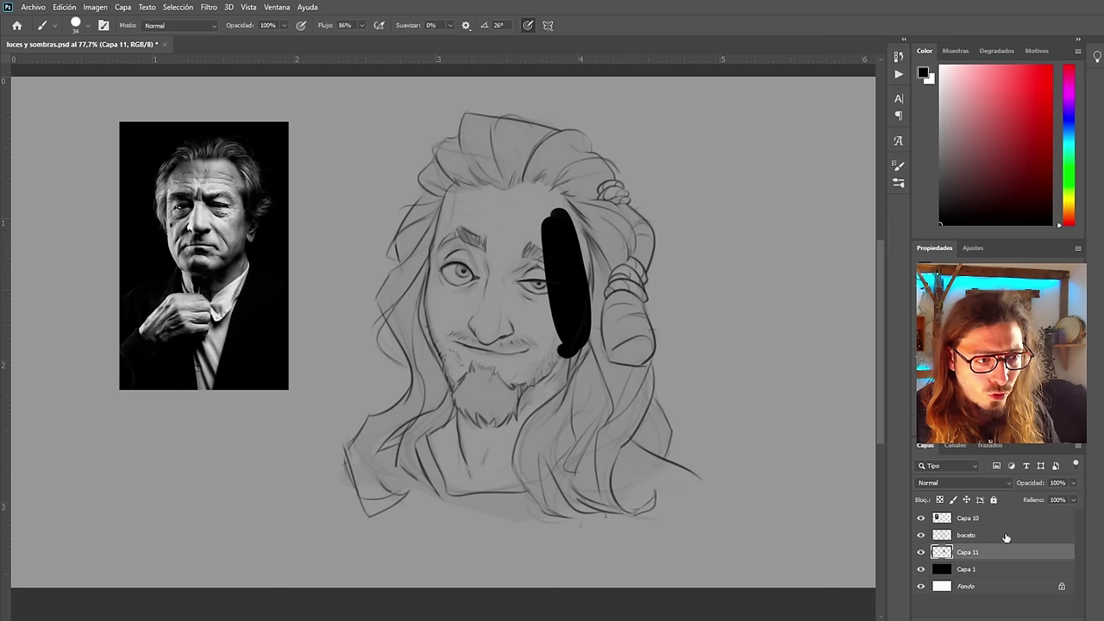
left_click_drag(1072, 499, 1050, 503)
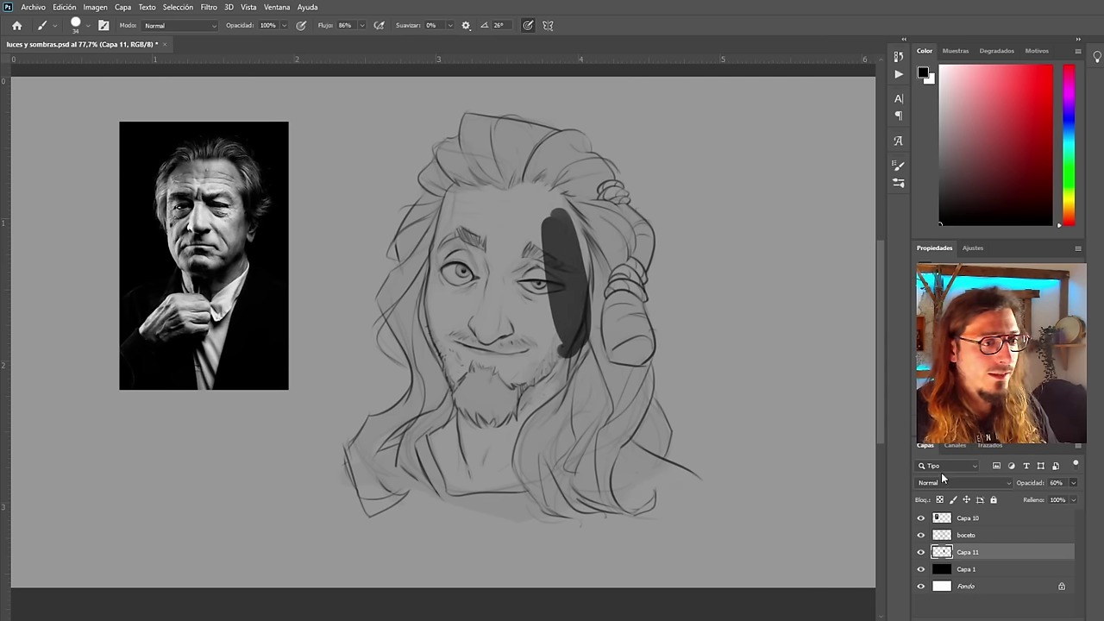
mouse_move(561, 211)
left_mouse_down()
mouse_move(584, 239)
mouse_move(581, 401)
mouse_move(557, 399)
mouse_move(554, 350)
mouse_move(542, 397)
mouse_move(522, 257)
left_mouse_up()
mouse_move(526, 207)
left_mouse_down()
mouse_move(514, 380)
mouse_move(516, 246)
mouse_move(510, 278)
mouse_move(486, 250)
mouse_move(422, 284)
mouse_move(483, 177)
mouse_move(565, 177)
mouse_move(505, 197)
mouse_move(423, 270)
mouse_move(427, 259)
mouse_move(412, 315)
mouse_move(444, 340)
mouse_move(490, 426)
mouse_move(522, 410)
mouse_move(539, 448)
mouse_move(472, 458)
mouse_move(427, 440)
mouse_move(431, 390)
mouse_move(432, 402)
mouse_move(408, 302)
mouse_move(470, 168)
mouse_move(568, 211)
mouse_move(571, 293)
mouse_move(580, 227)
mouse_move(597, 222)
mouse_move(575, 182)
mouse_move(621, 249)
mouse_move(623, 235)
mouse_move(614, 338)
left_mouse_up()
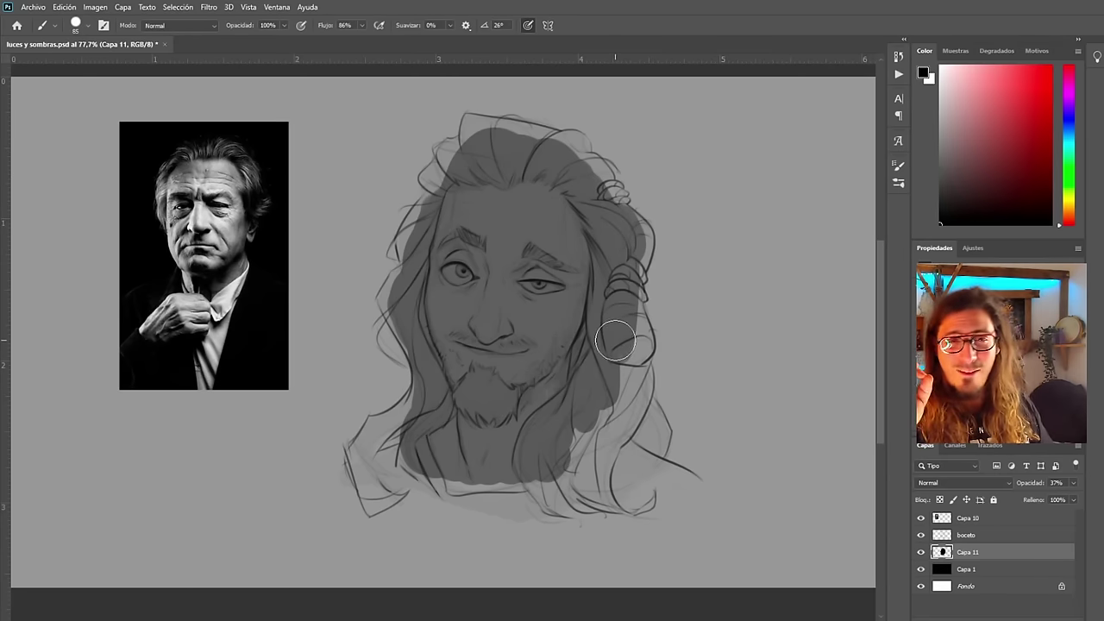
Extend the flat base over the rolled hair lock, the lower hair, the neck and the near shoulder
left_click_drag(614, 315, 621, 352)
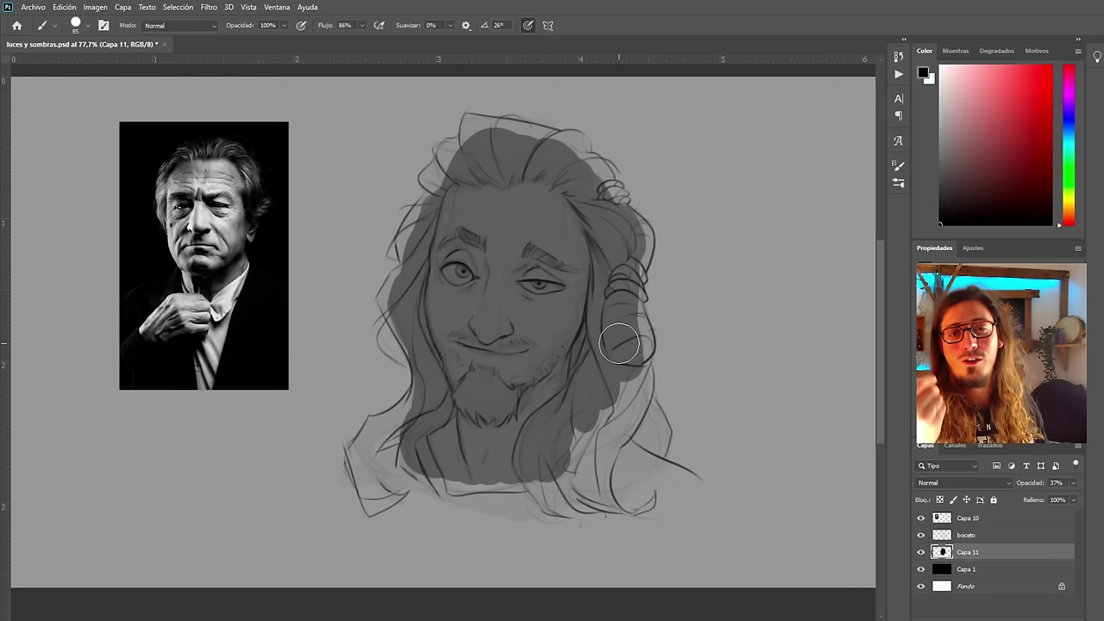
mouse_move(616, 340)
left_mouse_down()
mouse_move(631, 346)
mouse_move(623, 308)
left_mouse_up()
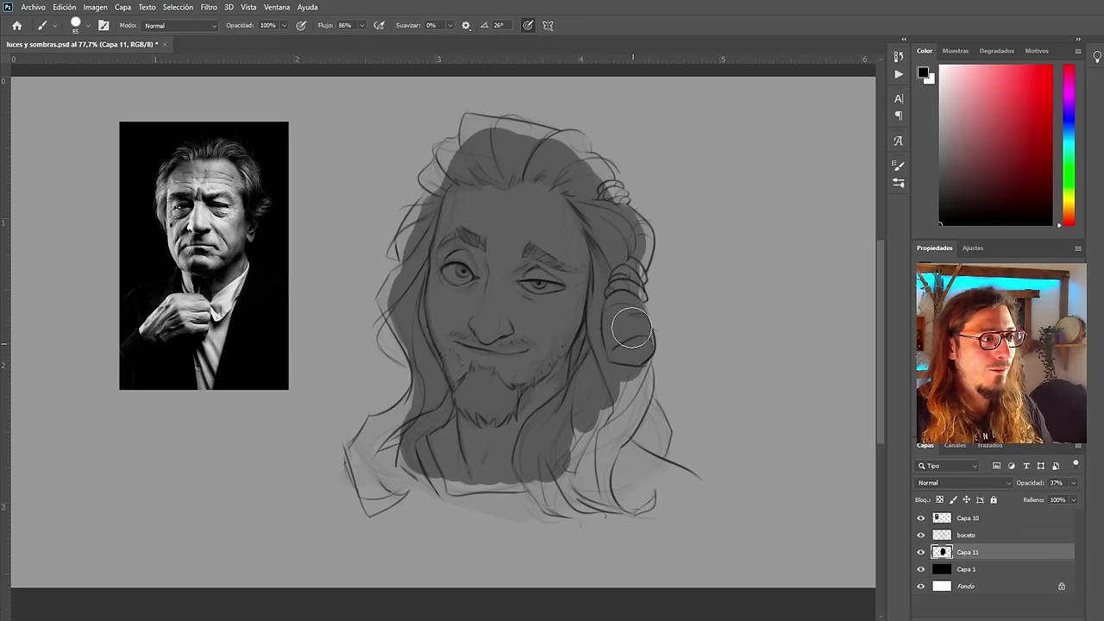
mouse_move(534, 374)
left_mouse_down()
mouse_move(608, 421)
mouse_move(627, 401)
mouse_move(611, 459)
mouse_move(523, 485)
mouse_move(436, 489)
mouse_move(379, 458)
mouse_move(390, 445)
mouse_move(384, 469)
left_mouse_up()
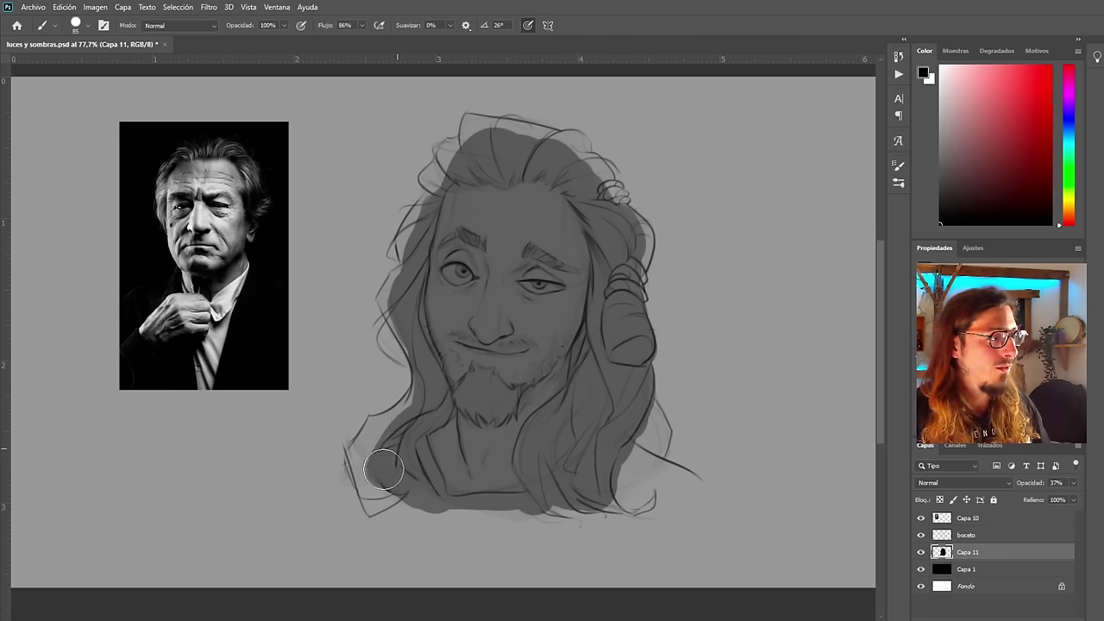
key("ctrl+minus")
key("ctrl+minus")
key("ctrl+0")
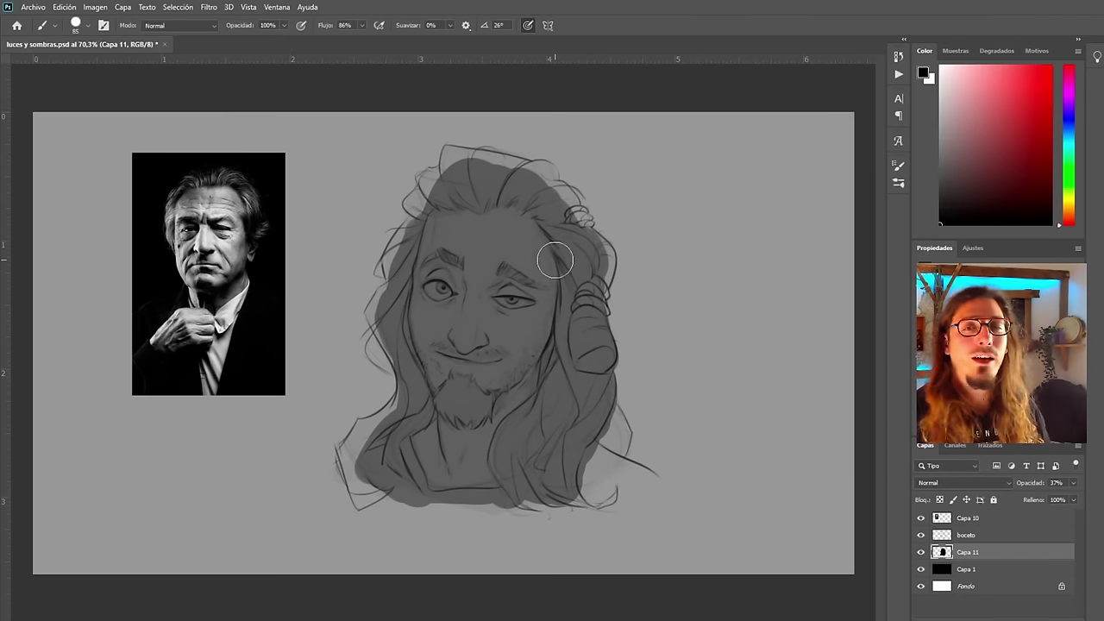
Fill the base out to the sketch's outline around the hair, wrapped lock, shoulders and chest with a size 24 brush
scroll(553, 250, "up", 3)
scroll(556, 294, "up", 2)
left_click_drag(539, 105, 571, 154)
mouse_move(517, 148)
left_mouse_down()
mouse_move(332, 156)
mouse_move(267, 308)
mouse_move(192, 394)
mouse_move(198, 362)
left_mouse_up()
left_click_drag(695, 317, 682, 561)
scroll(682, 560, "down", 2)
scroll(438, 318, "up", 1)
mouse_move(414, 257)
left_mouse_down()
mouse_move(437, 317)
mouse_move(385, 515)
mouse_move(349, 576)
left_mouse_up()
scroll(349, 576, "down", 2)
scroll(403, 505, "up", 3)
mouse_move(392, 442)
left_mouse_down()
mouse_move(337, 374)
mouse_move(539, 509)
left_mouse_up()
left_click_drag(539, 509, 362, 516)
mouse_move(732, 414)
left_mouse_down()
mouse_move(685, 402)
mouse_move(642, 350)
mouse_move(411, 496)
mouse_move(204, 470)
left_mouse_up()
scroll(205, 470, "down", 3)
scroll(376, 345, "up", 2)
left_click_drag(367, 337, 405, 389)
left_click_drag(559, 137, 488, 205)
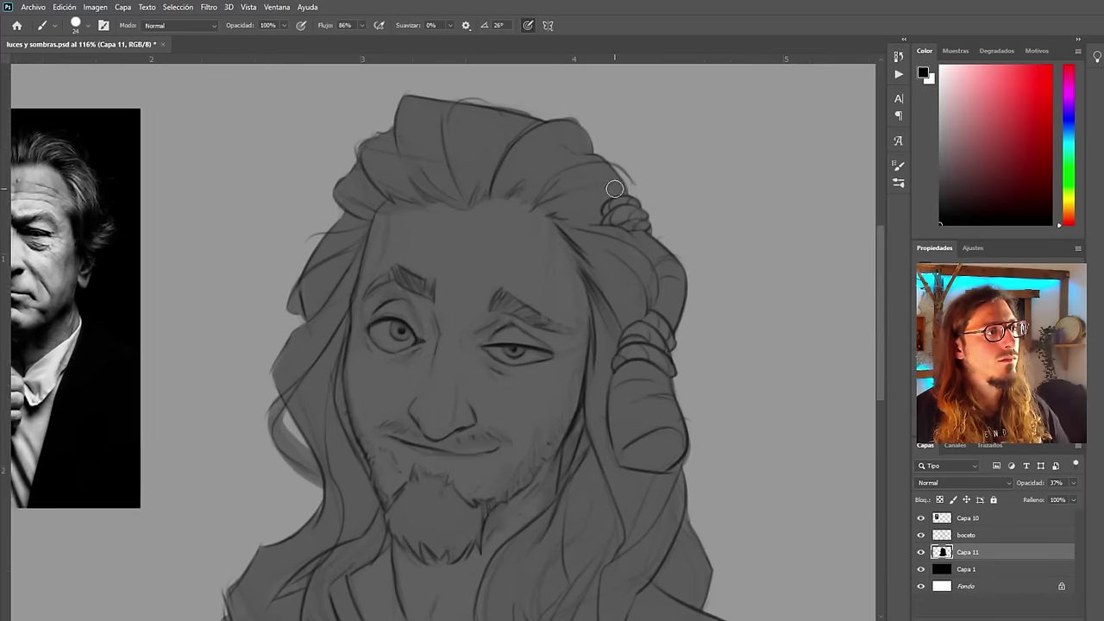
Check the base silhouette's edges around the hair, shoulders and chest against the sketch lines
scroll(492, 201, "up", 1)
scroll(581, 165, "down", 3)
scroll(609, 291, "up", 2)
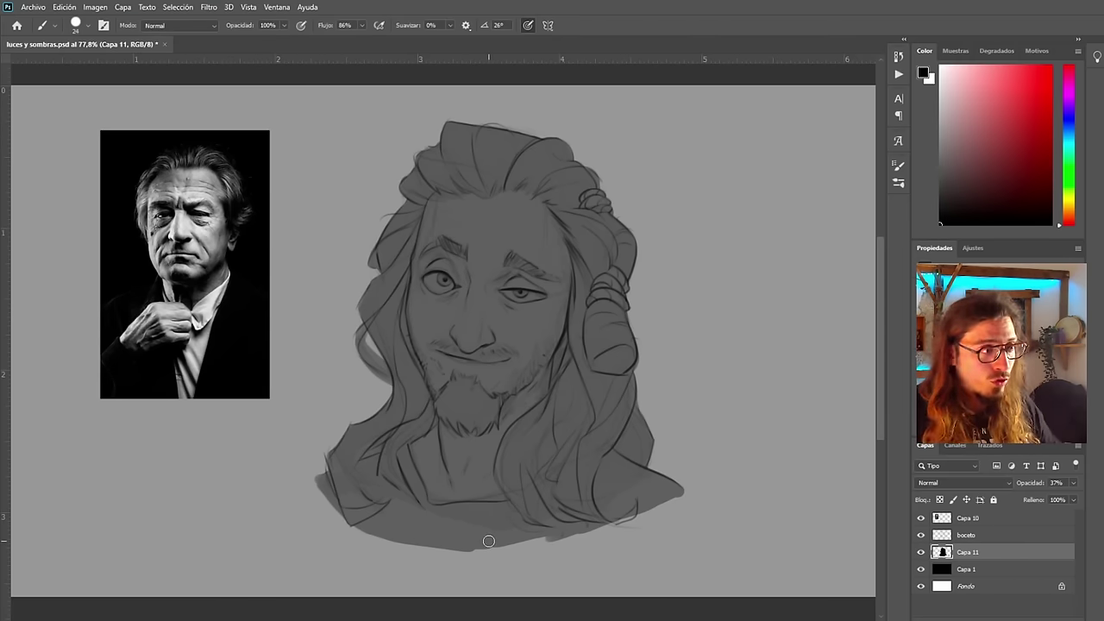
scroll(616, 517, "down", 2)
scroll(603, 485, "up", 6)
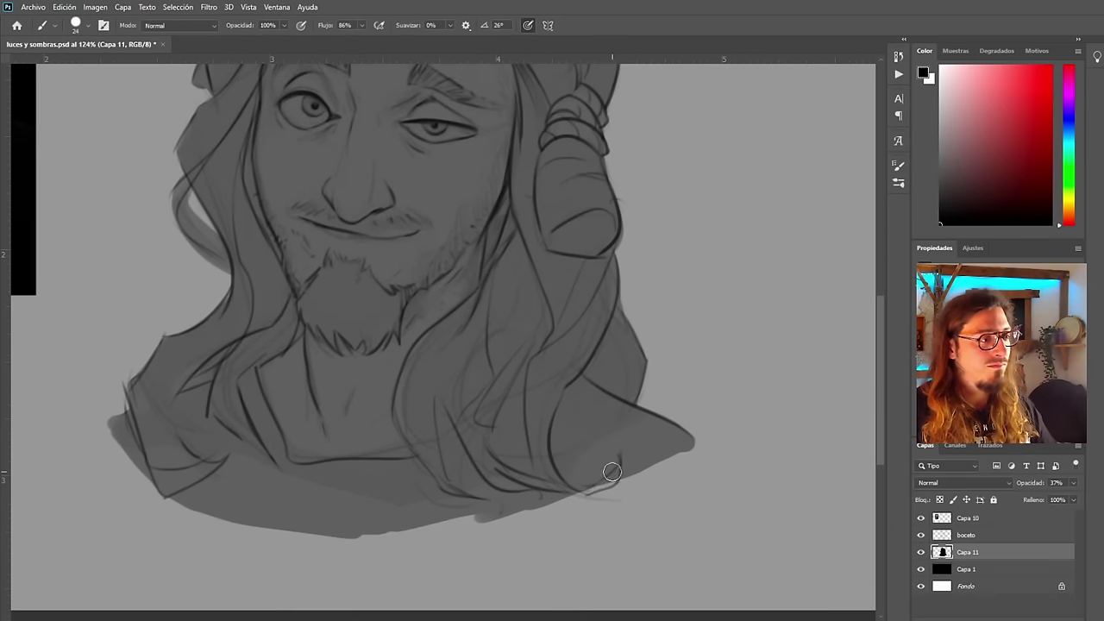
scroll(469, 448, "down", 5)
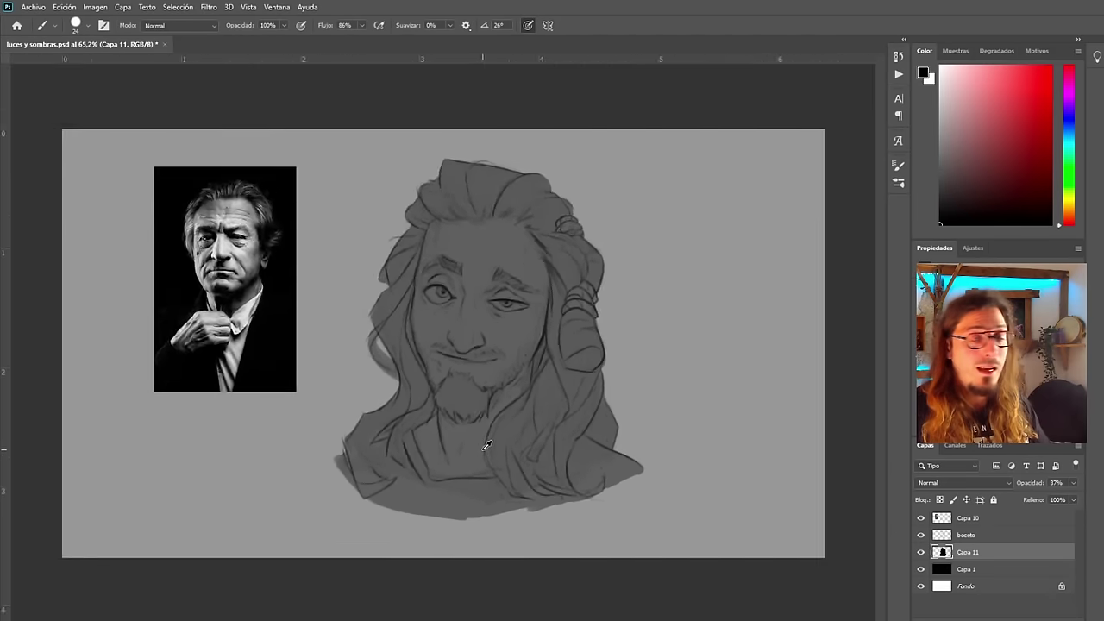
scroll(475, 438, "up", 4)
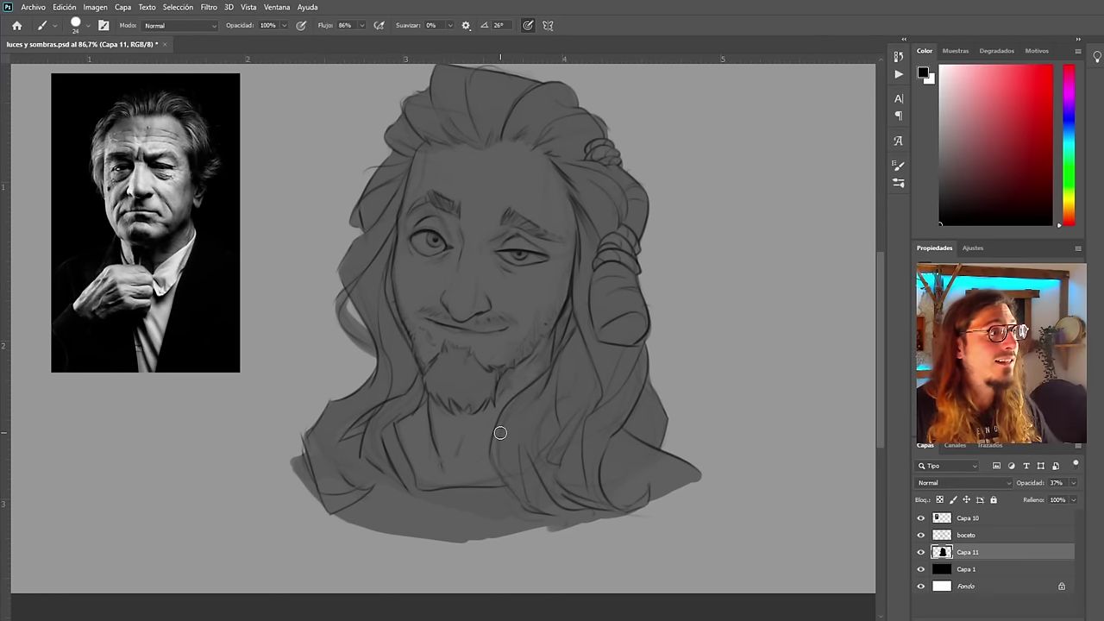
scroll(501, 320, "down", 2)
scroll(472, 269, "up", 3)
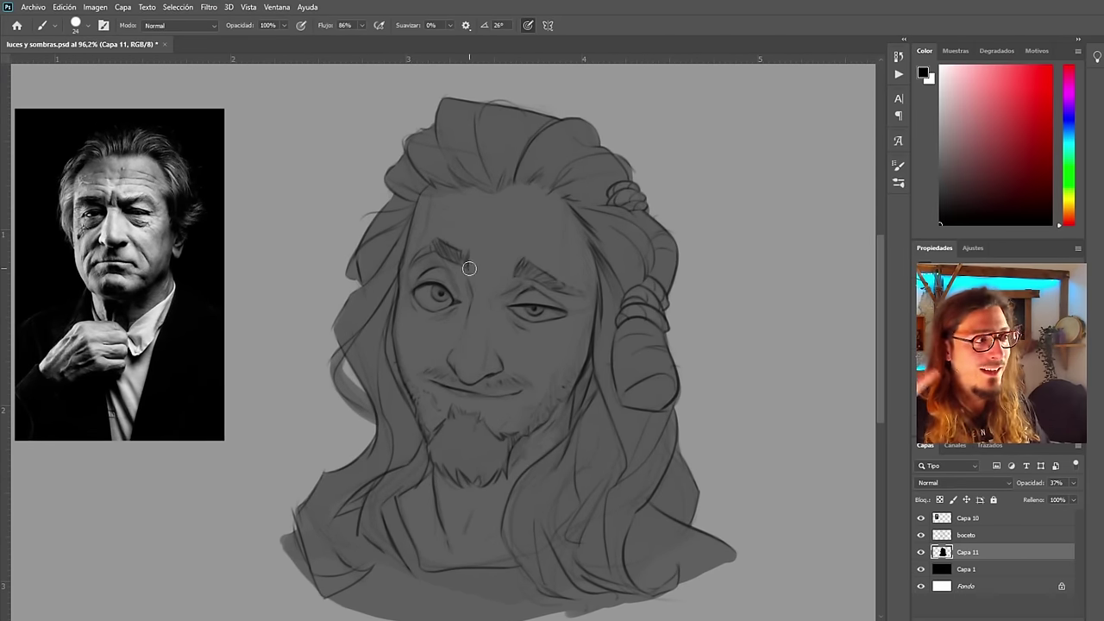
scroll(474, 337, "down", 2)
scroll(531, 324, "up", 4)
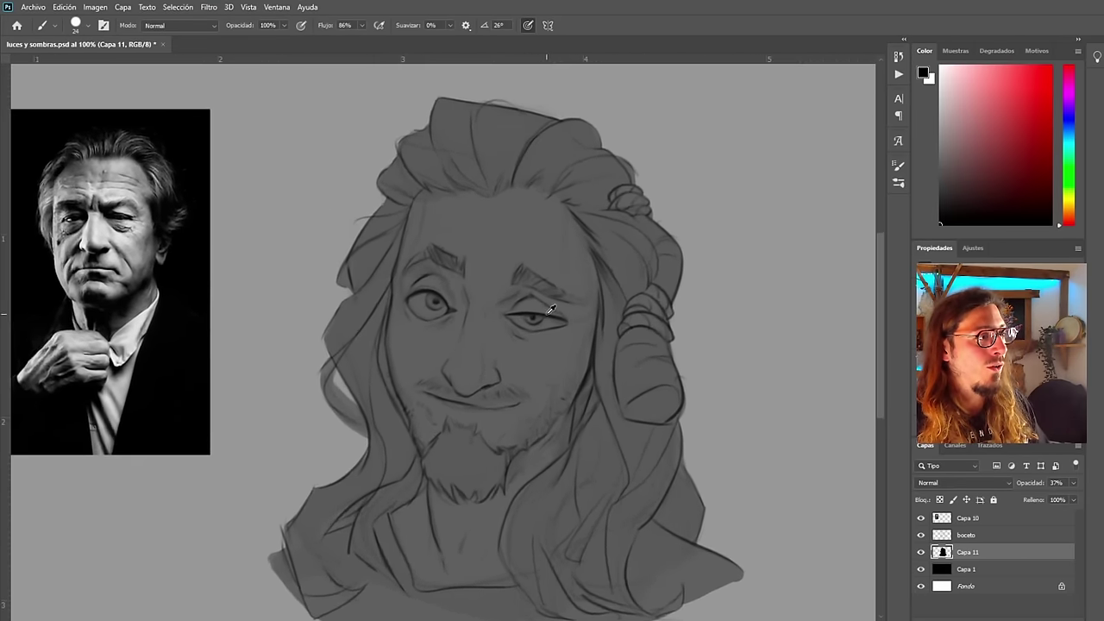
scroll(552, 313, "down", 3)
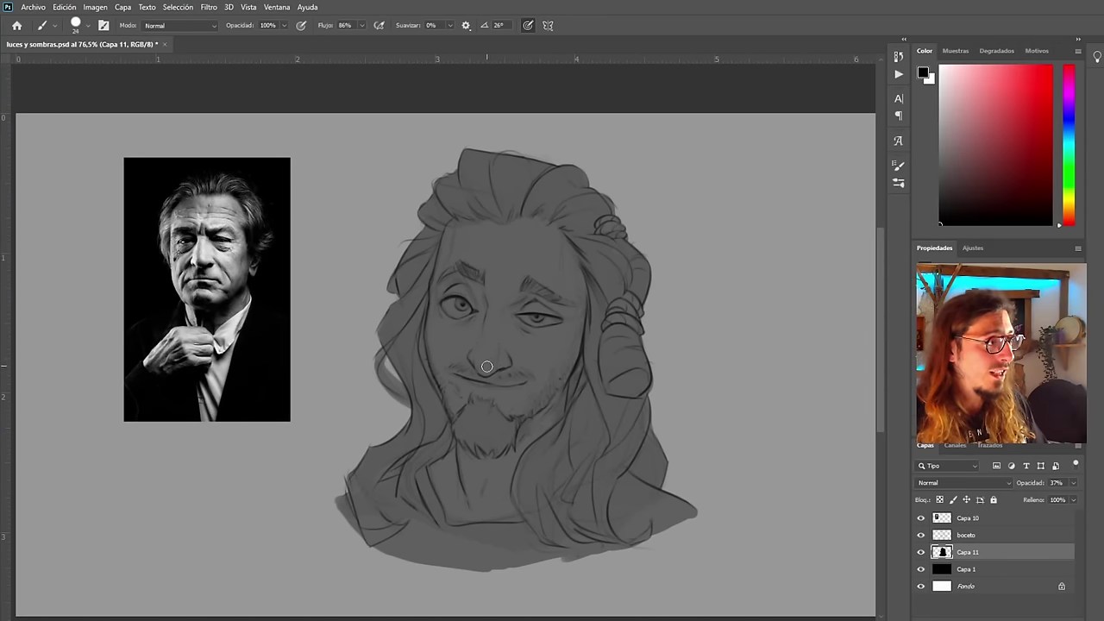
scroll(509, 376, "up", 2)
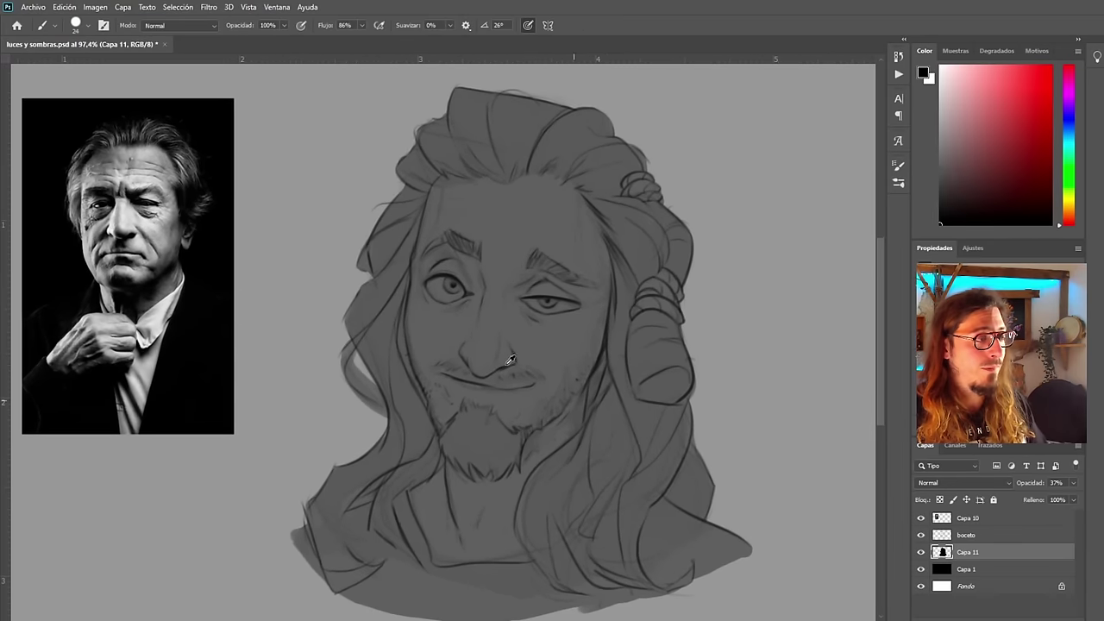
scroll(522, 371, "down", 1)
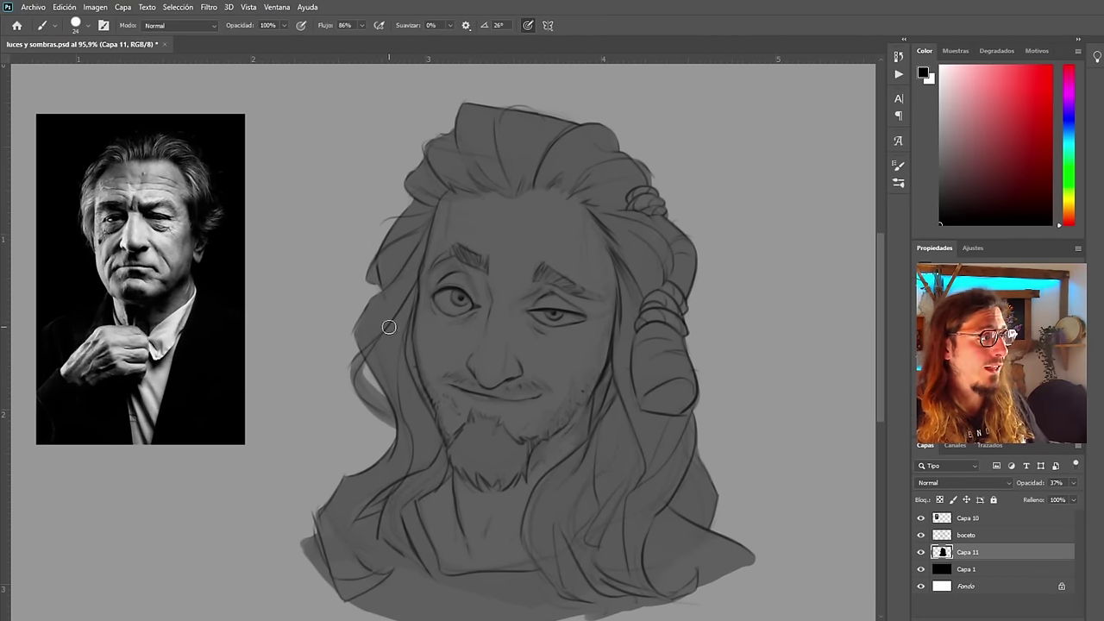
scroll(397, 338, "up", 3)
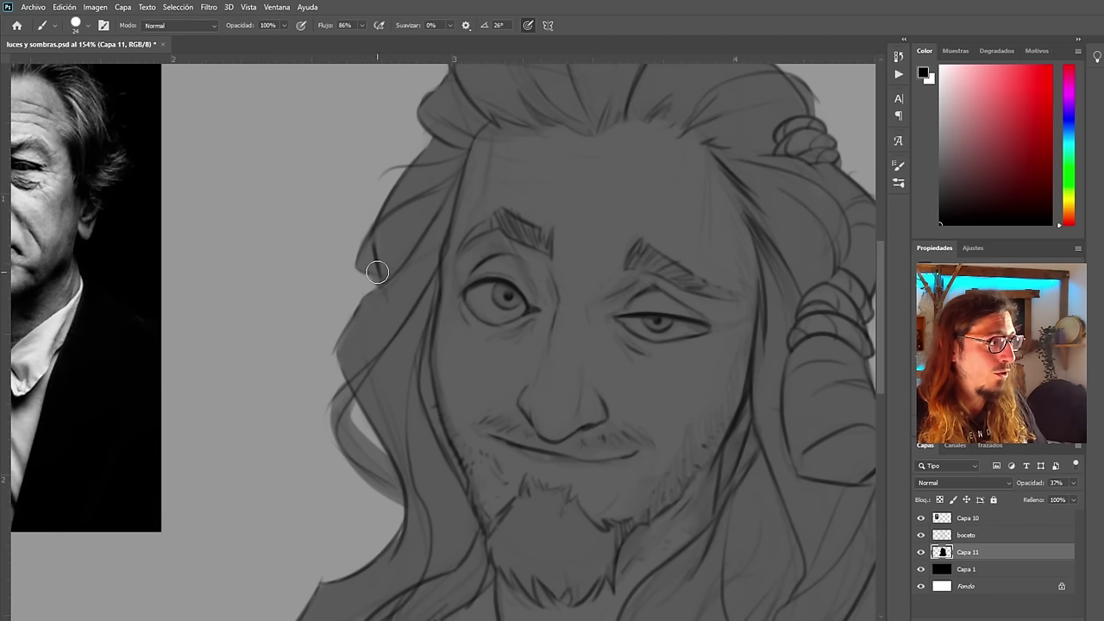
scroll(406, 285, "down", 4)
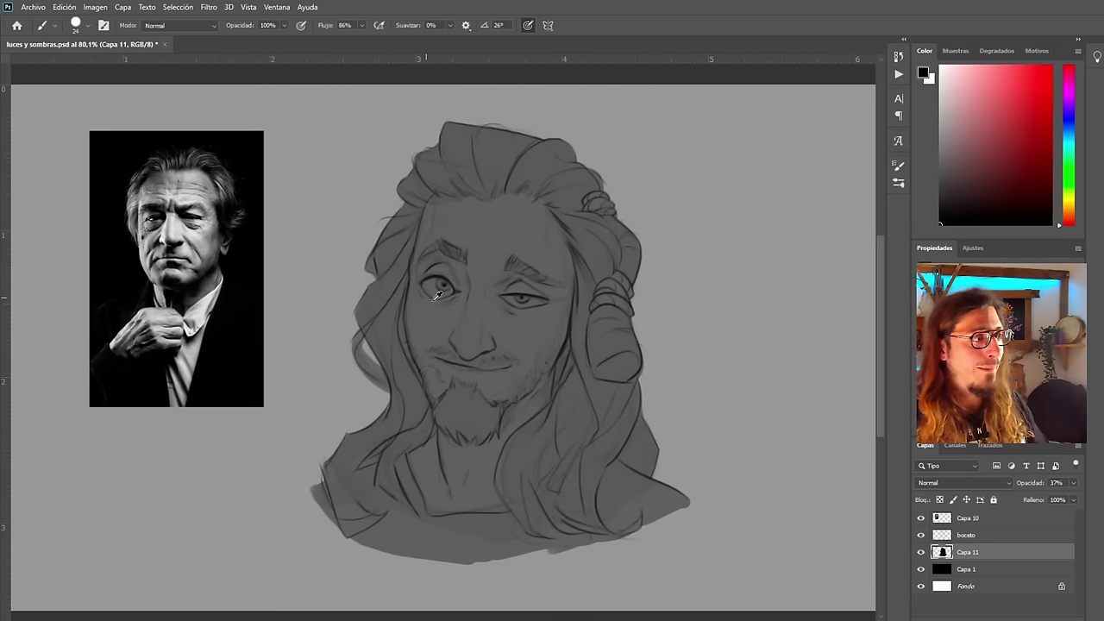
scroll(592, 316, "up", 3)
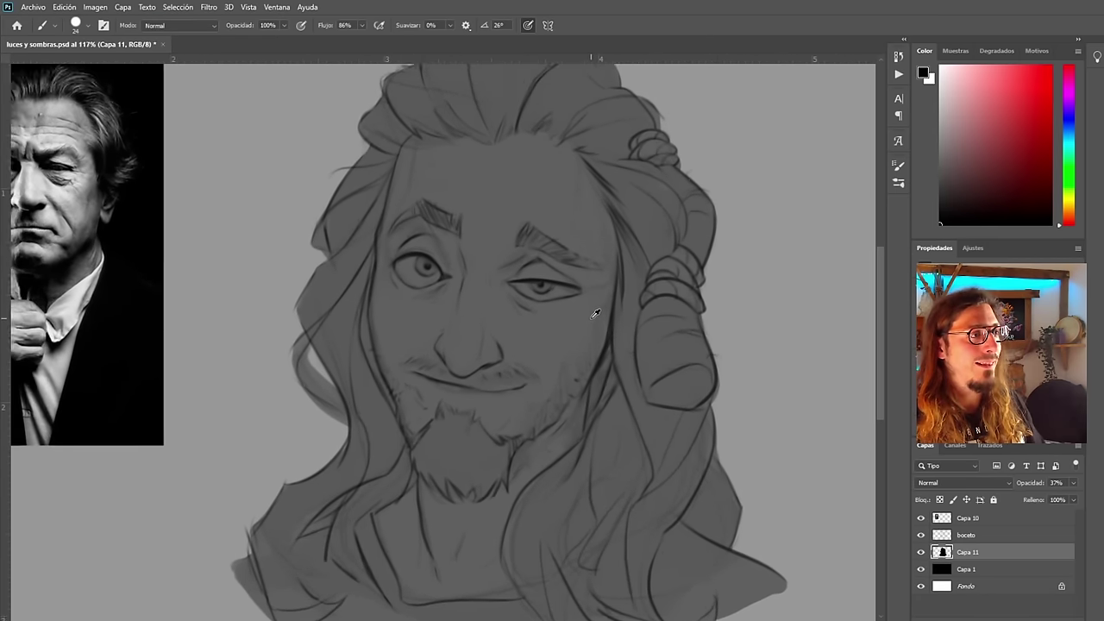
scroll(594, 314, "down", 3)
scroll(597, 314, "down", 2)
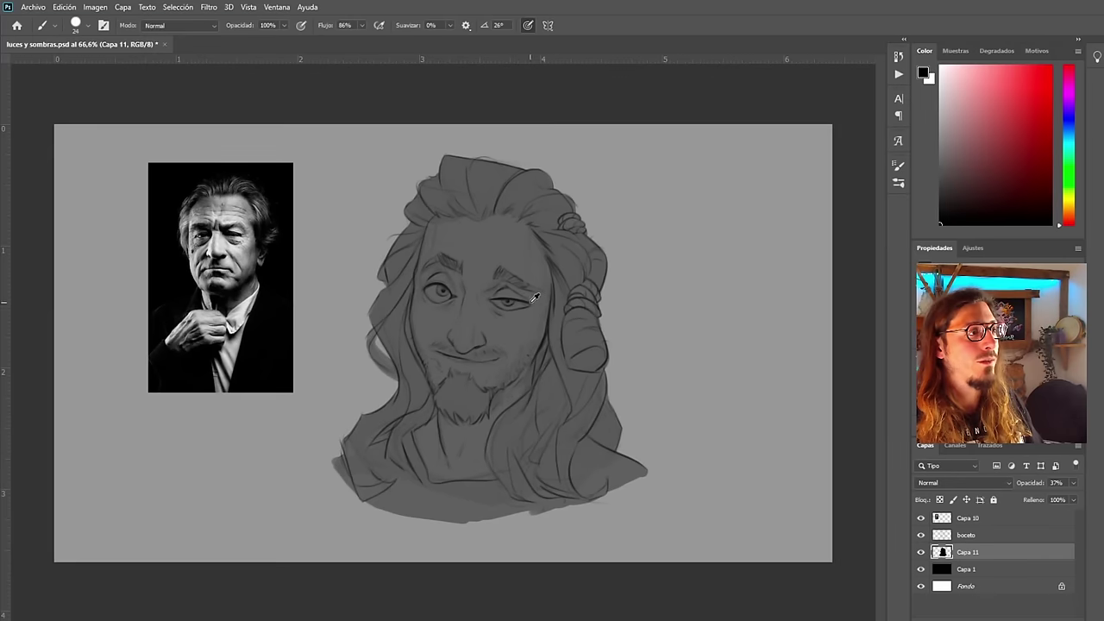
scroll(547, 310, "up", 3)
scroll(518, 316, "down", 3)
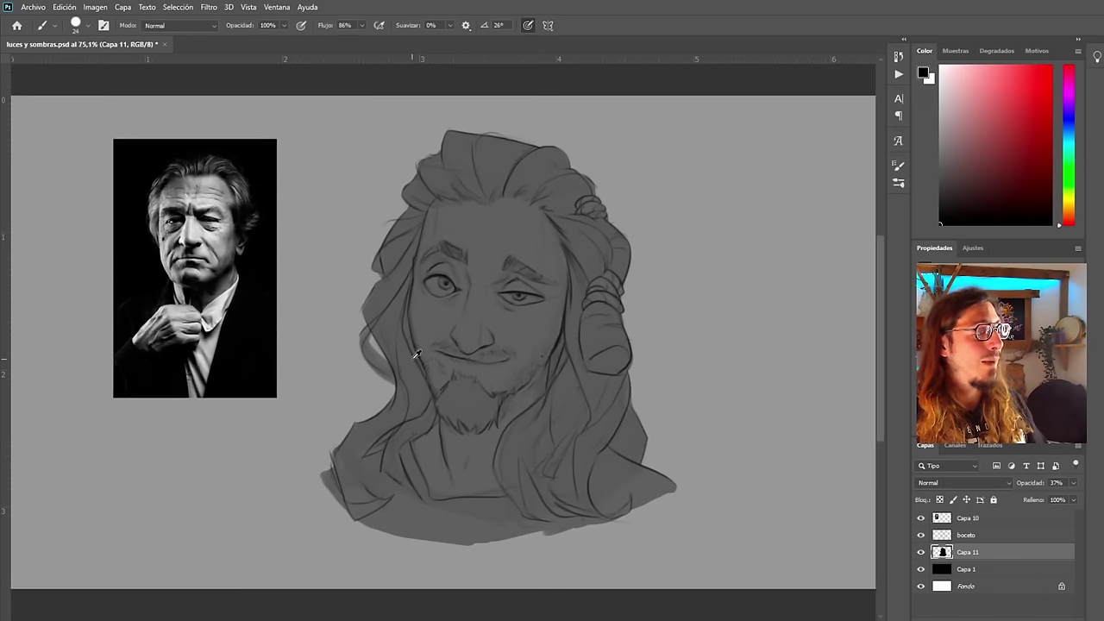
scroll(416, 352, "up", 3)
scroll(488, 352, "down", 2)
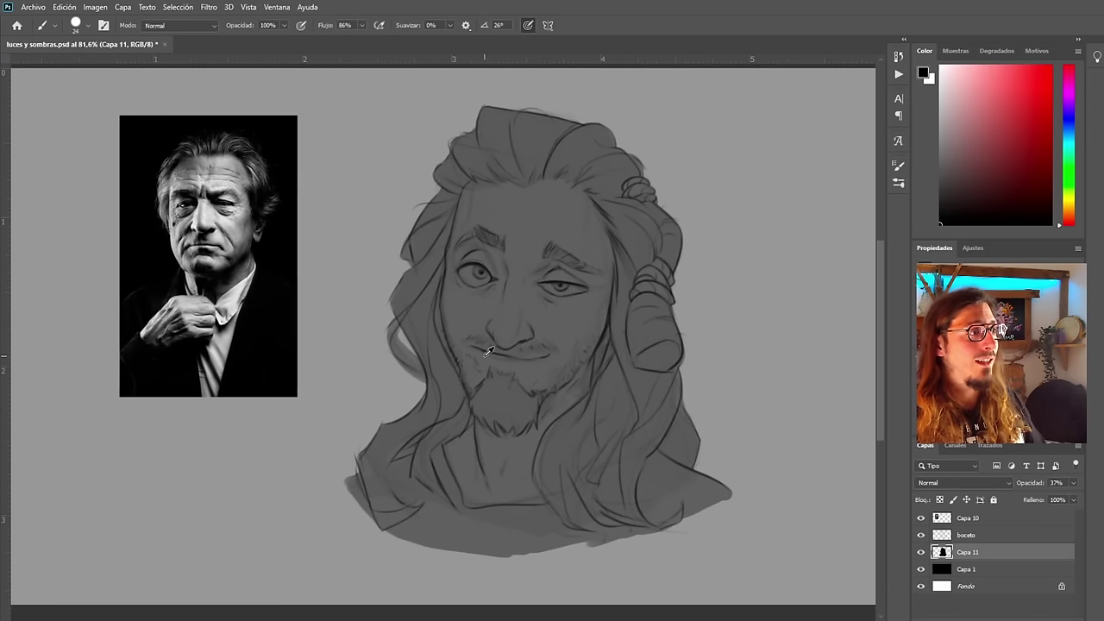
scroll(487, 352, "down", 2)
scroll(491, 323, "up", 1)
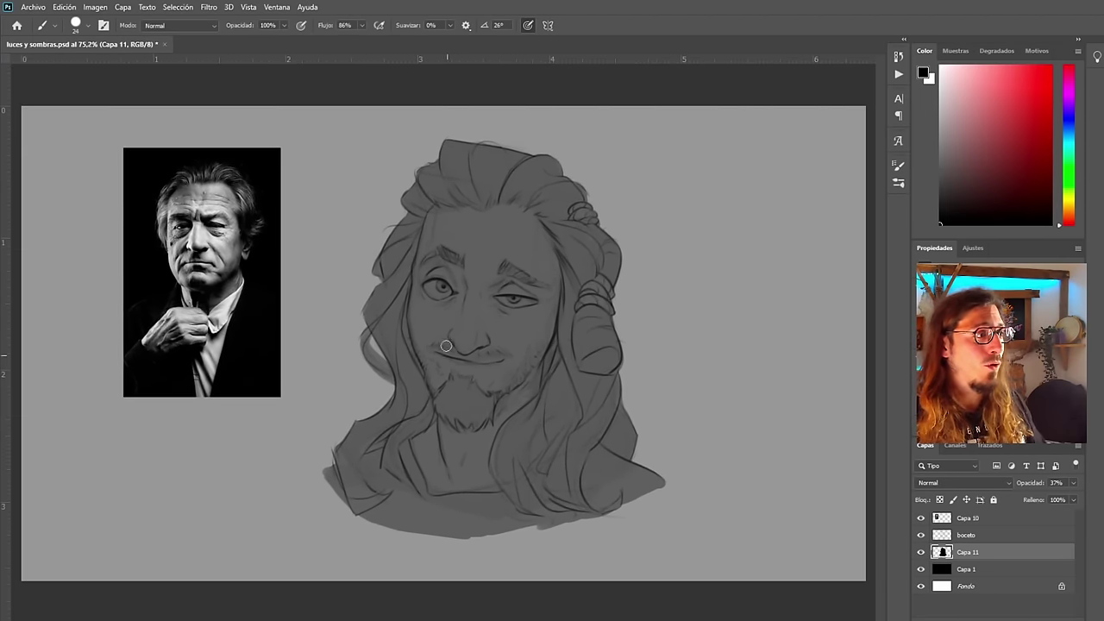
scroll(447, 355, "up", 2)
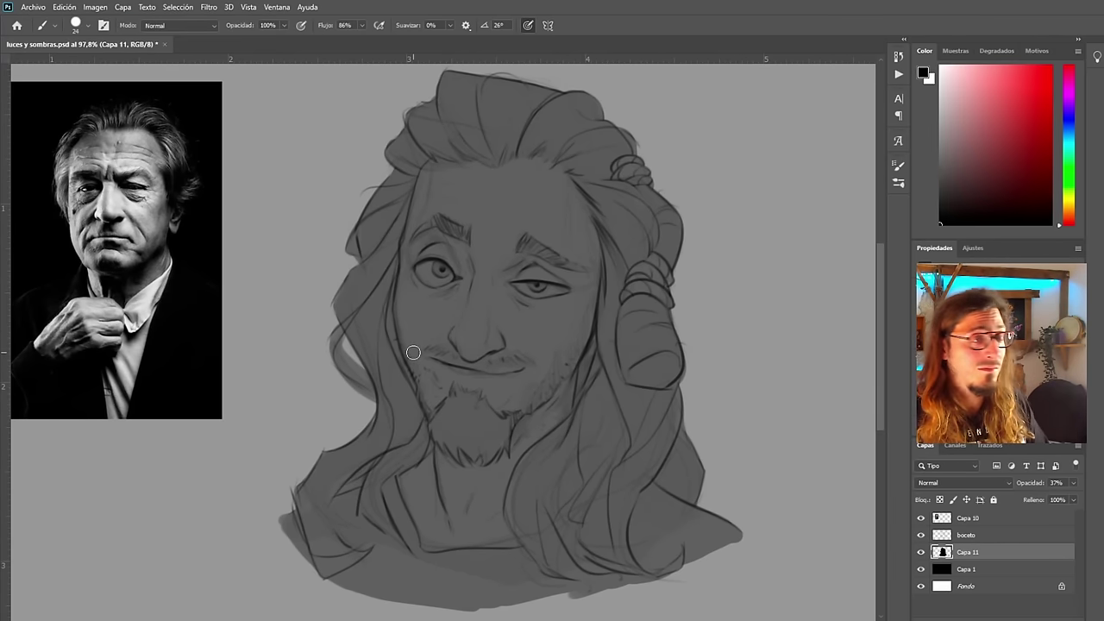
scroll(408, 350, "down", 1)
scroll(427, 315, "up", 1)
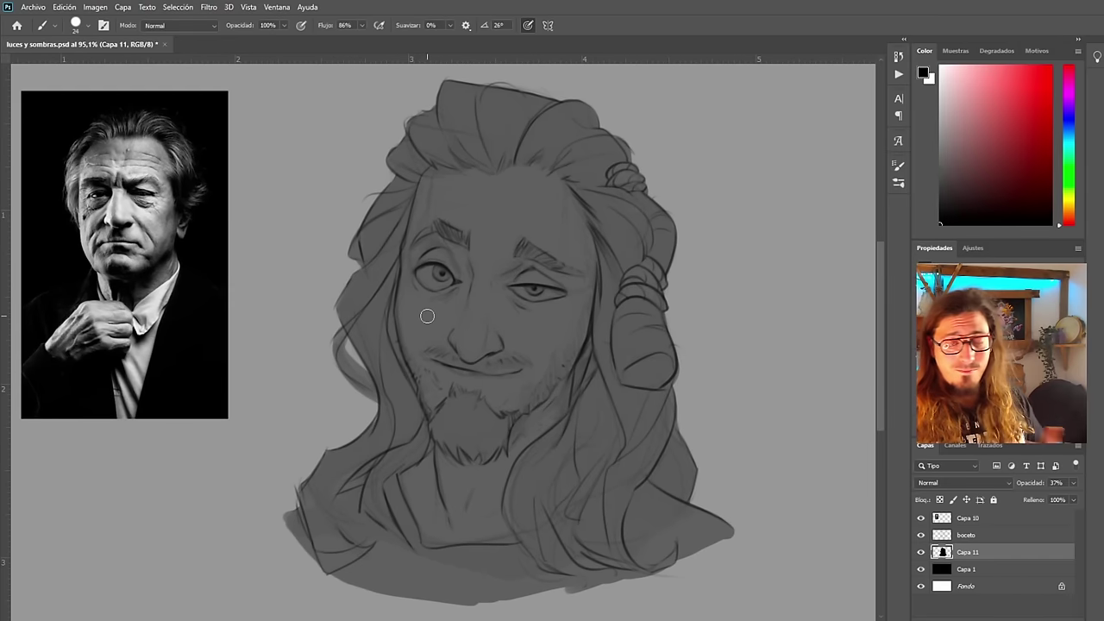
scroll(448, 328, "down", 1)
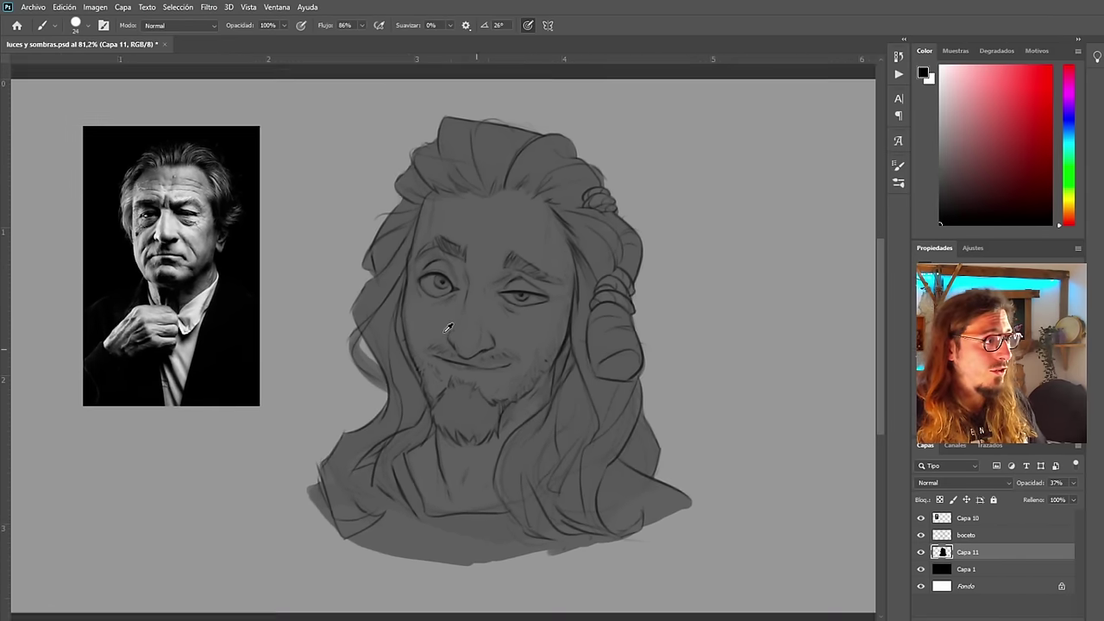
scroll(450, 321, "up", 1)
scroll(461, 305, "up", 1)
scroll(340, 251, "down", 1)
scroll(361, 289, "up", 1)
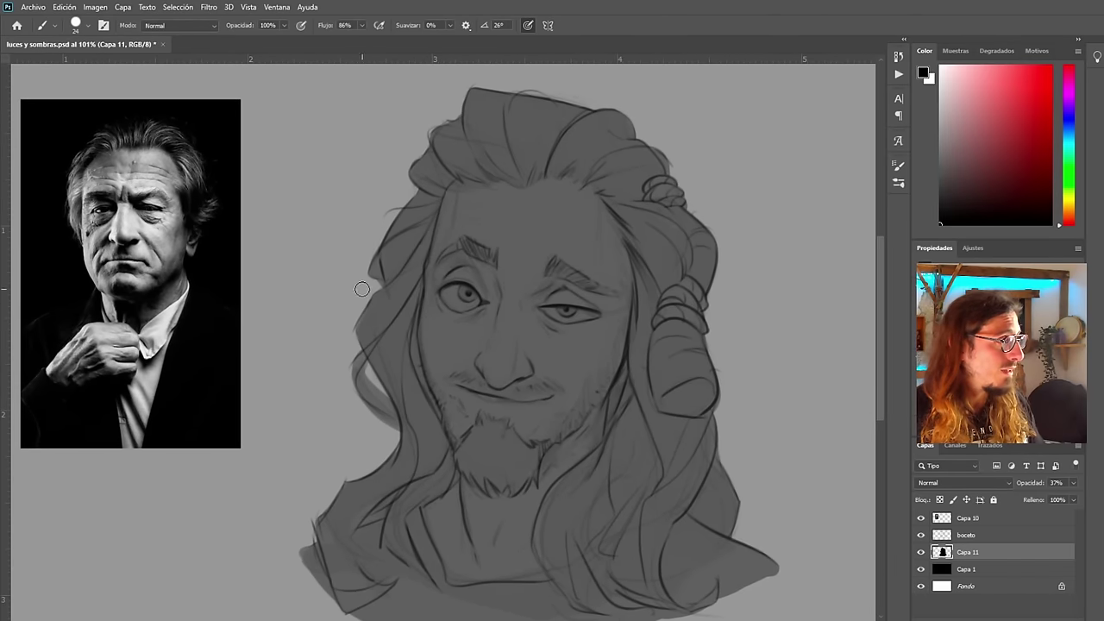
scroll(404, 300, "down", 1)
scroll(398, 308, "down", 1)
scroll(592, 333, "up", 2)
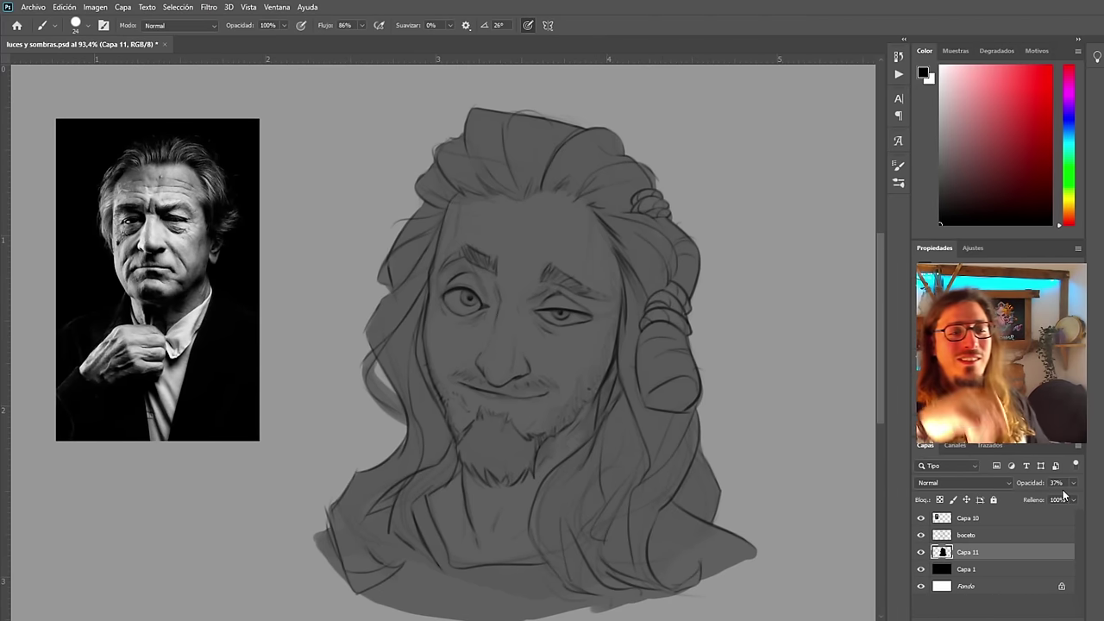
Raise the opacity of the base on Capa 11 to 73% and sample its dark grey as the foreground color
mouse_move(1041, 497)
left_mouse_down()
mouse_move(1057, 499)
mouse_move(1030, 497)
mouse_move(1063, 504)
left_mouse_up()
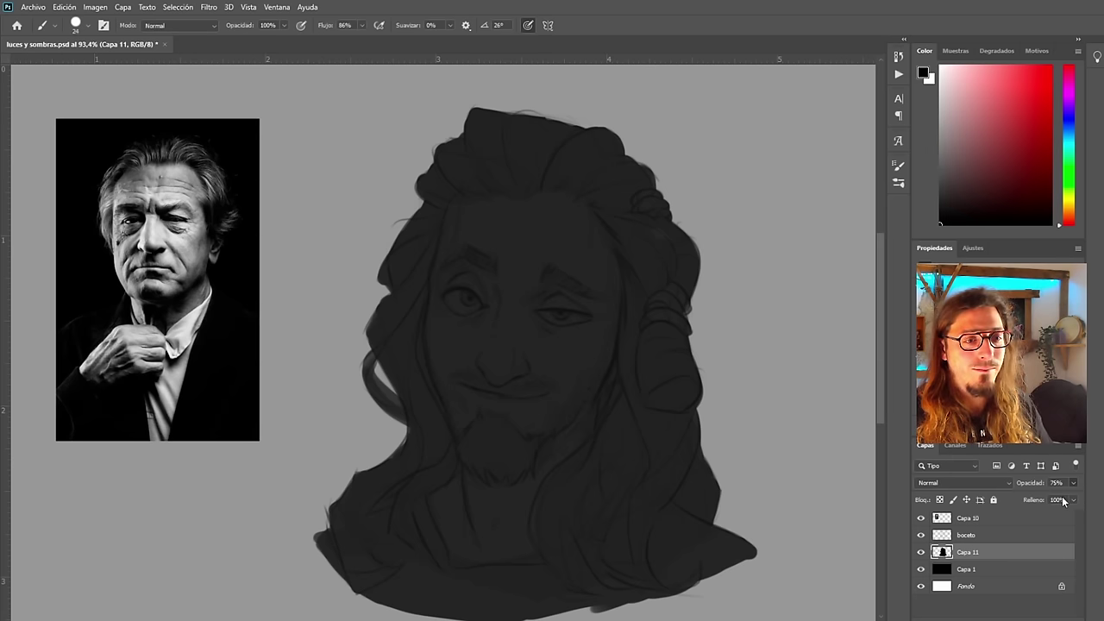
left_click_drag(1064, 501, 1064, 503)
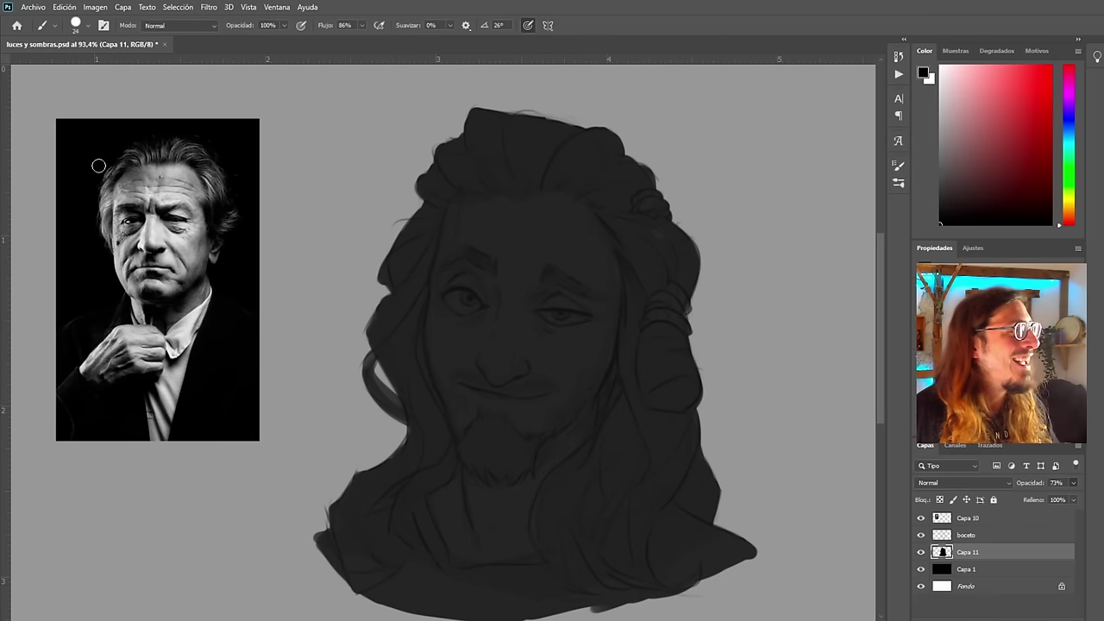
key("v")
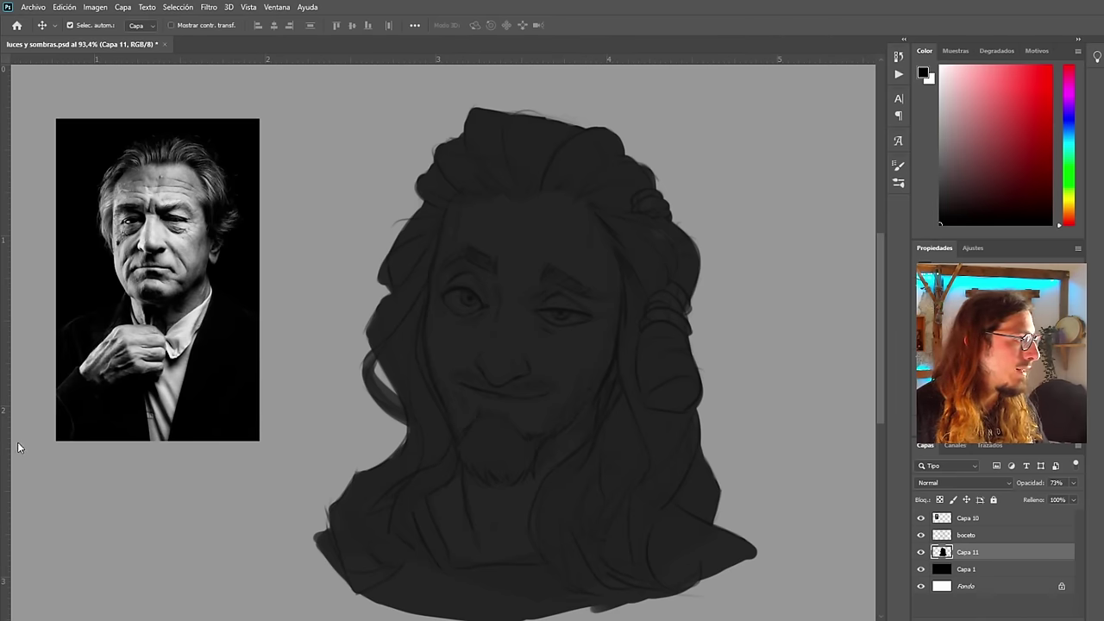
key("i")
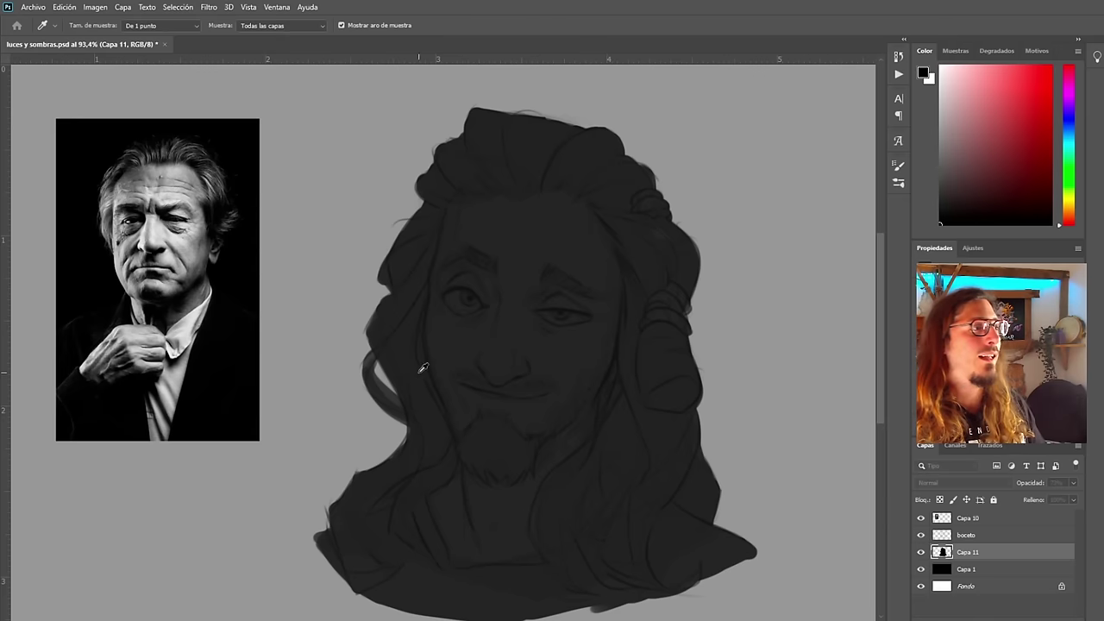
key("v")
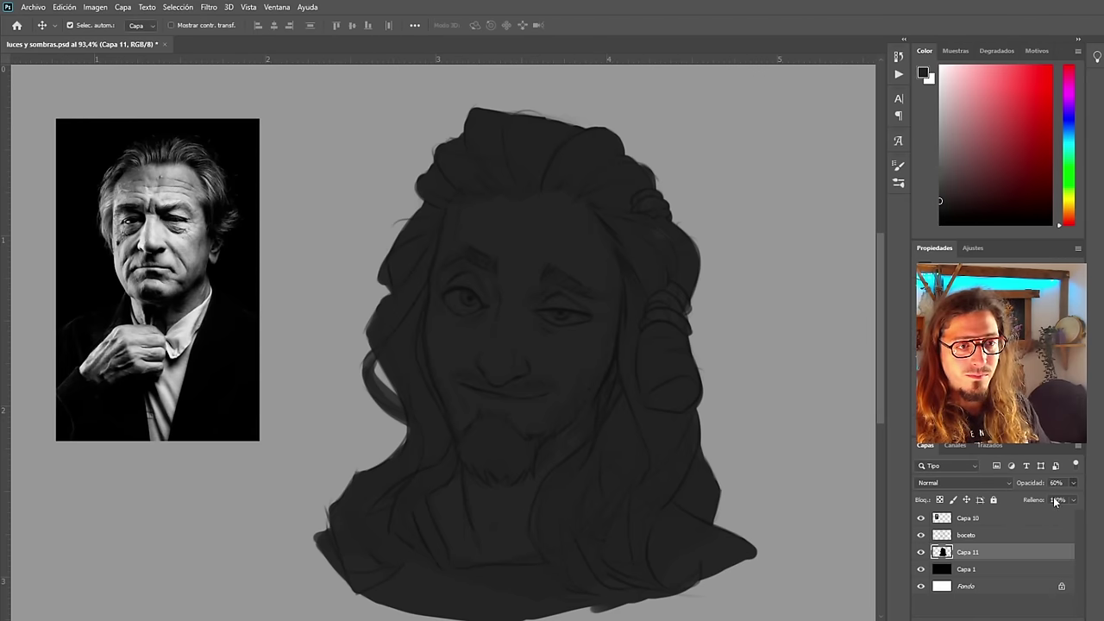
Compare lighter and darker opacities for the base on Capa 11, including 92% and 57%, and settle on 75%
left_click_drag(1066, 503, 1064, 504)
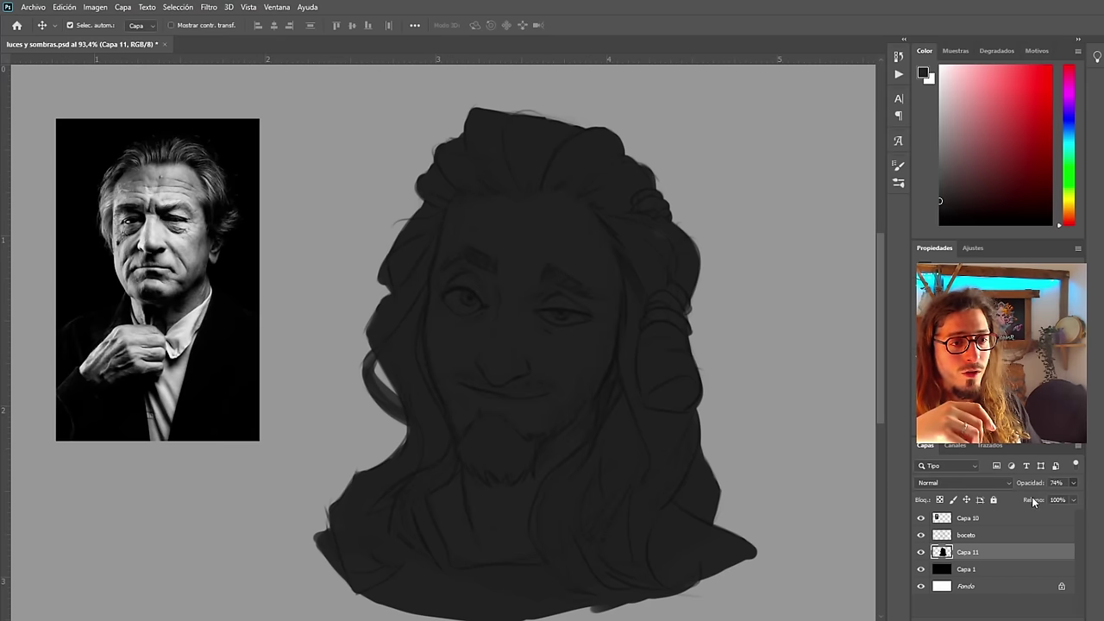
key("2")
key("1")
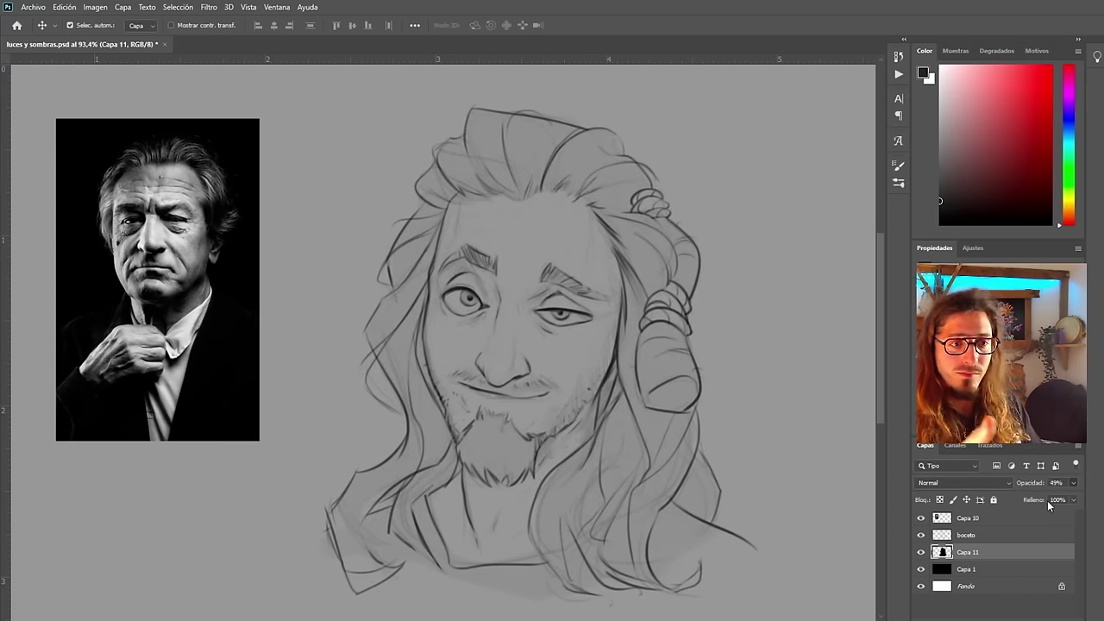
key("8")
left_click_drag(1064, 504, 1062, 504)
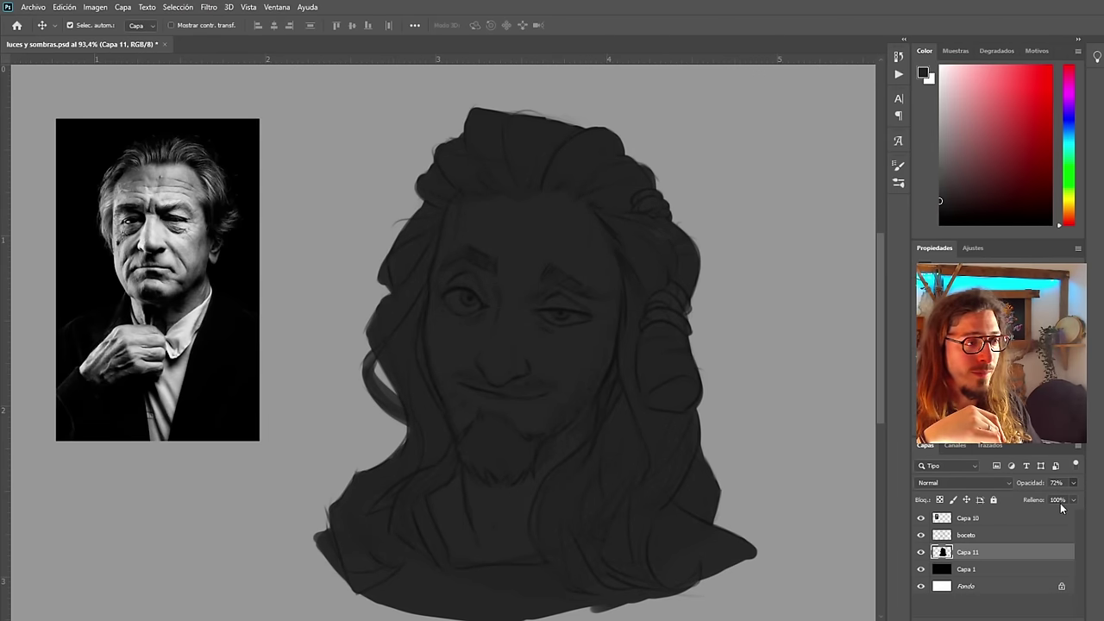
key("7")
key("6")
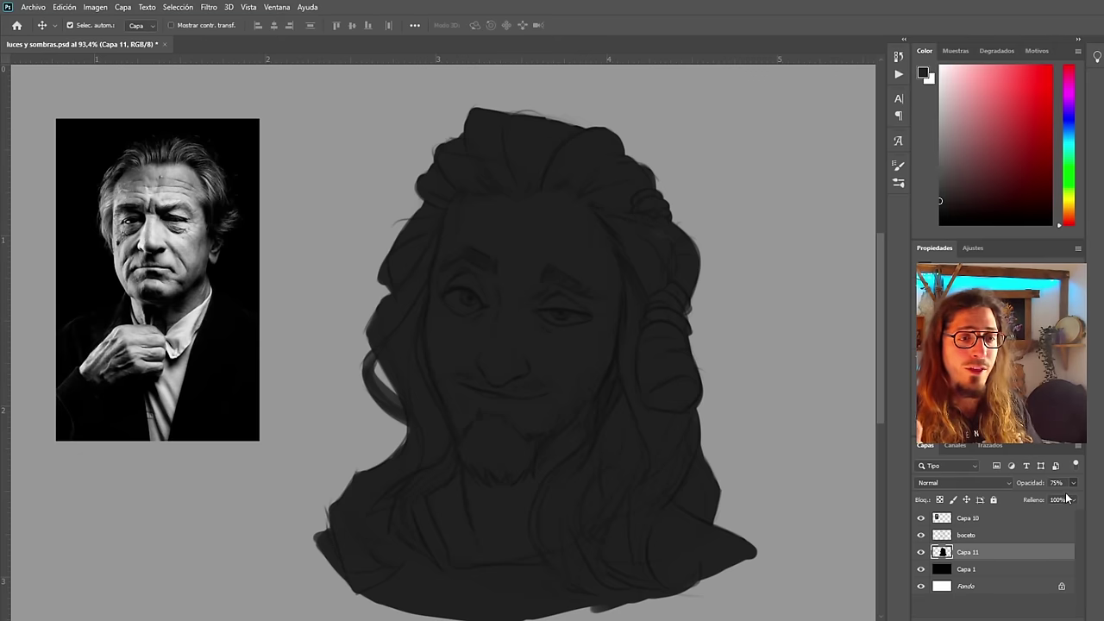
key("9")
key("2")
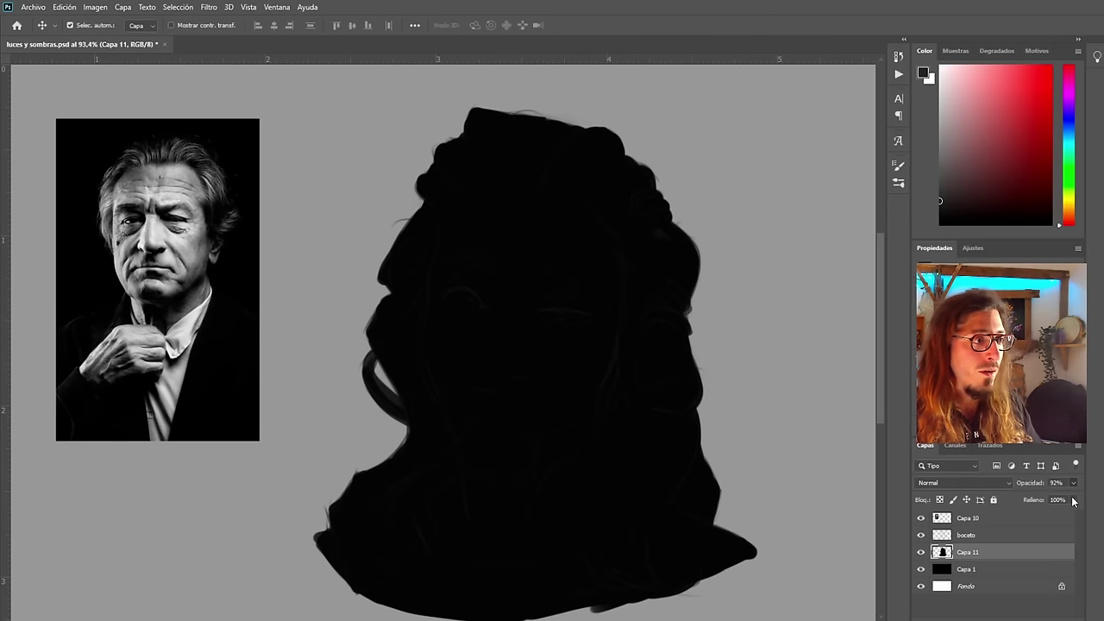
left_click_drag(1060, 503, 1052, 504)
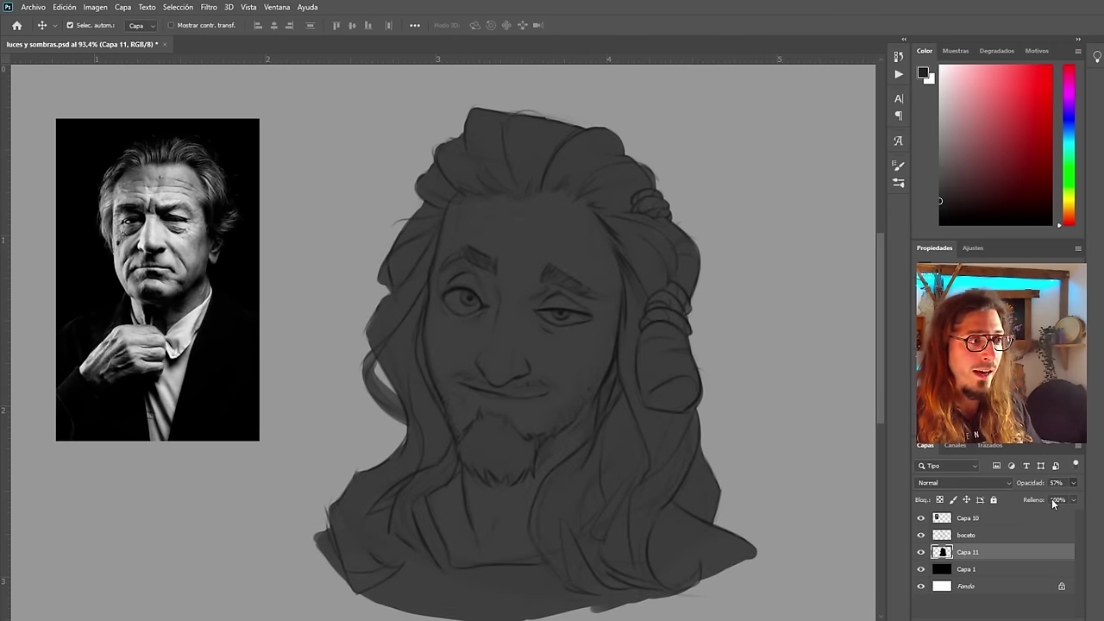
key("6")
key("8")
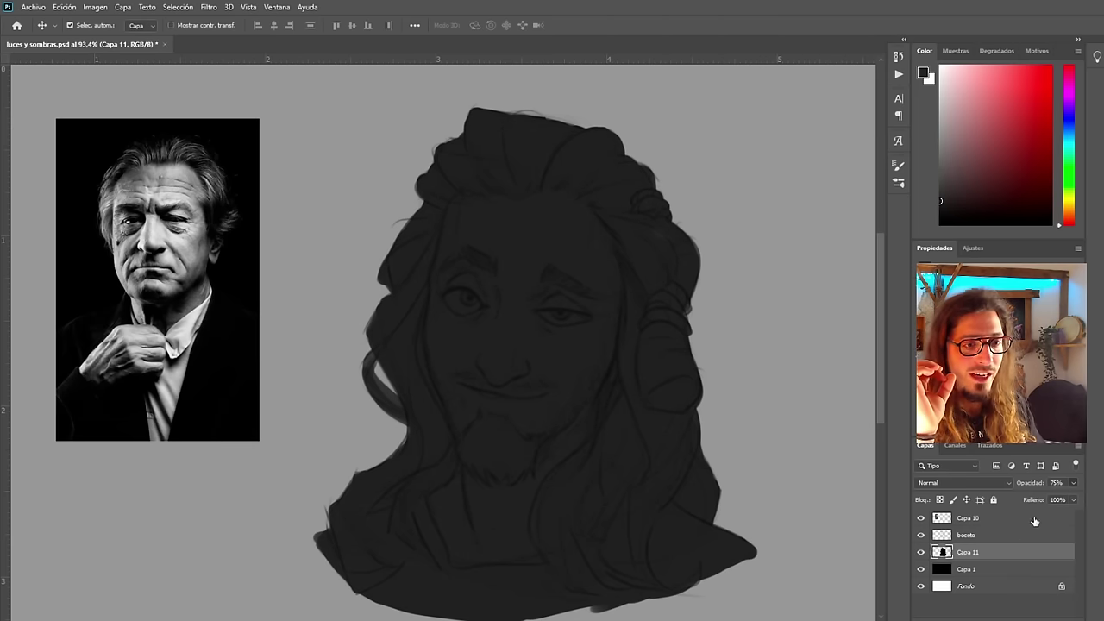
left_click_drag(1068, 501, 1068, 502)
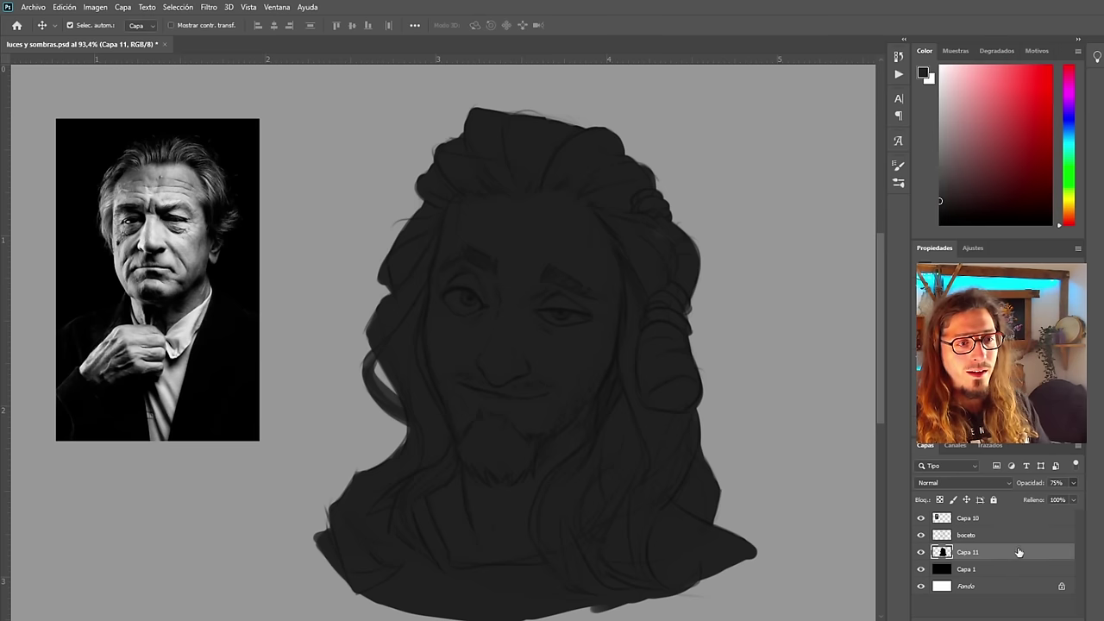
Add a new empty layer directly above Capa 11, beneath the boceto layer
left_click(1007, 540)
left_click(1011, 552)
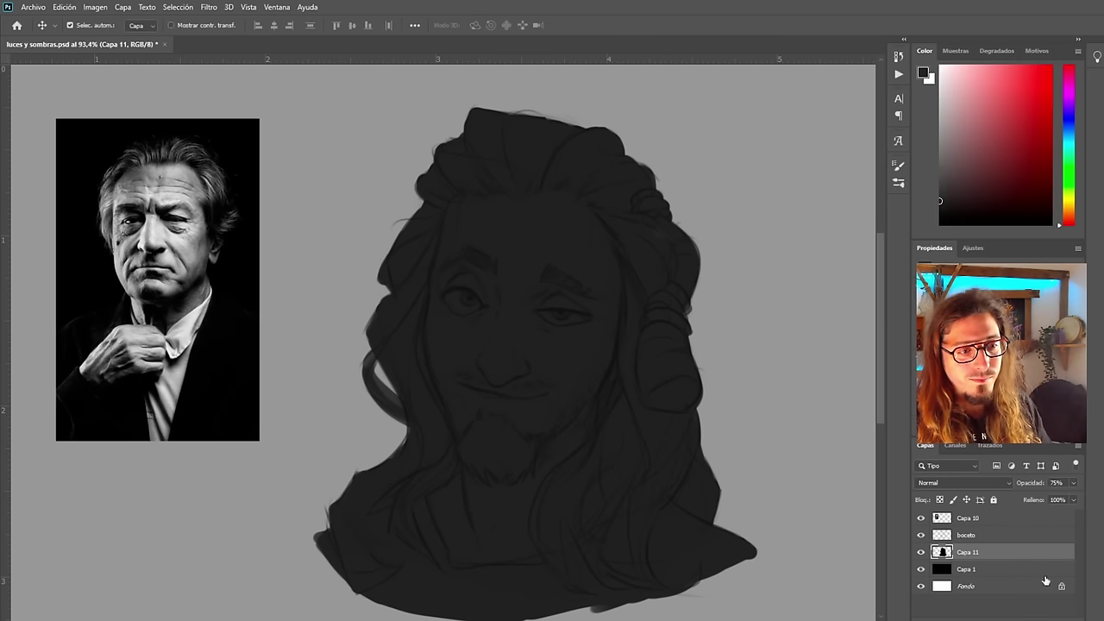
key("ctrl+shift+alt+n")
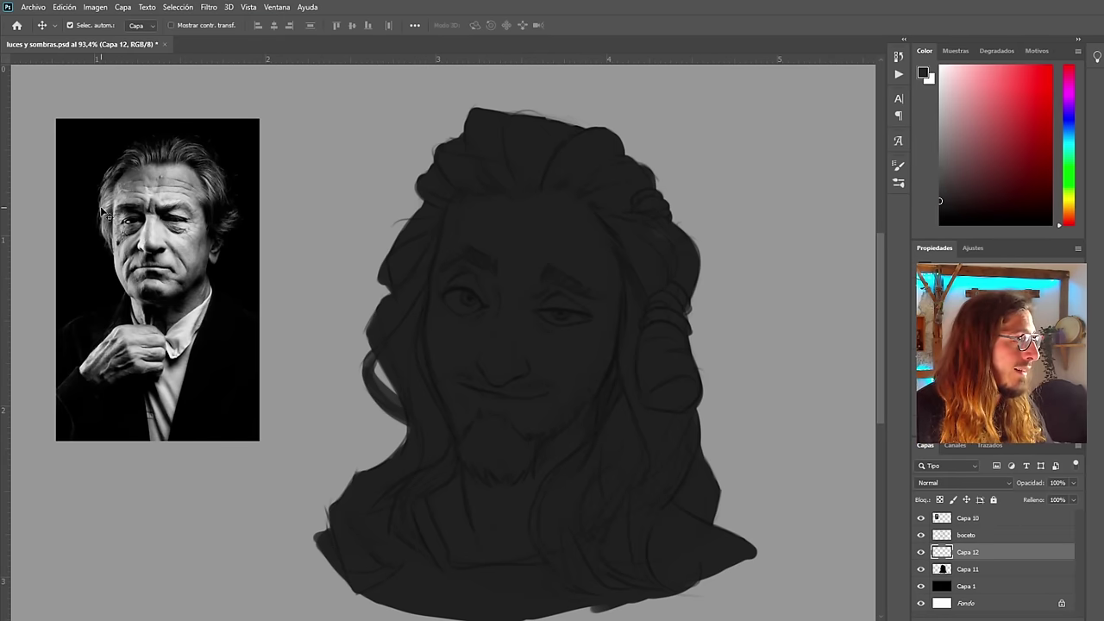
Examine how light and shadow fall on the face, neck and hand in the reference portrait
scroll(148, 242, "up", 4)
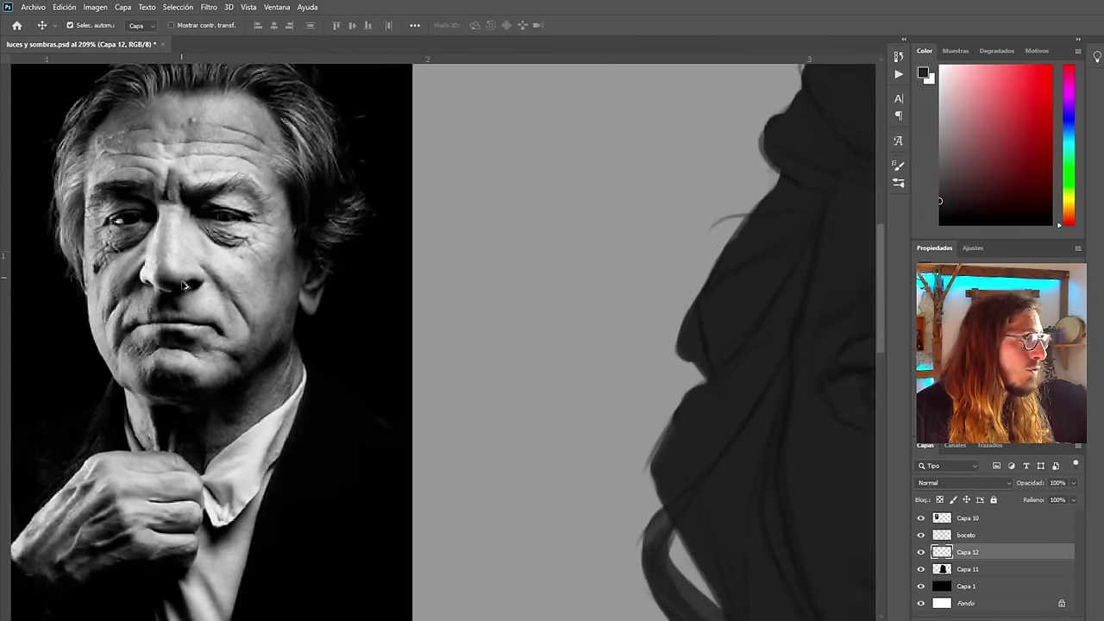
scroll(96, 303, "down", 3)
scroll(96, 303, "up", 2)
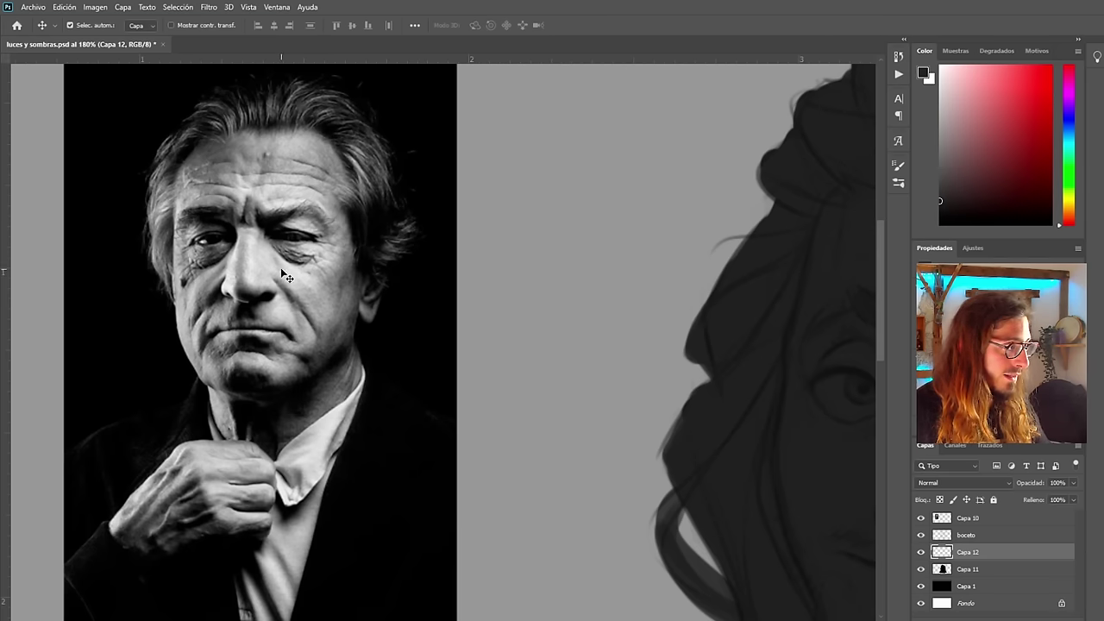
scroll(261, 295, "down", 3)
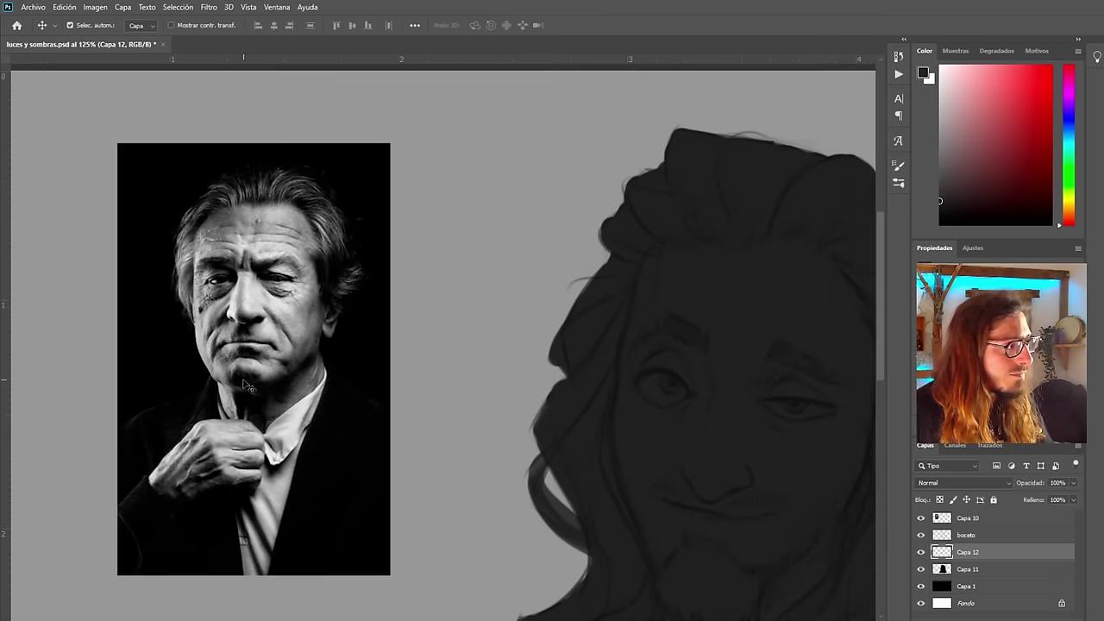
Switch to the Brush with white as the foreground color, ready to paint light over the sketched face on Capa 12
scroll(276, 293, "up", 3)
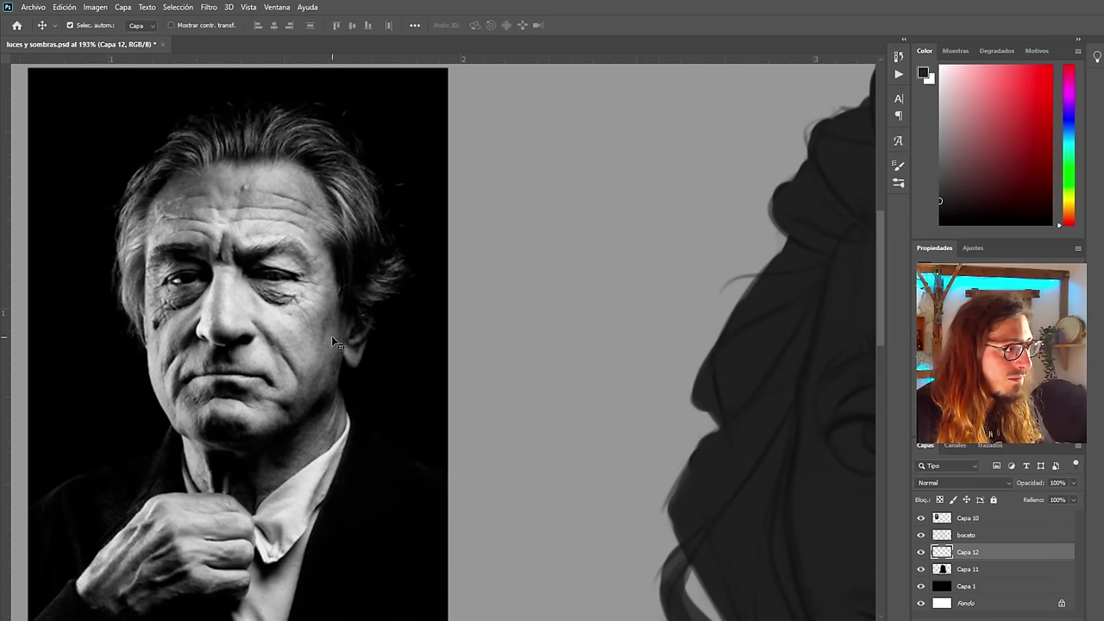
scroll(282, 398, "down", 4)
scroll(469, 301, "up", 3)
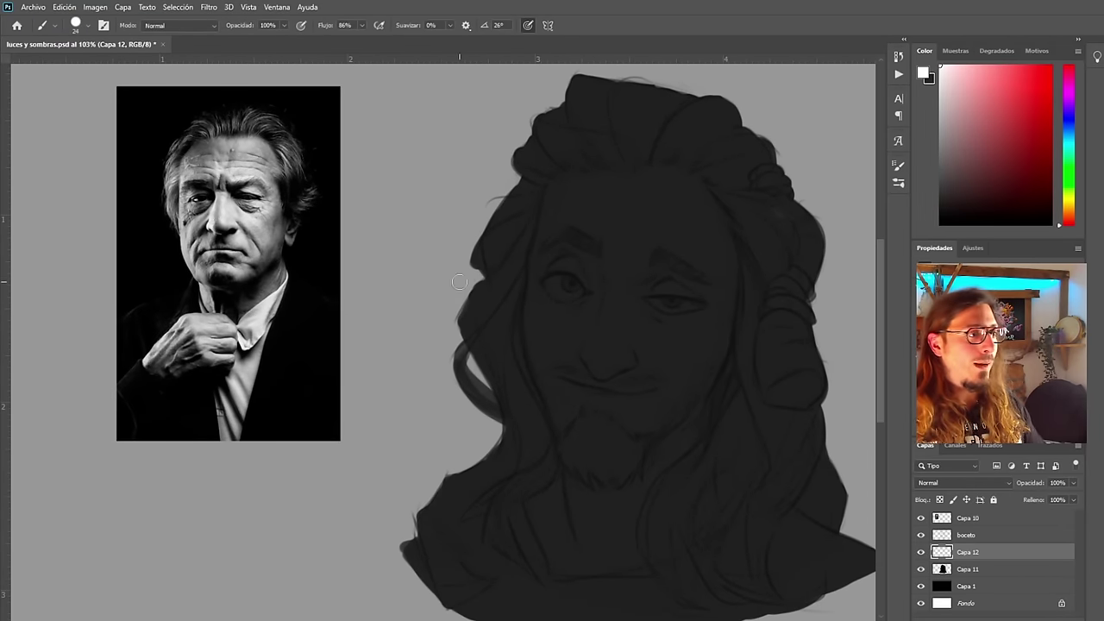
scroll(473, 287, "down", 2)
scroll(431, 320, "up", 3)
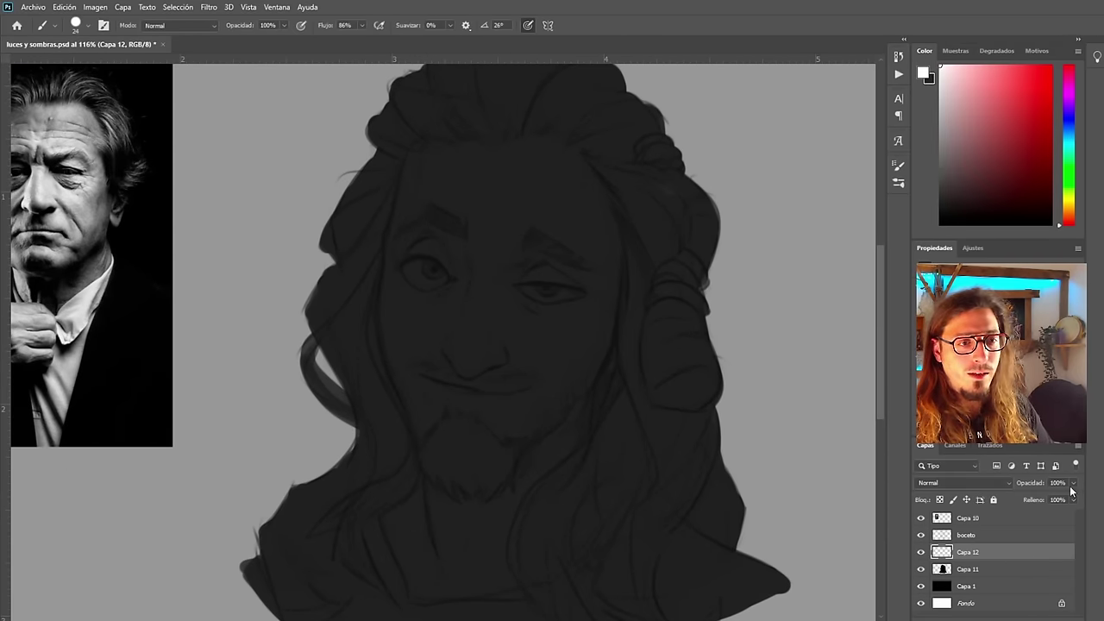
Try a white stroke across the face and compare opacities for Capa 12, including 21% and 100%
left_click_drag(1063, 495, 1030, 504)
mouse_move(585, 270)
left_mouse_down()
mouse_move(572, 382)
mouse_move(502, 380)
left_mouse_up()
key("ctrl+z")
left_click(1074, 484)
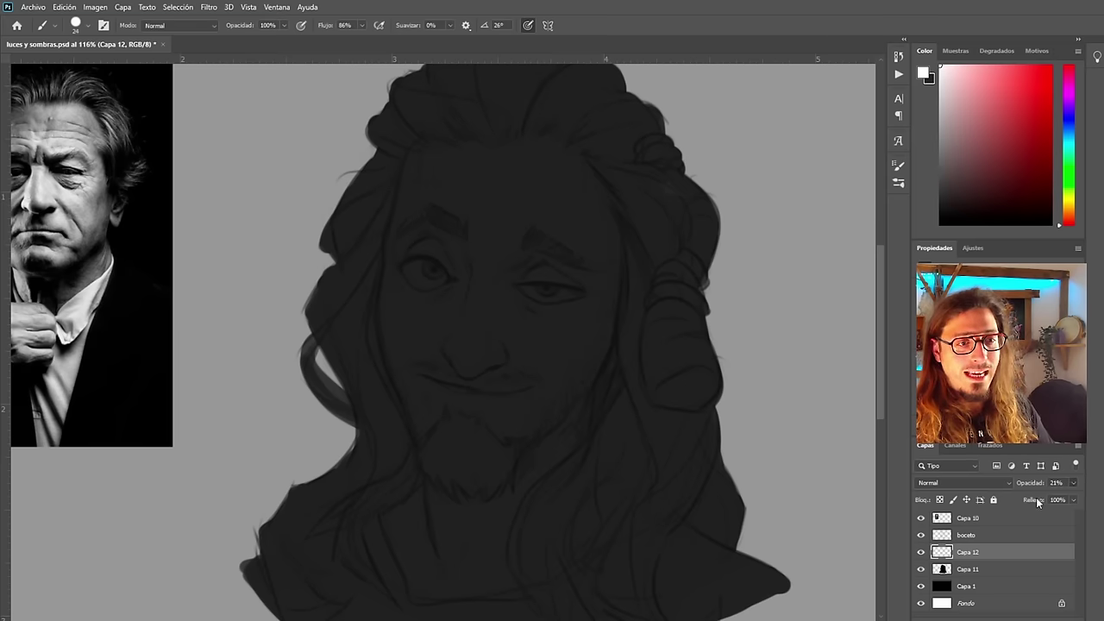
left_click_drag(1035, 503, 1083, 496)
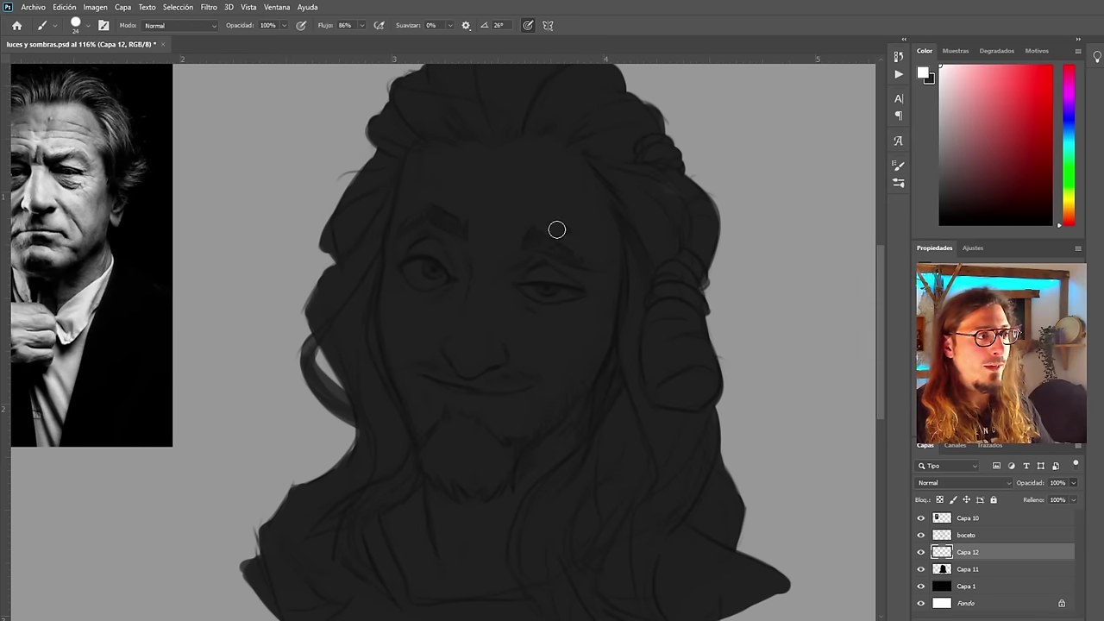
Set Capa 12's opacity to 9%, judging it with a white test patch on the forehead above the half-closed eye
left_click_drag(557, 180, 580, 243)
left_click_drag(570, 241, 539, 186)
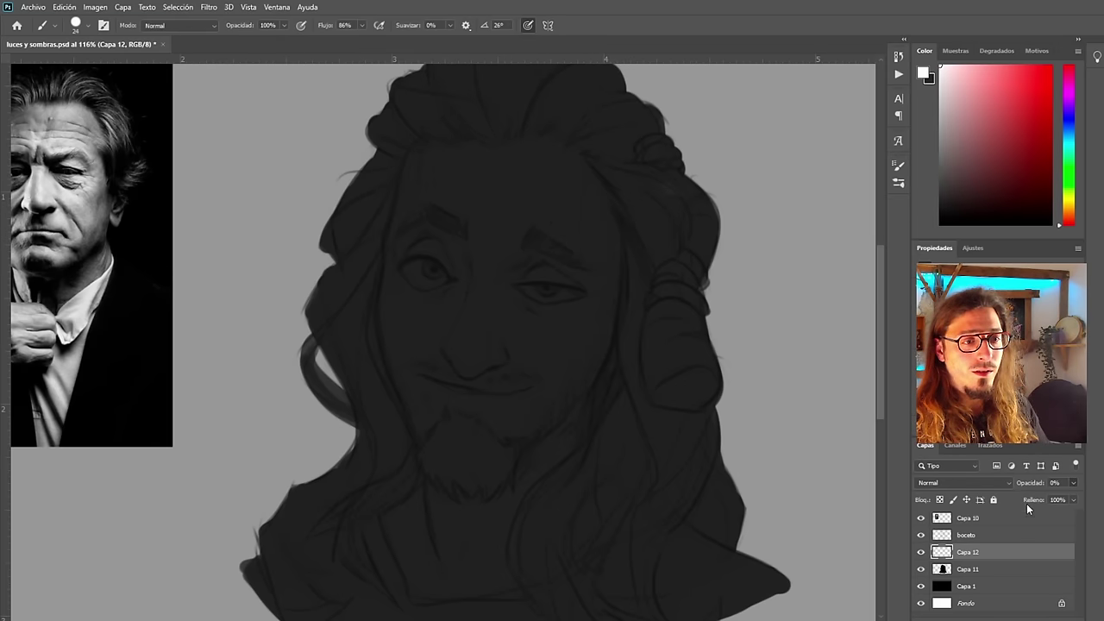
mouse_move(1019, 486)
left_mouse_down()
mouse_move(1031, 498)
mouse_move(1020, 500)
left_mouse_up()
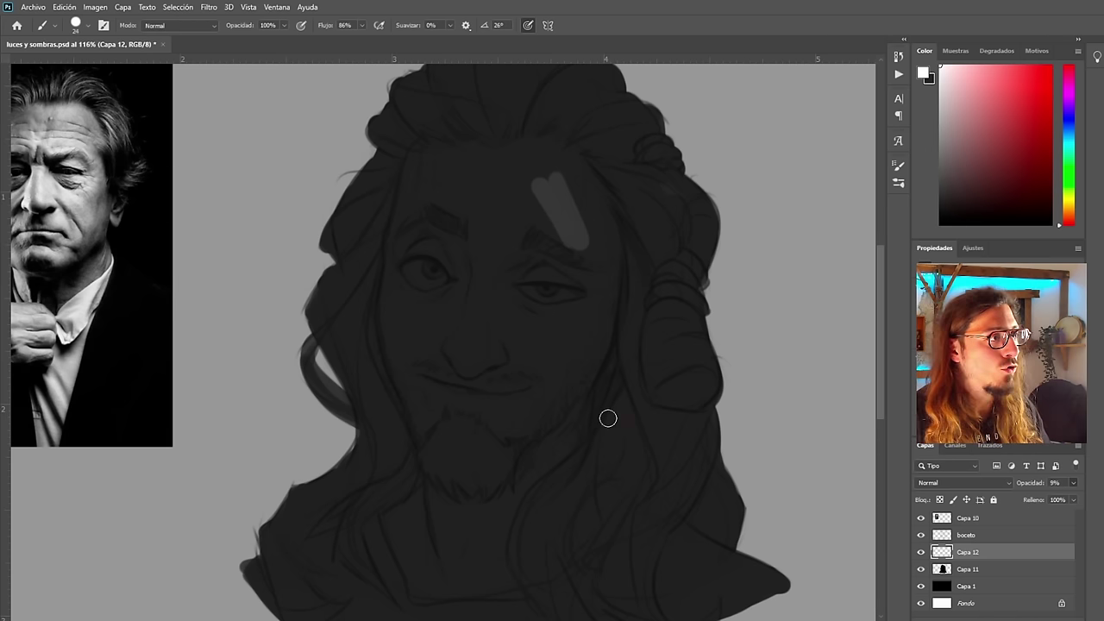
mouse_move(545, 181)
left_mouse_down()
mouse_move(572, 210)
mouse_move(539, 193)
left_mouse_up()
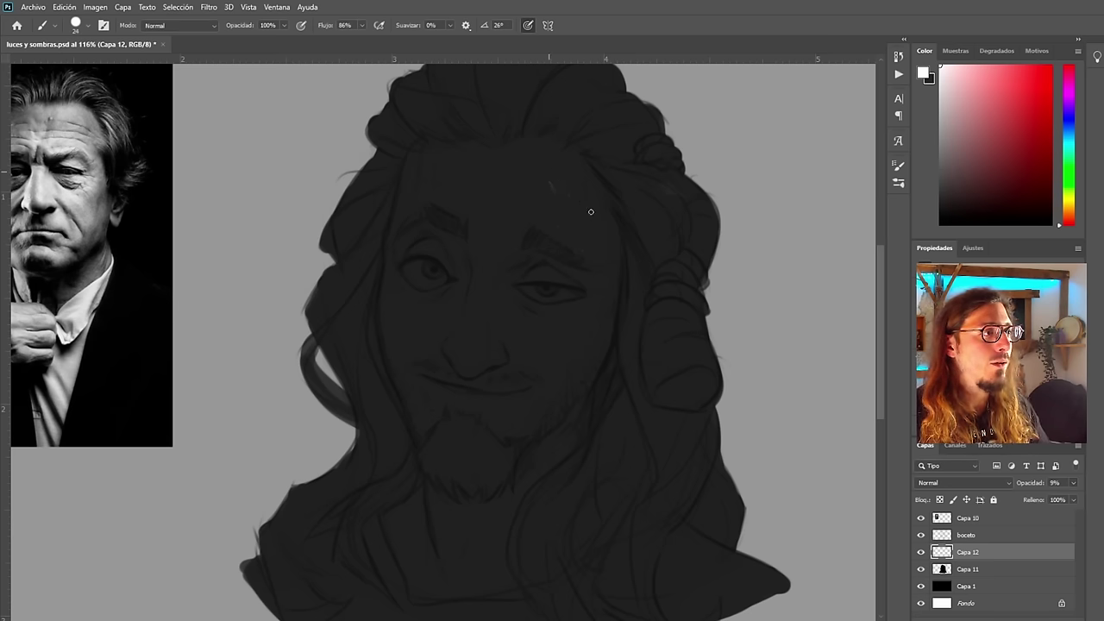
Examine the light and shadow areas on the reference portrait's face and compare them with the dark sketch
scroll(555, 332, "down", 1)
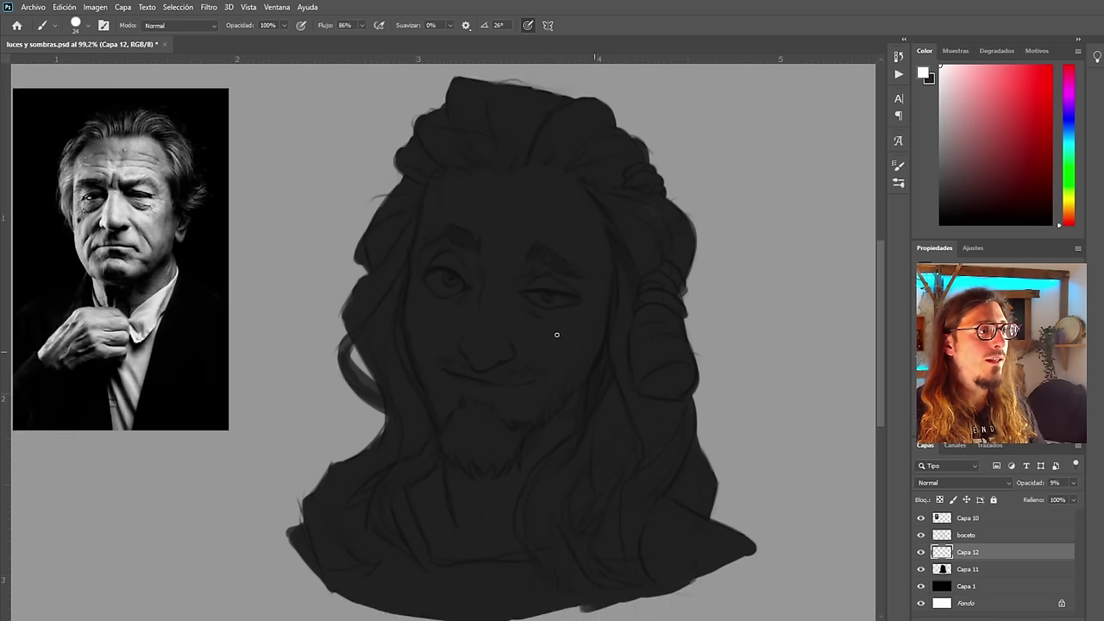
scroll(556, 335, "down", 1)
scroll(155, 297, "up", 2)
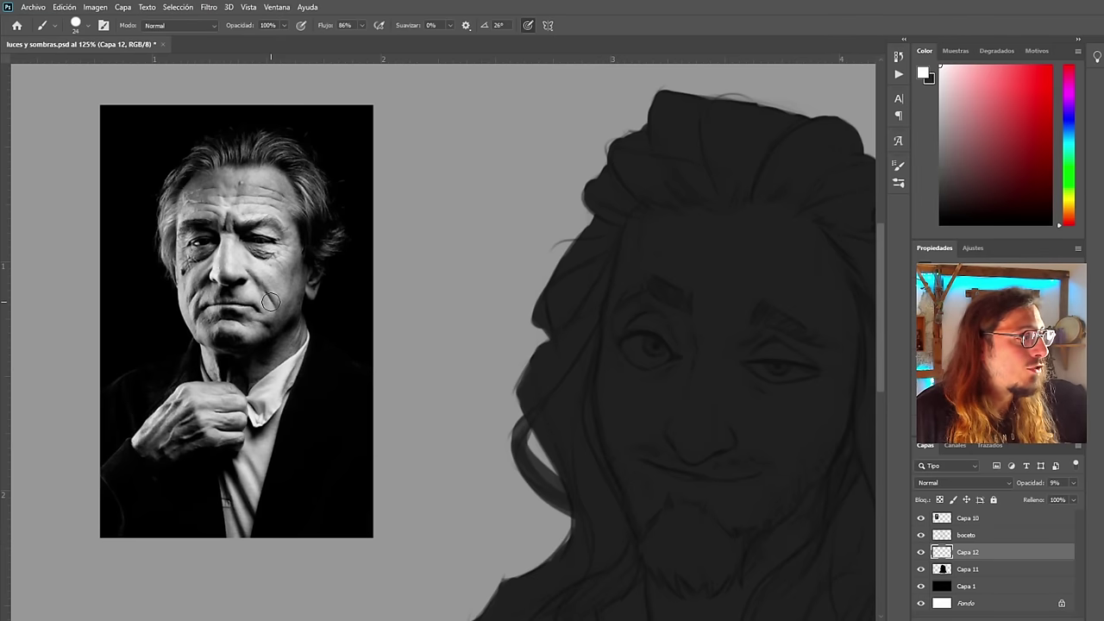
scroll(271, 302, "up", 6)
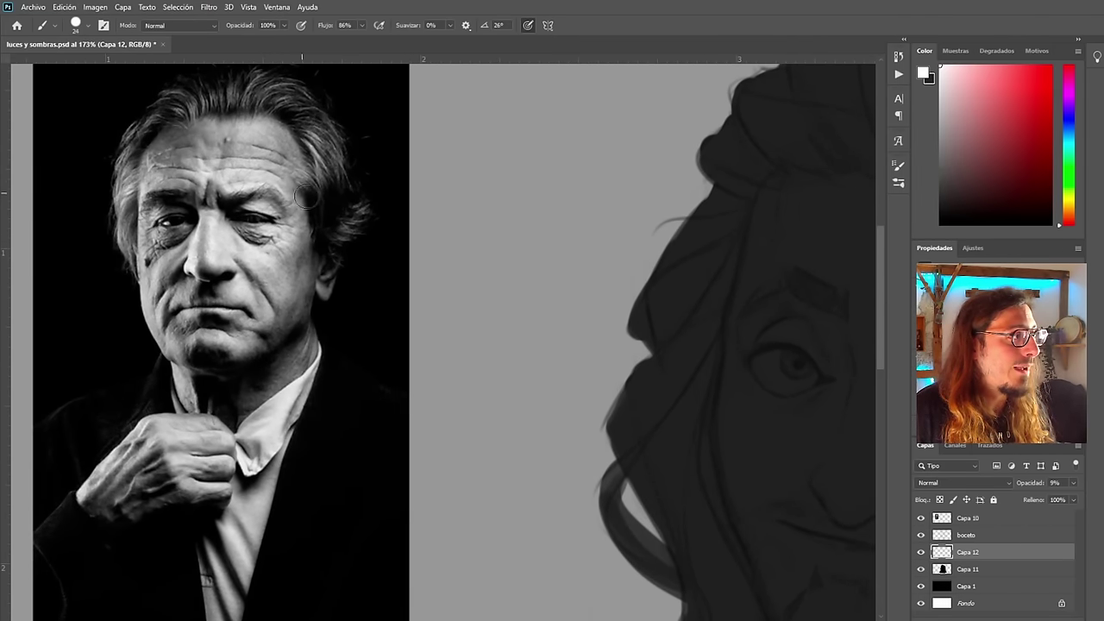
scroll(294, 206, "down", 3)
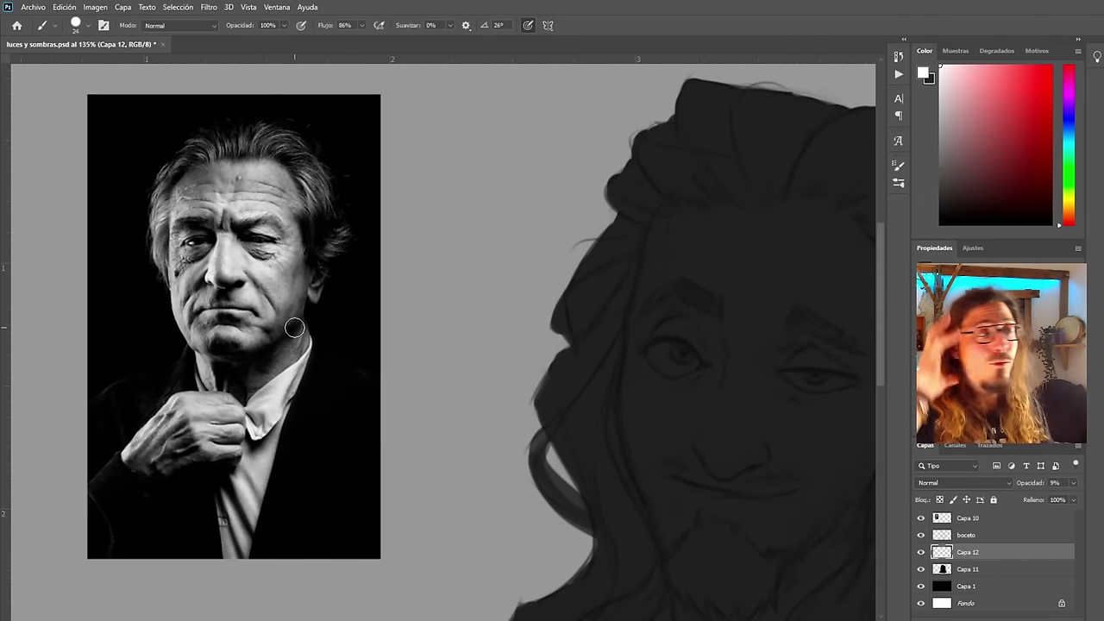
scroll(273, 284, "up", 3)
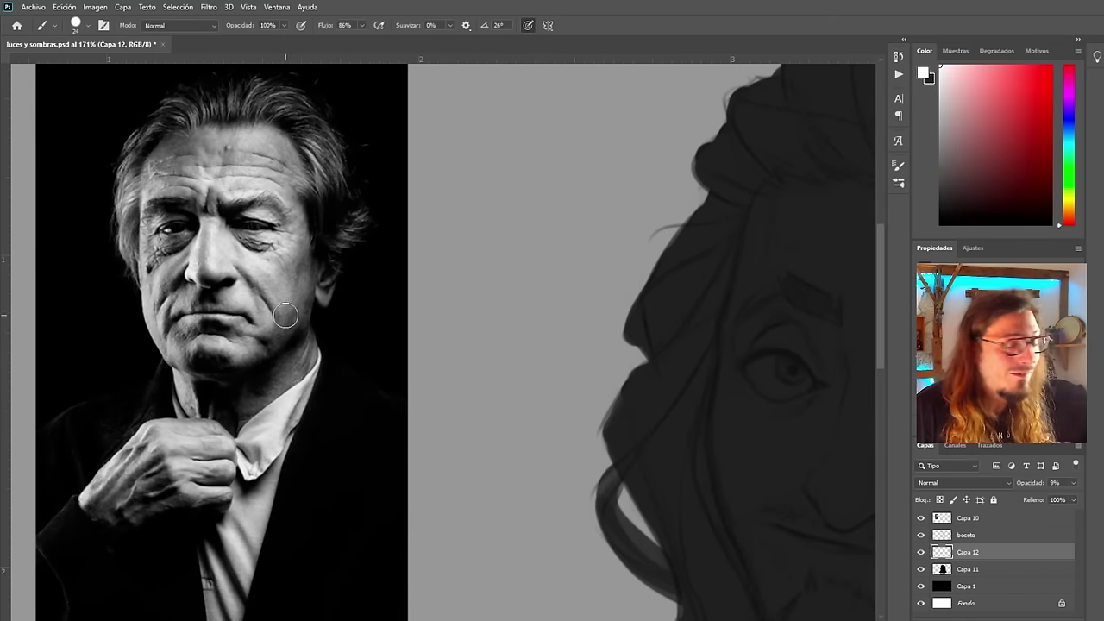
scroll(292, 330, "up", 1)
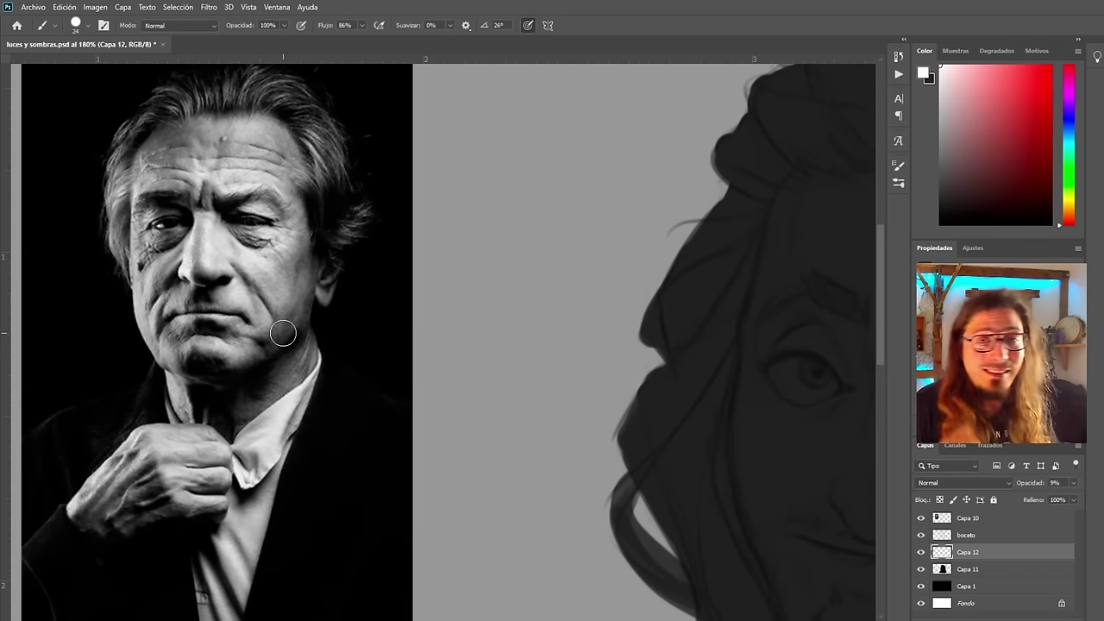
scroll(283, 334, "down", 3)
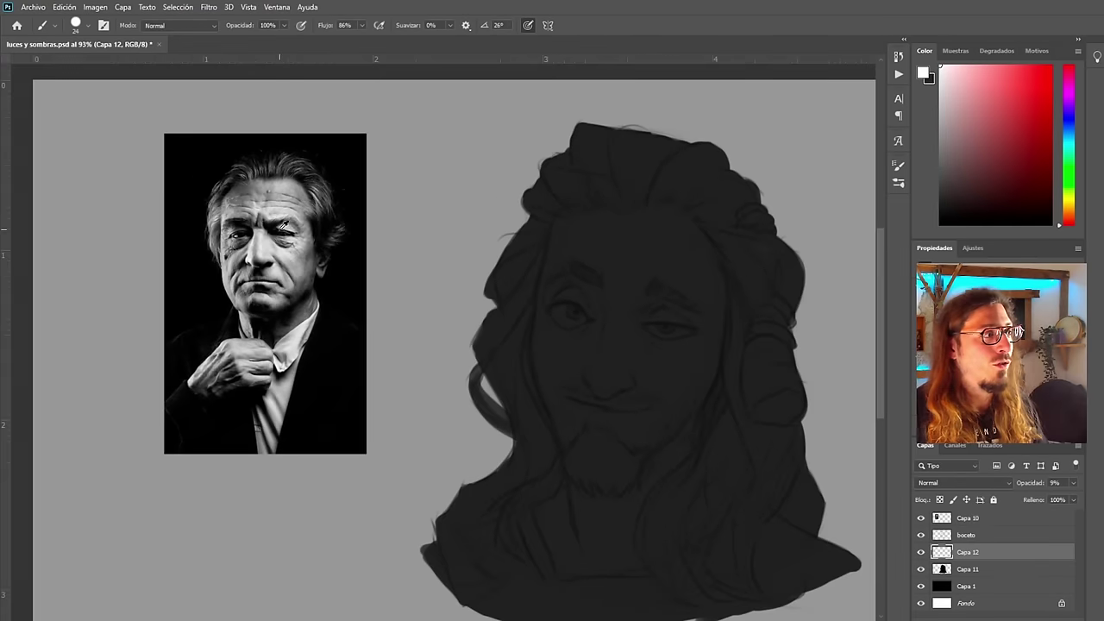
scroll(292, 210, "up", 2)
scroll(274, 289, "up", 2)
scroll(233, 328, "down", 1)
scroll(184, 335, "down", 1)
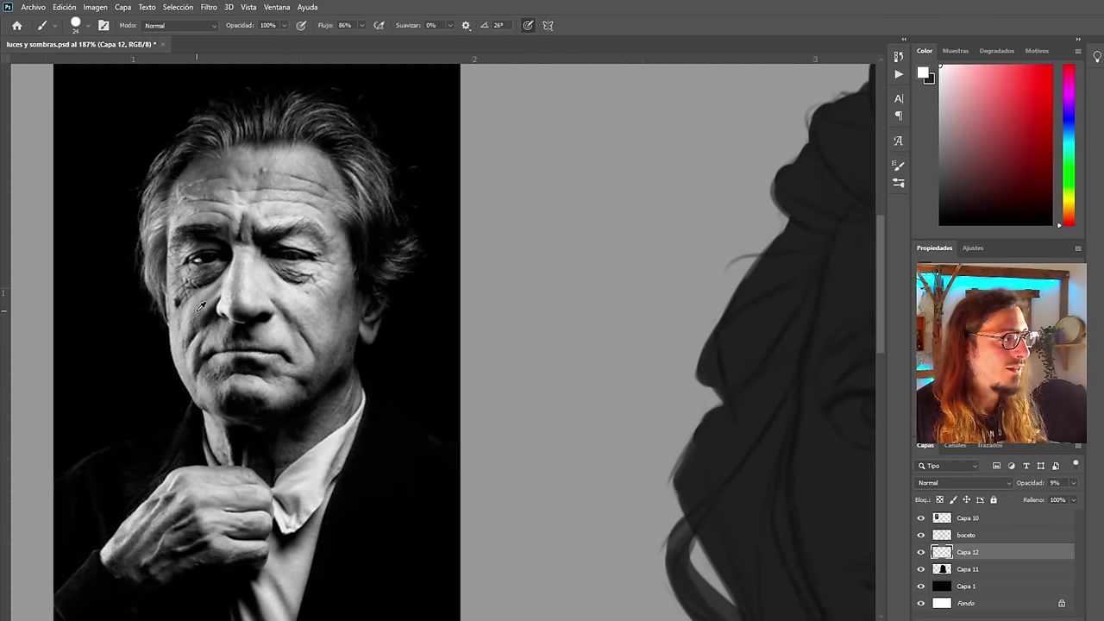
scroll(205, 305, "up", 1)
scroll(275, 282, "down", 5)
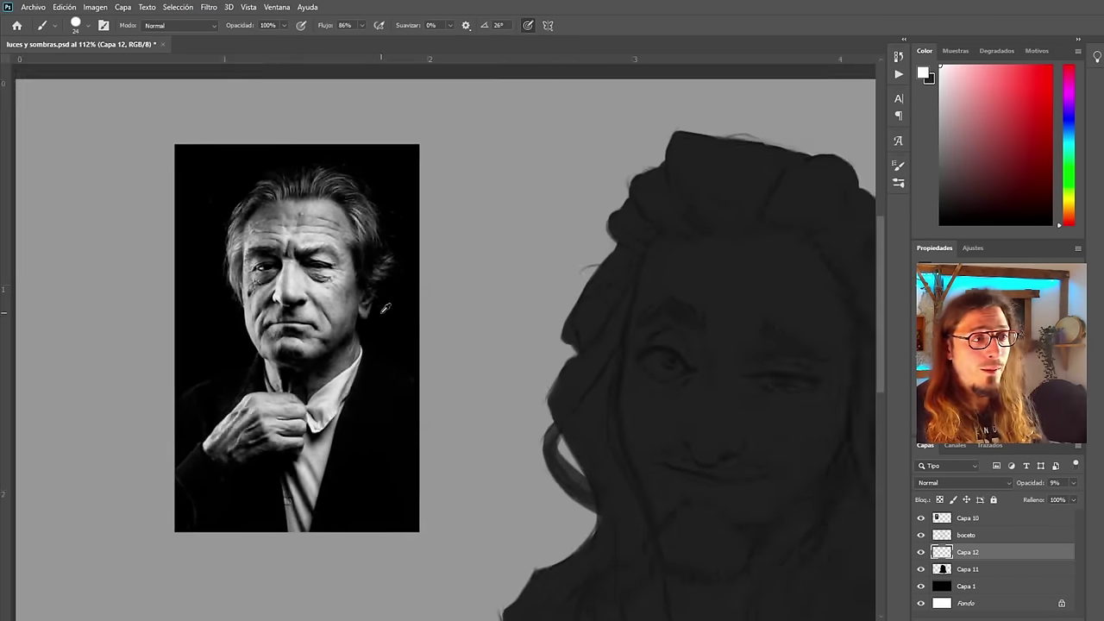
scroll(331, 310, "up", 1)
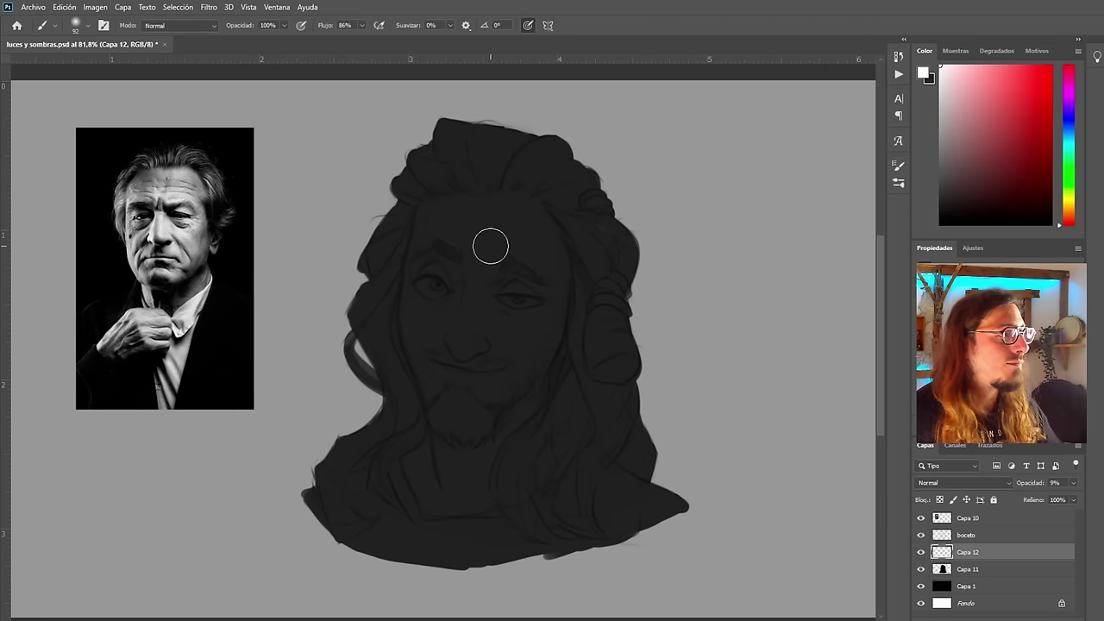
Try a soft white brush stroke at size 106 down the sketched face
left_click_drag(625, 273, 630, 270)
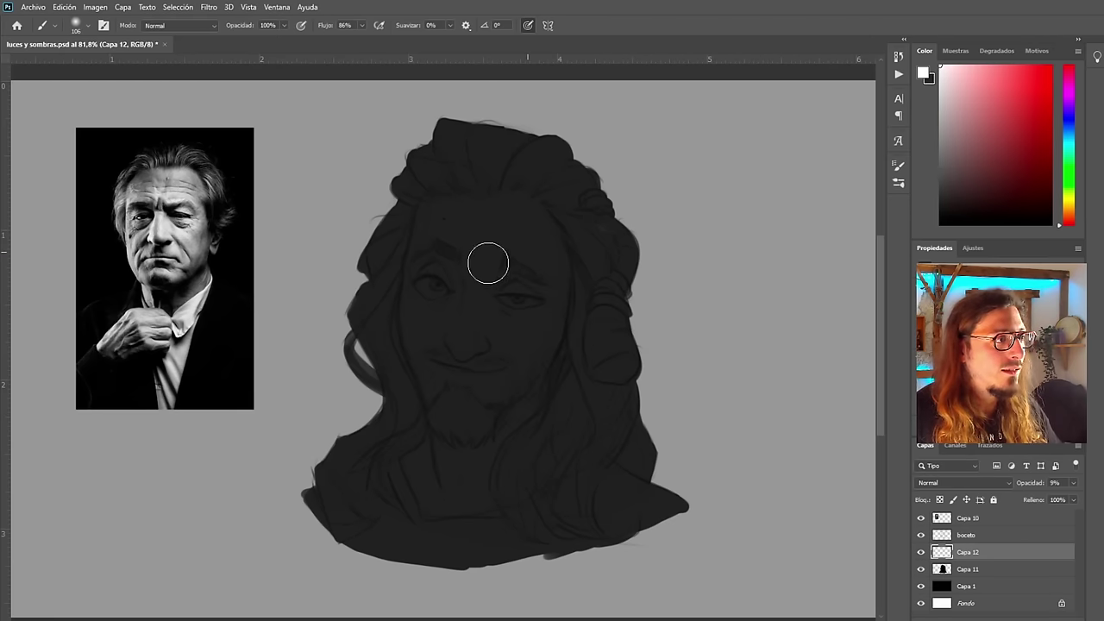
left_click_drag(508, 186, 503, 341)
key("ctrl+z")
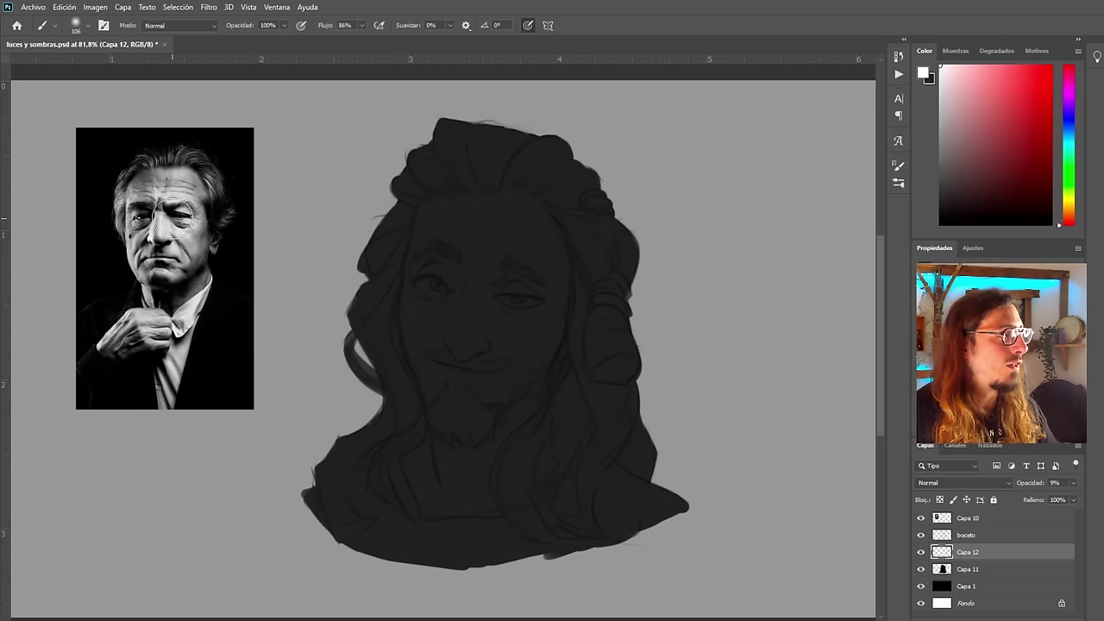
Recheck the reference portrait's lighting and try a size 134 soft white stroke from the forehead down to the chin
scroll(157, 222, "up", 5)
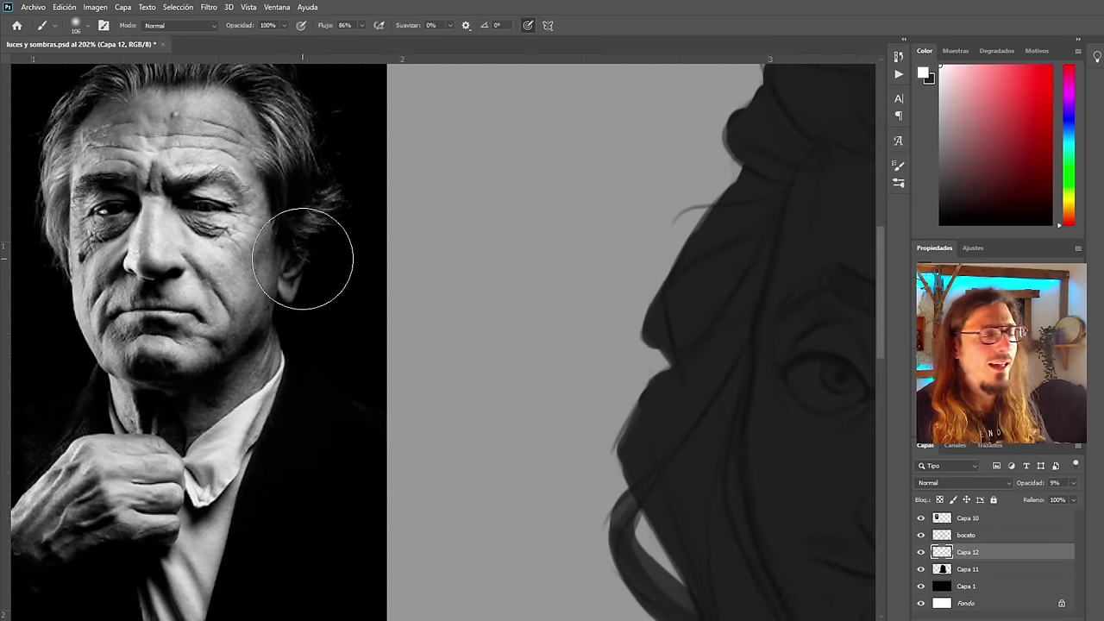
scroll(293, 198, "down", 1)
scroll(298, 211, "down", 5)
scroll(580, 206, "up", 2)
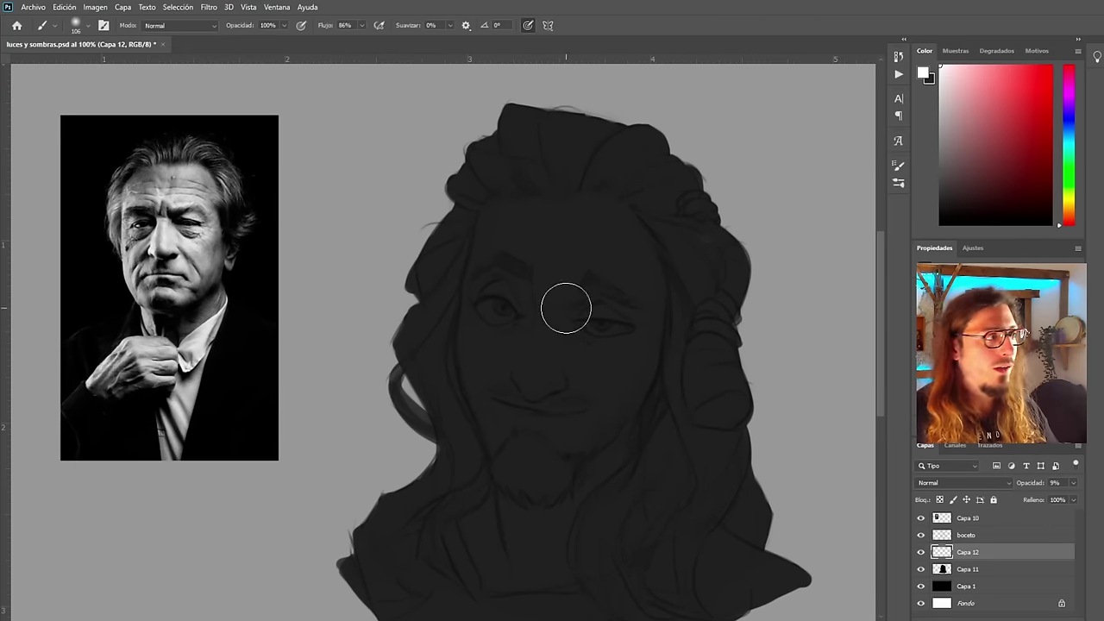
scroll(481, 341, "down", 1)
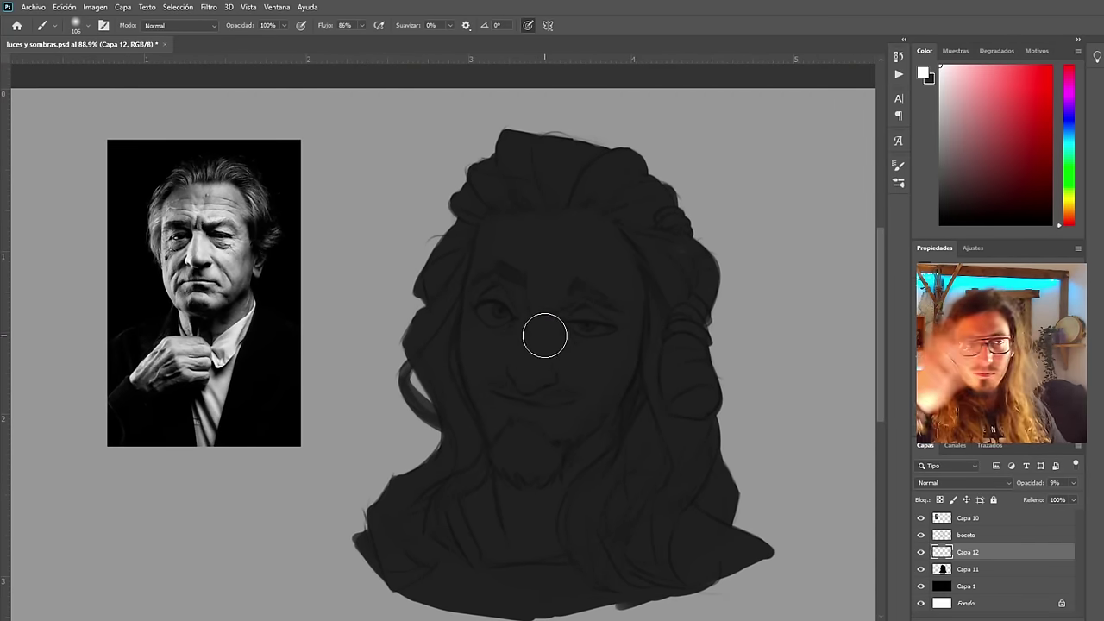
left_click_drag(689, 290, 701, 295)
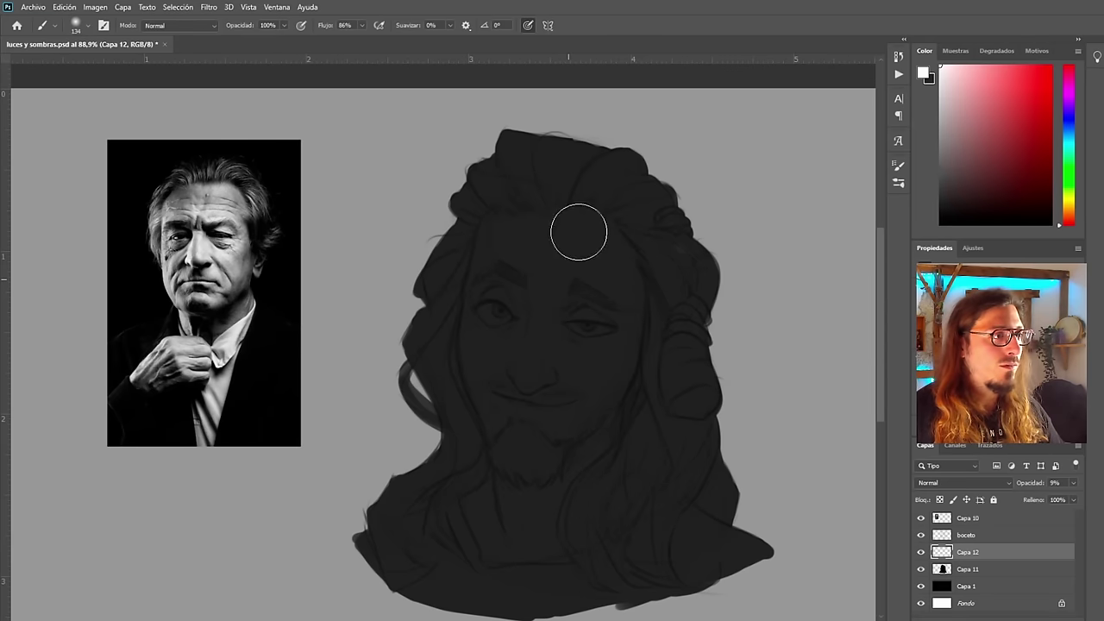
left_click_drag(579, 232, 571, 459)
key("ctrl+z")
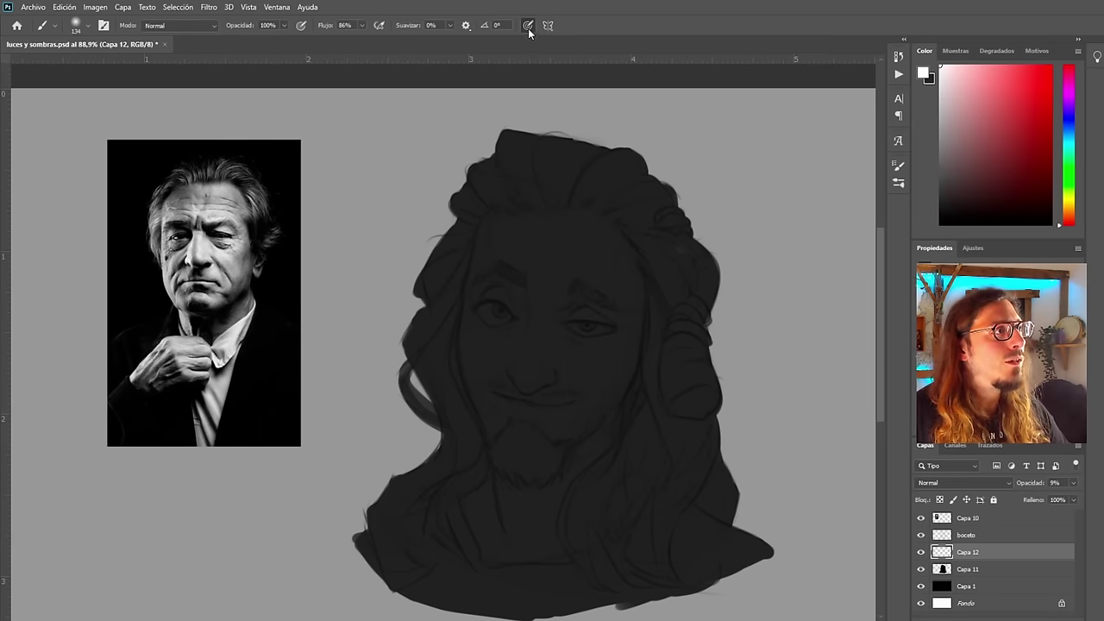
Turn off pen pressure for brush size and test soft white light over the half-closed eye's side of the face
mouse_move(595, 235)
left_mouse_down()
mouse_move(599, 301)
mouse_move(555, 384)
left_mouse_up()
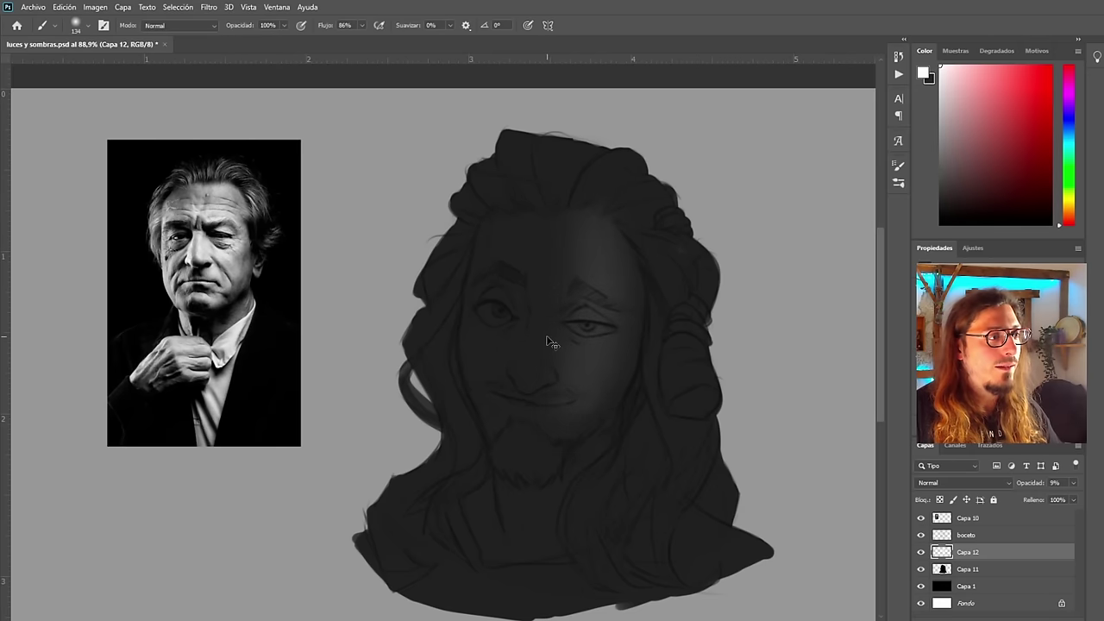
key("ctrl+z")
left_click_drag(611, 288, 588, 245)
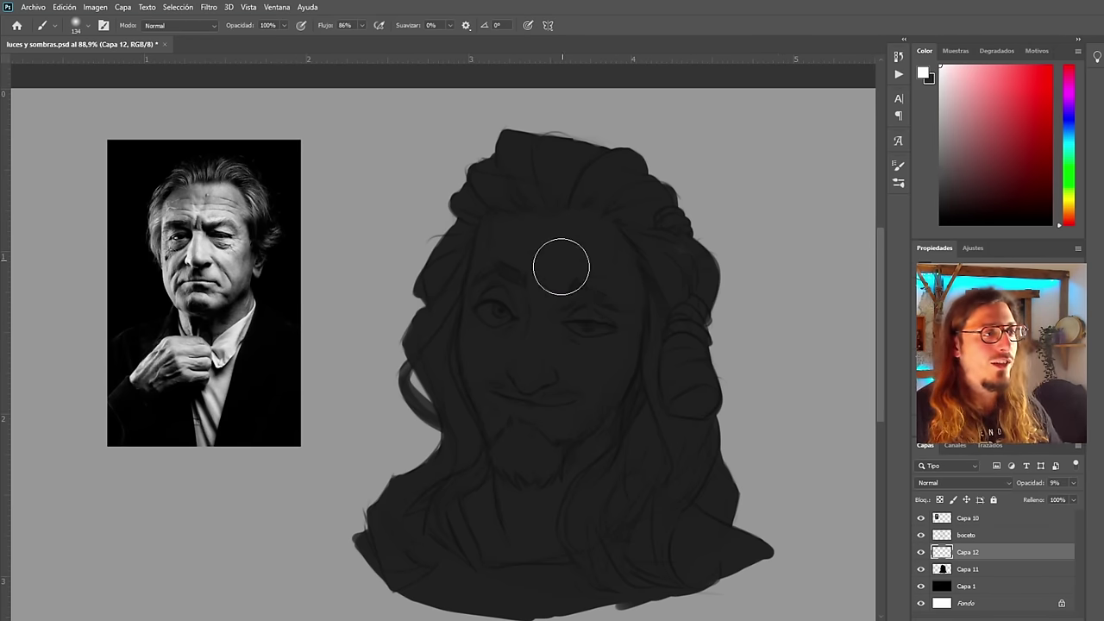
Try lighting the half-closed eye's side of the face with a soft white brush at size 153
scroll(602, 229, "down", 5)
scroll(495, 314, "up", 3)
mouse_move(600, 289)
left_mouse_down()
mouse_move(635, 289)
mouse_move(545, 274)
left_mouse_up()
mouse_move(492, 231)
left_mouse_down()
mouse_move(527, 246)
mouse_move(497, 371)
left_mouse_up()
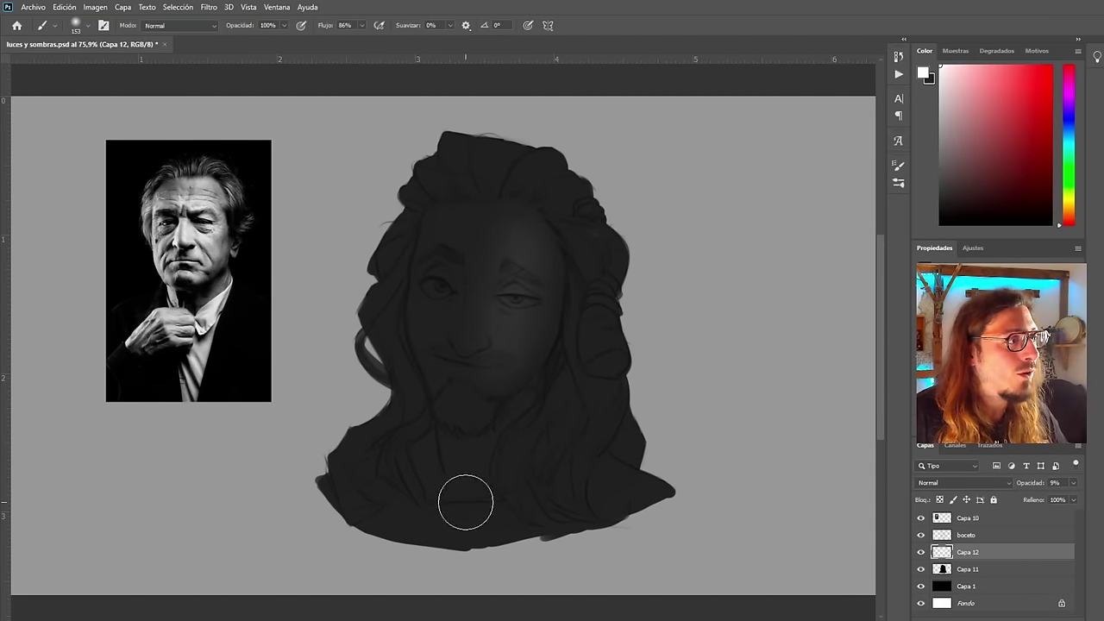
key("ctrl+z")
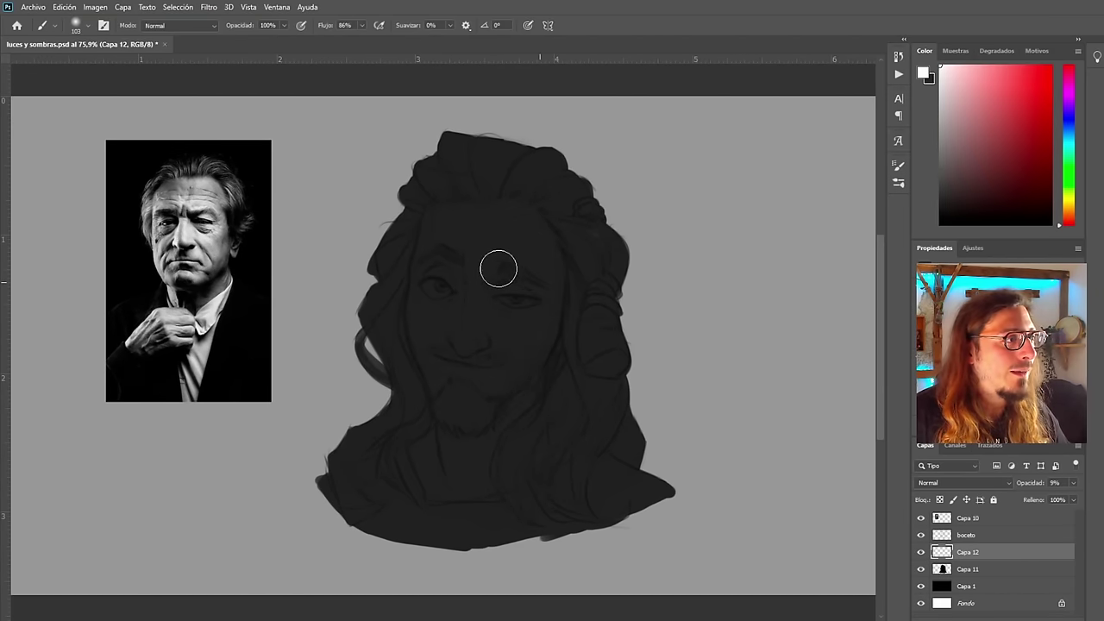
Paint soft white light down the half-closed eye's side of the face, from forehead to mouth, with a size 103 brush
mouse_move(510, 204)
left_mouse_down()
mouse_move(481, 415)
mouse_move(506, 264)
mouse_move(507, 339)
mouse_move(503, 277)
mouse_move(486, 363)
mouse_move(530, 256)
mouse_move(474, 393)
left_mouse_up()
key("ctrl+z")
key("ctrl+z")
left_click_drag(530, 255, 472, 390)
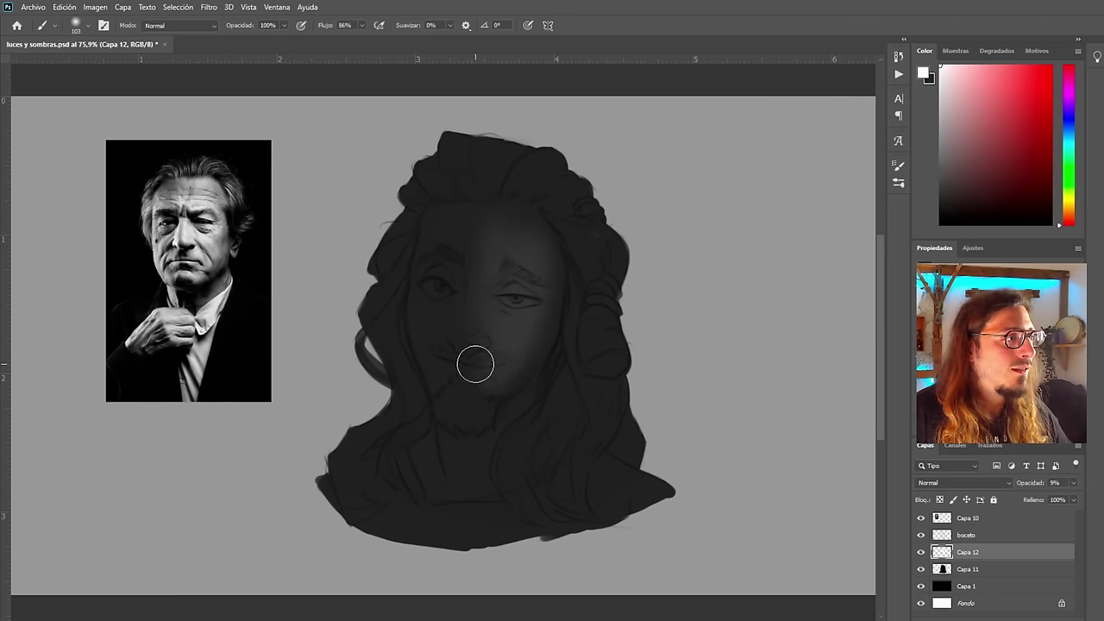
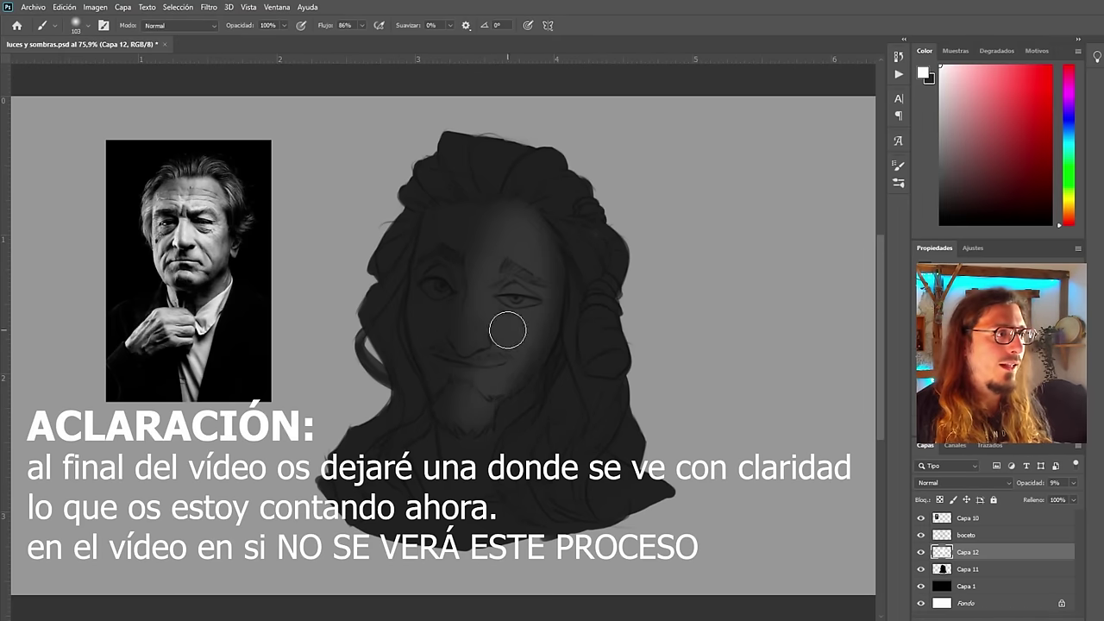
Paint soft white light over the hair above the forehead and along the lit side of the head
scroll(535, 239, "up", 4)
scroll(453, 293, "down", 1)
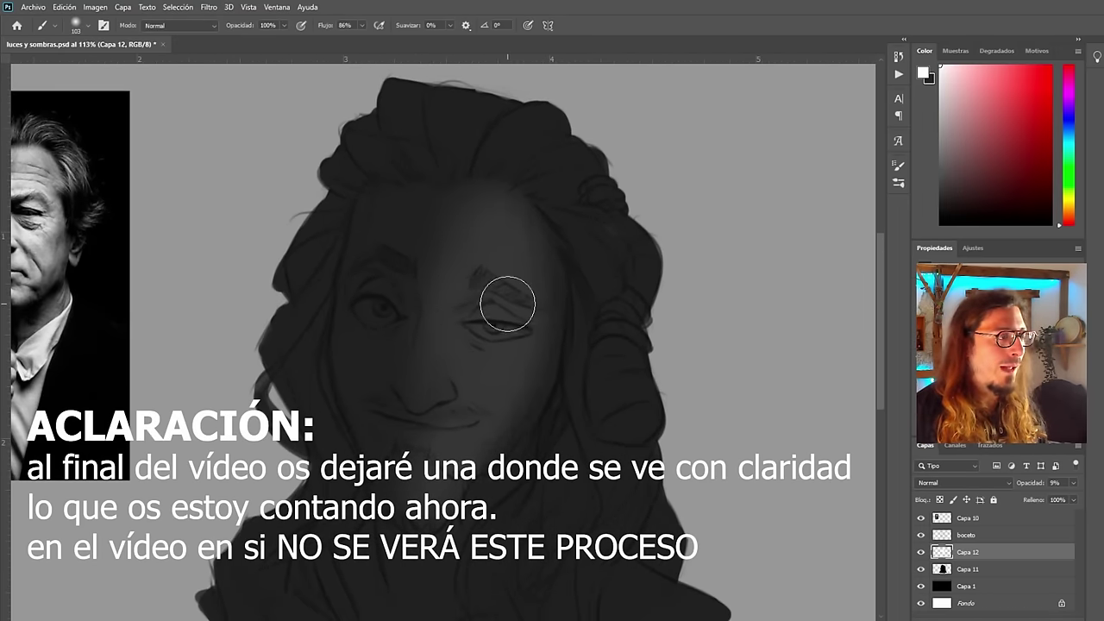
scroll(506, 303, "down", 3)
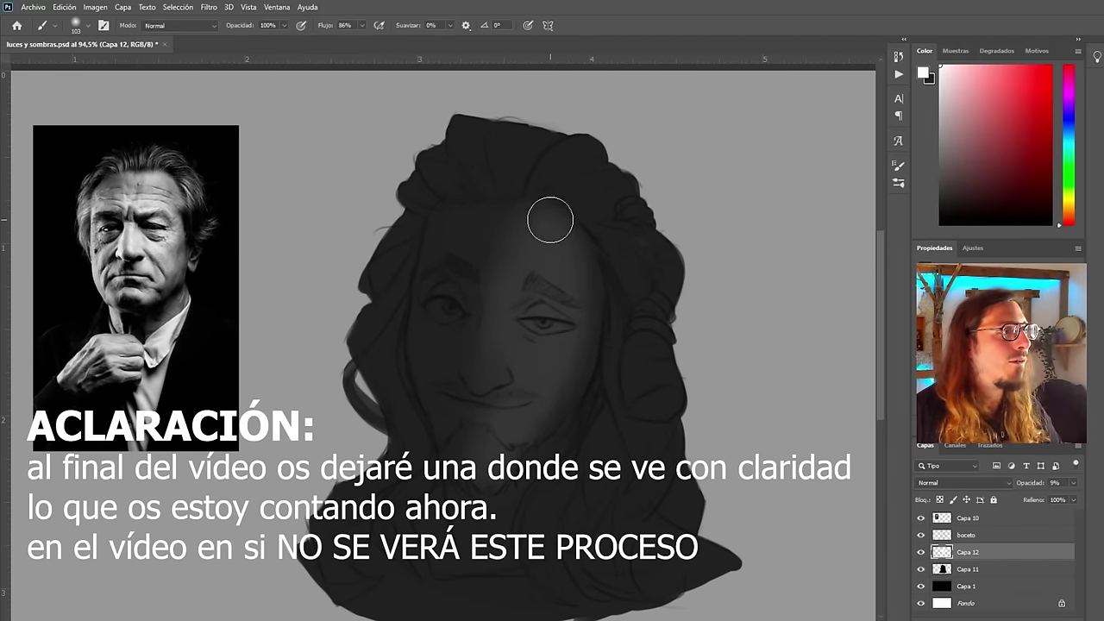
left_click_drag(572, 158, 640, 239)
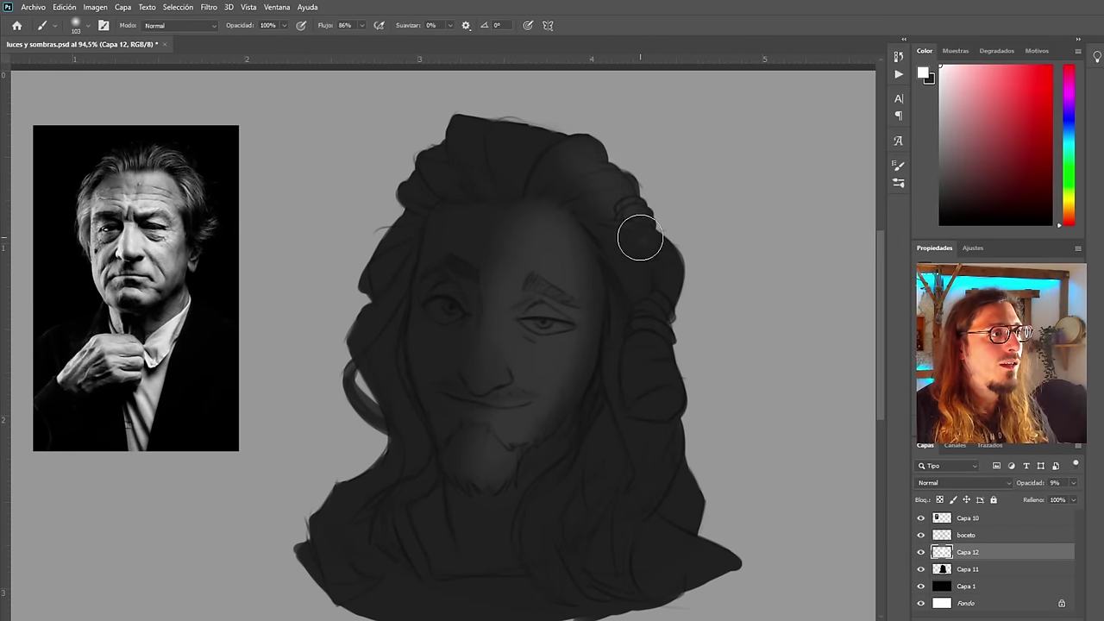
mouse_move(509, 162)
left_mouse_down()
mouse_move(574, 177)
mouse_move(542, 154)
mouse_move(612, 192)
left_mouse_up()
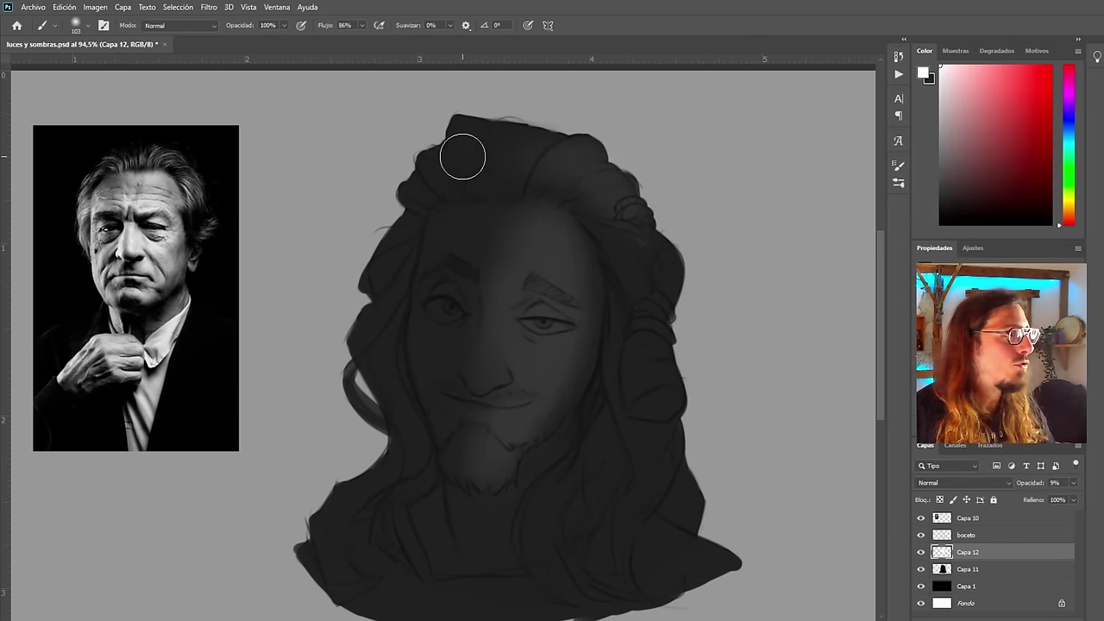
Paint soft white light down the hair on the lit side of the head, from the tied section to the lower waves
left_click_drag(648, 356, 659, 436)
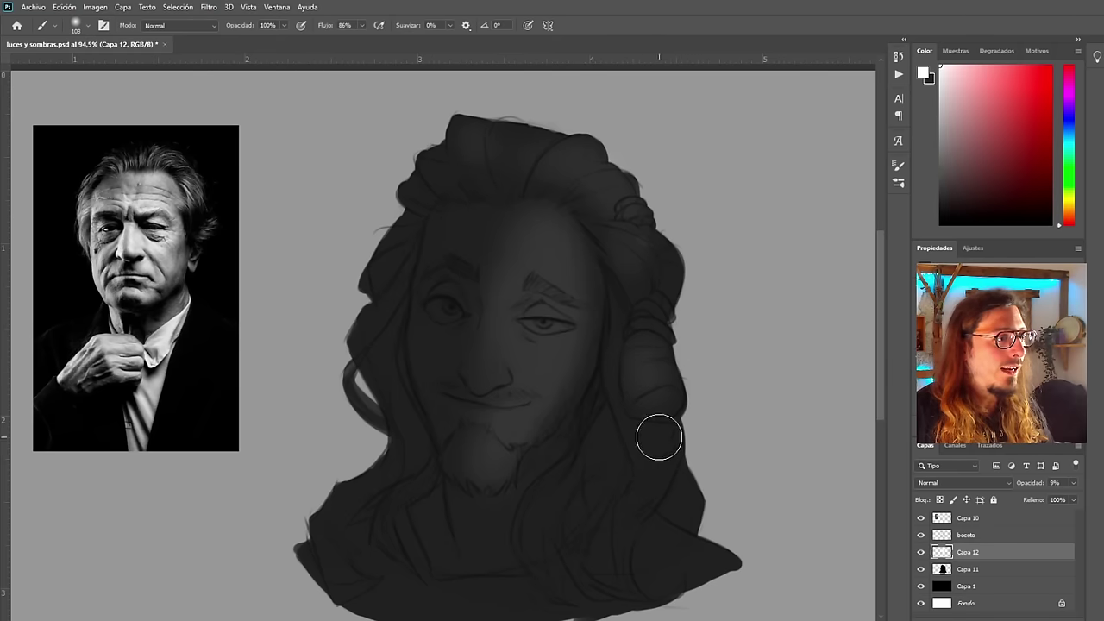
mouse_move(646, 370)
left_mouse_down()
mouse_move(632, 400)
mouse_move(668, 442)
left_mouse_up()
mouse_move(631, 514)
left_mouse_down()
mouse_move(595, 571)
mouse_move(618, 495)
mouse_move(563, 575)
mouse_move(611, 483)
mouse_move(578, 483)
mouse_move(552, 502)
mouse_move(604, 519)
mouse_move(603, 568)
left_mouse_up()
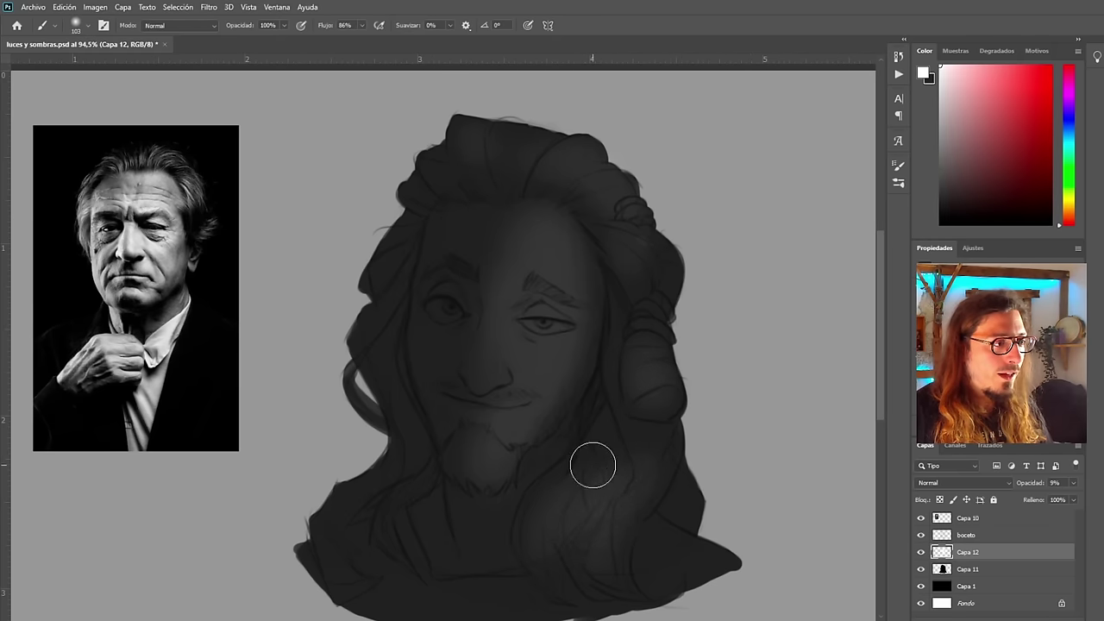
scroll(461, 400, "down", 3)
scroll(404, 366, "up", 2)
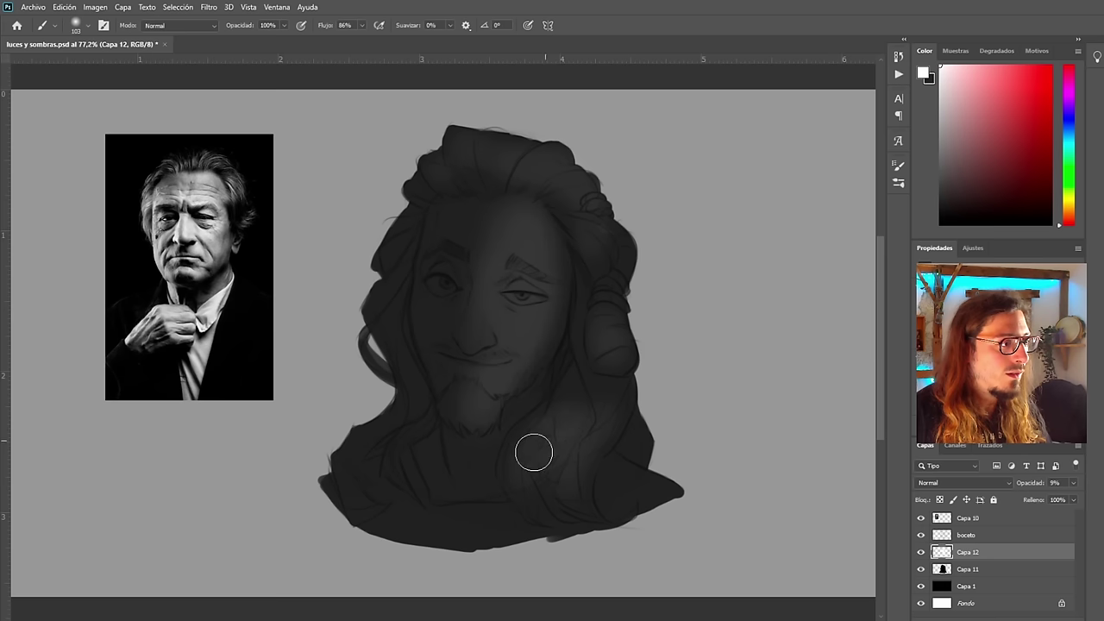
Paint soft white light over the lit-side shoulder and across the lower chest of the bust
left_click_drag(622, 483, 637, 485)
left_click_drag(497, 535, 476, 526)
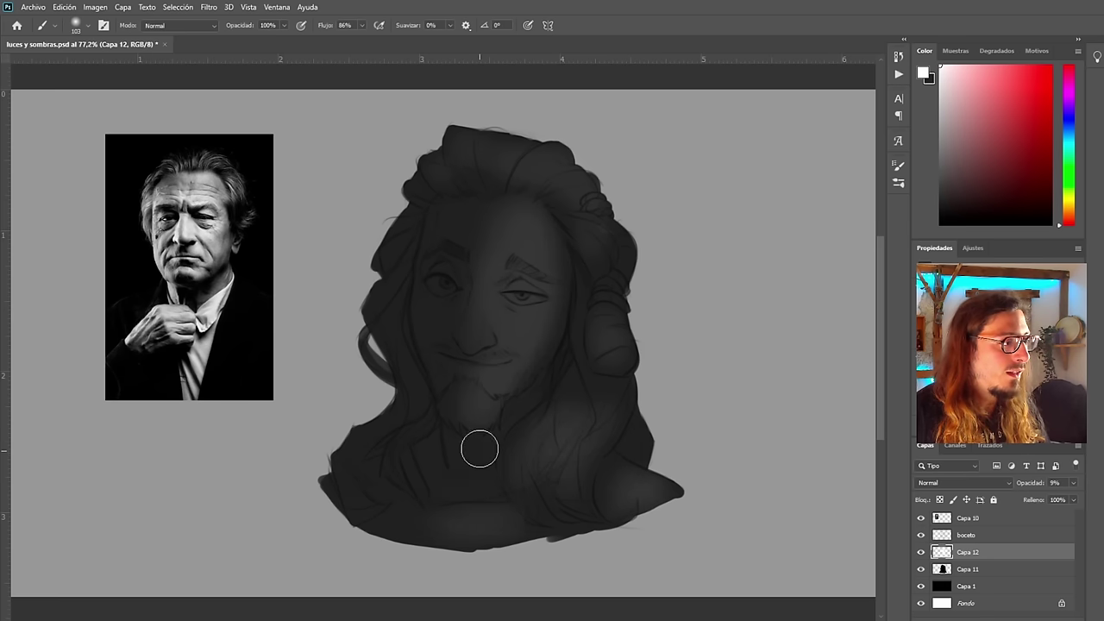
scroll(449, 518, "down", 8)
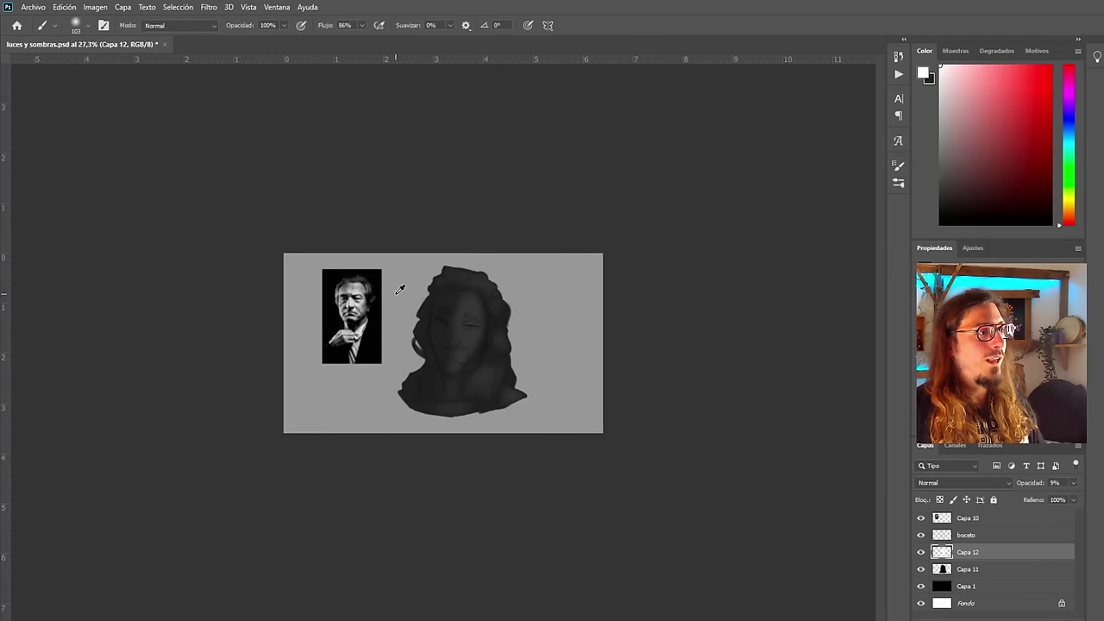
scroll(400, 289, "up", 5)
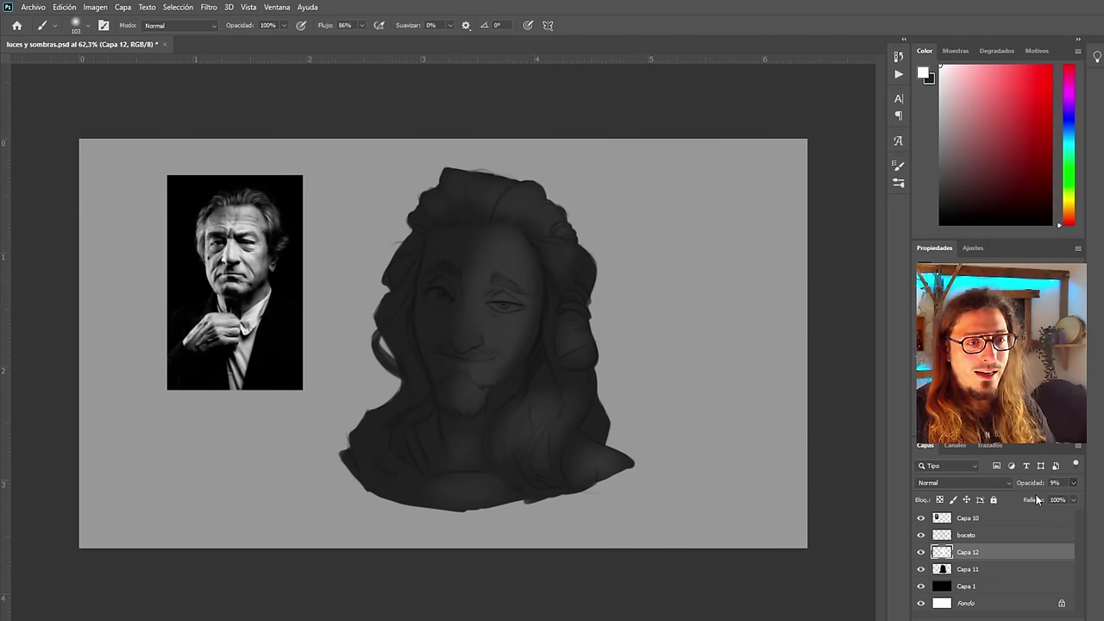
Set the opacity of the light layer Capa 12 to 7%
left_click_drag(1036, 495, 1023, 501)
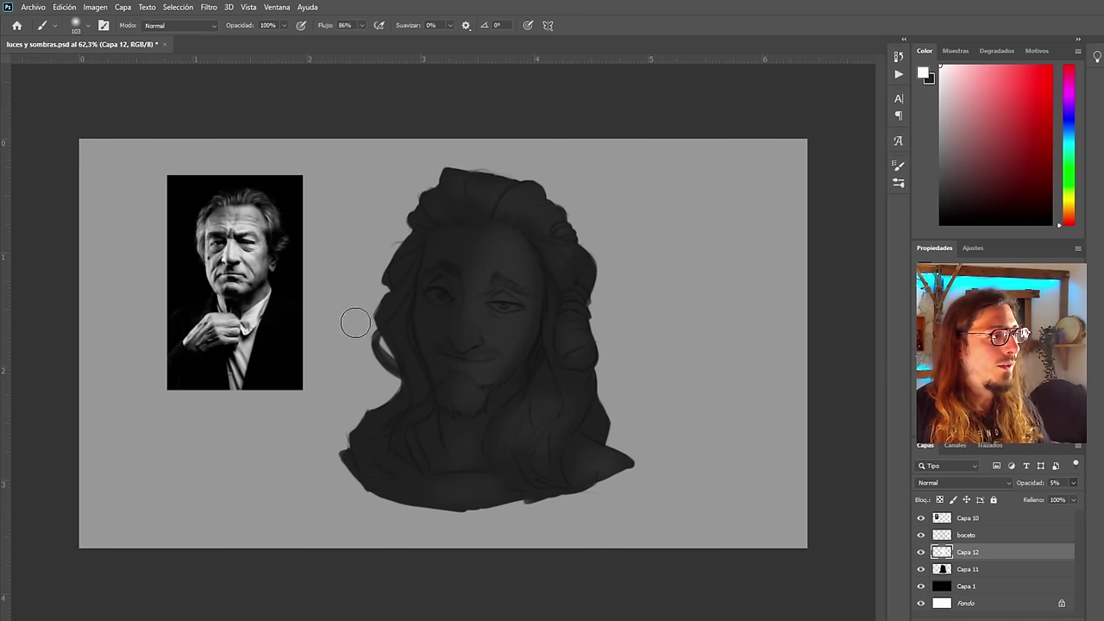
left_click_drag(402, 297, 451, 304)
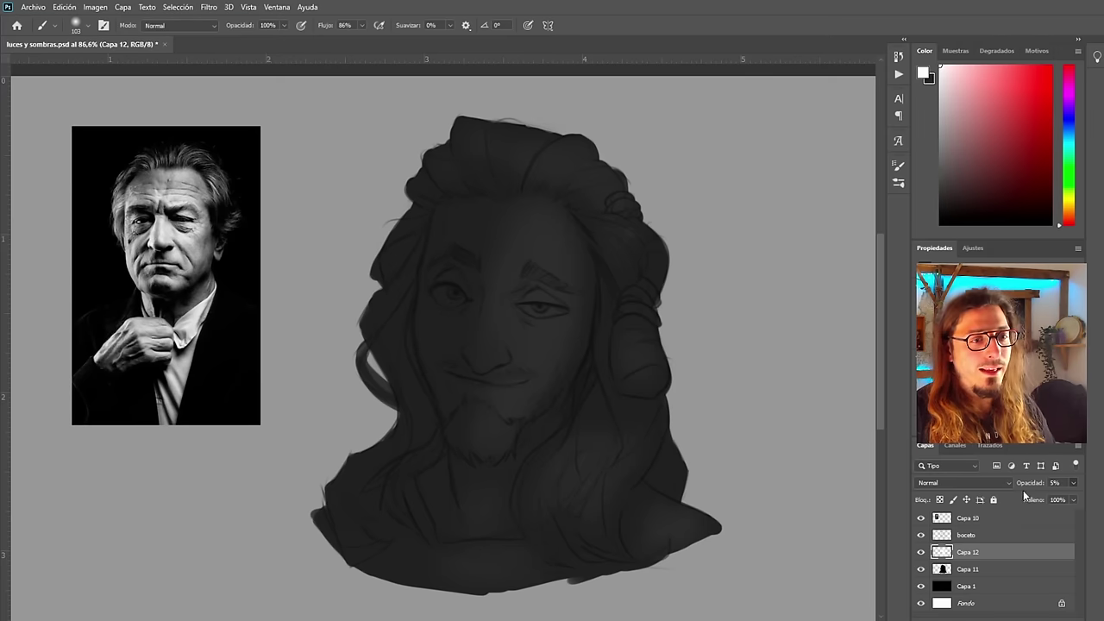
left_click_drag(1022, 498, 1025, 500)
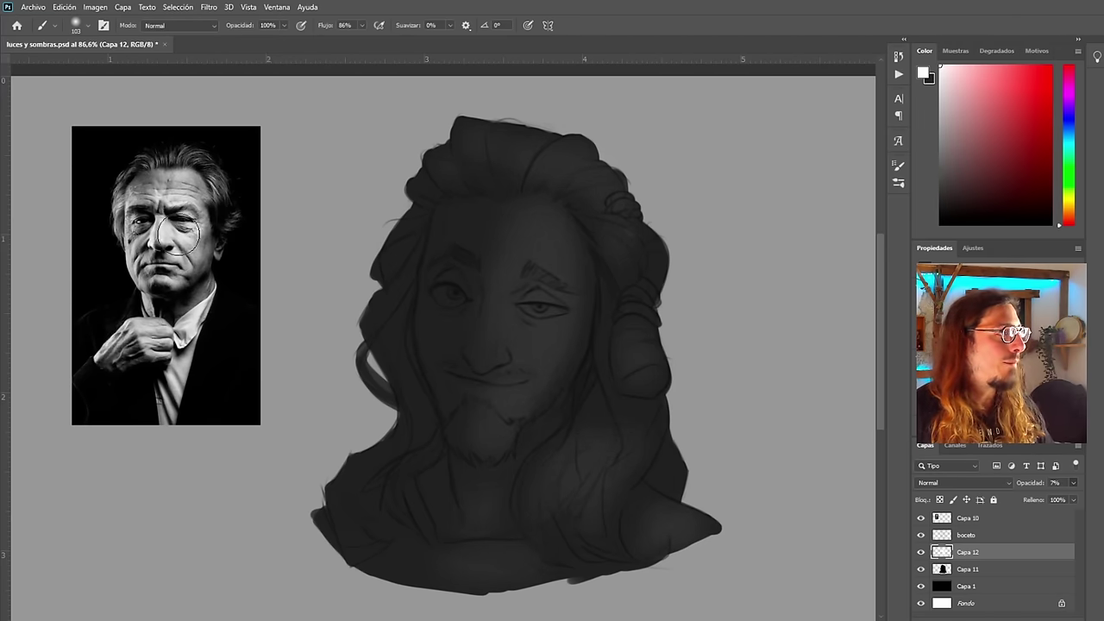
Erase light around the half-closed eye's brow and socket and over the beard with a size 23 soft eraser
key("e")
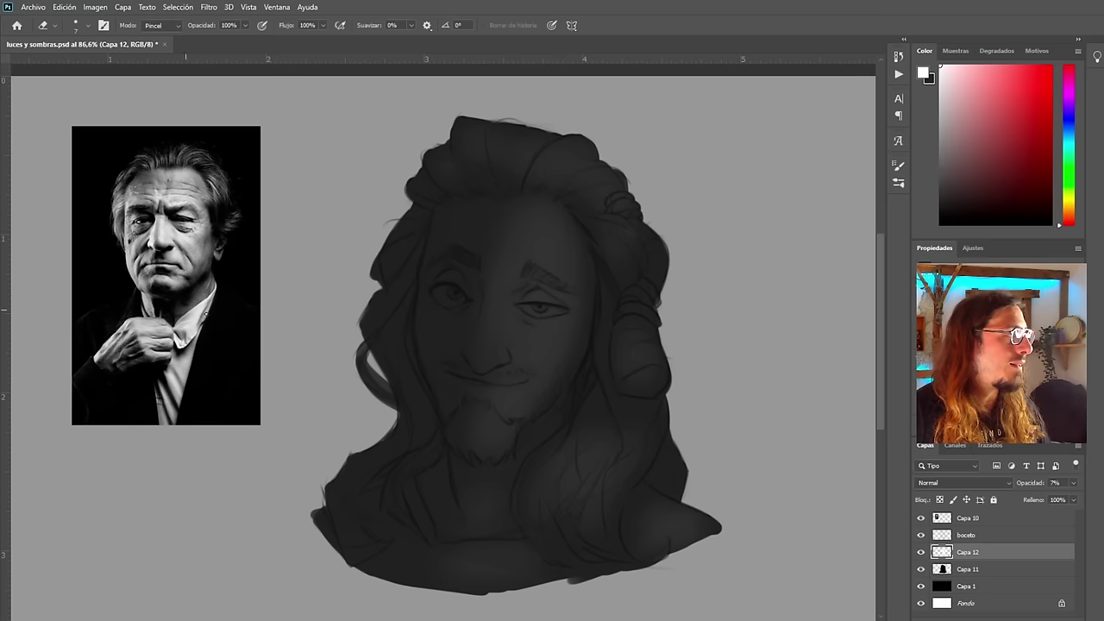
left_click(605, 331)
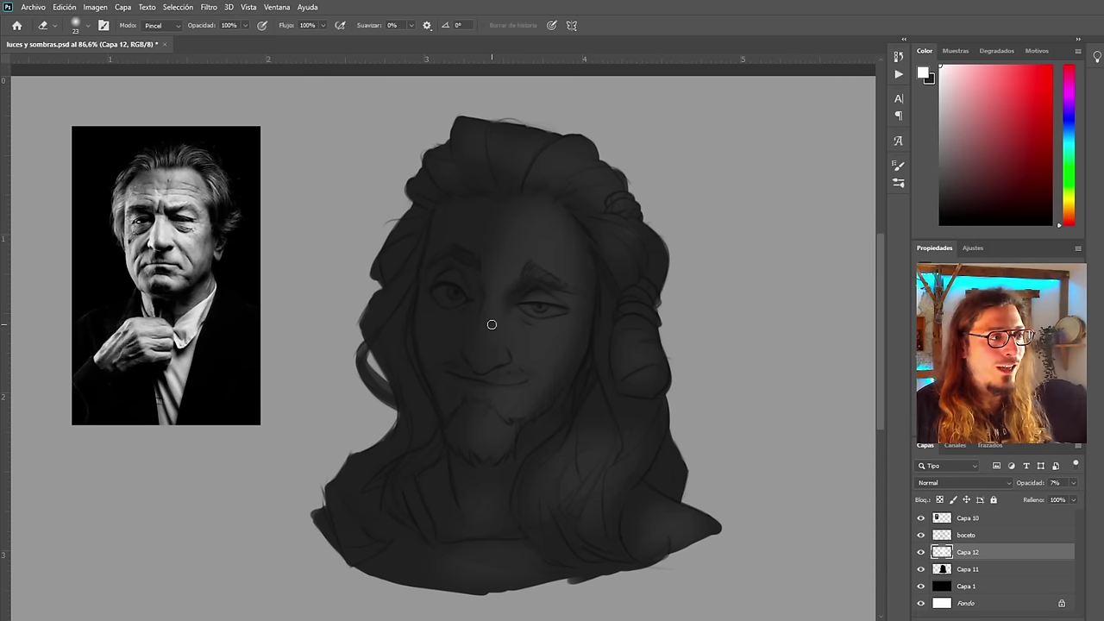
scroll(481, 346, "down", 5)
scroll(440, 321, "up", 5)
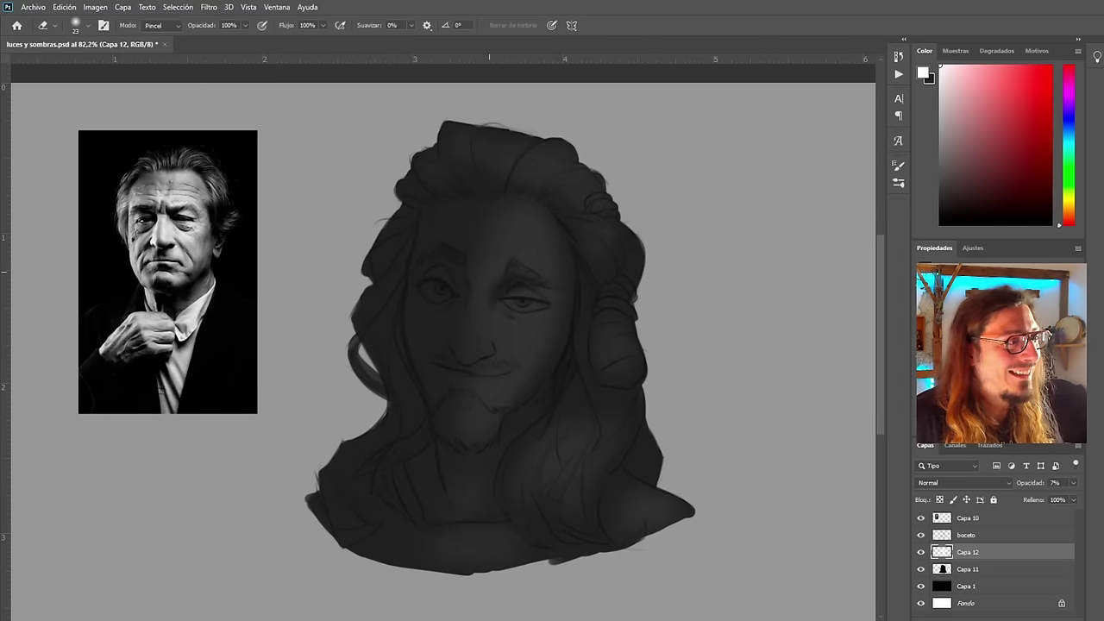
scroll(529, 287, "up", 1)
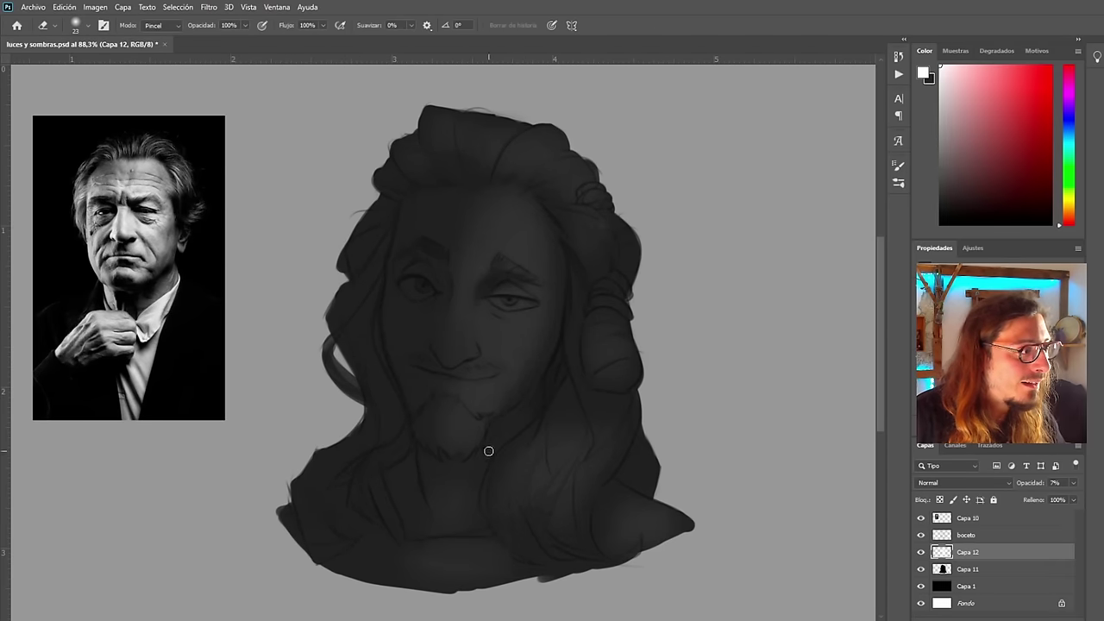
scroll(387, 364, "up", 2)
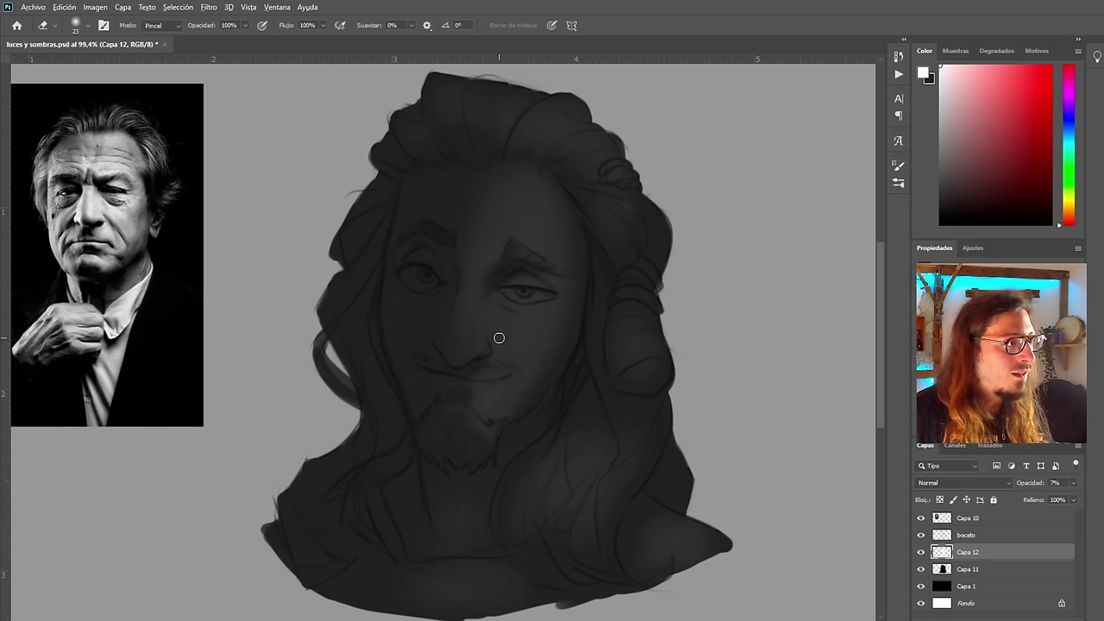
Erase light along the sides of the neck and around the nose and beard to deepen their shadows
left_click_drag(498, 337, 373, 411)
scroll(373, 412, "up", 1)
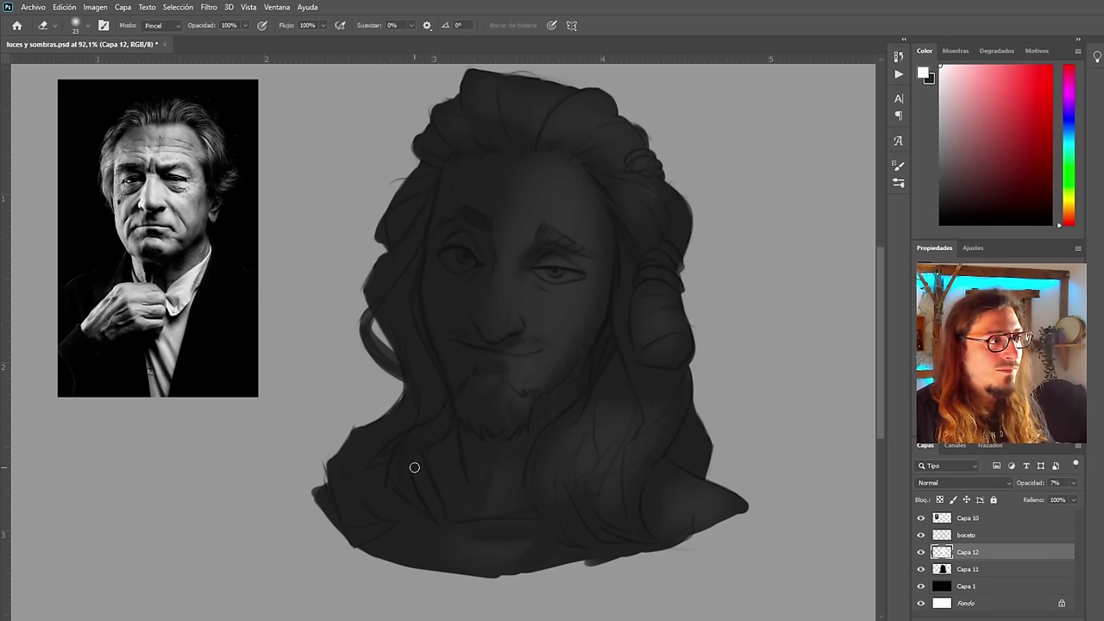
scroll(431, 496, "down", 8)
scroll(423, 294, "up", 9)
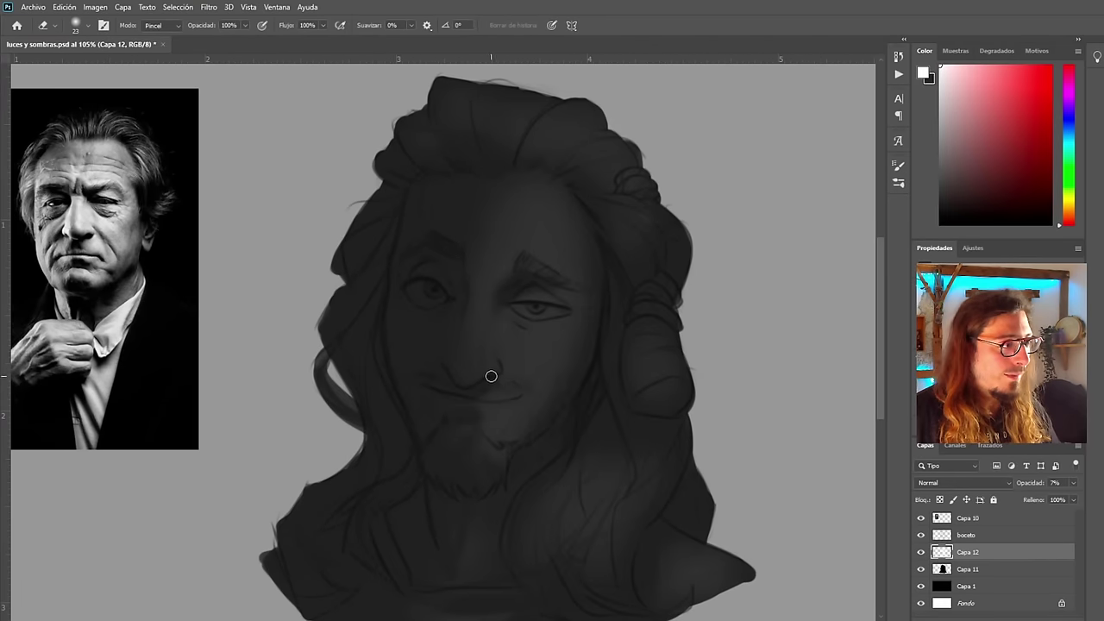
scroll(423, 407, "down", 2)
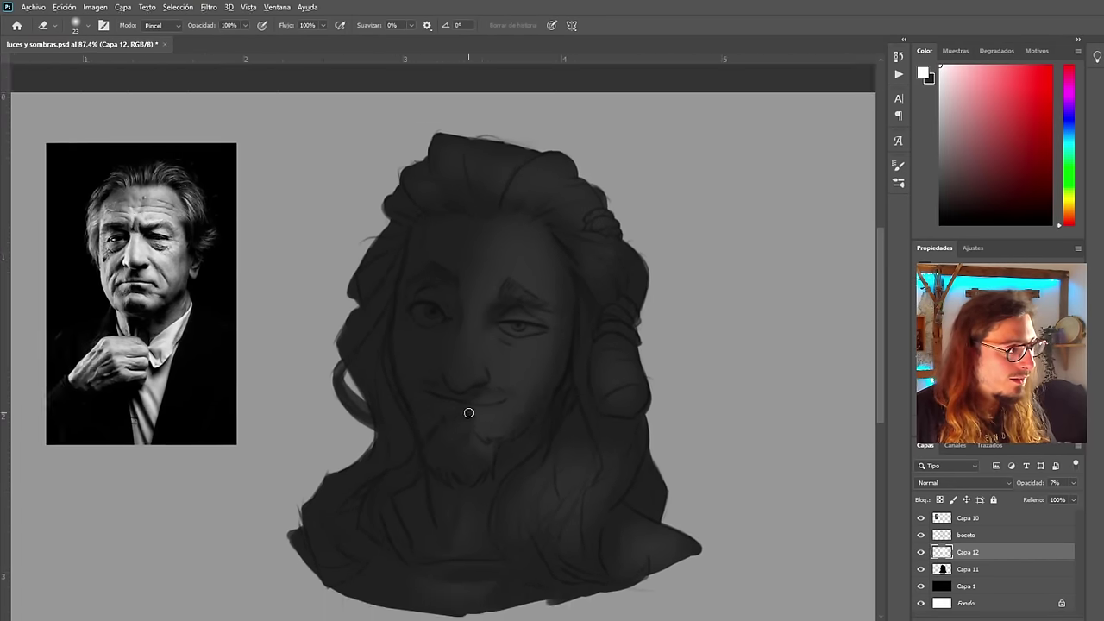
Refine the shadows around the mouth and under the nose with a size 12 eraser
scroll(466, 411, "up", 1)
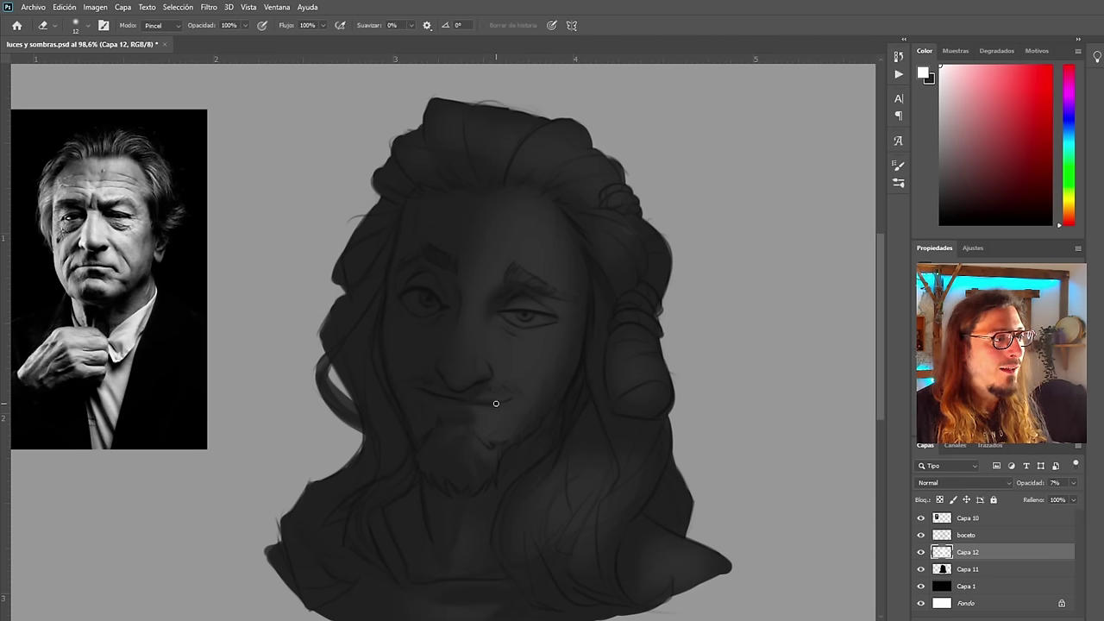
scroll(421, 407, "down", 5)
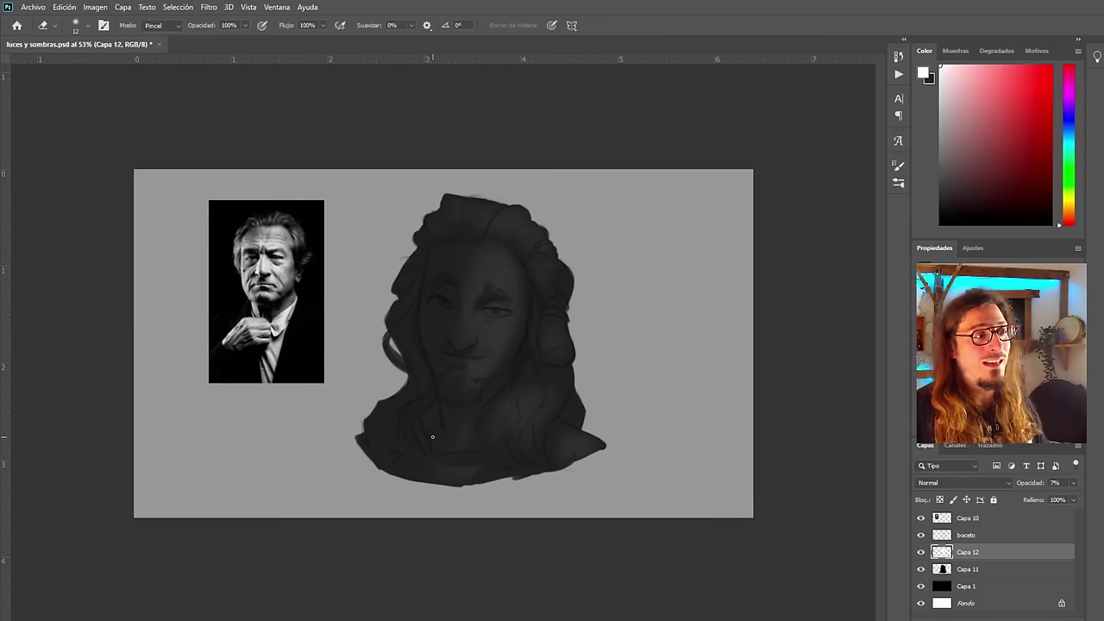
scroll(428, 360, "up", 2)
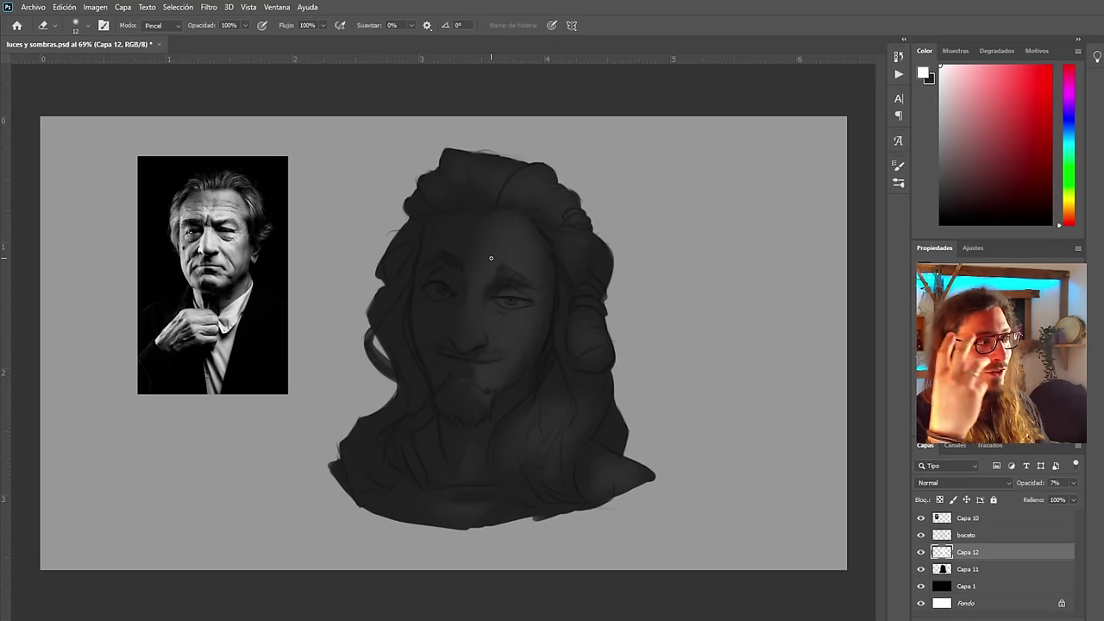
Examine how light and shadow fall on the reference portrait's forehead, eye sockets, nose, cheeks and mouth
scroll(207, 203, "up", 6)
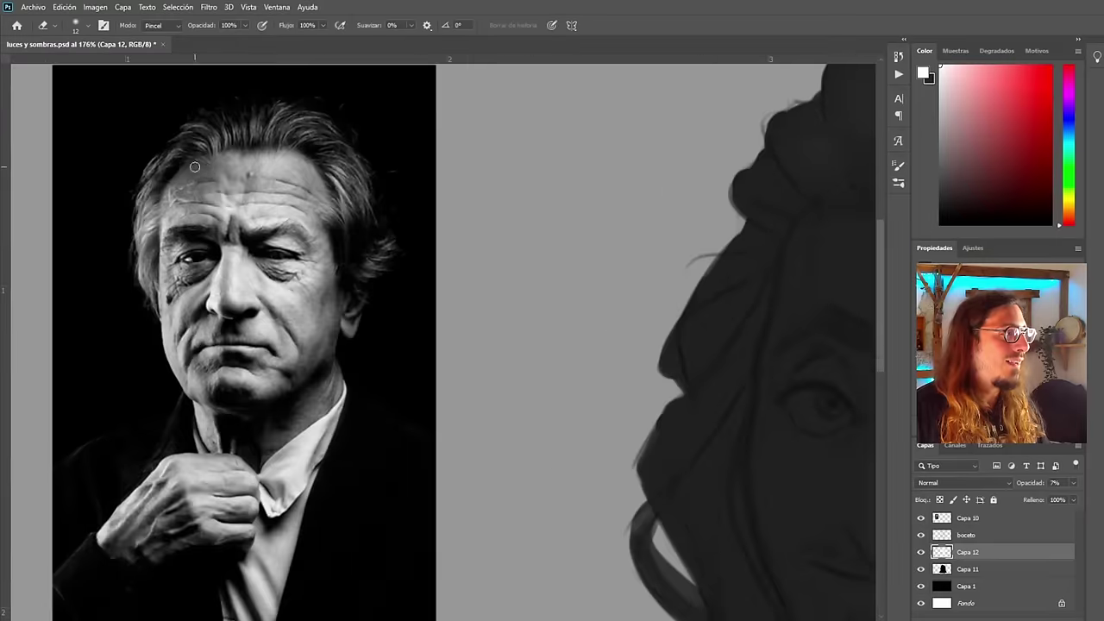
scroll(306, 275, "down", 3)
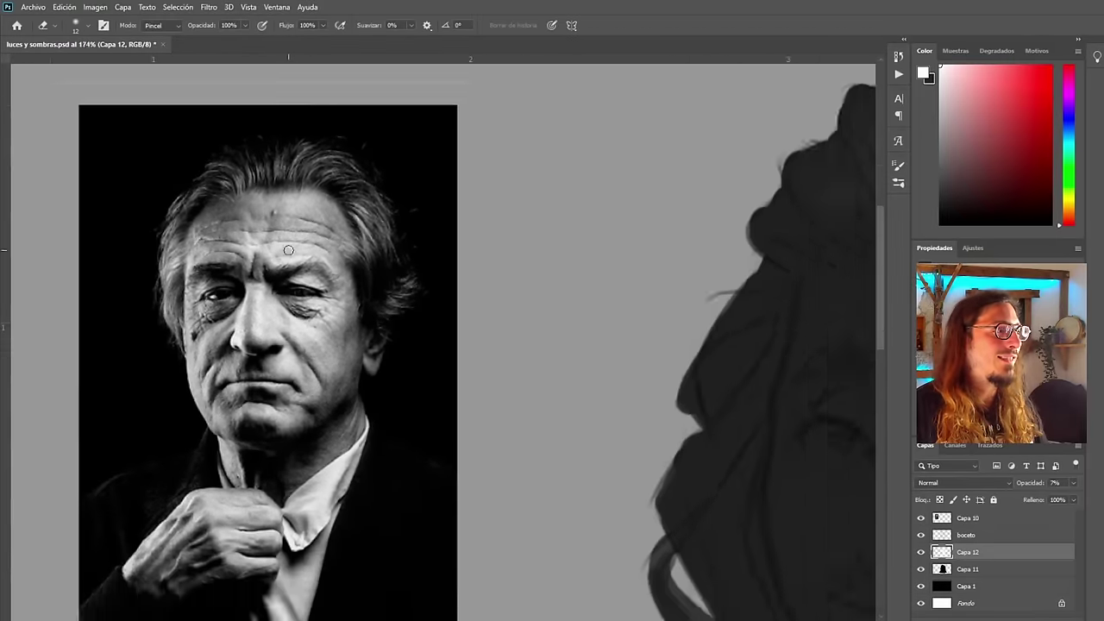
scroll(328, 285, "up", 1)
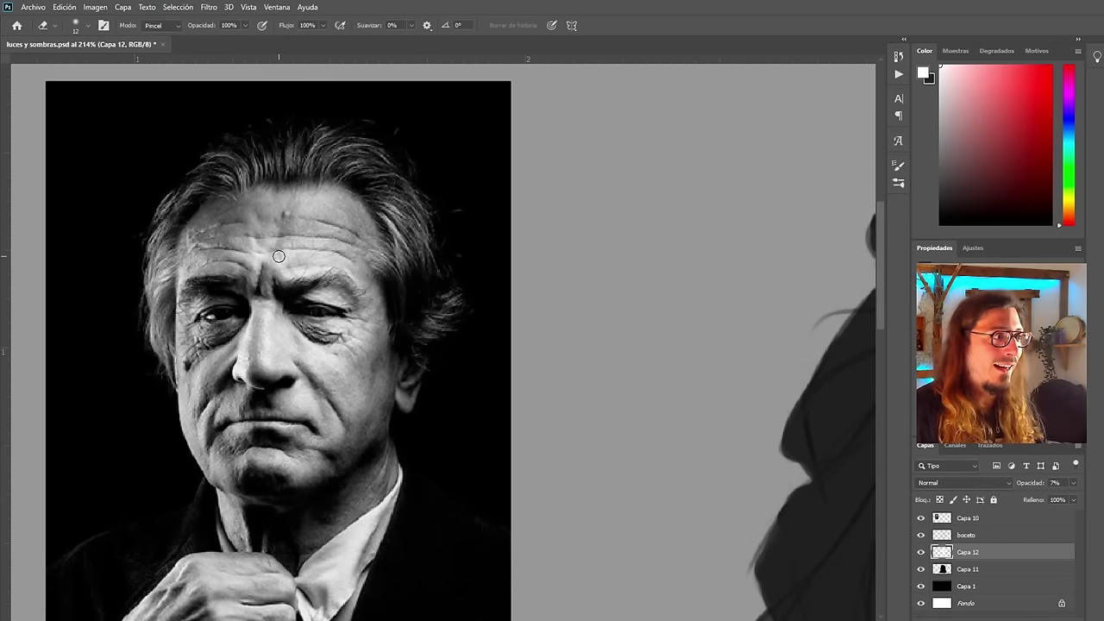
scroll(255, 314, "up", 3)
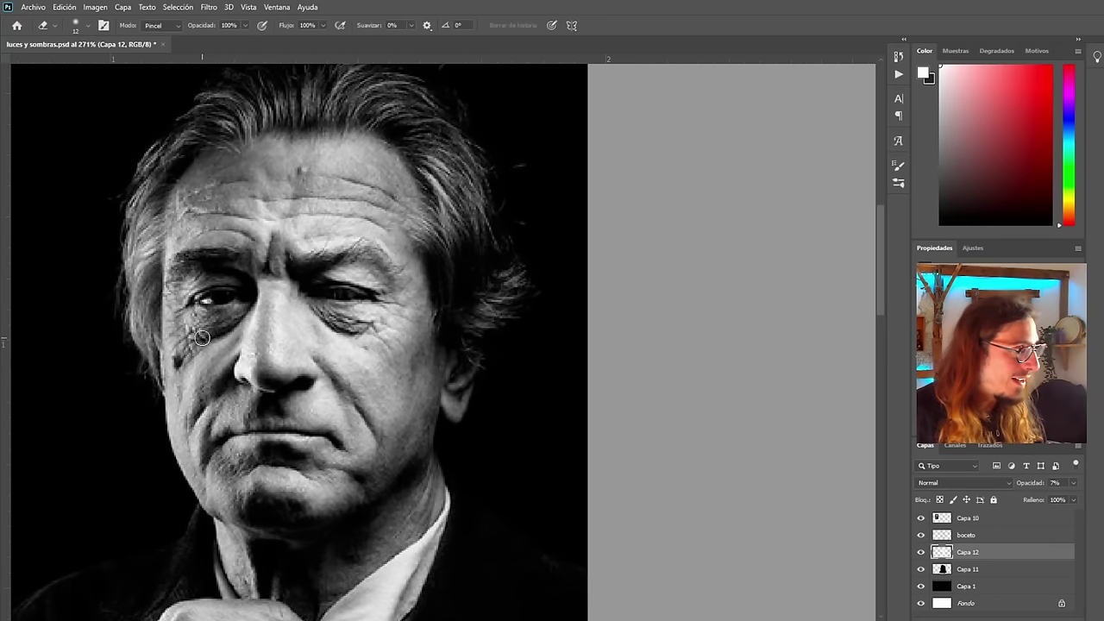
scroll(220, 399, "down", 2)
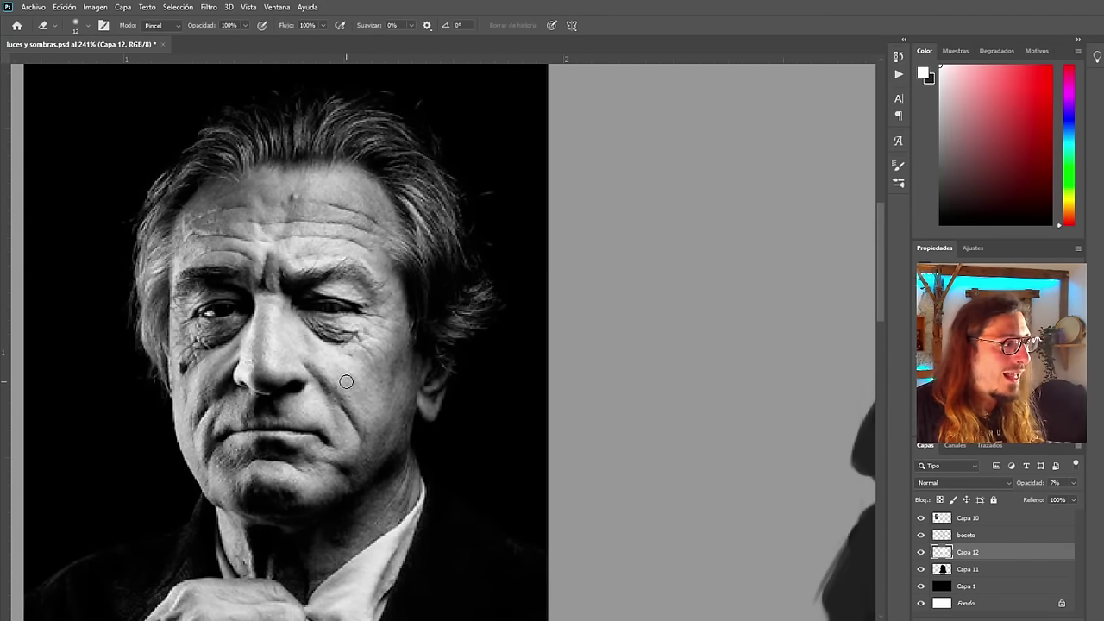
scroll(346, 382, "down", 5)
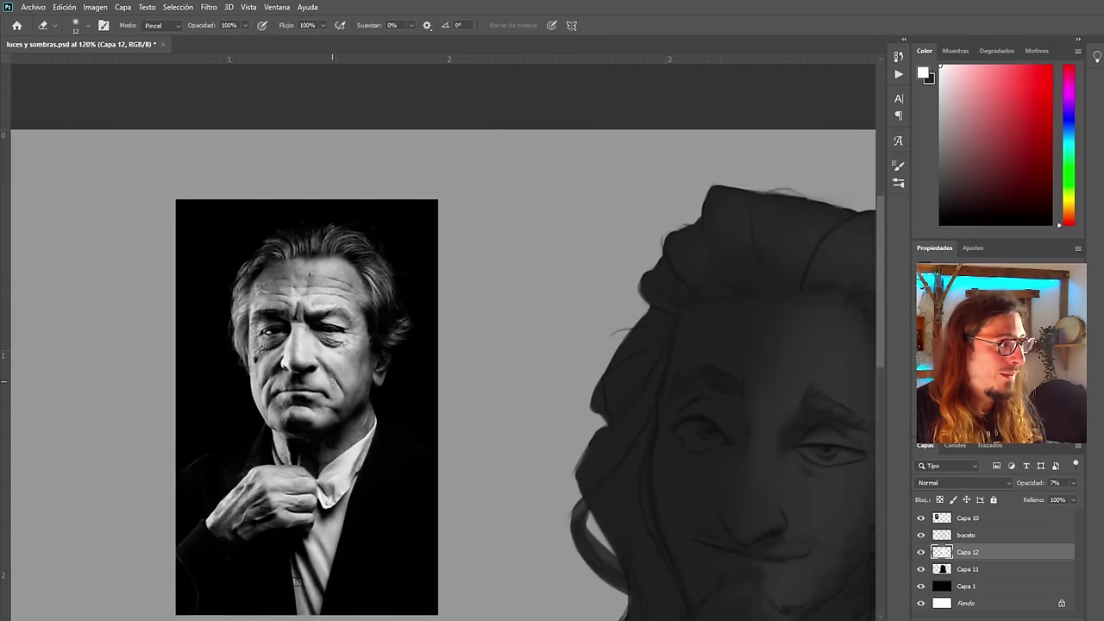
scroll(333, 382, "up", 5)
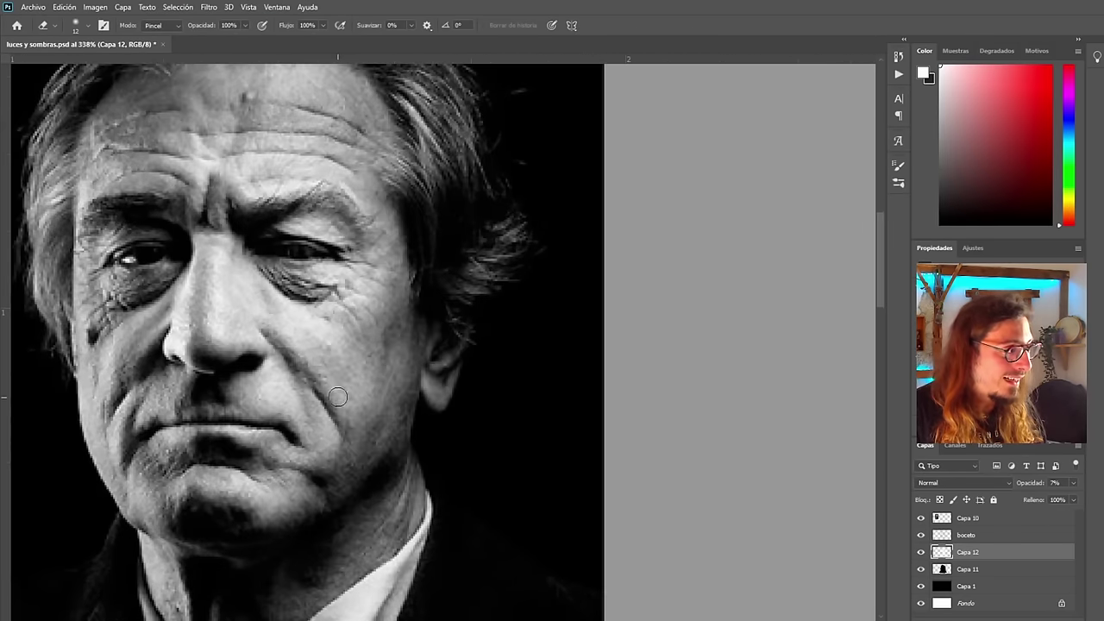
scroll(337, 396, "up", 2)
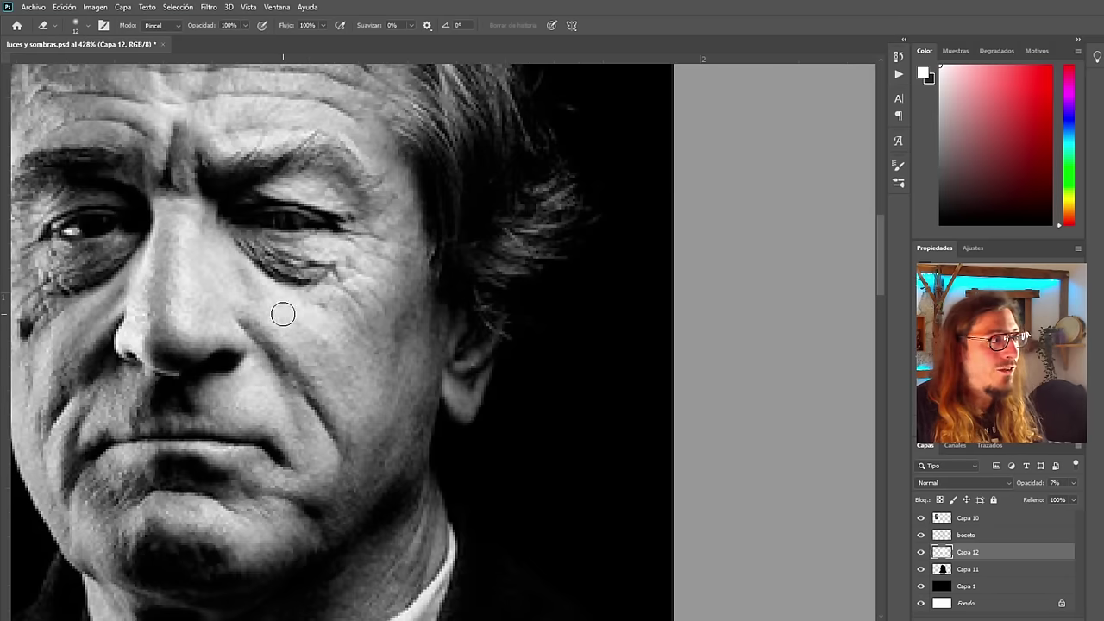
scroll(283, 314, "down", 8)
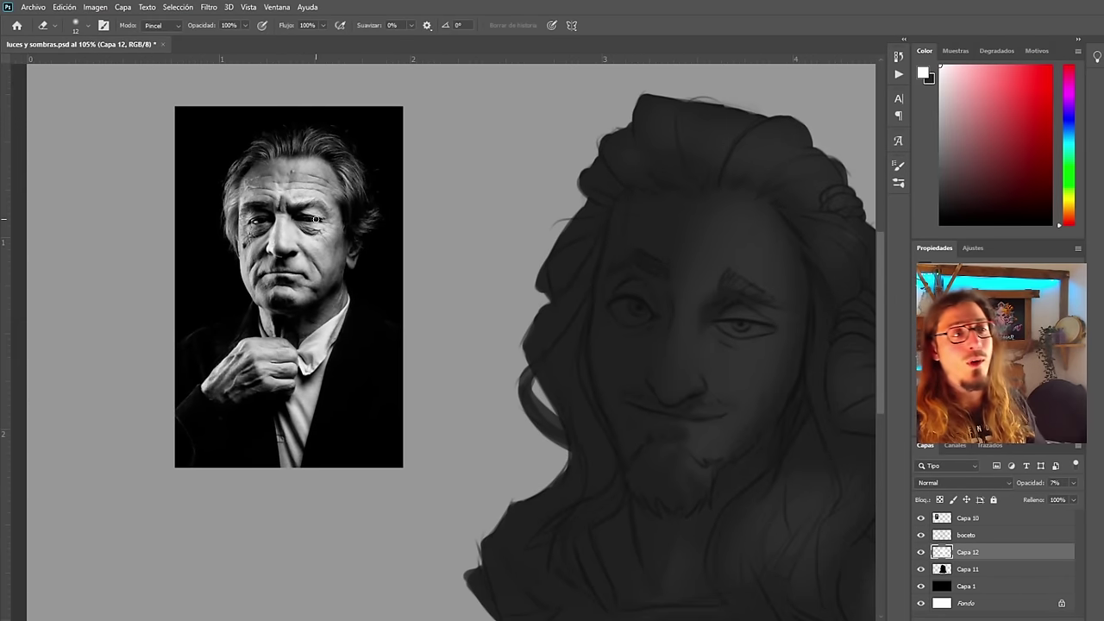
scroll(449, 339, "down", 2)
scroll(711, 397, "up", 4)
scroll(622, 457, "down", 3)
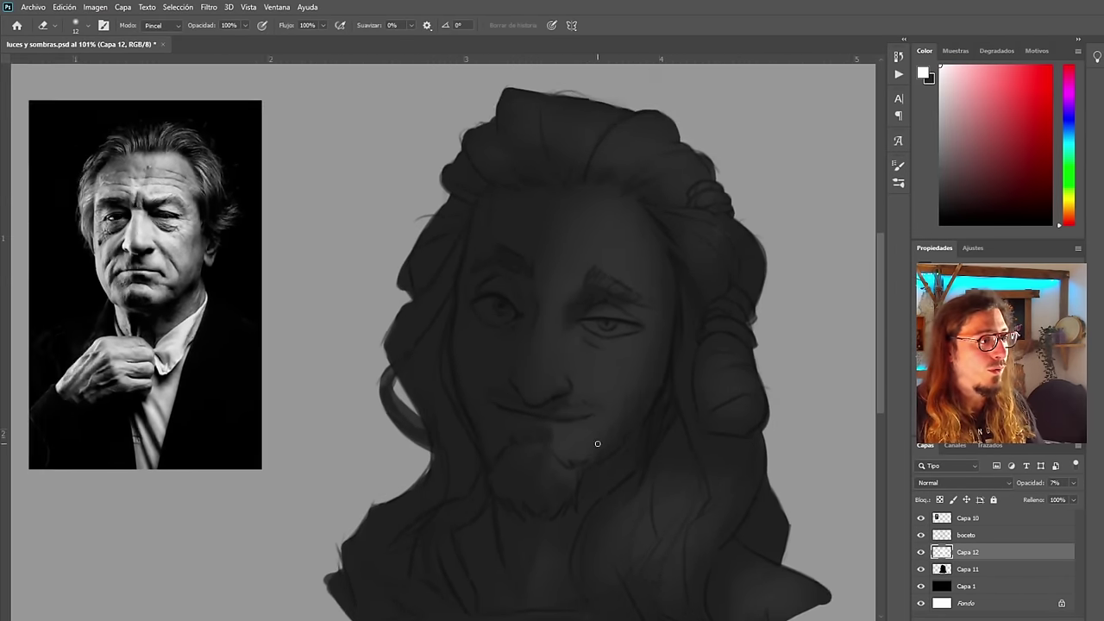
Erase thin shadows between the hair strands above the forehead and on the tied side hair with the size 12 eraser
scroll(597, 443, "down", 2)
scroll(617, 274, "up", 3)
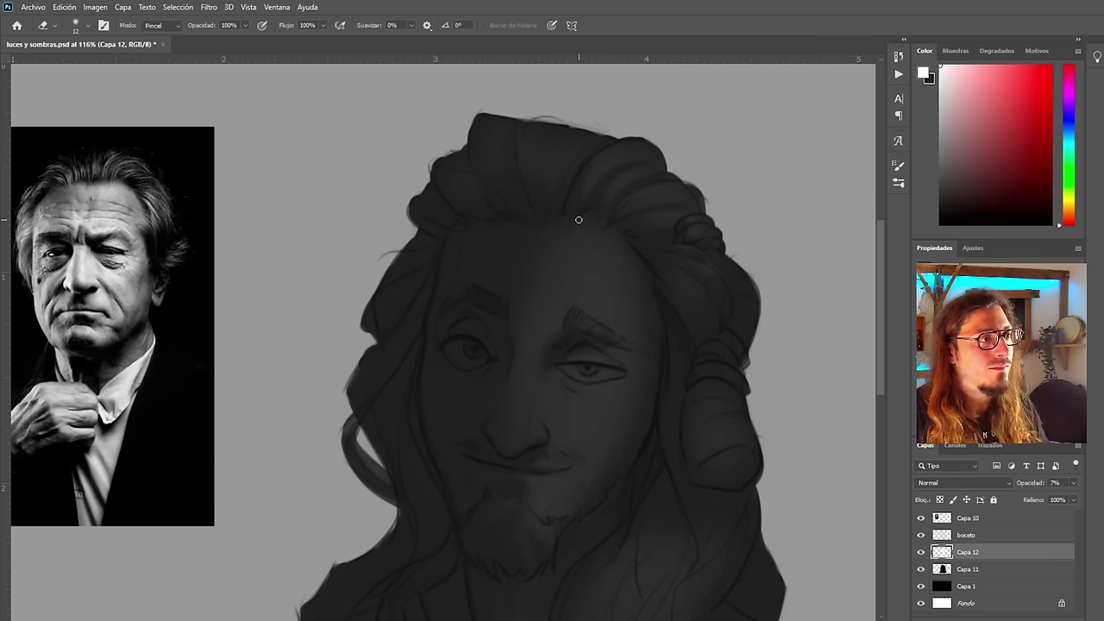
scroll(541, 291, "down", 7)
scroll(431, 335, "up", 5)
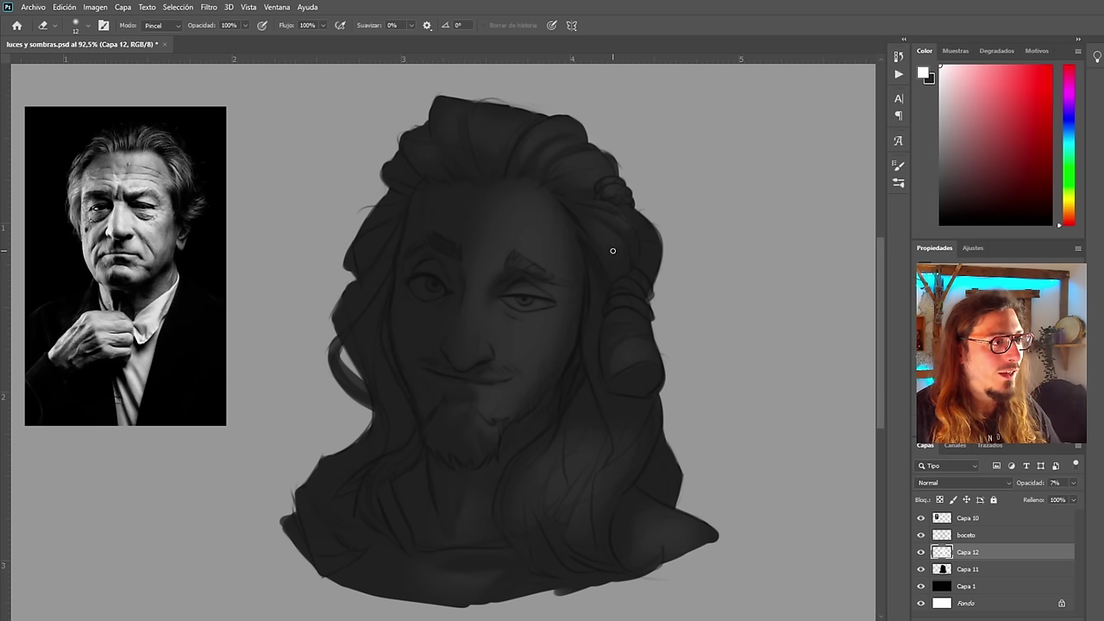
scroll(534, 321, "down", 1)
scroll(534, 321, "up", 4)
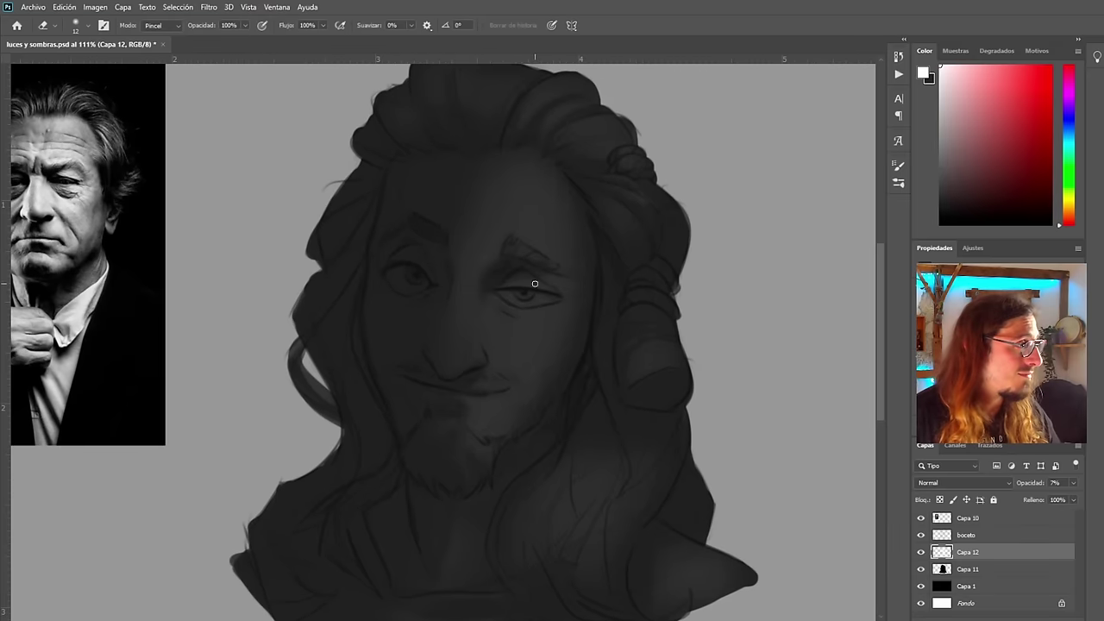
scroll(522, 285, "down", 3)
scroll(566, 251, "up", 4)
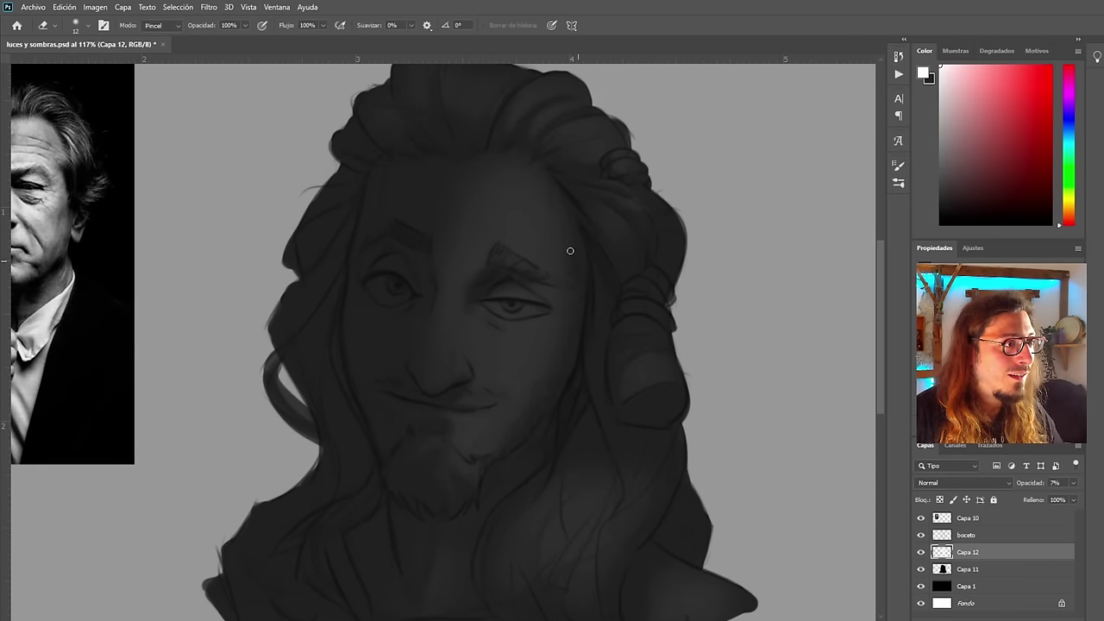
scroll(547, 345, "down", 3)
scroll(483, 379, "up", 2)
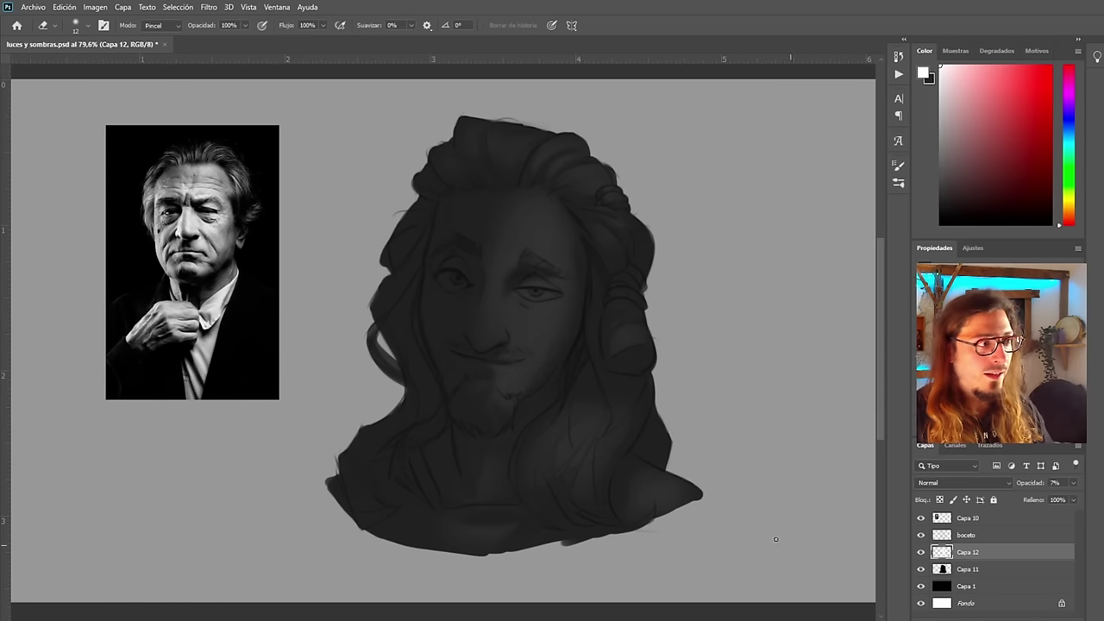
Add a new layer at 20% opacity above Capa 12 and try a soft white stroke on the forehead
key("ctrl+shift+alt+n")
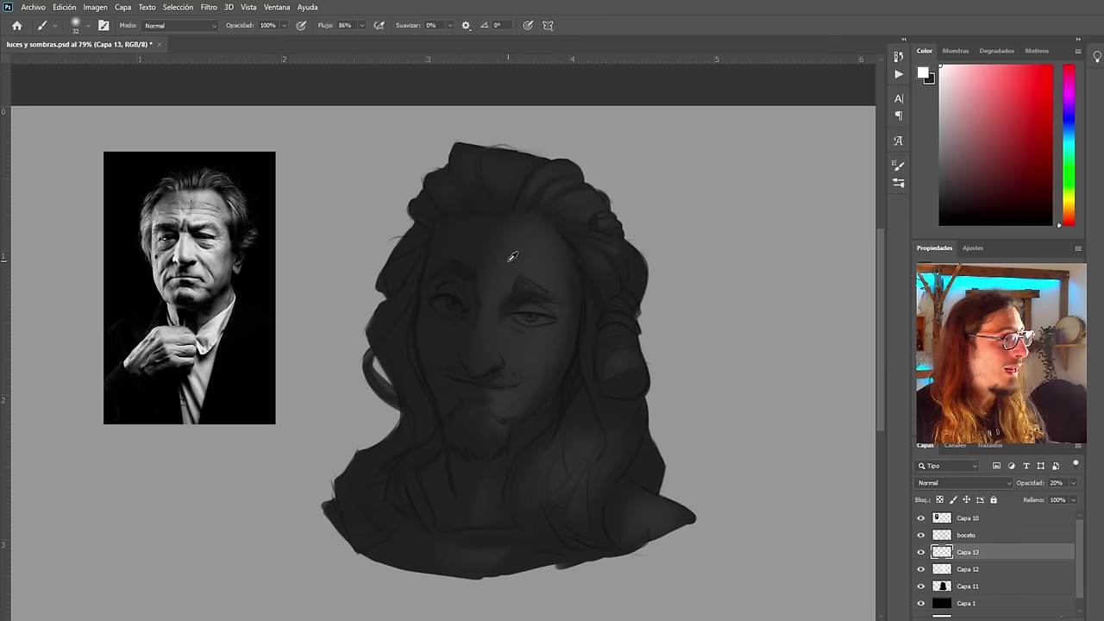
left_click_drag(509, 256, 530, 268)
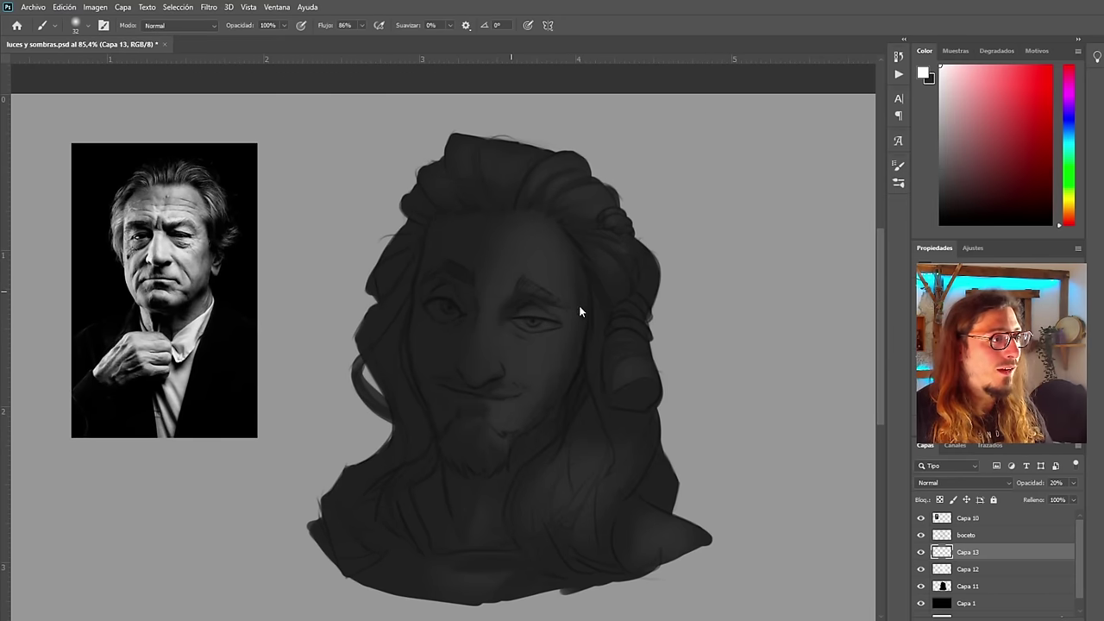
left_click_drag(520, 234, 493, 311)
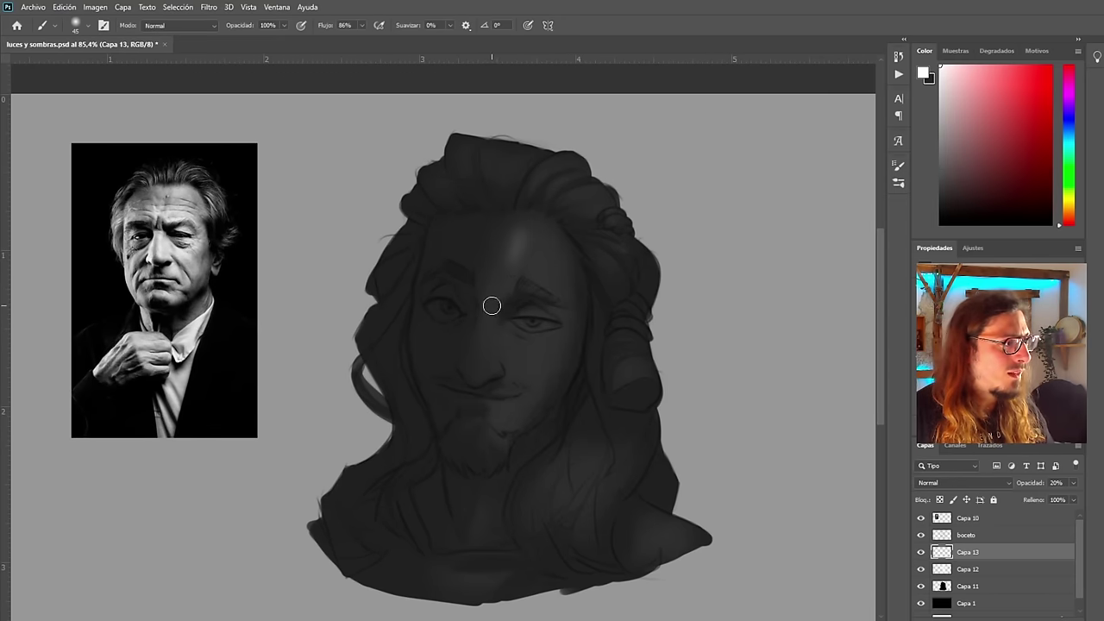
mouse_move(524, 234)
left_mouse_down()
mouse_move(509, 298)
mouse_move(521, 236)
mouse_move(511, 295)
mouse_move(521, 237)
mouse_move(523, 266)
left_mouse_up()
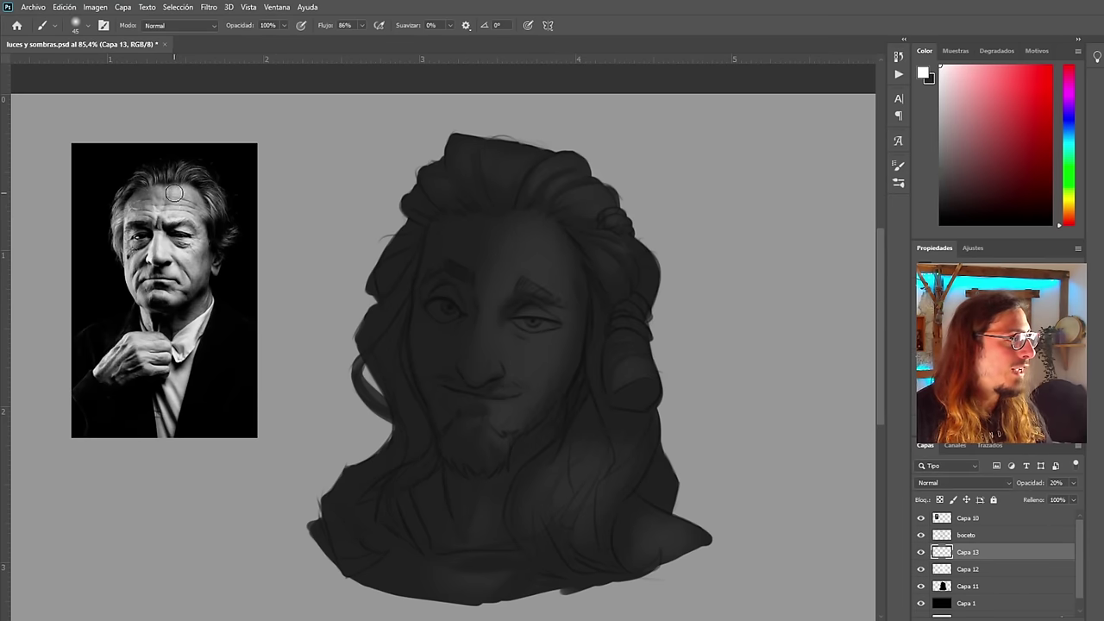
Examine where the strongest light falls on the reference portrait's forehead, brow, cheek and mouth area
scroll(177, 198, "up", 5)
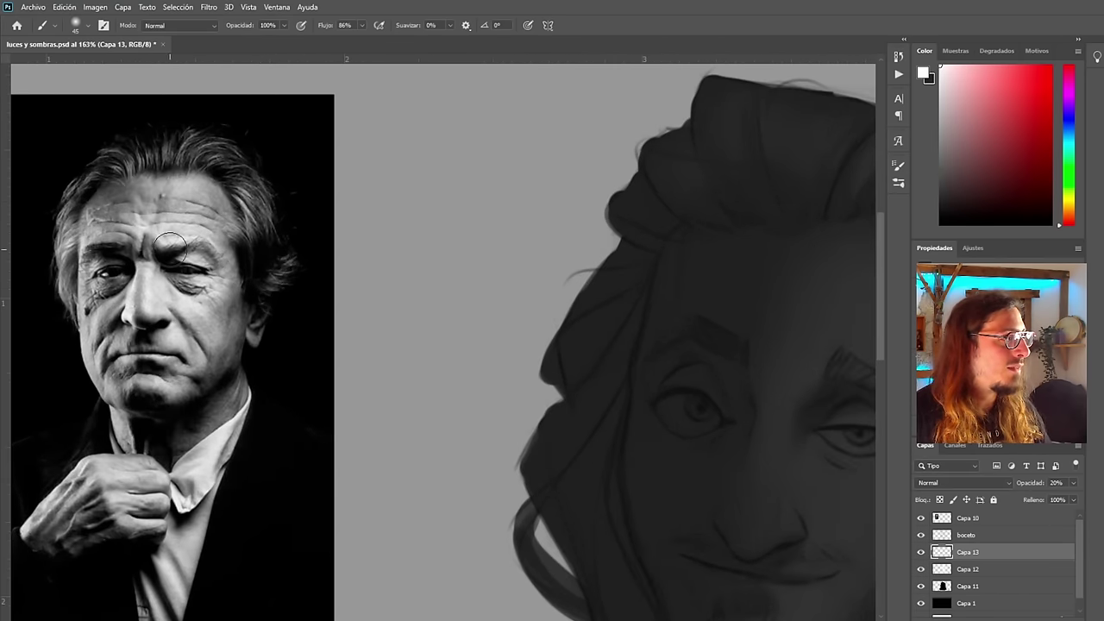
scroll(179, 196, "down", 3)
scroll(189, 232, "up", 1)
scroll(199, 223, "down", 4)
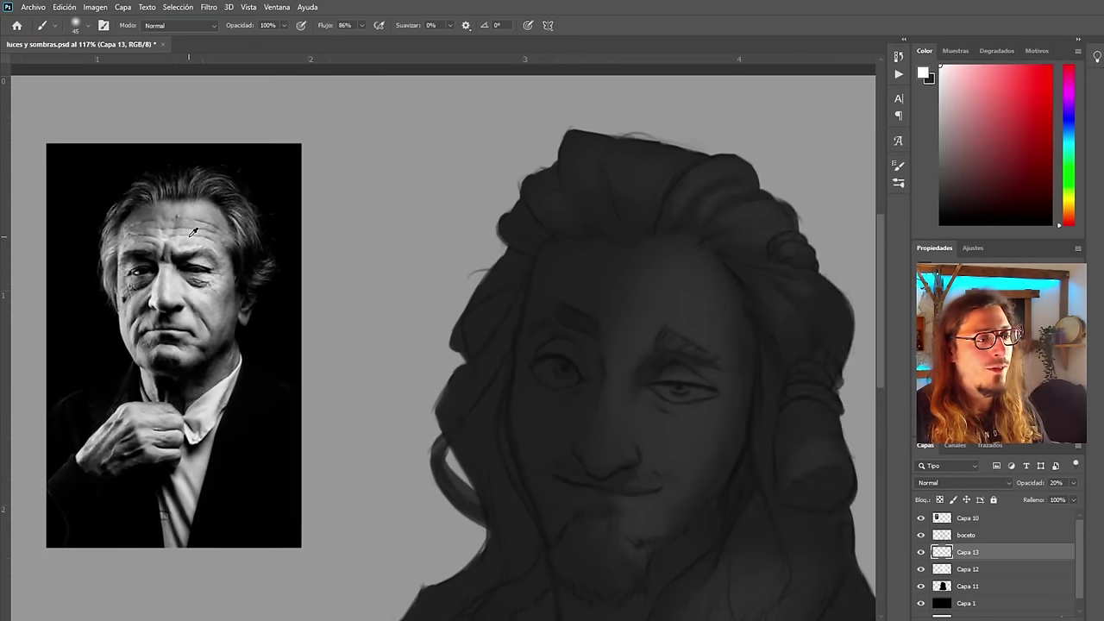
scroll(223, 211, "up", 1)
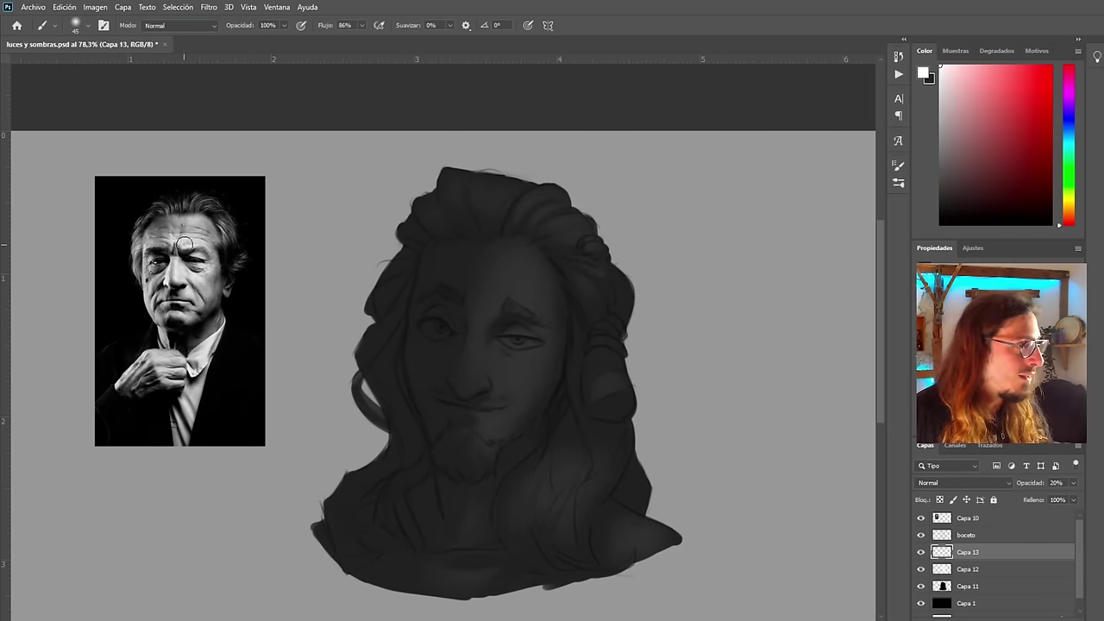
scroll(189, 241, "up", 3)
scroll(186, 215, "up", 1)
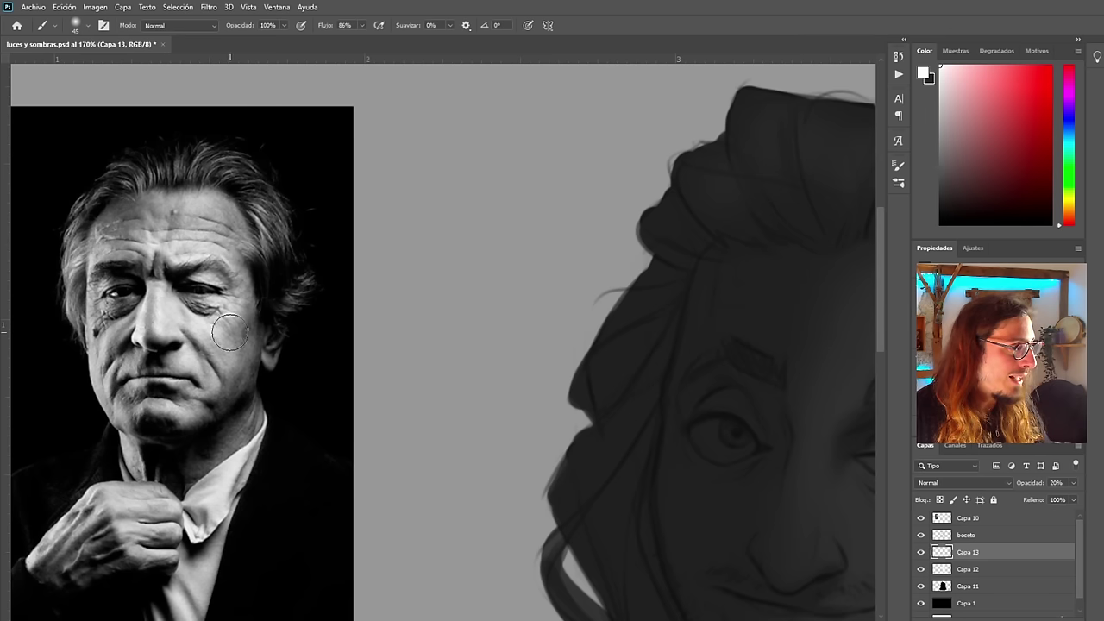
scroll(205, 332, "down", 5)
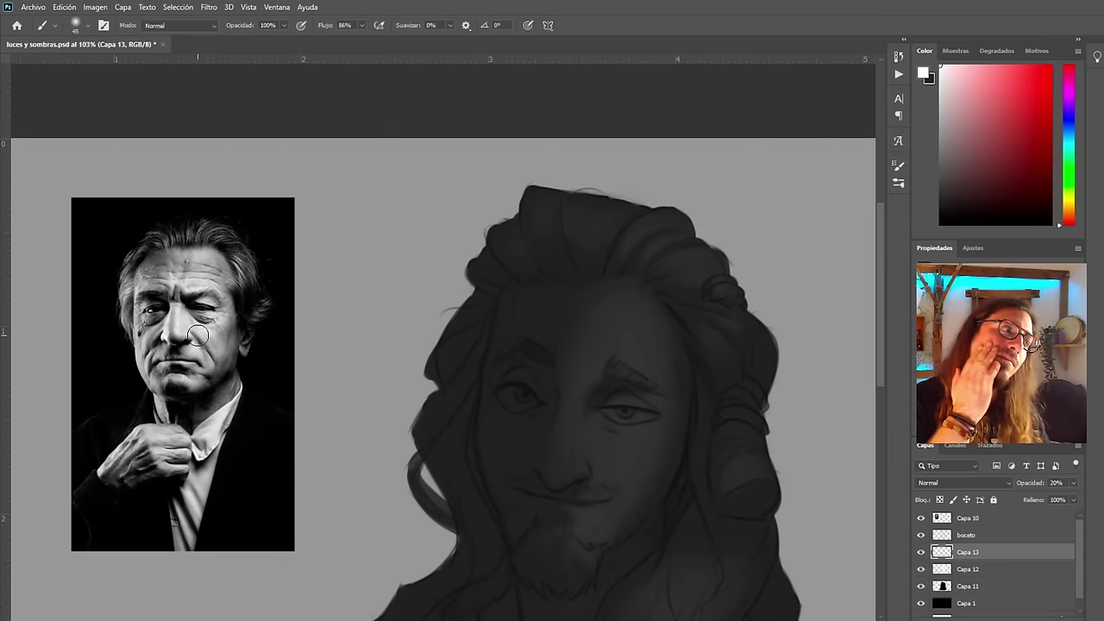
scroll(211, 372, "up", 4)
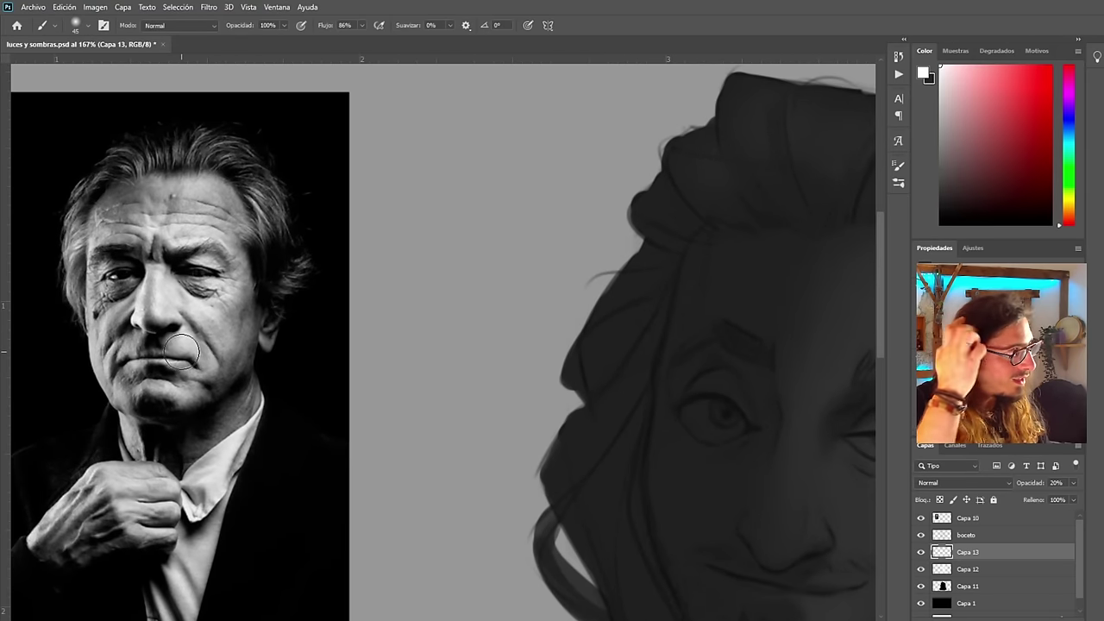
scroll(183, 344, "down", 2)
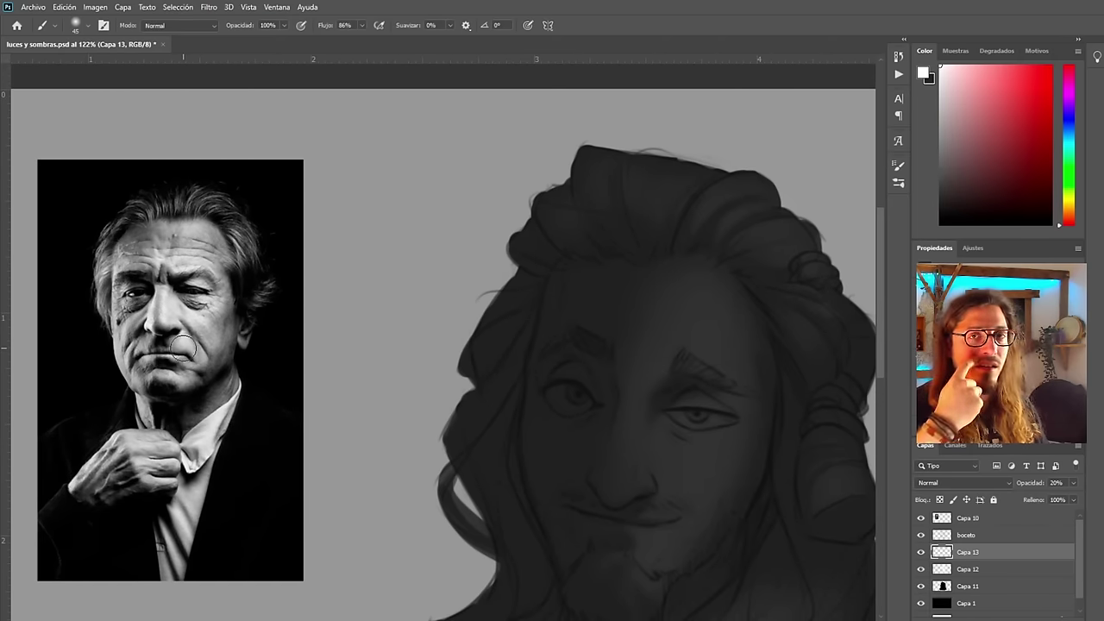
scroll(223, 359, "down", 2)
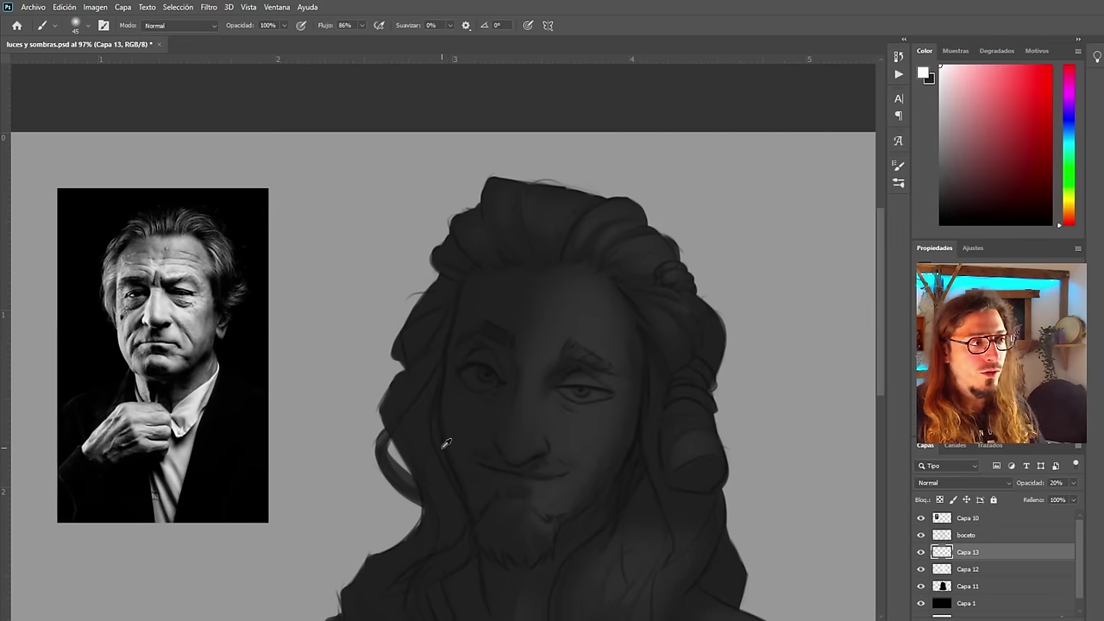
scroll(631, 428, "up", 2)
scroll(566, 311, "down", 2)
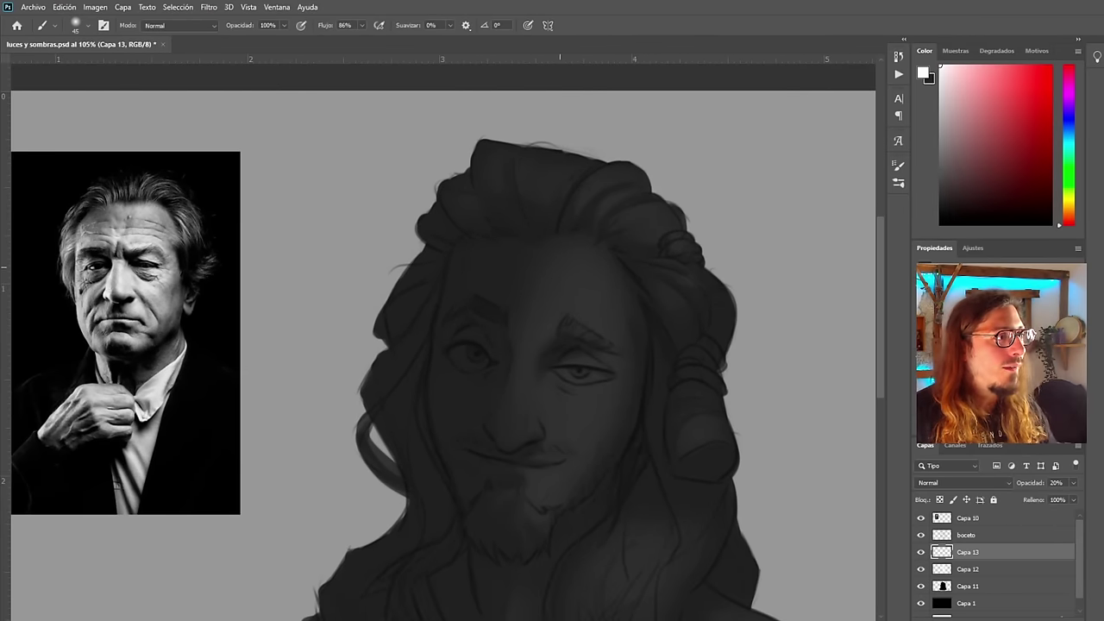
Paint soft white light on both sides of the sketch's forehead with a size 85 brush
key("space")
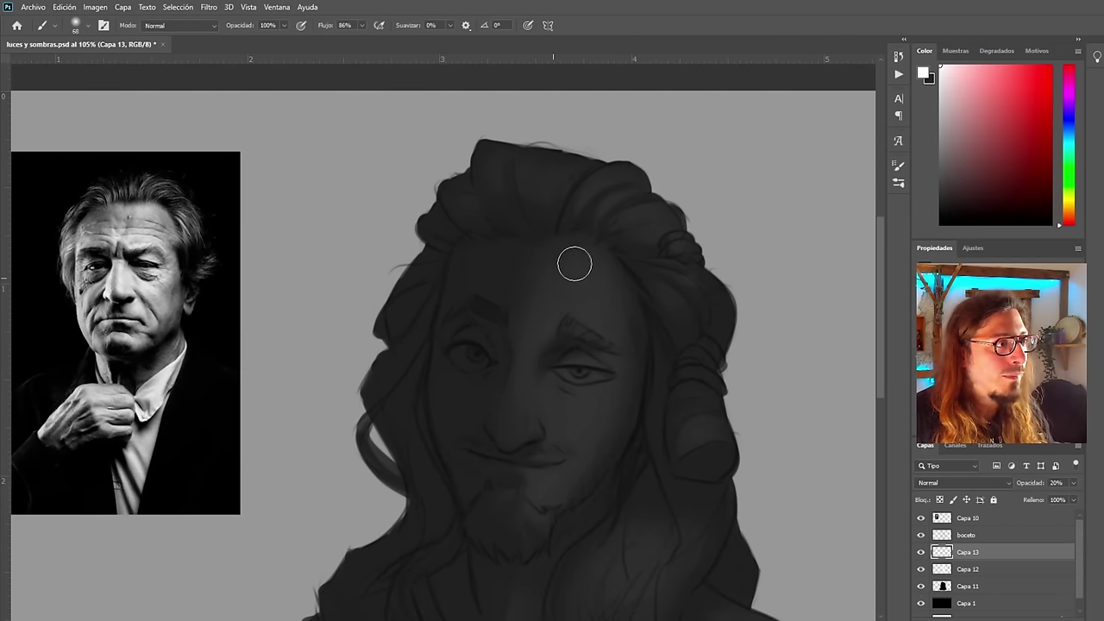
scroll(562, 282, "down", 2)
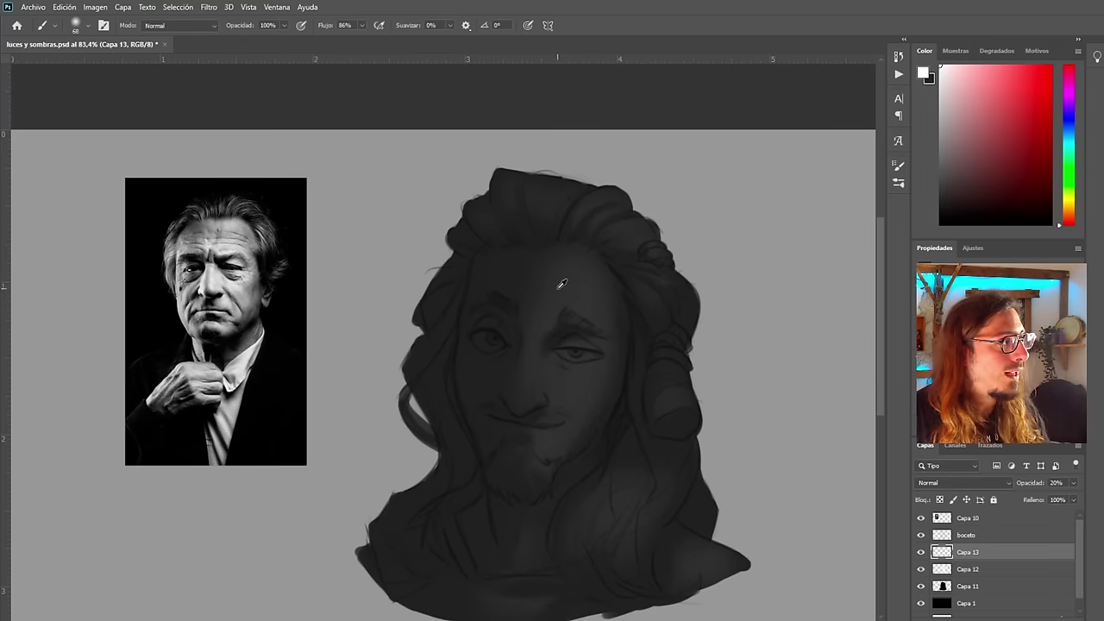
mouse_move(561, 274)
left_mouse_down()
mouse_move(582, 271)
mouse_move(581, 256)
mouse_move(555, 304)
left_mouse_up()
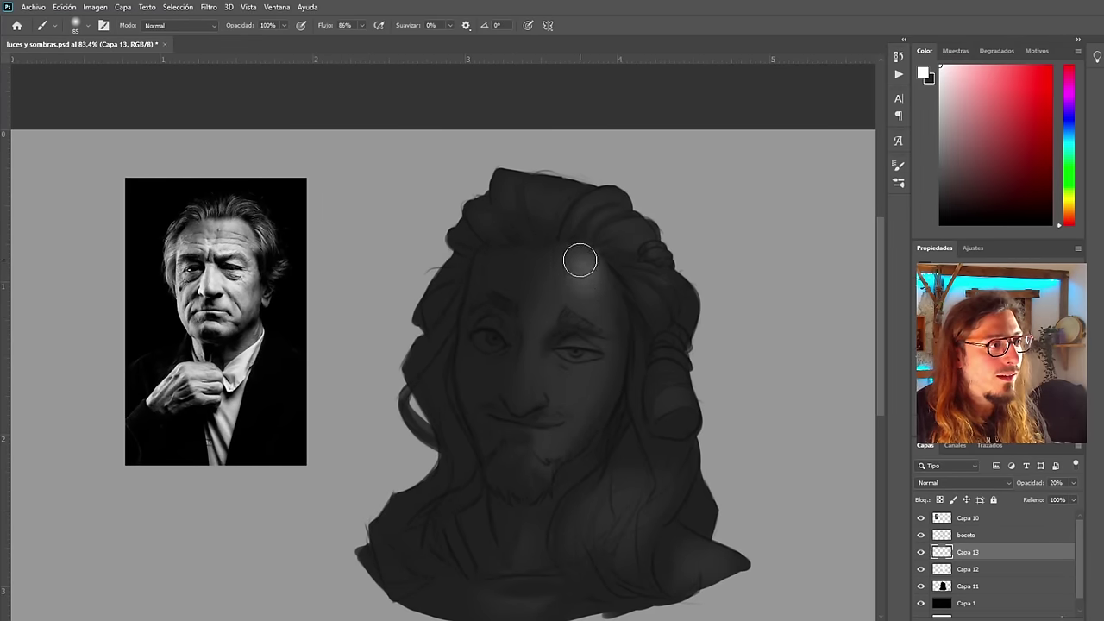
mouse_move(525, 287)
left_mouse_down()
mouse_move(546, 306)
mouse_move(532, 251)
mouse_move(535, 299)
mouse_move(573, 272)
mouse_move(583, 317)
mouse_move(587, 267)
mouse_move(583, 338)
mouse_move(546, 327)
mouse_move(580, 279)
mouse_move(565, 312)
mouse_move(577, 282)
mouse_move(522, 276)
mouse_move(524, 267)
mouse_move(532, 299)
mouse_move(578, 269)
left_mouse_up()
key("ctrl+z")
key("ctrl+z")
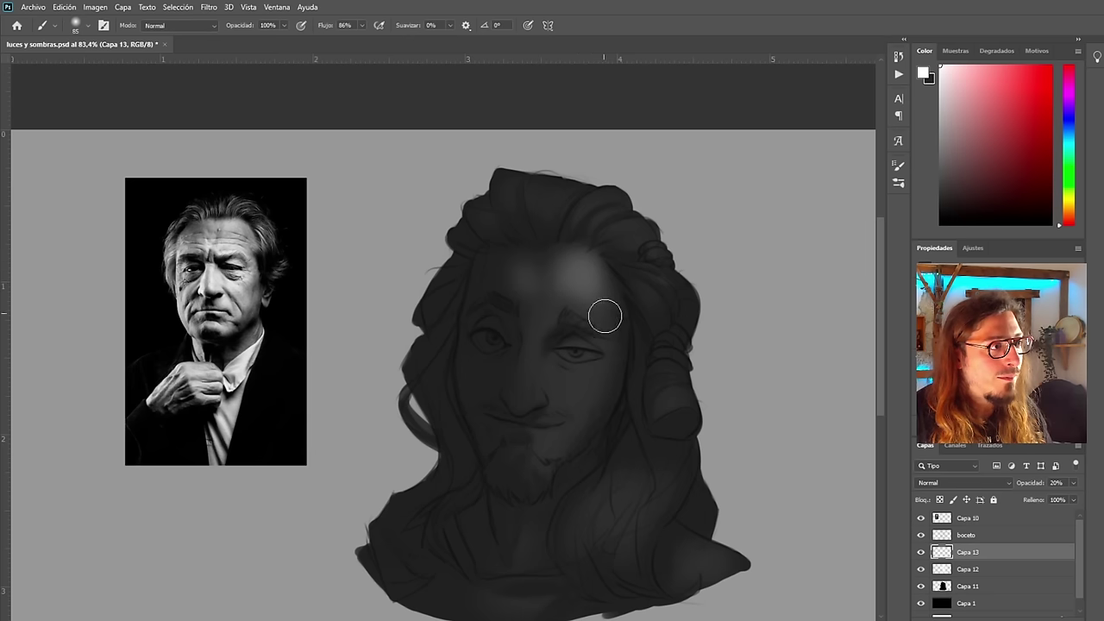
Examine the light between the reference portrait's hairline and brows and compare it with the sketch's forehead
left_click_drag(225, 239, 284, 226)
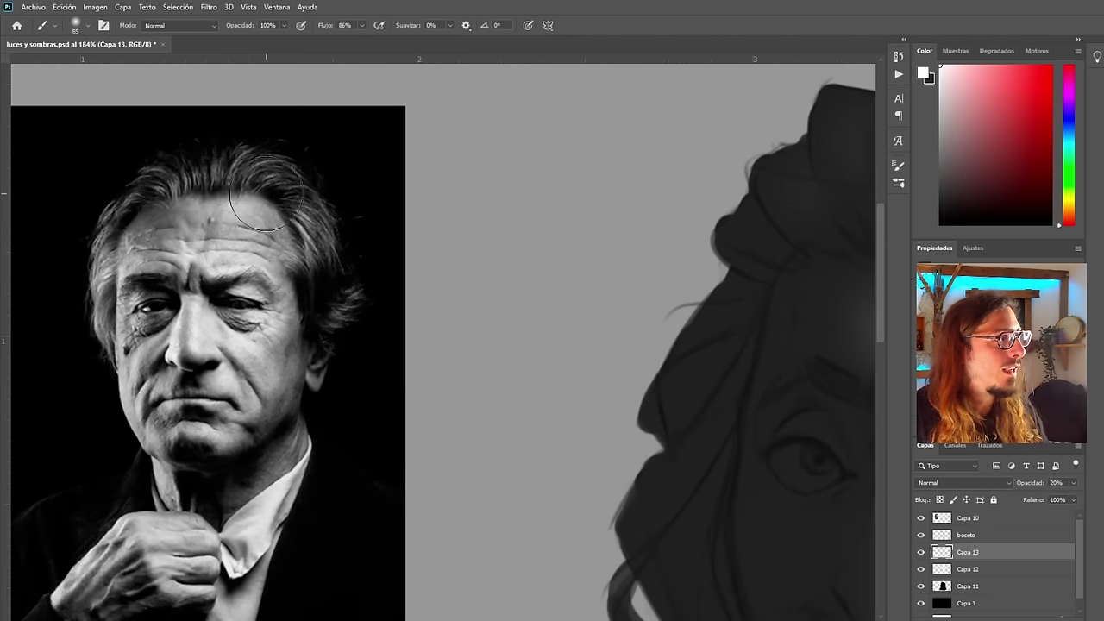
scroll(250, 227, "up", 2)
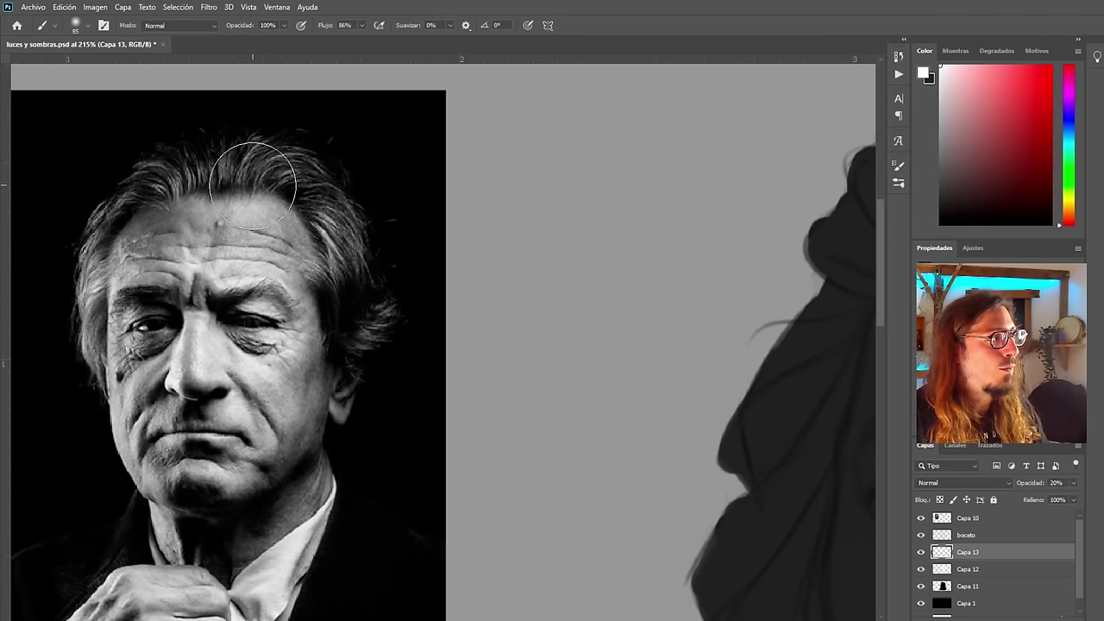
scroll(259, 259, "down", 3)
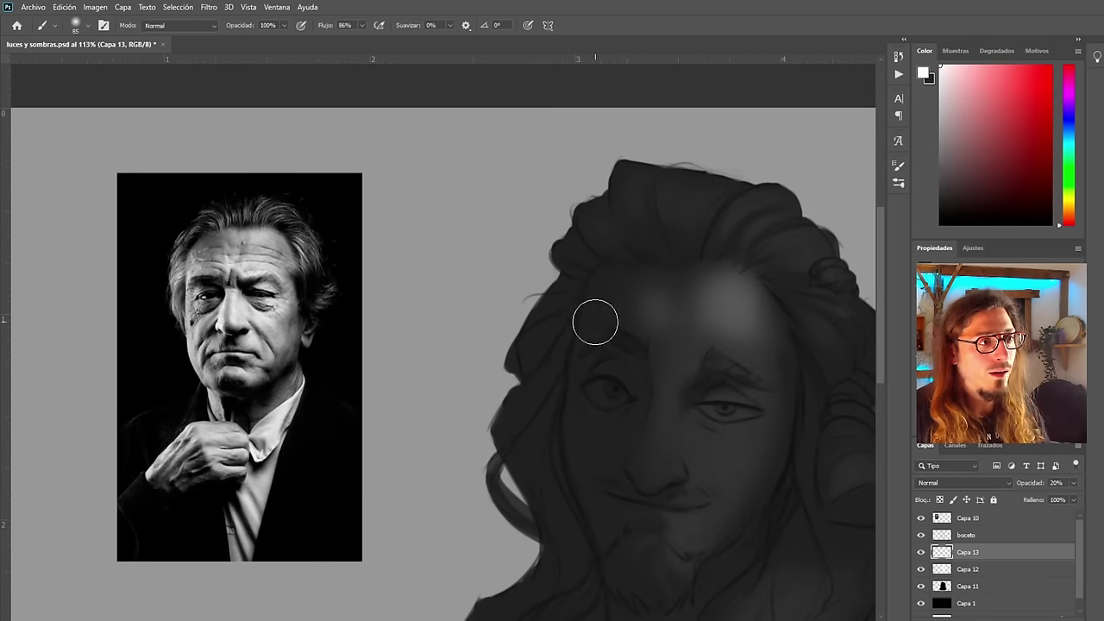
scroll(571, 421, "down", 3)
scroll(733, 398, "up", 3)
scroll(678, 357, "down", 2)
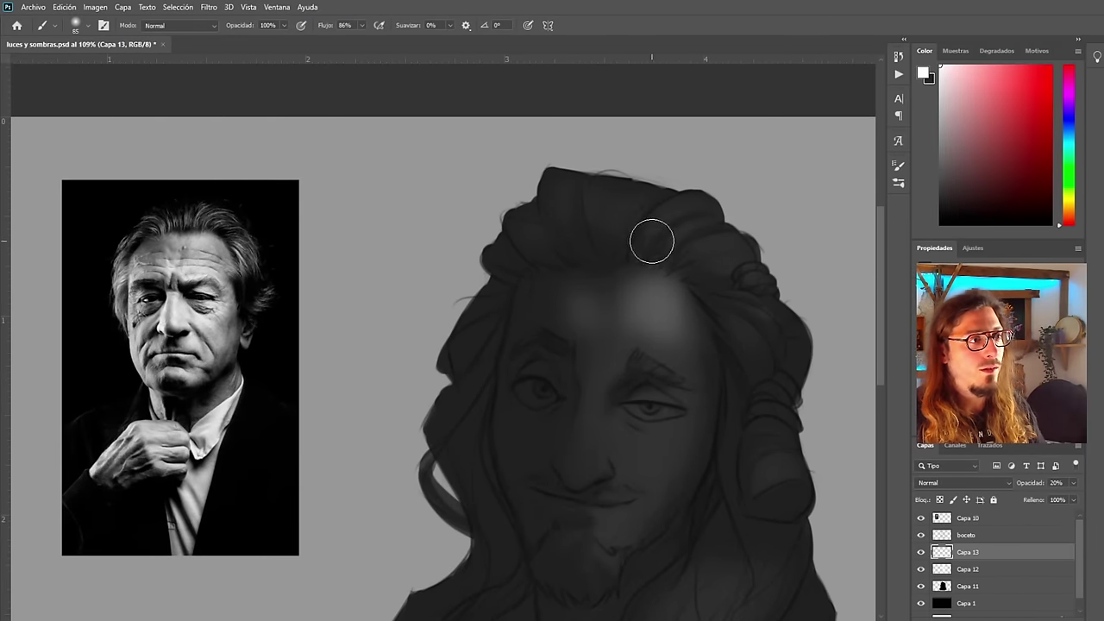
scroll(706, 315, "down", 1)
scroll(706, 315, "up", 2)
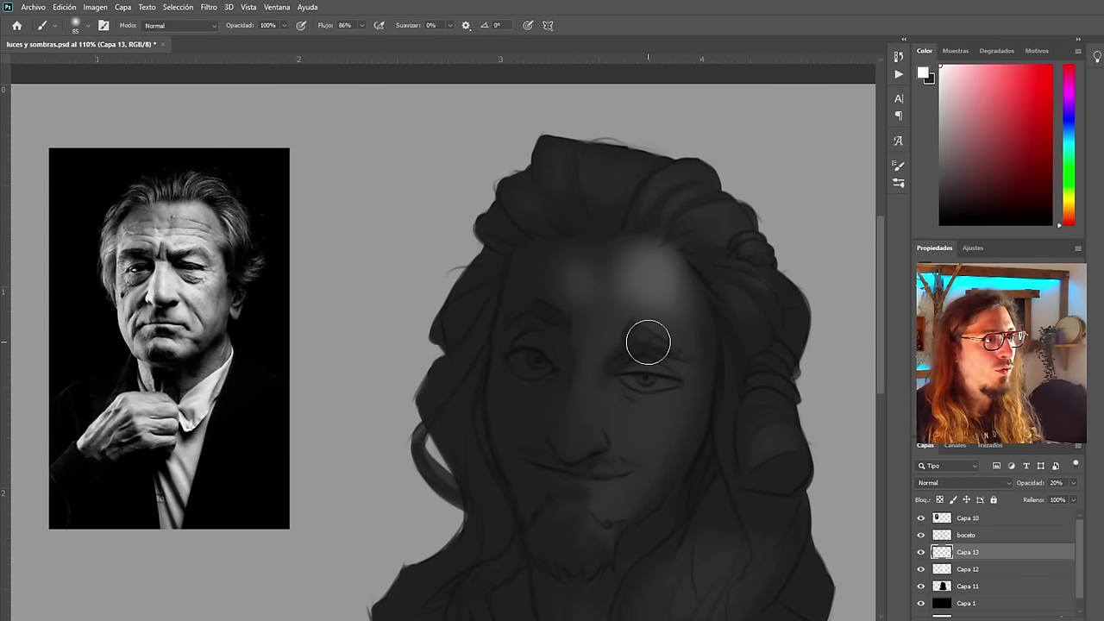
scroll(648, 343, "down", 1)
scroll(634, 340, "up", 1)
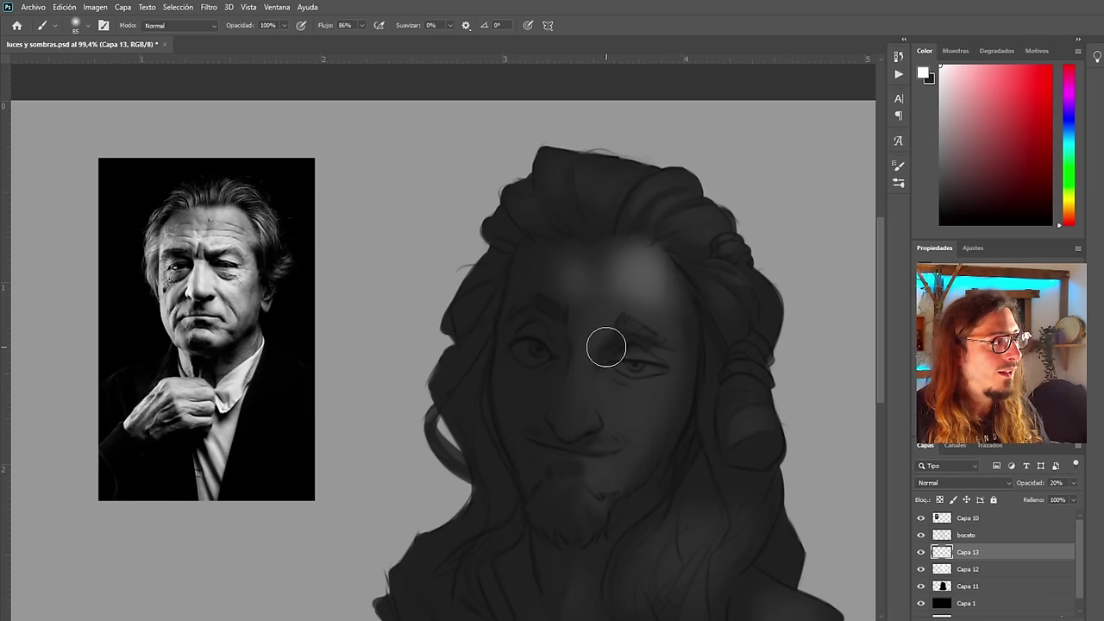
Paint soft light on the cheek below the half-closed eye and along the nose bridge, using a size 60 brush for the nose
mouse_move(659, 399)
left_mouse_down()
mouse_move(639, 417)
mouse_move(651, 420)
mouse_move(645, 406)
mouse_move(606, 405)
left_mouse_up()
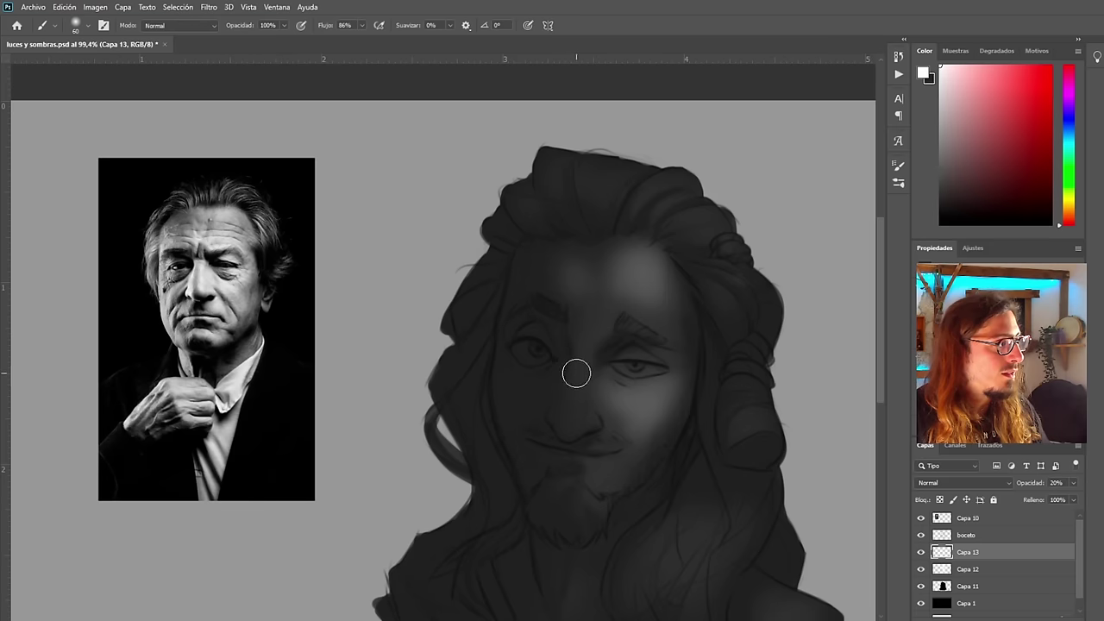
mouse_move(579, 342)
left_mouse_down()
mouse_move(575, 405)
mouse_move(579, 374)
left_mouse_up()
key("ctrl+z")
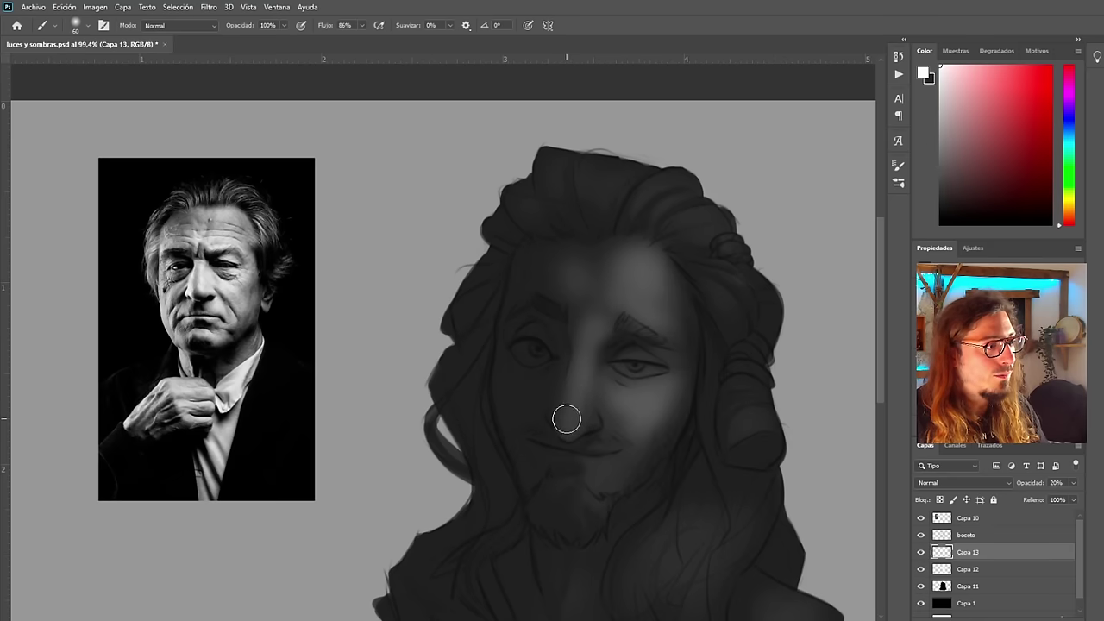
Compare the sketch's face lighting with the reference portrait, both from an overview and close up around the nose, mouth and chin
scroll(592, 234, "down", 5)
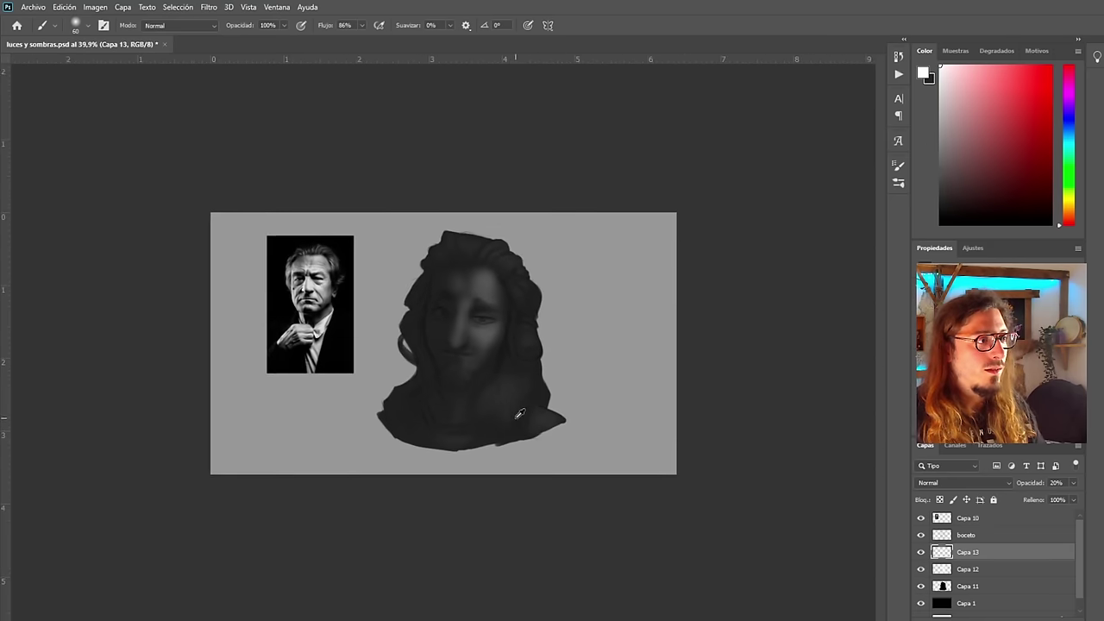
scroll(459, 306, "up", 3)
key("ctrl+minus")
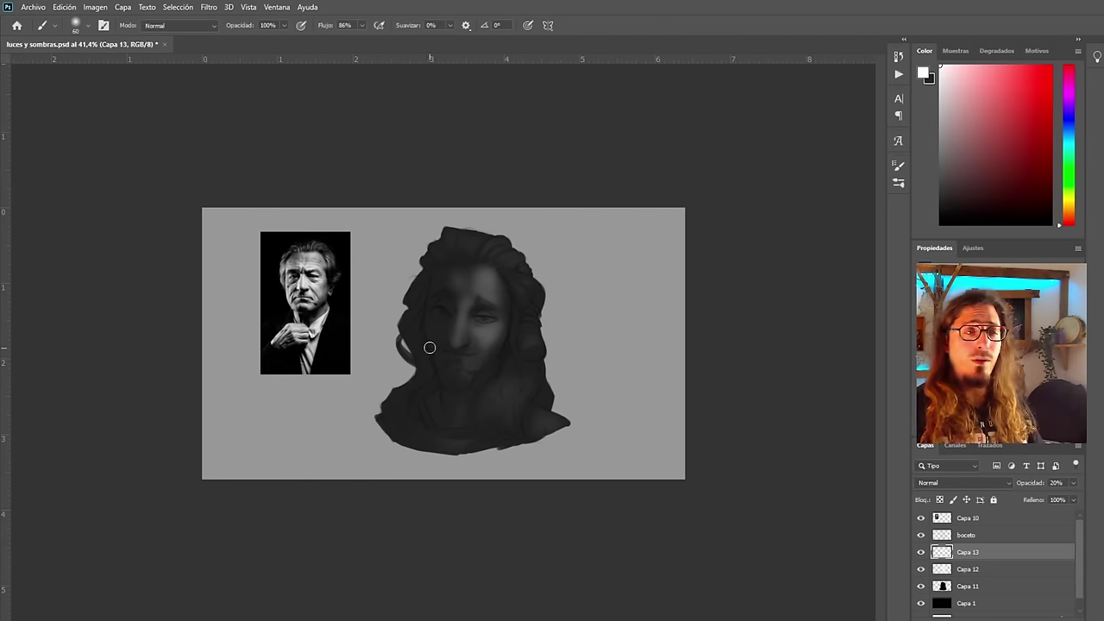
scroll(424, 329, "up", 5)
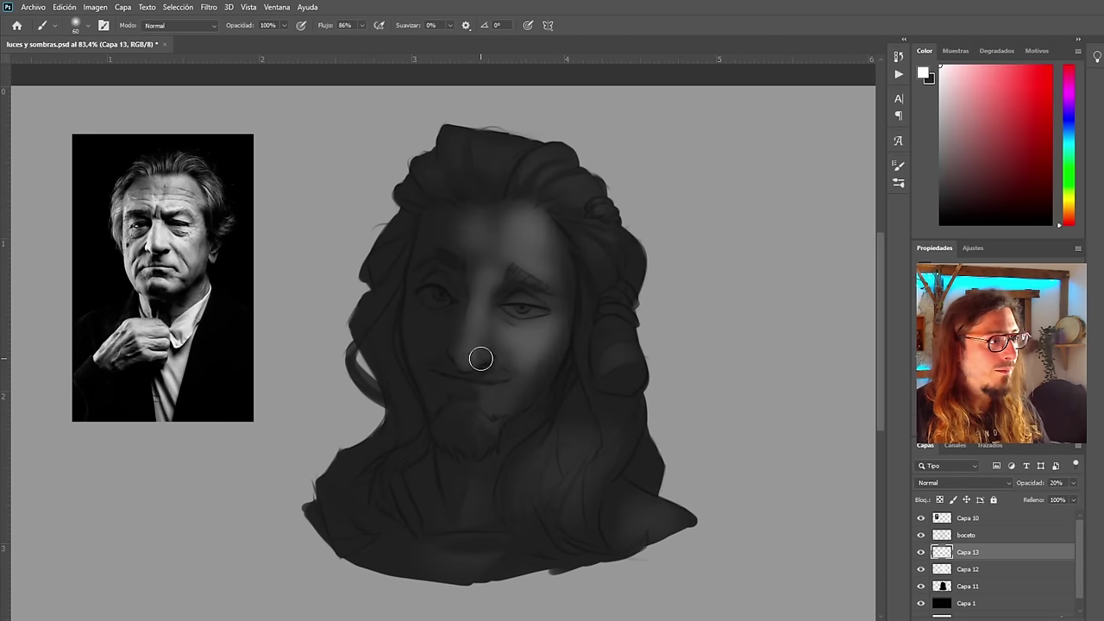
scroll(481, 359, "down", 5)
scroll(412, 389, "up", 5)
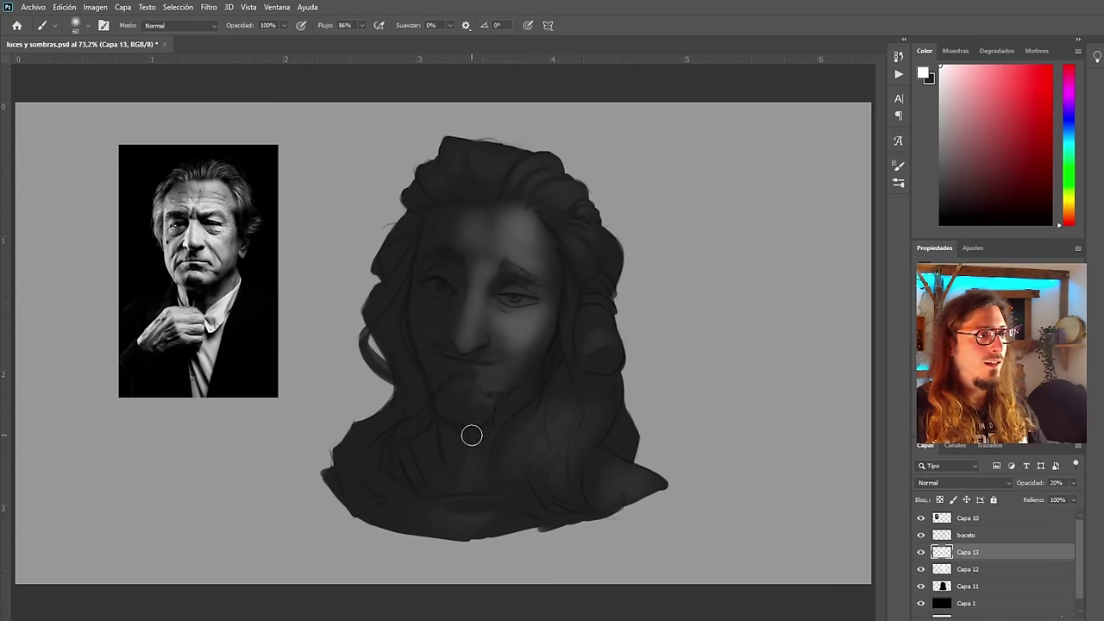
scroll(484, 373, "up", 2)
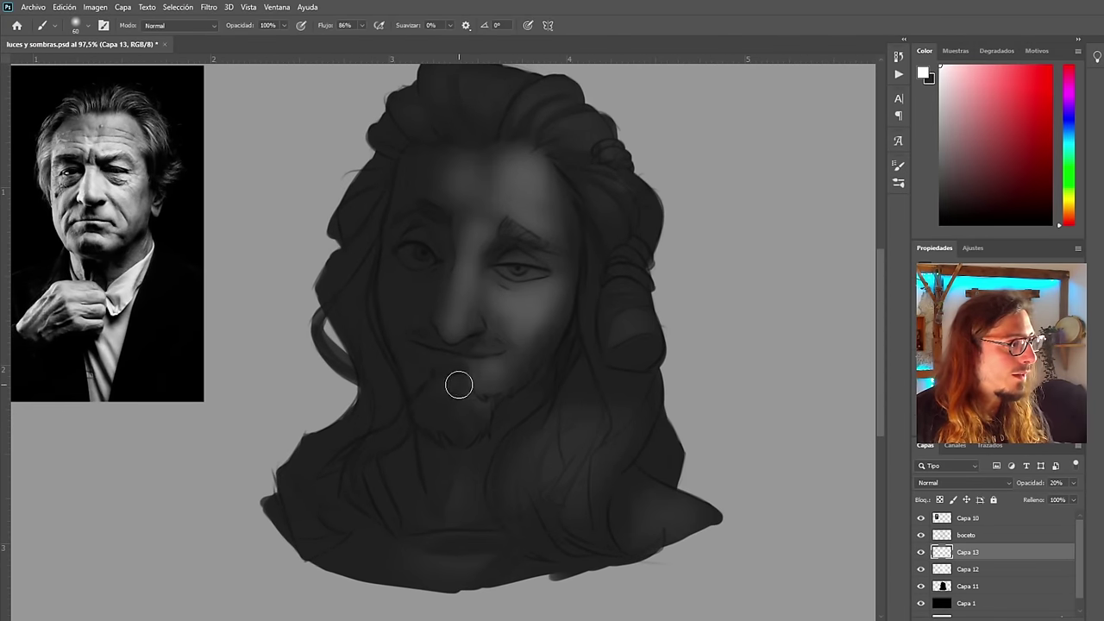
scroll(462, 377, "up", 4)
scroll(468, 369, "down", 3)
scroll(498, 250, "up", 3)
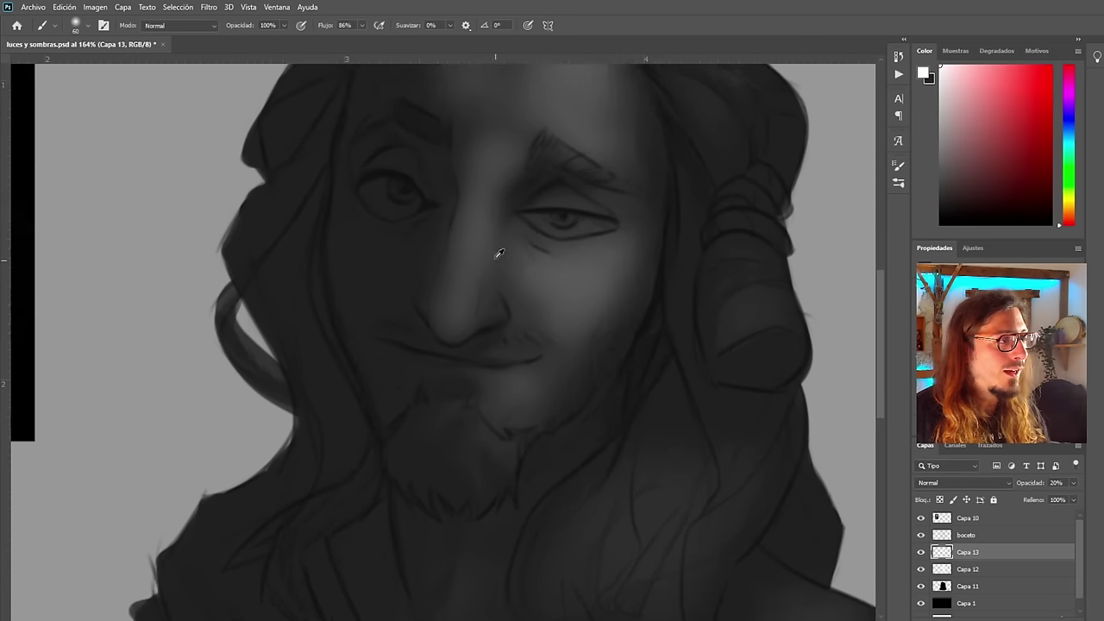
scroll(560, 207, "down", 4)
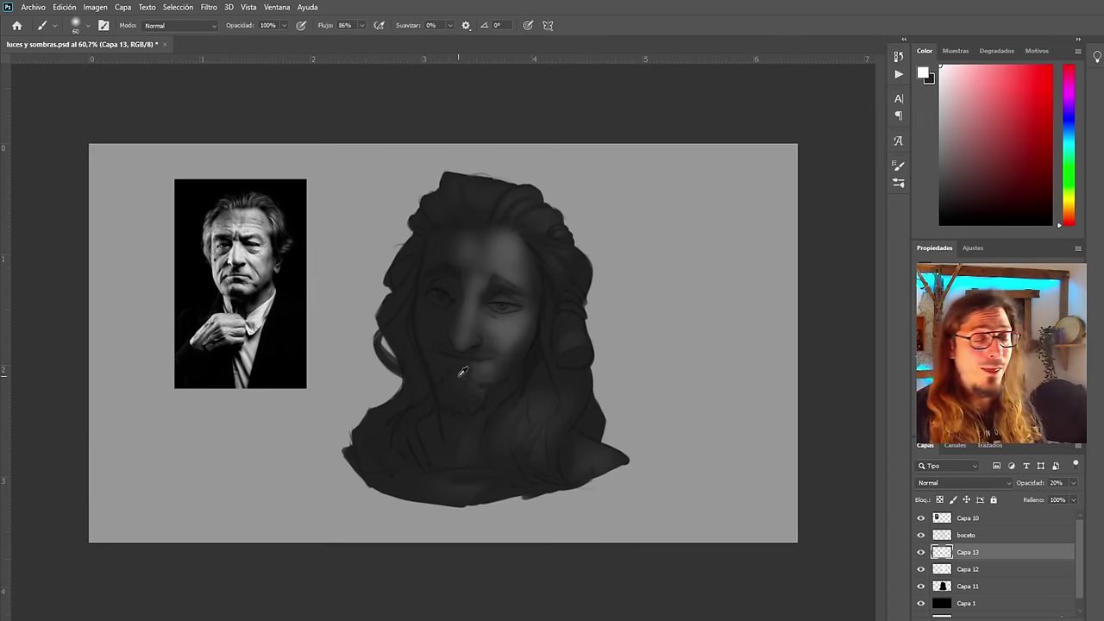
scroll(382, 326, "up", 2)
scroll(382, 326, "down", 2)
scroll(449, 341, "up", 2)
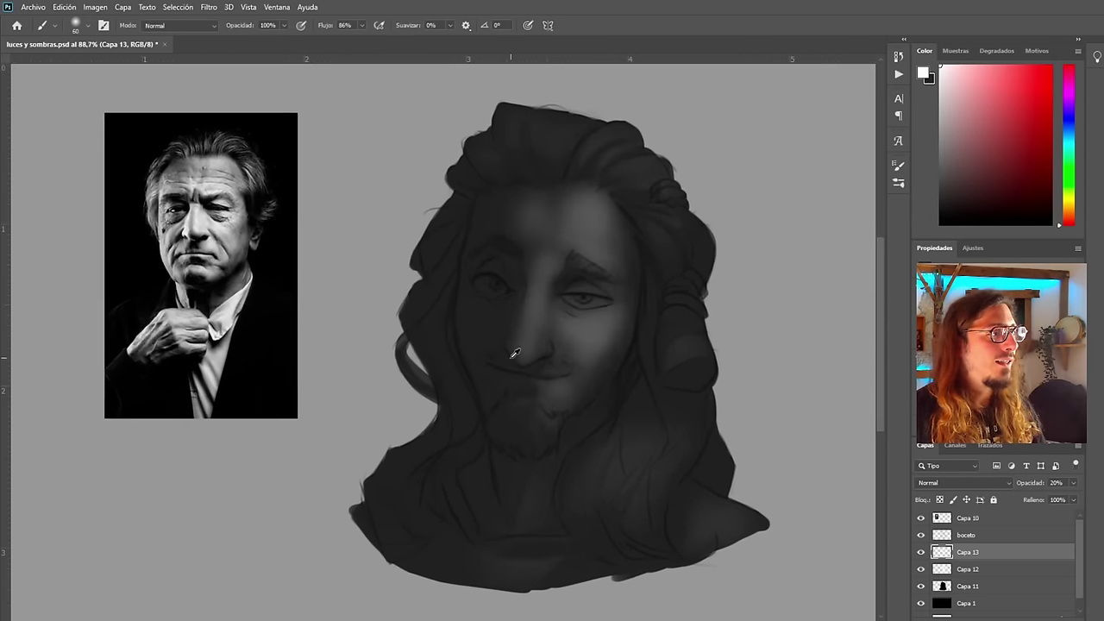
scroll(506, 353, "down", 1)
scroll(414, 346, "up", 1)
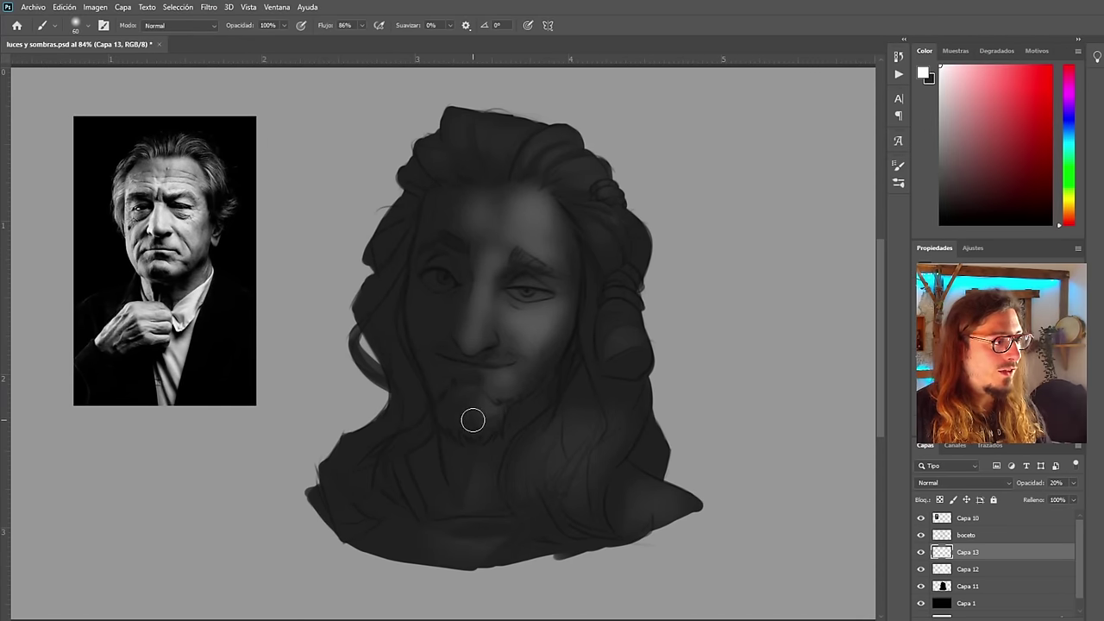
Extend the soft white light over the beard, forehead, tied side hair, shoulder and chest with the size 60 brush
scroll(510, 332, "up", 1)
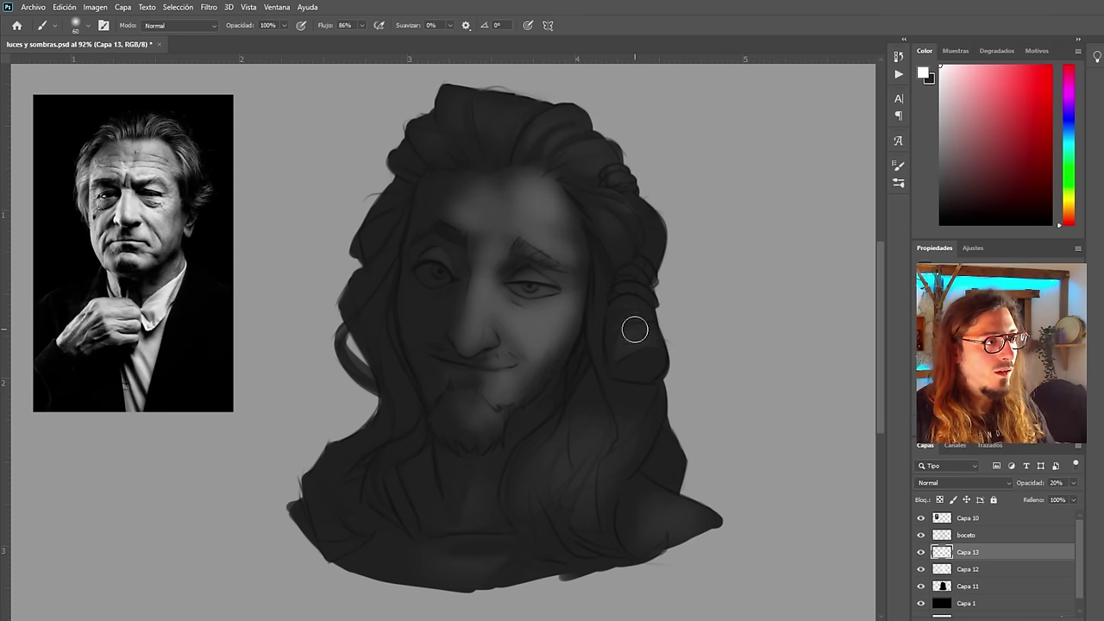
scroll(448, 313, "down", 2)
scroll(485, 401, "up", 2)
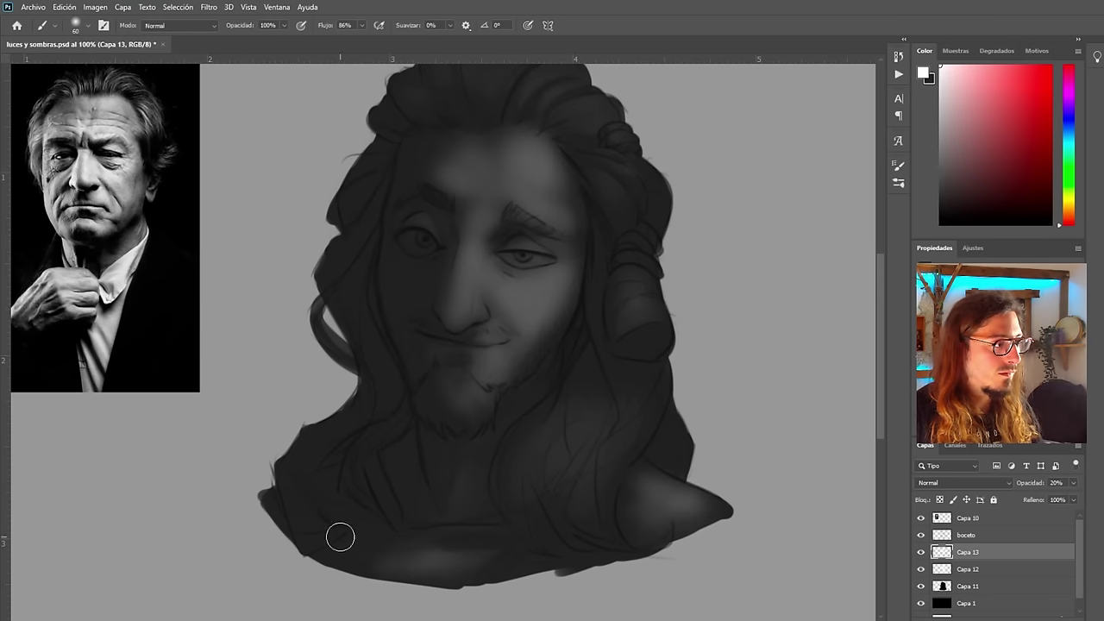
scroll(451, 506, "up", 3)
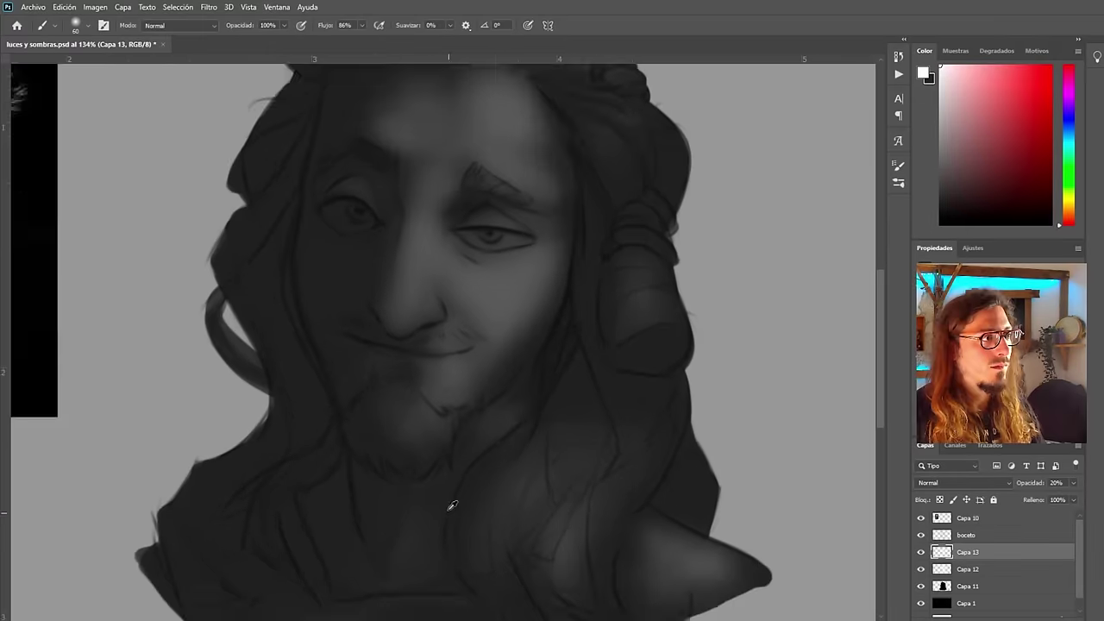
Compare the portrait's lighting with layer Capa 13 hidden and shown
scroll(480, 407, "down", 6)
scroll(391, 269, "up", 2)
scroll(394, 265, "up", 1)
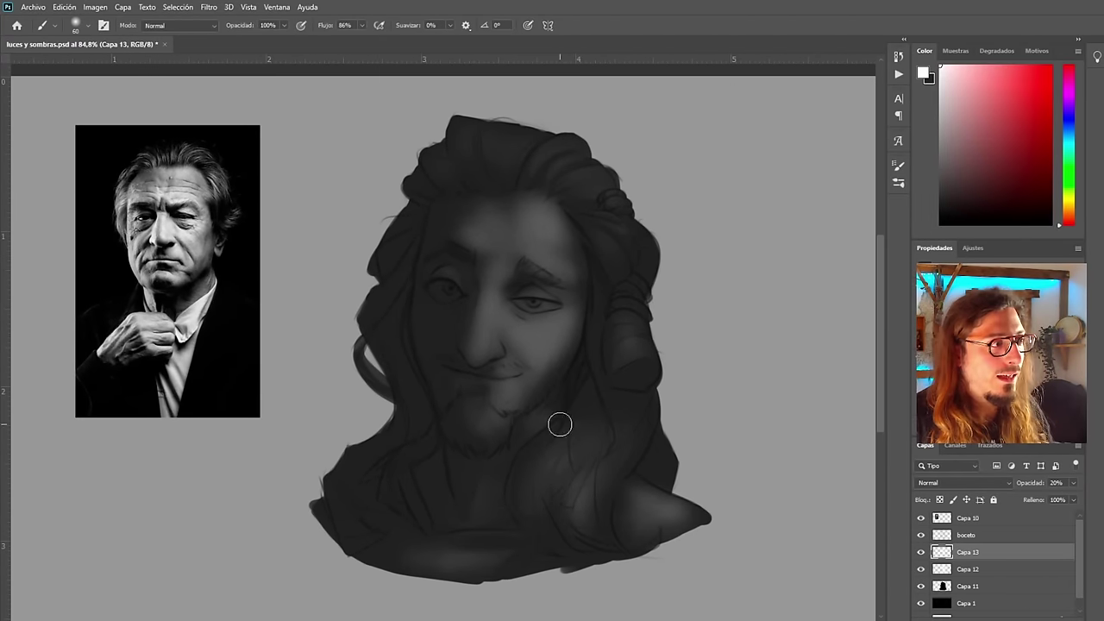
left_click(921, 554)
left_click(920, 553)
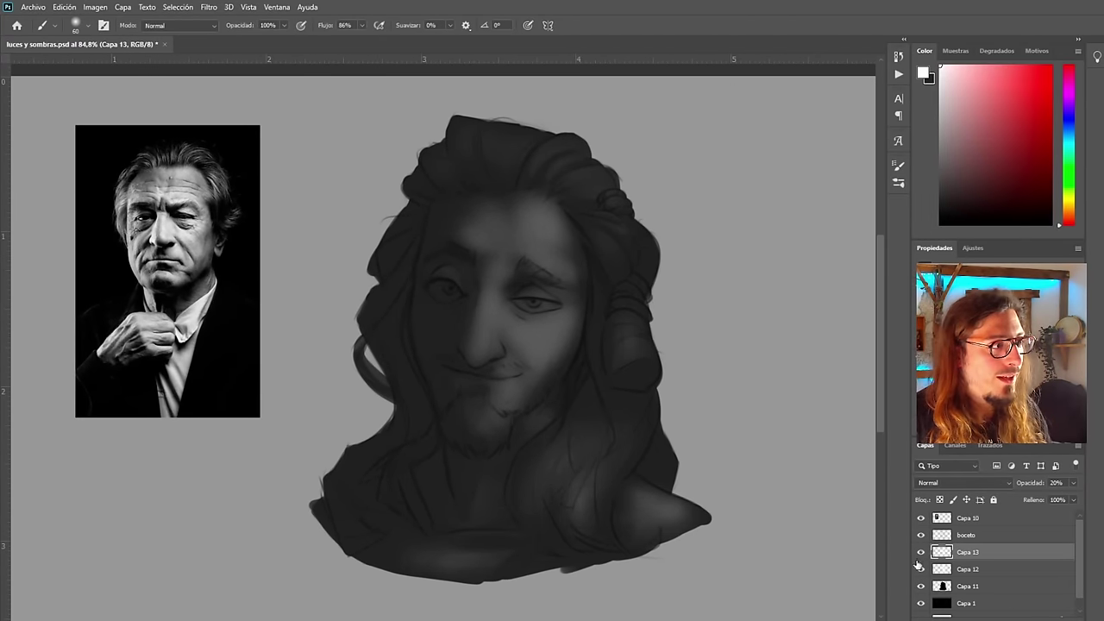
left_click(921, 553)
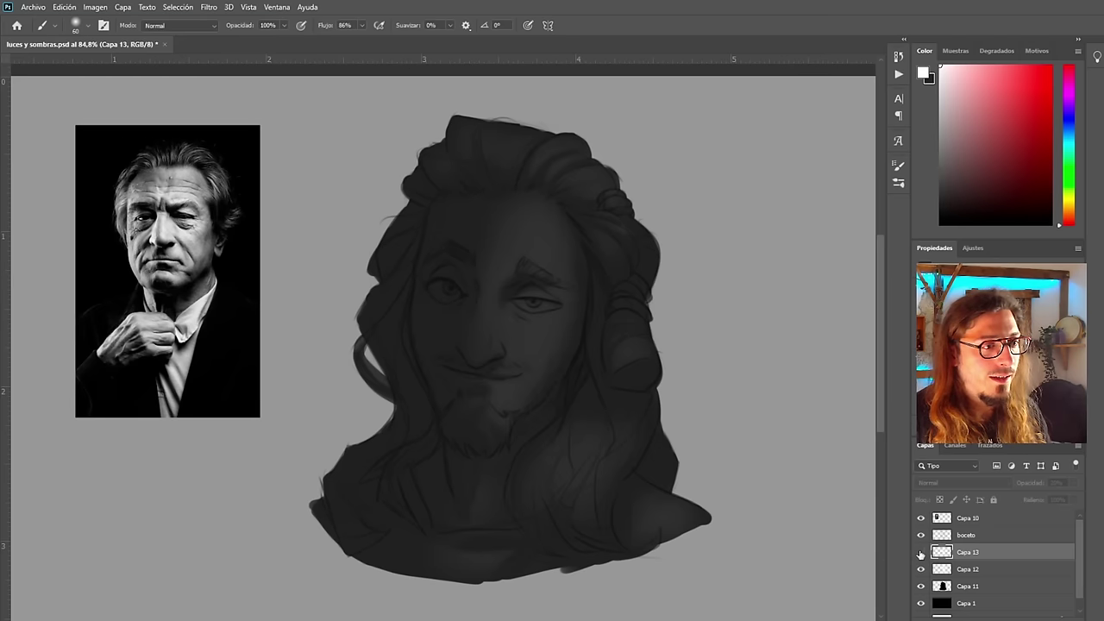
left_click(921, 553)
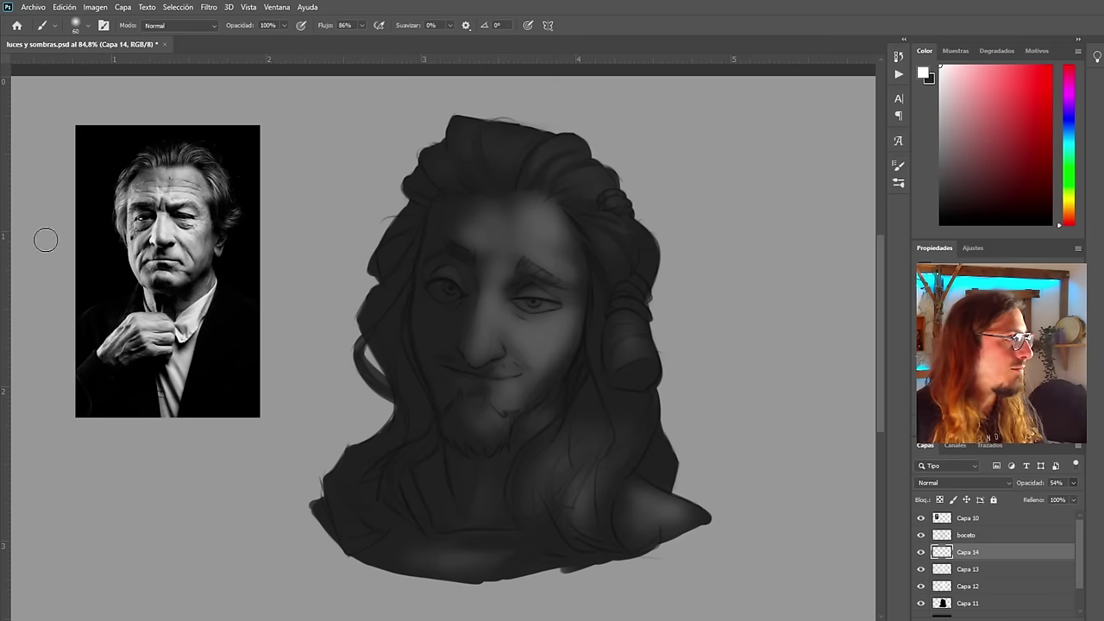
mouse_move(513, 335)
left_mouse_down()
mouse_move(495, 330)
mouse_move(512, 378)
left_mouse_up()
key("ctrl+z")
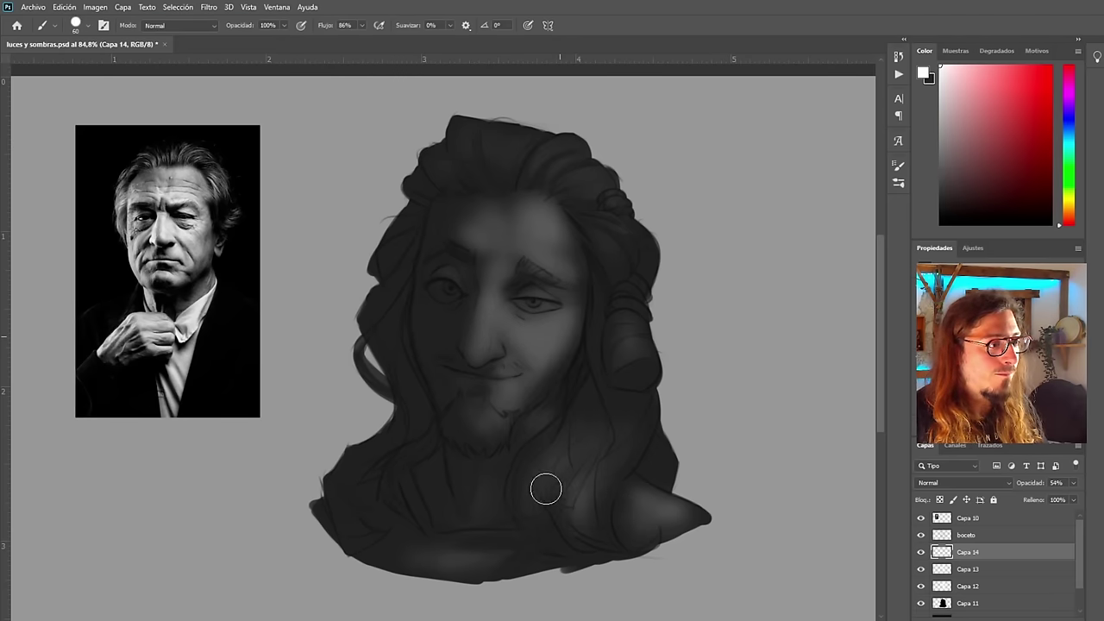
key("]")
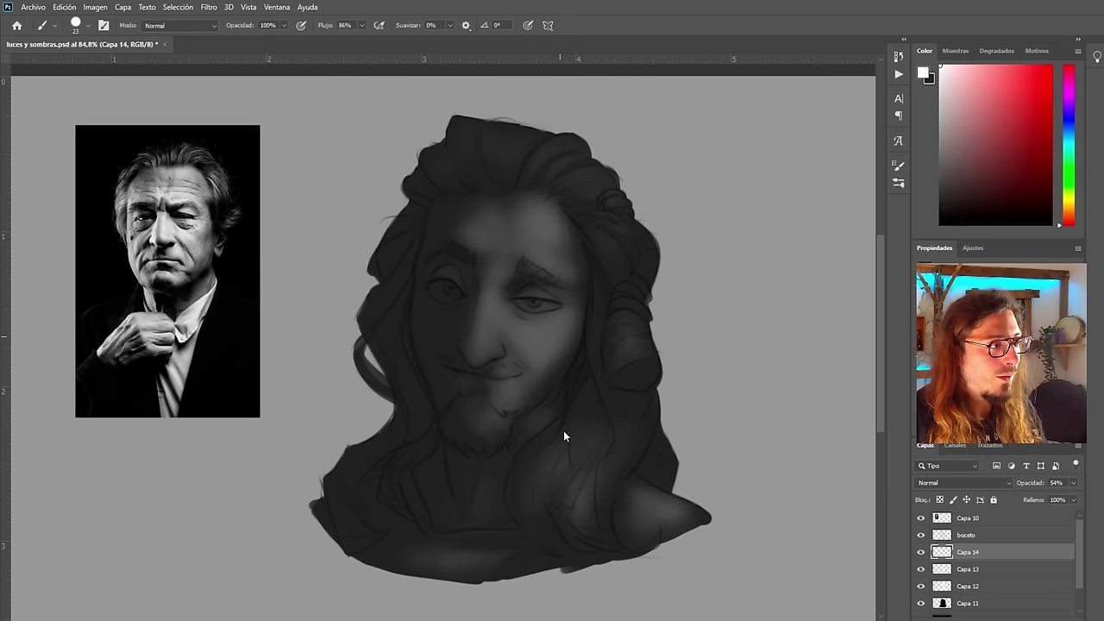
mouse_move(514, 240)
left_mouse_down()
mouse_move(557, 294)
mouse_move(532, 312)
left_mouse_up()
key("ctrl+z")
Examine the light on the forehead and face in the portrait against the reference photo
scroll(545, 231, "up", 5)
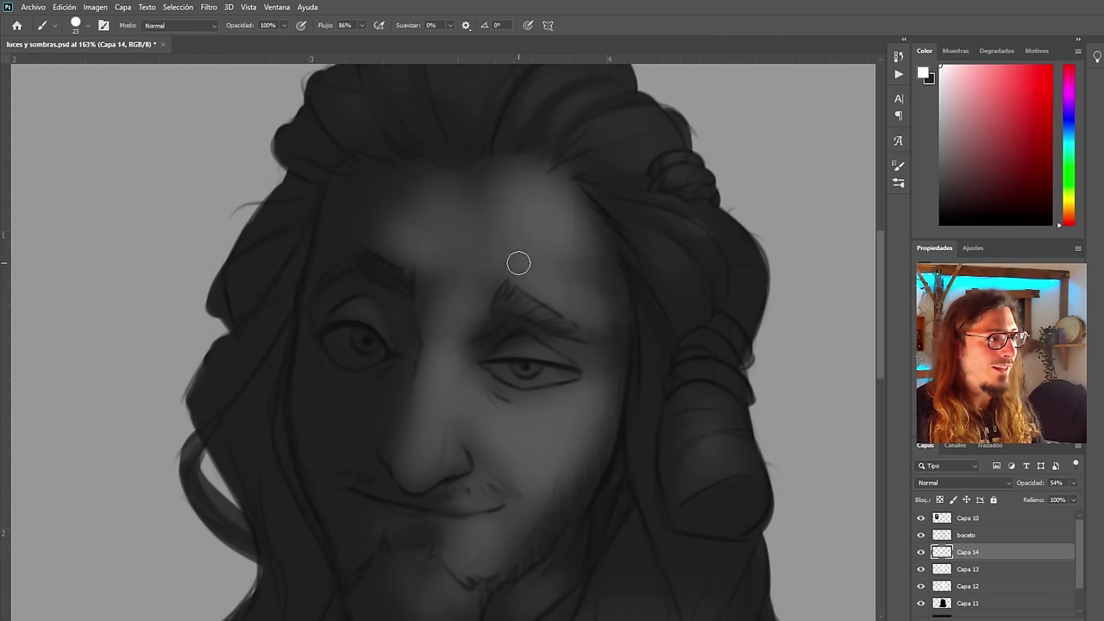
scroll(503, 382, "down", 2)
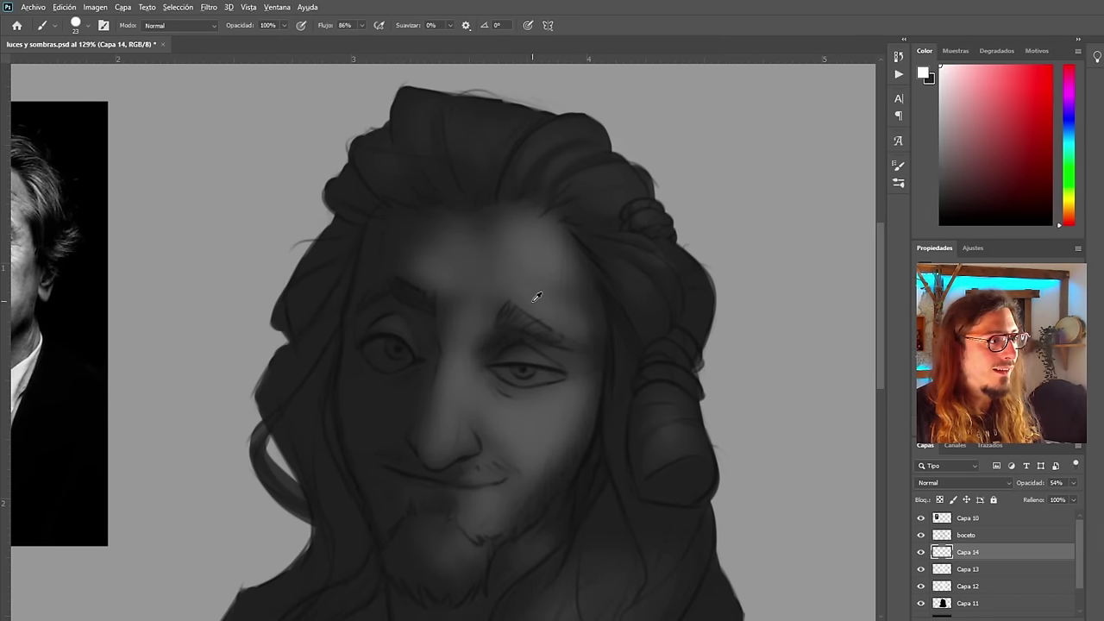
scroll(528, 302, "down", 2)
scroll(503, 298, "up", 3)
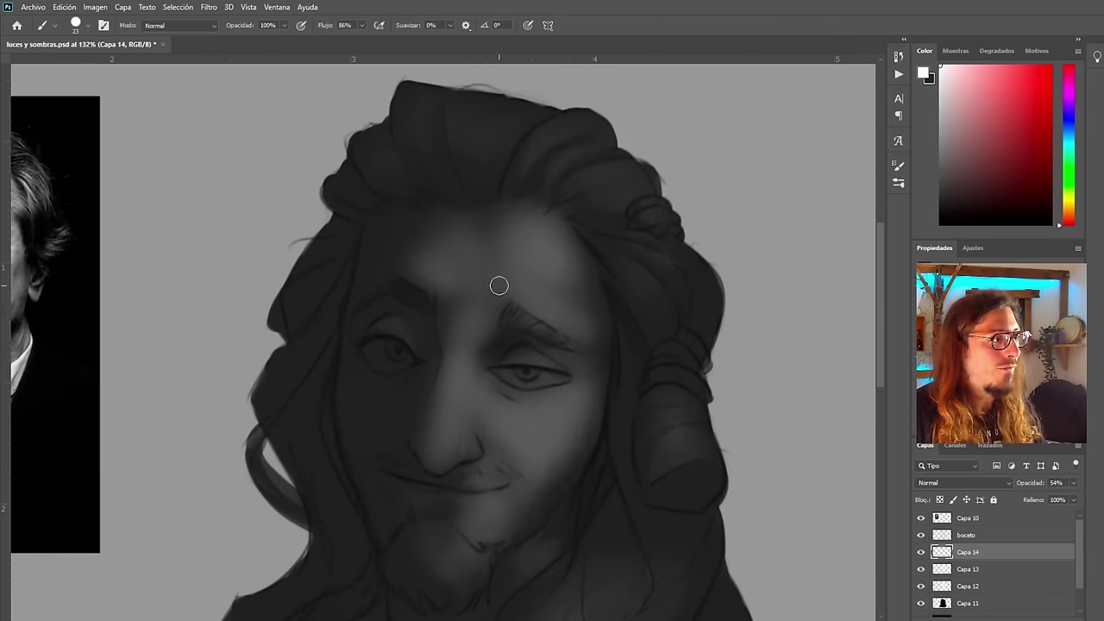
scroll(466, 310, "down", 3)
scroll(440, 375, "up", 1)
scroll(269, 365, "up", 2)
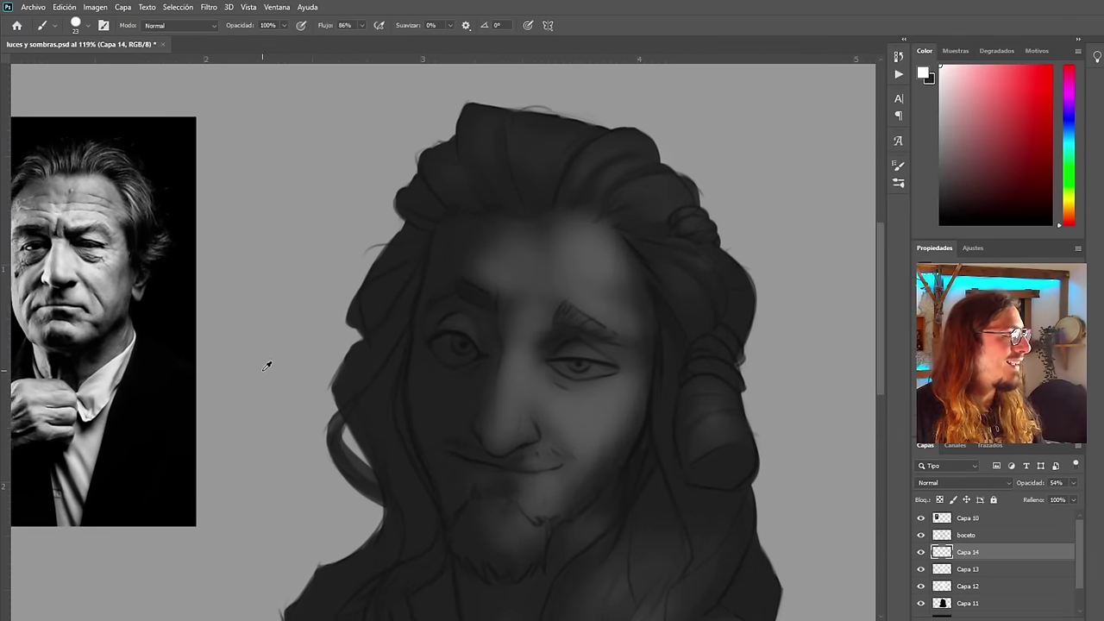
scroll(305, 353, "down", 2)
scroll(265, 382, "up", 2)
scroll(517, 365, "down", 3)
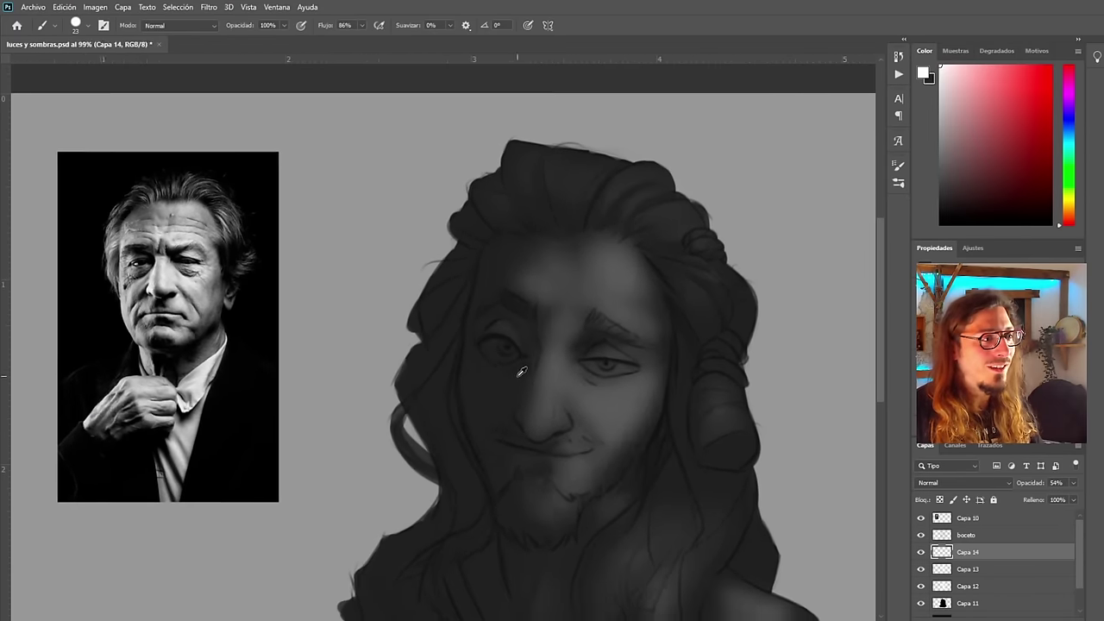
scroll(547, 424, "up", 2)
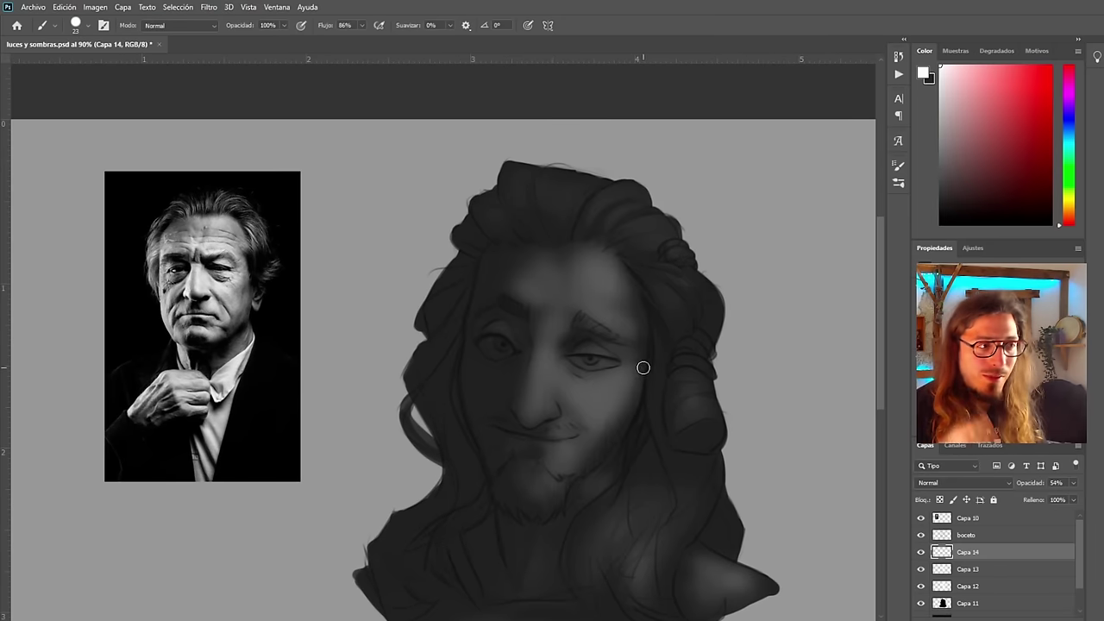
scroll(641, 365, "up", 2)
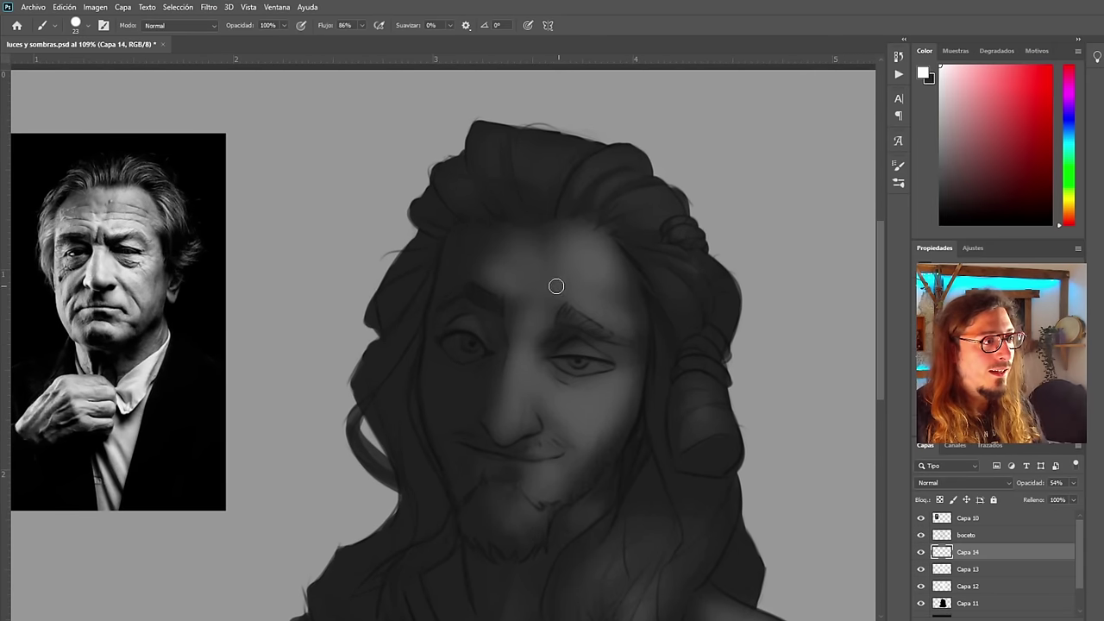
Test hard-edged white strokes above the lit-side eyebrow and lower the opacity of layer Capa 14 to 12%
left_click_drag(530, 279, 626, 321)
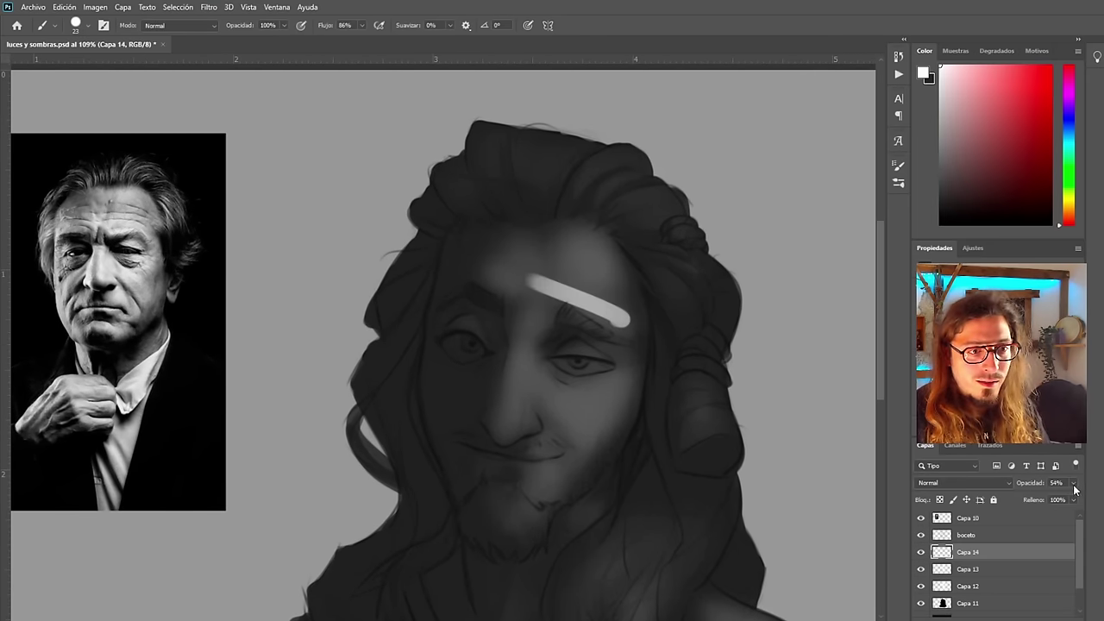
left_click_drag(1028, 500, 1027, 499)
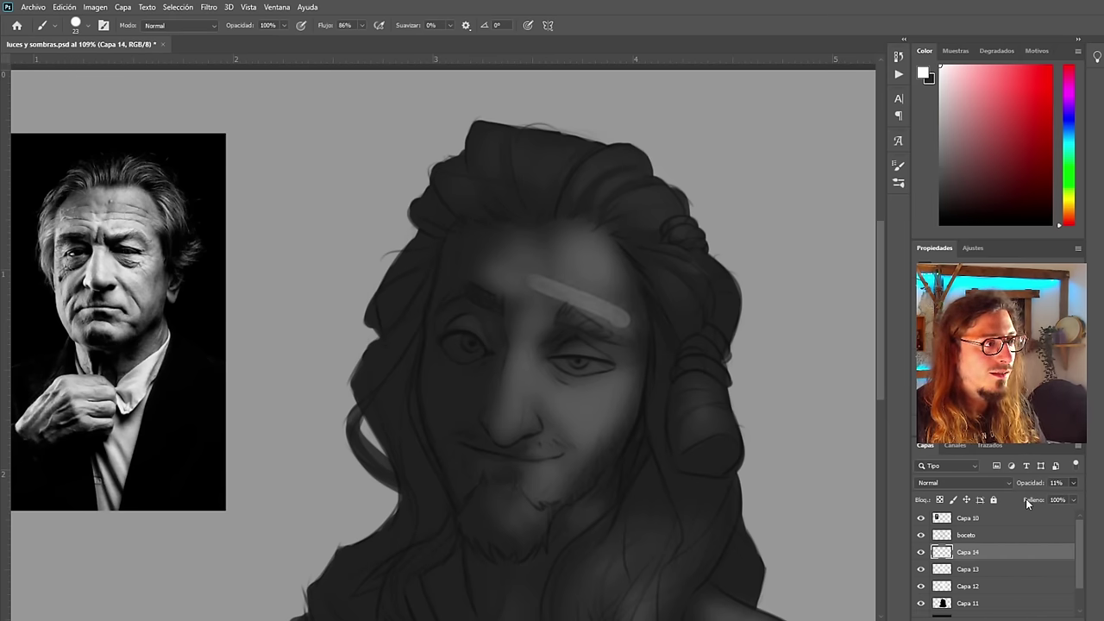
left_click_drag(1028, 500, 1027, 500)
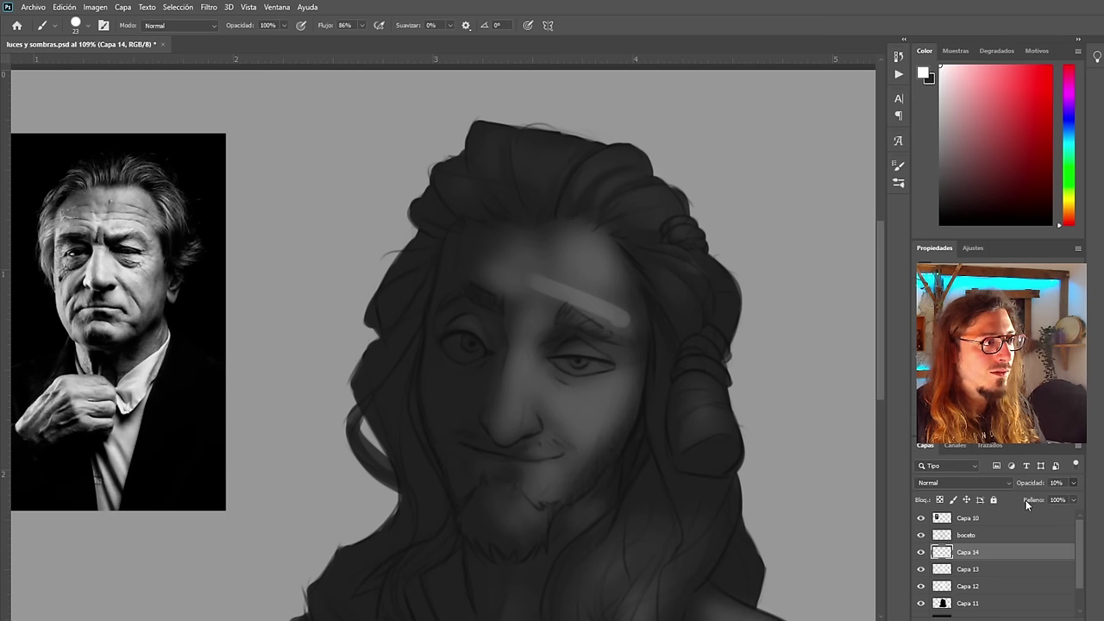
key("Up")
key("Up")
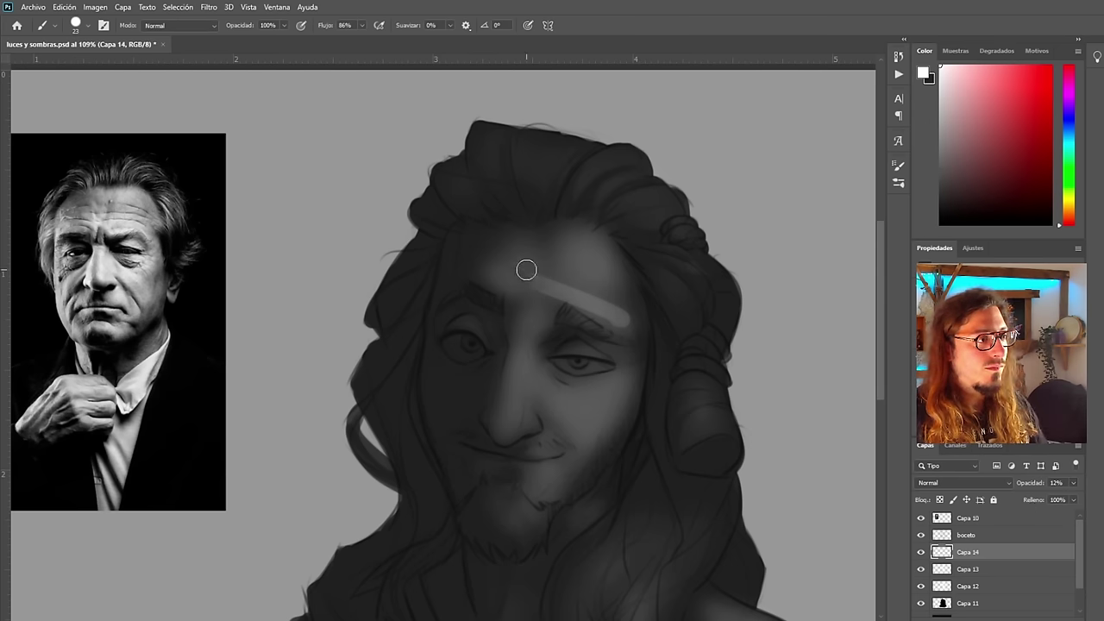
mouse_move(525, 264)
left_mouse_down()
mouse_move(584, 289)
mouse_move(643, 336)
left_mouse_up()
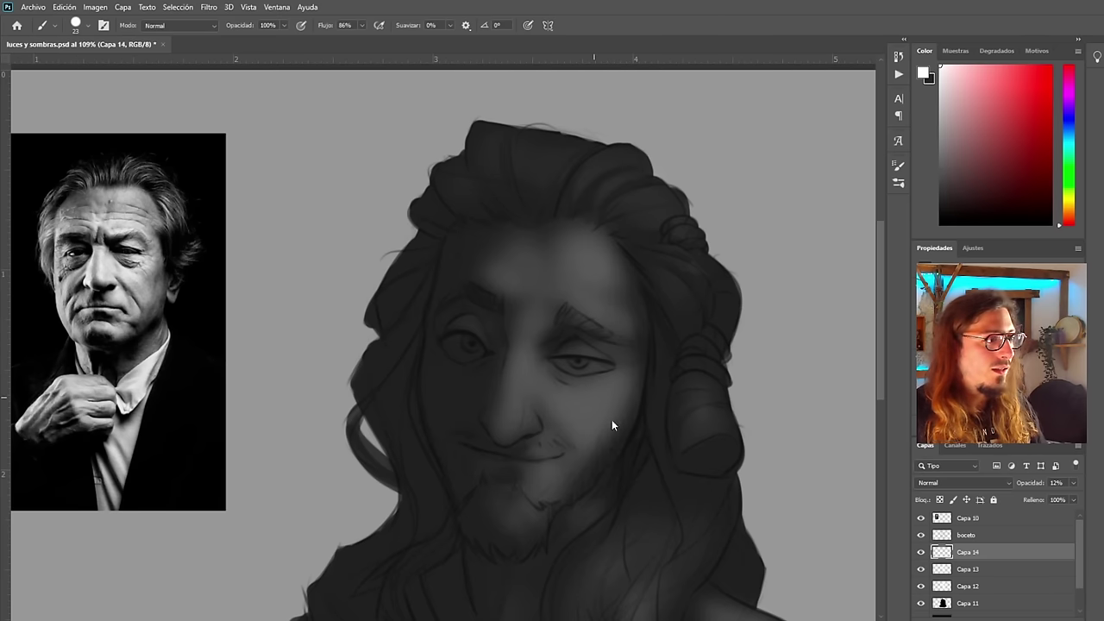
Paint a solid white highlight patch high on the lit side of the forehead on layer Capa 14
key("bracketright")
key("bracketright")
key("bracketright")
key("bracketright")
key("bracketright")
key("bracketright")
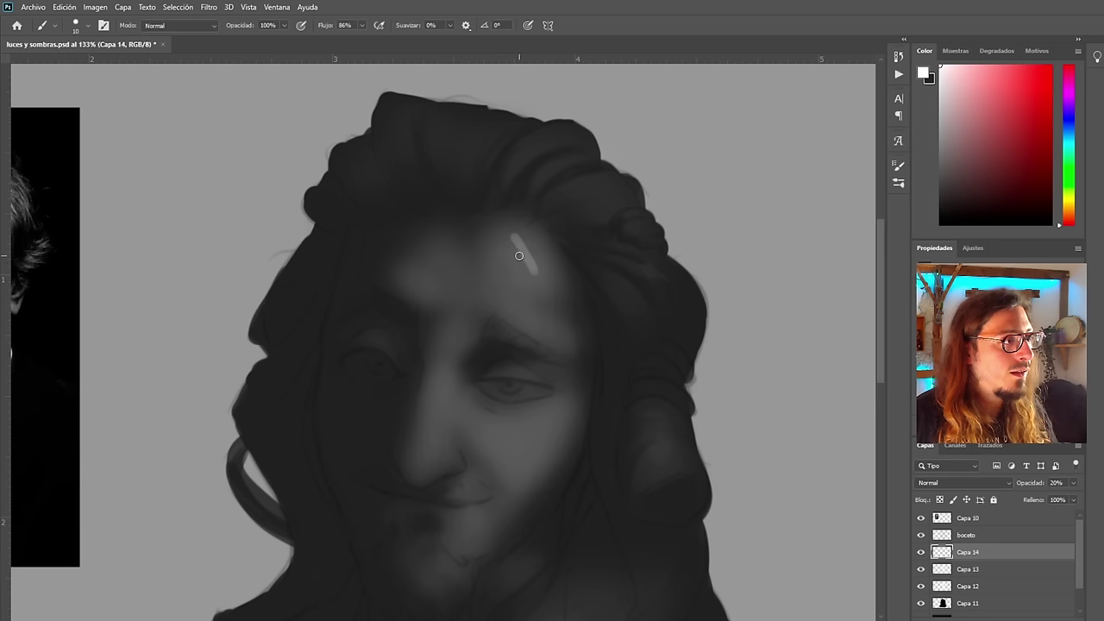
mouse_move(525, 242)
left_mouse_down()
mouse_move(520, 265)
mouse_move(535, 256)
mouse_move(522, 246)
mouse_move(507, 258)
mouse_move(501, 238)
mouse_move(494, 250)
left_mouse_up()
With a size 14 brush, paint a curved highlight above the lit-side eyebrow and a short one at the other brow's inner end
key("bracketright")
left_click_drag(496, 310, 565, 354)
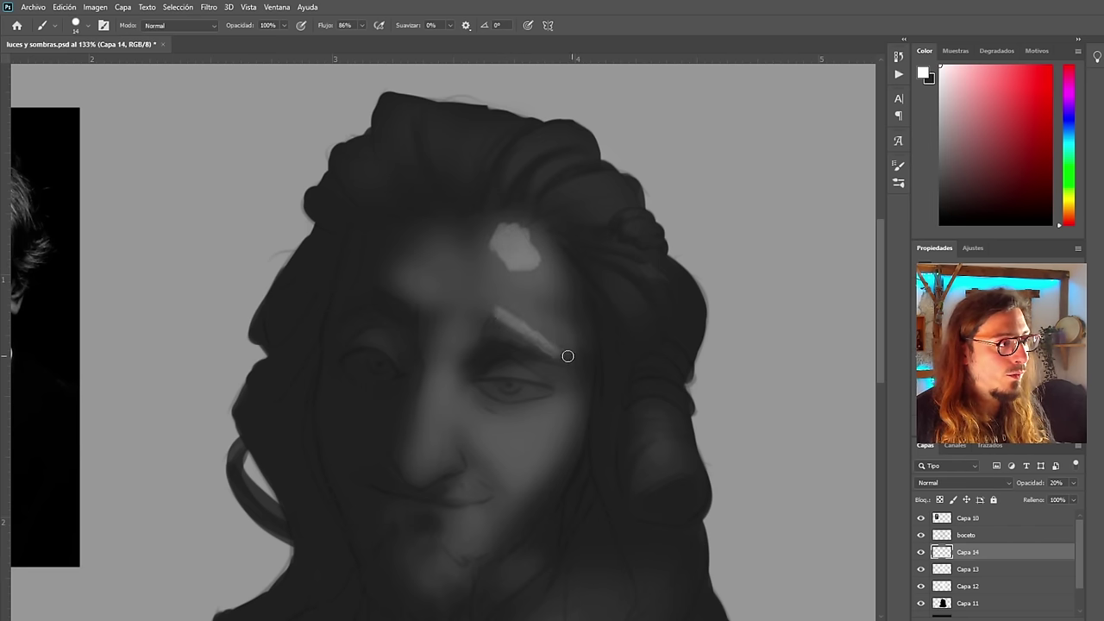
key("ctrl+z")
left_click_drag(498, 309, 536, 335)
mouse_move(571, 352)
left_mouse_down()
mouse_move(539, 338)
mouse_move(570, 342)
left_mouse_up()
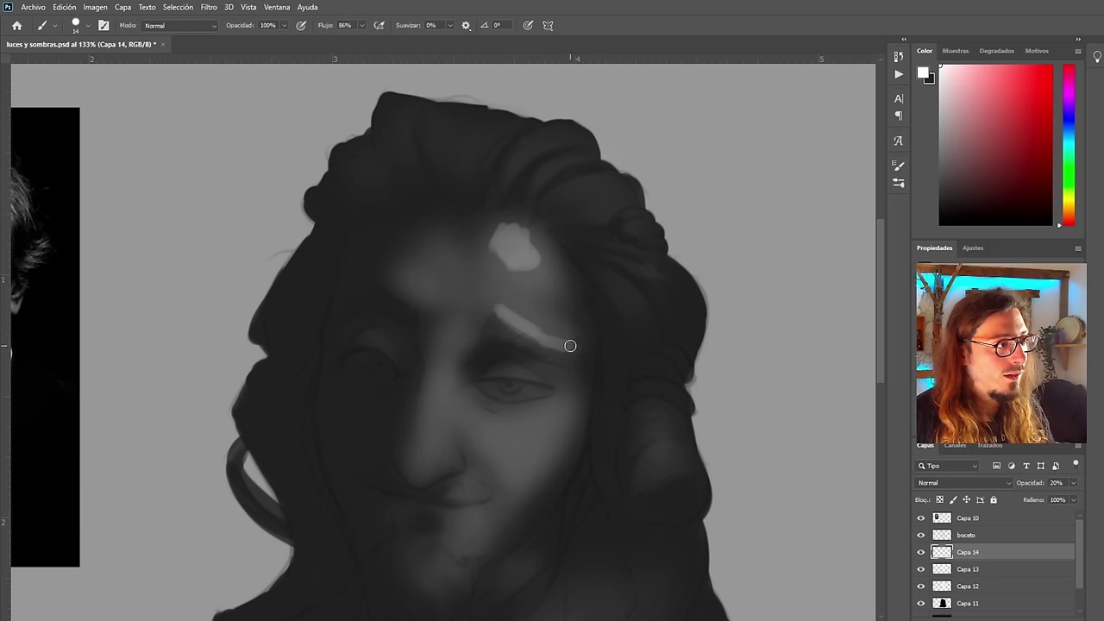
left_click_drag(438, 288, 433, 301)
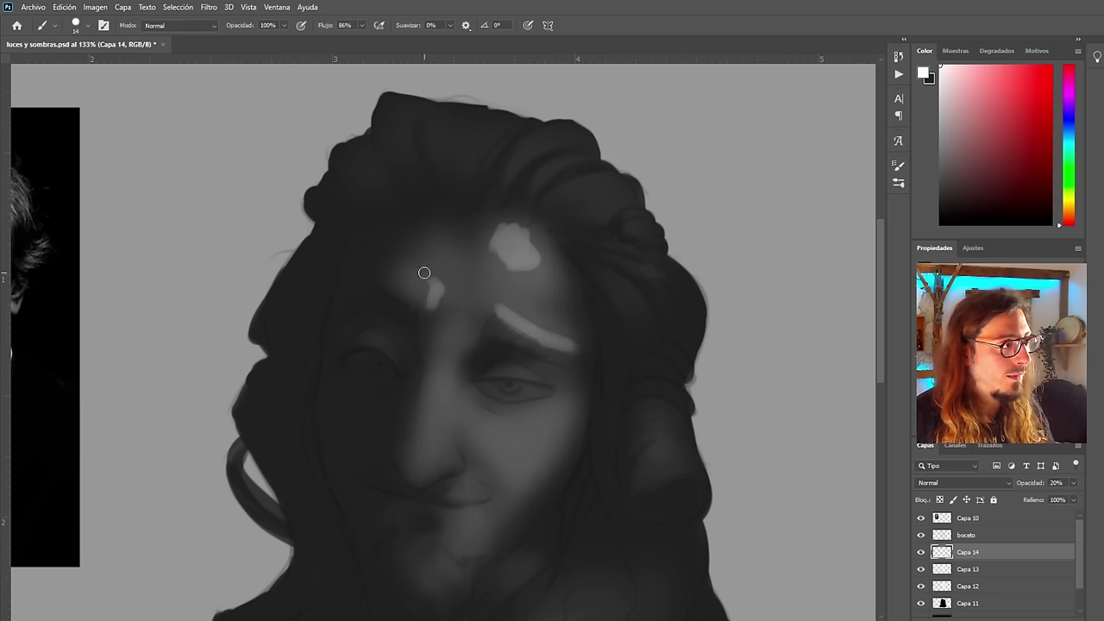
Paint a highlight on the upper cheek beneath the outer corner of the lit-side eye
scroll(509, 221, "down", 5)
scroll(490, 317, "up", 4)
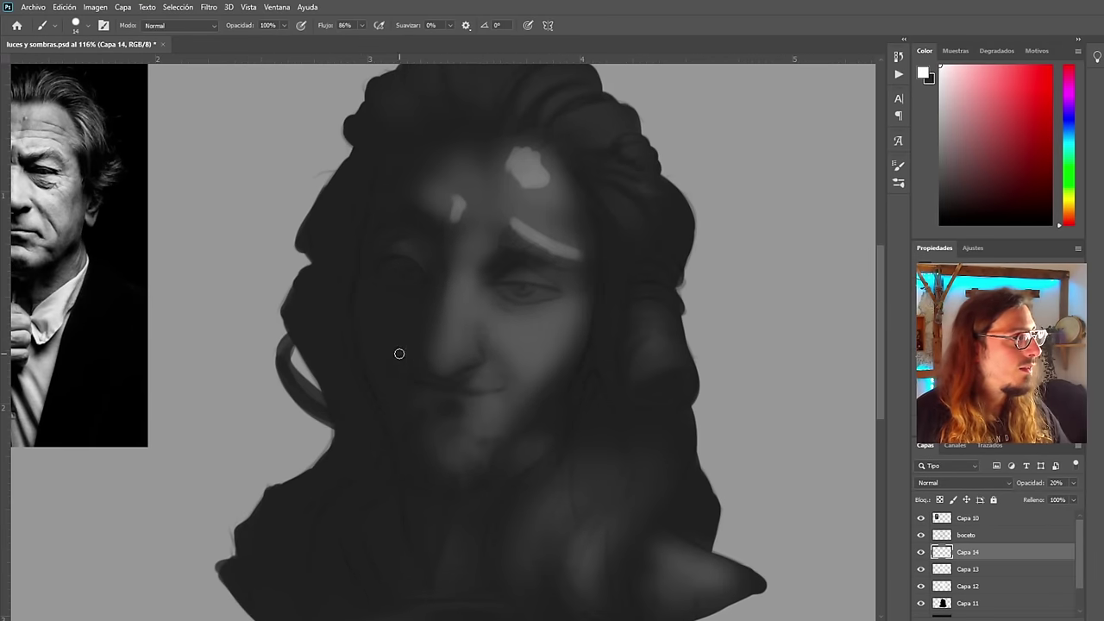
scroll(400, 354, "down", 1)
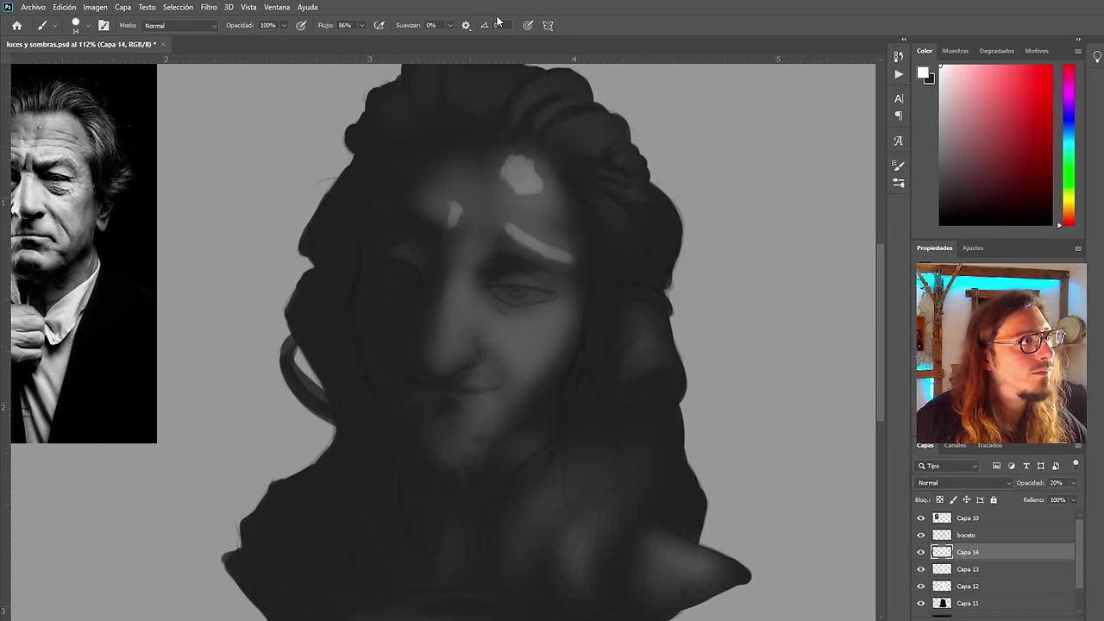
left_click_drag(583, 293, 546, 314)
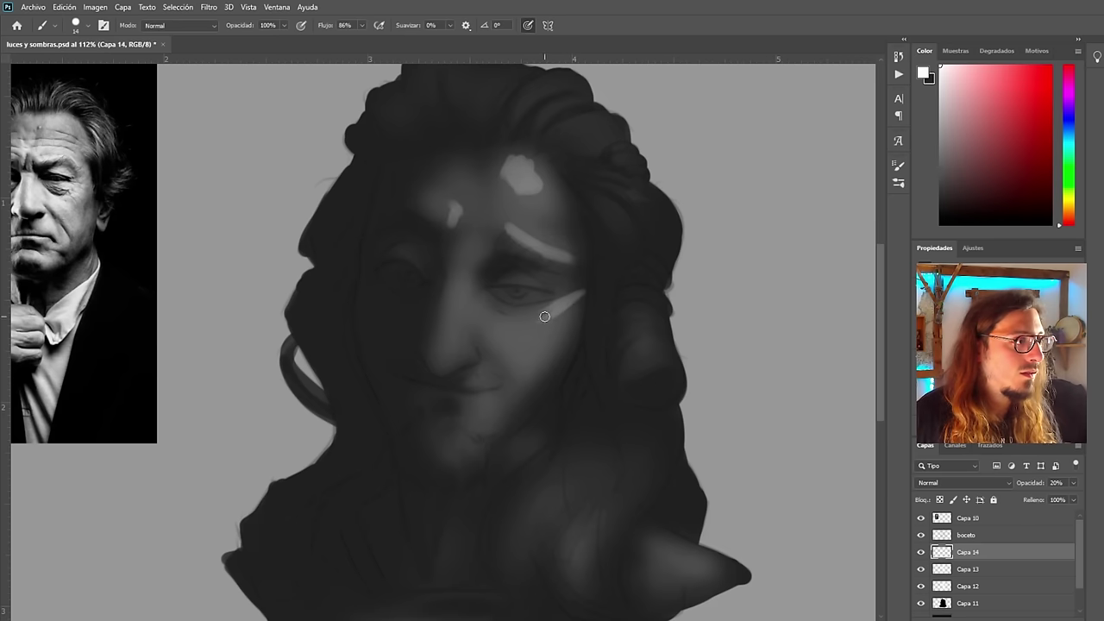
scroll(492, 389, "down", 3)
scroll(467, 344, "up", 3)
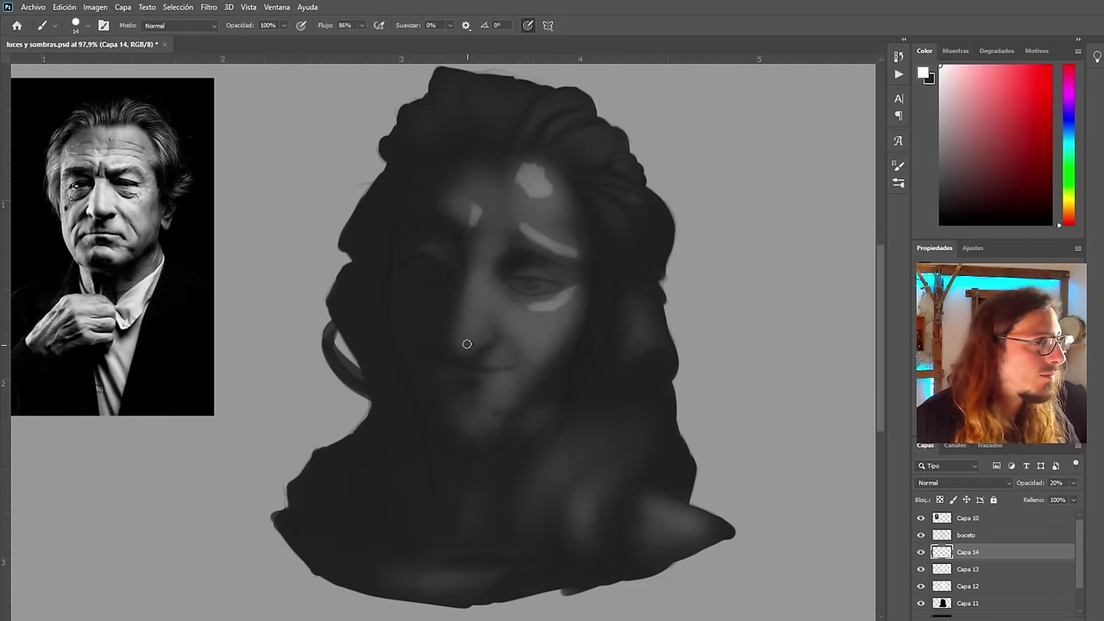
Paint highlights down the nose bridge, across the rest of the lit under-eye area and above the mouth
left_click_drag(482, 268, 468, 325)
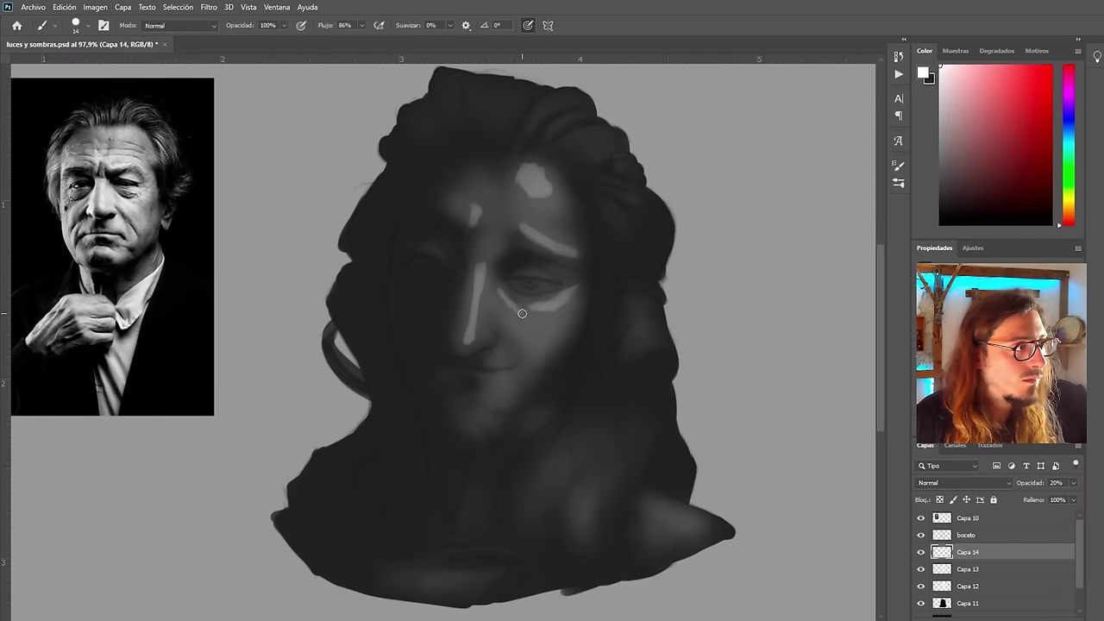
scroll(526, 323, "down", 3)
scroll(495, 389, "up", 3)
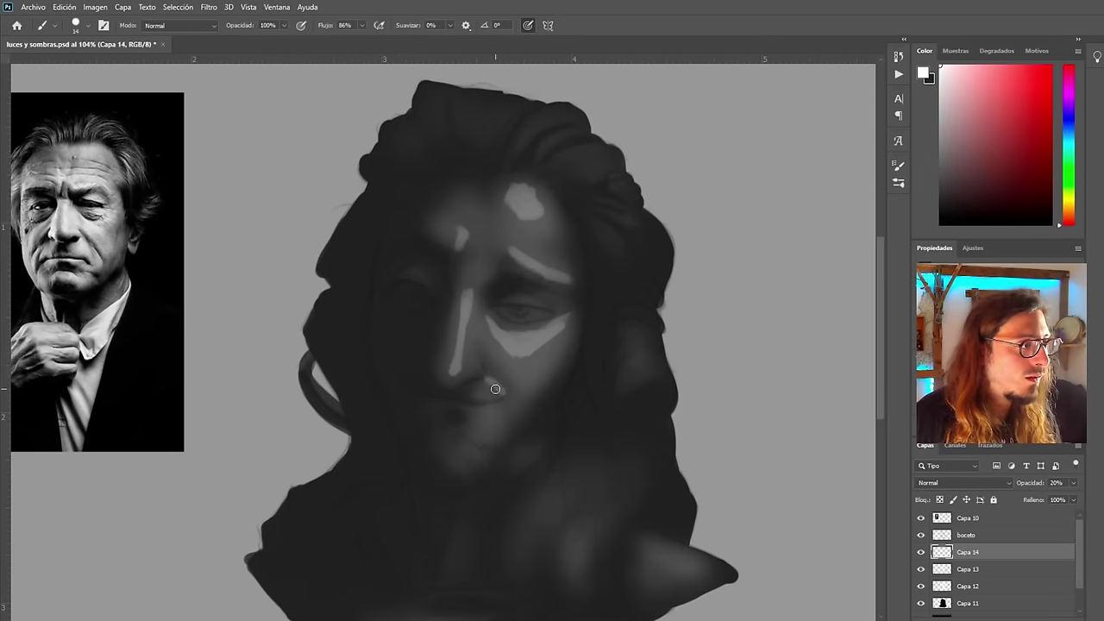
Examine the painted face highlights against the light areas of the reference photo
scroll(470, 443, "down", 1)
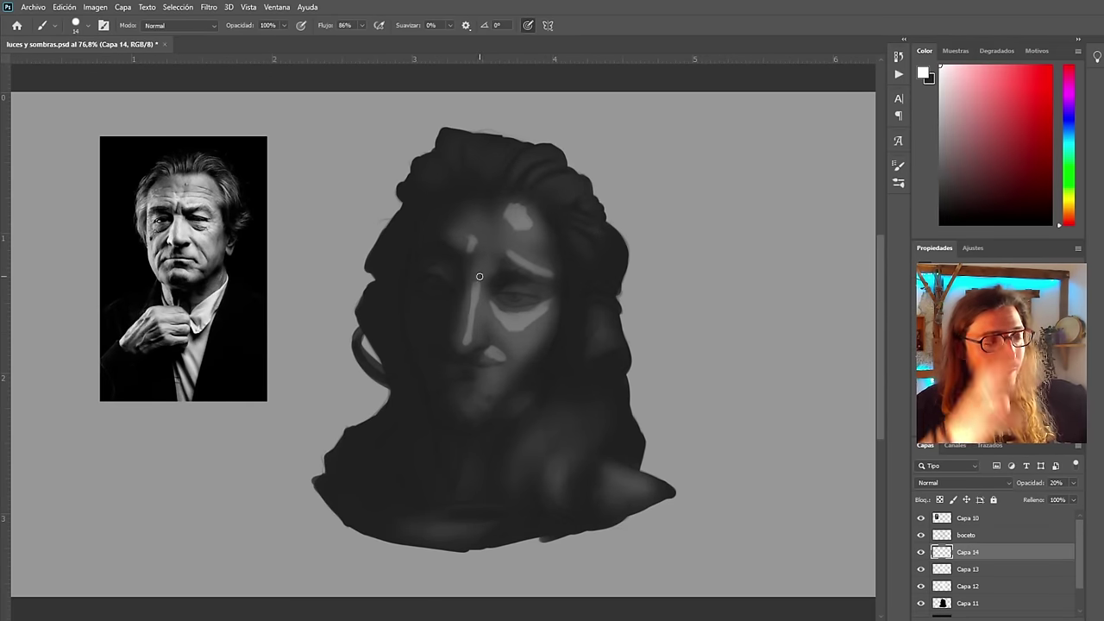
scroll(505, 239, "up", 1)
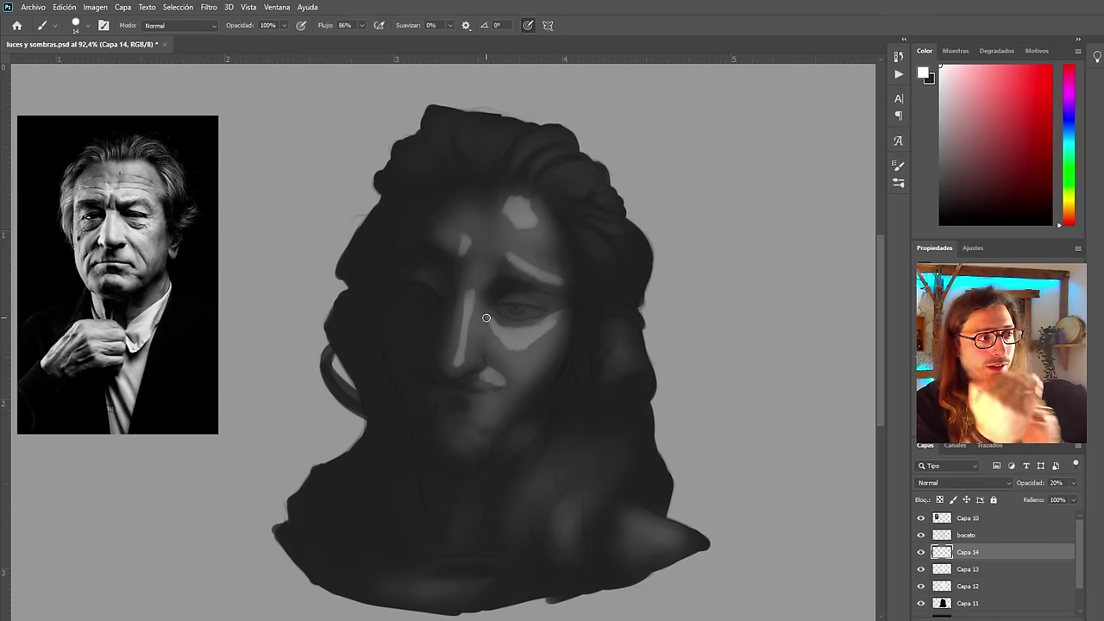
scroll(503, 285, "up", 3)
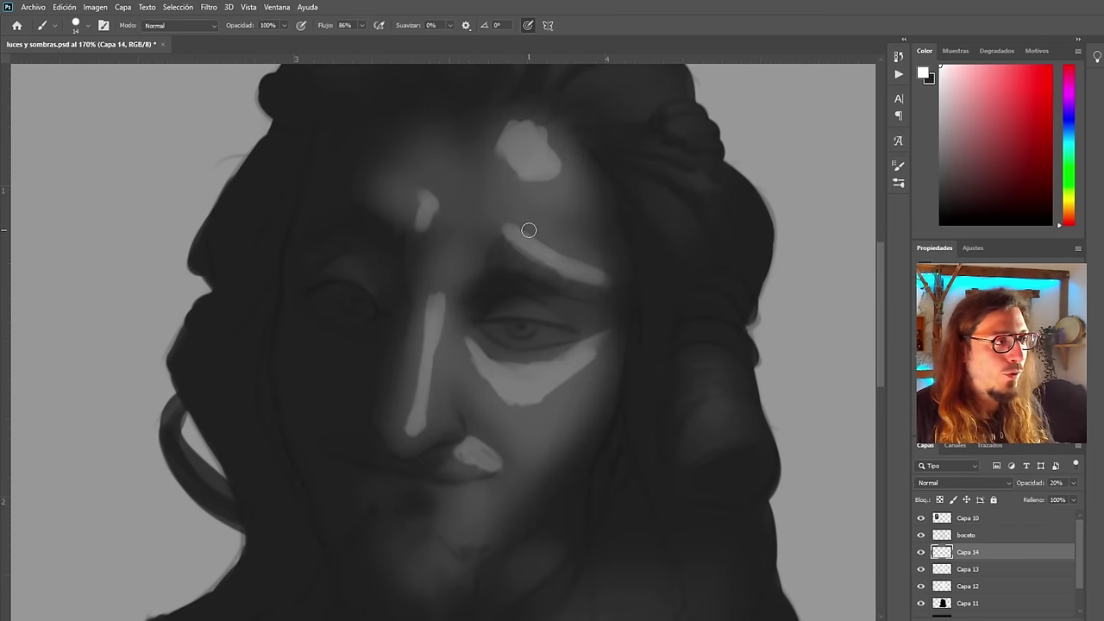
scroll(527, 229, "down", 3)
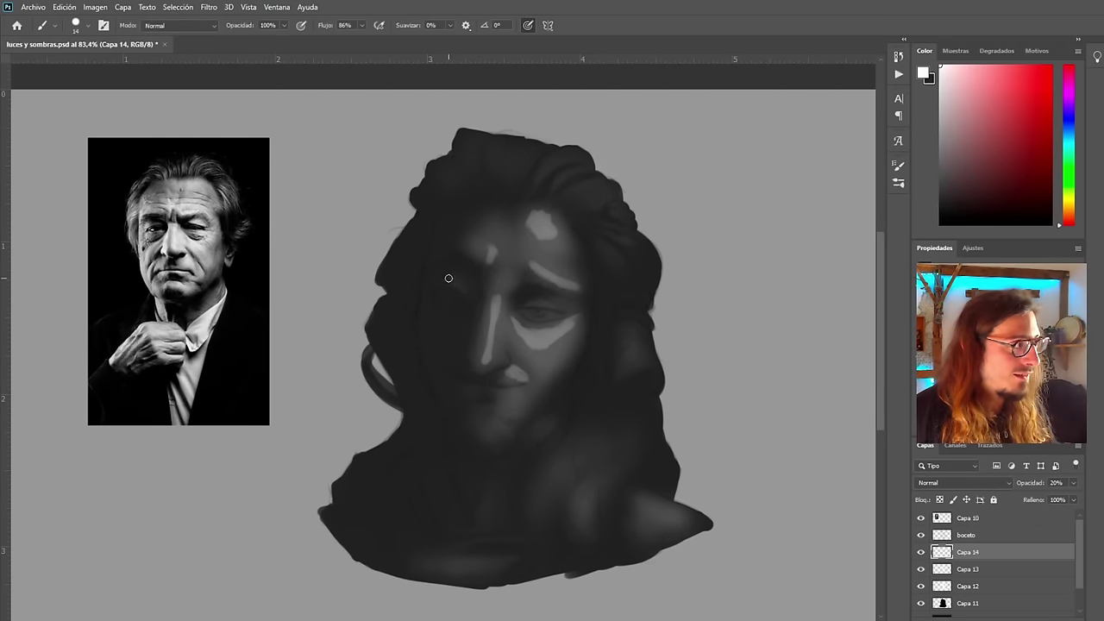
scroll(466, 314, "down", 1)
scroll(500, 217, "up", 4)
scroll(547, 335, "down", 2)
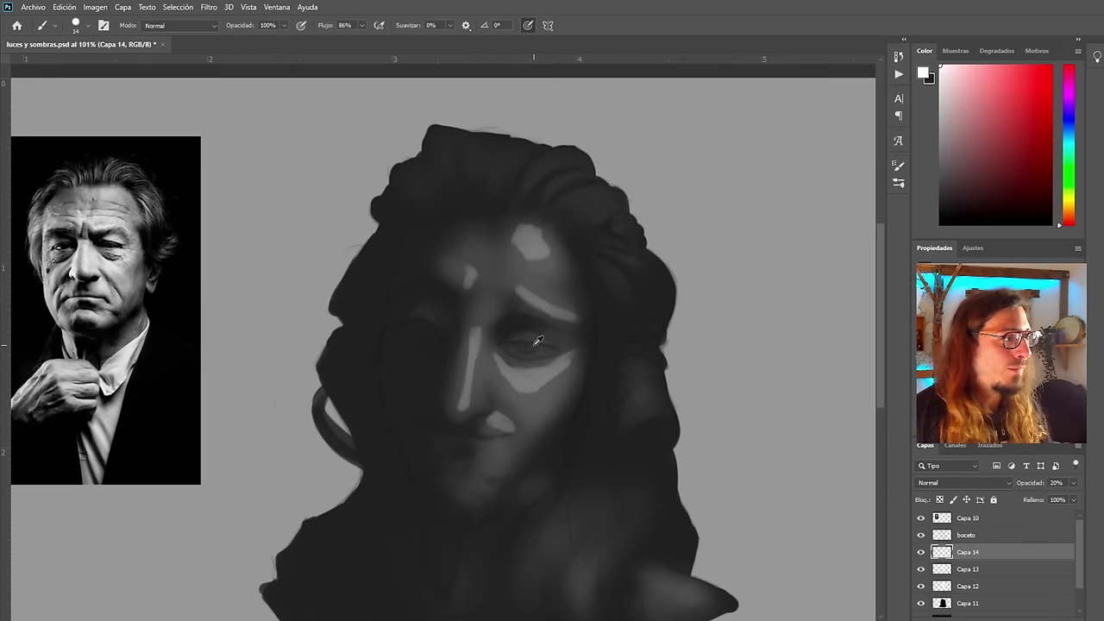
scroll(451, 406, "down", 1)
scroll(484, 414, "up", 2)
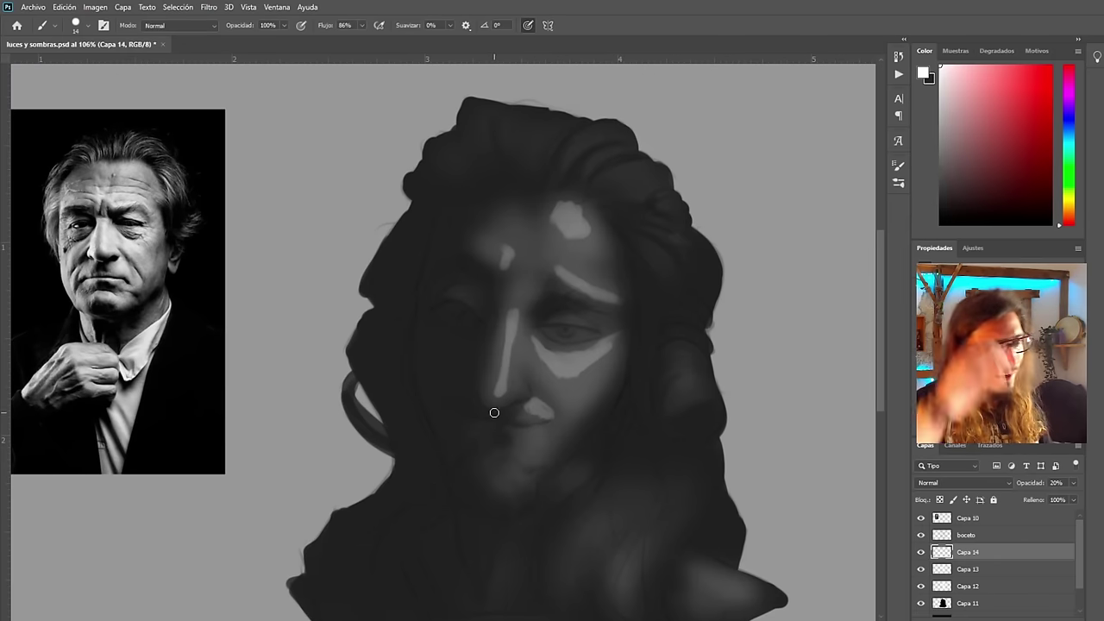
scroll(507, 286, "down", 1)
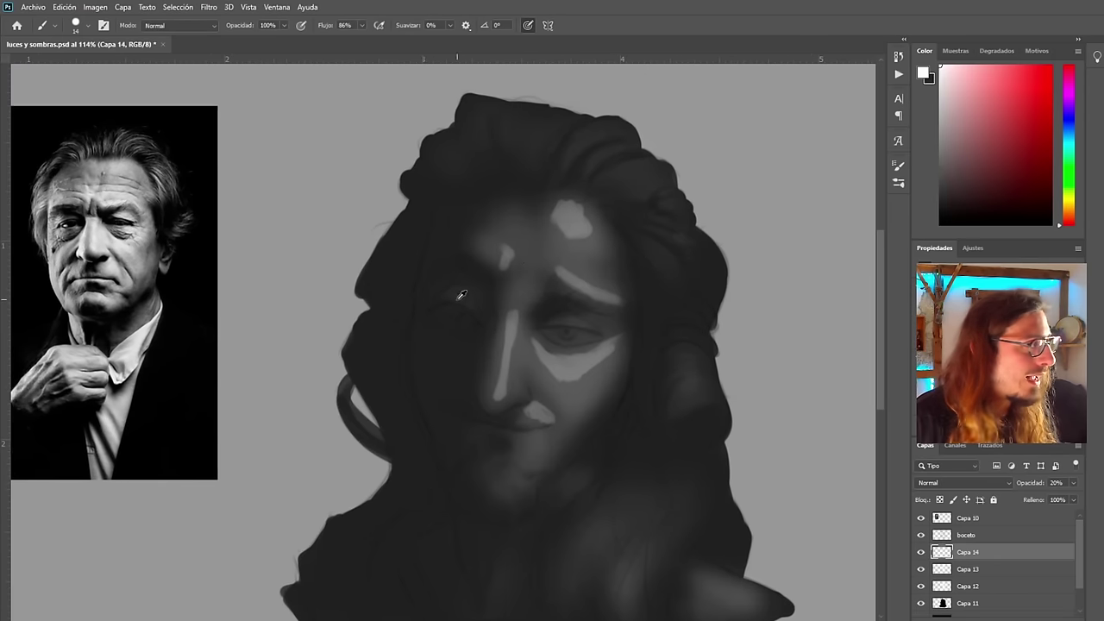
Paint a short highlight beneath the lower lip, on the lit side of the chin
scroll(475, 290, "up", 2)
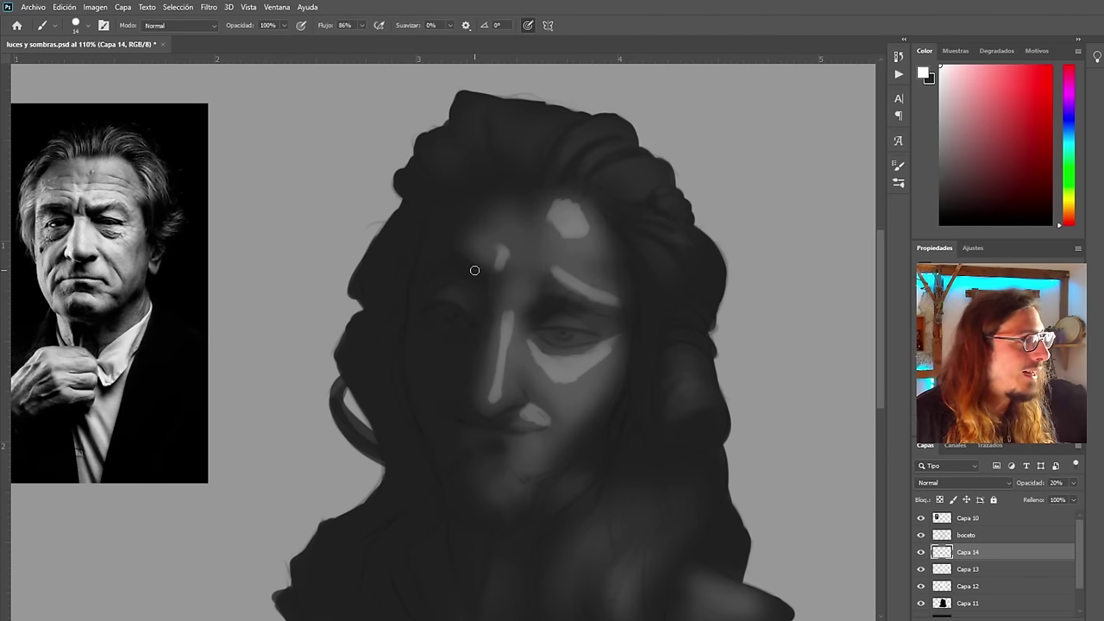
scroll(522, 418, "up", 2)
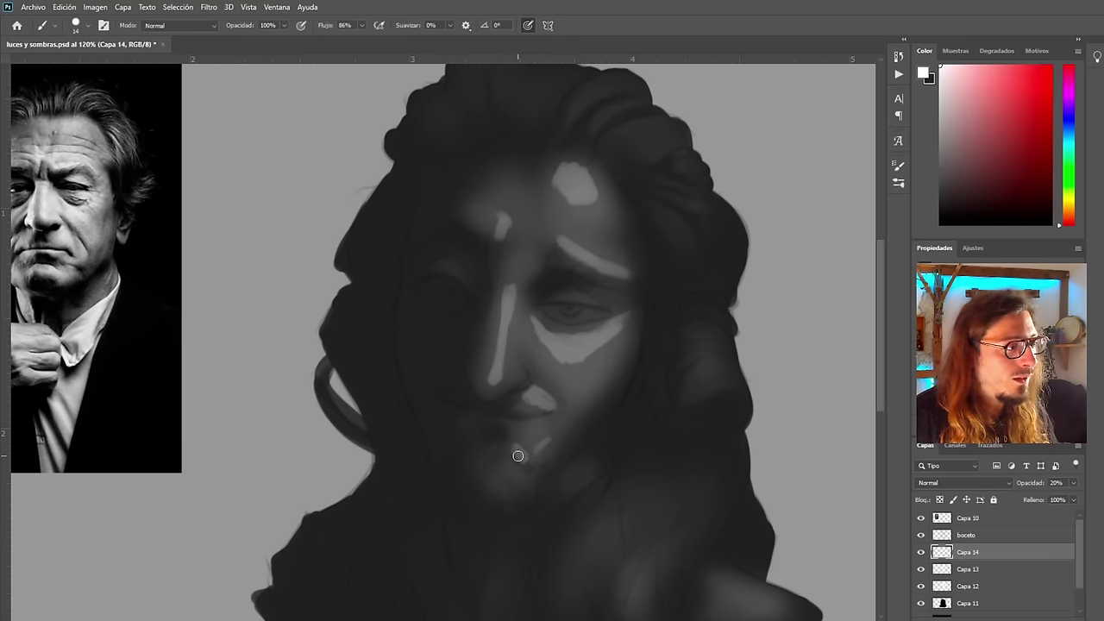
left_click_drag(529, 456, 554, 441)
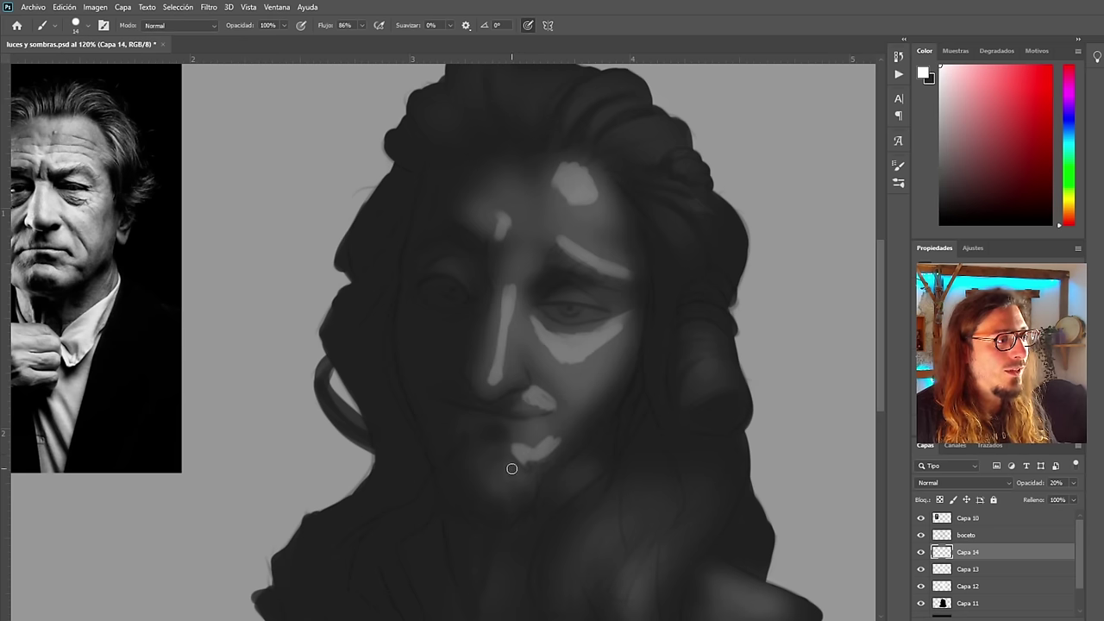
scroll(518, 468, "down", 4)
scroll(387, 373, "up", 4)
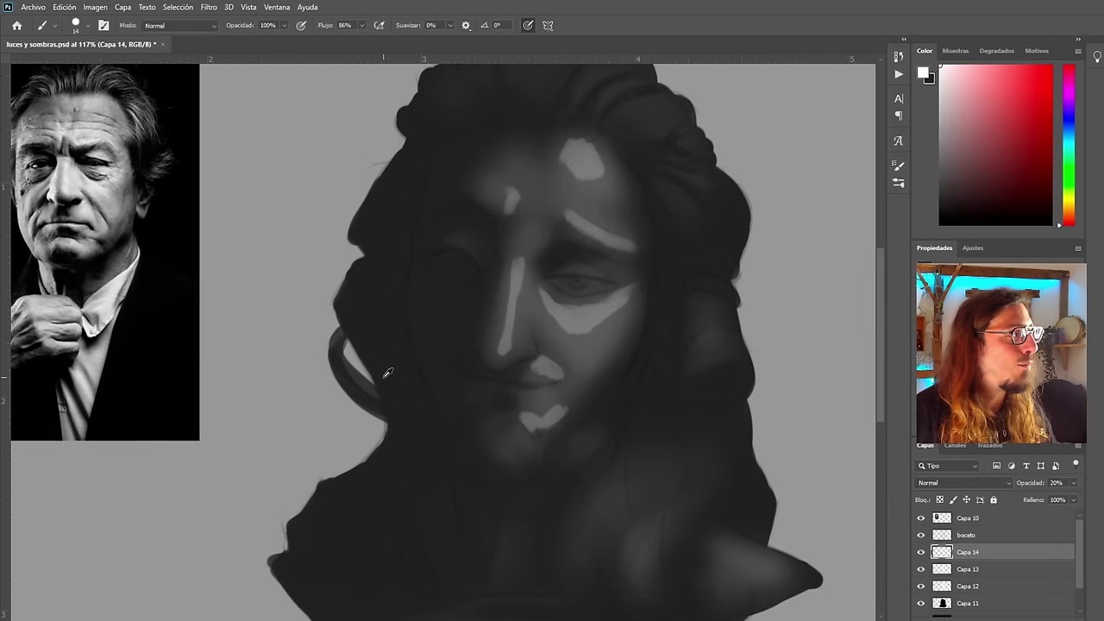
Widen the highlights under the lit-side eye and along the lower part of the nose
scroll(463, 375, "down", 2)
scroll(592, 345, "up", 3)
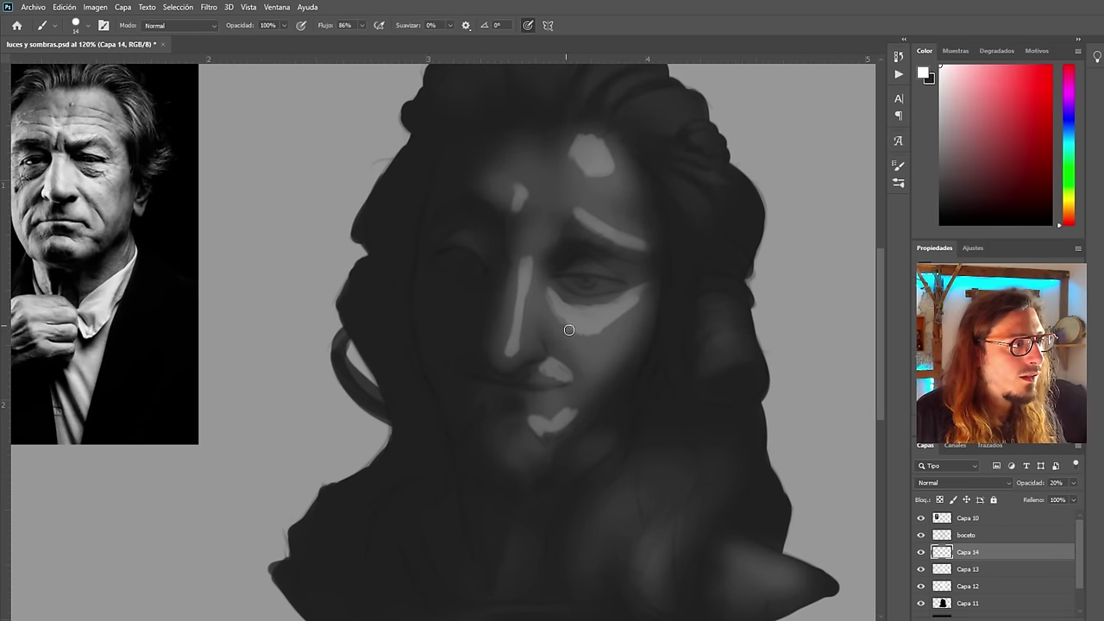
scroll(569, 330, "up", 1)
mouse_move(635, 267)
left_mouse_down()
mouse_move(587, 265)
mouse_move(544, 328)
left_mouse_up()
scroll(493, 281, "up", 2)
mouse_move(538, 348)
left_mouse_down()
mouse_move(514, 372)
mouse_move(527, 313)
left_mouse_up()
Lower Capa 14's opacity to 10% and extend its highlights over the lit eyelid, the nose bridge and the forehead
left_click_drag(1034, 484, 1026, 485)
scroll(504, 517, "down", 3)
scroll(559, 304, "up", 3)
mouse_move(587, 266)
left_mouse_down()
mouse_move(574, 295)
mouse_move(623, 333)
left_mouse_up()
mouse_move(511, 250)
left_mouse_down()
mouse_move(510, 307)
mouse_move(535, 308)
left_mouse_up()
mouse_move(535, 409)
left_mouse_down()
mouse_move(565, 434)
mouse_move(633, 392)
mouse_move(491, 302)
left_mouse_up()
scroll(621, 336, "up", 1)
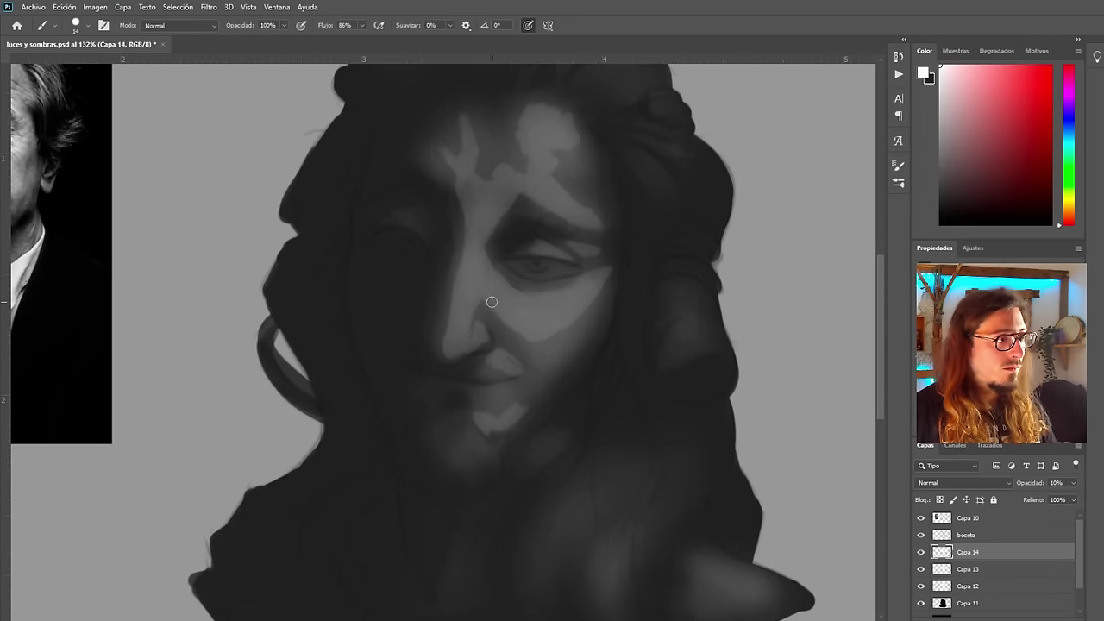
Paint light along the lower lip and out to the cheek's edge beneath the lit-side eye
scroll(493, 365, "up", 1)
mouse_move(474, 369)
left_mouse_down()
mouse_move(499, 376)
mouse_move(576, 355)
left_mouse_up()
left_click_drag(697, 233, 587, 268)
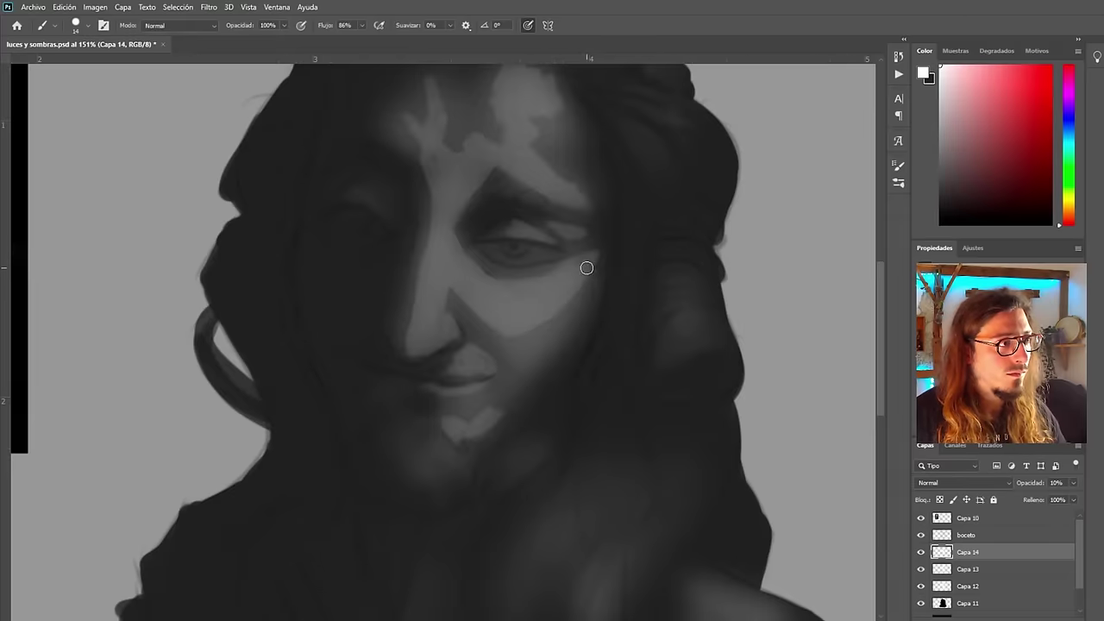
scroll(492, 451, "down", 4)
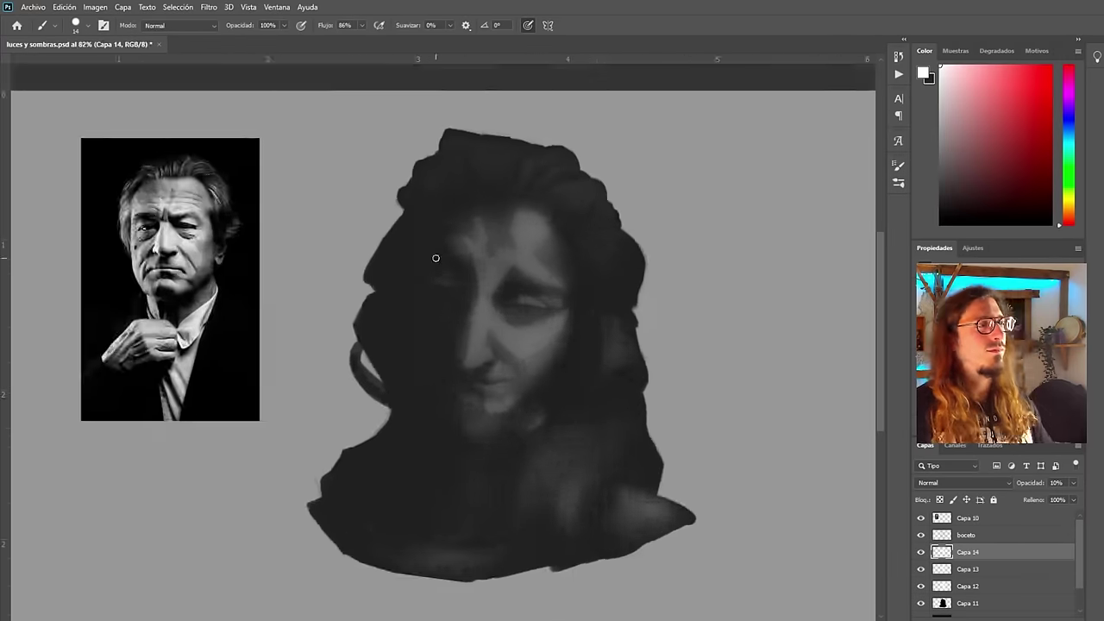
Extend the light on the forehead and add small highlights on the shadow-side eyelid, the chin and the jaw
scroll(448, 264, "up", 3)
left_click_drag(482, 184, 507, 207)
scroll(518, 226, "down", 3)
scroll(517, 346, "up", 3)
scroll(491, 395, "down", 2)
scroll(491, 395, "up", 2)
scroll(569, 377, "down", 3)
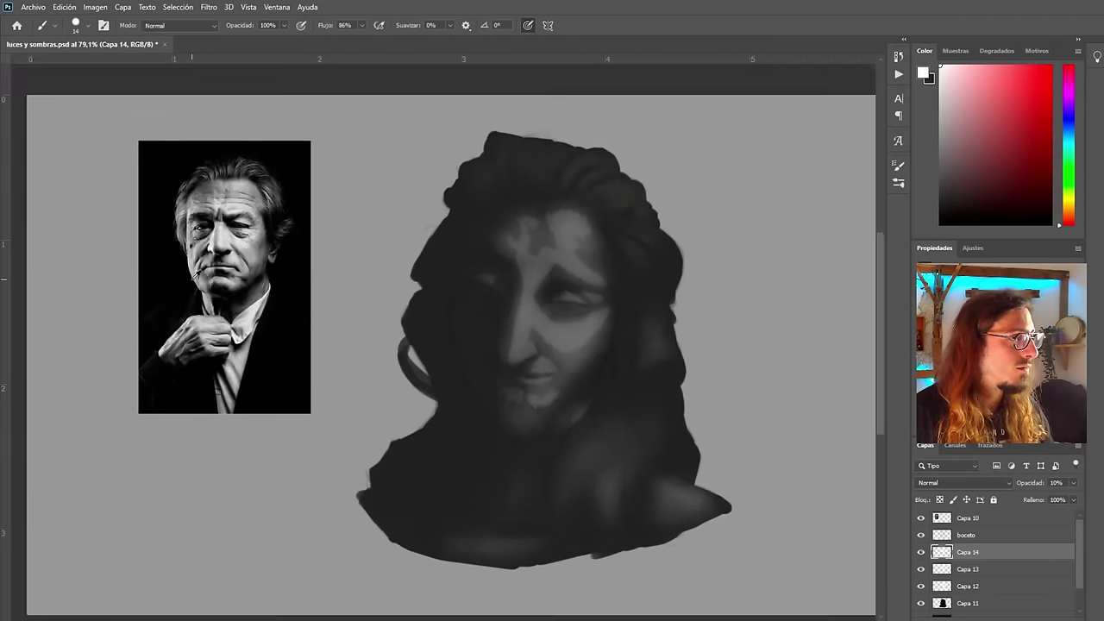
Paint thin highlights along the collar edge and a broader patch on the chest below it
scroll(530, 389, "up", 2)
scroll(529, 328, "down", 4)
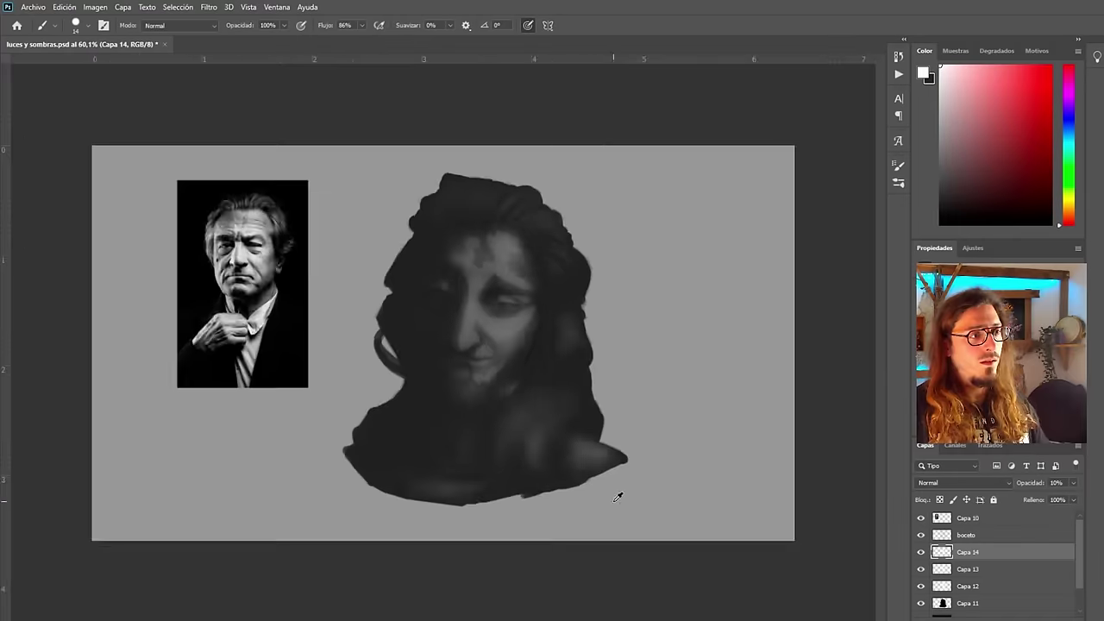
scroll(470, 461, "up", 3)
left_click_drag(488, 510, 414, 537)
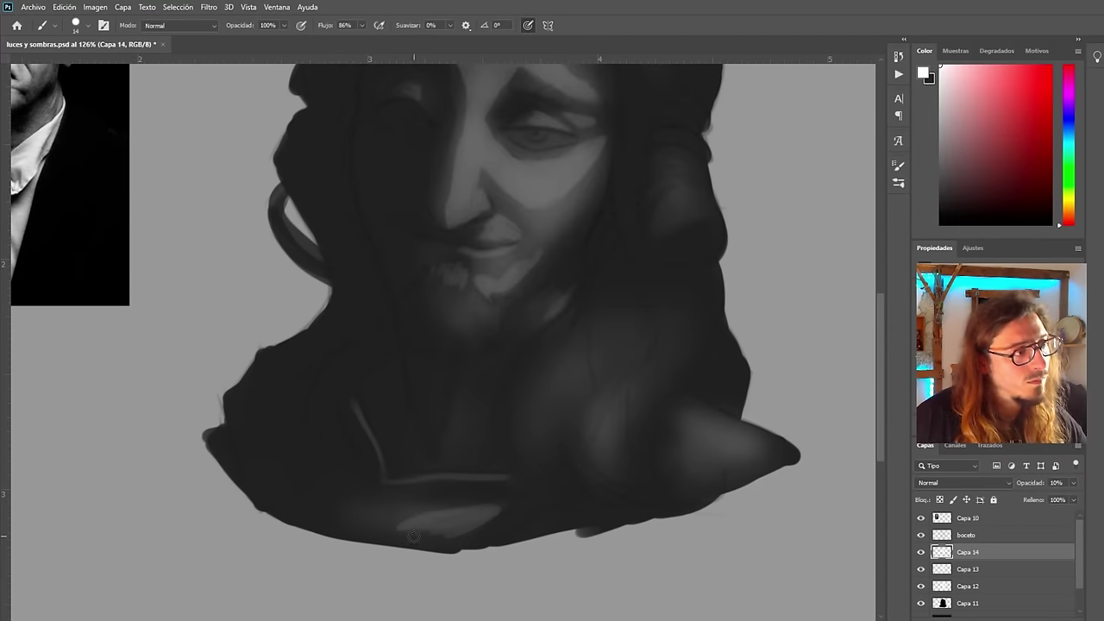
Paint curved highlights across the ringed curls of hair beside the lit cheek
scroll(607, 464, "up", 2)
left_click_drag(659, 230, 629, 246)
left_click_drag(660, 318, 621, 343)
left_click_drag(618, 302, 658, 299)
scroll(631, 321, "up", 2)
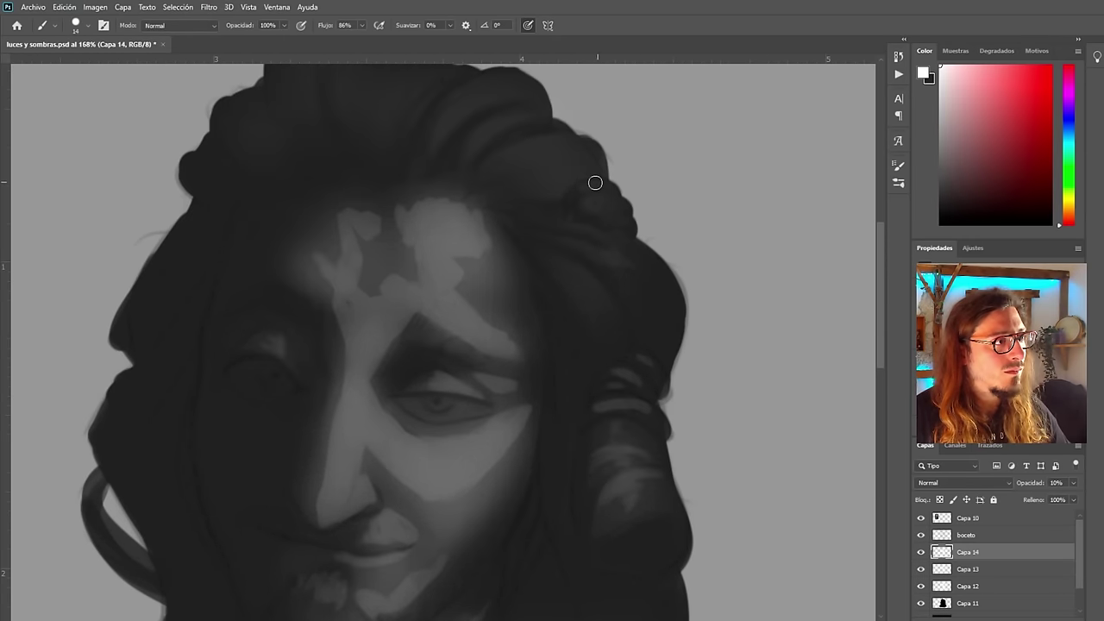
Flip the canvas horizontally and broaden the light areas on both sides of the forehead and on the lower cheek
key("ctrl+shift+h")
scroll(336, 281, "down", 3)
scroll(336, 282, "up", 2)
left_click_drag(450, 215, 394, 252)
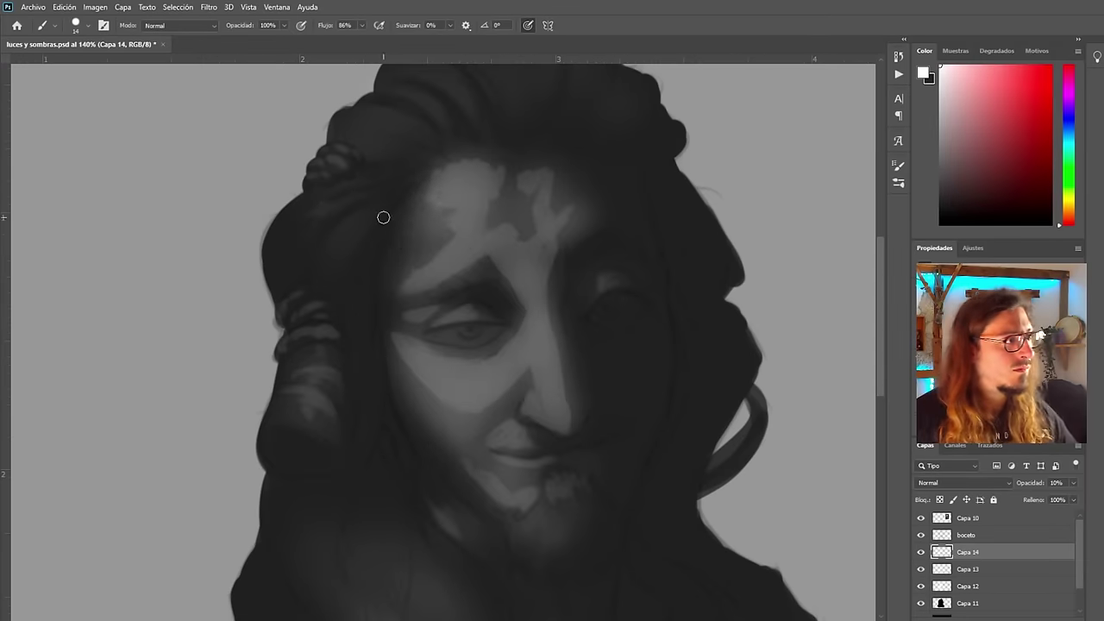
left_click_drag(529, 224, 561, 171)
left_click_drag(527, 373, 508, 392)
scroll(382, 271, "down", 4)
scroll(365, 322, "up", 3)
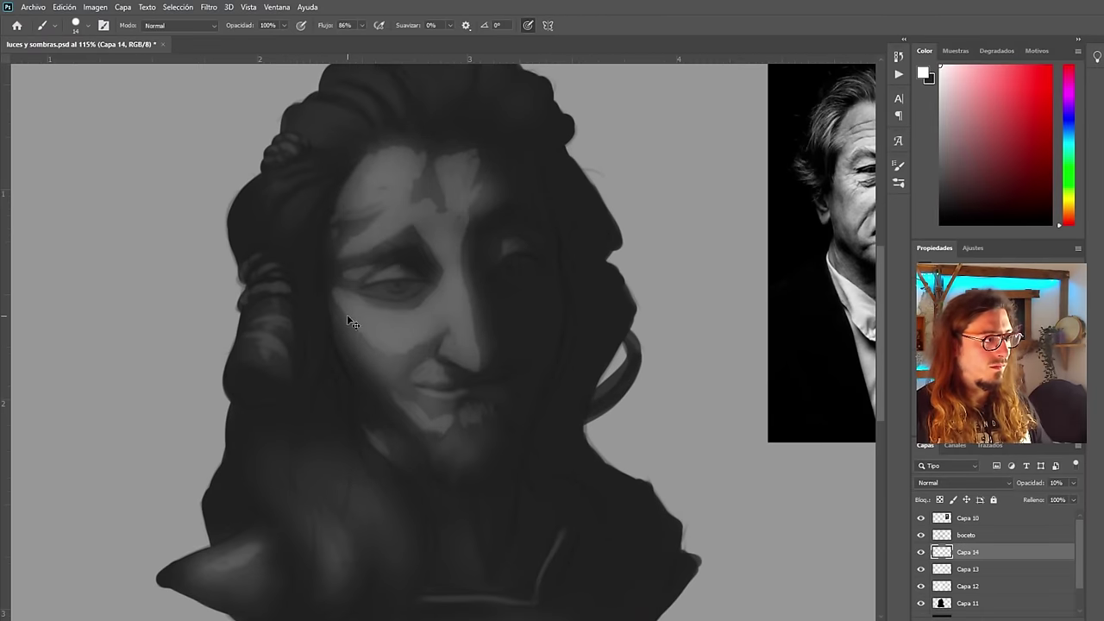
Paint highlight strands in the hair beside the lit temple and along its outer edge
scroll(374, 372, "down", 4)
scroll(329, 347, "up", 3)
scroll(243, 344, "up", 3)
mouse_move(394, 292)
left_mouse_down()
mouse_move(344, 342)
mouse_move(328, 321)
left_mouse_up()
left_click_drag(321, 279, 304, 297)
left_click_drag(293, 338, 293, 362)
scroll(368, 391, "down", 3)
scroll(296, 284, "up", 3)
mouse_move(272, 448)
left_mouse_down()
mouse_move(308, 537)
mouse_move(301, 508)
left_mouse_up()
mouse_move(293, 514)
left_mouse_down()
mouse_move(277, 445)
mouse_move(279, 402)
left_mouse_up()
key("ctrl+z")
key("ctrl+z")
Paint long curved highlight strands down the hair falling over the lit-side shoulder
scroll(394, 369, "down", 4)
scroll(324, 509, "up", 2)
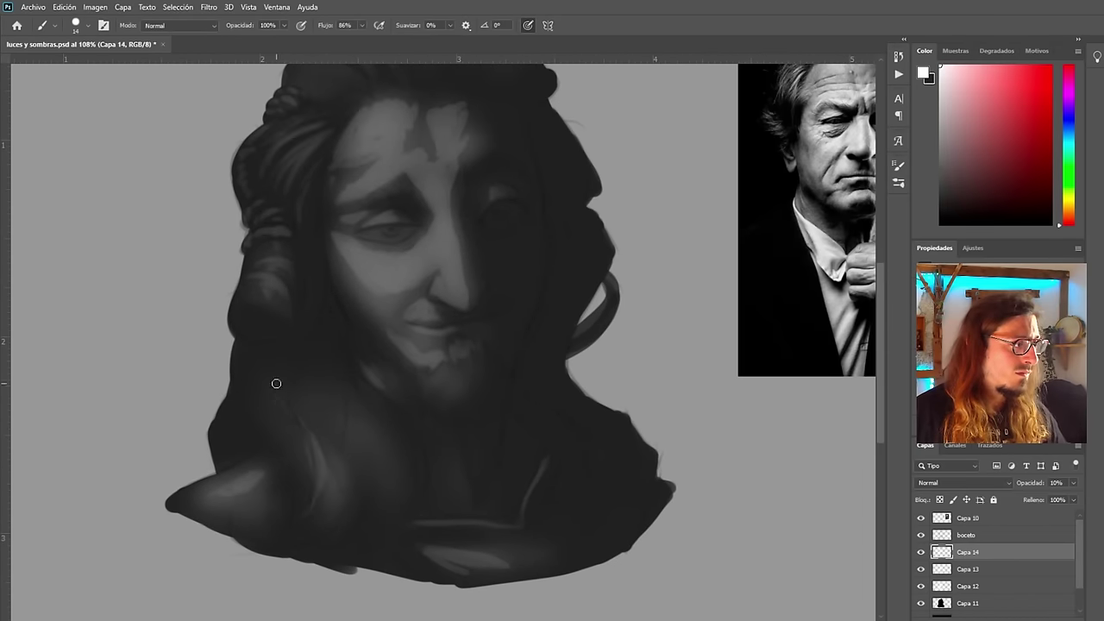
left_click_drag(321, 466, 291, 528)
left_click_drag(317, 516, 301, 416)
mouse_move(368, 421)
left_mouse_down()
mouse_move(395, 466)
mouse_move(346, 377)
mouse_move(336, 434)
left_mouse_up()
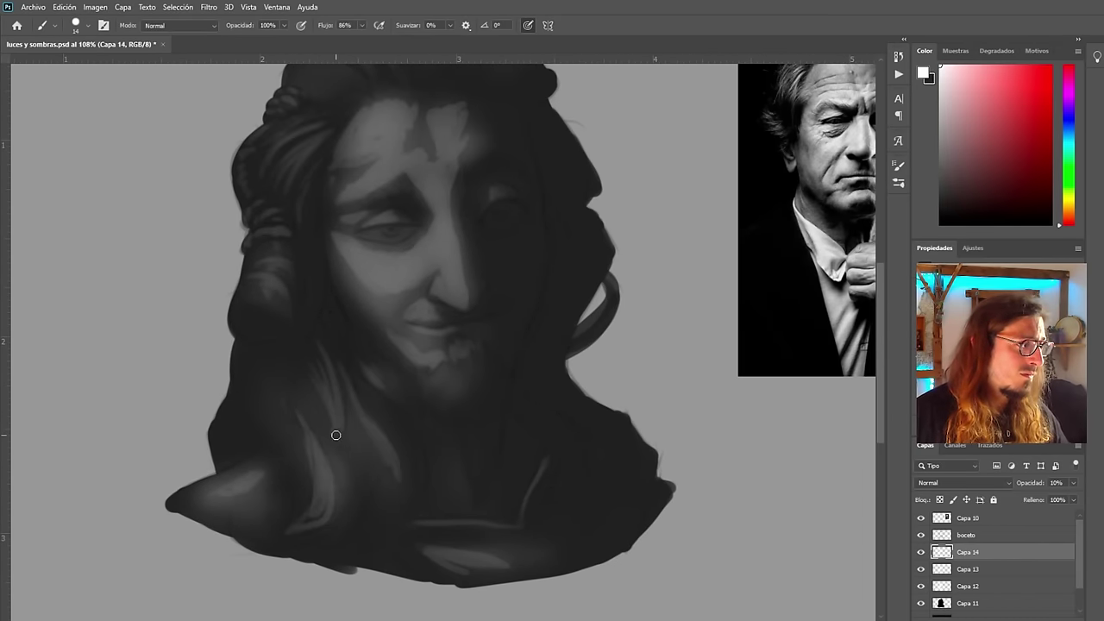
Flip the canvas back to its original orientation and compare the whole portrait with the reference photo
scroll(362, 475, "down", 4)
key("ctrl+shift+h")
scroll(518, 381, "up", 4)
scroll(584, 438, "down", 3)
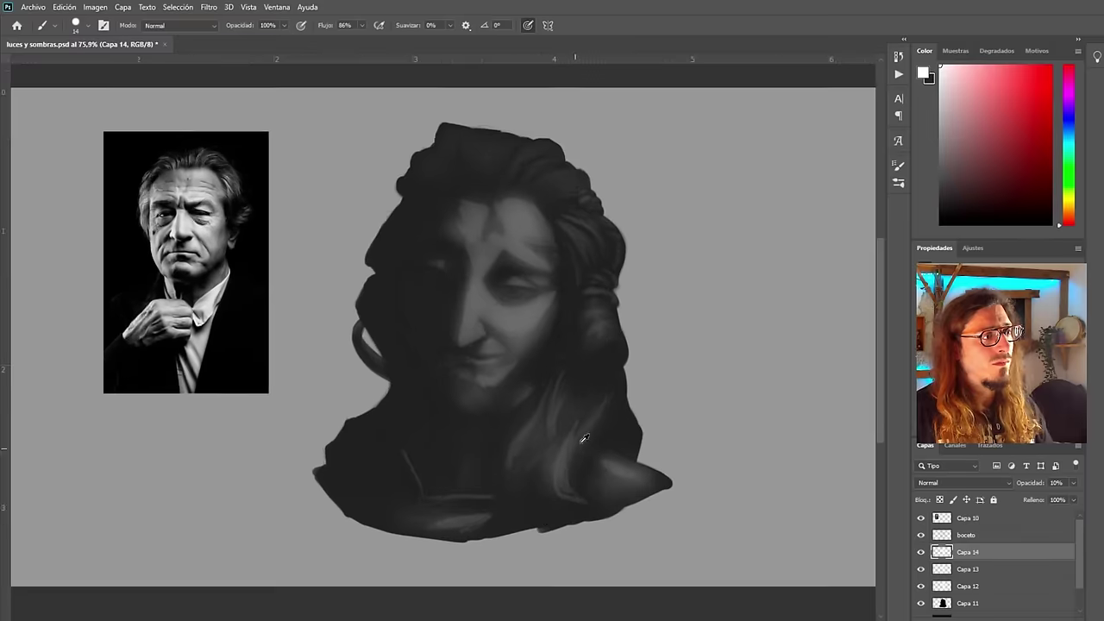
scroll(596, 423, "up", 4)
scroll(641, 397, "down", 3)
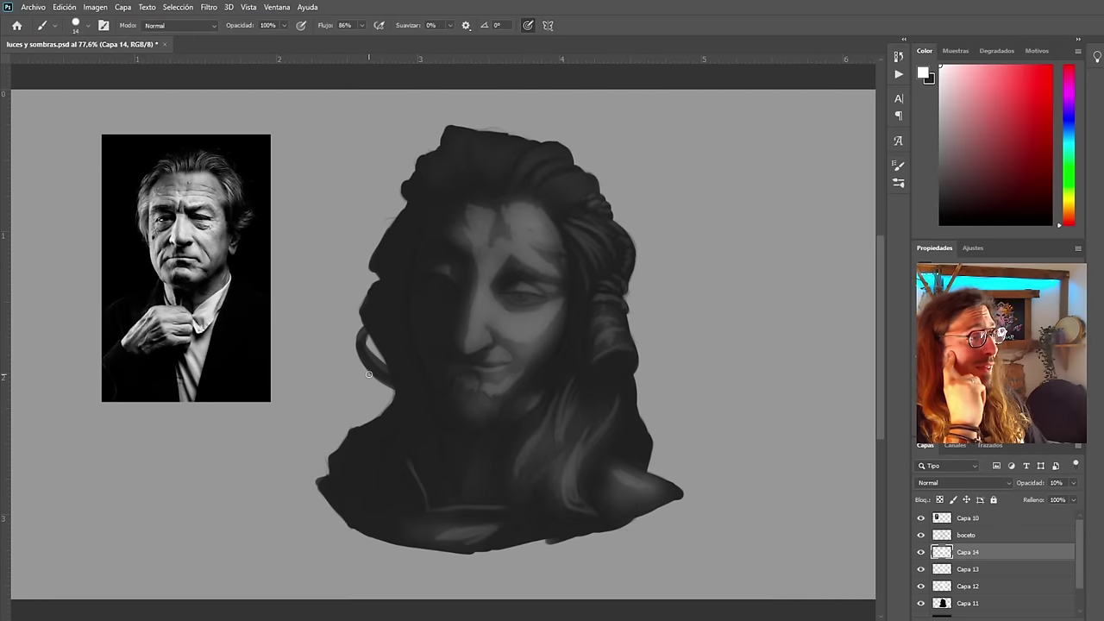
Paint highlight strands along the swept-back locks on the lit side and top of the head
scroll(483, 258, "up", 3)
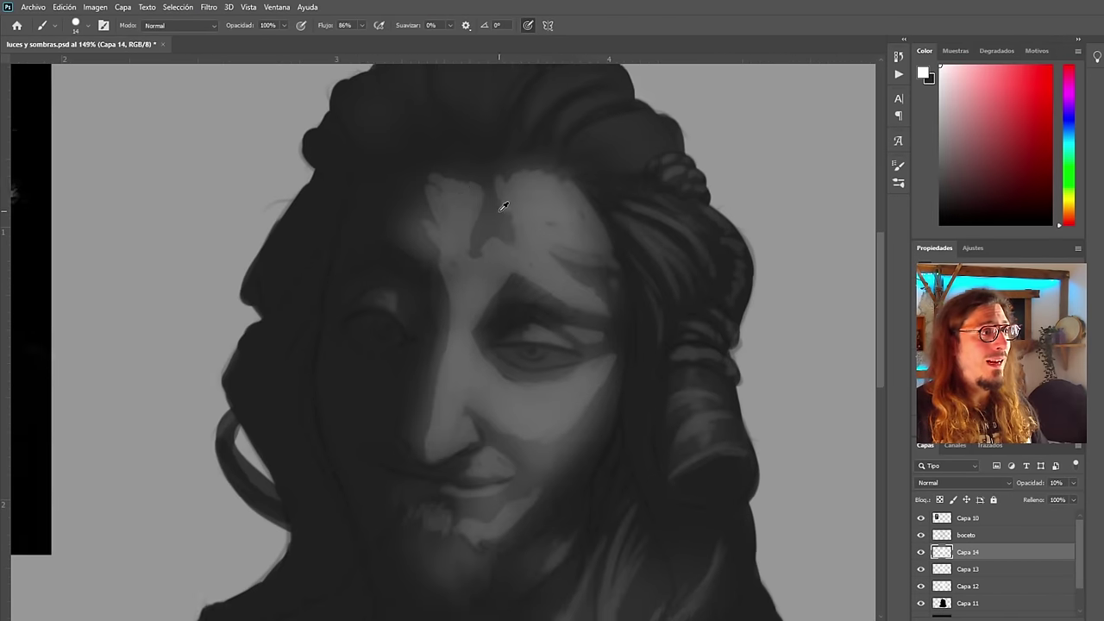
scroll(458, 261, "down", 3)
scroll(499, 209, "up", 3)
scroll(570, 221, "up", 1)
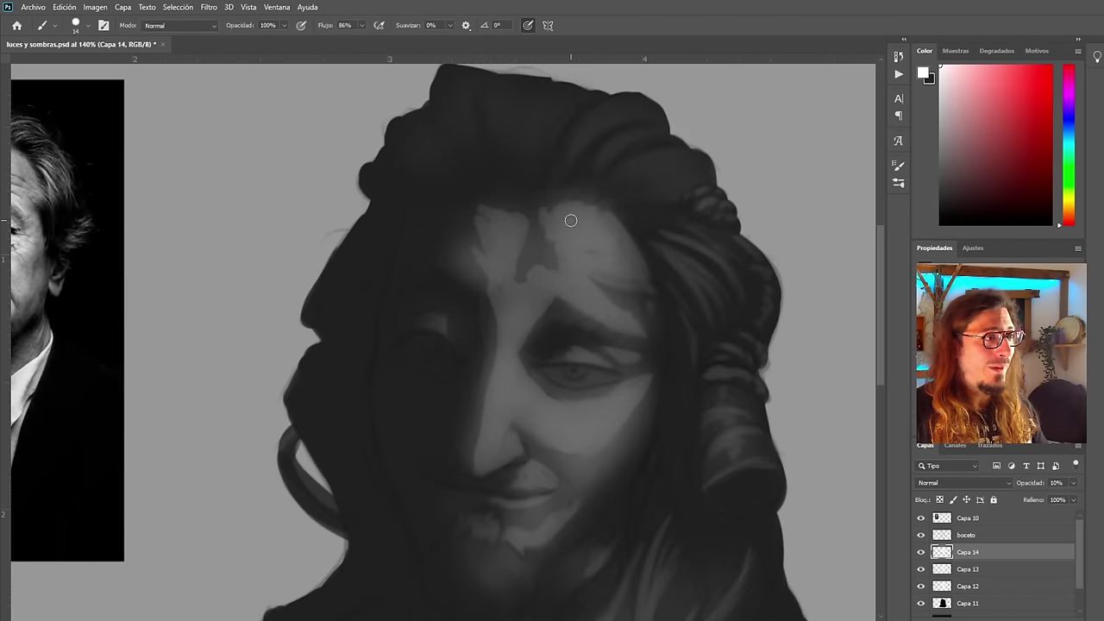
scroll(506, 288, "down", 3)
scroll(552, 294, "up", 5)
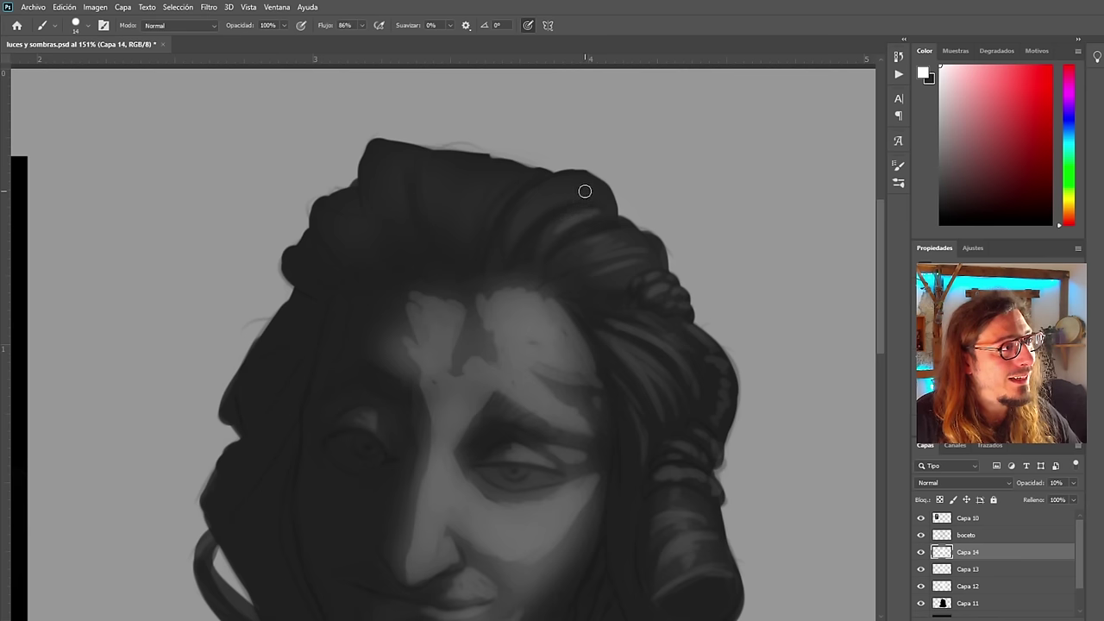
left_click_drag(585, 191, 515, 225)
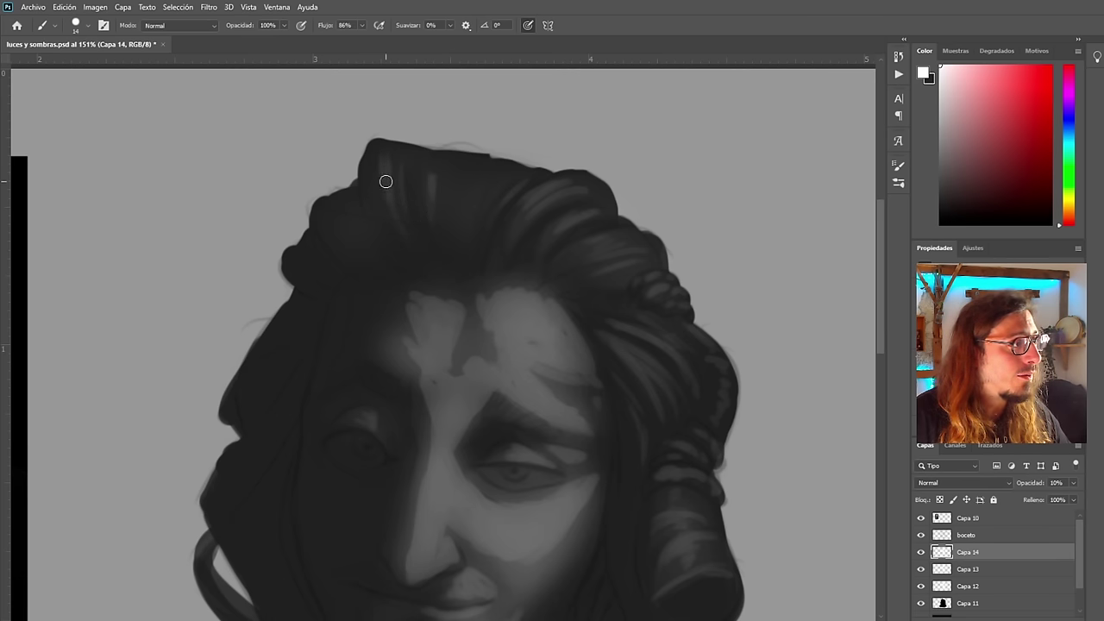
scroll(488, 327, "down", 8)
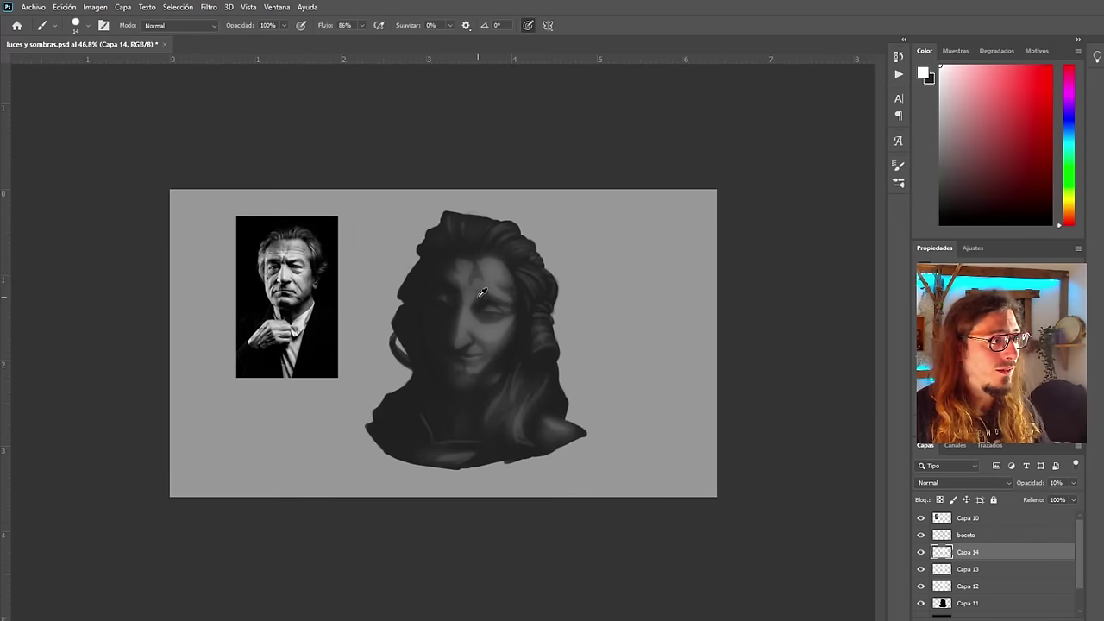
With the Eraser at size 40, soften the highlight edges on the forehead, nose and under-eye cheek
scroll(487, 327, "up", 6)
scroll(523, 285, "up", 1)
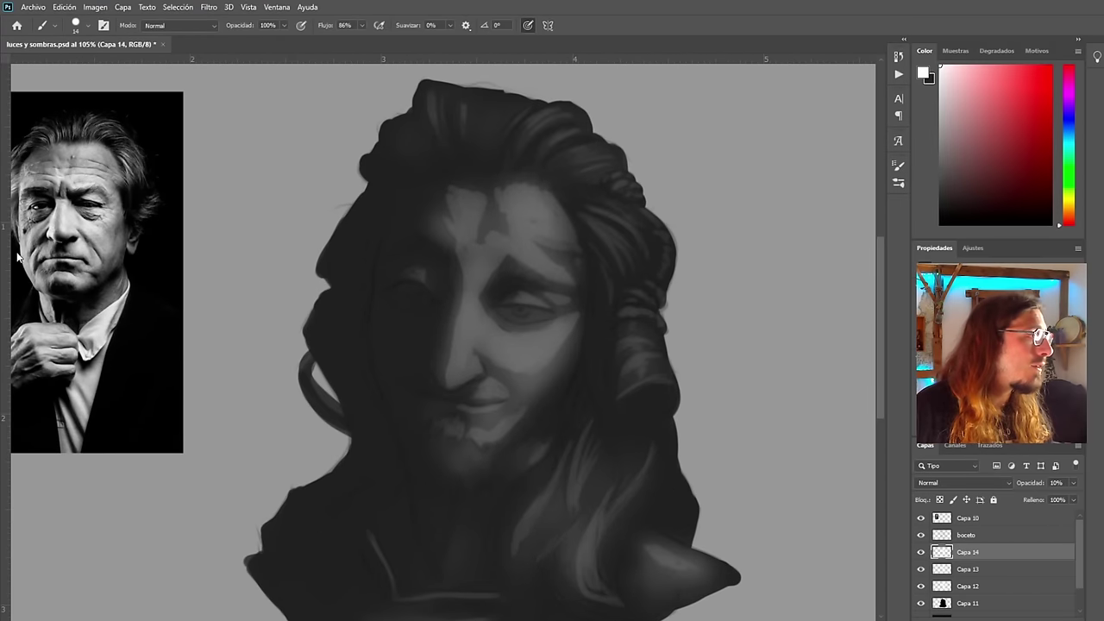
key("e")
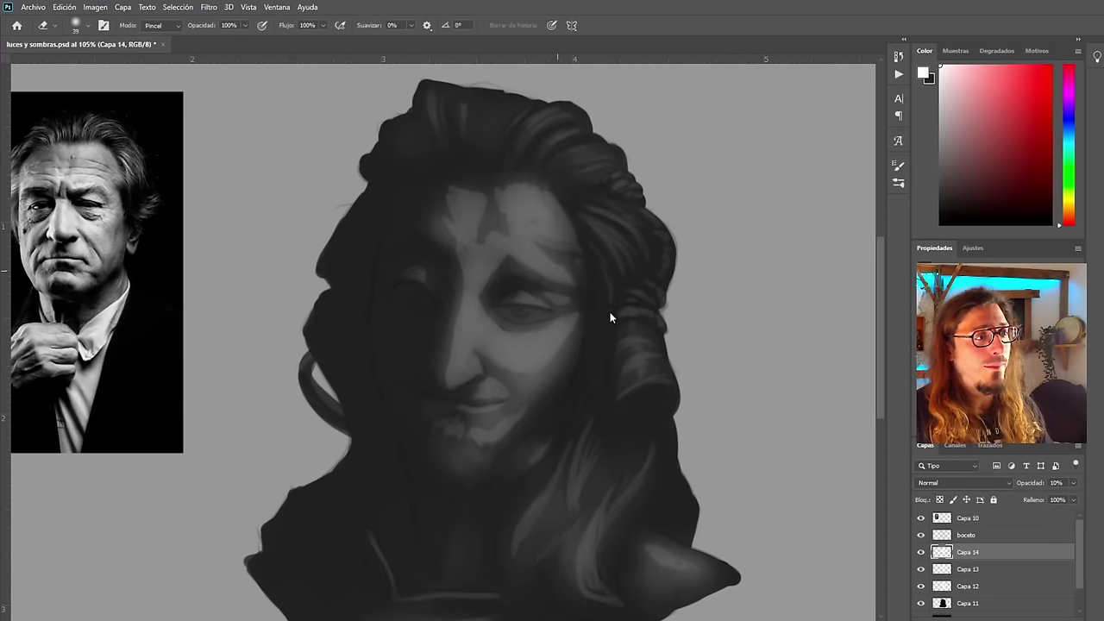
key("bracketleft")
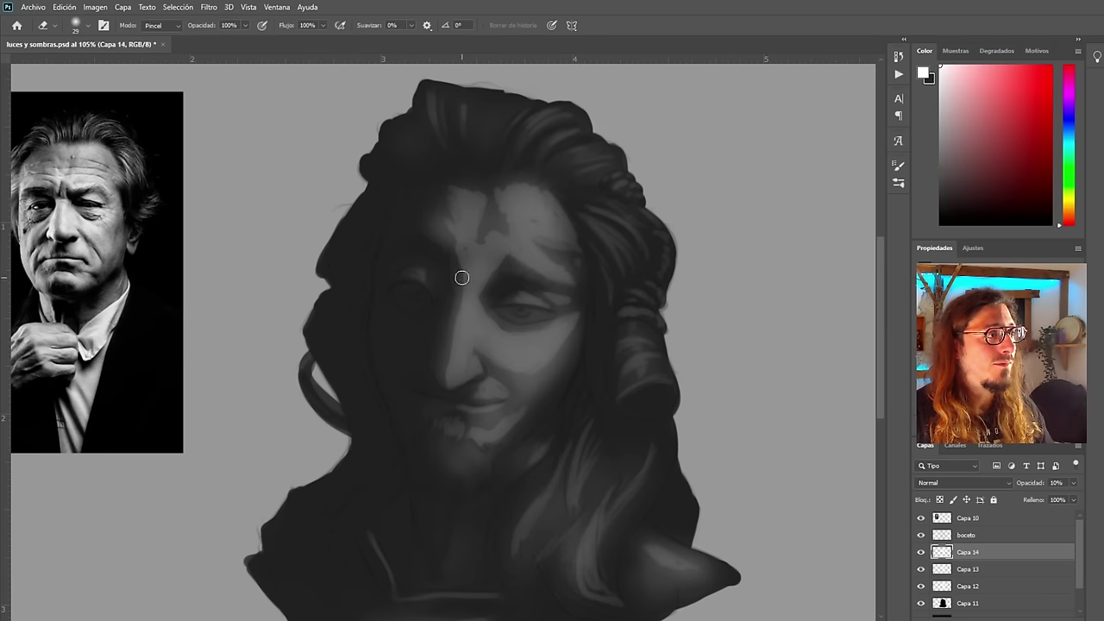
key("bracketright")
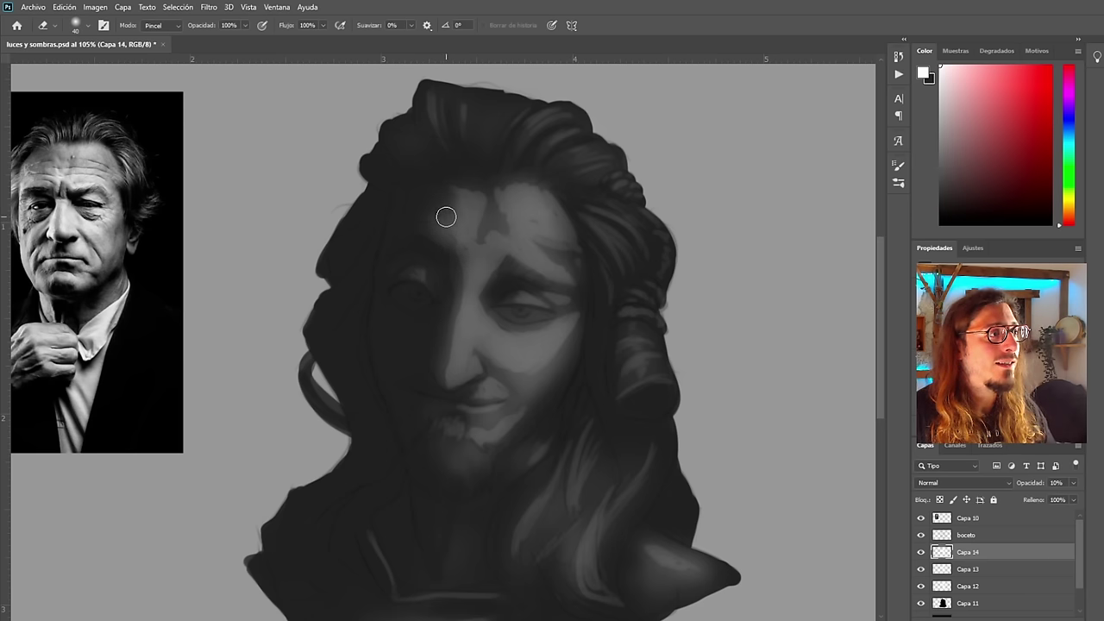
scroll(473, 189, "down", 3)
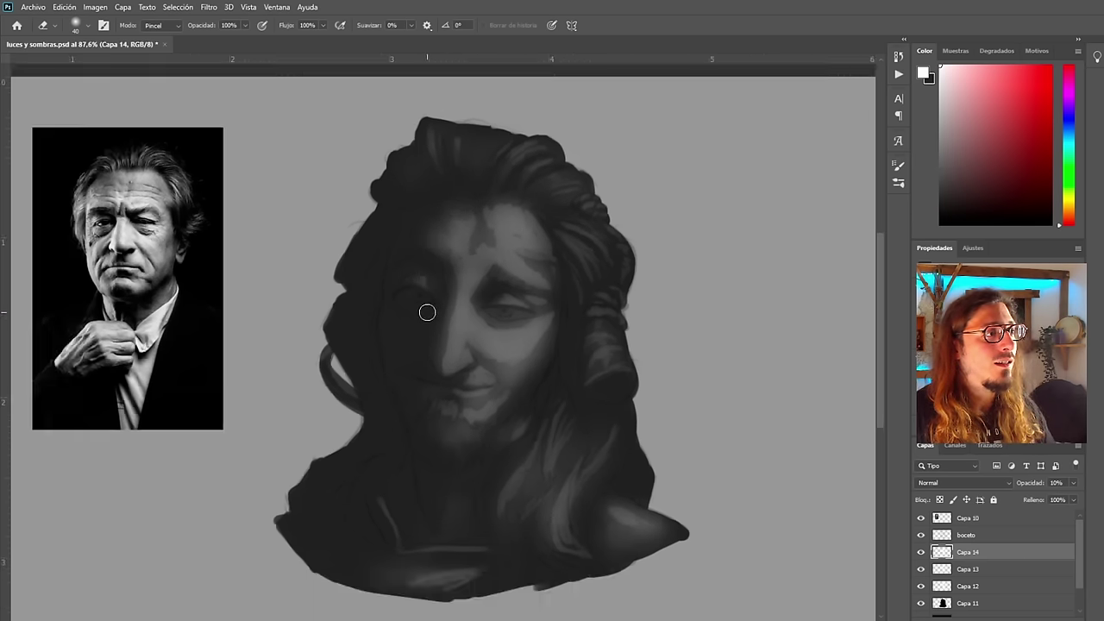
scroll(461, 246, "up", 5)
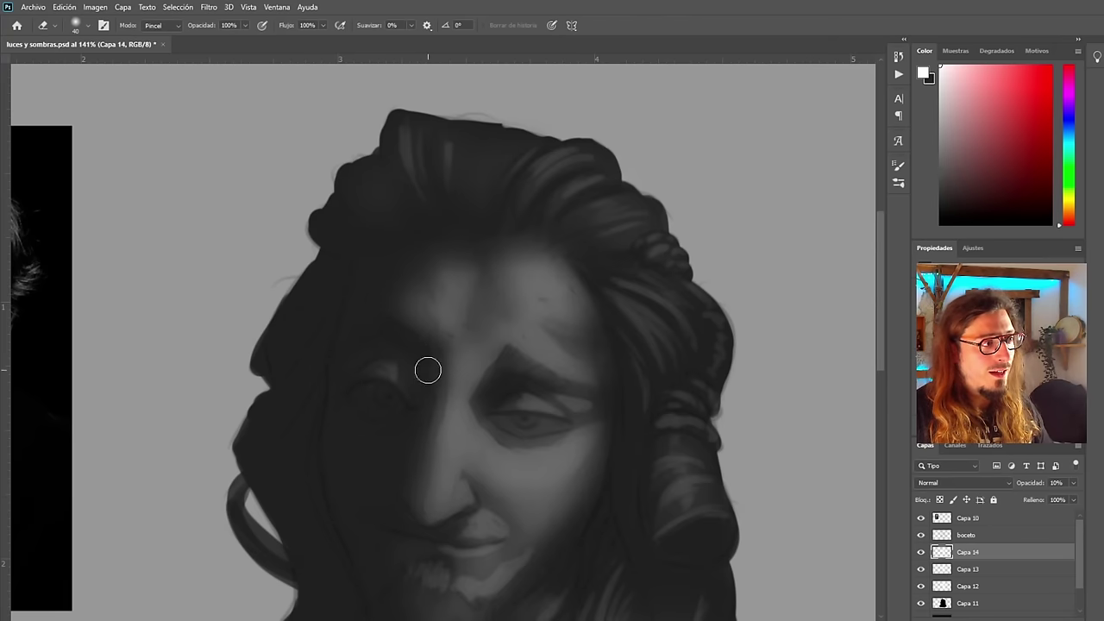
scroll(431, 299, "down", 8)
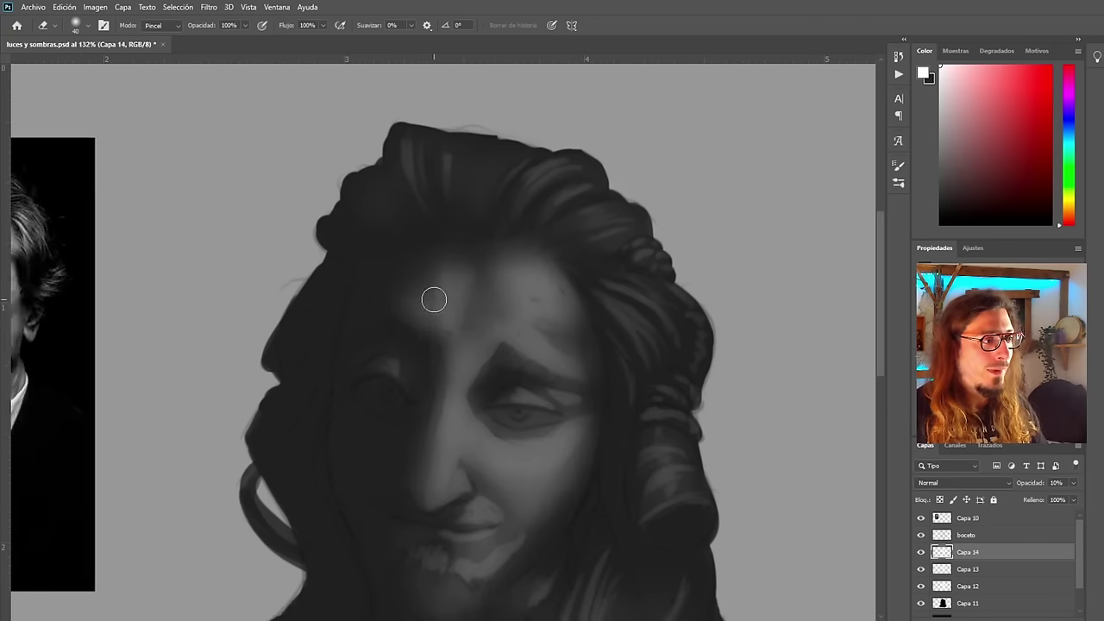
scroll(461, 319, "up", 6)
scroll(486, 336, "up", 3)
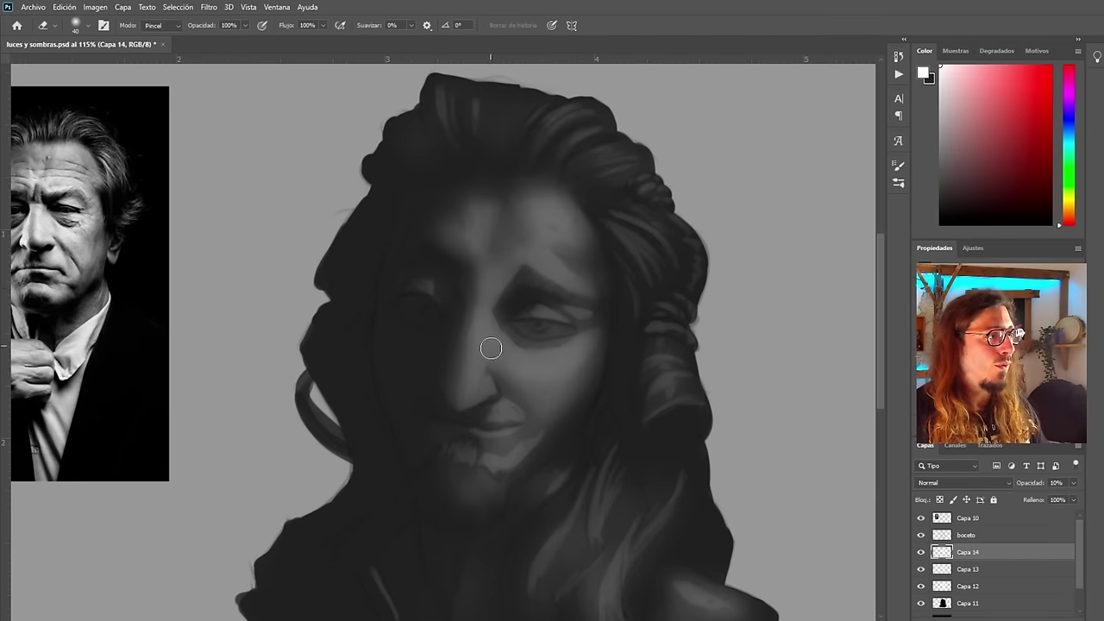
Soften the highlights around the lit-side eyelid and the outer end of the brow with the Eraser
scroll(555, 249, "down", 4)
scroll(207, 225, "up", 3)
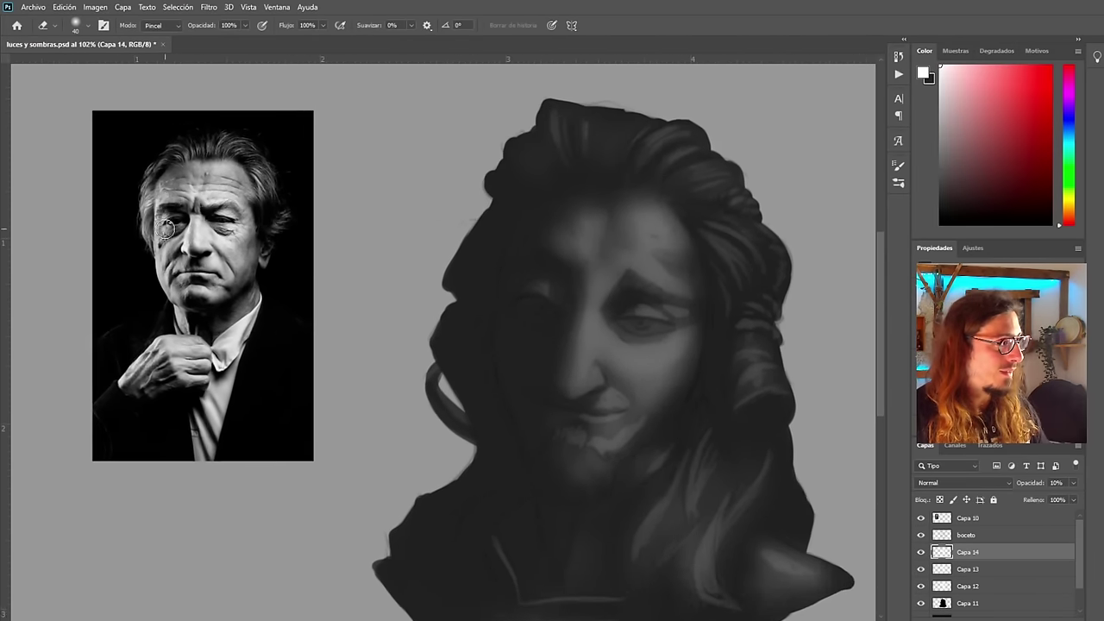
scroll(737, 299, "down", 2)
scroll(739, 313, "up", 4)
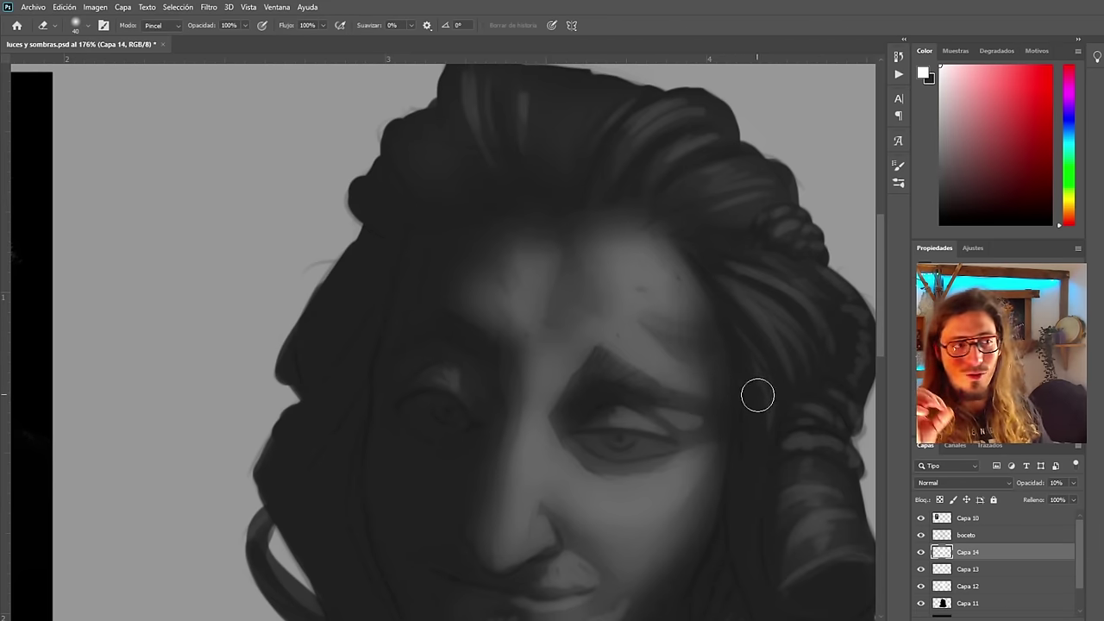
scroll(550, 259, "down", 3)
scroll(766, 454, "up", 4)
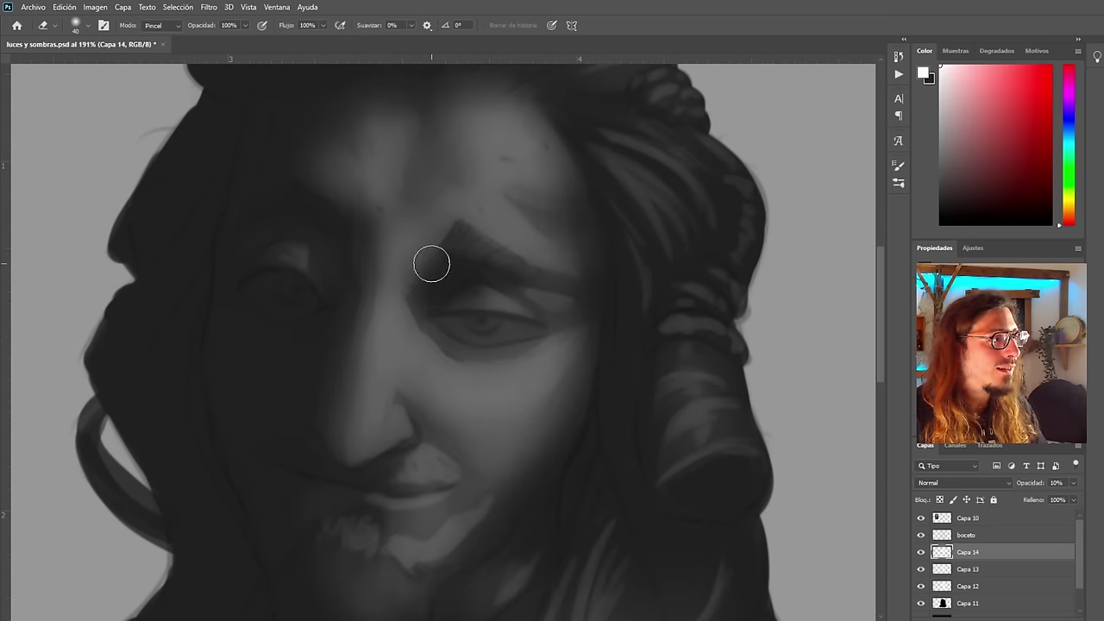
scroll(333, 351, "down", 5)
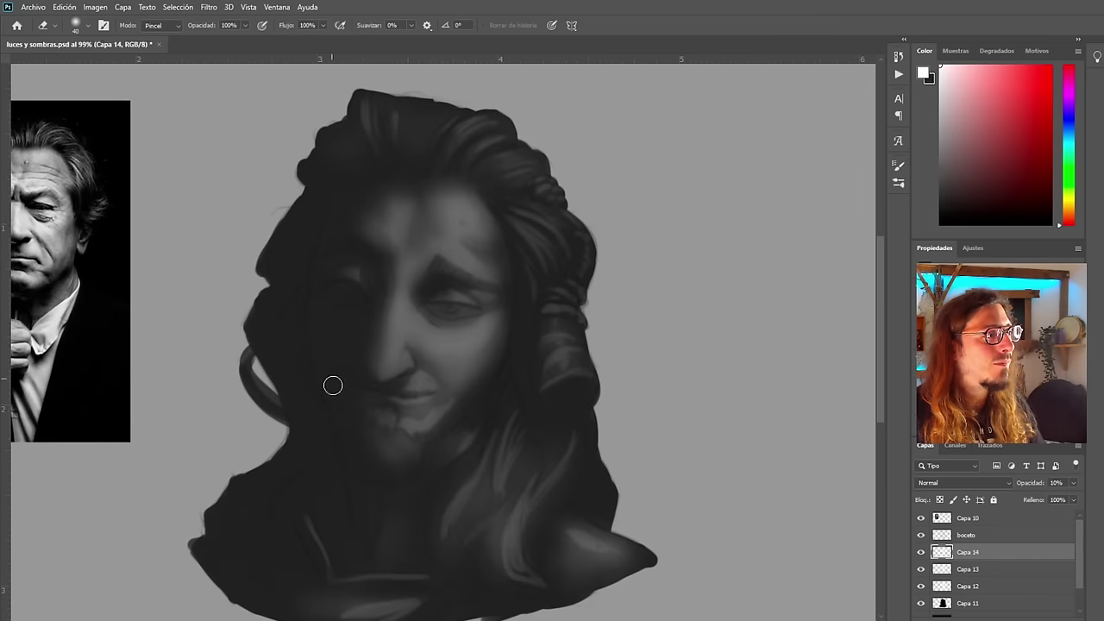
Flip the canvas horizontally and compare the light distribution on the face, hair and shoulder with the reference photo
scroll(338, 371, "down", 3)
scroll(484, 397, "up", 5)
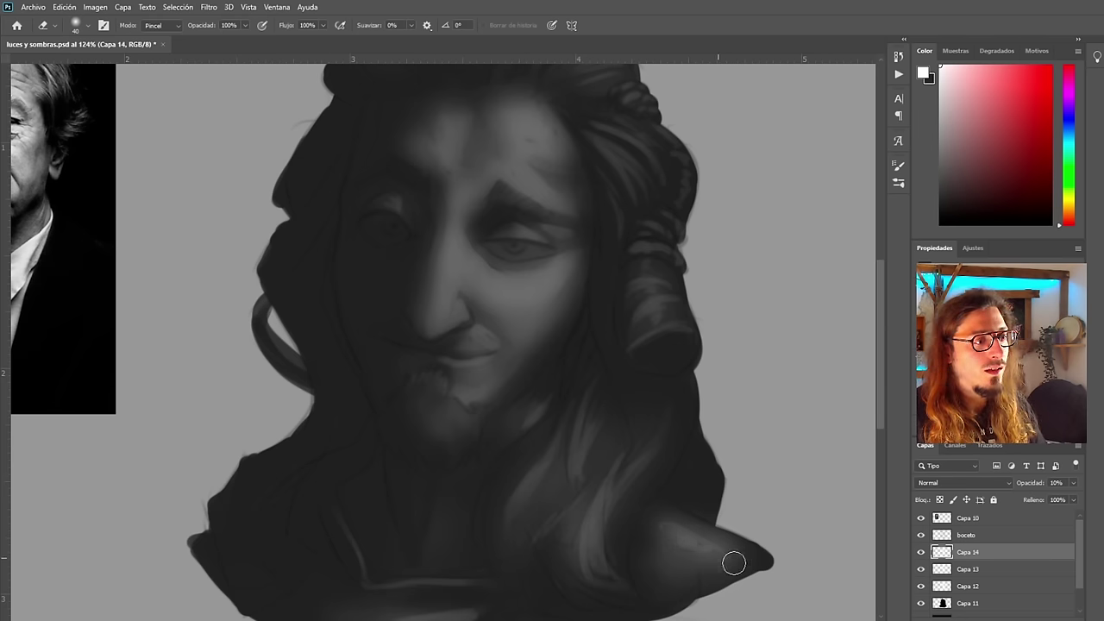
scroll(466, 442, "down", 6)
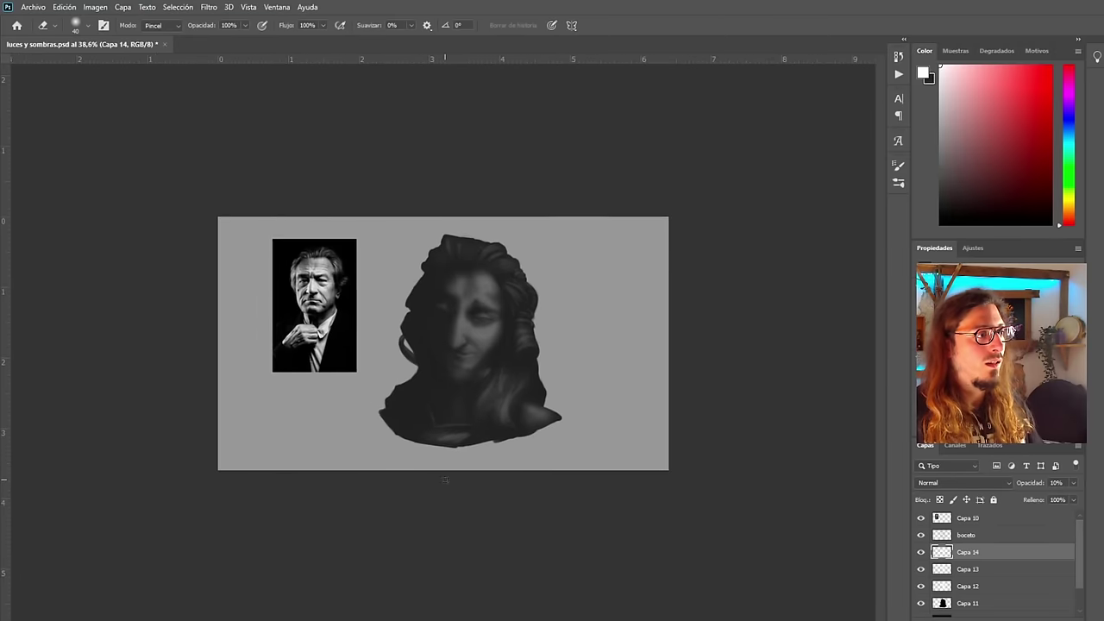
scroll(445, 480, "down", 2)
key("F2")
scroll(276, 263, "up", 5)
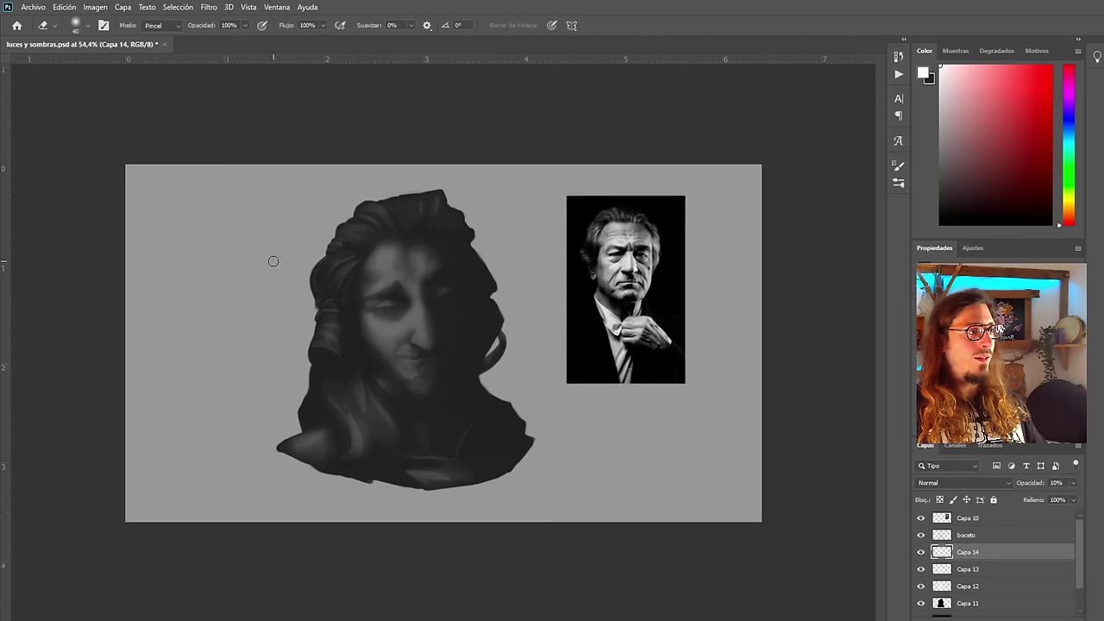
scroll(336, 291, "down", 1)
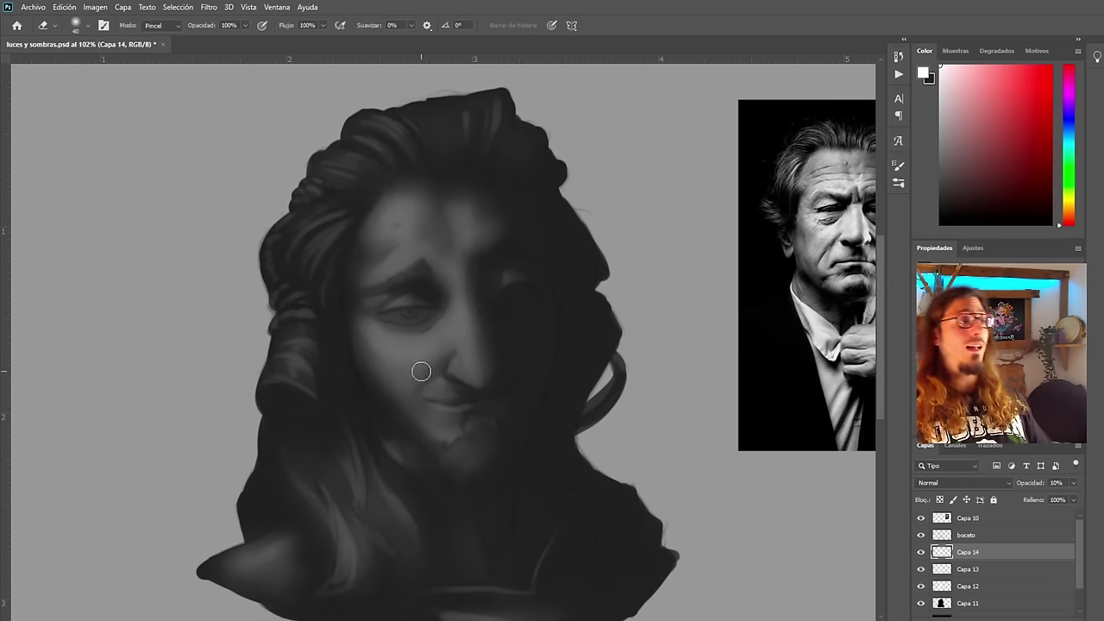
scroll(360, 388, "down", 3)
scroll(355, 295, "up", 4)
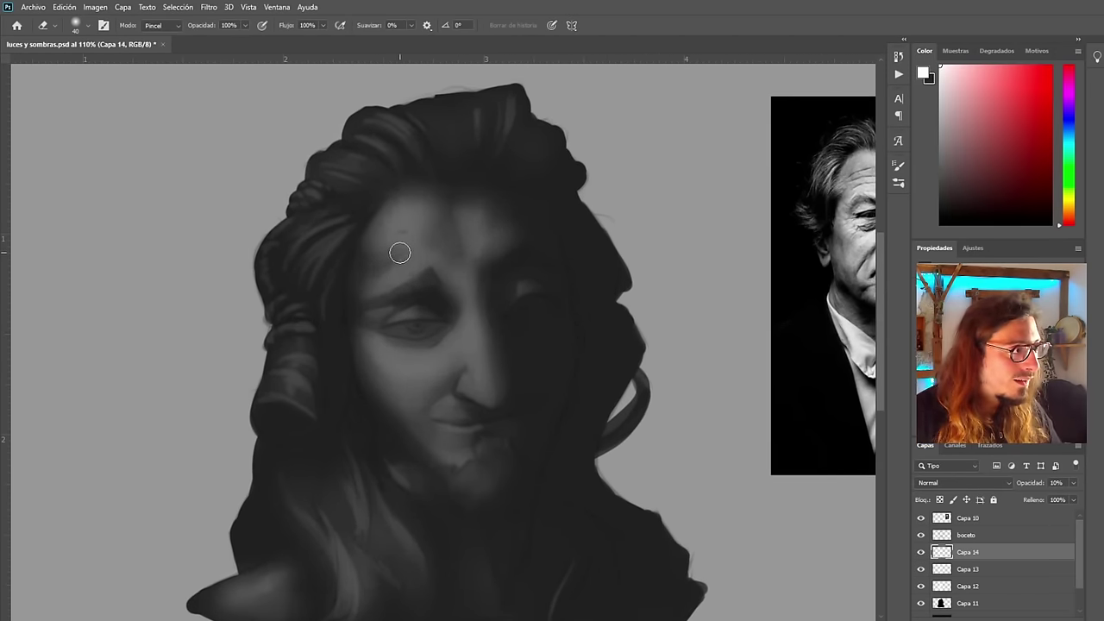
scroll(403, 257, "down", 4)
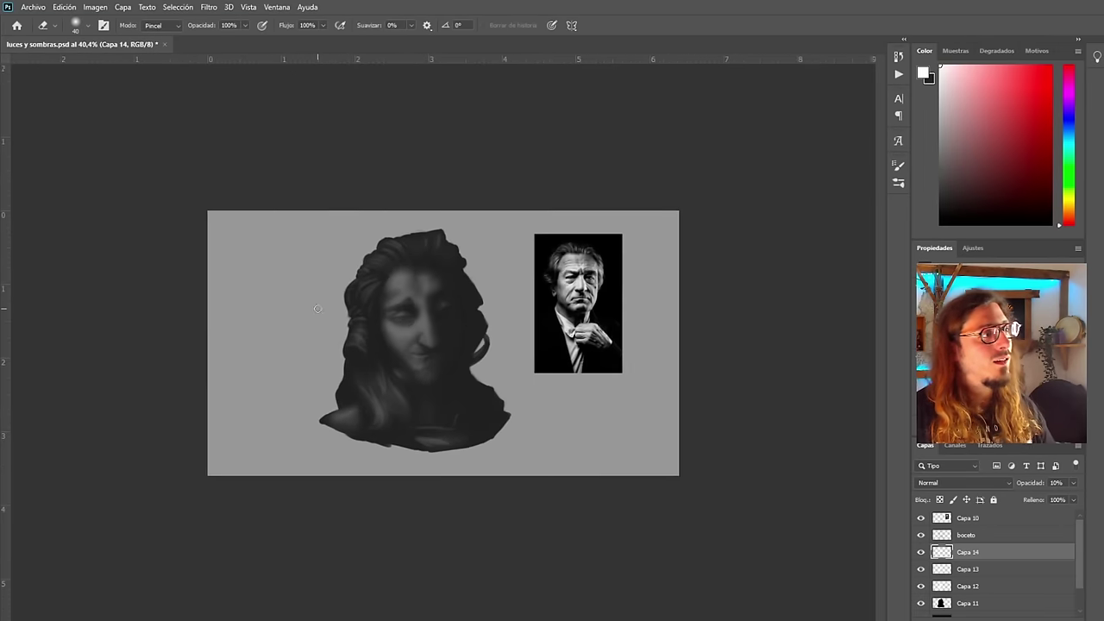
scroll(340, 178, "up", 4)
scroll(302, 285, "down", 3)
scroll(377, 234, "up", 4)
scroll(377, 234, "down", 2)
With the Brush at size 70, paint soft white light across the centre of the forehead between the two highlights
key("b")
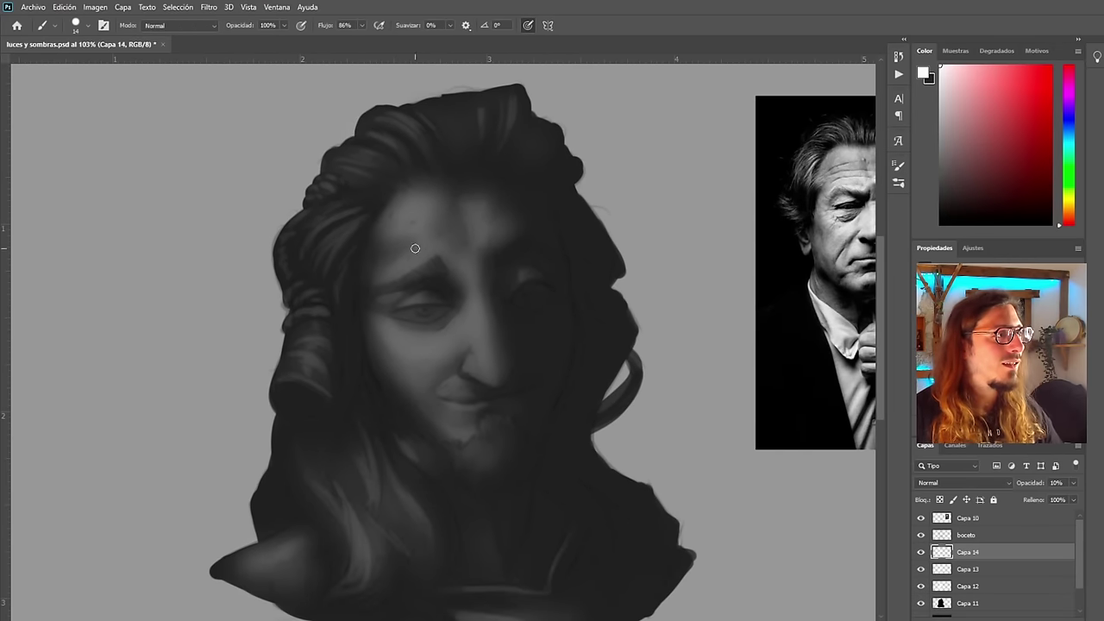
key("i")
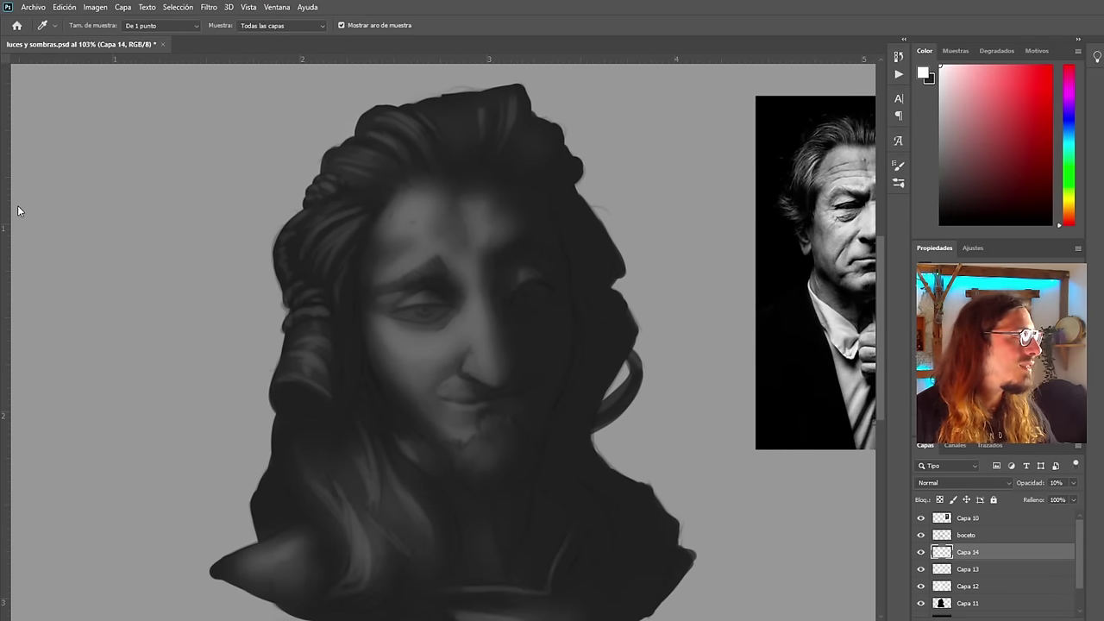
key("b")
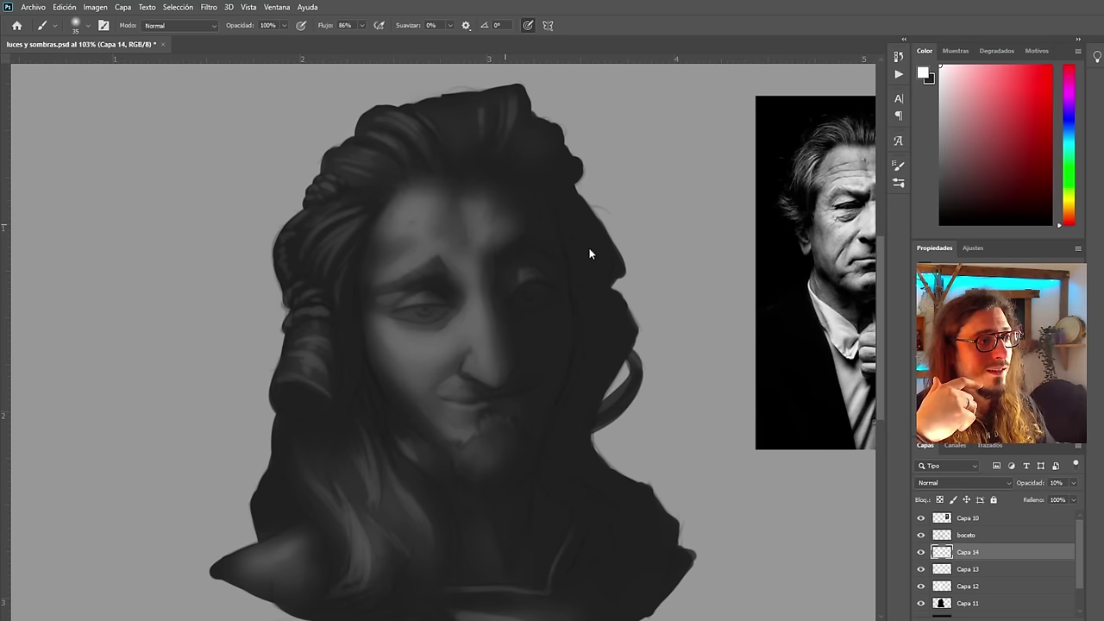
key("]")
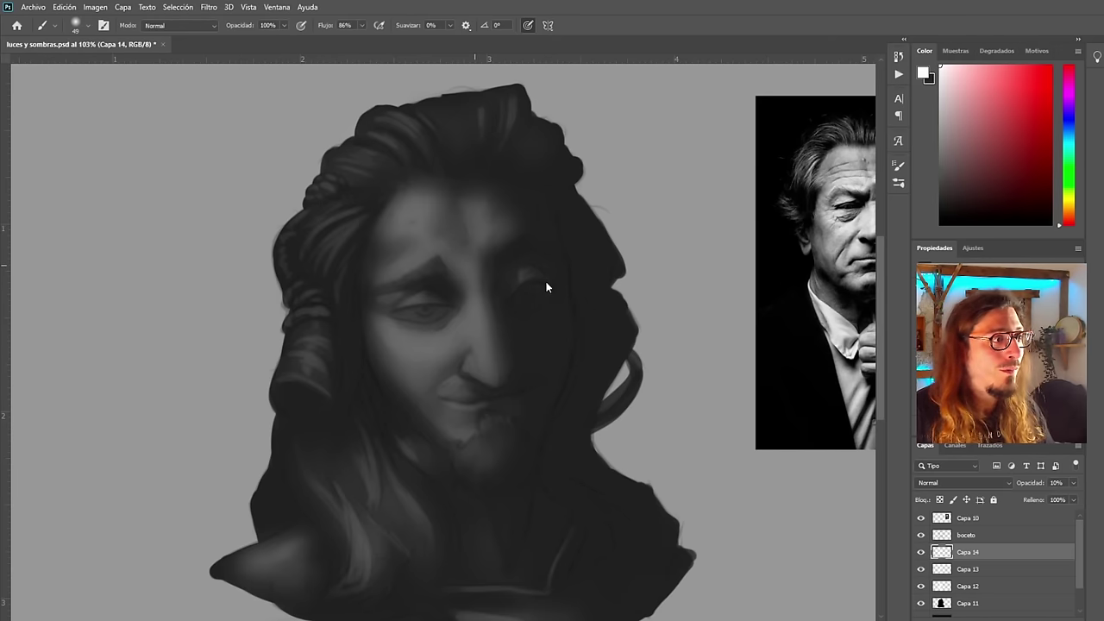
key("bracketright")
key("bracketright")
key("bracketright")
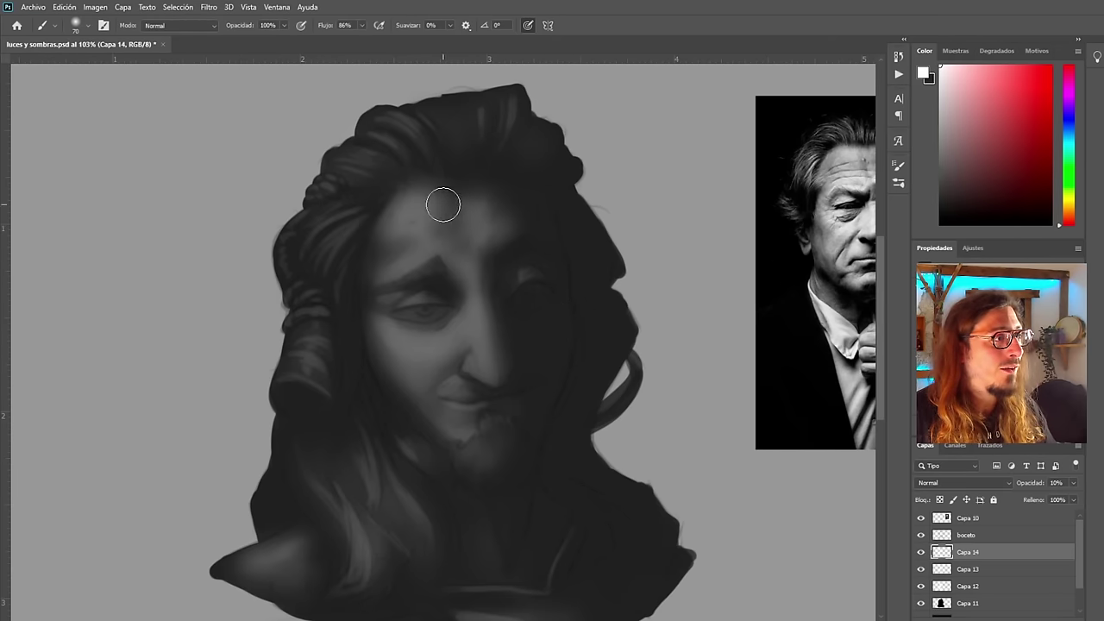
scroll(444, 258, "down", 5)
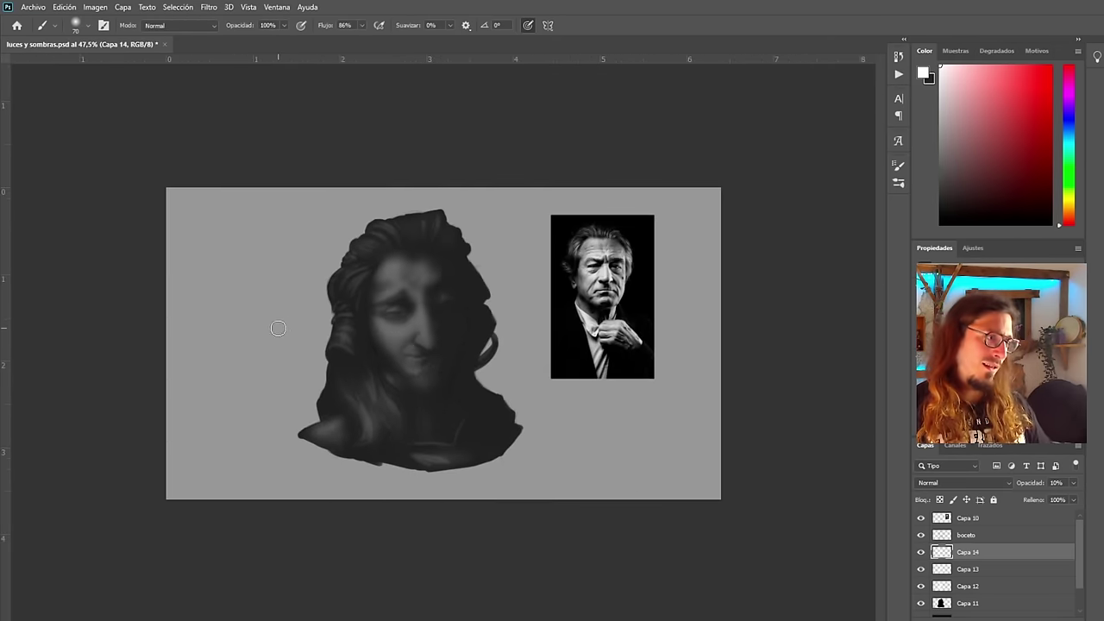
scroll(336, 216, "up", 4)
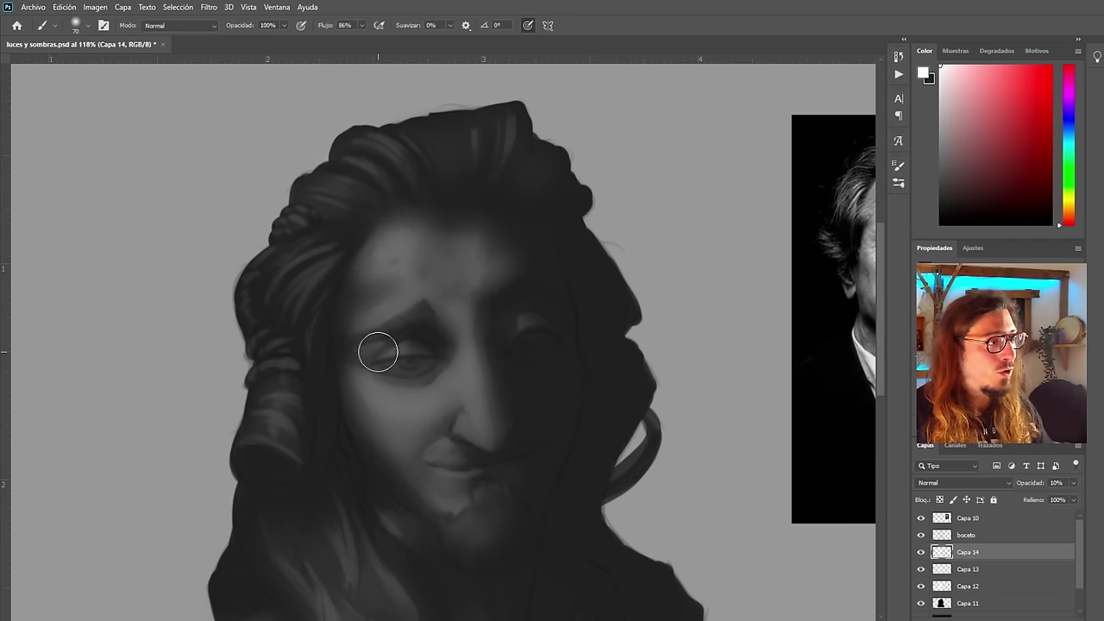
Flip the canvas horizontally back and forth, ending in its original orientation, to check the forehead lighting against the reference photo
scroll(388, 298, "down", 3)
key("ctrl+h")
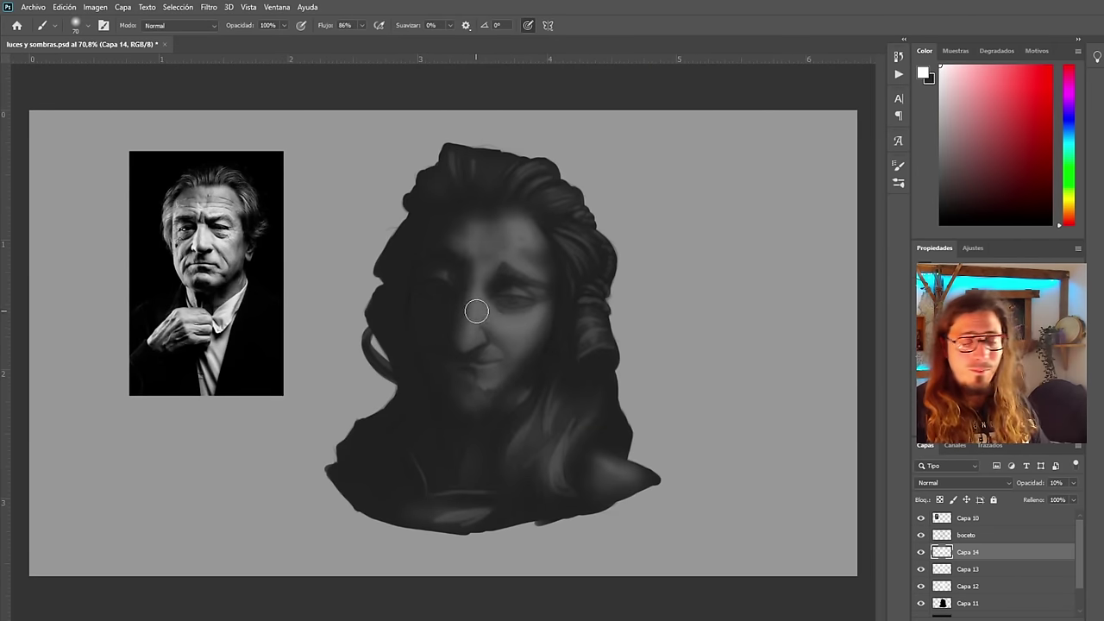
key("ctrl+shift+h")
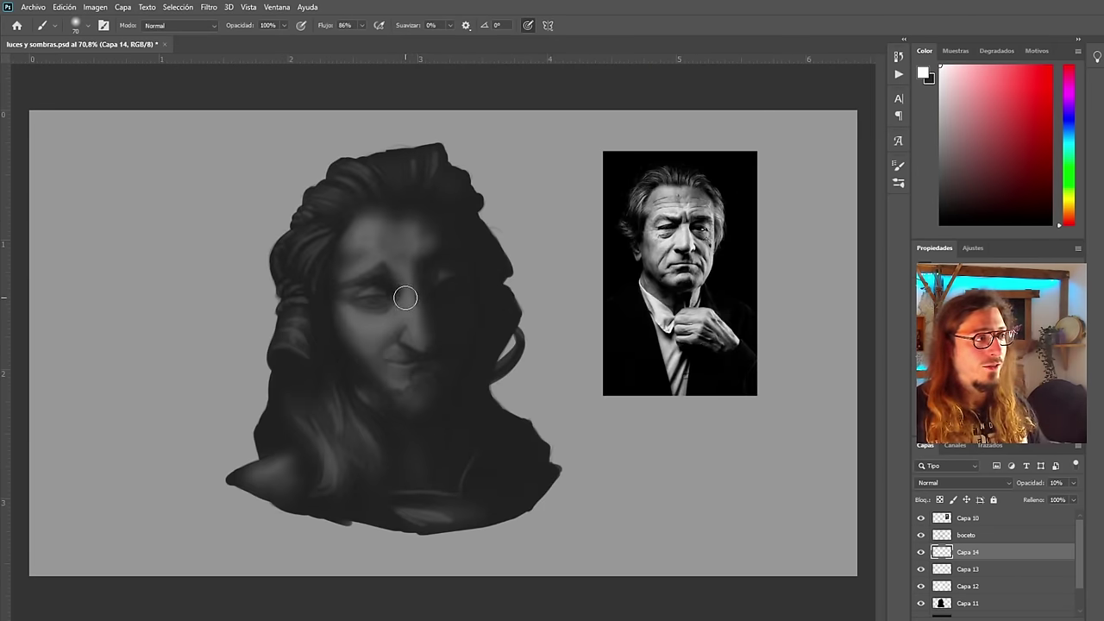
key("ctrl+shift+h")
scroll(506, 222, "up", 3)
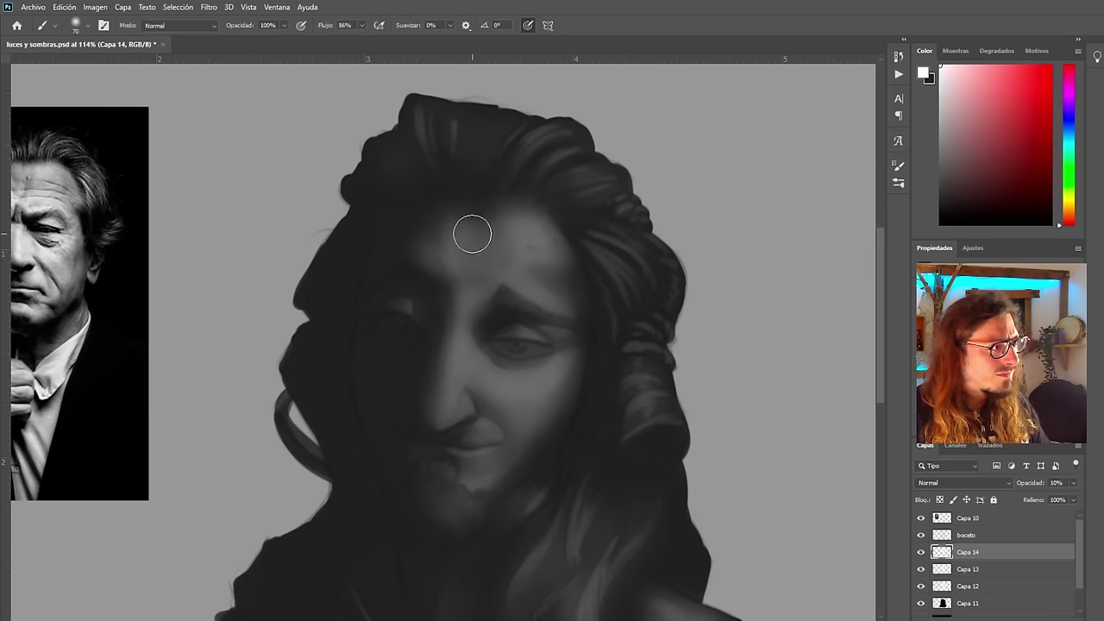
scroll(439, 269, "down", 1)
scroll(439, 269, "down", 3)
scroll(483, 250, "up", 3)
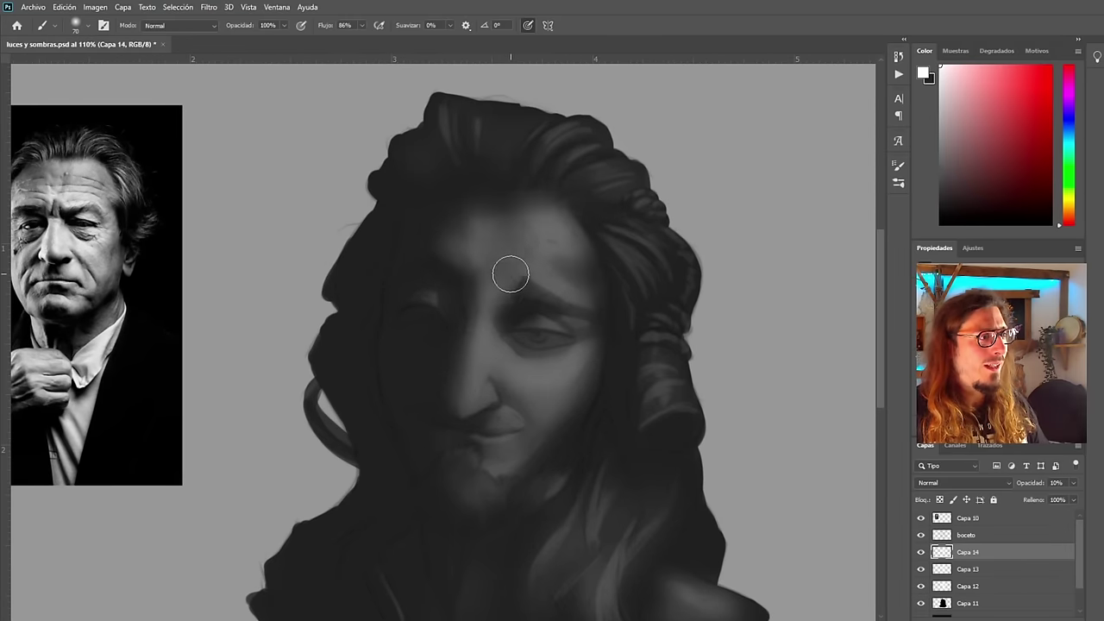
key("ctrl+shift+h")
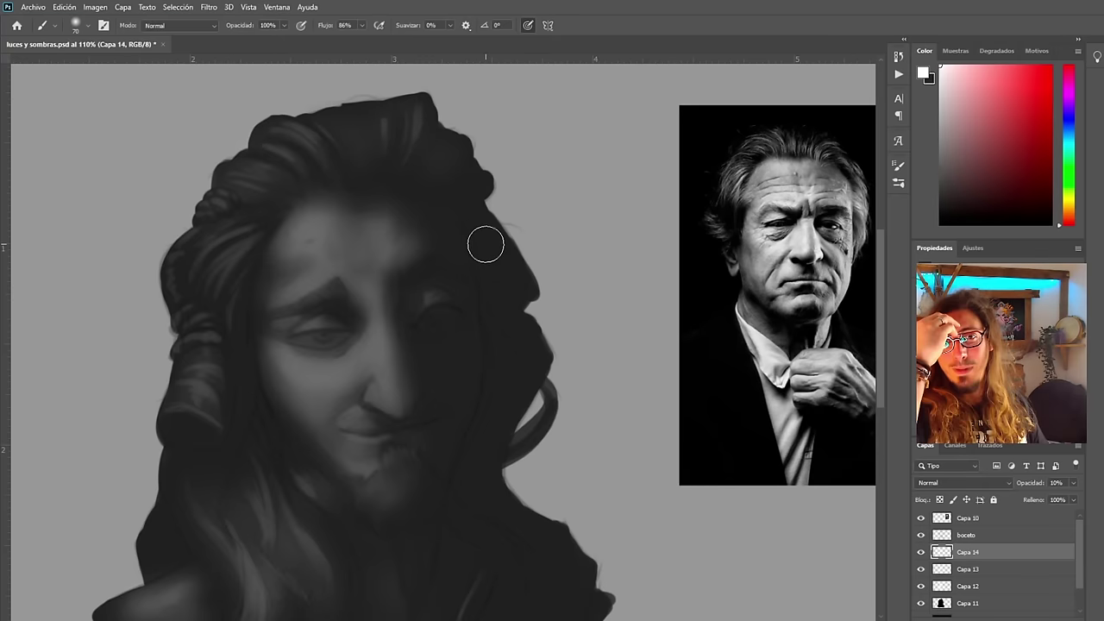
scroll(348, 308, "down", 5)
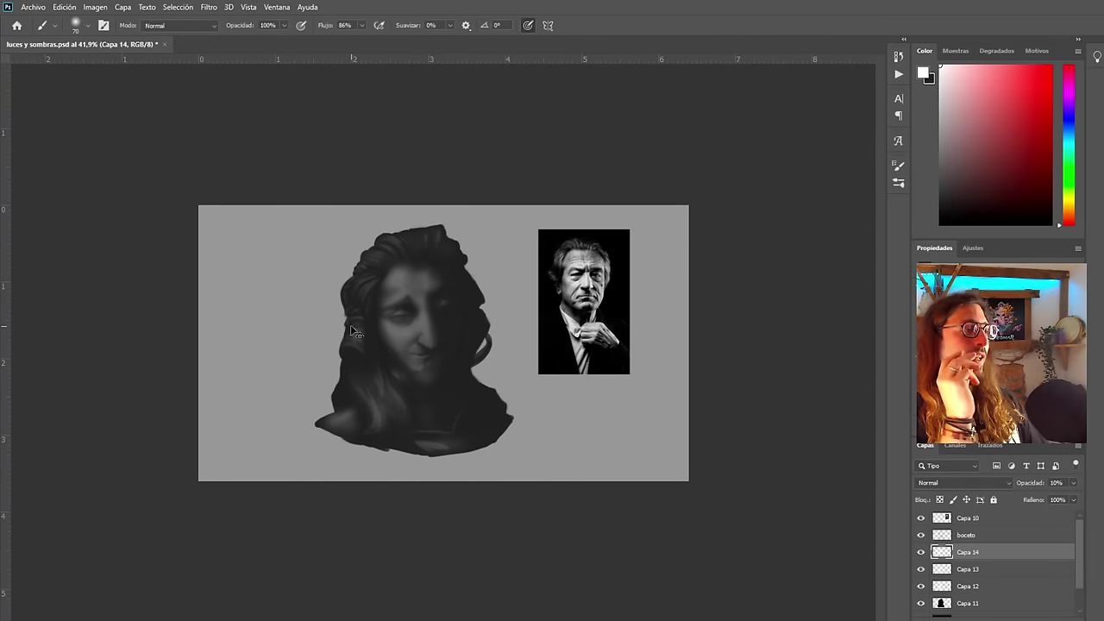
key("ctrl+shift+h")
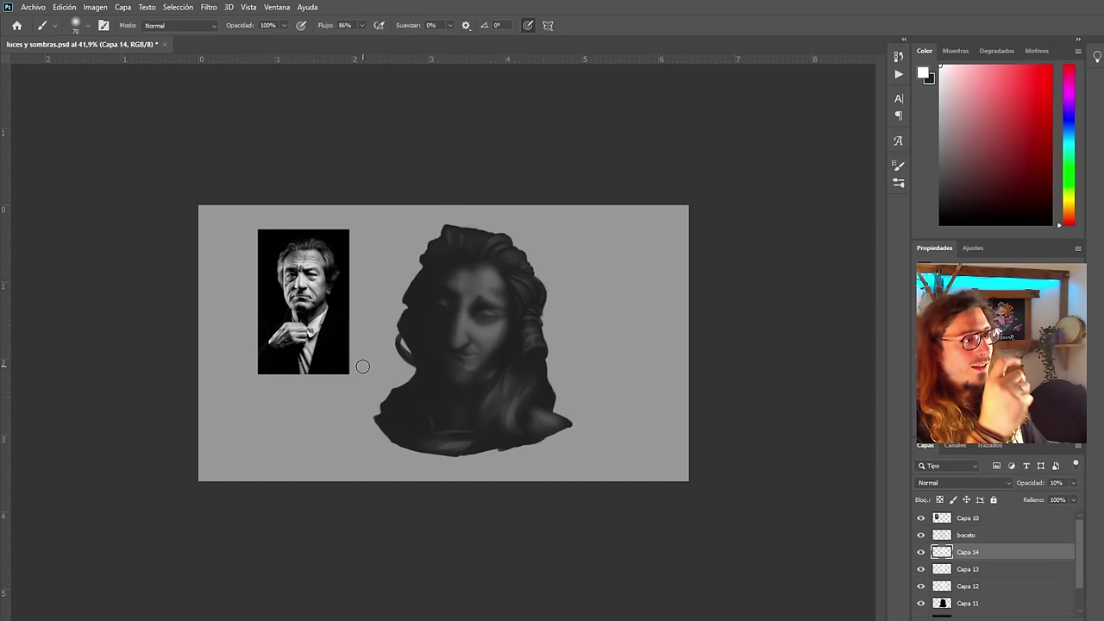
Examine the forehead, lit-side eye, nose and mouth up close and from afar beside the reference photo
scroll(481, 344, "up", 3)
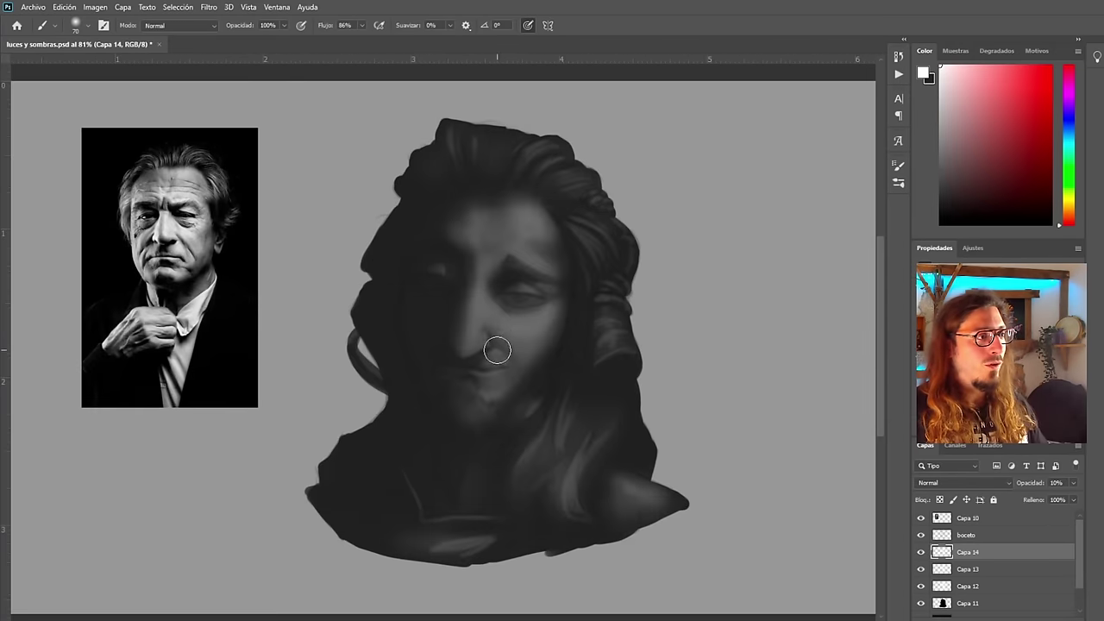
scroll(520, 336, "down", 1)
scroll(521, 336, "up", 2)
scroll(496, 295, "down", 1)
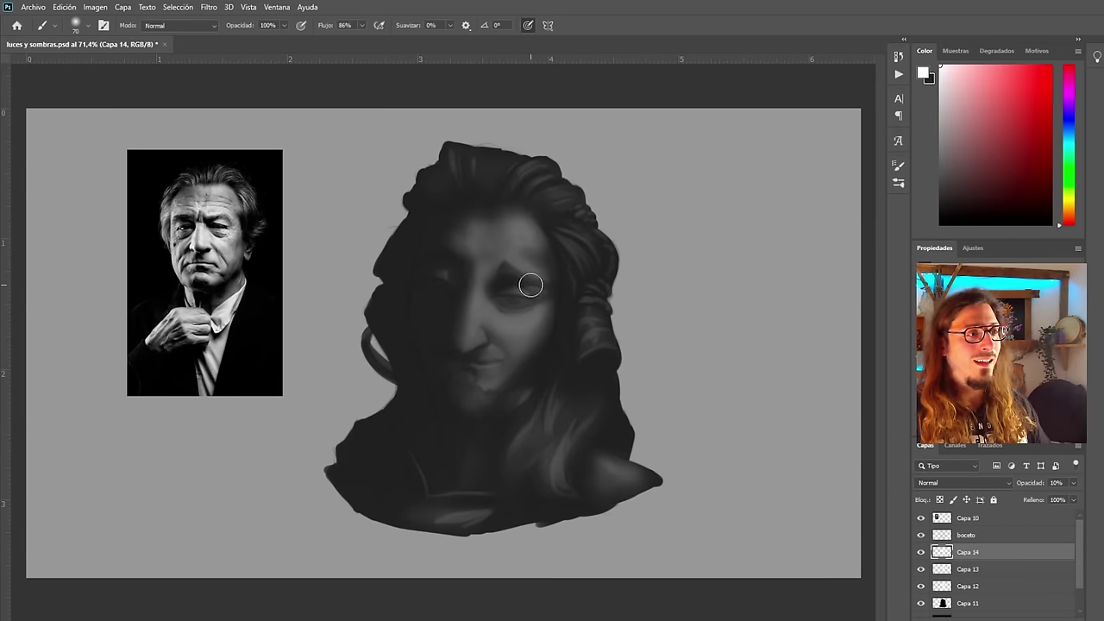
scroll(493, 286, "up", 3)
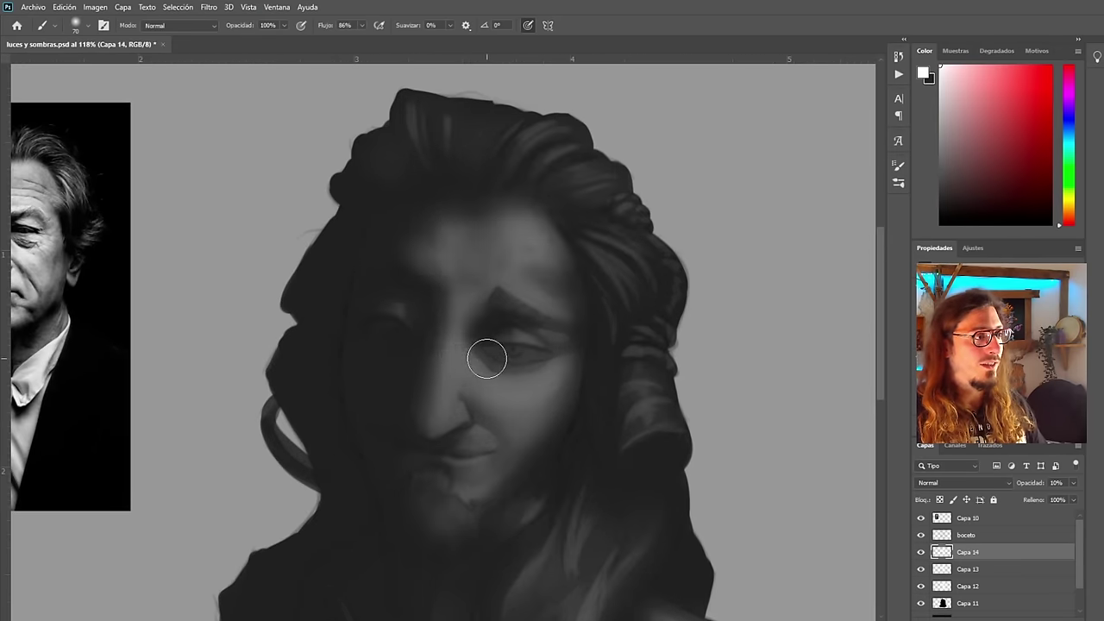
scroll(484, 359, "down", 3)
scroll(506, 308, "up", 2)
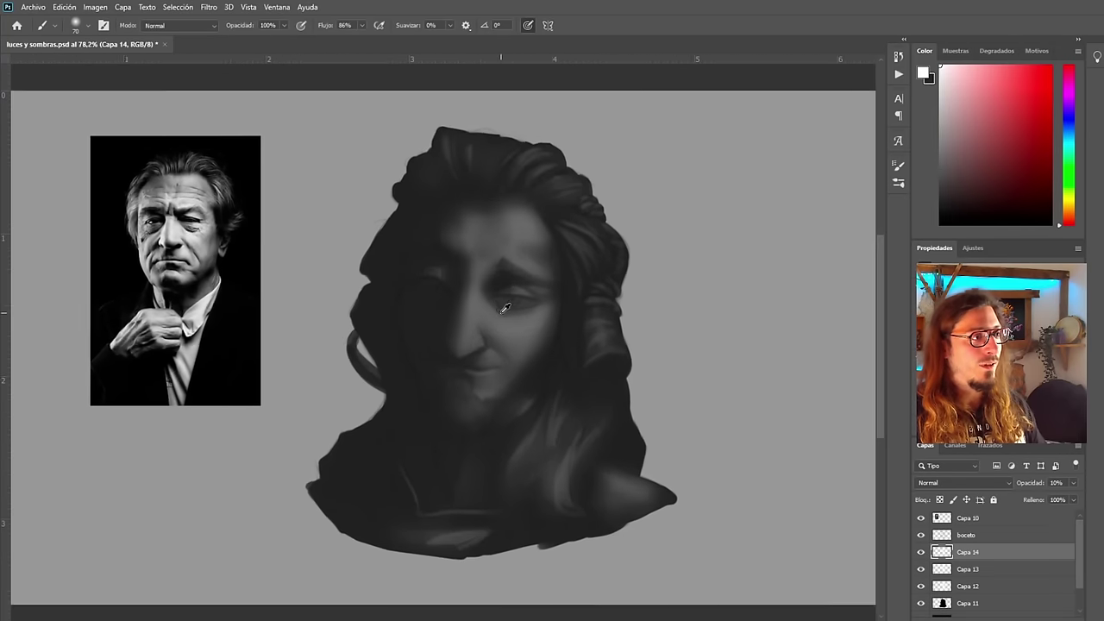
scroll(510, 239, "up", 2)
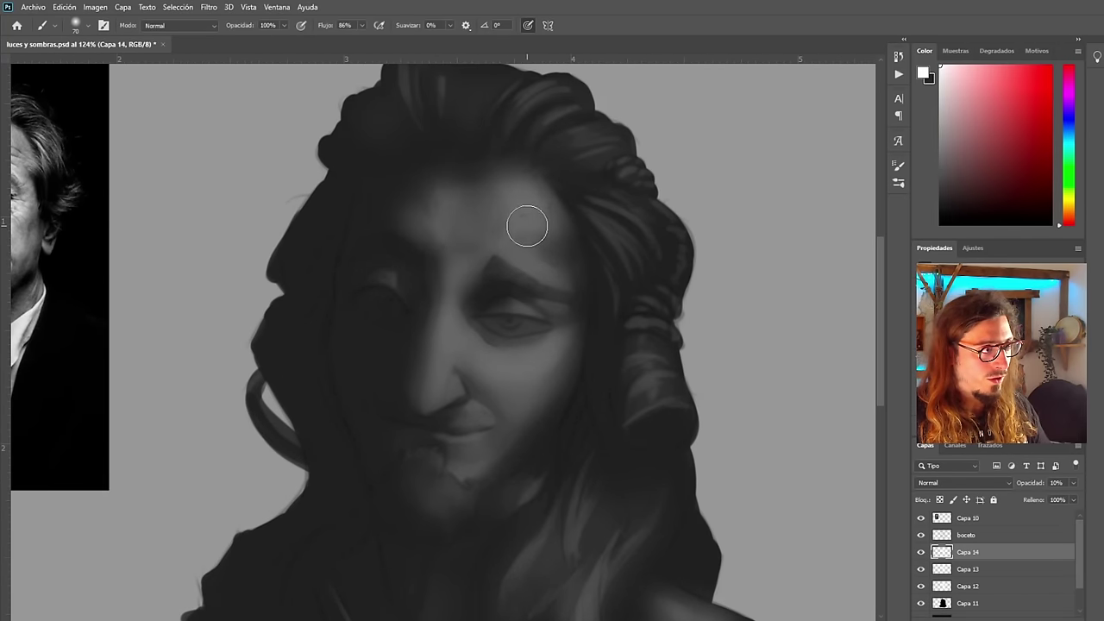
scroll(486, 285, "down", 3)
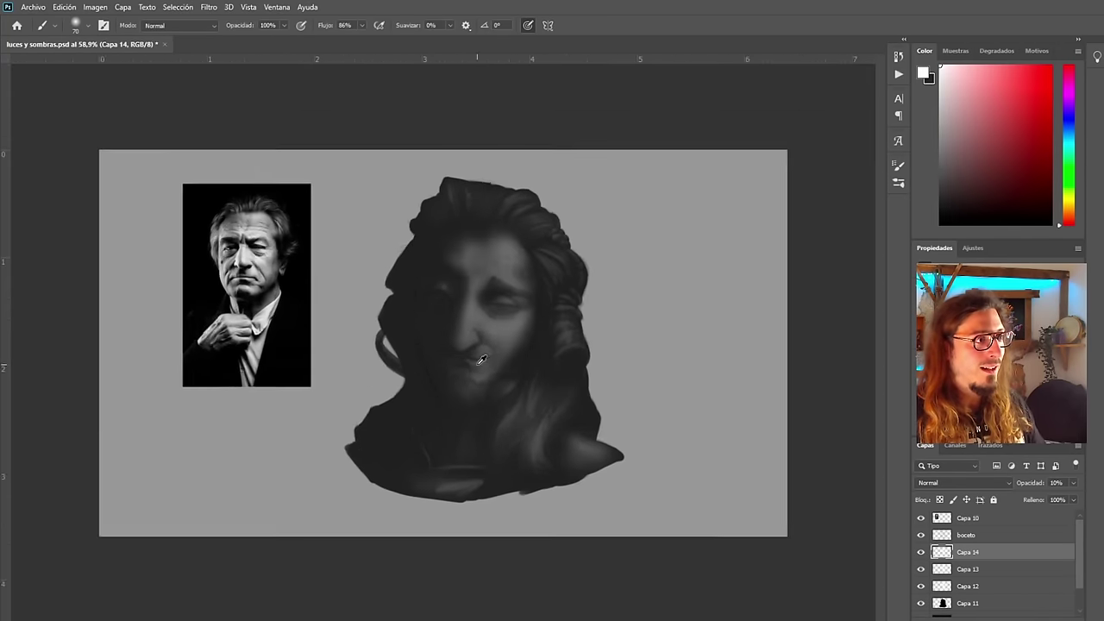
scroll(481, 359, "down", 1)
scroll(455, 447, "up", 3)
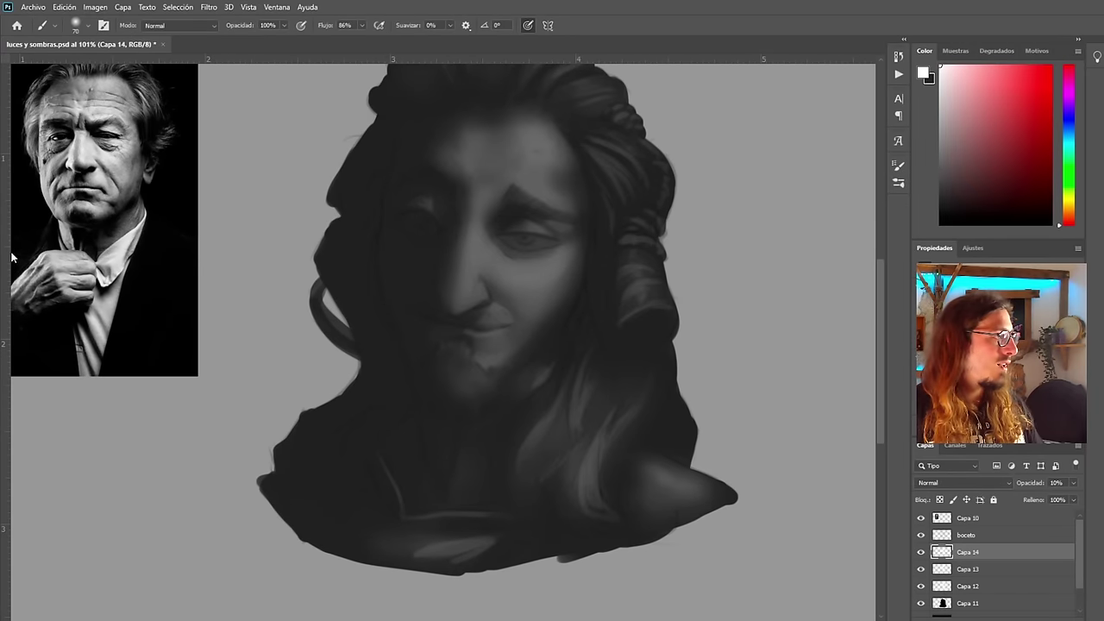
With the Eraser at size 40, soften the highlights along the collar and on the chest below it
key("e")
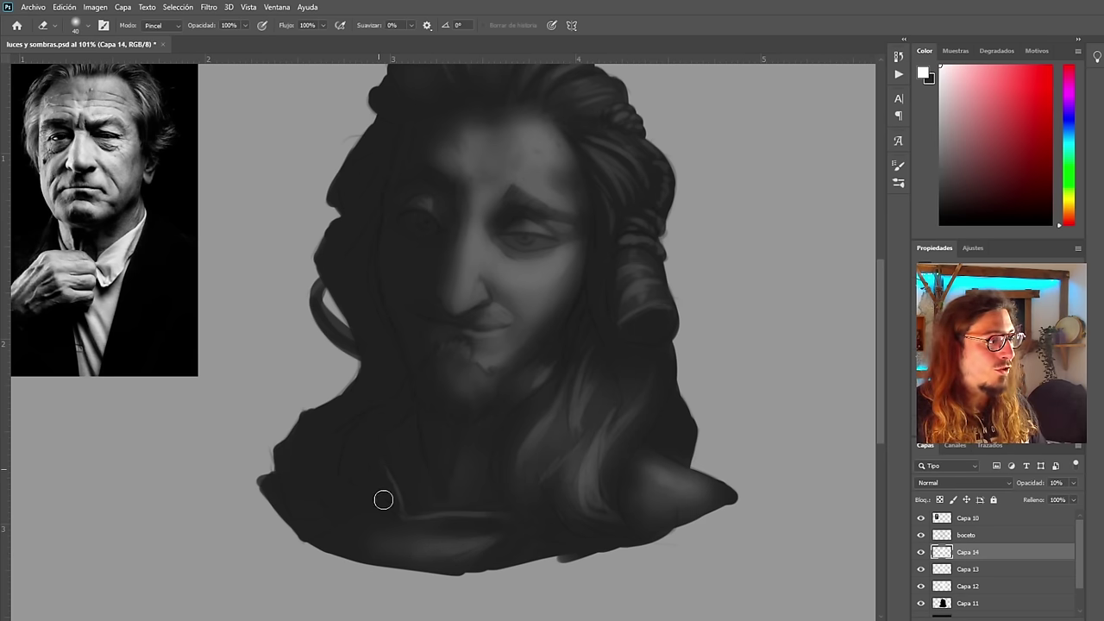
scroll(392, 483, "down", 8)
scroll(489, 246, "up", 7)
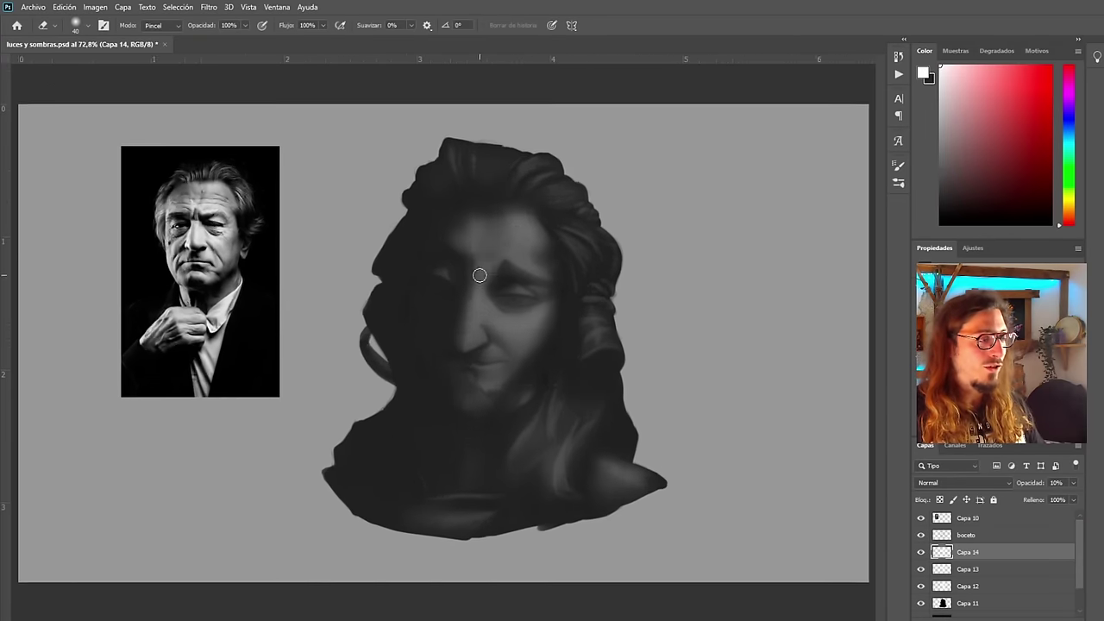
scroll(461, 455, "up", 2)
scroll(464, 333, "down", 4)
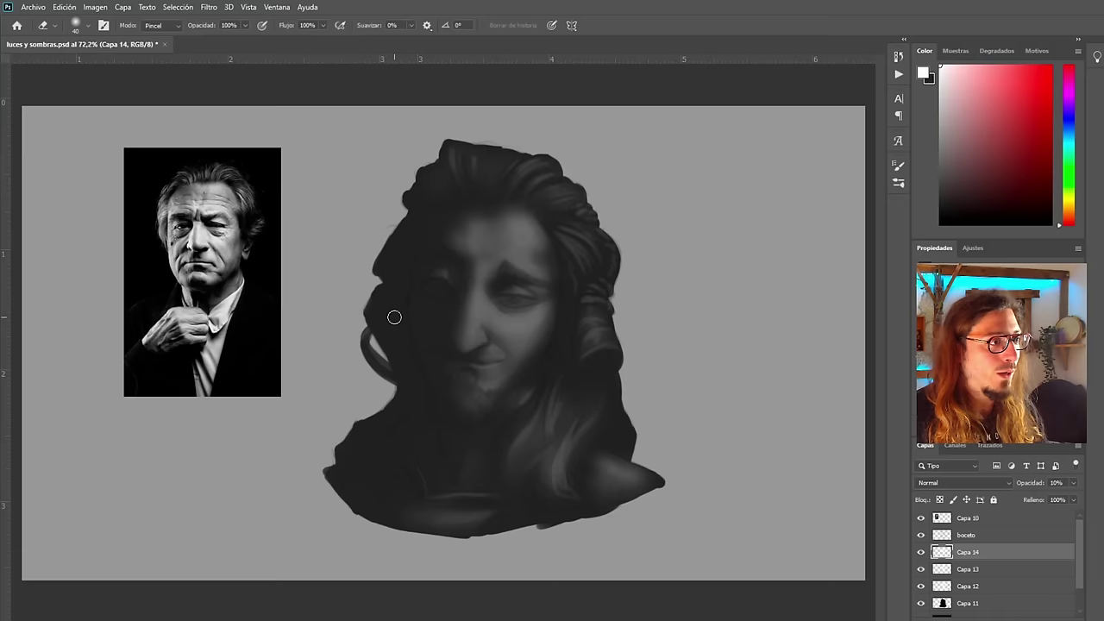
scroll(463, 282, "up", 2)
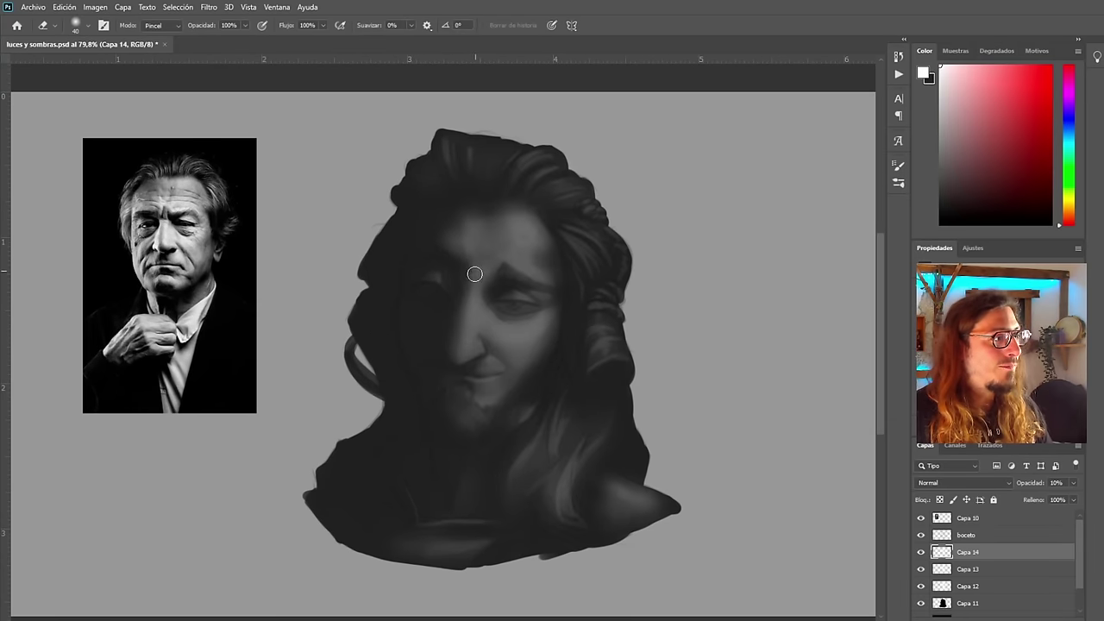
scroll(474, 274, "up", 3)
scroll(529, 305, "down", 2)
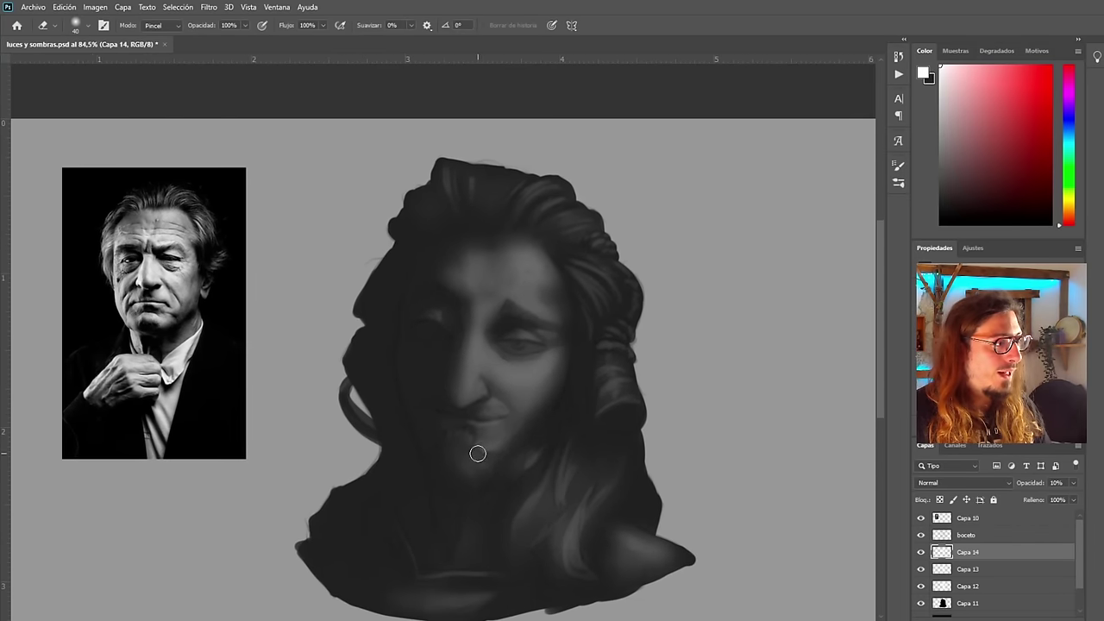
scroll(478, 518, "down", 3)
scroll(535, 466, "up", 4)
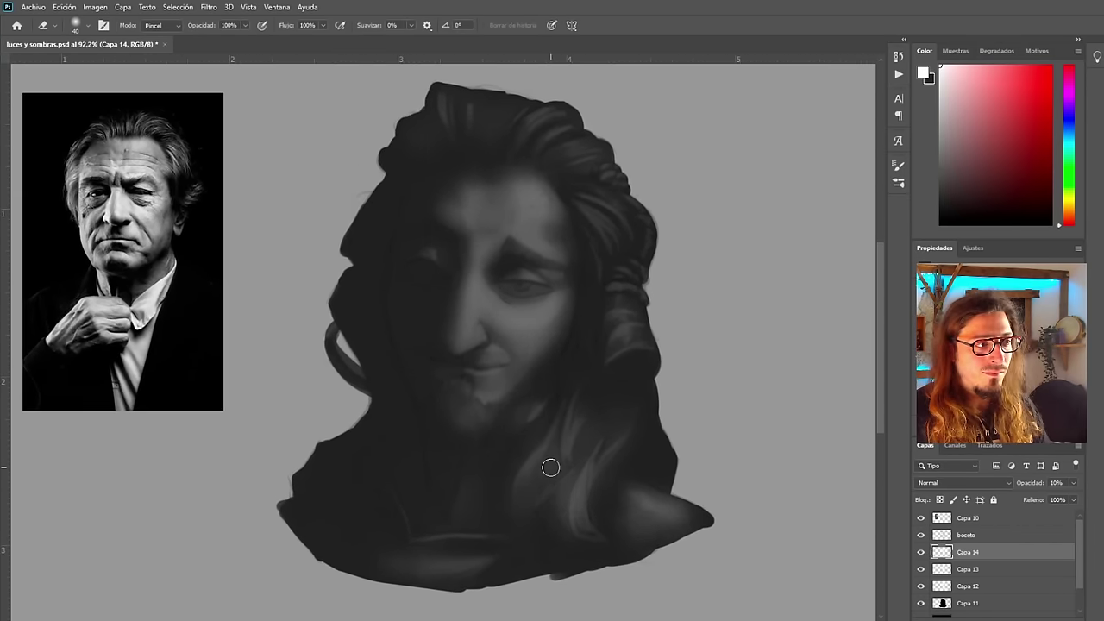
Soften the highlights on the long strands and curls of the lit-side hair with the Eraser
scroll(543, 483, "up", 2)
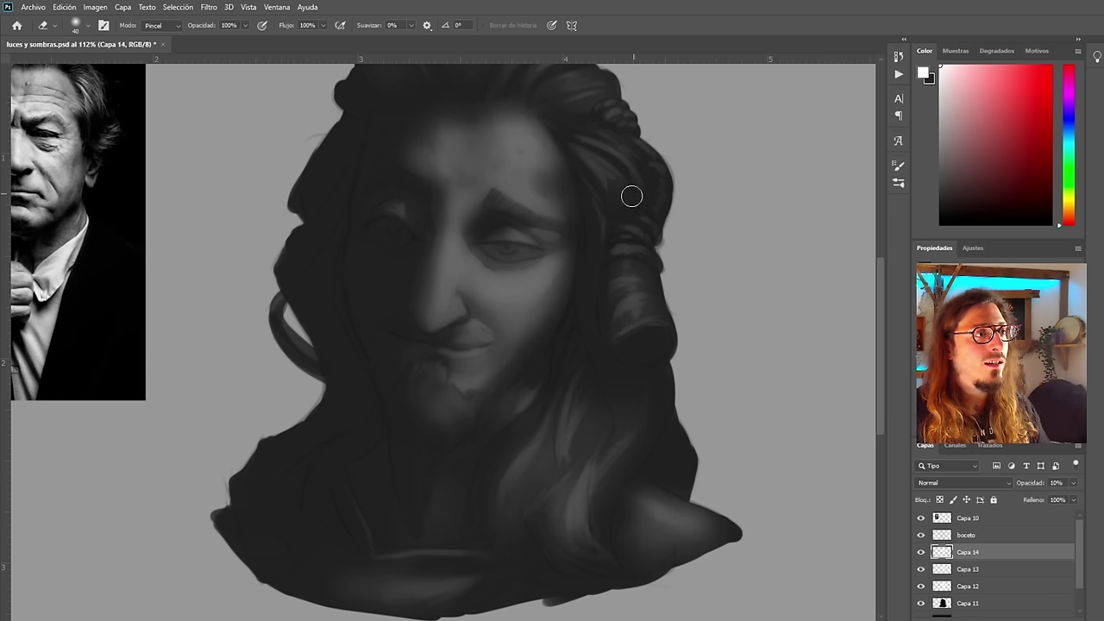
scroll(546, 296, "down", 3)
scroll(569, 131, "up", 4)
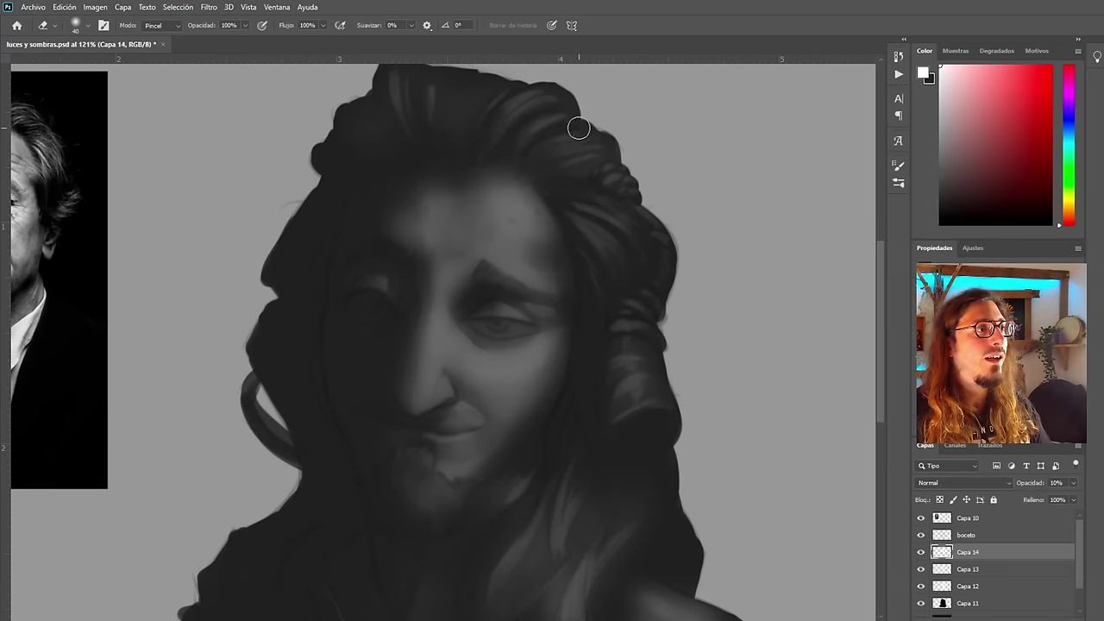
Add a new layer above the boceto layer
scroll(345, 345, "down", 5)
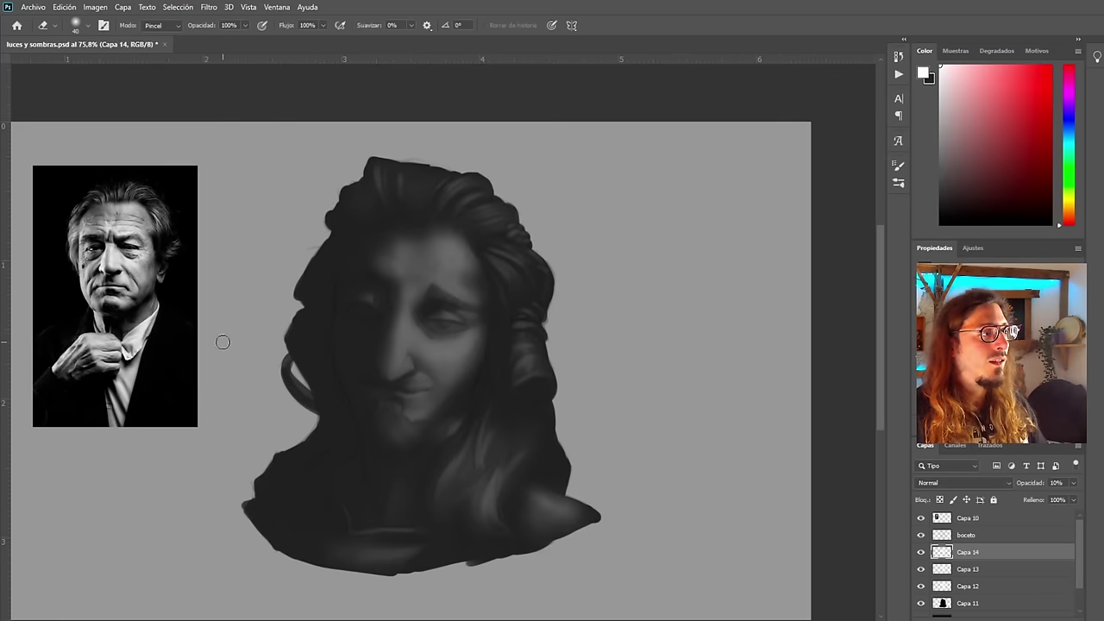
scroll(222, 343, "down", 1)
scroll(337, 281, "up", 3)
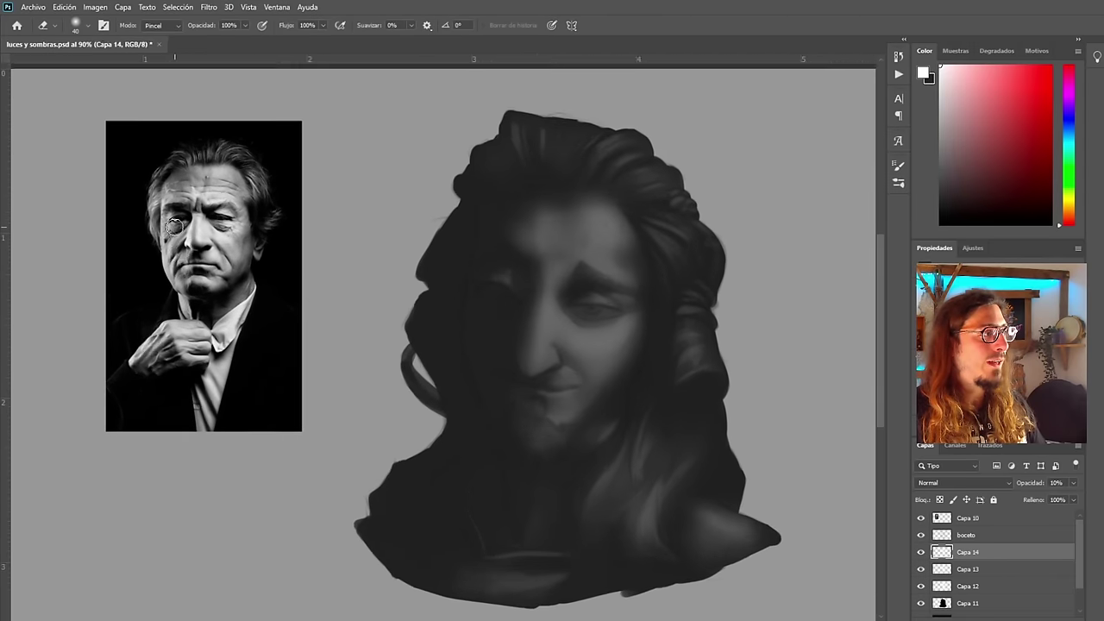
scroll(176, 226, "up", 2)
scroll(322, 458, "down", 4)
scroll(358, 314, "up", 1)
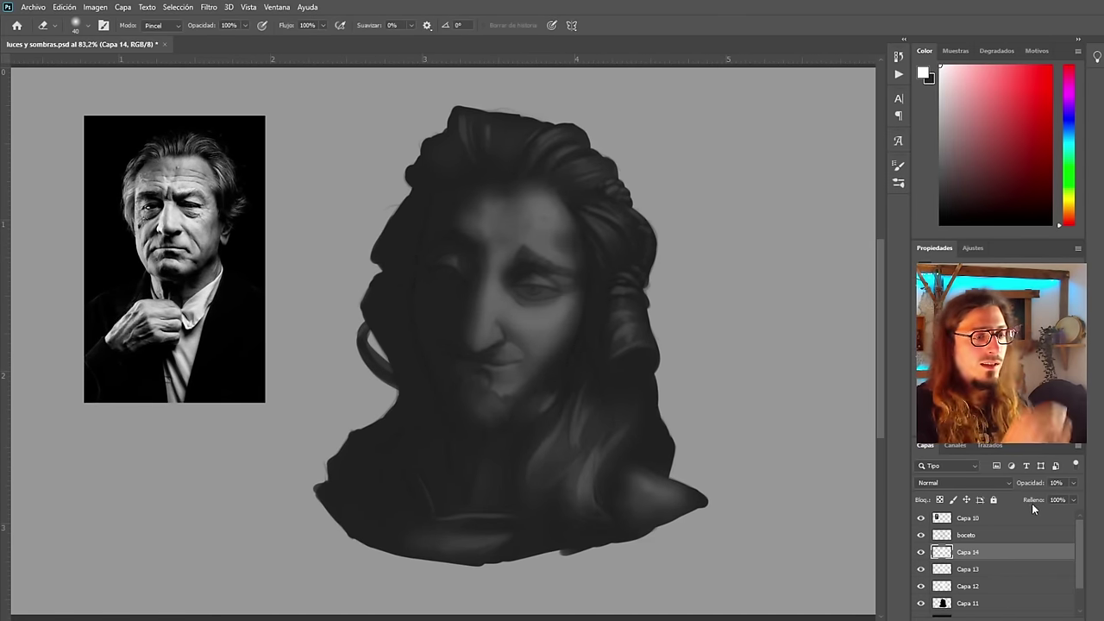
left_click(1026, 537)
key("ctrl+shift+alt+n")
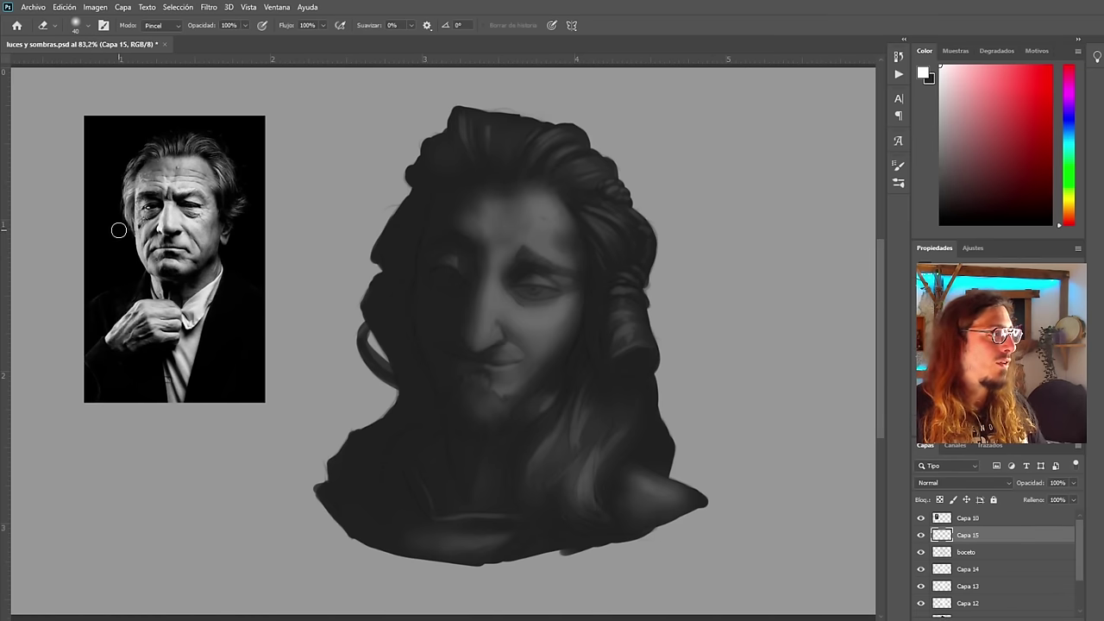
Examine the light on the reference photo's cheek, eye and temple and compare it with the dark side of the portrait
scroll(118, 230, "up", 4)
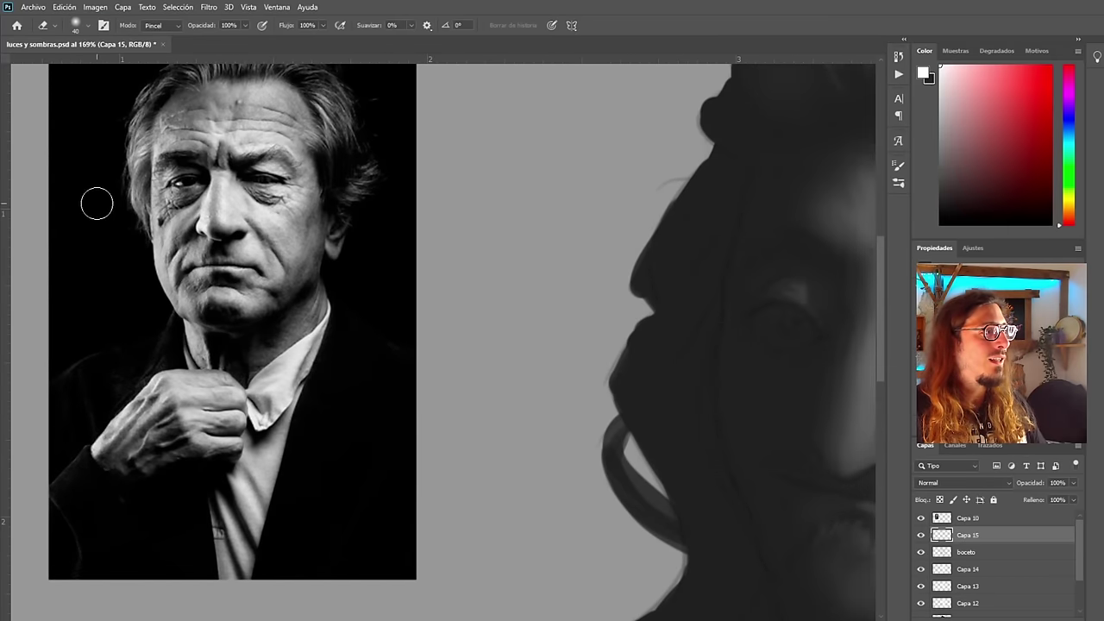
scroll(187, 137, "down", 2)
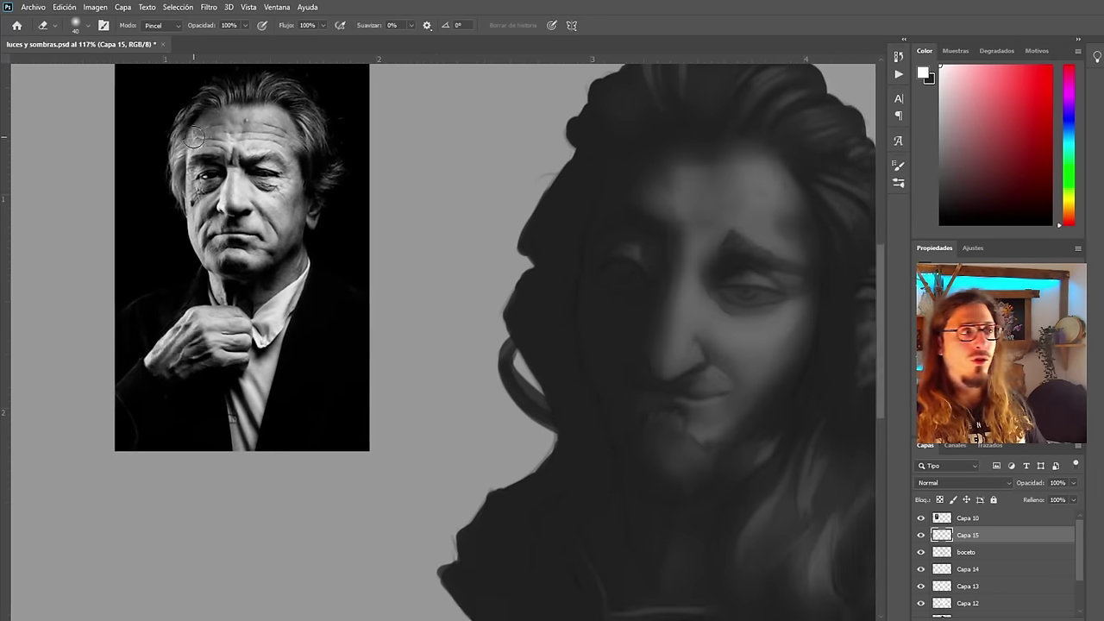
scroll(187, 137, "up", 3)
scroll(279, 126, "down", 2)
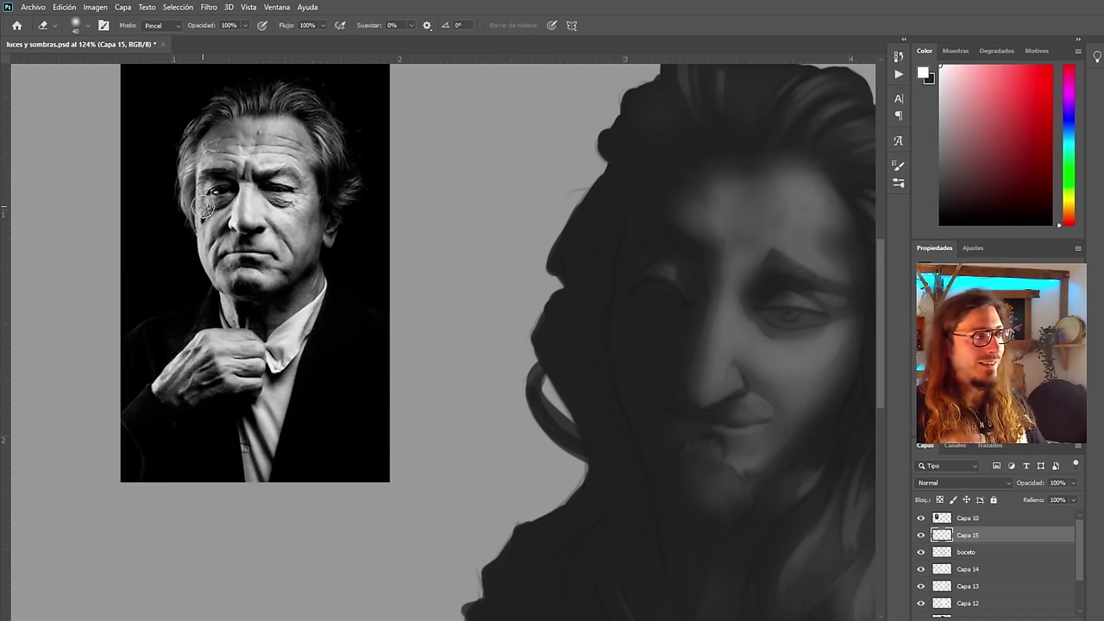
scroll(220, 293, "up", 5)
scroll(204, 190, "down", 6)
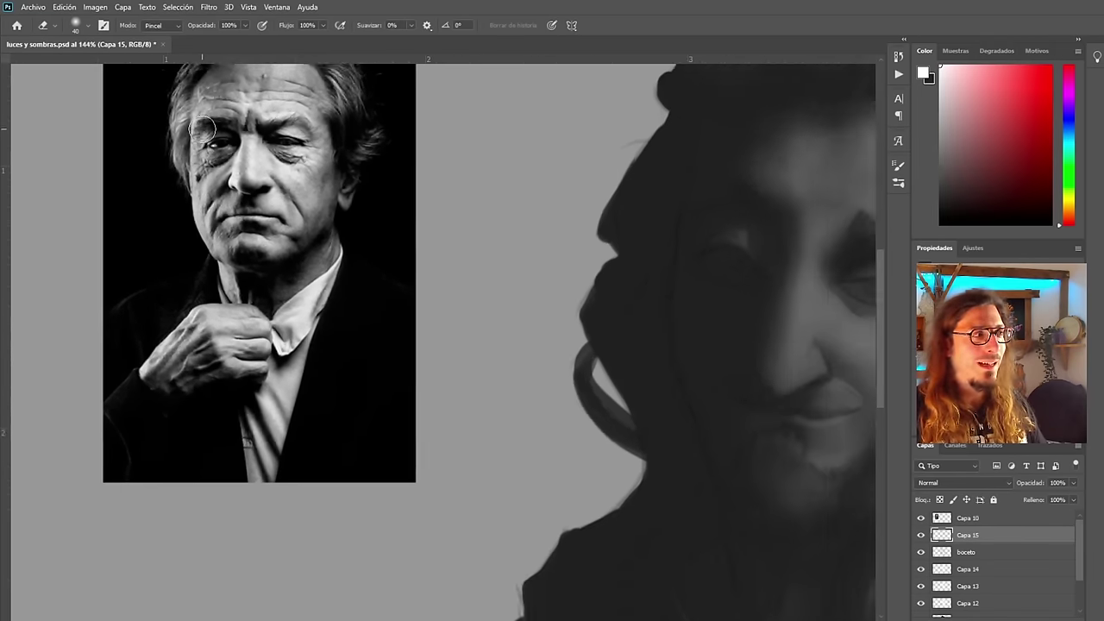
scroll(414, 411, "down", 3)
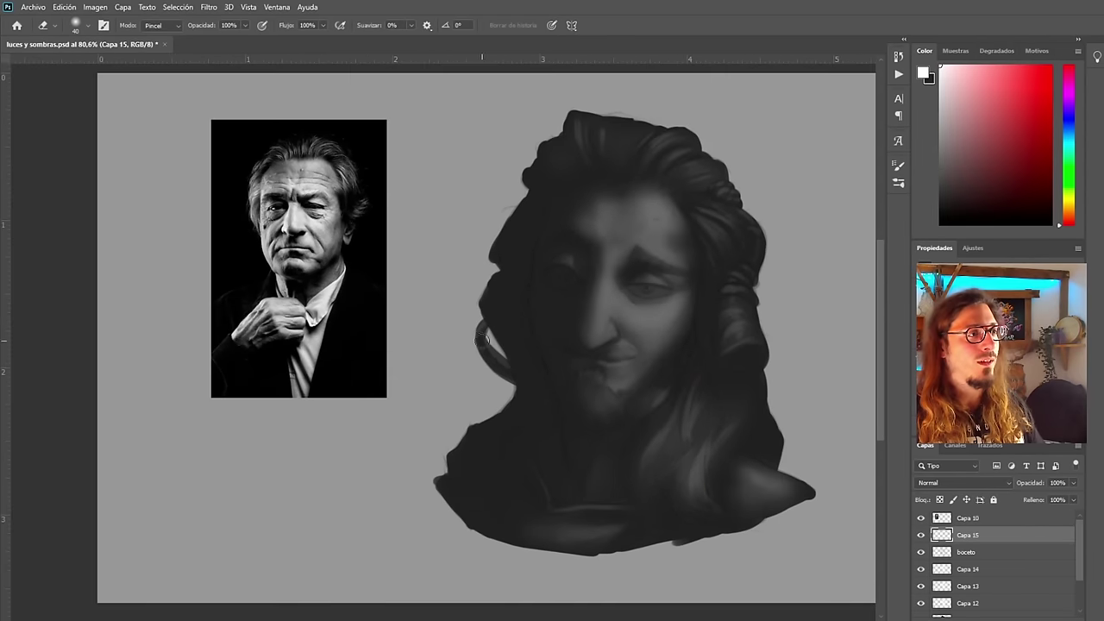
scroll(576, 313, "up", 3)
scroll(545, 428, "up", 2)
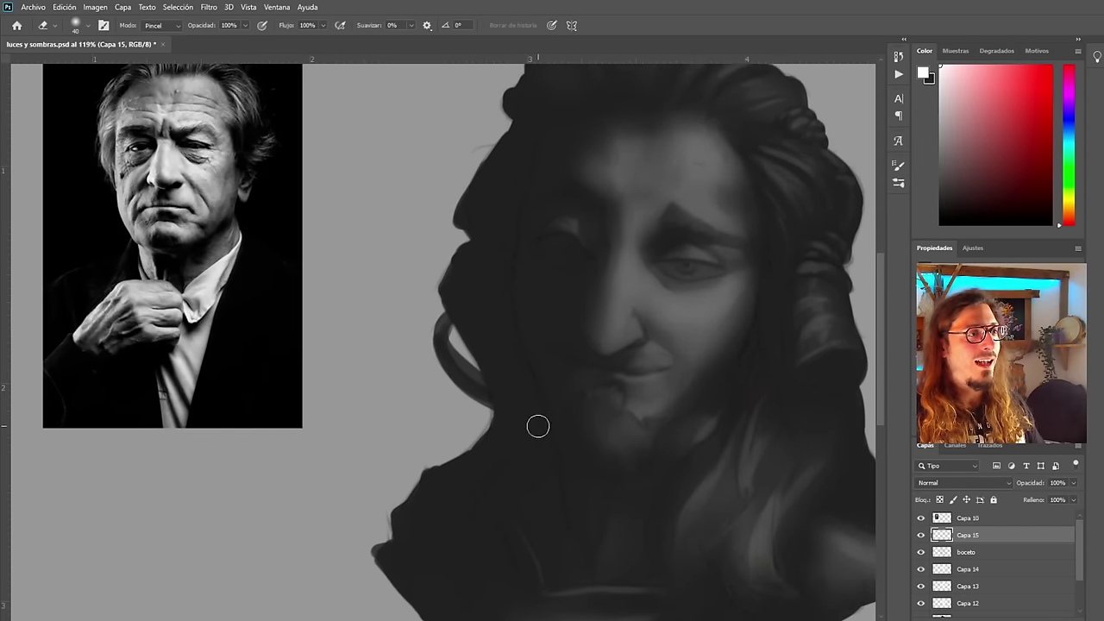
scroll(538, 426, "down", 3)
scroll(581, 365, "up", 3)
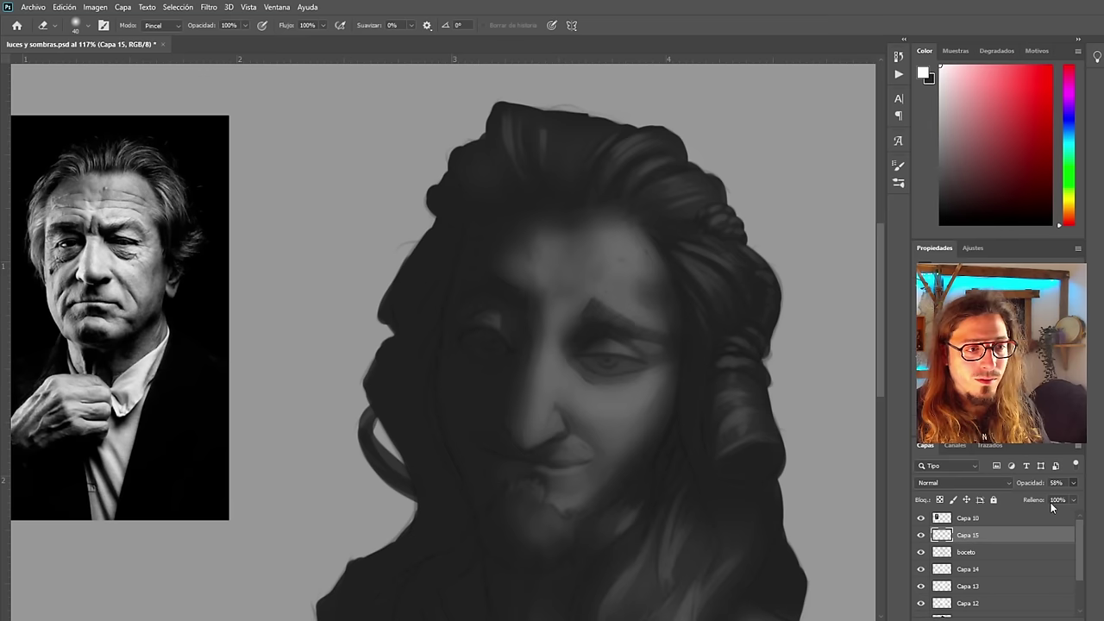
Try a white Brush stroke at size 15 down the outer edge of the portrait's dark side
key("b")
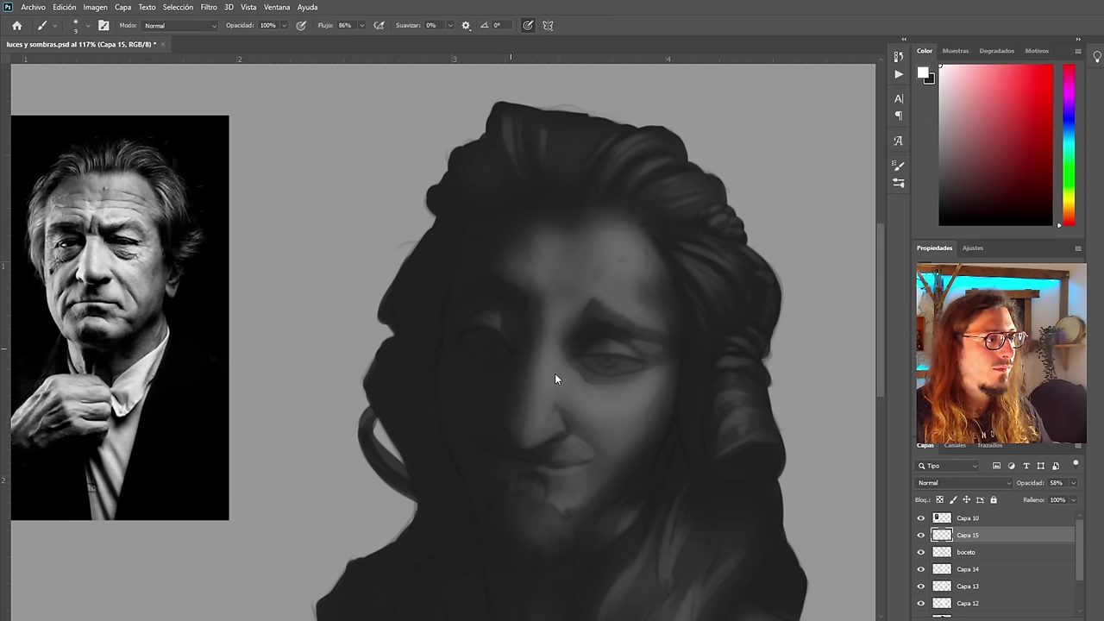
key("bracketright")
key("bracketright")
left_click_drag(455, 297, 429, 425)
key("ctrl+z")
key("ctrl+z")
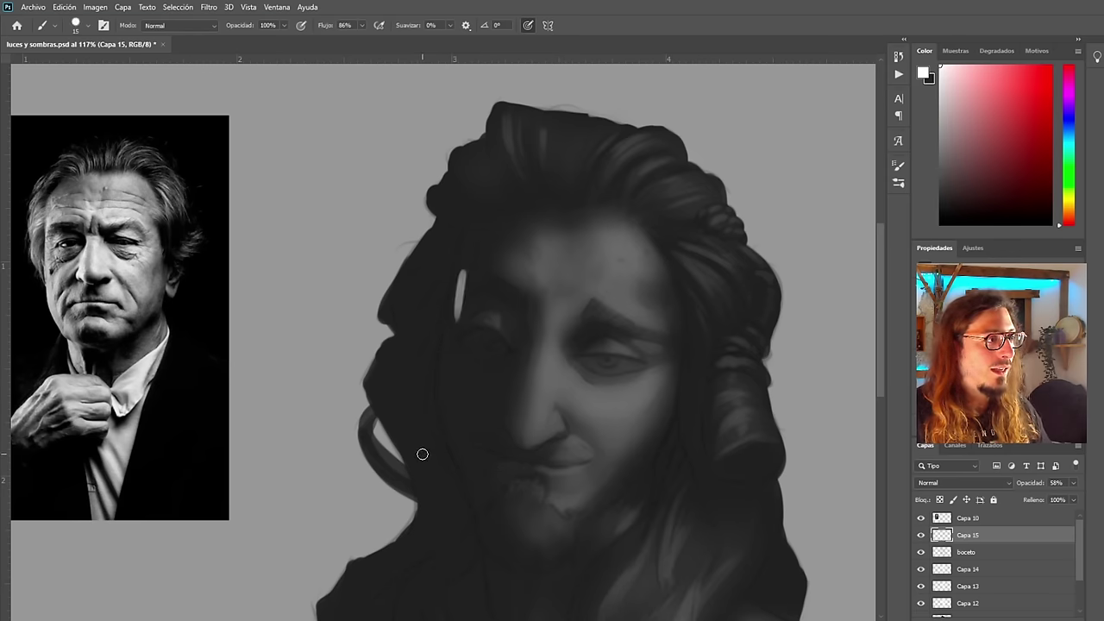
Try white Brush strokes at size 17 from the forehead down over the lit-side brow
scroll(456, 319, "down", 3)
scroll(267, 299, "up", 3)
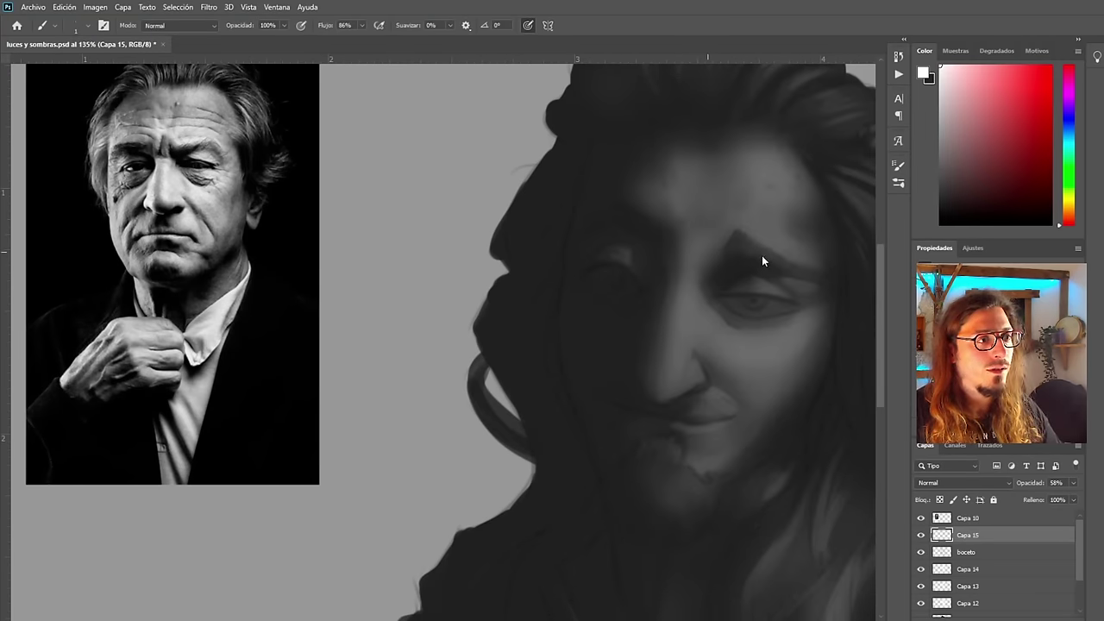
left_click_drag(744, 146, 766, 277)
key("ctrl+z")
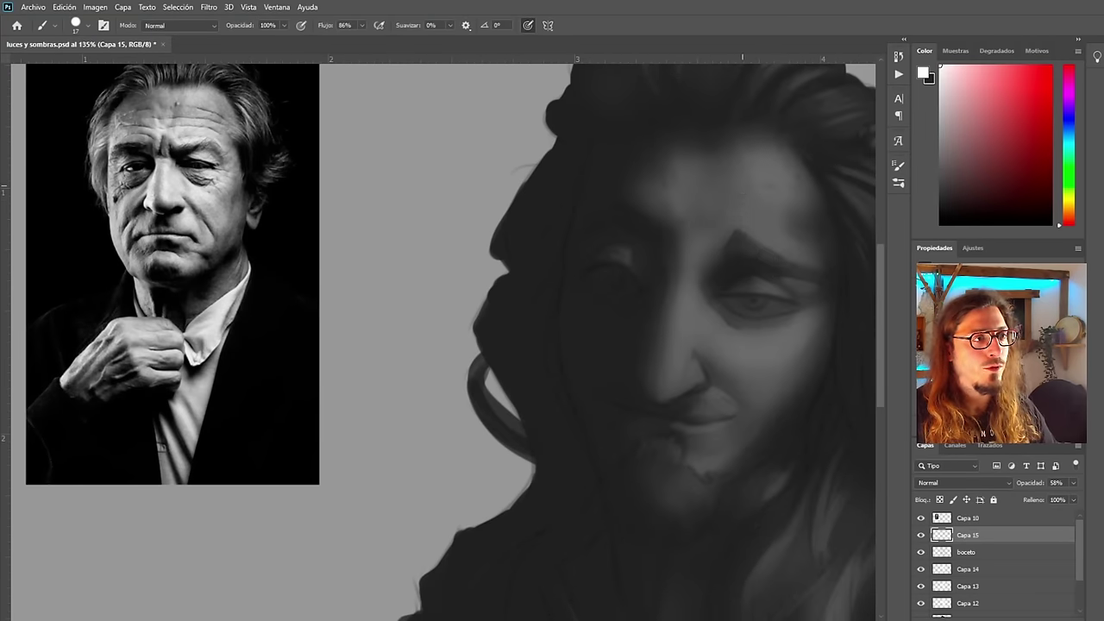
left_click_drag(737, 166, 734, 285)
key("ctrl+z")
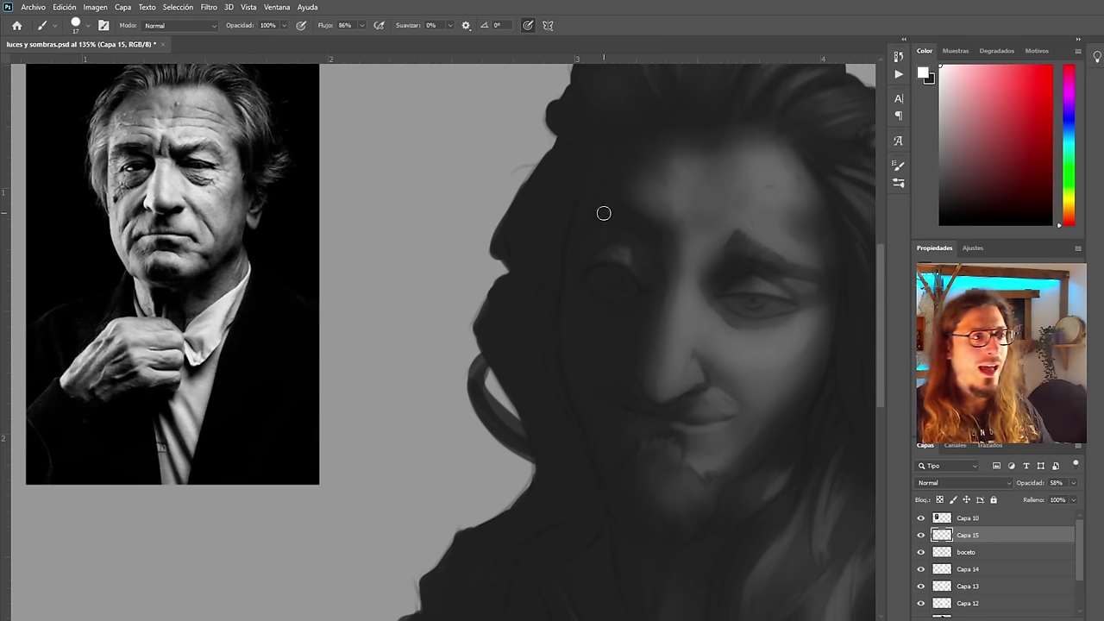
With a white size 10 Brush, outline the nose's dark-side edge and the outer contour of the face
scroll(510, 307, "down", 2)
scroll(500, 288, "up", 2)
scroll(511, 253, "down", 1)
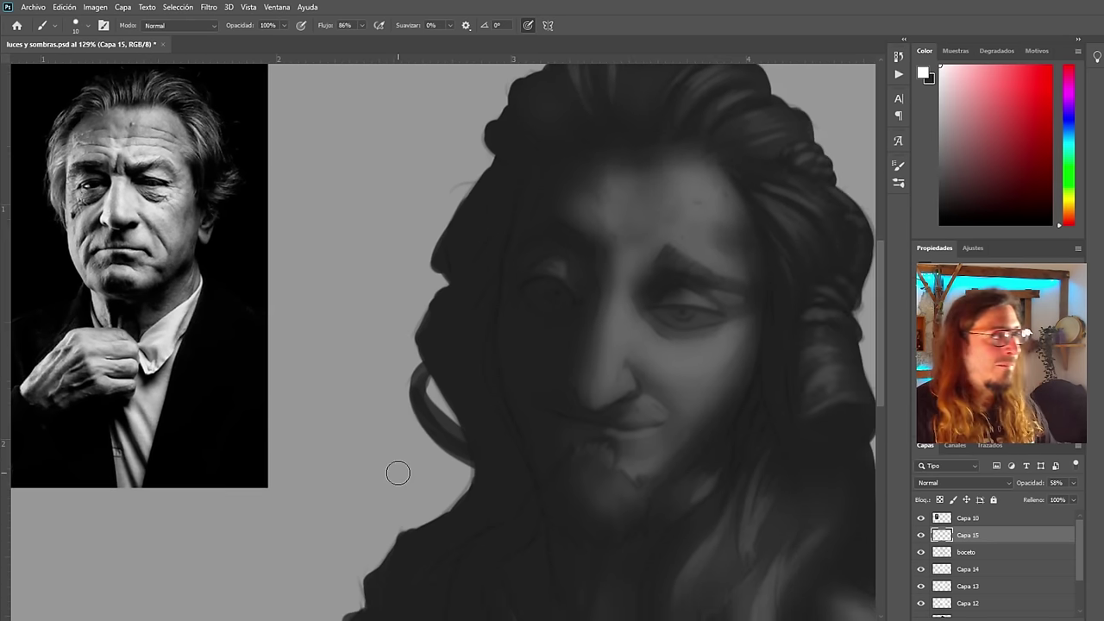
scroll(579, 370, "up", 1)
mouse_move(599, 344)
left_mouse_down()
mouse_move(586, 320)
mouse_move(582, 369)
left_mouse_up()
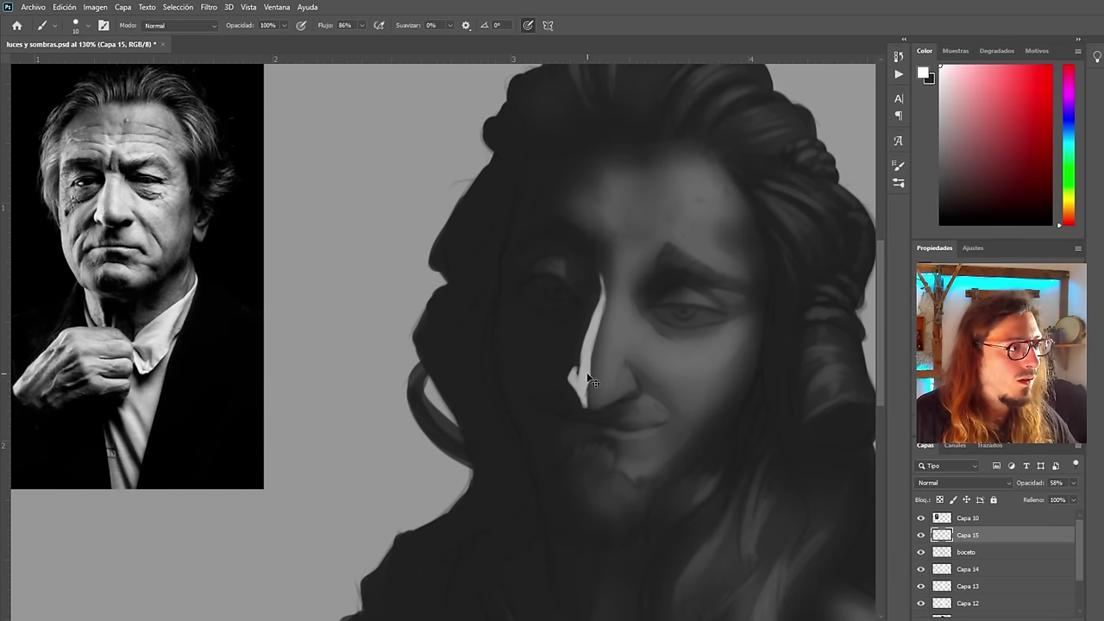
scroll(572, 383, "down", 1)
mouse_move(542, 259)
left_mouse_down()
mouse_move(548, 207)
mouse_move(528, 327)
mouse_move(542, 397)
left_mouse_up()
scroll(532, 227, "up", 2)
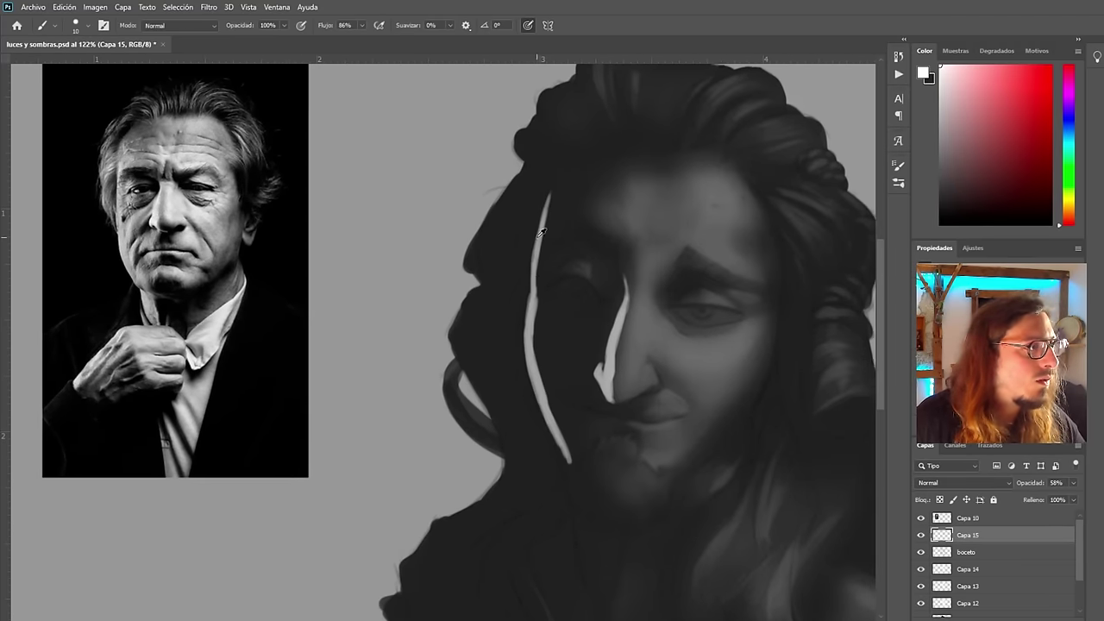
Move the reference photo closer to the portrait and swap the foreground colour back to white
left_click(531, 226, "alt")
scroll(121, 198, "down", 2)
left_click_drag(130, 199, 257, 230)
left_click_drag(466, 186, 552, 195)
scroll(552, 195, "up", 1)
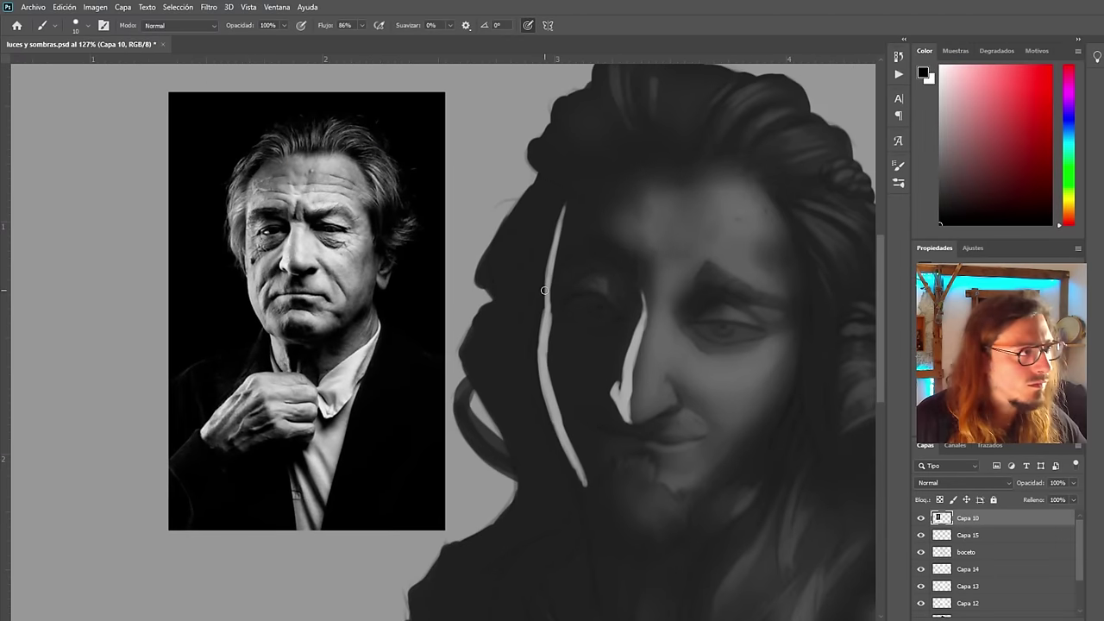
scroll(552, 320, "up", 2)
key("x")
Try white strokes around the dark-side eye and brow on the reference photo's layer, Capa 10
left_click_drag(591, 272, 572, 287)
left_click_drag(576, 295, 580, 323)
scroll(557, 275, "up", 1)
left_click_drag(587, 247, 544, 308)
left_click_drag(549, 260, 545, 307)
key("ctrl+z")
key("ctrl+z")
key("ctrl+z")
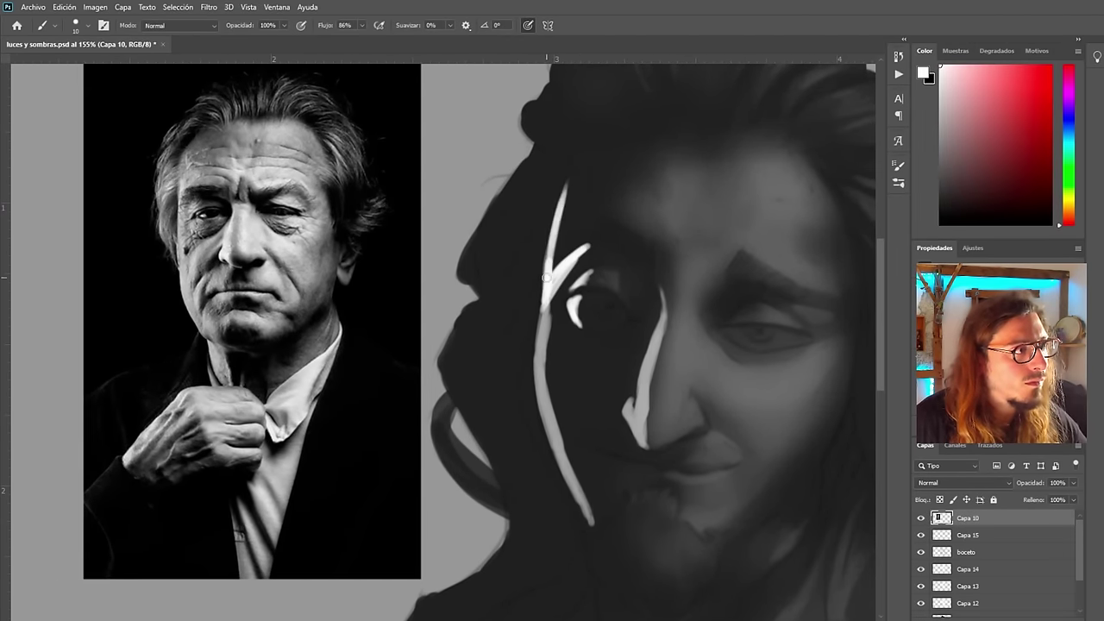
Switch to layer Capa 15 and paint white light shapes on the outer side of the dark-side eye
left_click(546, 330, "ctrl")
scroll(550, 302, "up", 1)
mouse_move(602, 267)
left_mouse_down()
mouse_move(591, 322)
mouse_move(580, 299)
mouse_move(586, 329)
left_mouse_up()
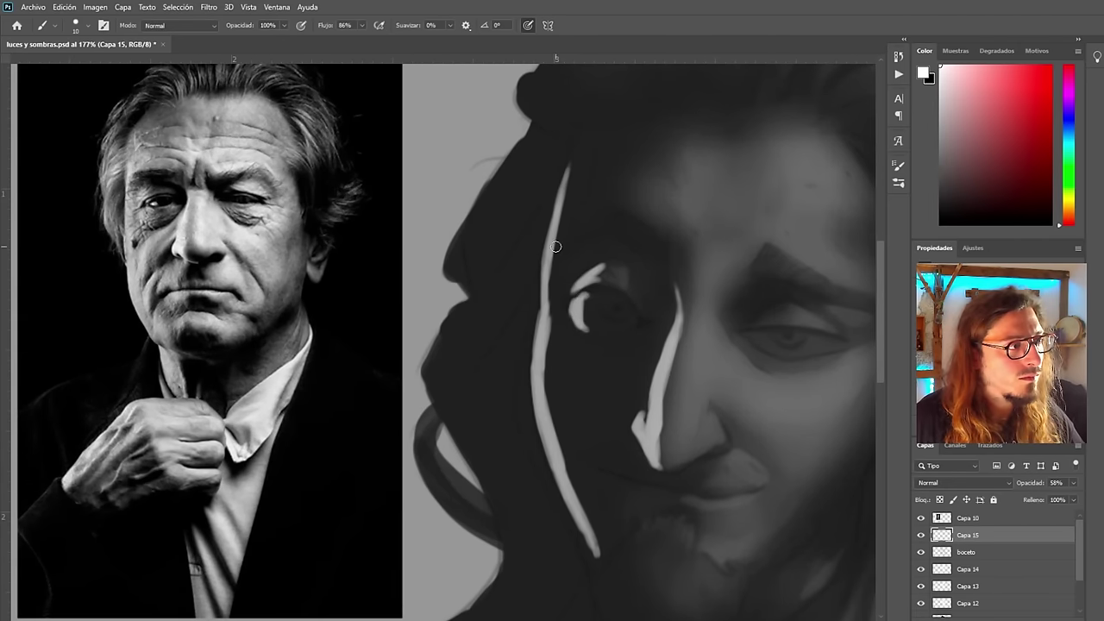
Paint white light shapes along the dark-side temple, outer brow and upper cheek of the portrait
scroll(555, 247, "down", 1)
left_click_drag(457, 335, 459, 295)
left_click_drag(491, 234, 461, 295)
left_click_drag(466, 228, 484, 202)
left_click_drag(494, 143, 470, 223)
left_click_drag(492, 145, 470, 220)
key("ctrl+z")
left_click_drag(502, 115, 478, 173)
mouse_move(476, 302)
left_mouse_down()
mouse_move(489, 324)
mouse_move(457, 393)
left_mouse_up()
Extend the white light shape across the cheek below the dark-side eye and up beside the nose bridge
scroll(518, 341, "up", 1)
mouse_move(595, 302)
left_mouse_down()
mouse_move(531, 350)
mouse_move(515, 339)
mouse_move(545, 343)
mouse_move(505, 397)
mouse_move(501, 338)
left_mouse_up()
key("ctrl+z")
scroll(497, 370, "down", 1)
scroll(497, 366, "up", 2)
mouse_move(576, 267)
left_mouse_down()
mouse_move(562, 239)
mouse_move(575, 292)
left_mouse_up()
left_click_drag(564, 242, 576, 306)
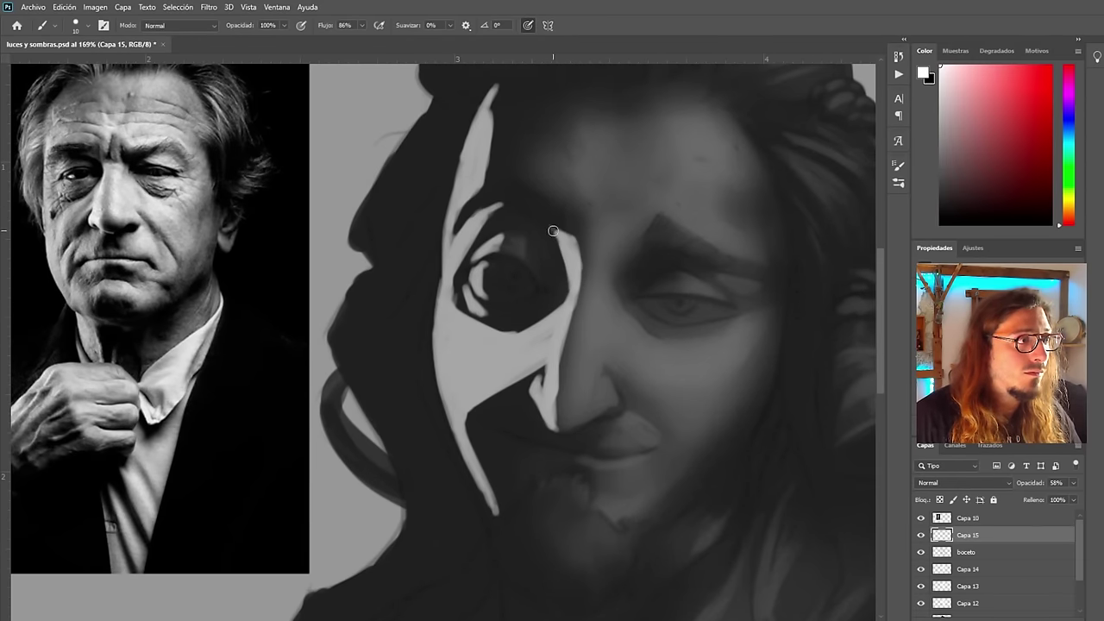
Switch to the Eraser and compare the white light shapes around the eye, cheek and nose with the reference photo
key("e")
scroll(493, 301, "down", 5)
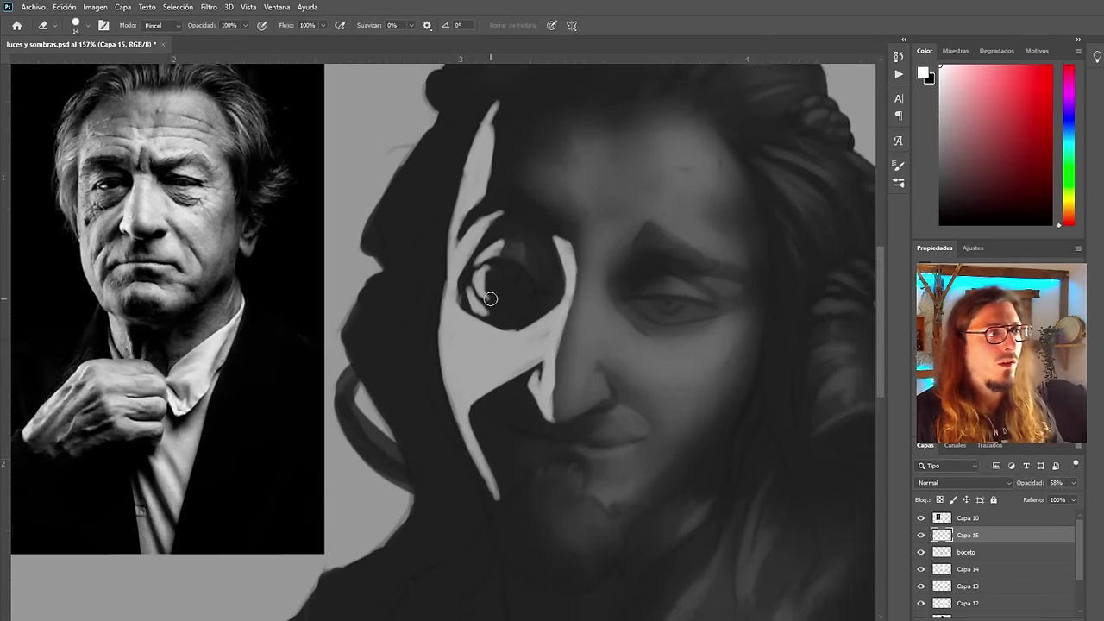
scroll(392, 352, "up", 2)
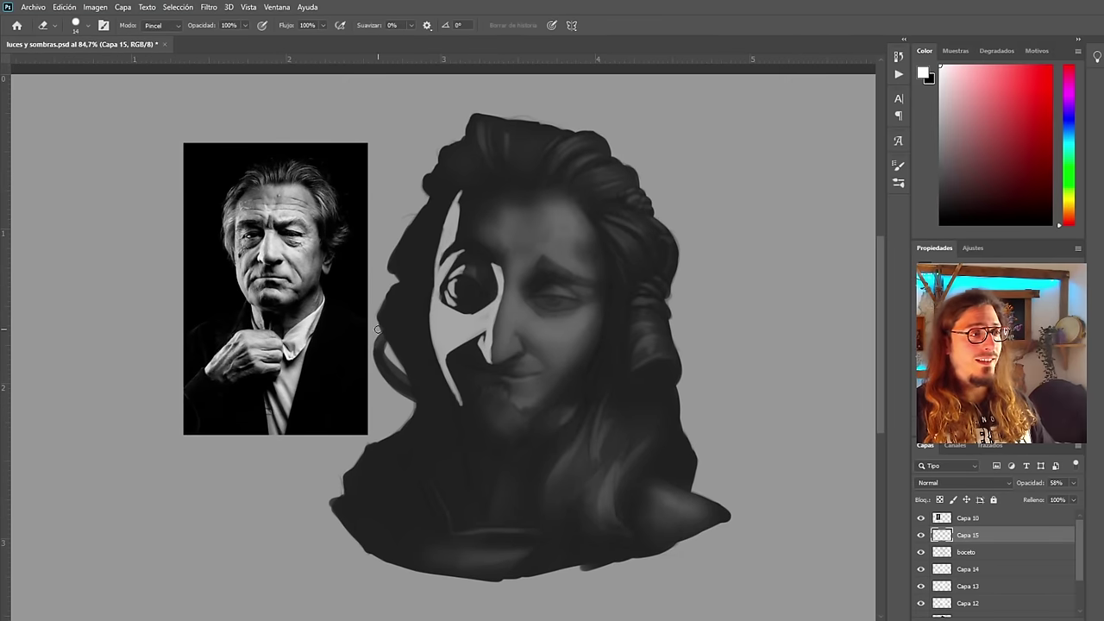
scroll(439, 323, "up", 3)
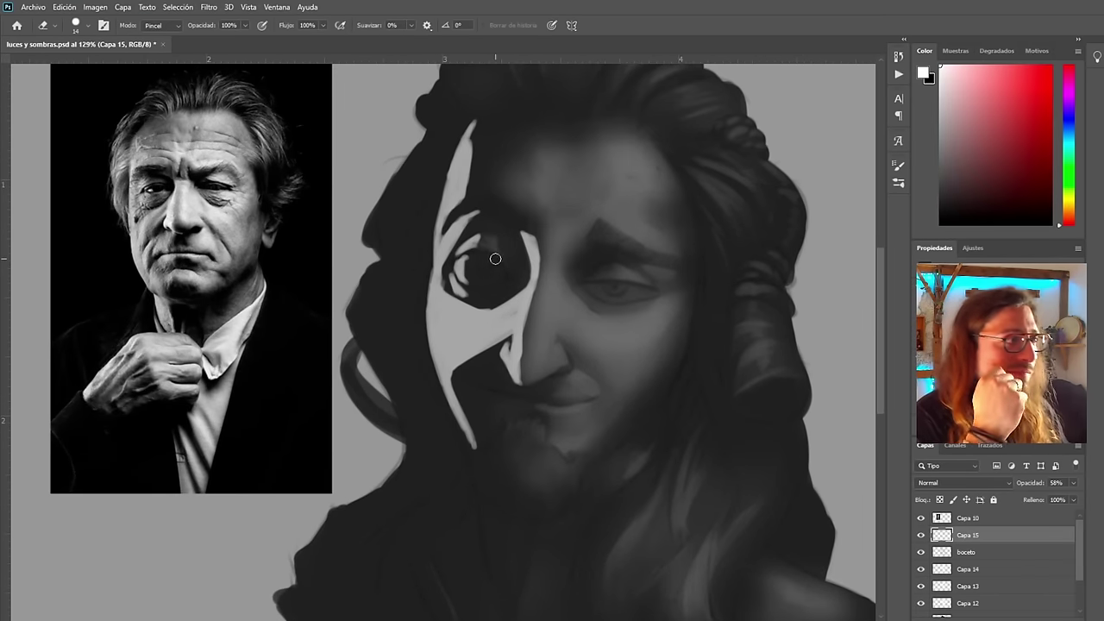
scroll(526, 293, "up", 1)
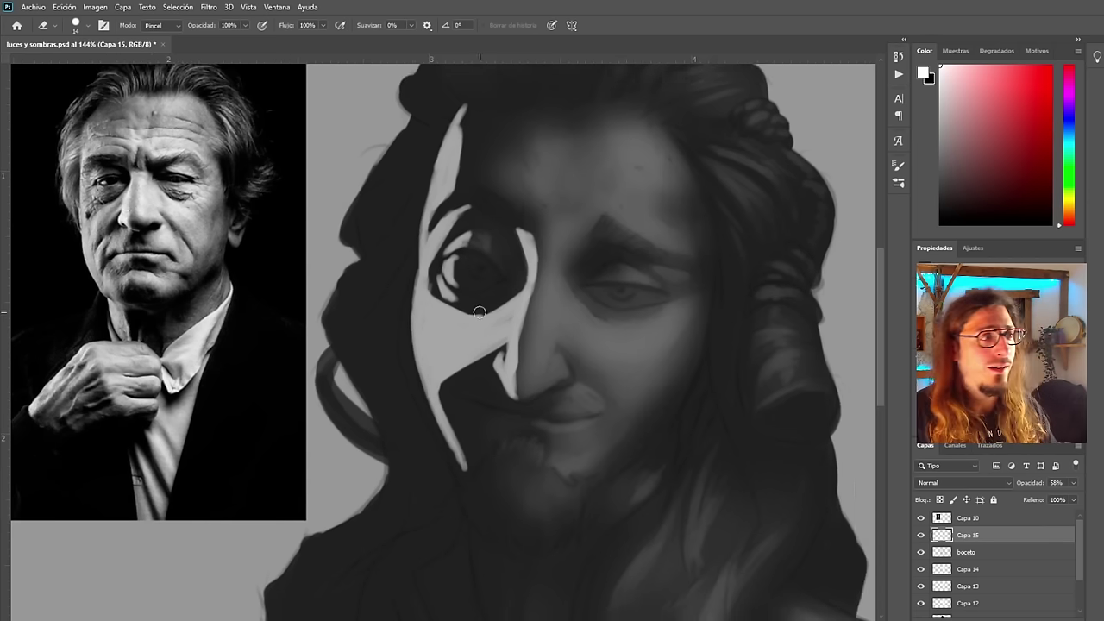
scroll(179, 191, "up", 1)
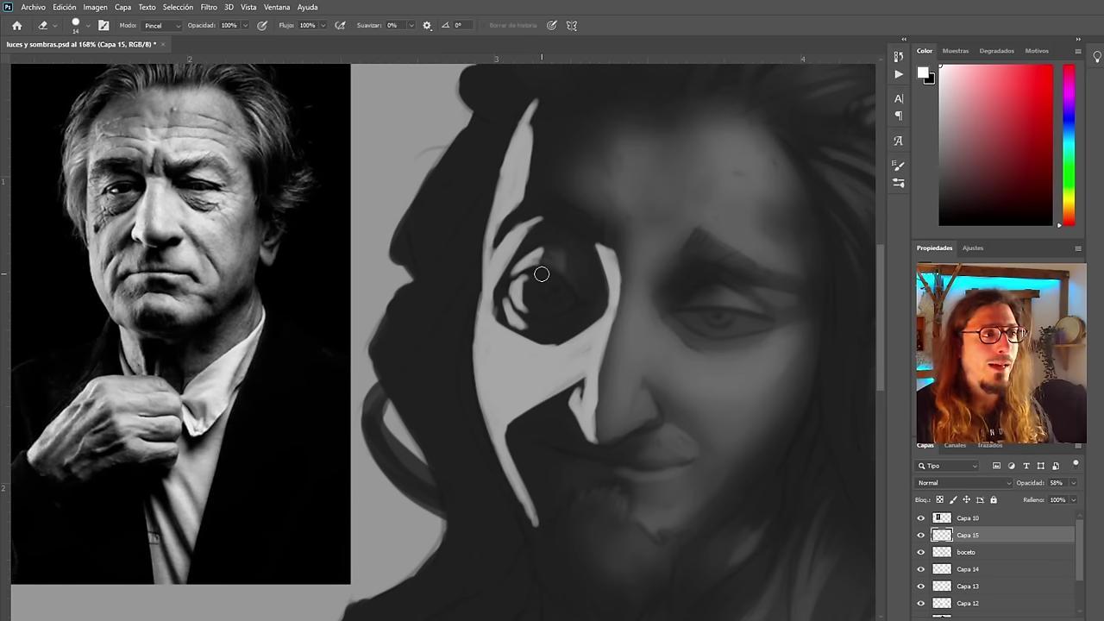
scroll(184, 274, "down", 3)
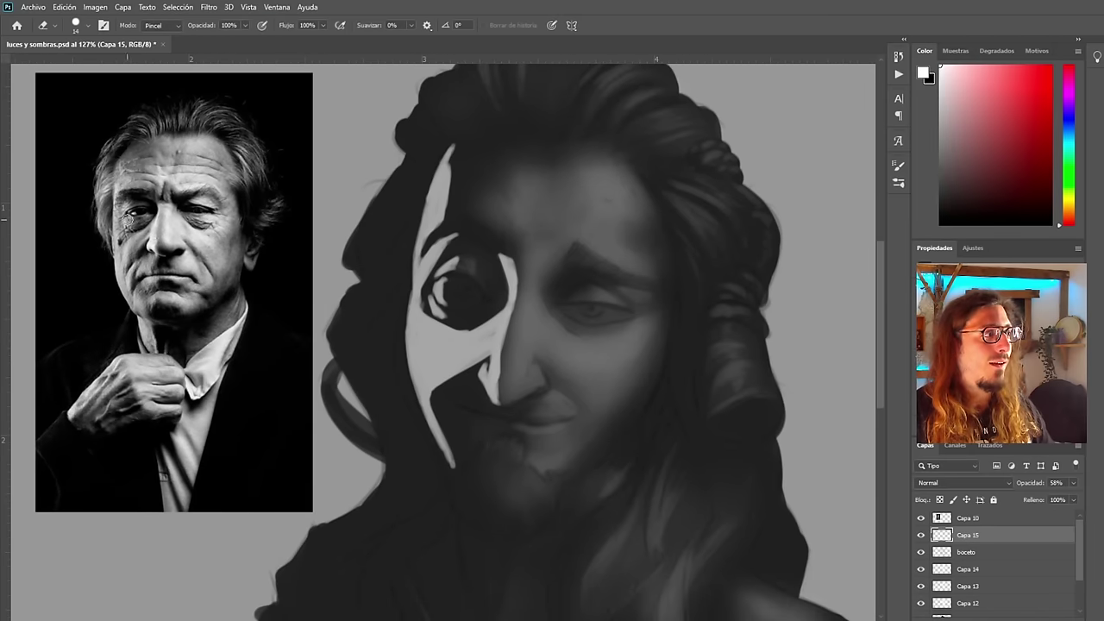
scroll(458, 313, "up", 3)
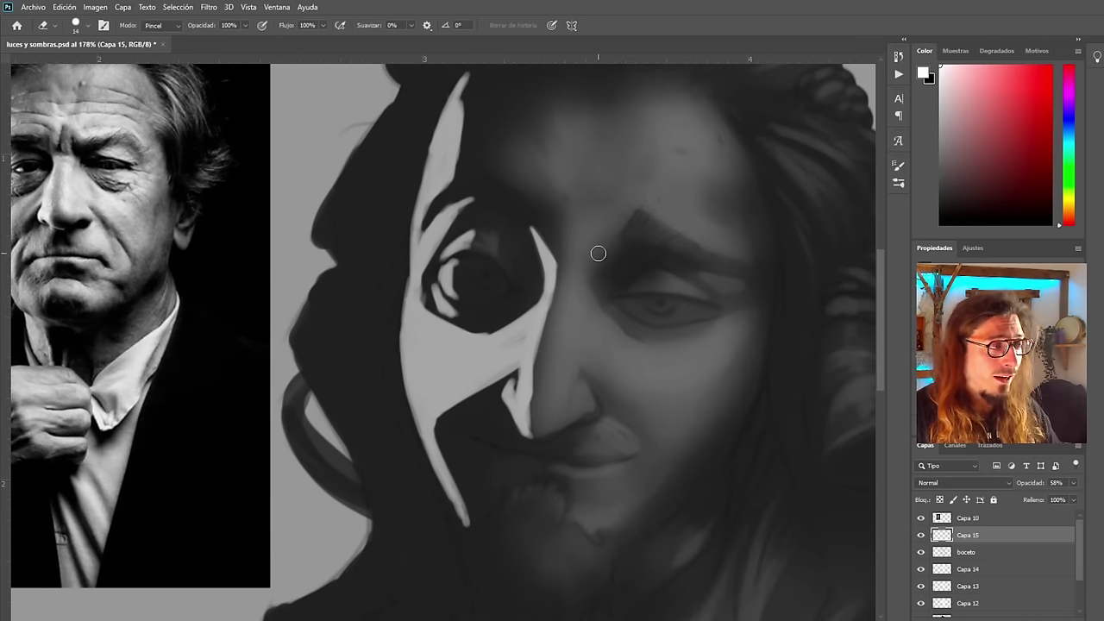
scroll(598, 253, "down", 2)
left_click_drag(598, 254, 323, 226)
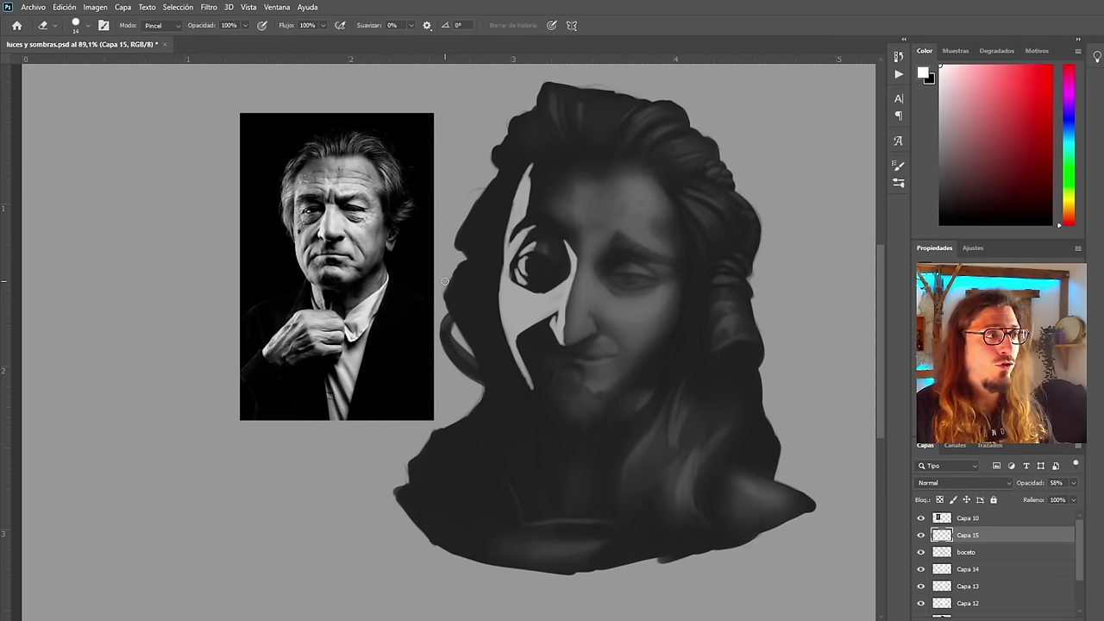
scroll(516, 260, "up", 2)
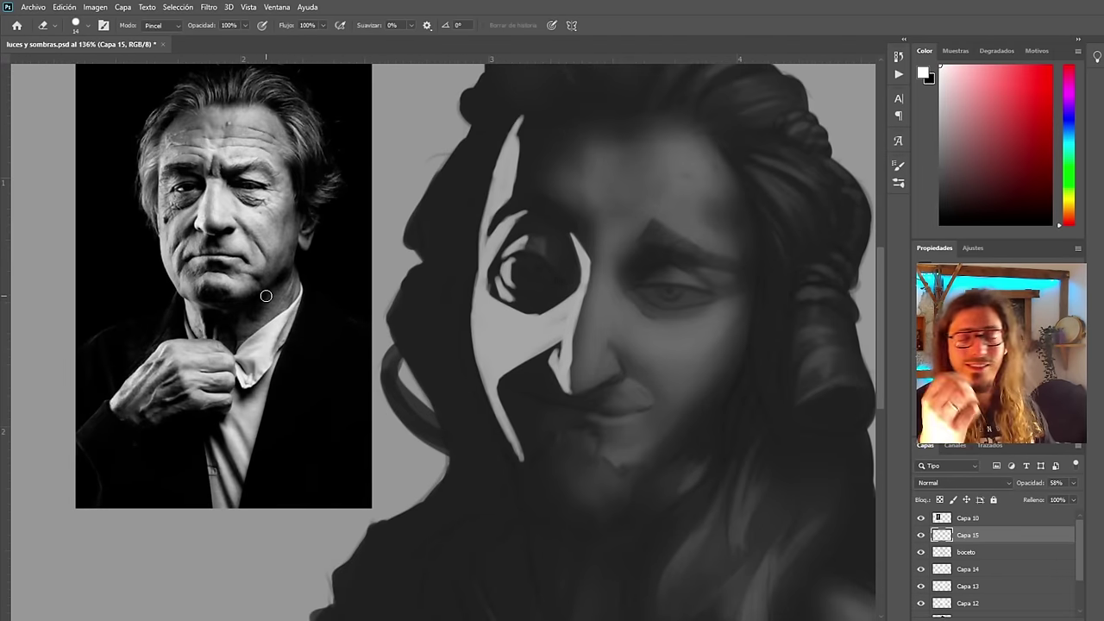
scroll(511, 251, "down", 3)
scroll(595, 250, "up", 2)
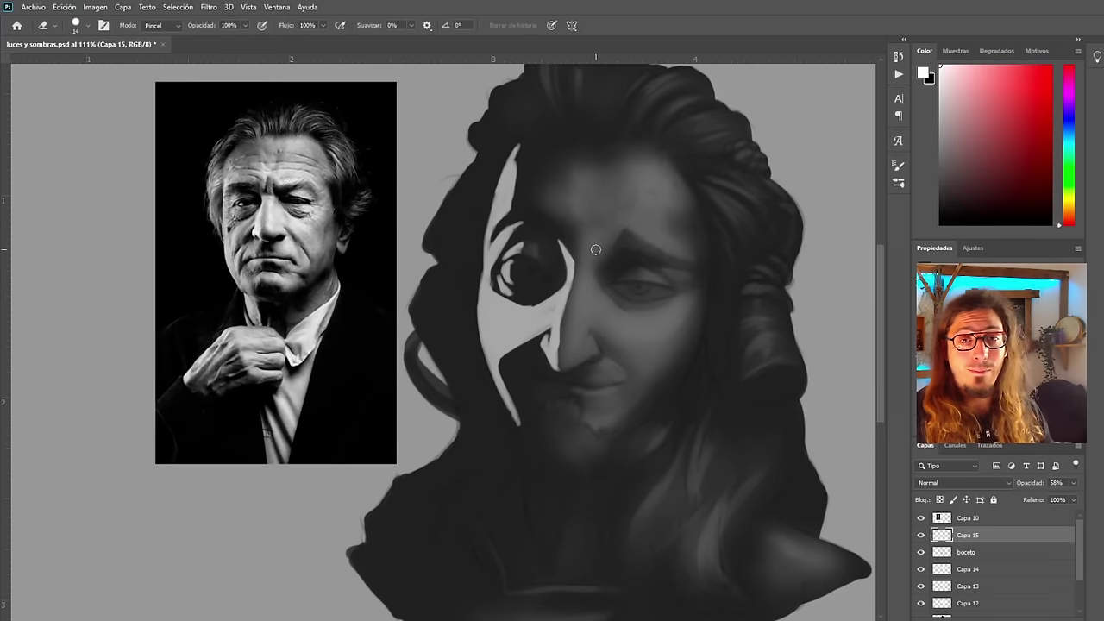
scroll(589, 264, "up", 2)
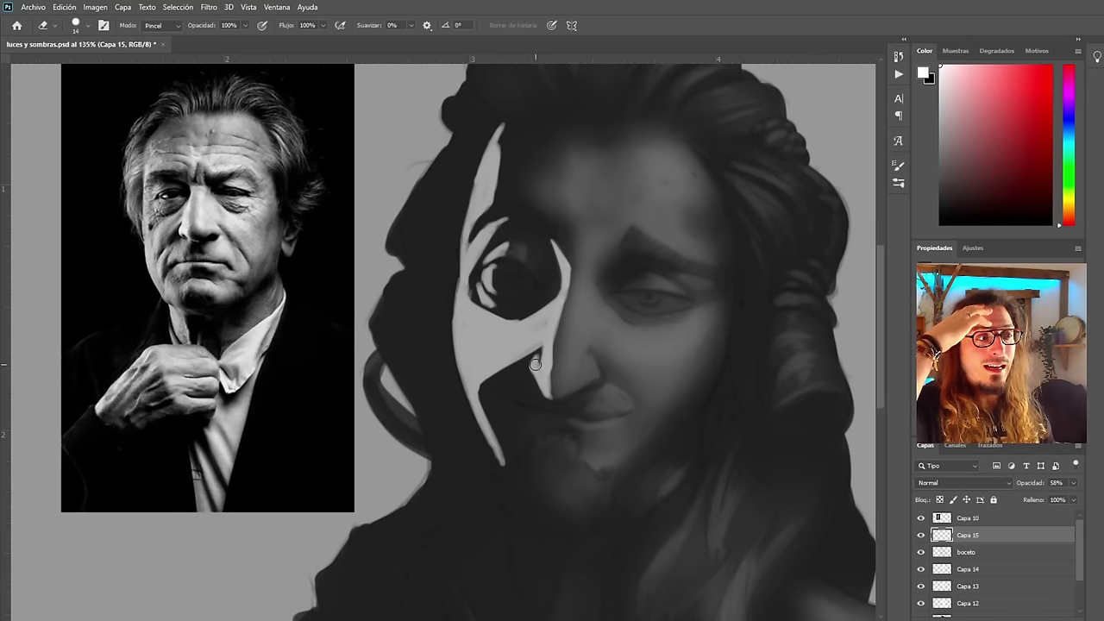
scroll(487, 418, "up", 2)
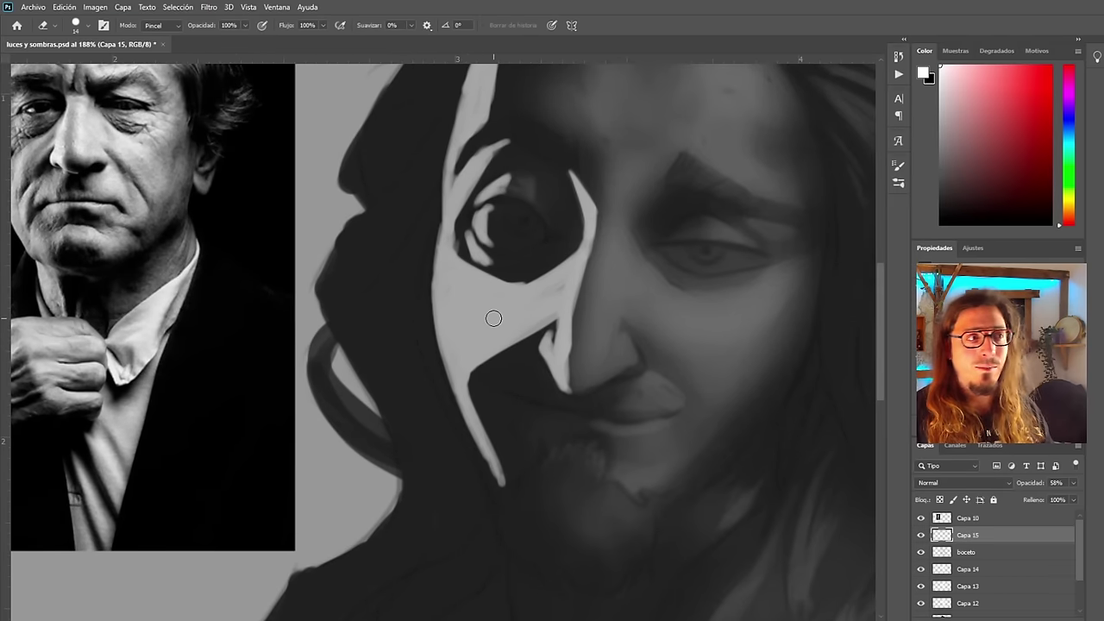
Touch up the white light shape with the Brush at the notch between the dark-side cheek and the nose wing
scroll(487, 320, "down", 4)
scroll(494, 318, "up", 2)
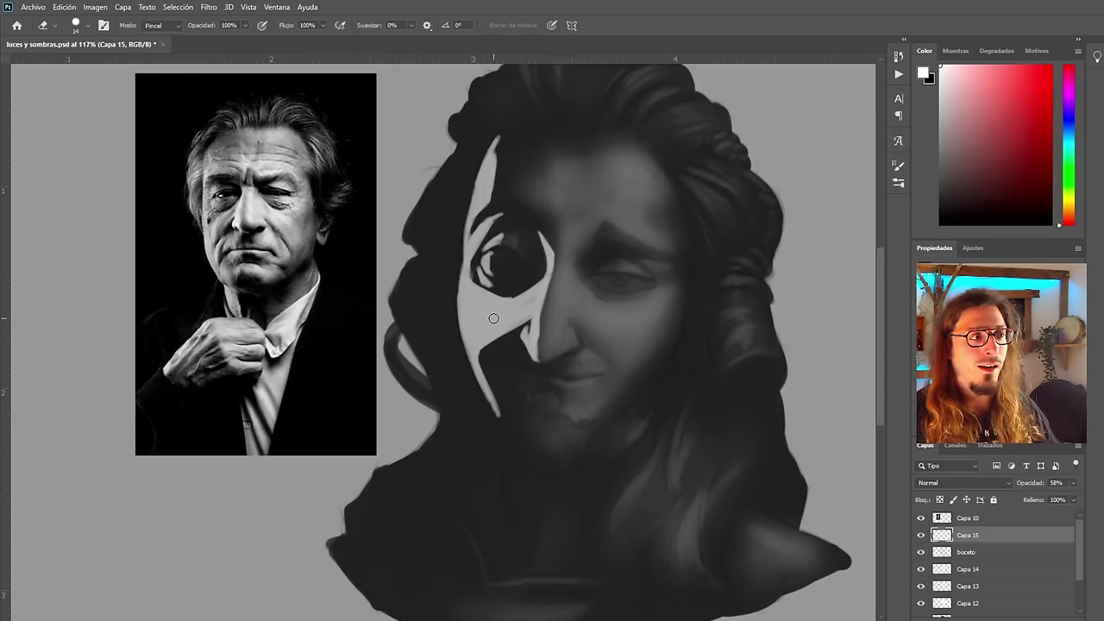
scroll(432, 336, "up", 1)
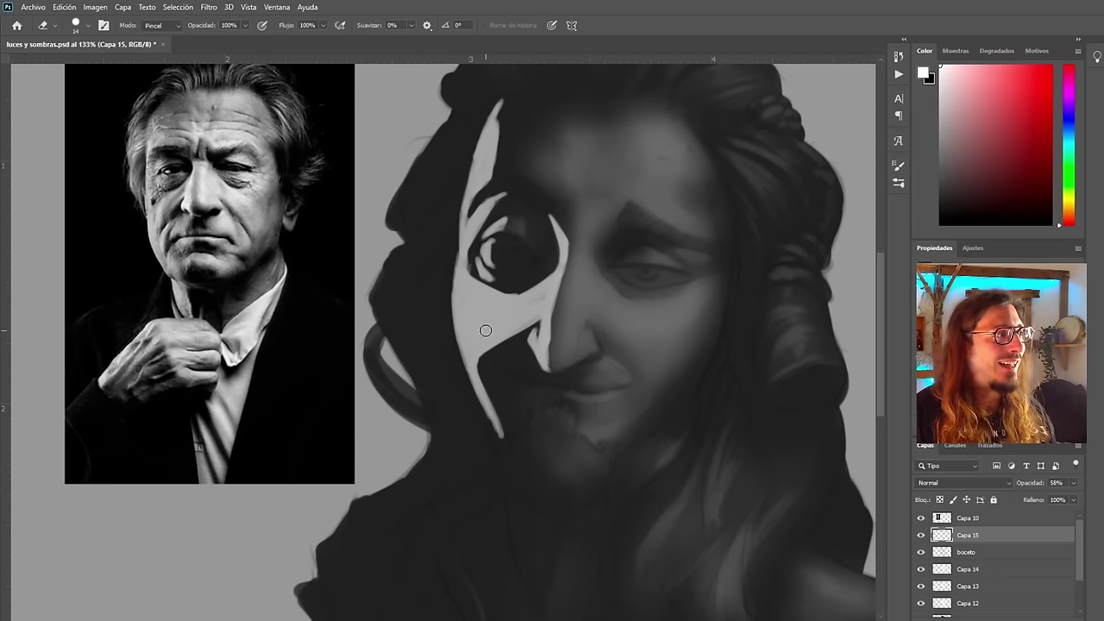
scroll(527, 327, "up", 4)
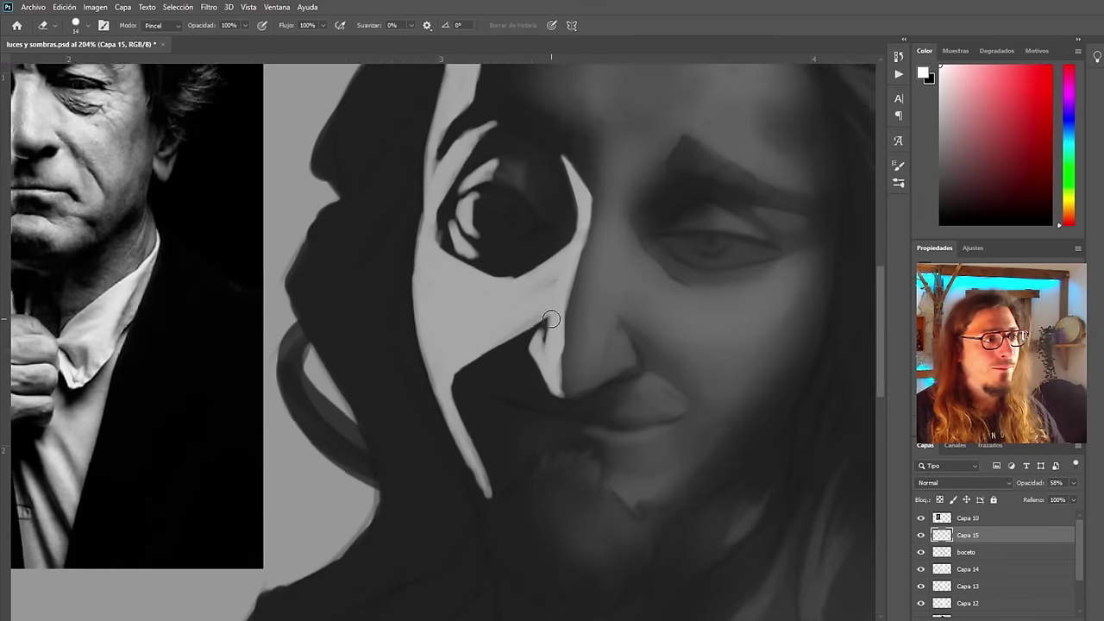
left_click_drag(546, 346, 554, 315)
key("ctrl+z")
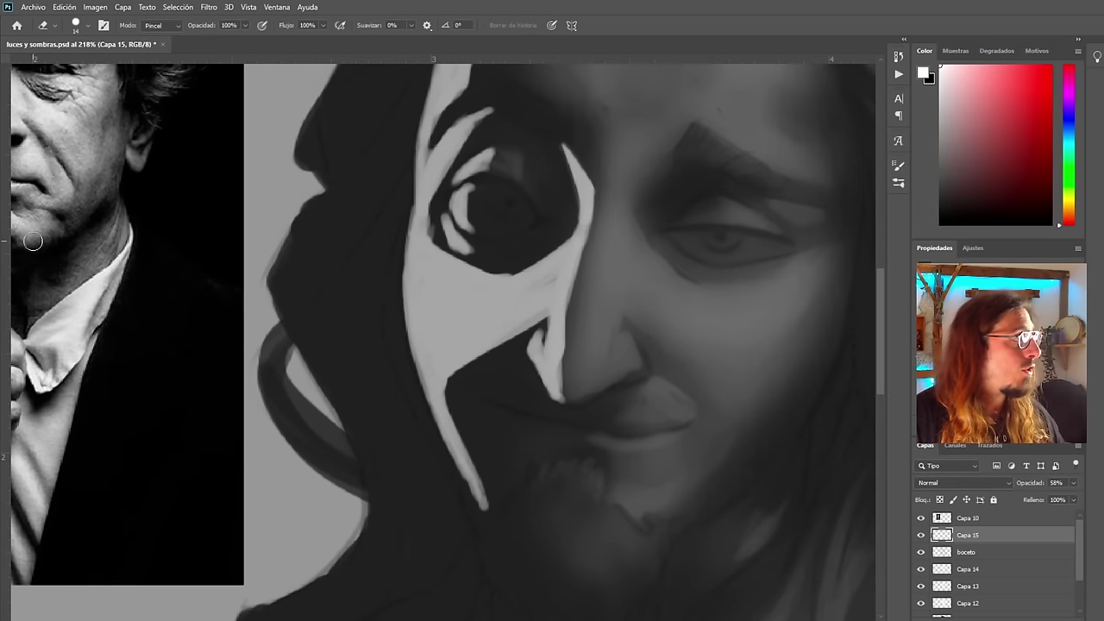
key("b")
left_click_drag(554, 317, 538, 342)
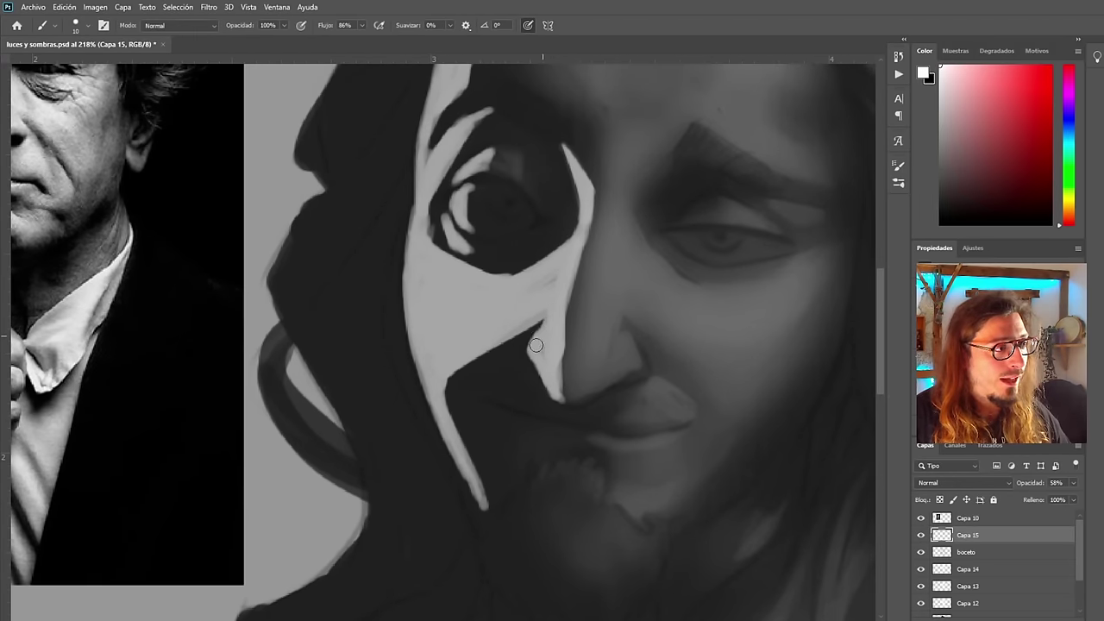
Compare the cheek and nose light shapes on the portrait's dark side with the lit face in the reference photo
scroll(540, 359, "down", 5)
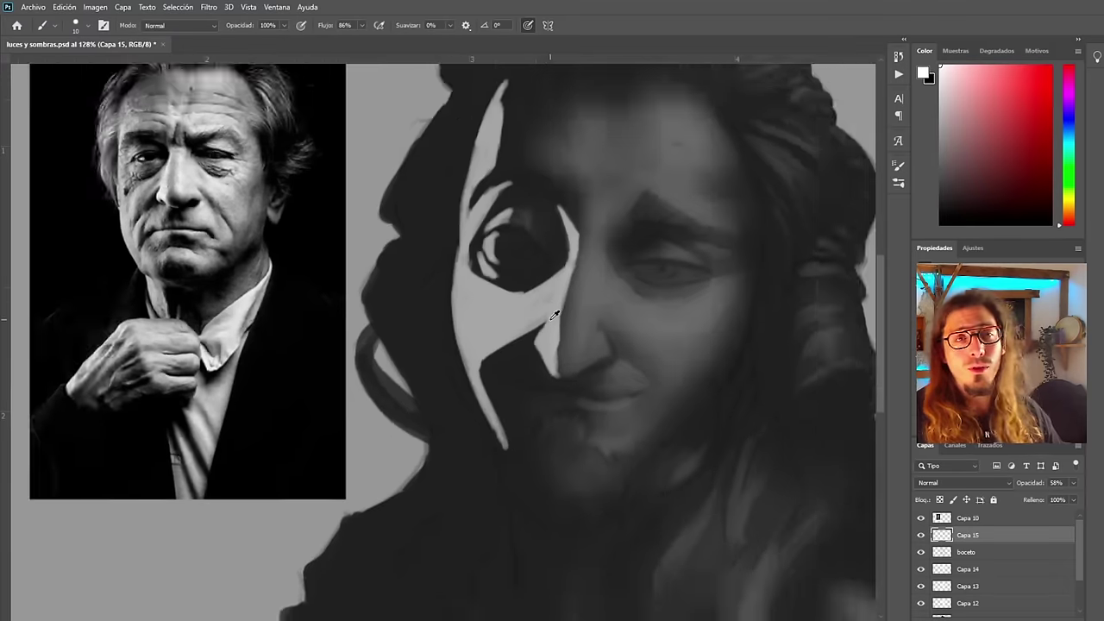
scroll(509, 353, "up", 2)
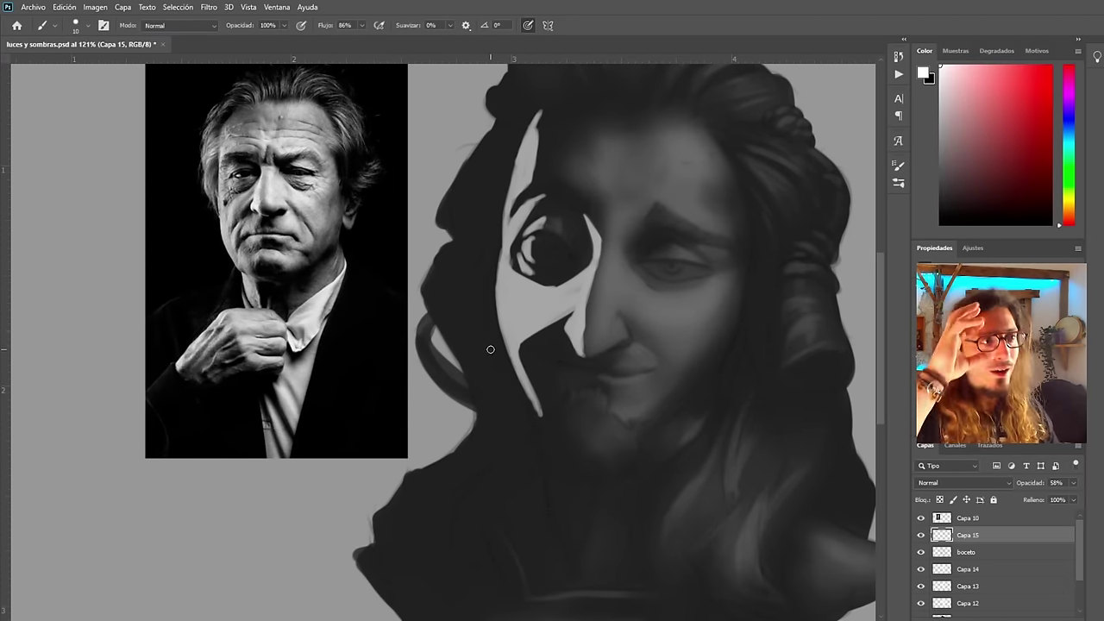
scroll(562, 254, "down", 2)
scroll(544, 302, "up", 4)
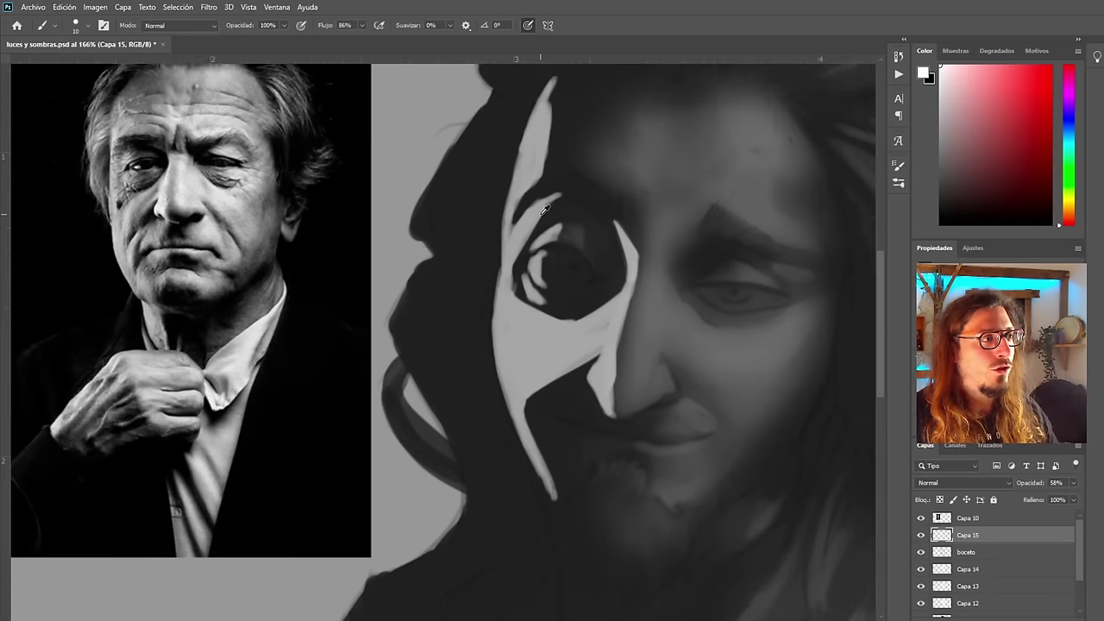
scroll(520, 357, "down", 3)
scroll(519, 356, "up", 3)
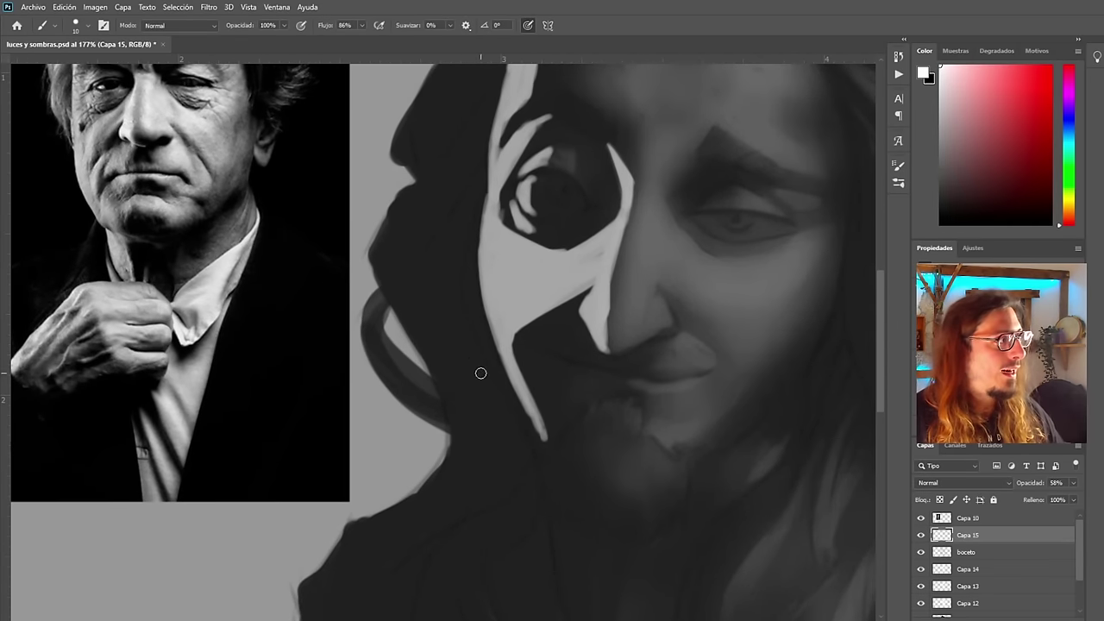
scroll(487, 322, "down", 1)
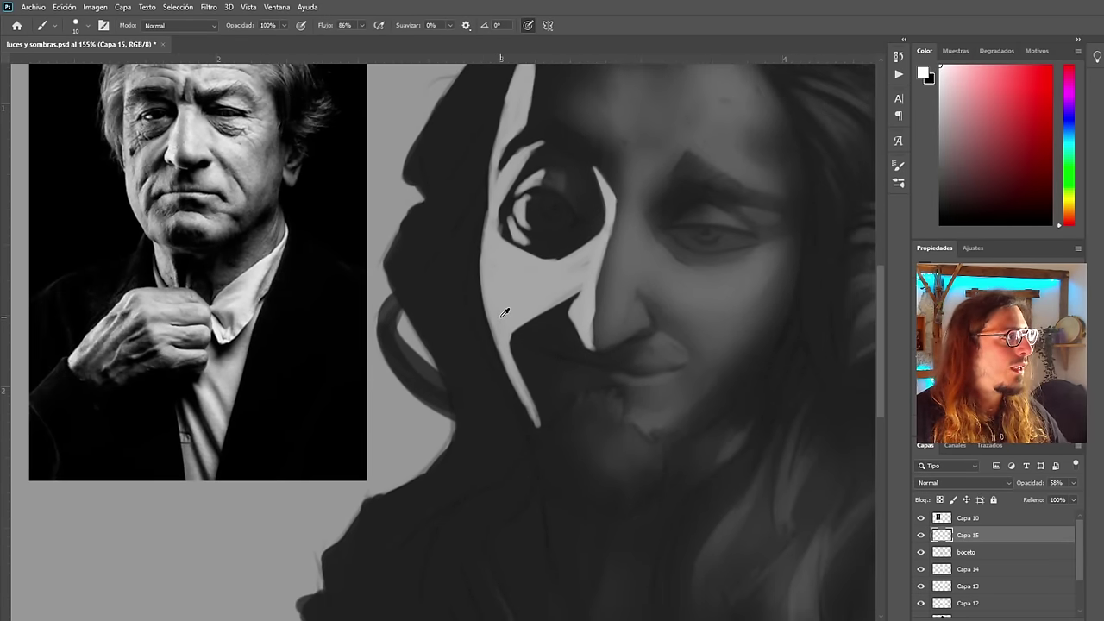
scroll(505, 313, "up", 2)
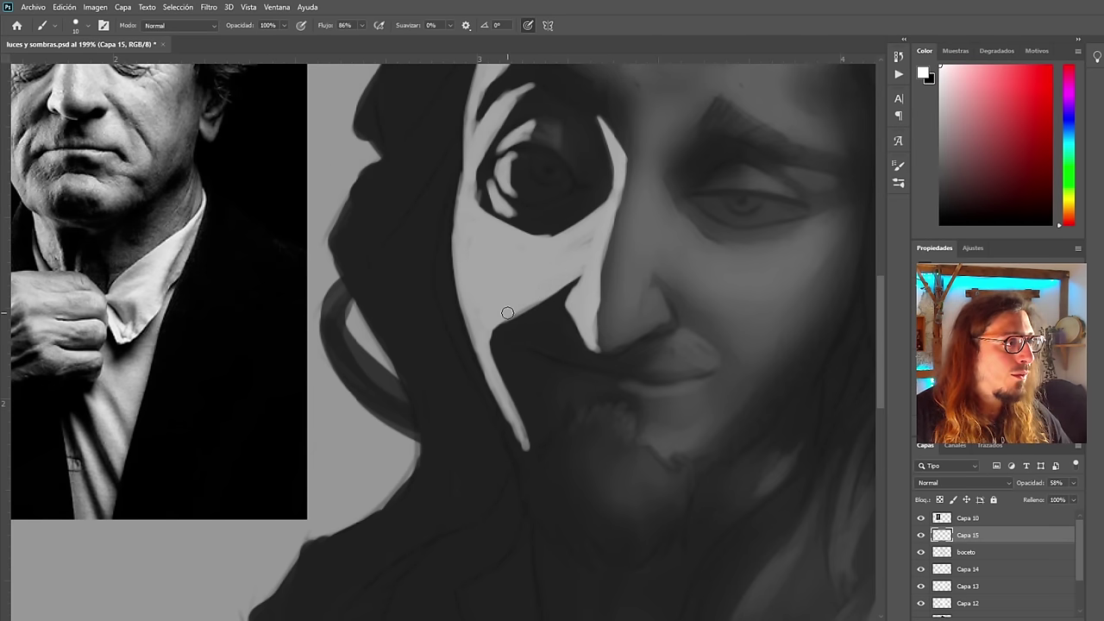
scroll(507, 374, "down", 5)
Paint white light shapes above the upper lip and below the mouth corner on the dark side, leaving the smile fold dark
scroll(492, 356, "up", 4)
left_click_drag(558, 323, 549, 328)
mouse_move(559, 315)
left_mouse_down()
mouse_move(533, 343)
mouse_move(578, 328)
mouse_move(561, 336)
mouse_move(579, 346)
mouse_move(544, 346)
mouse_move(571, 335)
mouse_move(521, 364)
mouse_move(559, 383)
mouse_move(517, 335)
mouse_move(519, 391)
mouse_move(424, 535)
left_mouse_up()
key("ctrl+z")
key("ctrl+z")
Mirror the canvas horizontally and add thin white wrinkle lines on the dark-side forehead above the brow
key("ctrl+shift+h")
scroll(440, 487, "down", 2)
key("ctrl+z")
mouse_move(477, 216)
left_mouse_down()
mouse_move(489, 278)
mouse_move(475, 225)
left_mouse_up()
left_click_drag(449, 252, 473, 255)
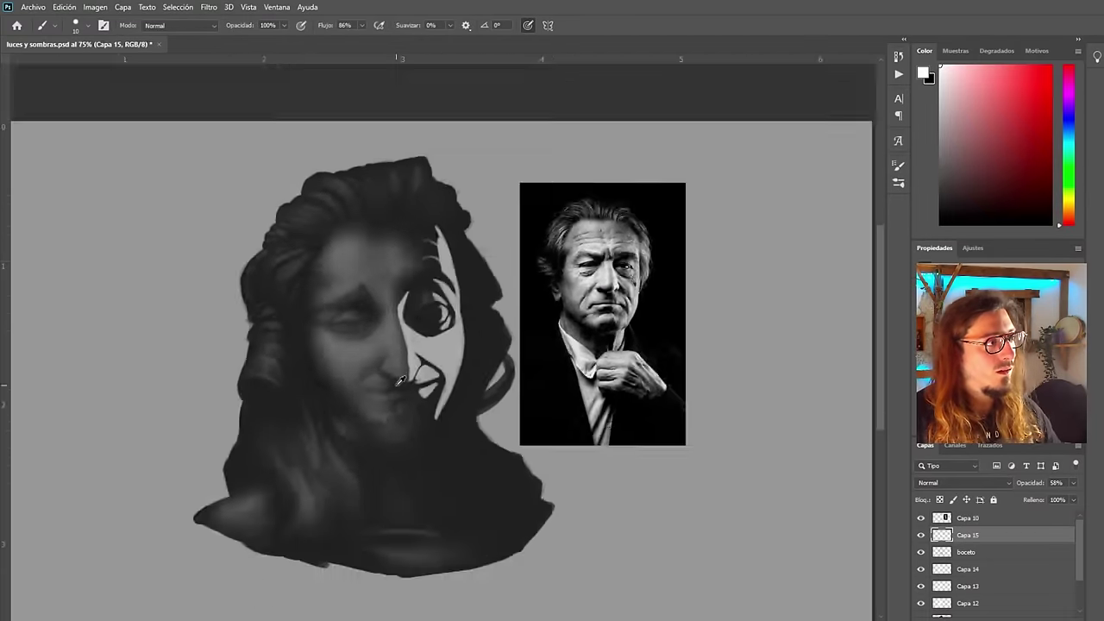
Flip the canvas back, paint white goatee strands below the dark-side mouth corner, and trim their edges with the Eraser
scroll(480, 391, "up", 7)
key("ctrl+shift+h")
scroll(481, 345, "up", 2)
left_click_drag(518, 389, 366, 287)
key("e")
mouse_move(461, 421)
left_mouse_down()
mouse_move(471, 461)
mouse_move(431, 461)
mouse_move(424, 427)
left_mouse_up()
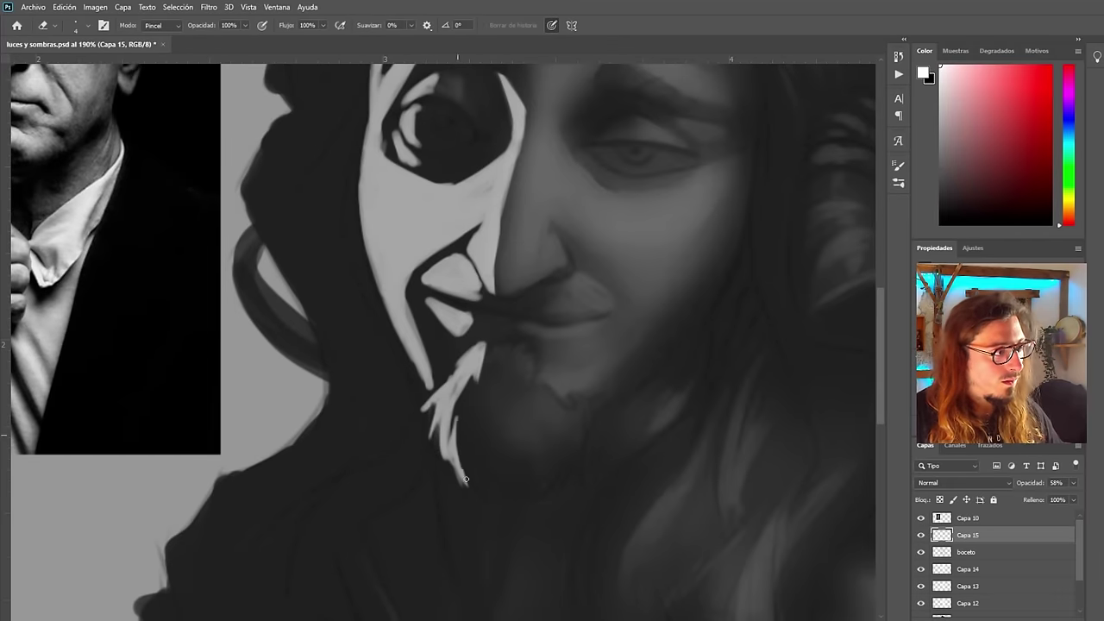
left_click_drag(466, 479, 461, 457)
left_click_drag(477, 357, 473, 378)
left_click_drag(481, 355, 474, 385)
Mirror the canvas and paint white strokes around the dark-side eye socket, joining the outer brow and adding inner brow hairs
scroll(483, 376, "down", 12)
key("ctrl+shift+h")
scroll(449, 297, "up", 10)
key("b")
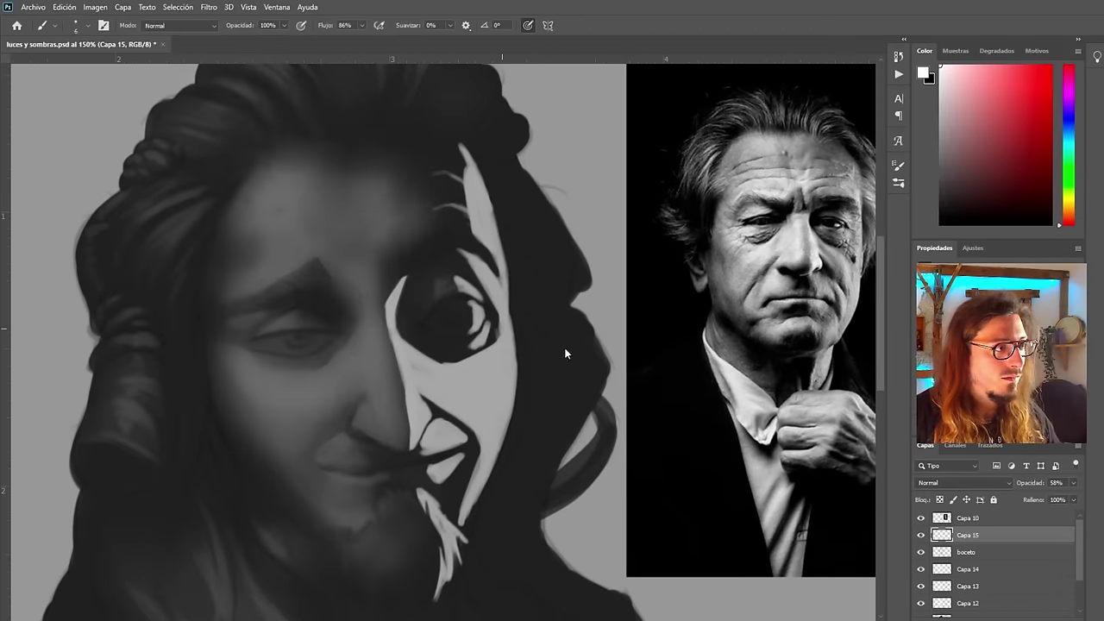
mouse_move(468, 263)
left_mouse_down()
mouse_move(493, 327)
mouse_move(477, 343)
left_mouse_up()
mouse_move(469, 286)
left_mouse_down()
mouse_move(452, 280)
mouse_move(474, 248)
mouse_move(494, 272)
left_mouse_up()
mouse_move(397, 298)
left_mouse_down()
mouse_move(407, 264)
mouse_move(402, 328)
left_mouse_up()
Widen the white light with a size 17 brush across the lower cheek and around the smile fold on the dark side
scroll(420, 269, "down", 12)
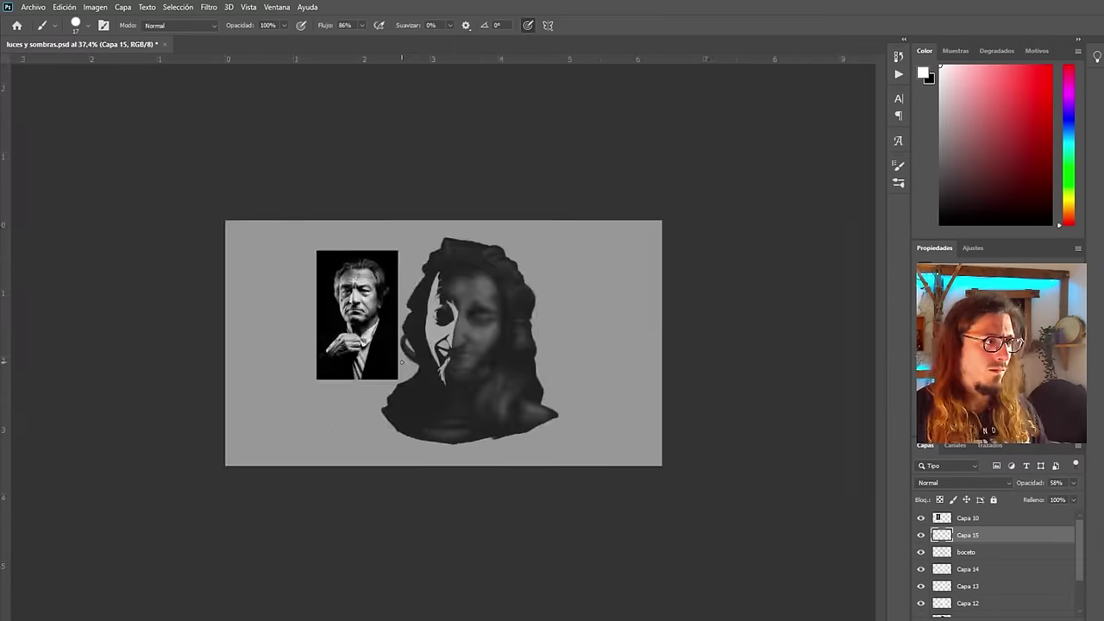
scroll(421, 270, "up", 5)
left_click_drag(429, 398, 409, 343)
mouse_move(421, 293)
left_mouse_down()
mouse_move(410, 335)
mouse_move(448, 360)
left_mouse_up()
scroll(497, 353, "down", 5)
scroll(486, 334, "up", 5)
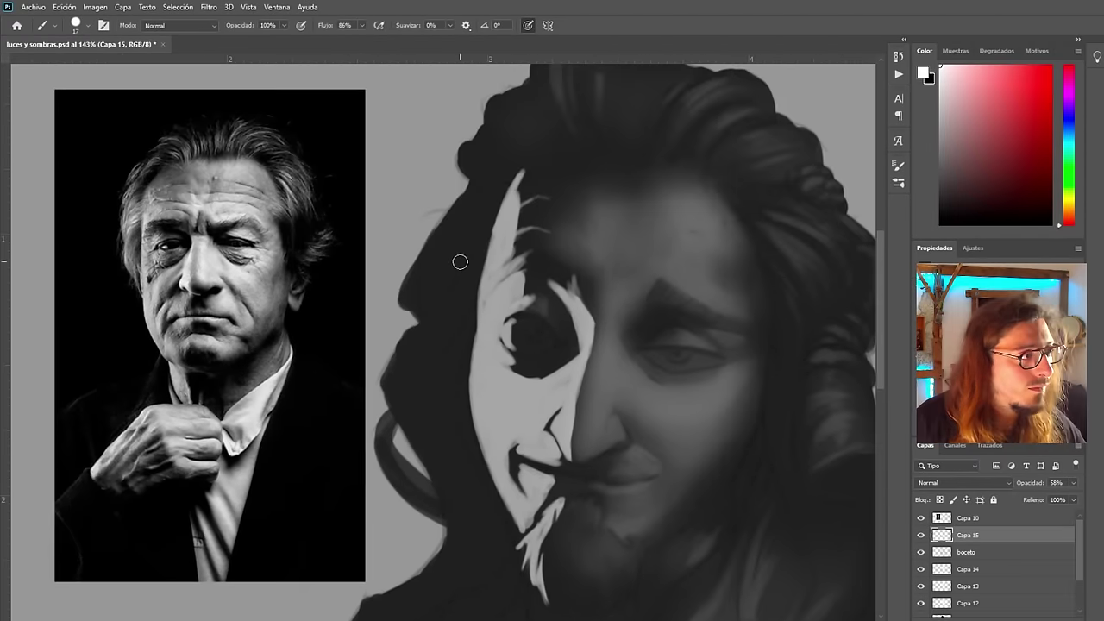
left_click_drag(417, 264, 406, 380)
key("ctrl+z")
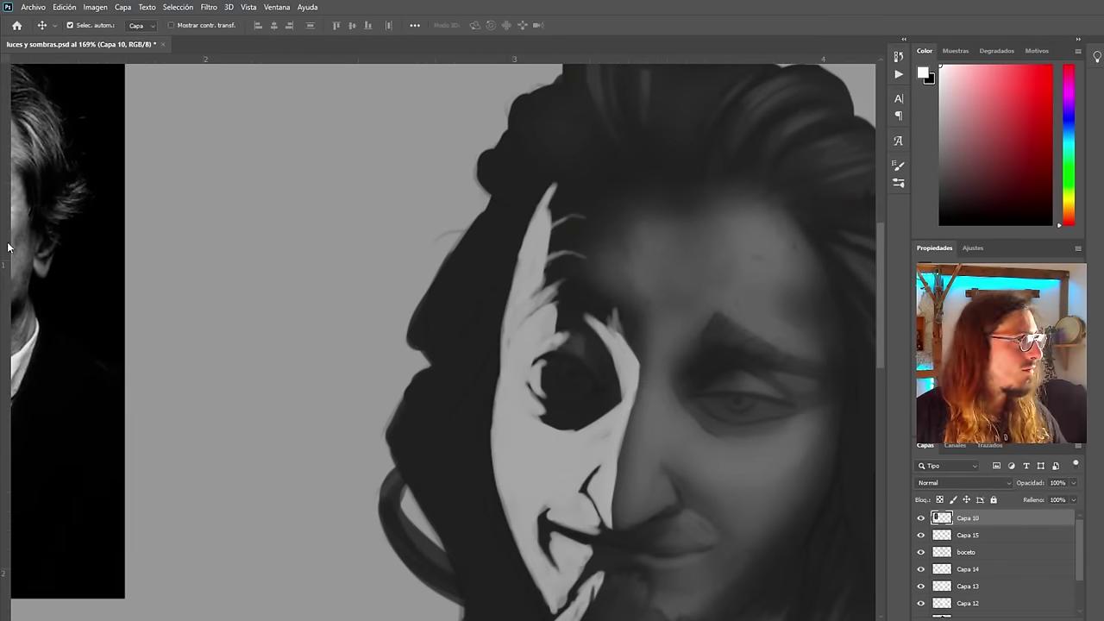
left_click_drag(521, 108, 573, 188)
left_click_drag(483, 169, 532, 217)
key("ctrl+z")
key("ctrl+z")
key("ctrl+z")
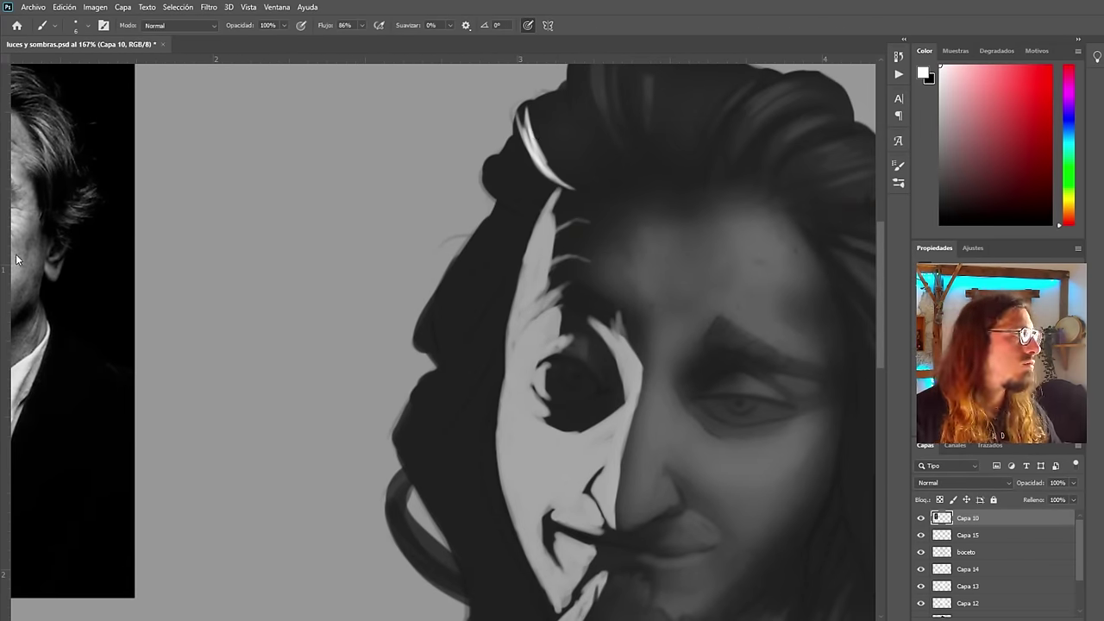
Switch to layer Capa 15 and paint curved white strands on the two upper curls of the dark-side hair
left_click(968, 535)
left_click_drag(517, 110, 566, 187)
mouse_move(521, 110)
left_mouse_down()
mouse_move(563, 185)
mouse_move(551, 181)
left_mouse_up()
left_click_drag(486, 165, 531, 204)
left_click_drag(537, 107, 571, 183)
Mirror the canvas and paint white strands along the outer edge of the dark-side hair beside the temple and cheek
scroll(448, 258, "down", 5)
key("ctrl+shift+h")
scroll(453, 259, "up", 5)
left_click_drag(507, 267, 561, 338)
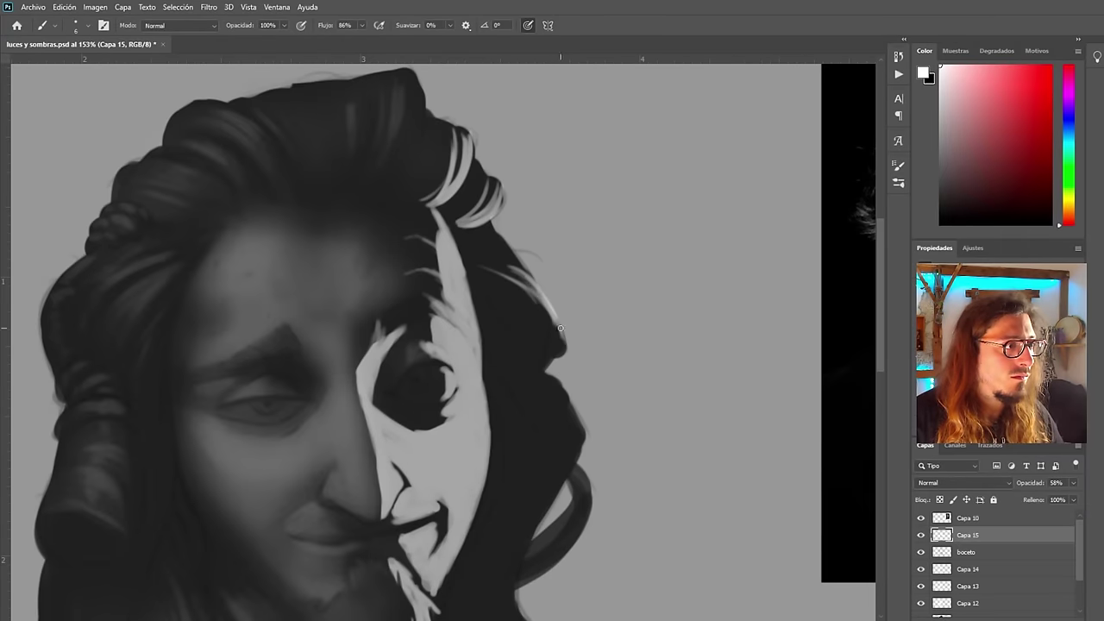
left_click_drag(491, 313, 579, 430)
mouse_move(491, 313)
left_mouse_down()
mouse_move(575, 449)
mouse_move(545, 399)
left_mouse_up()
scroll(429, 259, "down", 5)
Flip the canvas back and paint a long white strand falling beside the dark-side cheek to the shoulder, thickening its upper part
scroll(465, 319, "up", 5)
mouse_move(442, 202)
left_mouse_down()
mouse_move(497, 267)
mouse_move(449, 418)
left_mouse_up()
scroll(448, 212, "down", 4)
key("ctrl+shift+h")
scroll(398, 295, "up", 5)
left_click_drag(450, 313, 477, 498)
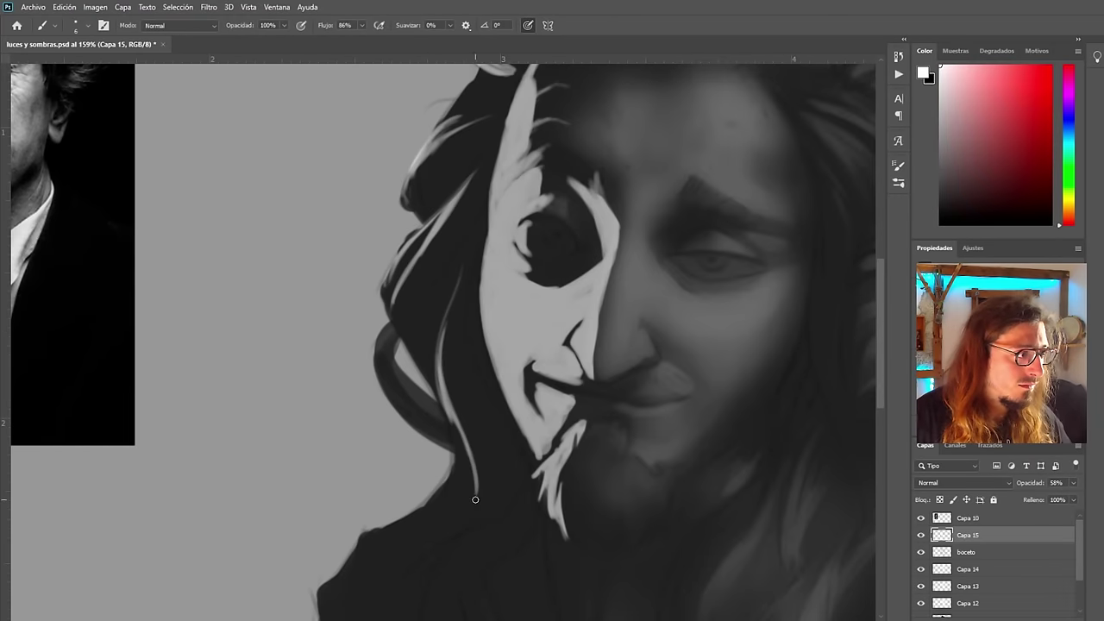
left_click_drag(447, 345, 456, 415)
left_click_drag(445, 314, 440, 388)
Paint white strands along the outer looping lock and the hair just above it on the dark side
left_click_drag(399, 338, 399, 402)
left_click_drag(430, 281, 380, 362)
mouse_move(414, 298)
left_mouse_down()
mouse_move(402, 413)
mouse_move(382, 396)
left_mouse_up()
left_click_drag(430, 282, 380, 354)
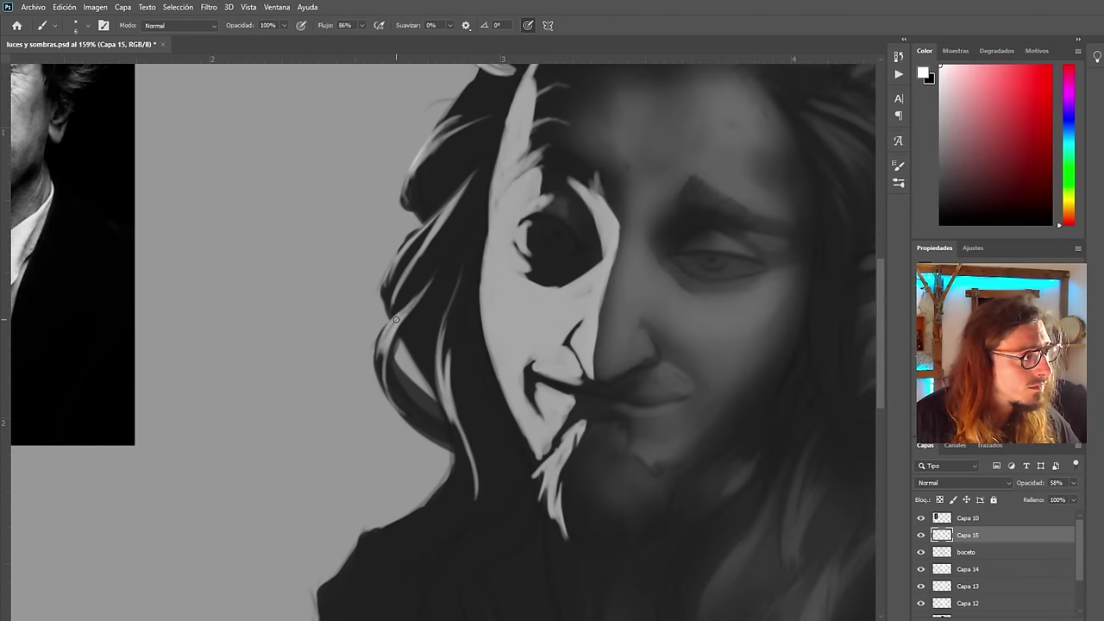
left_click_drag(411, 307, 378, 363)
Examine the white light shapes on the dark-side face and hair, close up and as a whole, against the reference photo
scroll(377, 342, "down", 4)
scroll(366, 336, "down", 2)
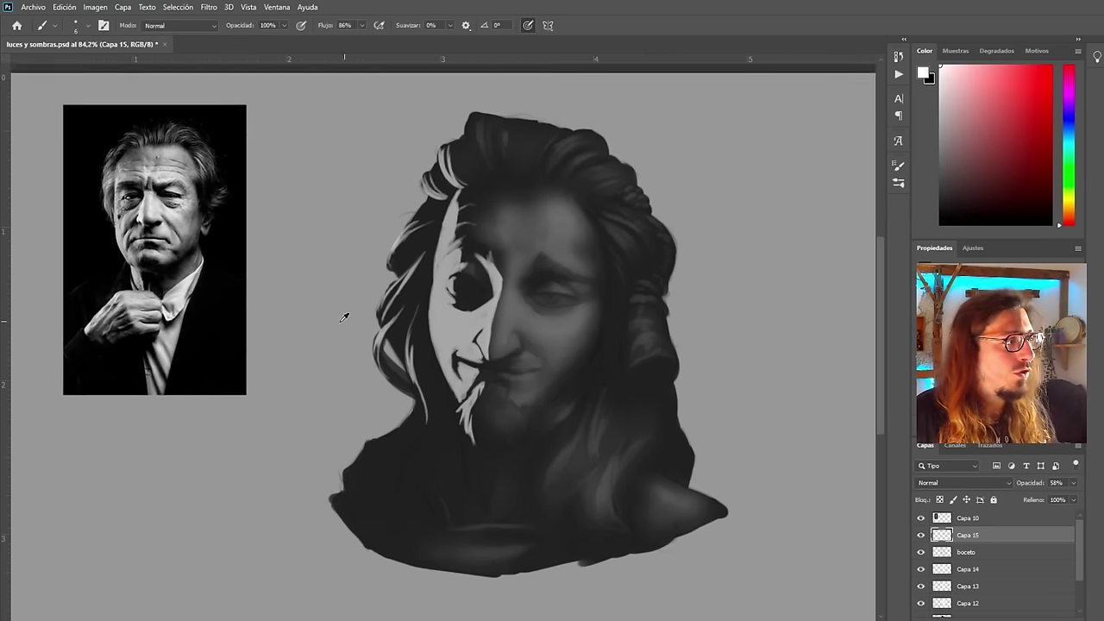
scroll(362, 332, "up", 3)
scroll(388, 344, "down", 1)
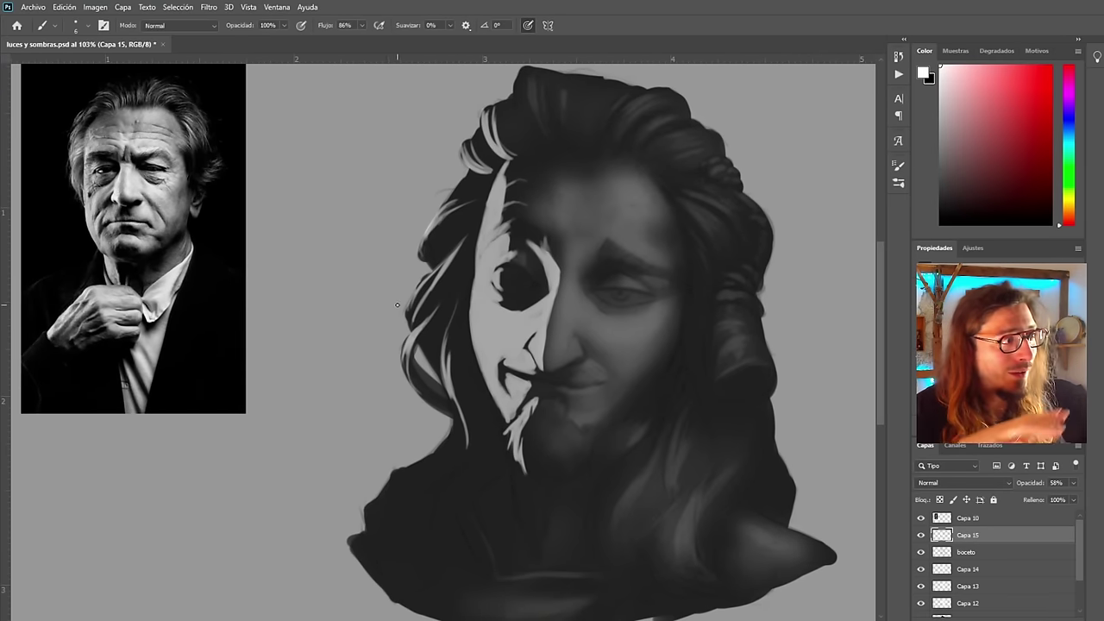
scroll(411, 339, "up", 4)
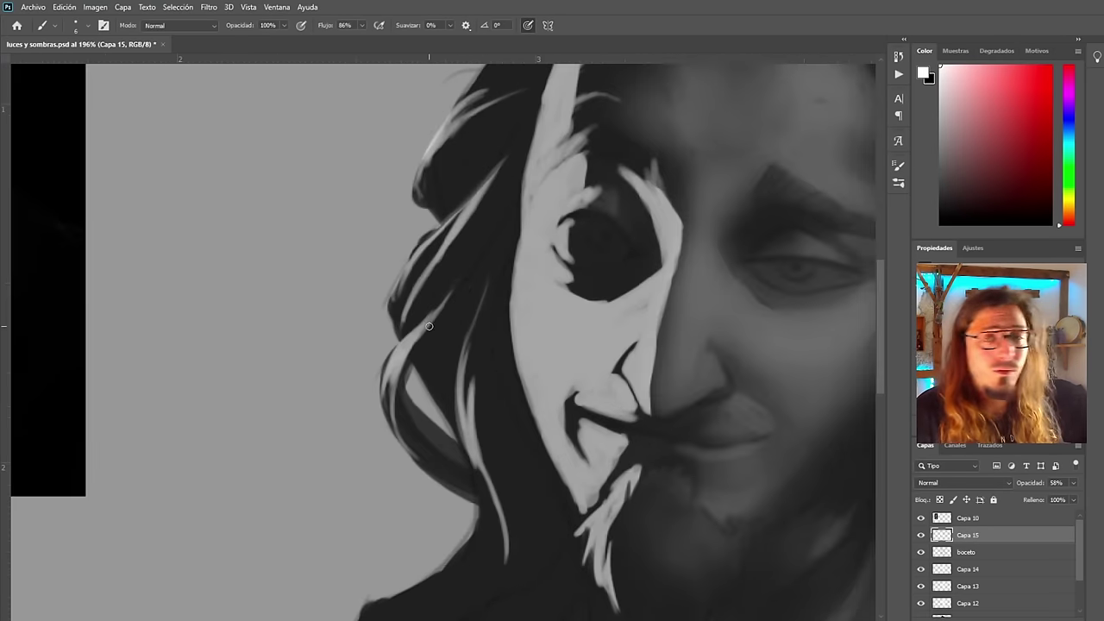
scroll(294, 266, "down", 4)
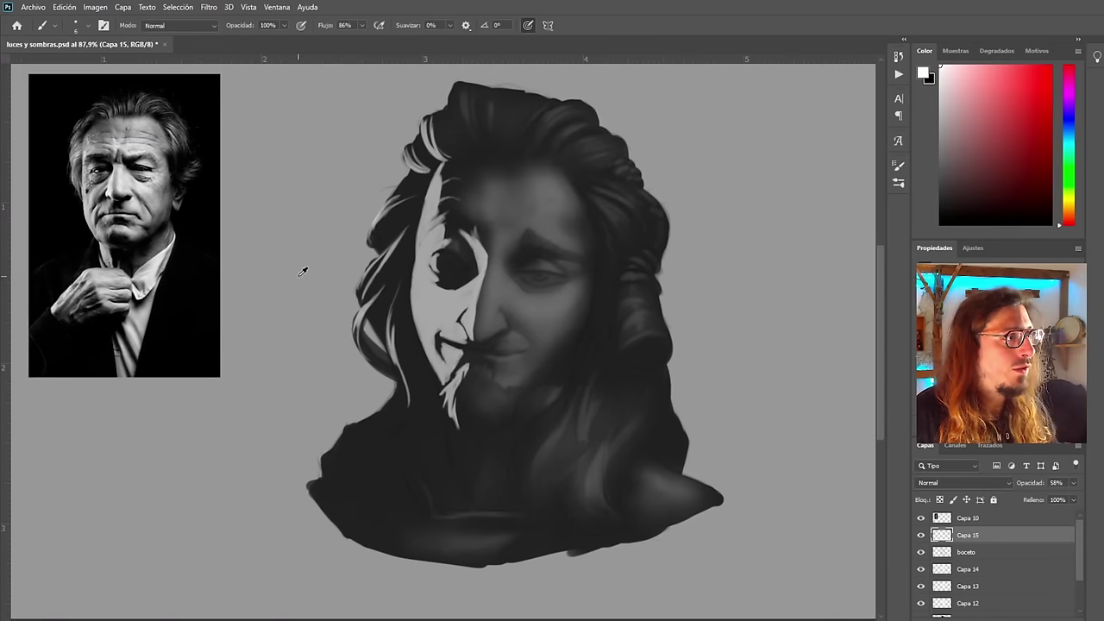
scroll(313, 259, "up", 4)
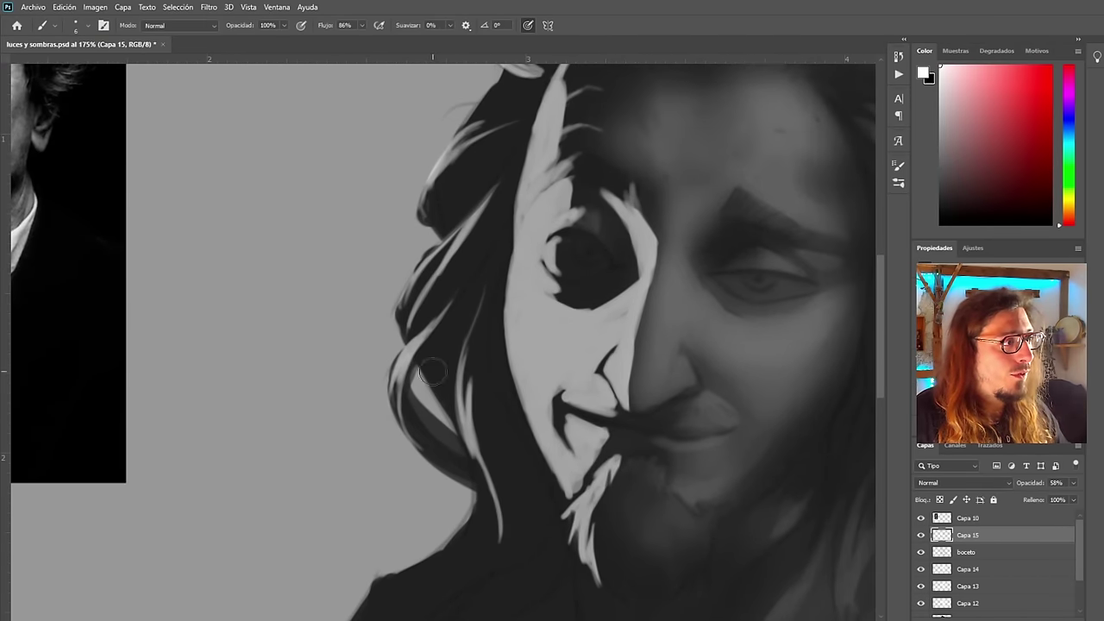
scroll(334, 302, "down", 4)
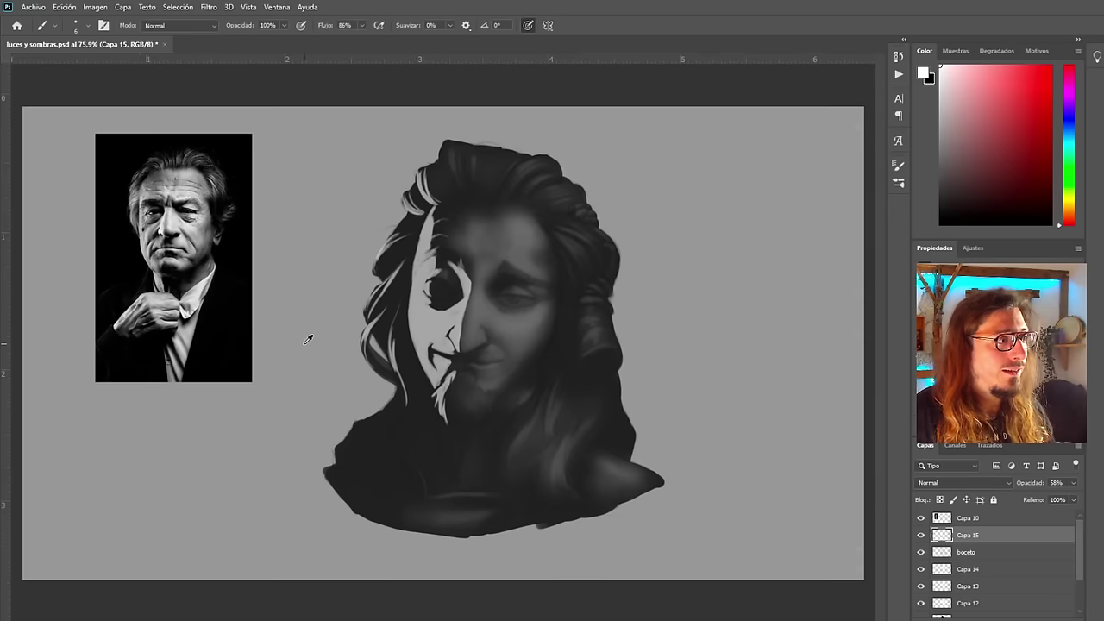
scroll(340, 379, "up", 2)
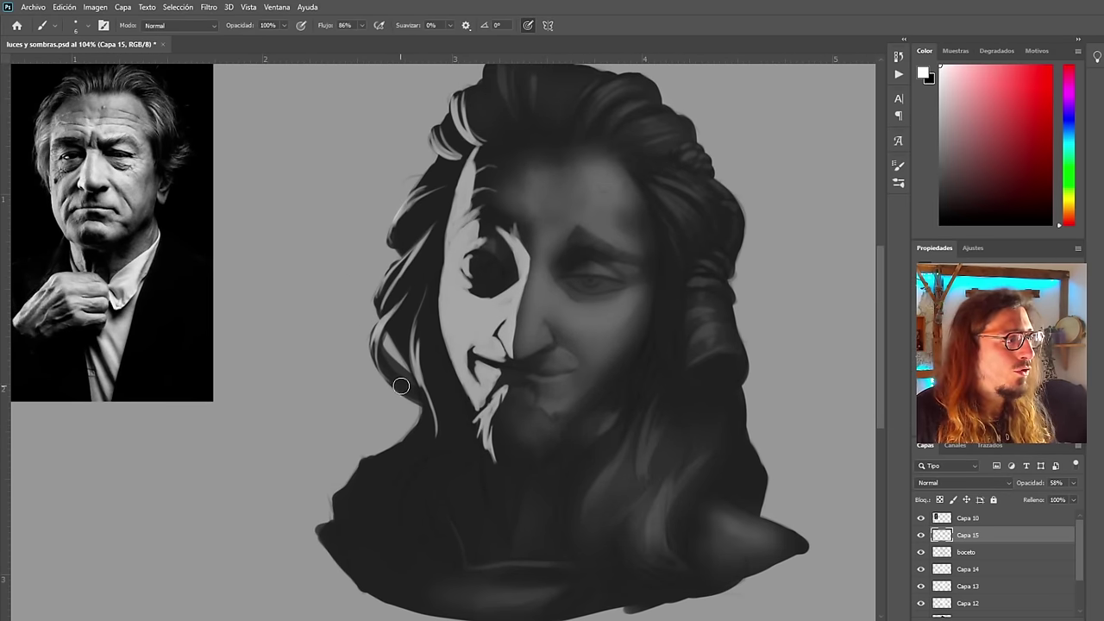
scroll(320, 308, "down", 2)
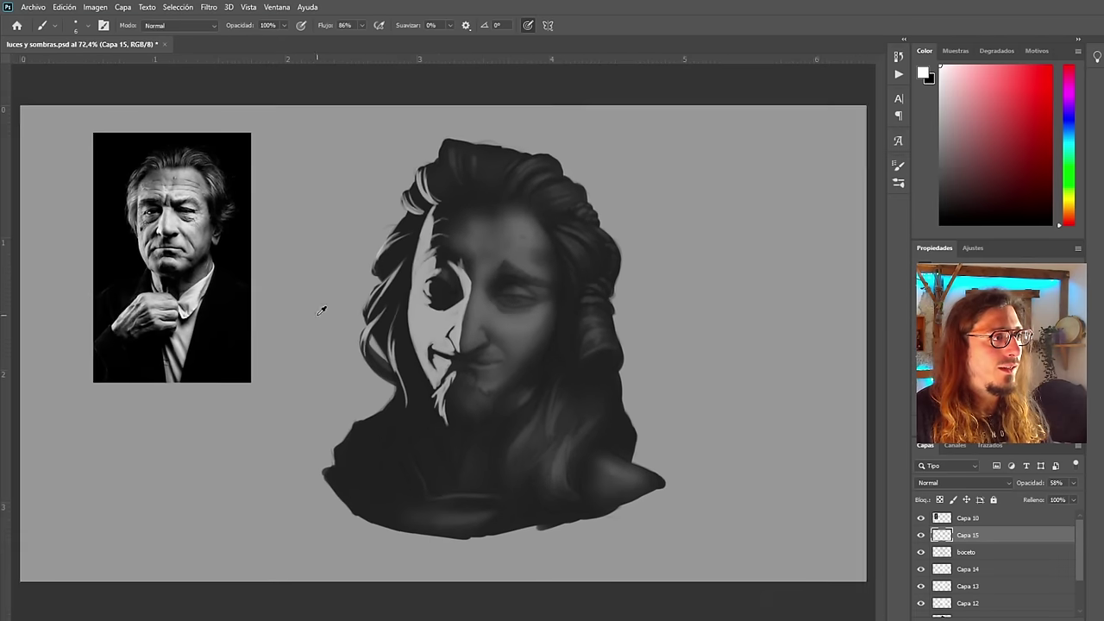
scroll(274, 305, "up", 3)
scroll(274, 277, "down", 1)
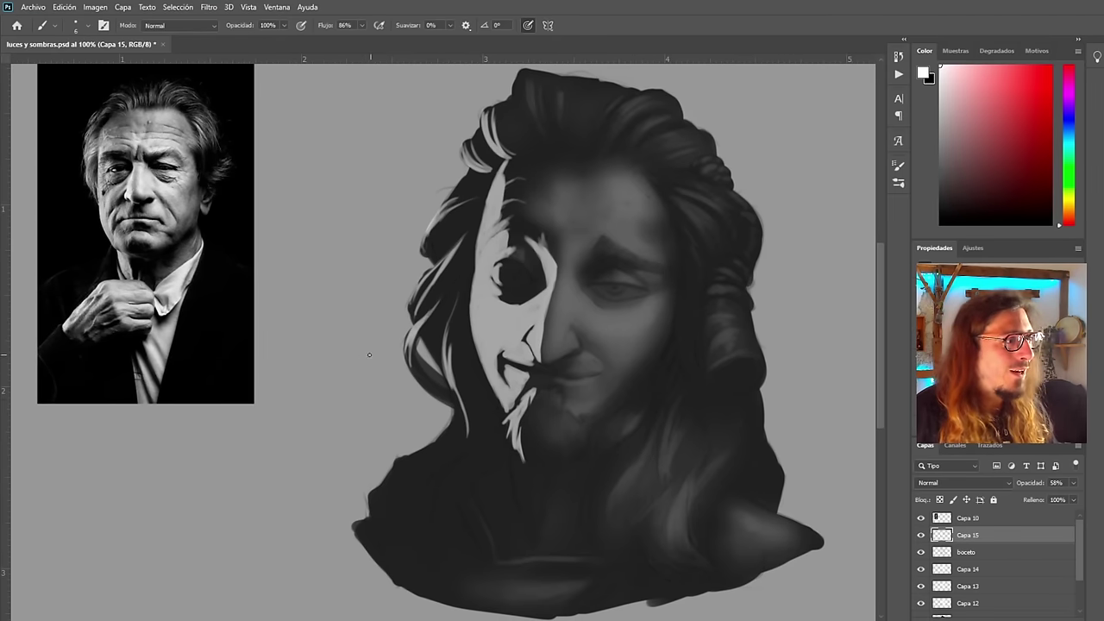
scroll(403, 370, "up", 1)
scroll(402, 370, "down", 1)
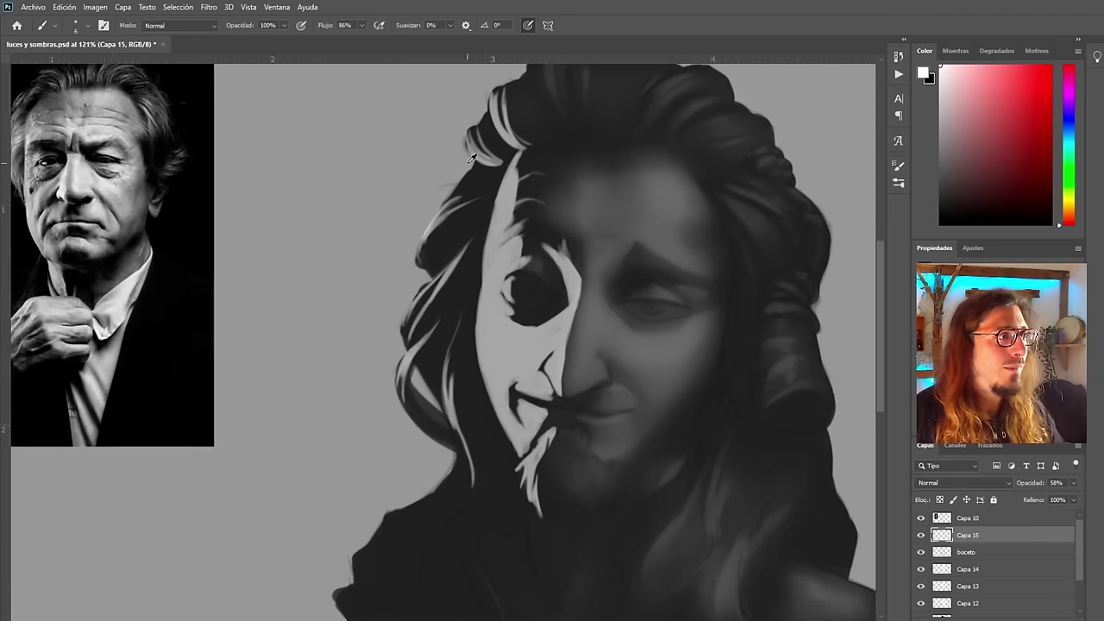
scroll(403, 370, "up", 2)
scroll(402, 370, "down", 4)
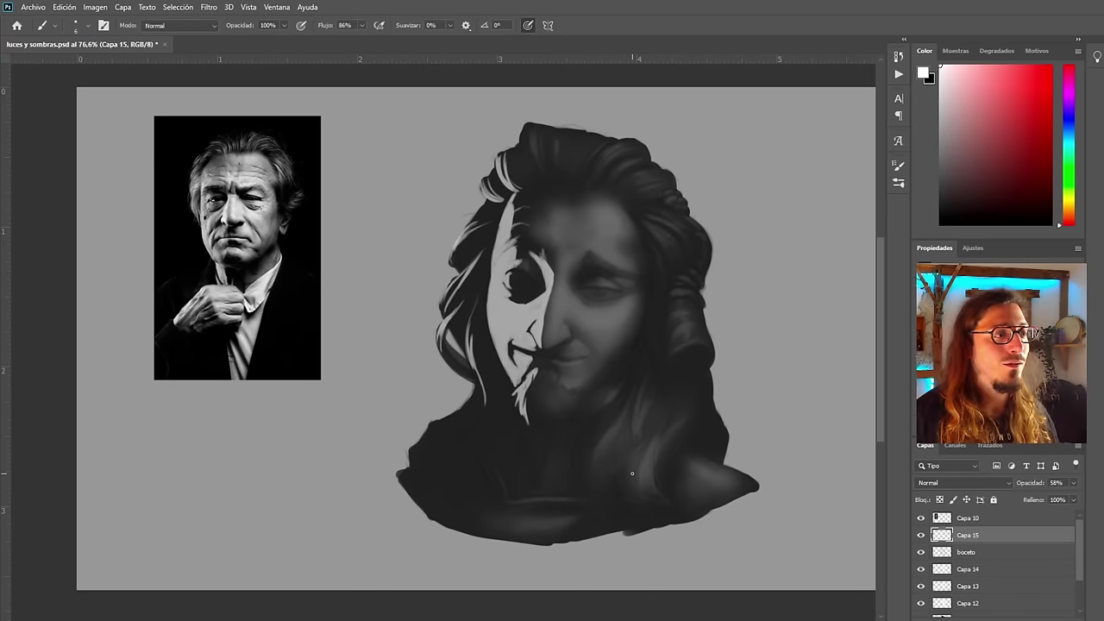
scroll(394, 337, "up", 2)
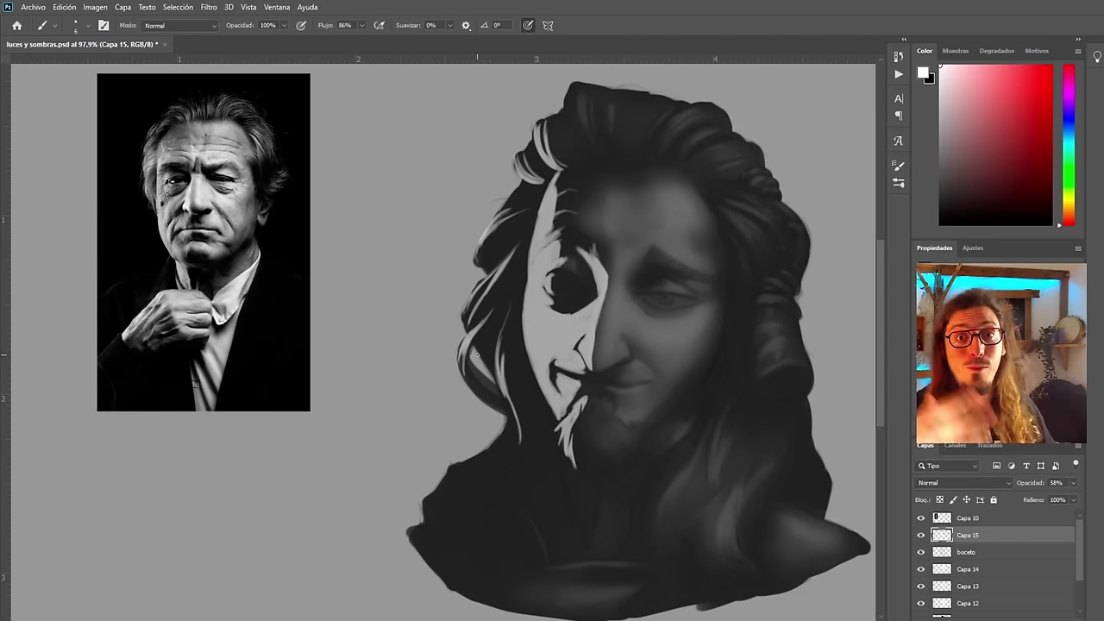
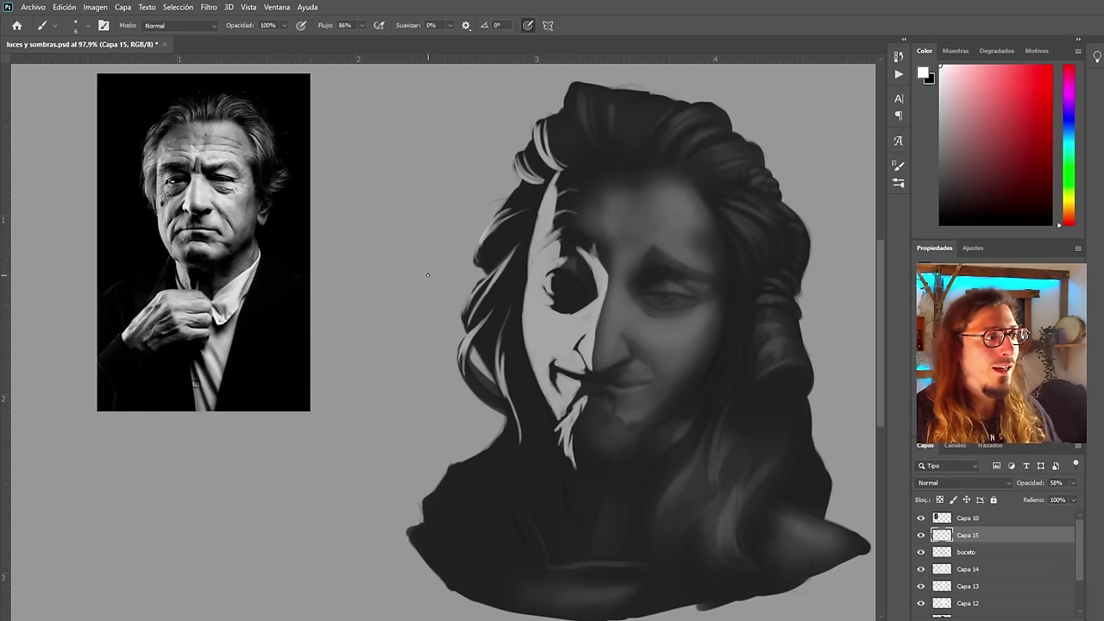
scroll(528, 319, "up", 3)
scroll(441, 357, "down", 3)
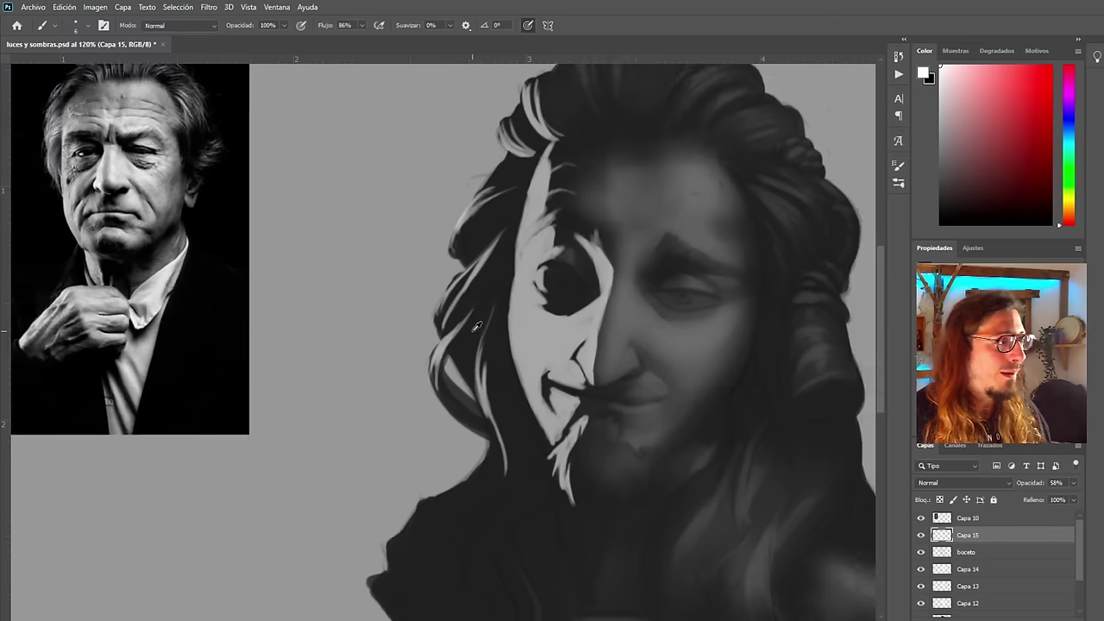
Examine the dark-side hair strands and outer silhouette, both close up and across the whole portrait, comparing them with the reference photo
scroll(449, 320, "up", 3)
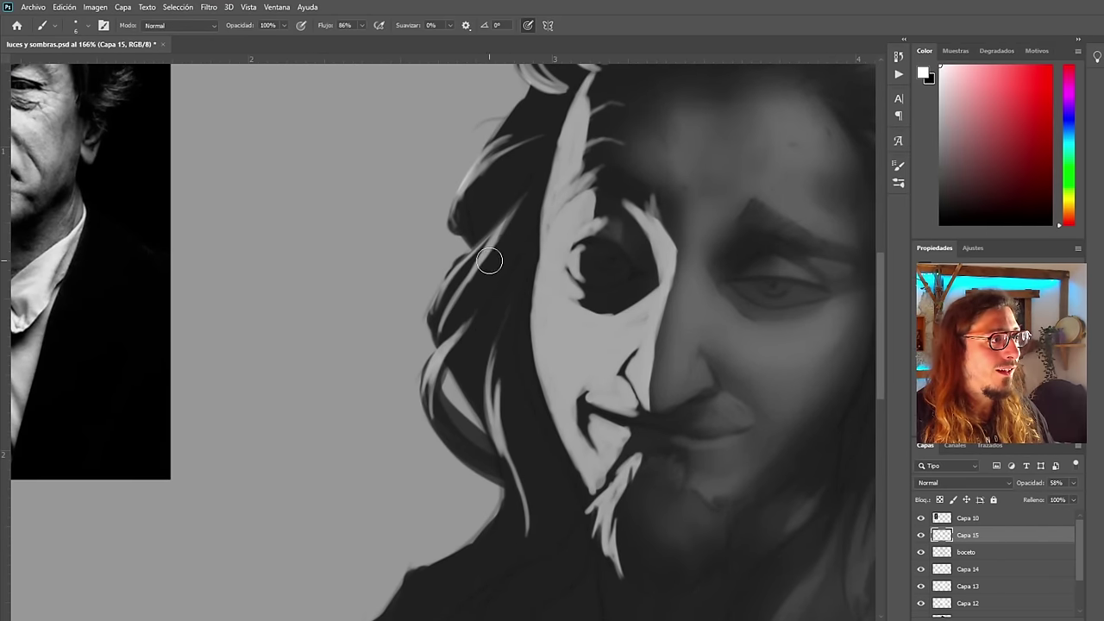
scroll(472, 393, "down", 3)
scroll(359, 366, "up", 3)
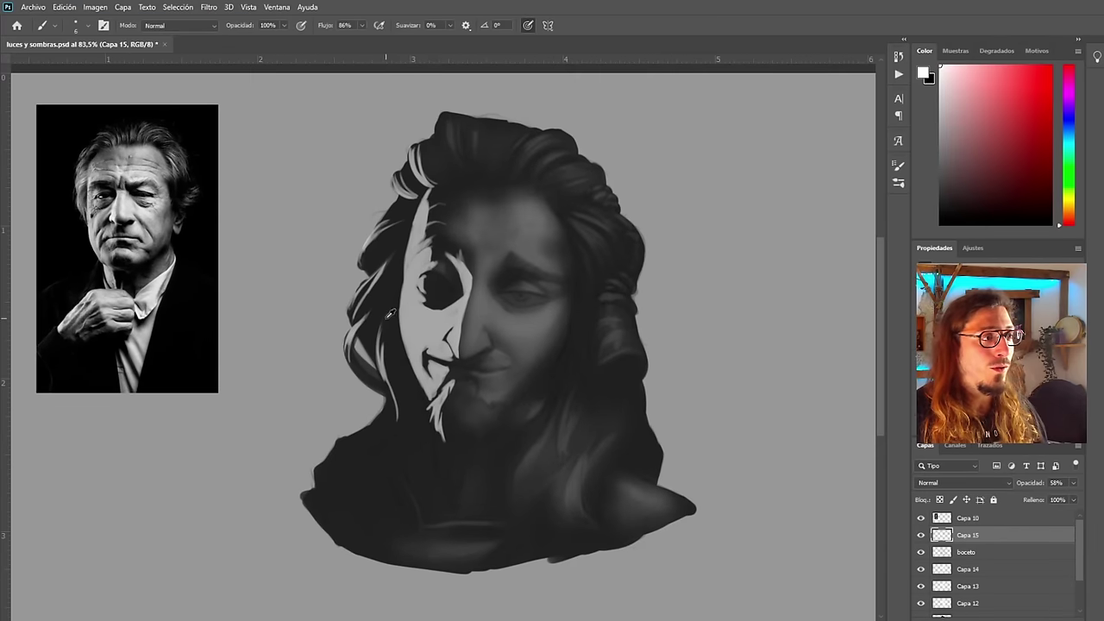
scroll(359, 366, "down", 3)
scroll(348, 326, "up", 3)
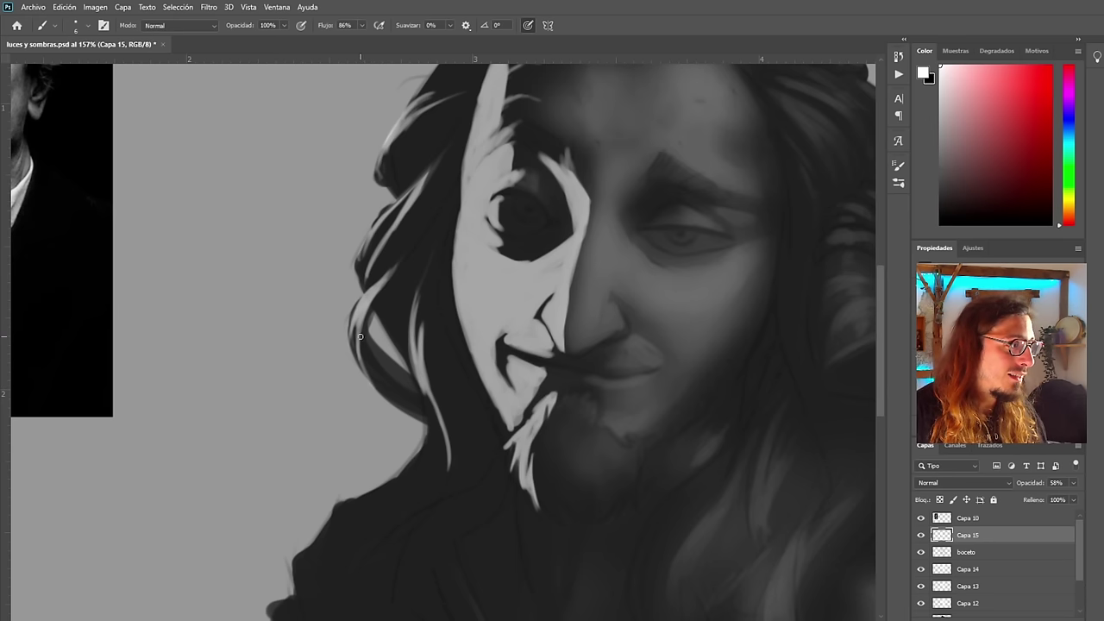
scroll(359, 356, "down", 3)
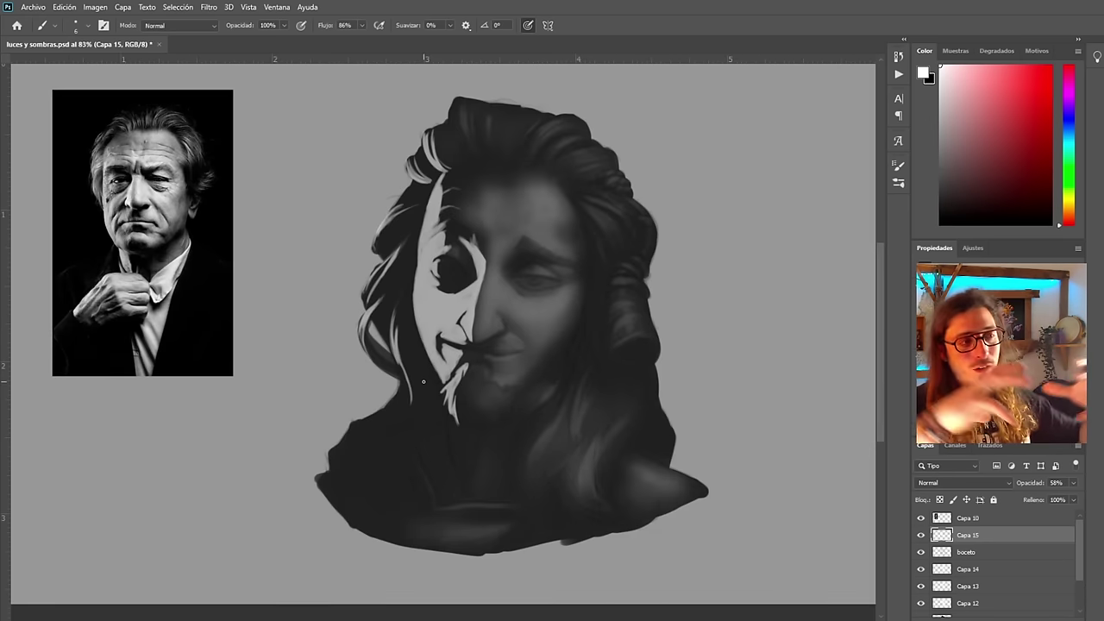
scroll(371, 284, "up", 3)
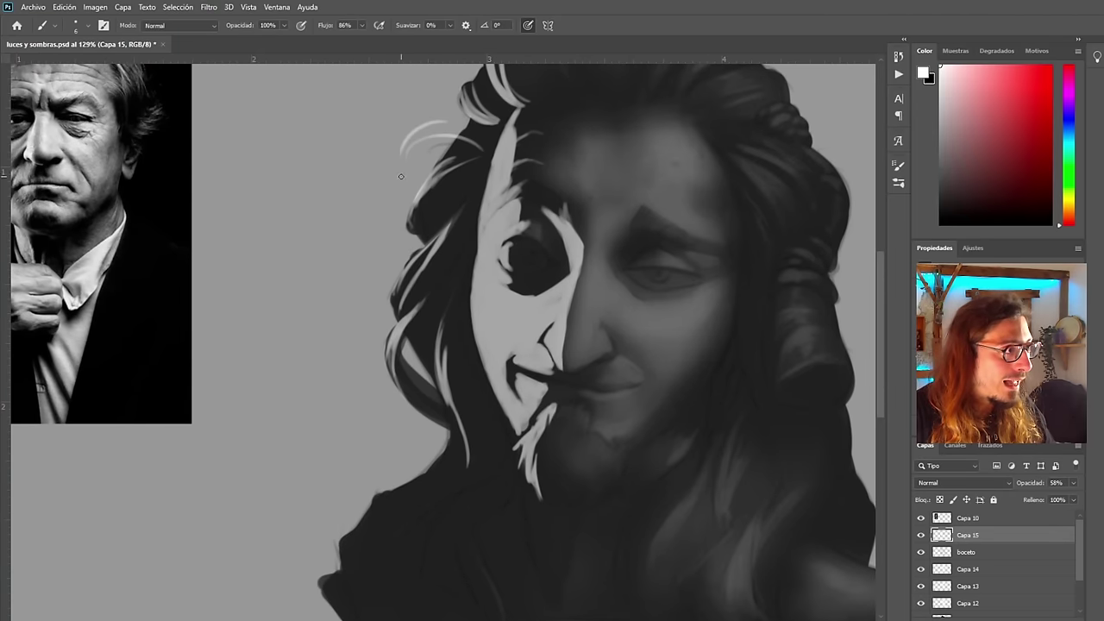
scroll(346, 282, "down", 4)
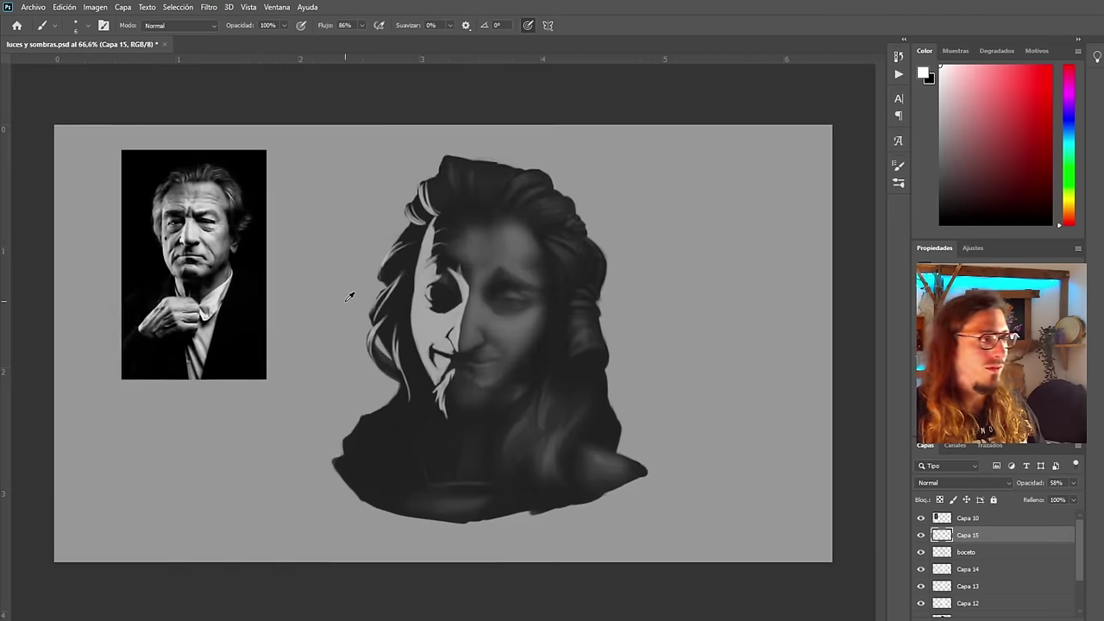
scroll(350, 298, "up", 3)
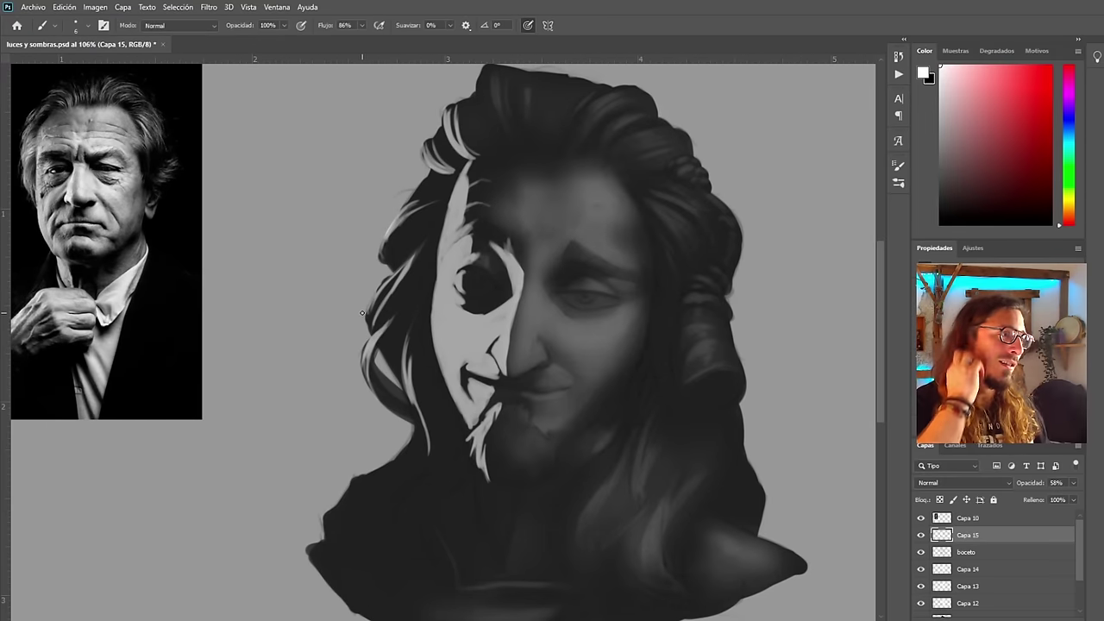
scroll(409, 333, "up", 3)
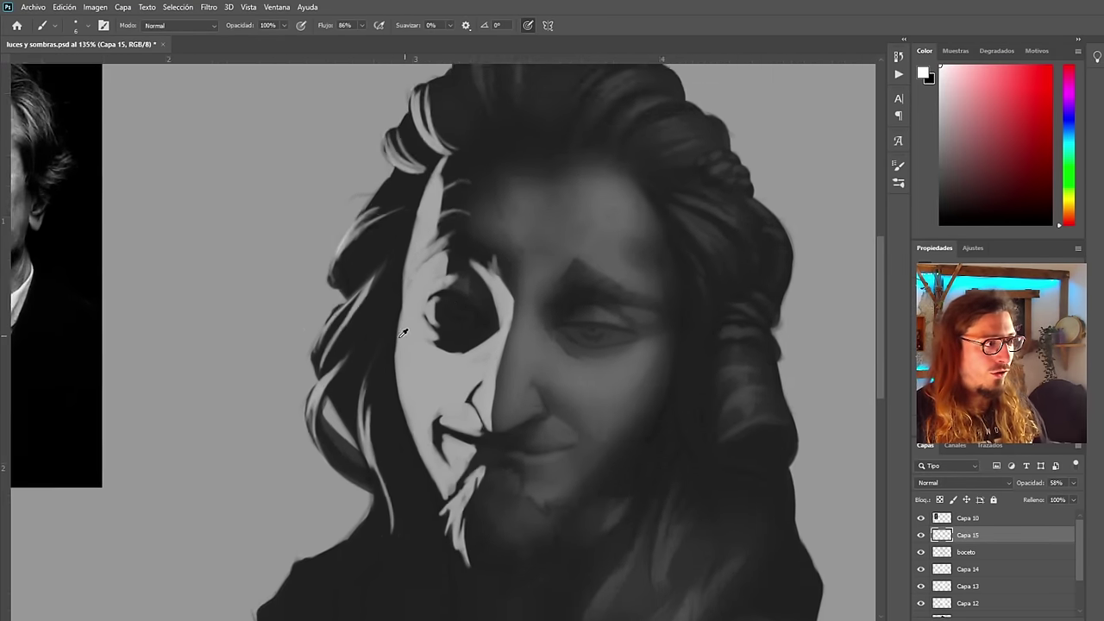
scroll(271, 382, "down", 3)
scroll(304, 406, "up", 4)
scroll(304, 406, "down", 4)
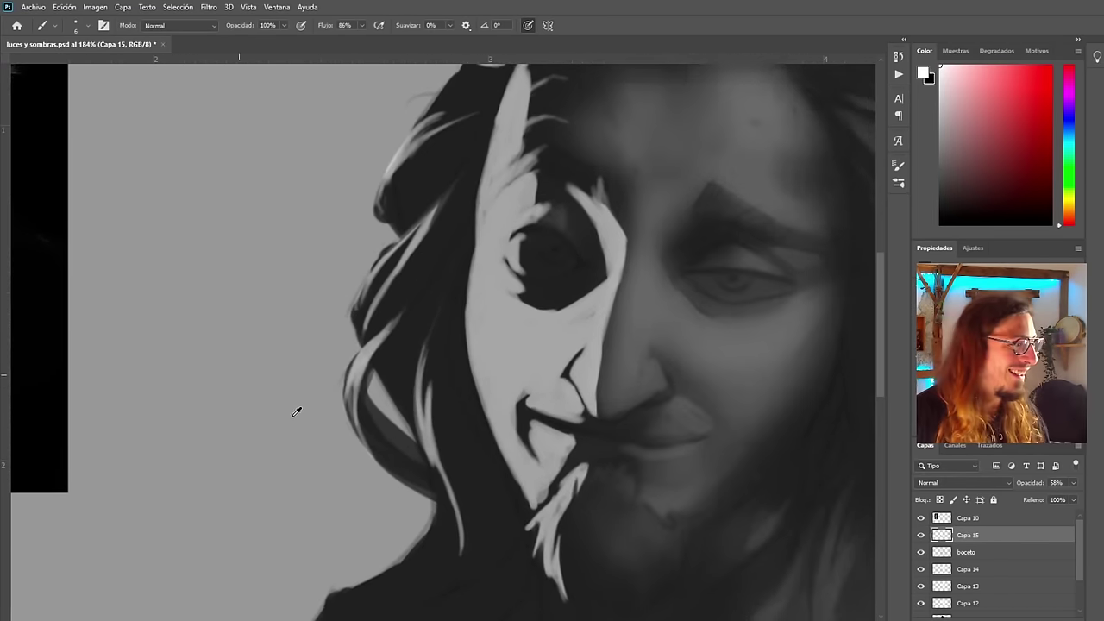
Paint white light strokes along the upper edge of the dark-side shoulder and mirror the canvas
scroll(484, 406, "up", 3)
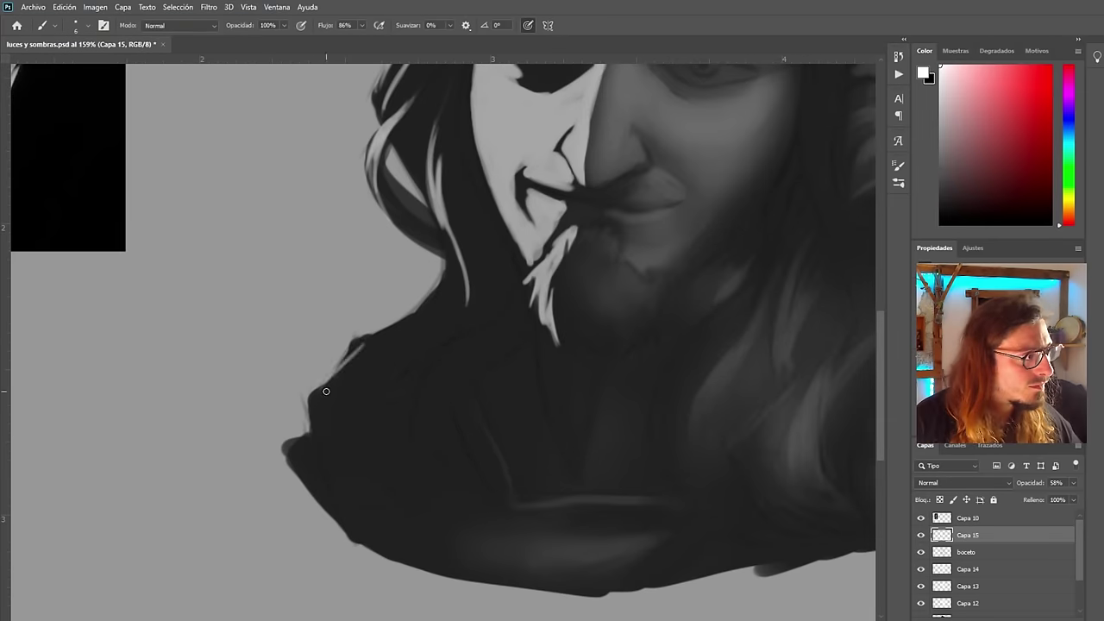
left_click_drag(330, 387, 399, 474)
left_click_drag(344, 383, 327, 430)
scroll(419, 335, "down", 4)
key("F2")
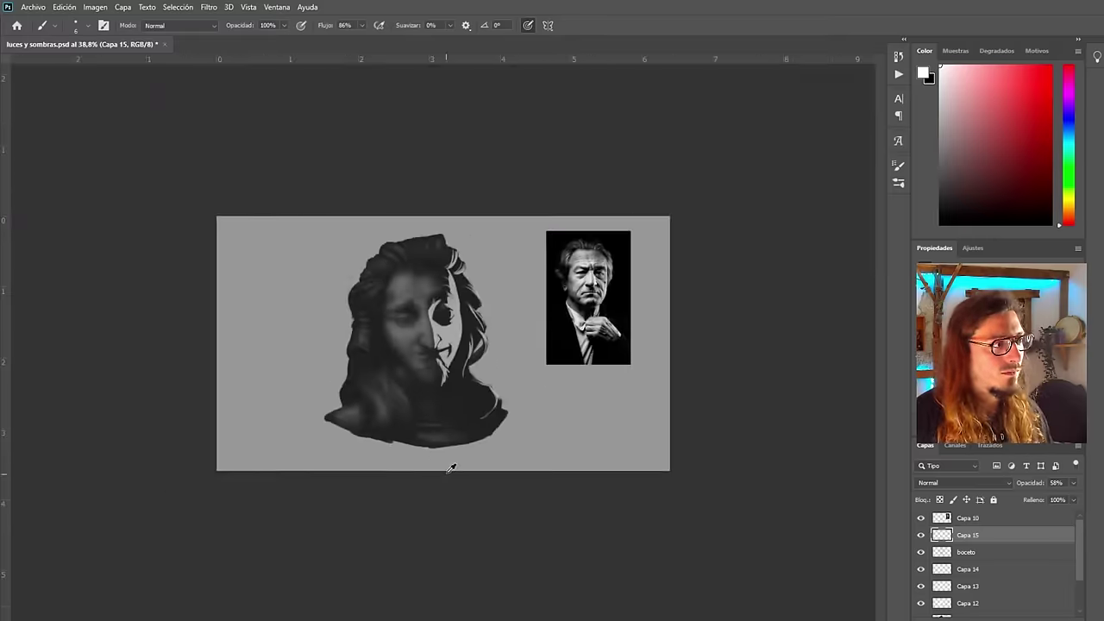
Widen the white light over the dark-side outer shoulder with tapering fold strokes and flip the canvas back
scroll(454, 466, "up", 4)
left_click_drag(586, 408, 562, 506)
mouse_move(555, 459)
left_mouse_down()
mouse_move(575, 418)
mouse_move(562, 502)
left_mouse_up()
left_click_drag(576, 399, 616, 459)
mouse_move(561, 416)
left_mouse_down()
mouse_move(522, 352)
mouse_move(559, 385)
left_mouse_up()
scroll(553, 378, "down", 4)
key("F2")
Paint a long tapering white shape hanging below the beard light on the dark side of the neck and mirror the canvas
scroll(444, 423, "up", 4)
left_click_drag(492, 366, 499, 418)
mouse_move(496, 392)
left_mouse_down()
mouse_move(770, 613)
mouse_move(491, 442)
left_mouse_up()
scroll(496, 431, "up", 1)
left_click_drag(490, 410, 508, 485)
left_click_drag(490, 437, 509, 509)
key("ctrl+shift+h")
Flip the canvas back and compare the portrait's overall light pattern, including shoulder and neck, with the reference photo
scroll(498, 468, "down", 5)
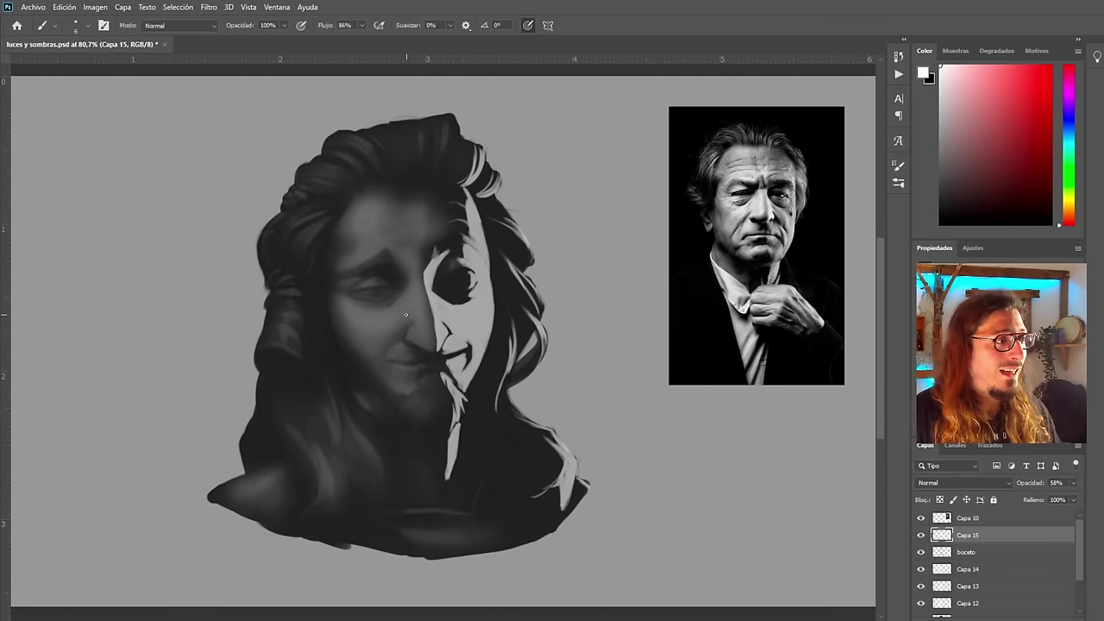
key("ctrl+shift+h")
scroll(320, 308, "down", 3)
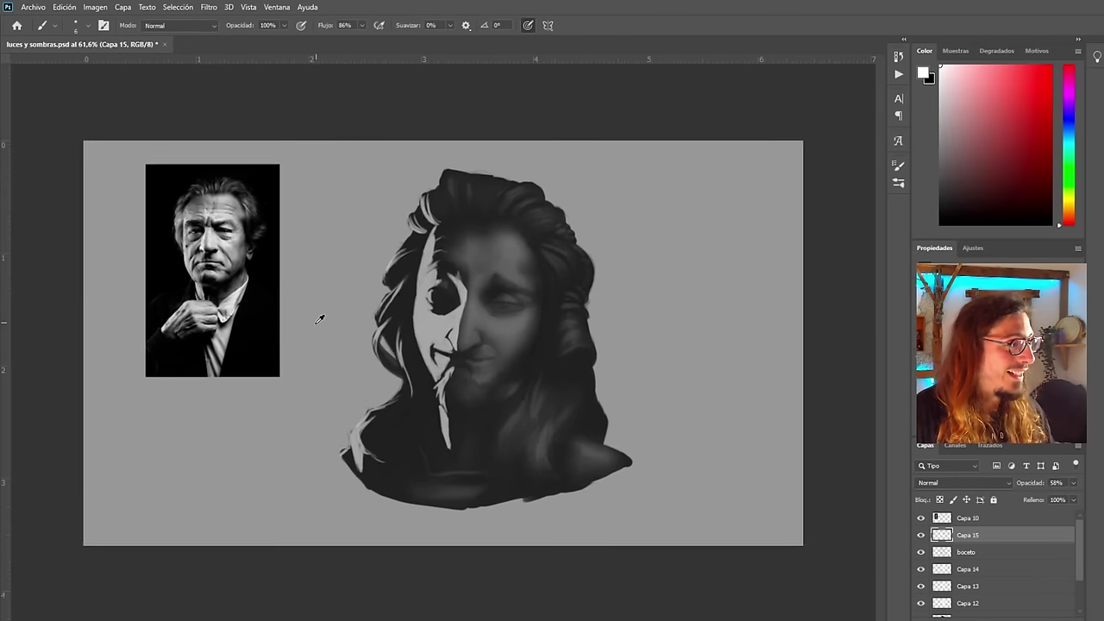
scroll(340, 320, "up", 5)
scroll(395, 359, "down", 2)
scroll(449, 328, "up", 1)
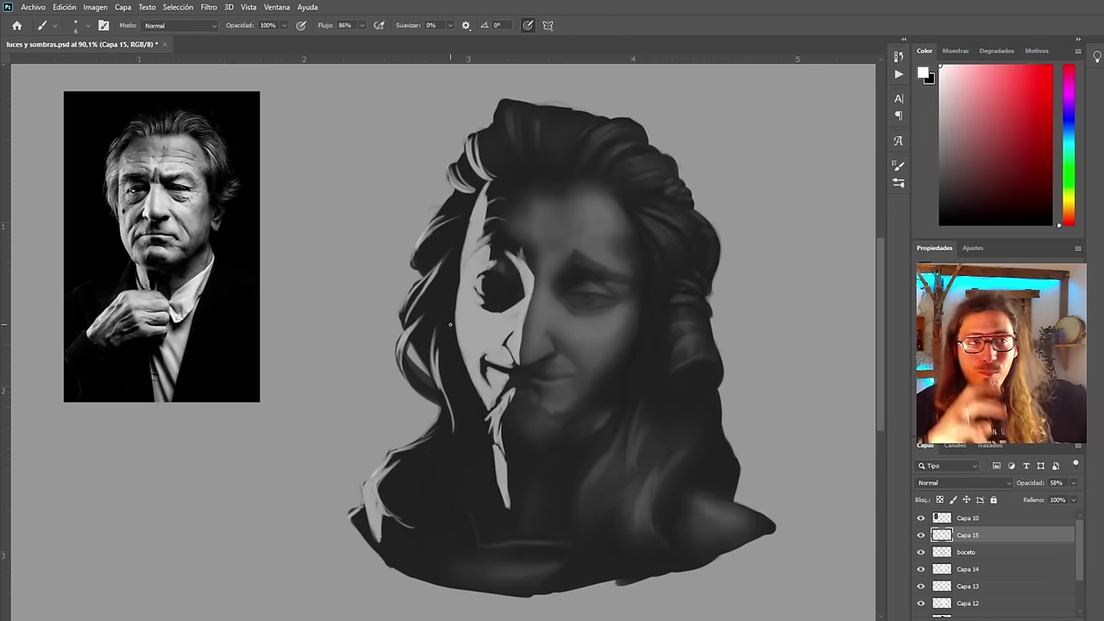
scroll(526, 302, "up", 1)
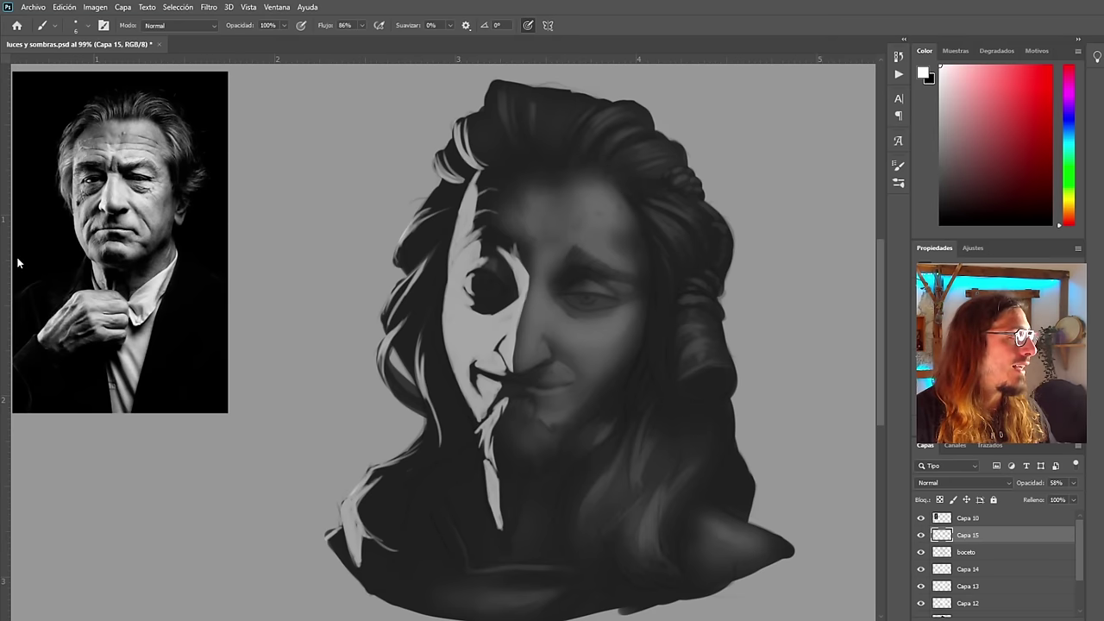
Try to fade the inner edge of the dark-side forehead light with a soft eraser
key("e")
key("]")
key("]")
key("]")
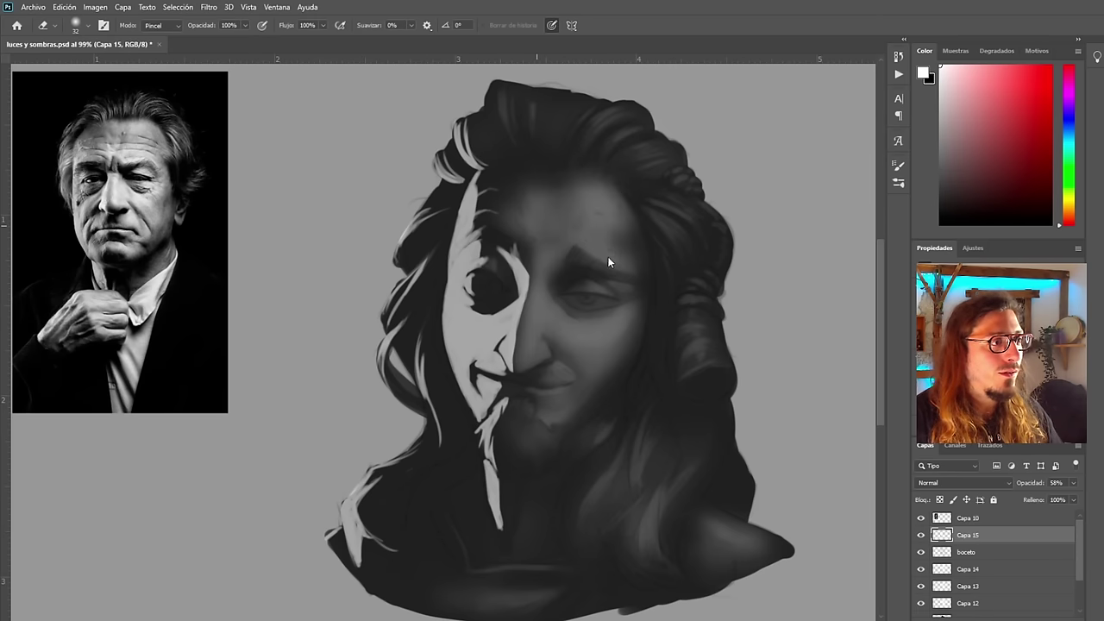
key("bracketleft")
key("bracketleft")
key("bracketleft")
key("bracketright")
key("bracketright")
key("bracketright")
key("bracketright")
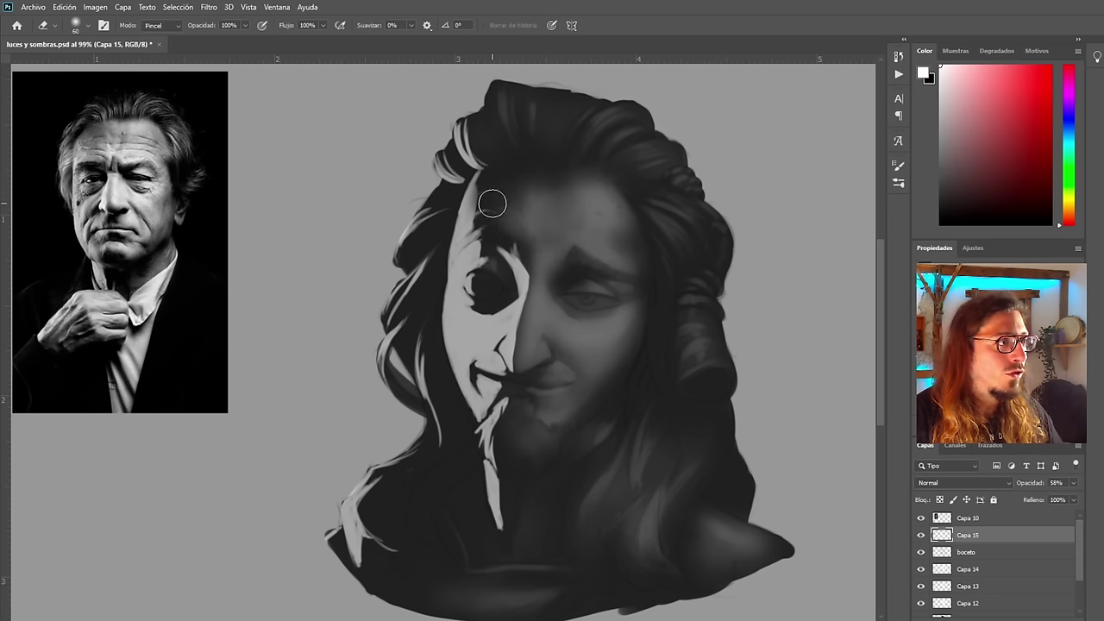
left_click_drag(460, 206, 502, 204)
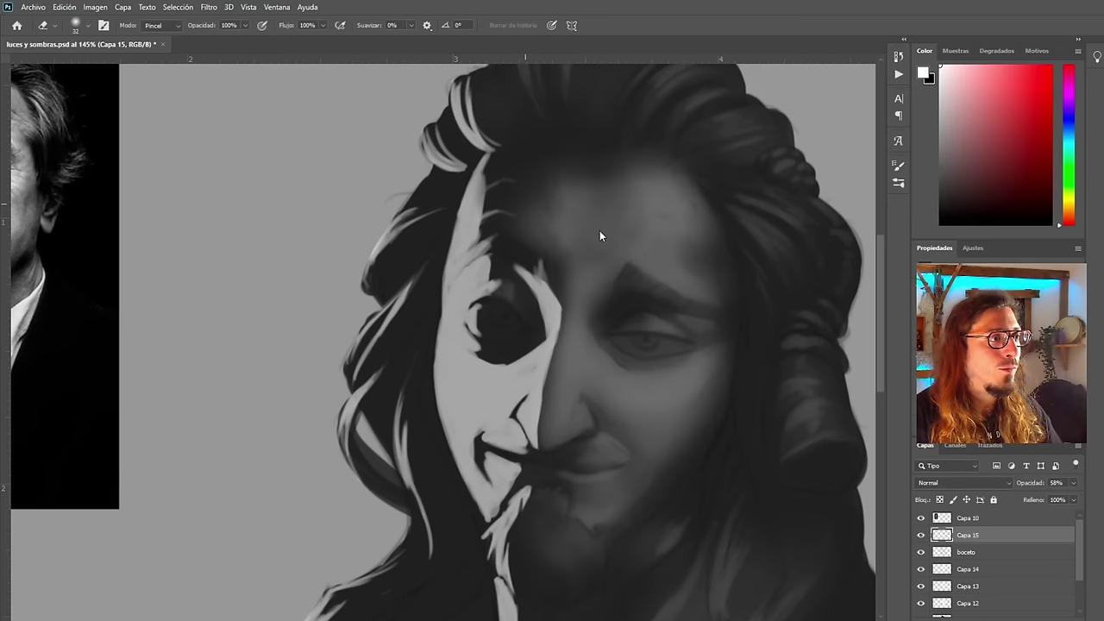
left_click_drag(489, 151, 485, 226)
key("ctrl+z")
key("ctrl+z")
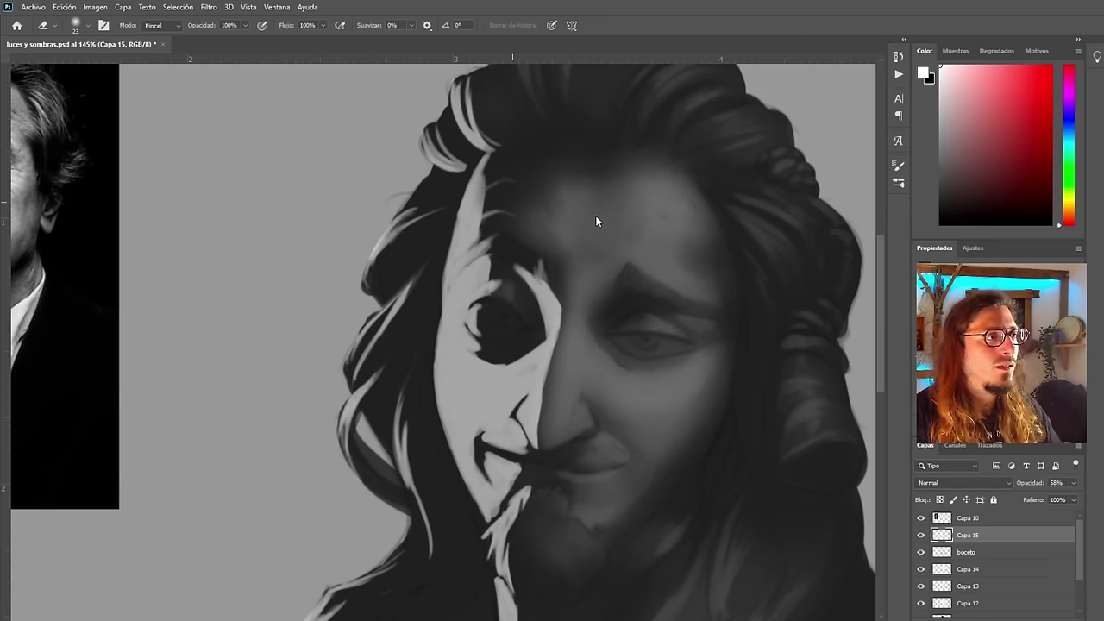
With a soft eraser of size 40, fade the light's inner edge across the dark-side forehead, brow and side of the nose
key("bracketright")
key("bracketright")
key("bracketright")
key("bracketright")
left_click_drag(495, 152, 489, 226)
mouse_move(514, 177)
left_mouse_down()
mouse_move(494, 253)
mouse_move(488, 238)
mouse_move(559, 277)
mouse_move(572, 305)
mouse_move(533, 279)
mouse_move(547, 277)
mouse_move(560, 318)
mouse_move(567, 306)
mouse_move(560, 295)
mouse_move(559, 377)
left_mouse_up()
mouse_move(565, 337)
left_mouse_down()
mouse_move(548, 423)
mouse_move(571, 330)
mouse_move(551, 455)
mouse_move(556, 393)
left_mouse_up()
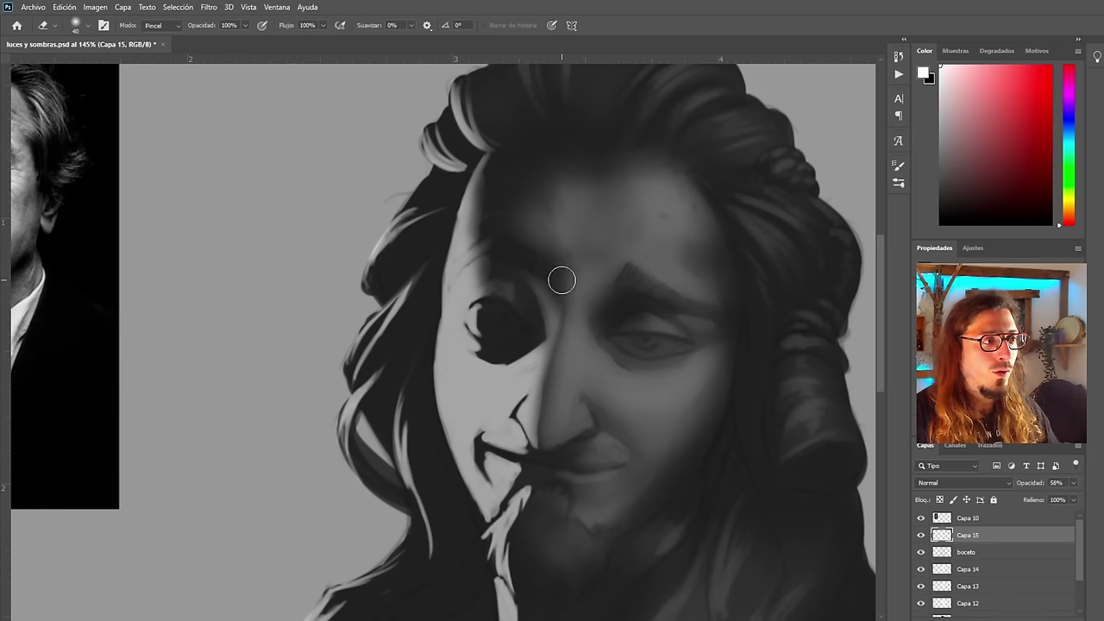
scroll(599, 372, "down", 8)
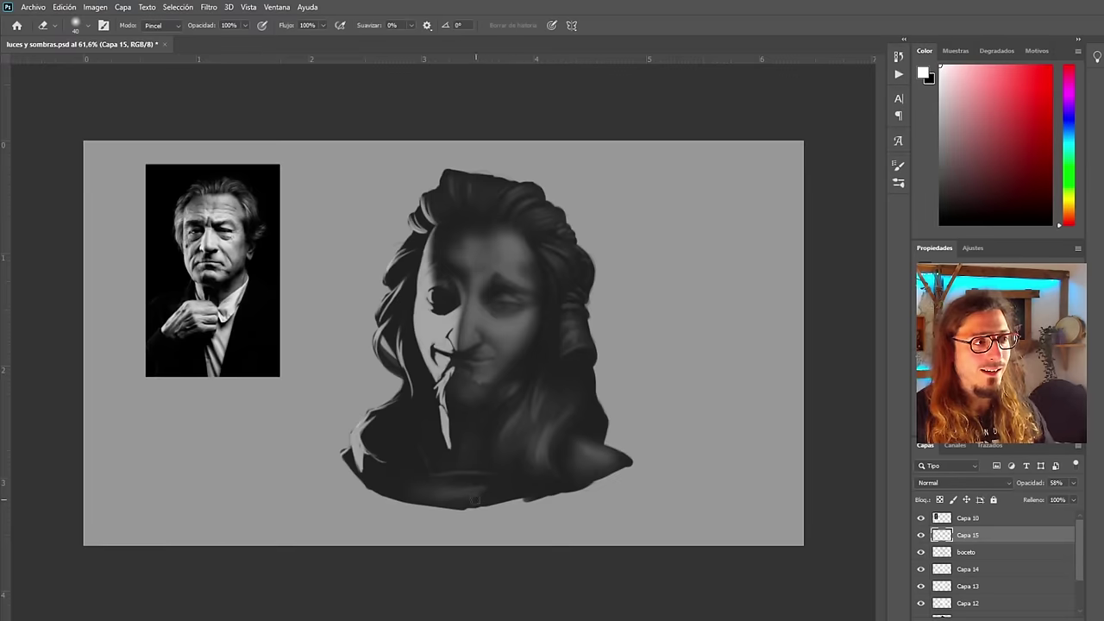
scroll(462, 295, "up", 7)
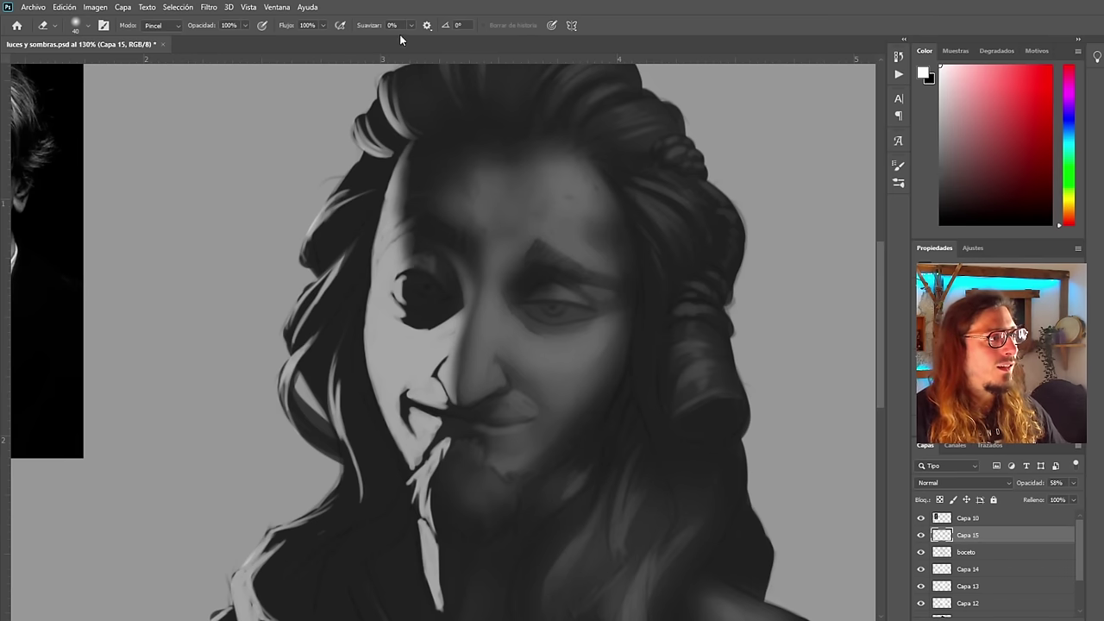
Mirror the canvas, fade the forehead and temple light beside the dark-side eye with the eraser, and flip the canvas back
scroll(452, 317, "down", 8)
key("ctrl+shift+h")
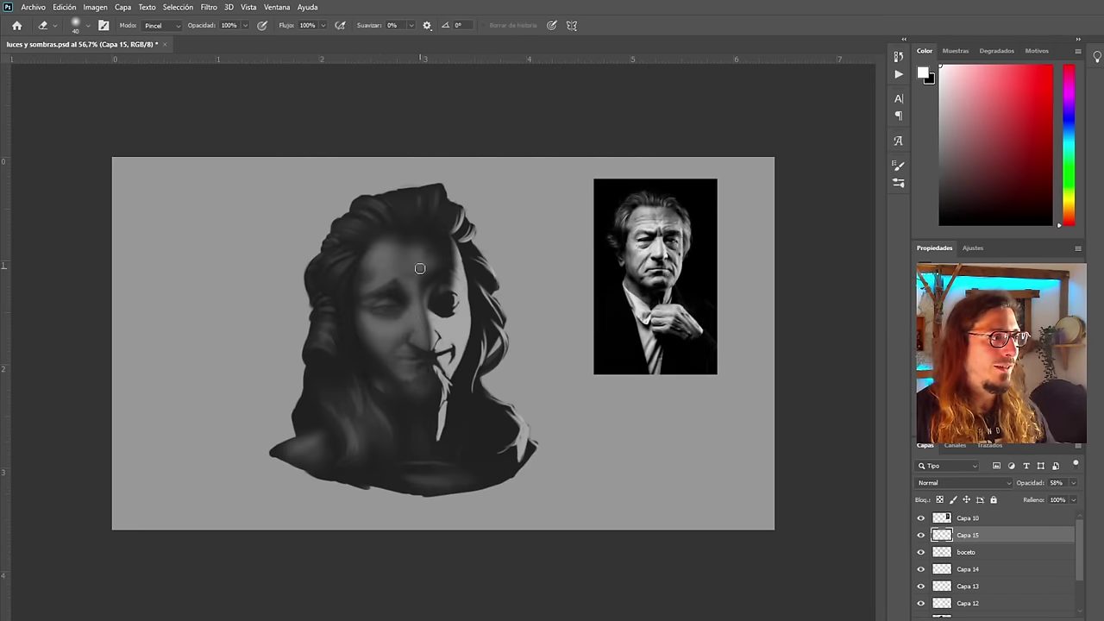
scroll(387, 363, "up", 4)
scroll(458, 410, "up", 2)
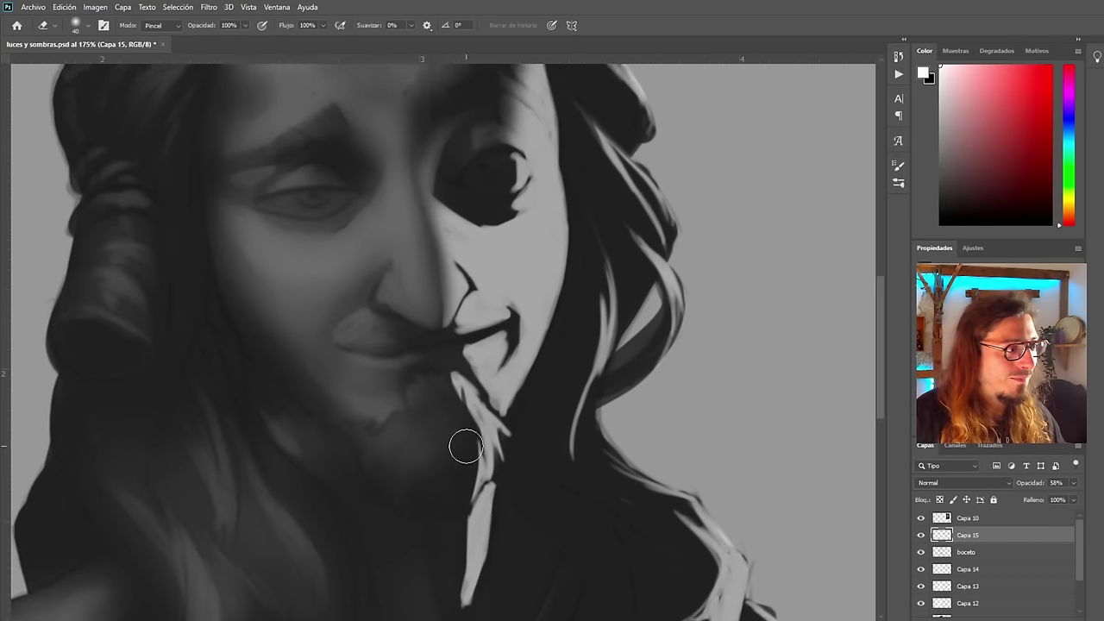
scroll(446, 599, "down", 2)
scroll(455, 527, "down", 1)
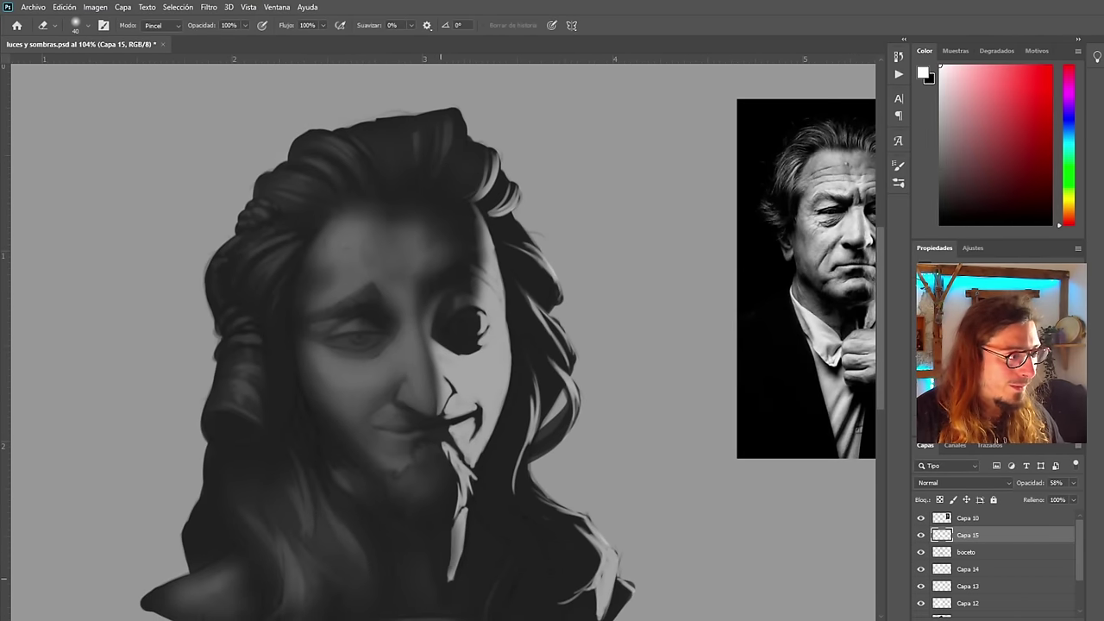
scroll(440, 380, "up", 2)
mouse_move(489, 227)
left_mouse_down()
mouse_move(426, 319)
mouse_move(508, 313)
mouse_move(481, 342)
mouse_move(549, 282)
left_mouse_up()
scroll(492, 259, "down", 3)
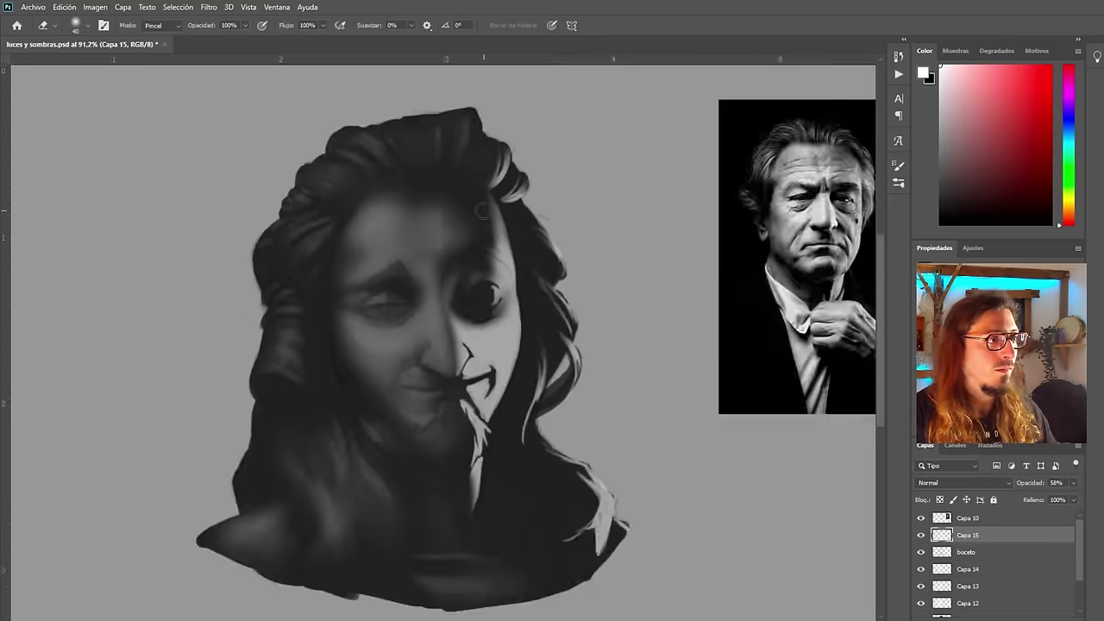
key("F2")
Soften the light around the nostril and smile fold on the dark-side cheek with a smaller eraser
scroll(482, 401, "up", 2)
key("bracketleft")
key("bracketleft")
key("bracketleft")
key("bracketleft")
mouse_move(465, 346)
left_mouse_down()
mouse_move(429, 395)
mouse_move(462, 376)
mouse_move(432, 371)
left_mouse_up()
Try to fade the light between the mouth corner and the chin on the dark side with different eraser sizes
scroll(462, 384, "up", 3)
mouse_move(466, 413)
left_mouse_down()
mouse_move(436, 430)
mouse_move(425, 415)
mouse_move(458, 415)
mouse_move(477, 461)
mouse_move(434, 434)
mouse_move(435, 412)
mouse_move(428, 448)
mouse_move(435, 457)
left_mouse_up()
key("bracketright")
key("bracketright")
key("bracketright")
key("bracketright")
key("bracketright")
key("ctrl+z")
mouse_move(450, 440)
left_mouse_down()
mouse_move(427, 471)
mouse_move(456, 453)
left_mouse_up()
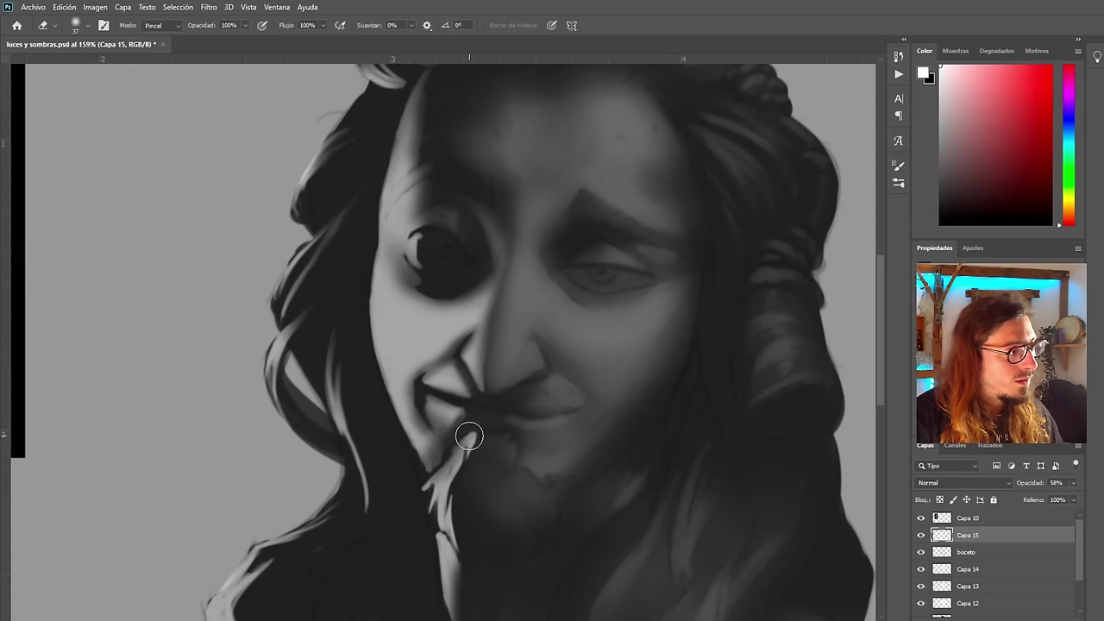
key("ctrl+z")
key("ctrl+z")
Fade the light over the dark-side cheek, chin, beard and neck strand with a soft eraser of size 70
scroll(430, 442, "down", 5)
scroll(436, 441, "up", 3)
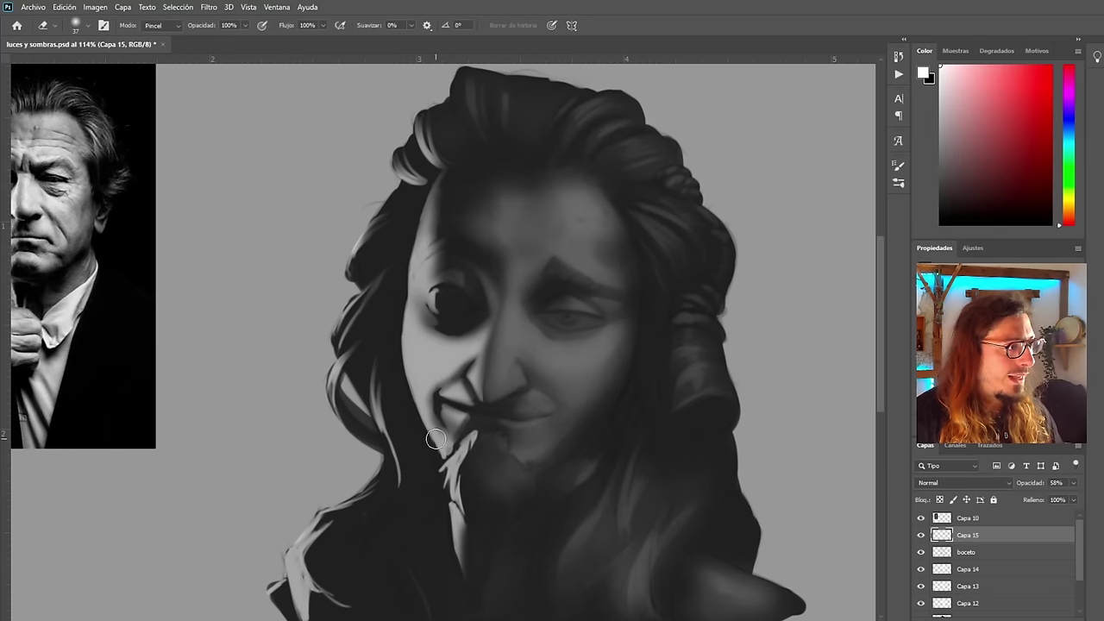
mouse_move(460, 419)
left_mouse_down()
mouse_move(458, 464)
mouse_move(471, 470)
mouse_move(475, 432)
mouse_move(484, 503)
mouse_move(469, 494)
mouse_move(467, 589)
mouse_move(482, 403)
mouse_move(454, 414)
mouse_move(468, 458)
mouse_move(468, 407)
mouse_move(449, 480)
mouse_move(449, 441)
mouse_move(459, 475)
mouse_move(444, 467)
mouse_move(485, 450)
mouse_move(422, 469)
left_mouse_up()
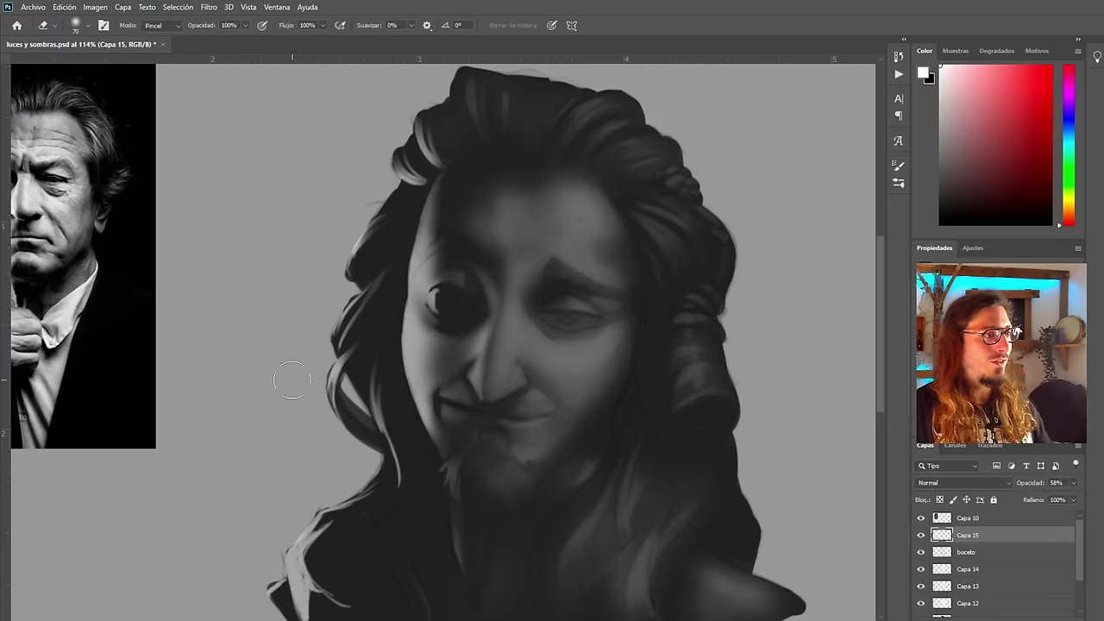
Fade the inner part of the dark-side shoulder light with the soft eraser, leaving a thin lit rim
scroll(306, 434, "down", 5)
scroll(328, 427, "up", 5)
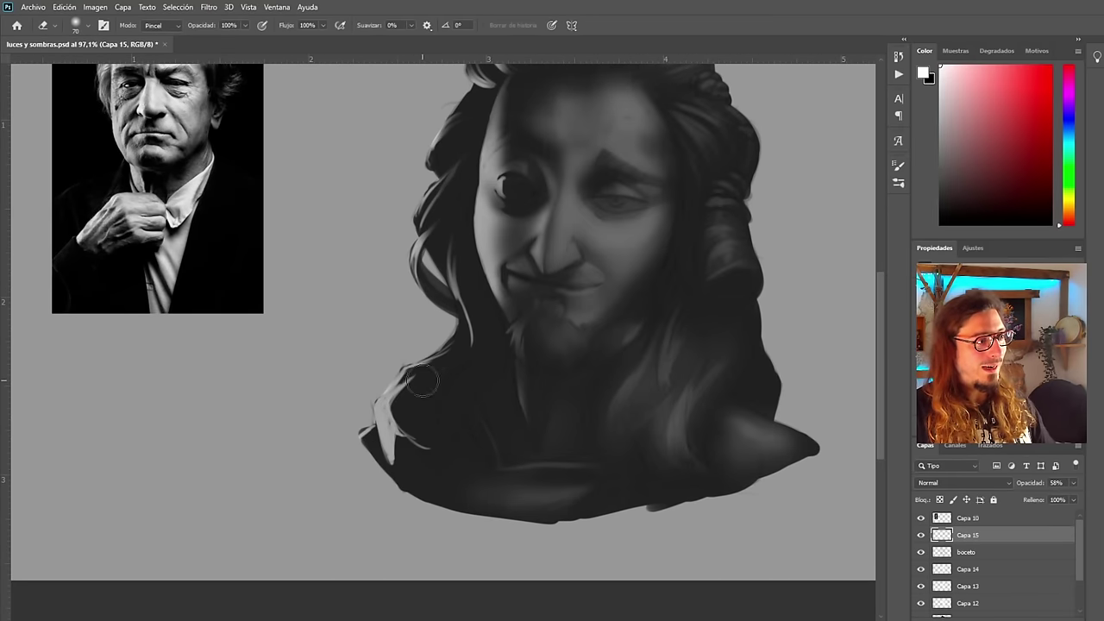
mouse_move(410, 400)
left_mouse_down()
mouse_move(438, 467)
mouse_move(412, 431)
mouse_move(392, 481)
mouse_move(391, 441)
mouse_move(384, 447)
mouse_move(413, 452)
left_mouse_up()
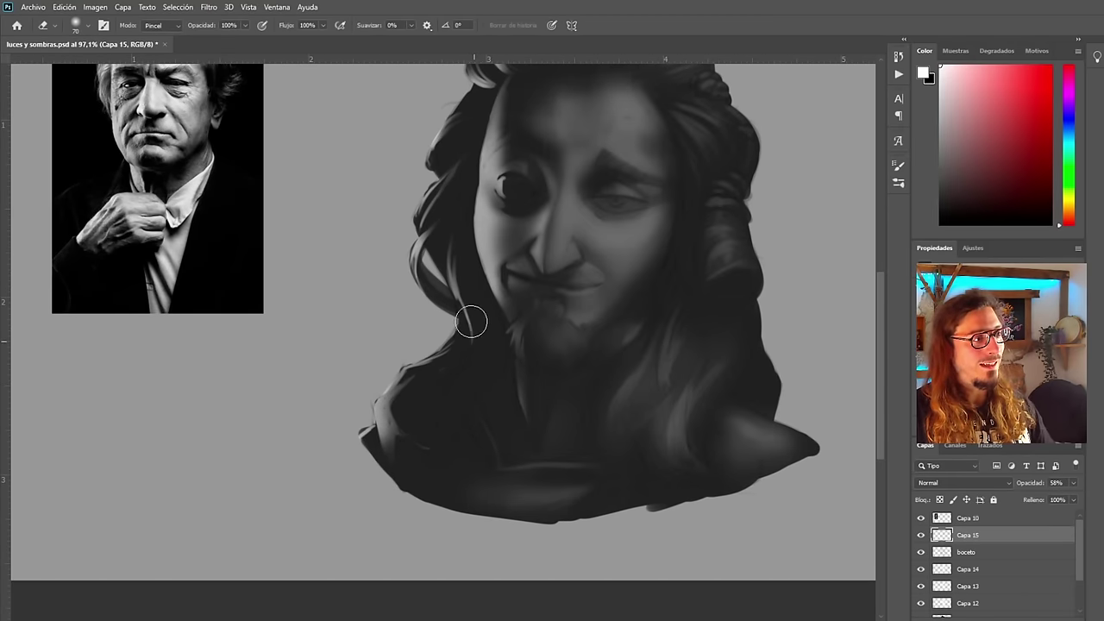
scroll(437, 402, "down", 3)
scroll(419, 407, "up", 6)
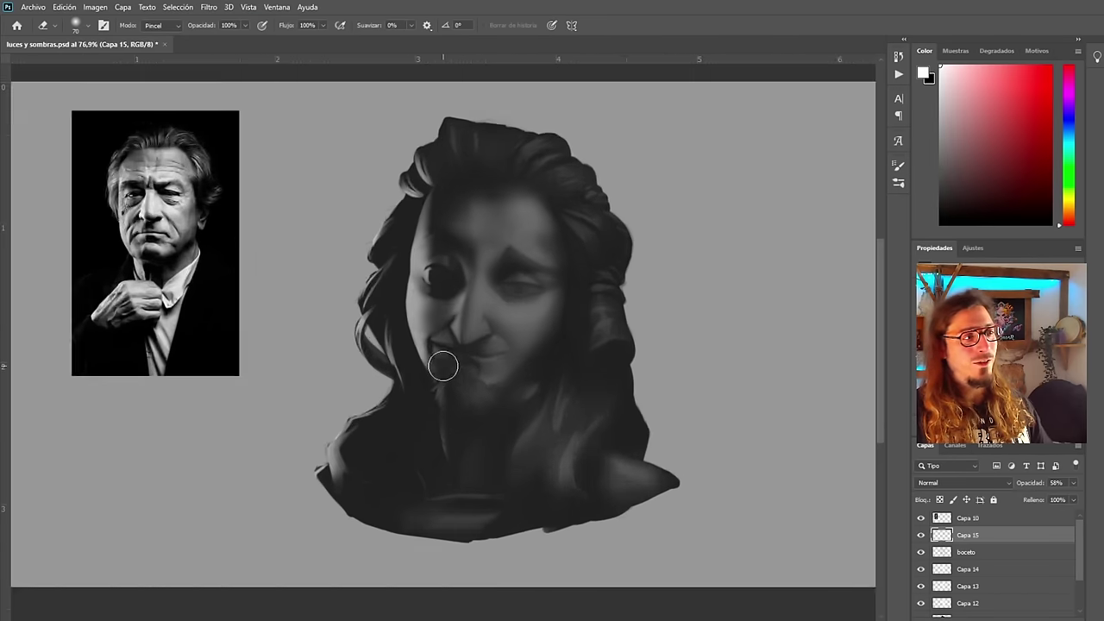
scroll(436, 404, "down", 4)
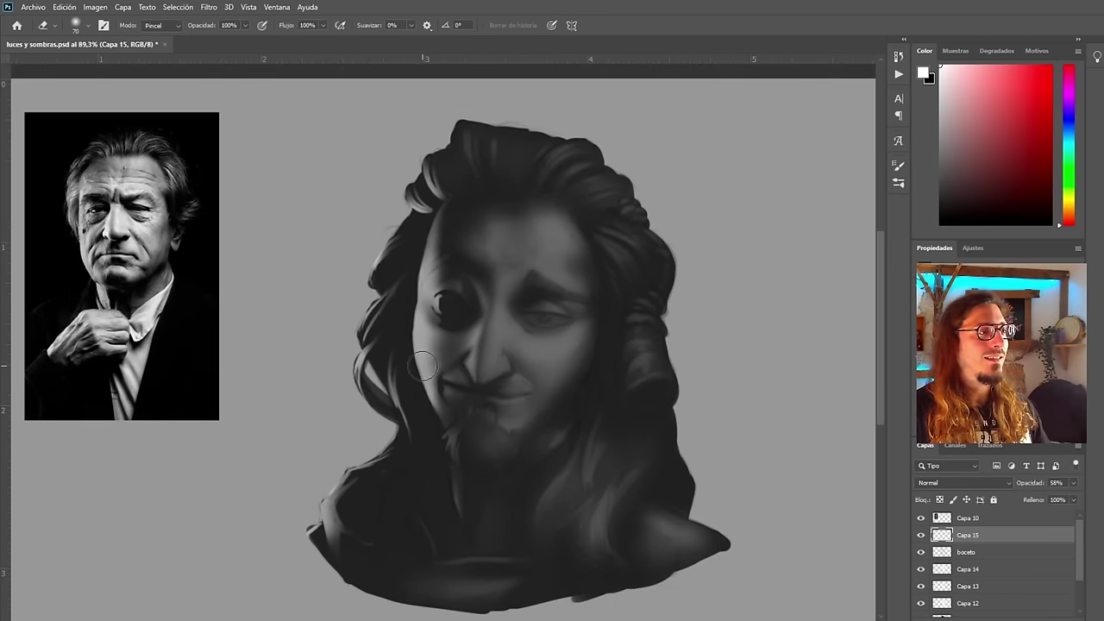
Paint a small white accent above the dark-side eye with the brush and return to the eraser
scroll(441, 328, "up", 6)
key("b")
mouse_move(445, 274)
left_mouse_down()
mouse_move(452, 256)
mouse_move(458, 285)
mouse_move(448, 267)
left_mouse_up()
key("e")
Mirror the canvas and soften the light around the dark-side eye with a smaller eraser of size 35
scroll(426, 256, "down", 4)
key("ctrl+shift+h")
scroll(390, 301, "up", 6)
left_click_drag(390, 301, 406, 319)
scroll(371, 318, "down", 6)
scroll(409, 330, "up", 6)
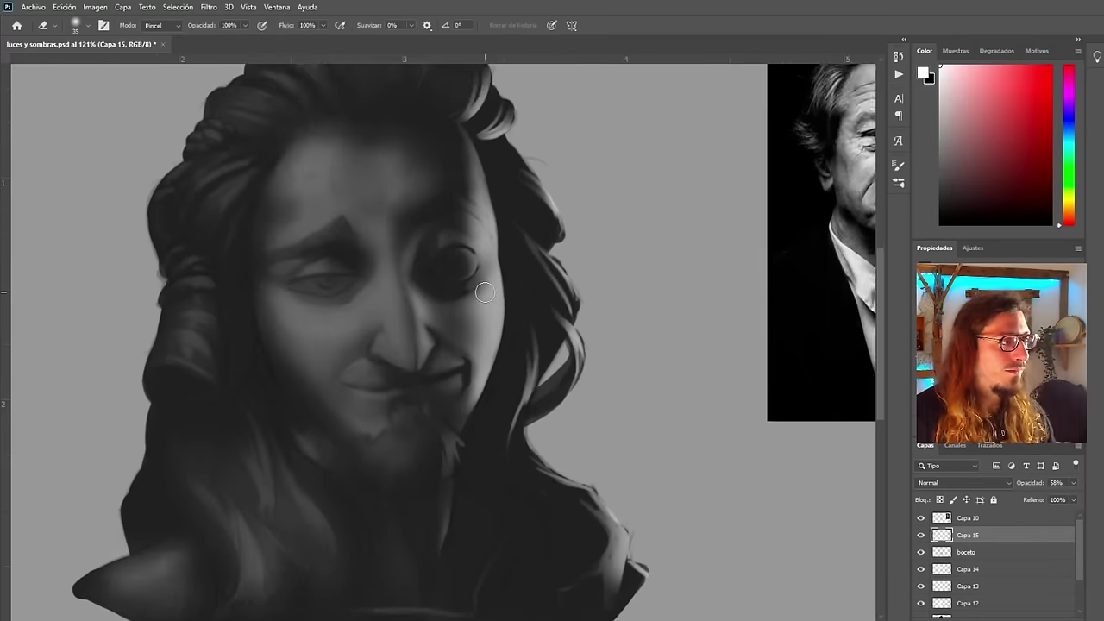
Flip the canvas back, switch to the Brush tool and check the softened second light across the portrait
scroll(409, 330, "down", 1)
key("ctrl+shift+h")
key("b")
scroll(409, 331, "down", 4)
scroll(177, 251, "up", 3)
scroll(570, 324, "up", 2)
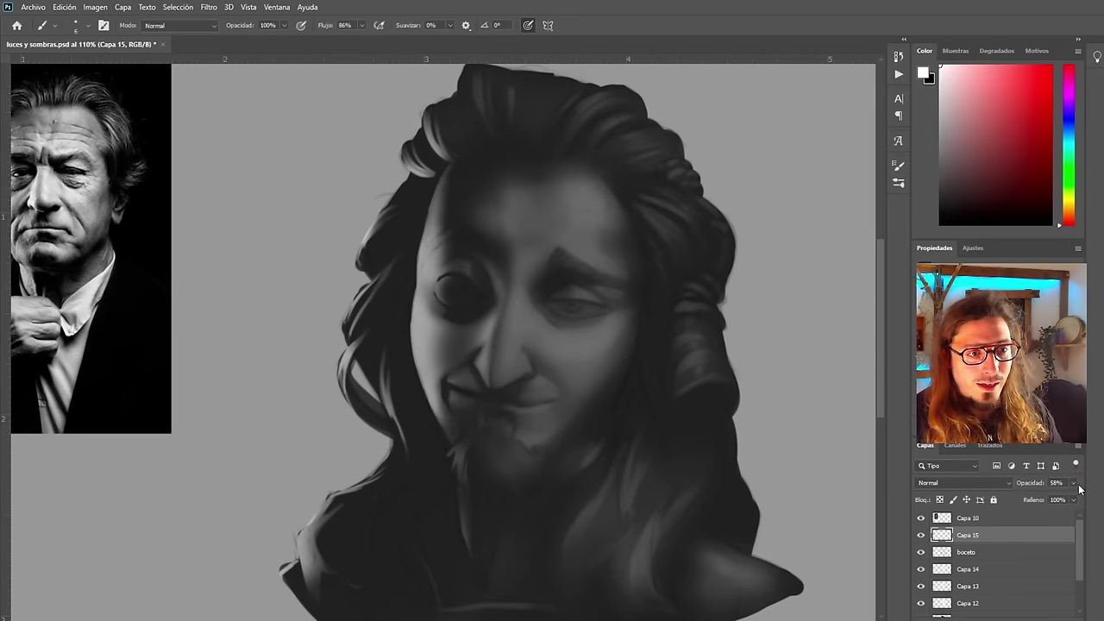
Lower the opacity of layer Capa 15 to 36% and add a new layer above it
left_click_drag(1057, 497, 1039, 499)
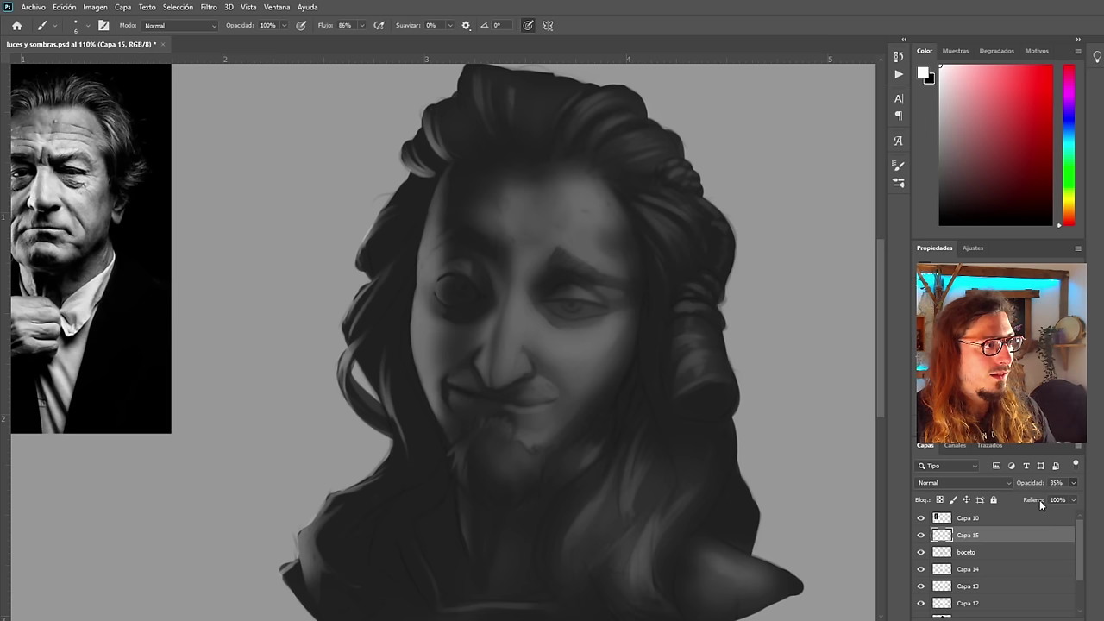
left_click_drag(1041, 500, 1041, 499)
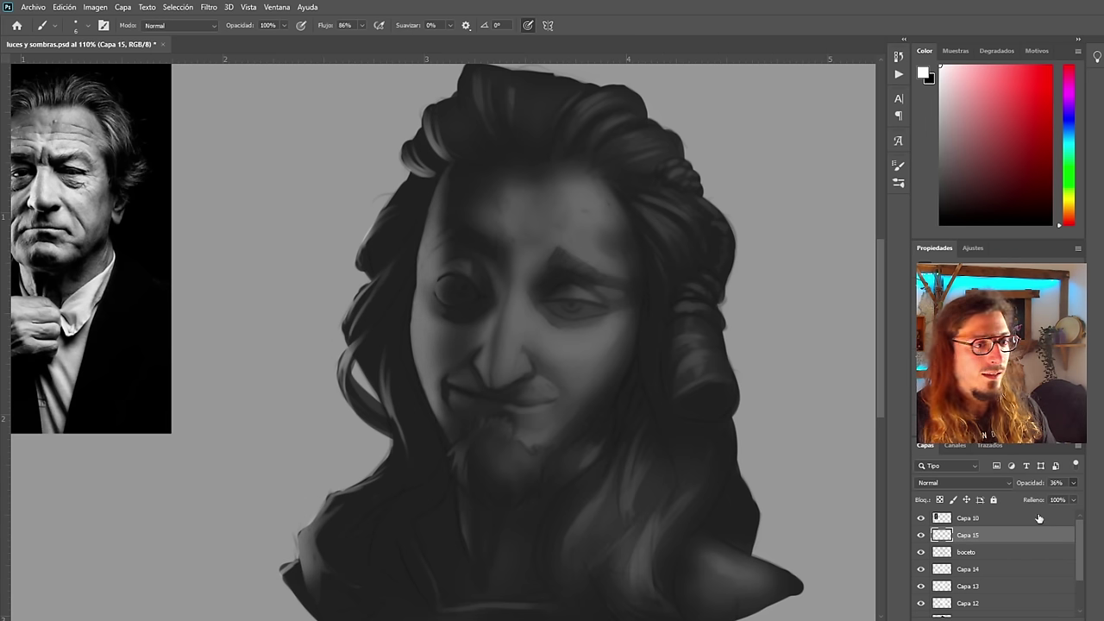
key("ctrl+shift+alt+n")
Examine the whole portrait and its dark side against the reference photo before adding brighter light
scroll(463, 389, "down", 4)
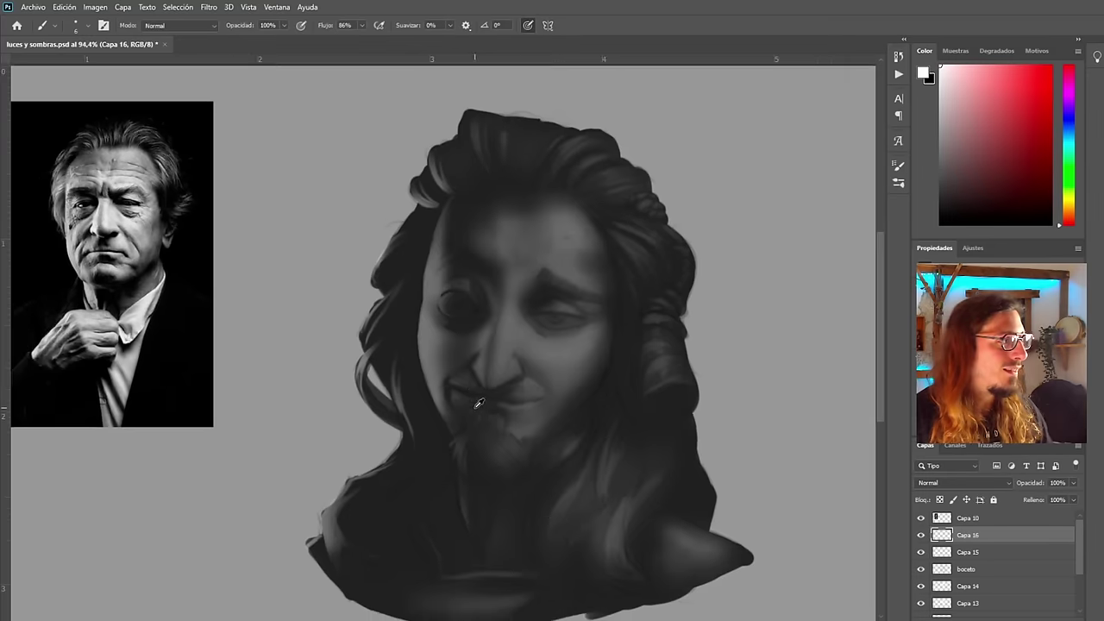
scroll(239, 269, "up", 4)
scroll(156, 361, "up", 1)
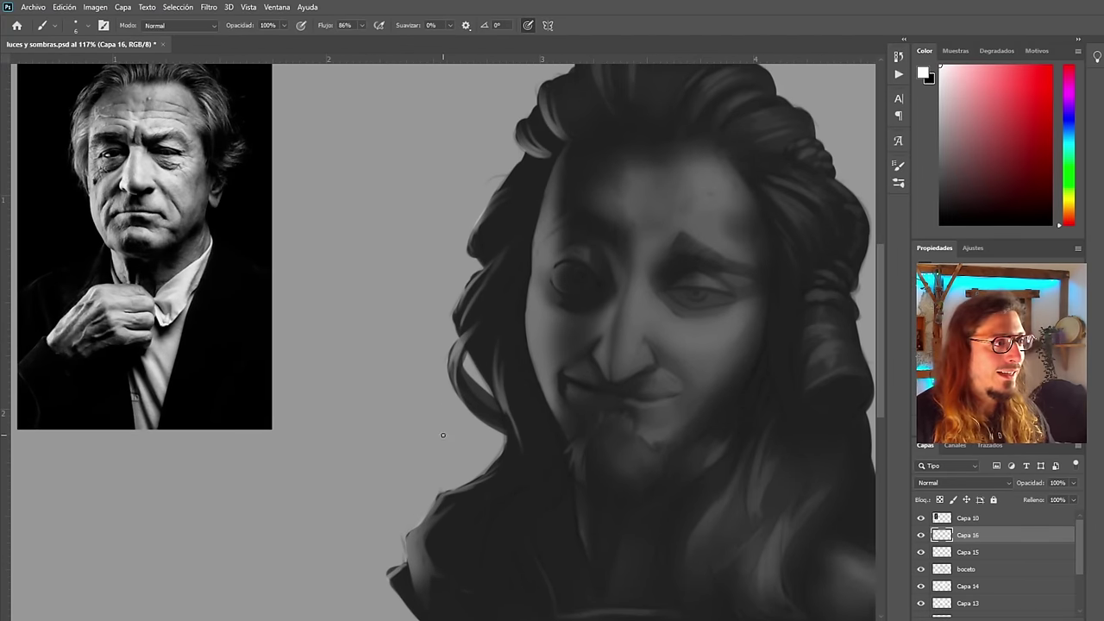
scroll(444, 423, "down", 1)
scroll(442, 436, "up", 1)
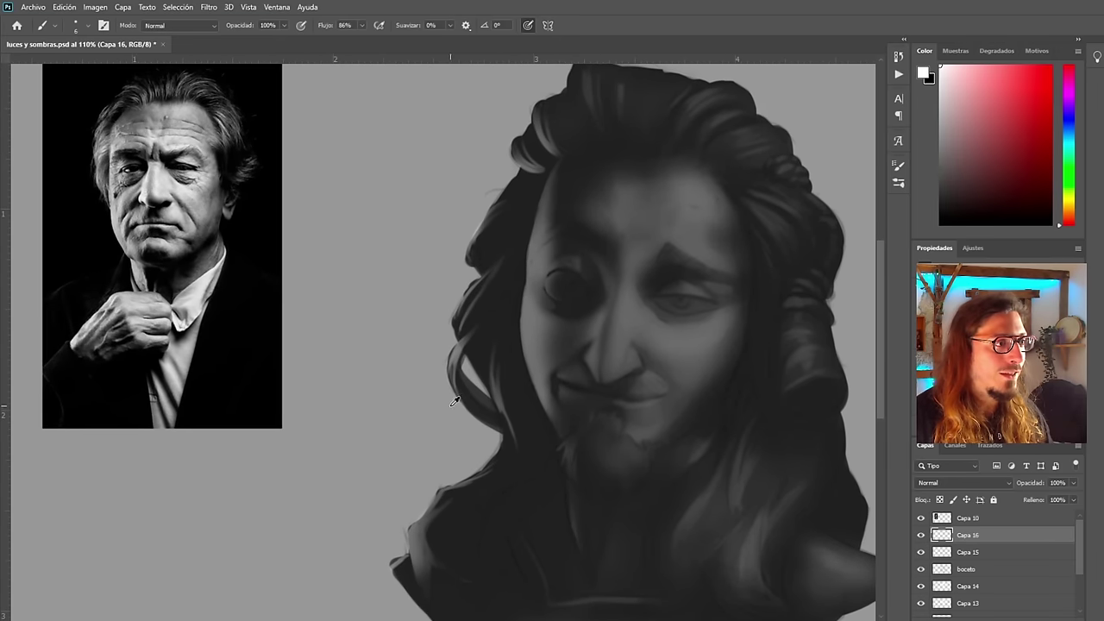
scroll(447, 460, "up", 1)
scroll(447, 460, "down", 2)
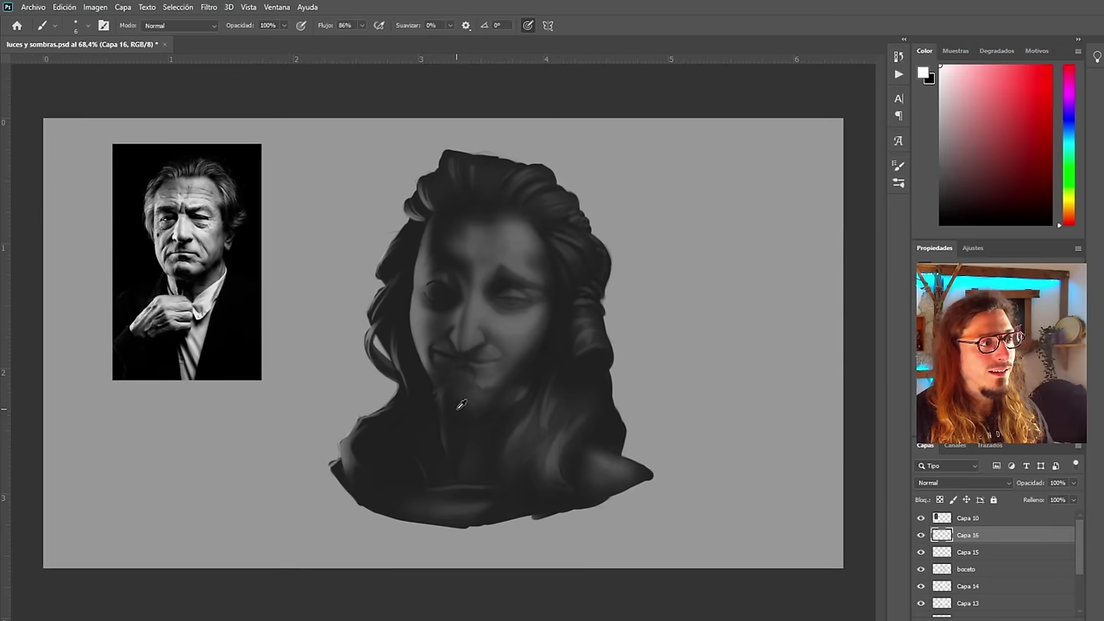
scroll(431, 427, "up", 2)
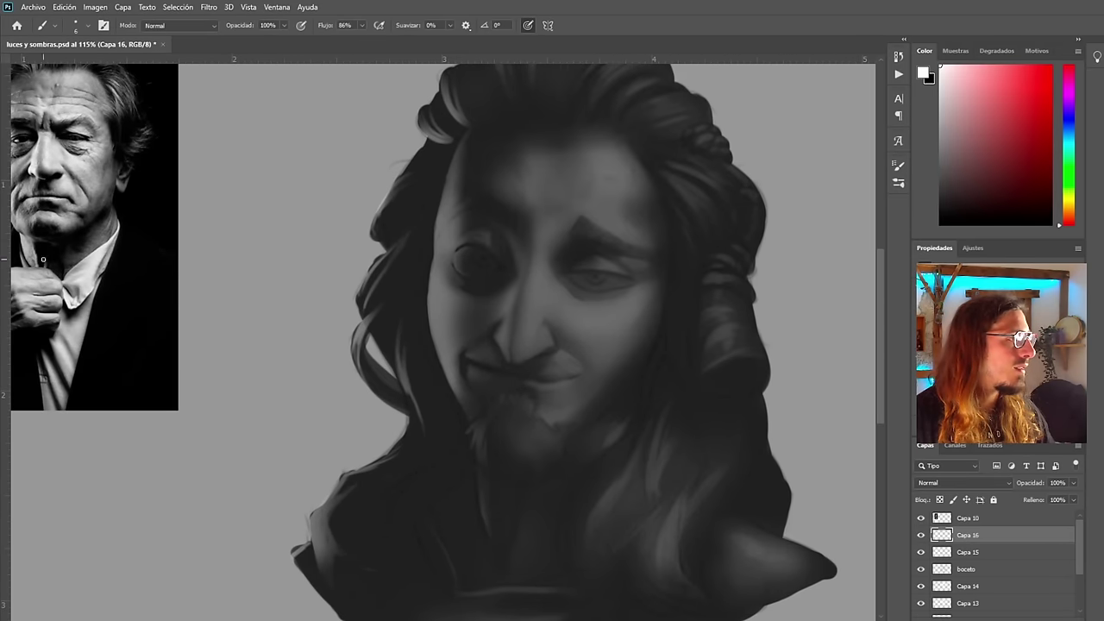
scroll(43, 259, "down", 2)
scroll(335, 301, "up", 3)
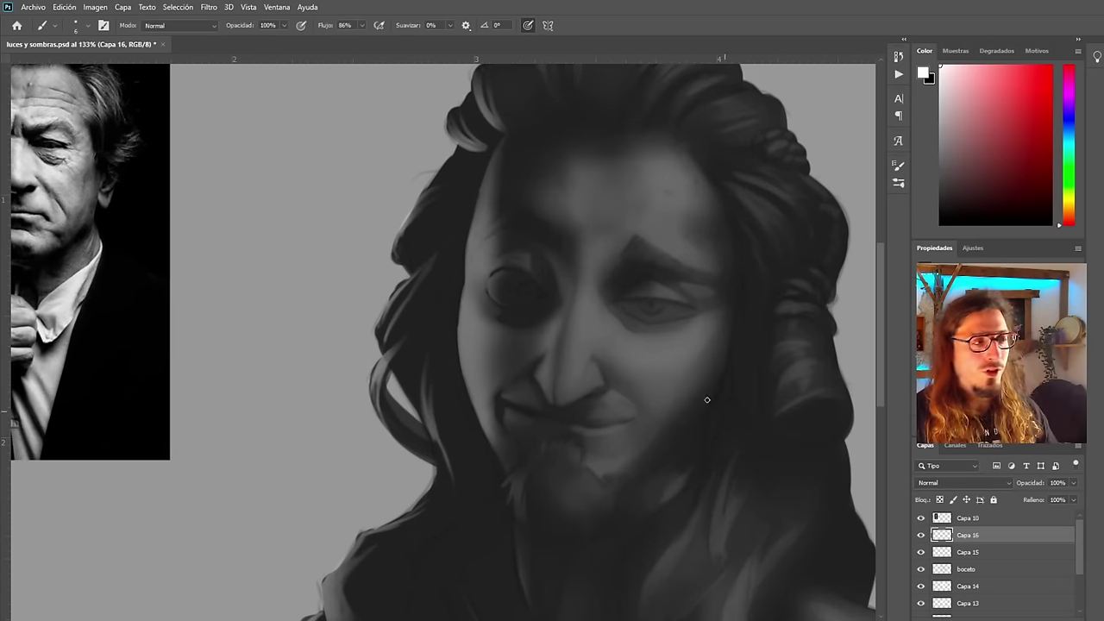
Set the new layer's opacity to 42% using a white test stroke on the dark-side cheek, and remove the stroke
left_click_drag(469, 301, 494, 380)
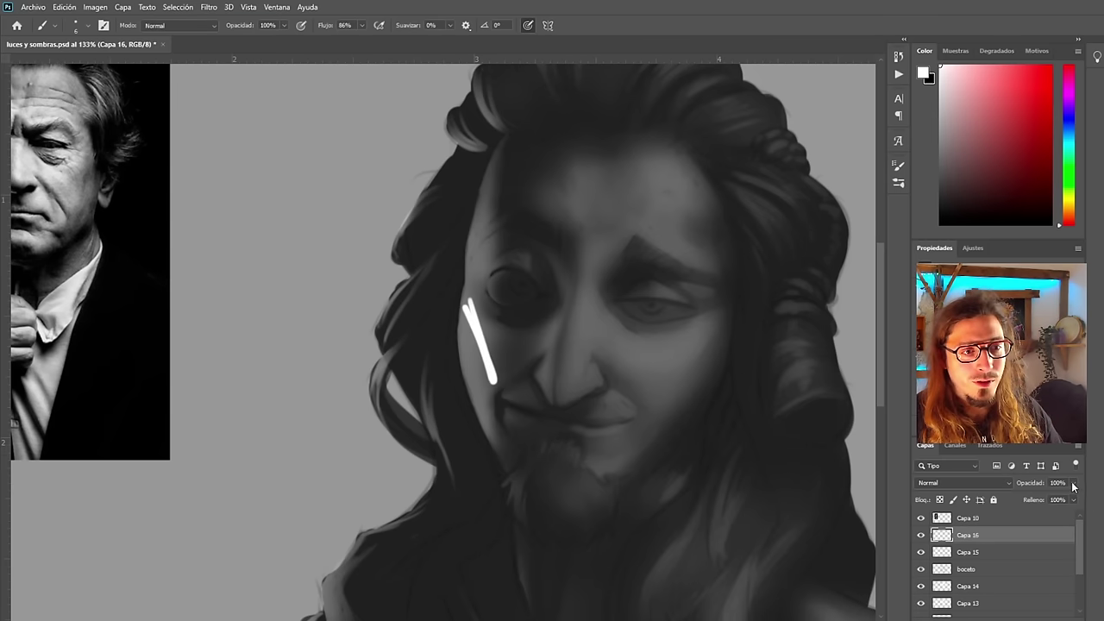
mouse_move(1073, 482)
left_mouse_down()
mouse_move(1060, 500)
mouse_move(1037, 497)
mouse_move(1053, 500)
left_mouse_up()
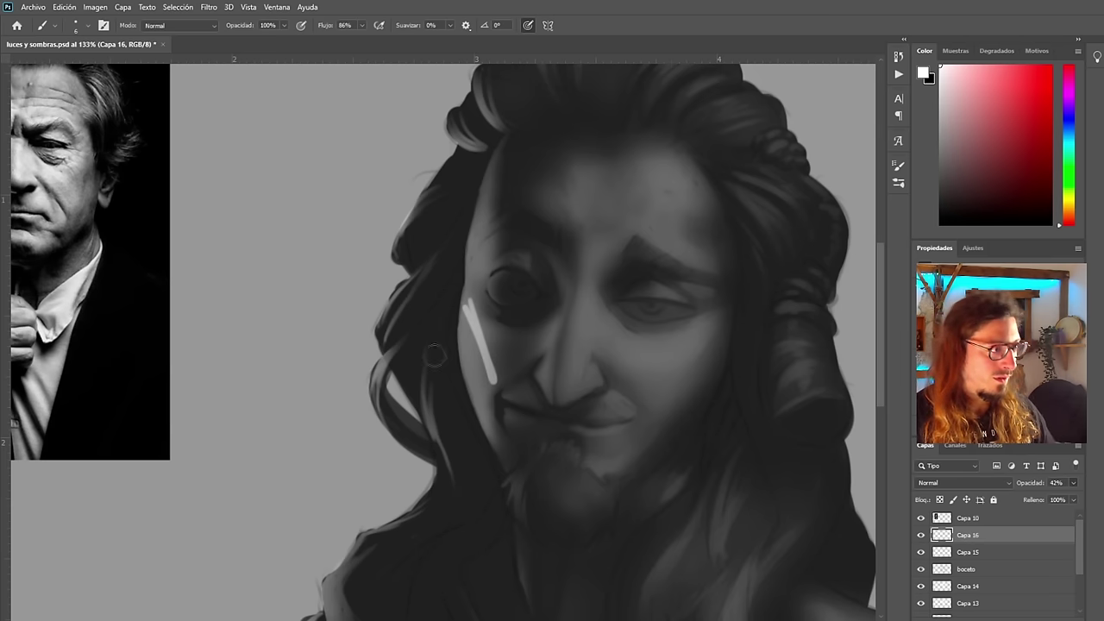
left_click_drag(471, 308, 493, 381)
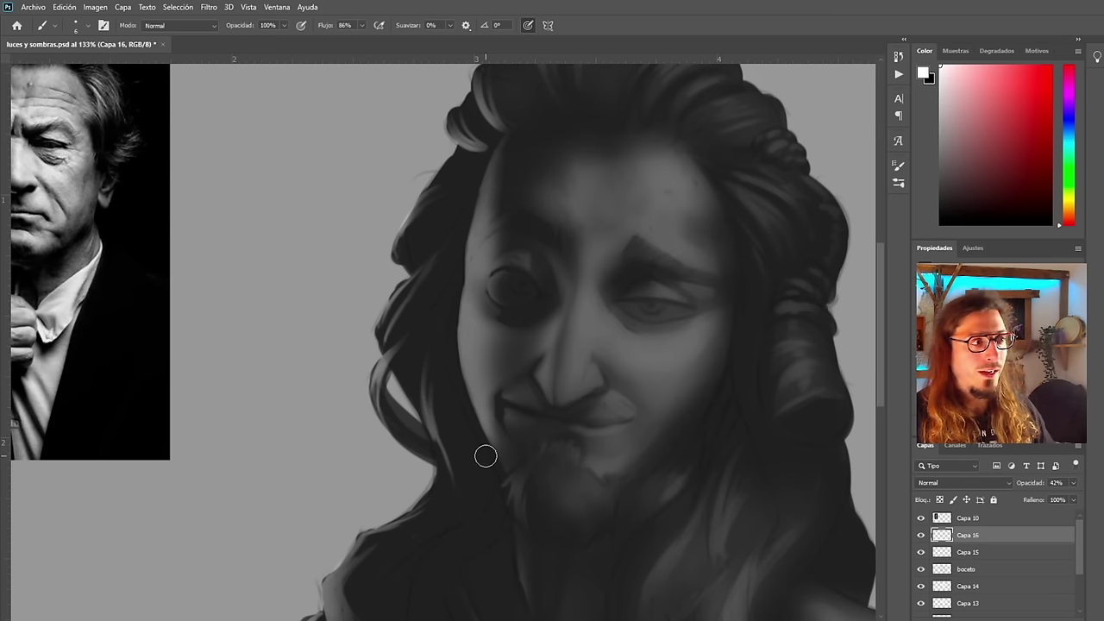
left_click_drag(397, 300, 363, 311)
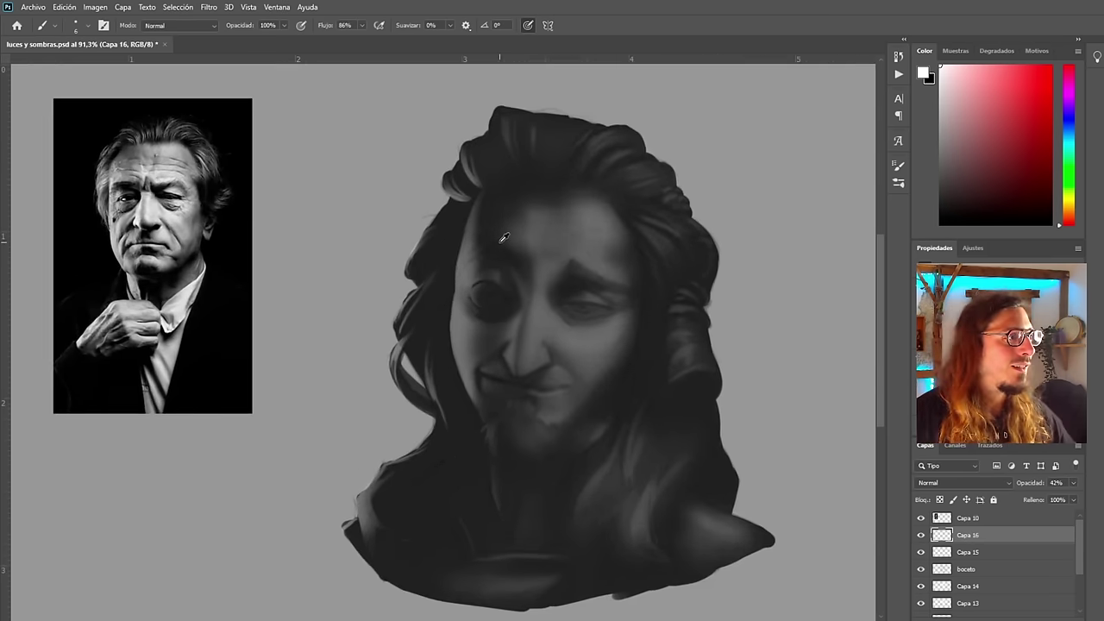
Paint a hard white strip of light along the dark-side edge of the forehead and cheek, and mirror the canvas
left_click_drag(483, 238, 557, 239)
left_click_drag(485, 189, 460, 293)
left_click_drag(475, 246, 455, 302)
mouse_move(495, 165)
left_mouse_down()
mouse_move(454, 309)
mouse_move(443, 448)
left_mouse_up()
mouse_move(444, 397)
left_mouse_down()
mouse_move(466, 511)
mouse_move(463, 315)
mouse_move(457, 389)
left_mouse_up()
key("bracketright")
key("ctrl+shift+h")
scroll(409, 367, "down", 2)
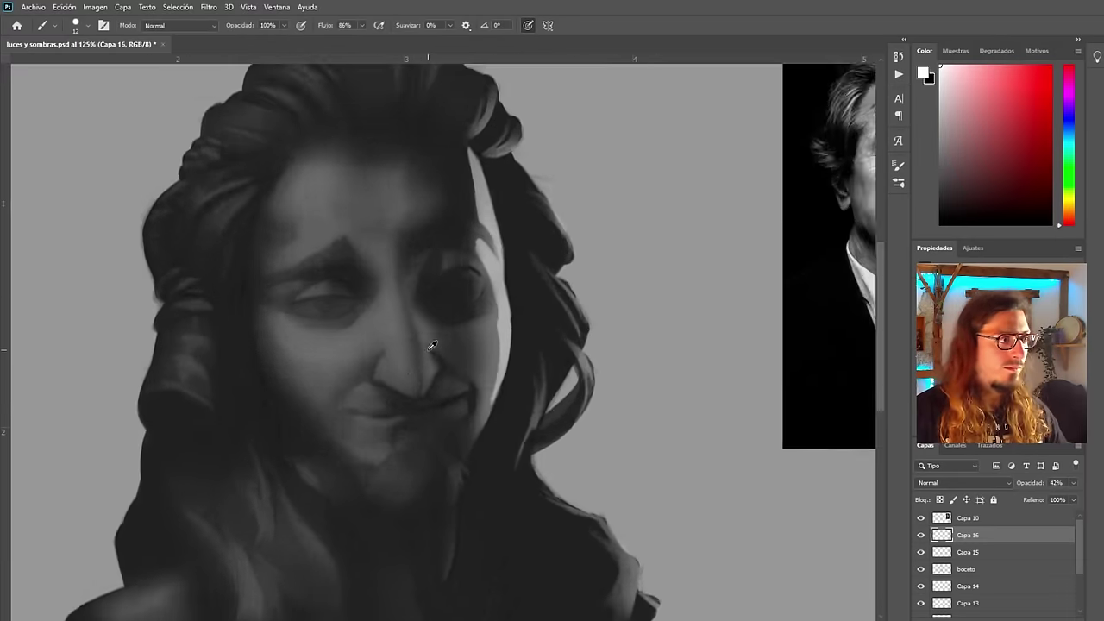
Paint a sharp patch of light along the dark side of the nose with a smaller brush
scroll(409, 368, "up", 1)
key("bracketleft")
key("bracketleft")
mouse_move(414, 309)
left_mouse_down()
mouse_move(432, 369)
mouse_move(420, 384)
left_mouse_up()
mouse_move(452, 329)
left_mouse_down()
mouse_move(408, 295)
mouse_move(423, 337)
left_mouse_up()
key("ctrl+shift+h")
Paint white light on the dark-side eyeball, eyelids and outer eye socket, checking with the canvas flipped
scroll(405, 371, "down", 5)
scroll(386, 356, "up", 7)
mouse_move(476, 243)
left_mouse_down()
mouse_move(465, 275)
mouse_move(487, 301)
left_mouse_up()
key("ctrl+shift+h")
scroll(492, 300, "down", 4)
scroll(495, 303, "up", 6)
left_click_drag(523, 344, 493, 390)
mouse_move(535, 367)
left_mouse_down()
mouse_move(521, 403)
mouse_move(524, 235)
mouse_move(478, 204)
mouse_move(488, 232)
mouse_move(478, 209)
mouse_move(527, 259)
left_mouse_up()
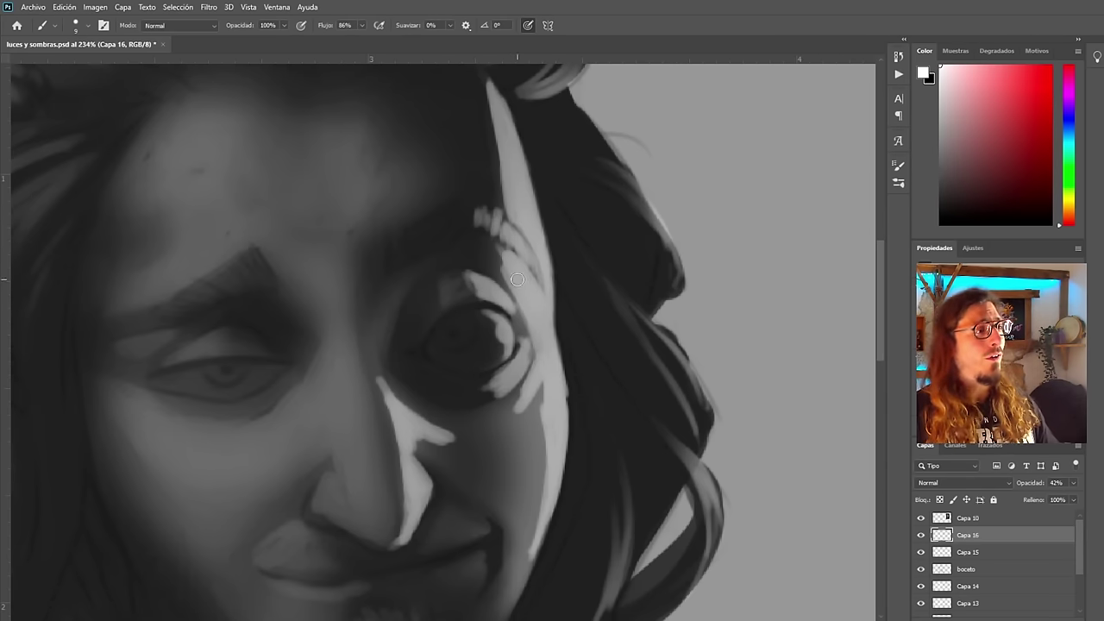
Add thin light strokes to the dark-side hair locks beside the cheek, undoing one misplaced stroke
scroll(518, 280, "down", 6)
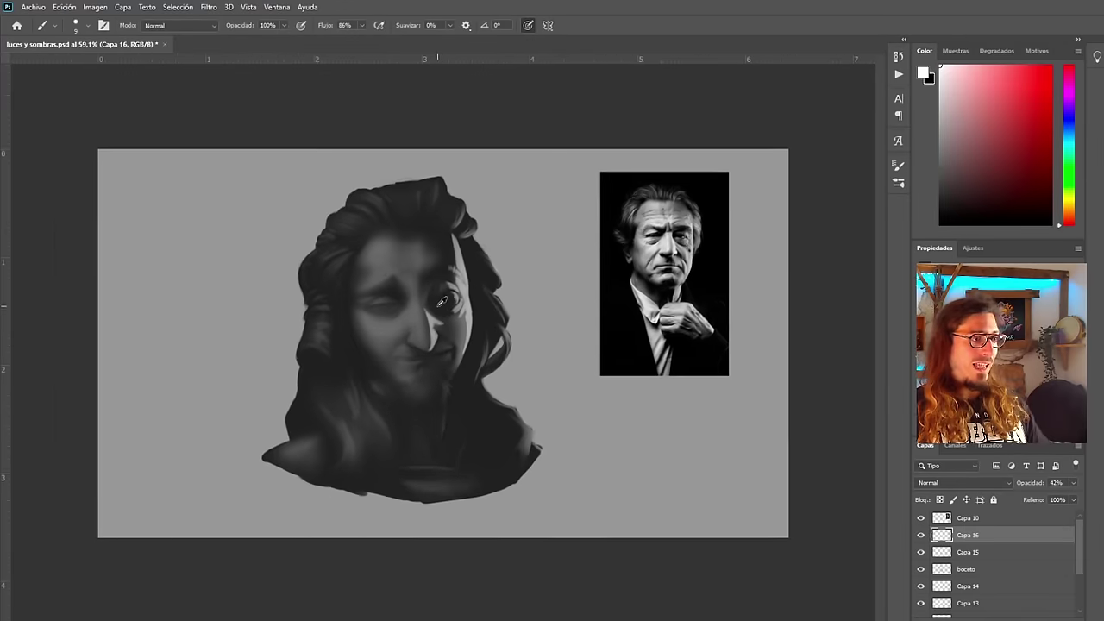
scroll(441, 300, "up", 5)
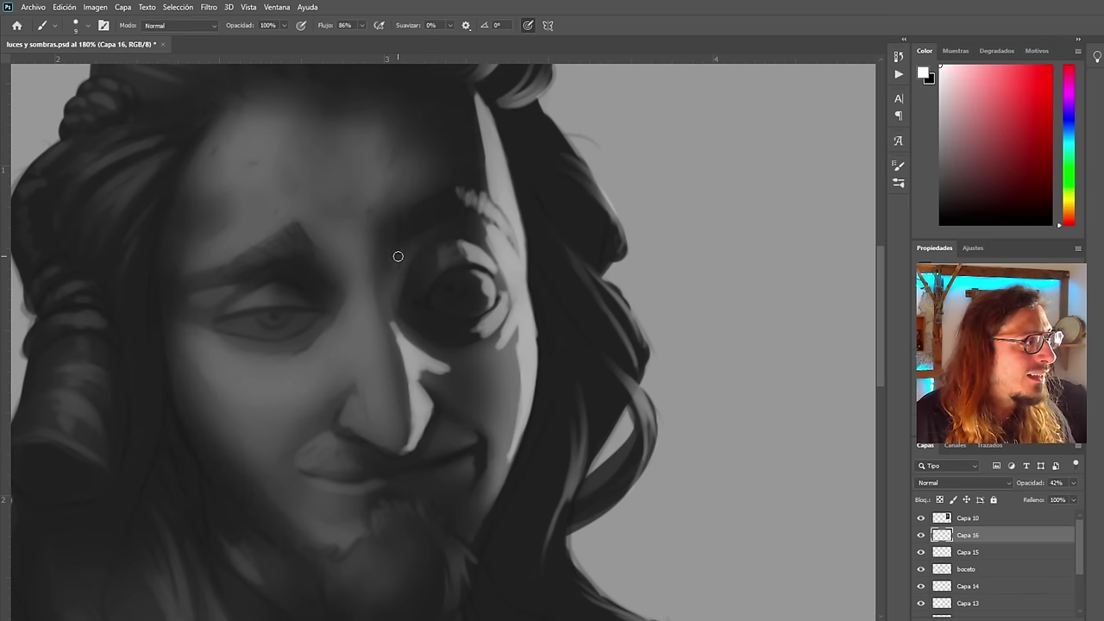
scroll(389, 257, "down", 4)
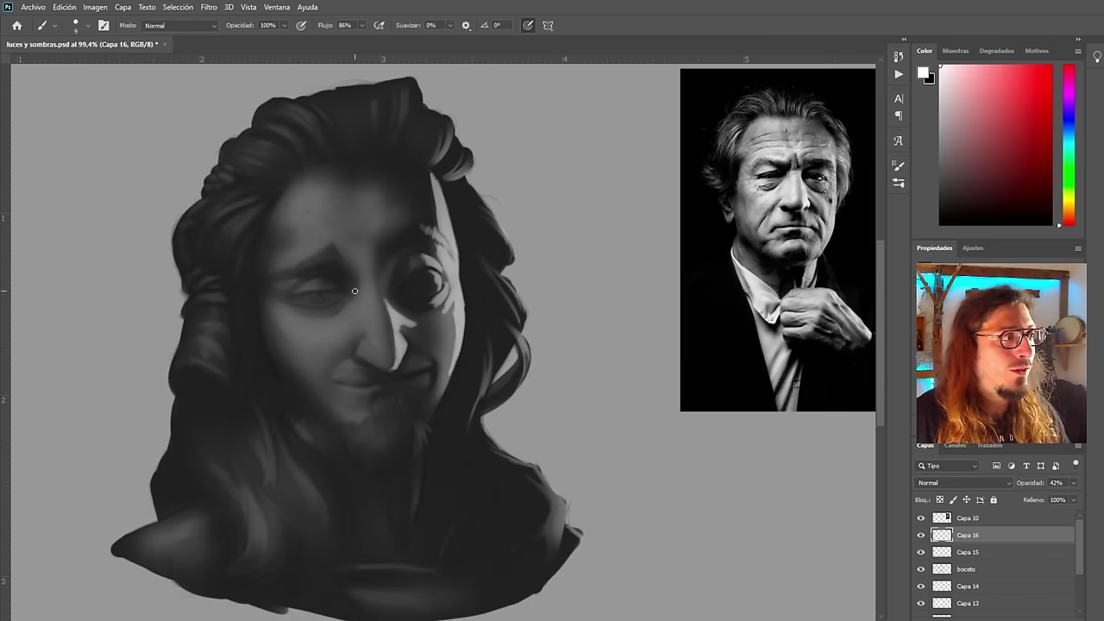
scroll(434, 261, "up", 2)
scroll(434, 261, "up", 3)
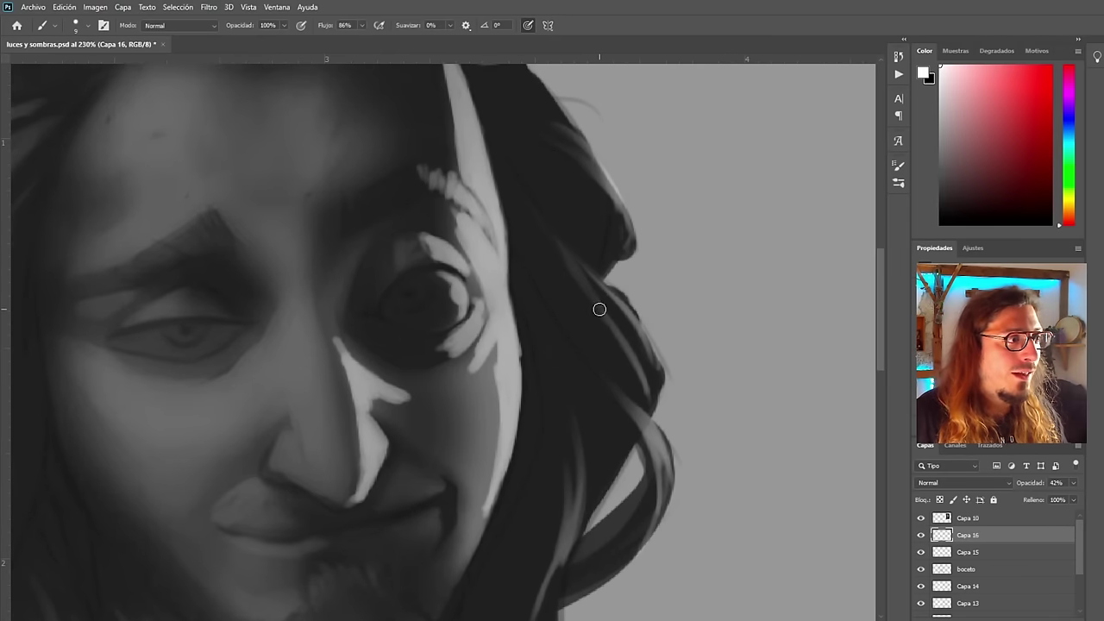
left_click_drag(570, 263, 643, 366)
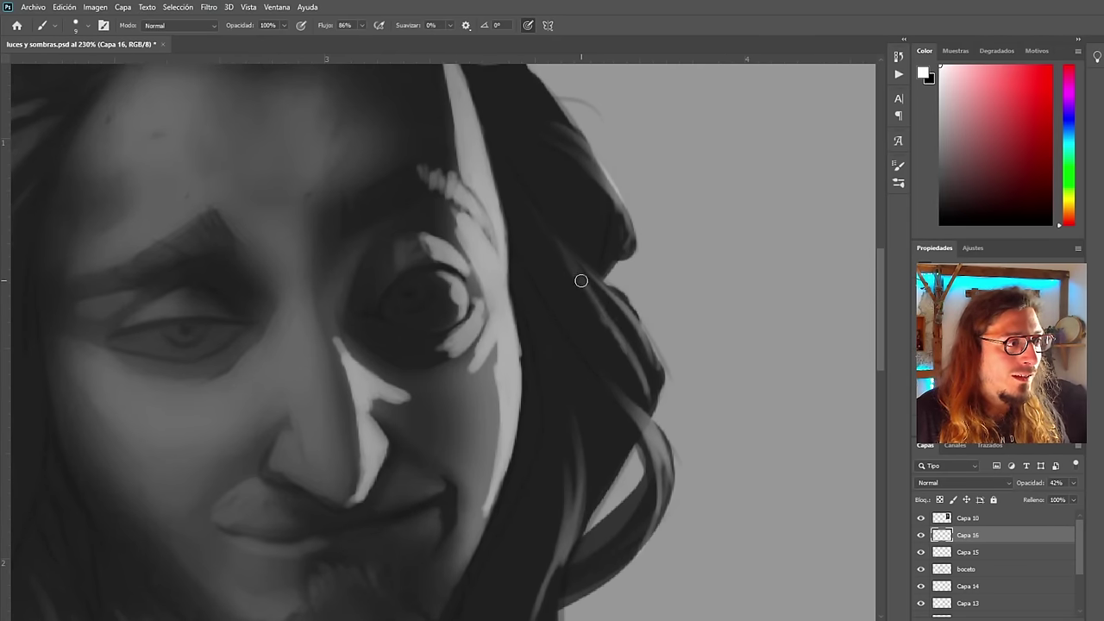
mouse_move(582, 280)
left_mouse_down()
mouse_move(641, 371)
mouse_move(559, 258)
mouse_move(641, 372)
left_mouse_up()
key("ctrl+z")
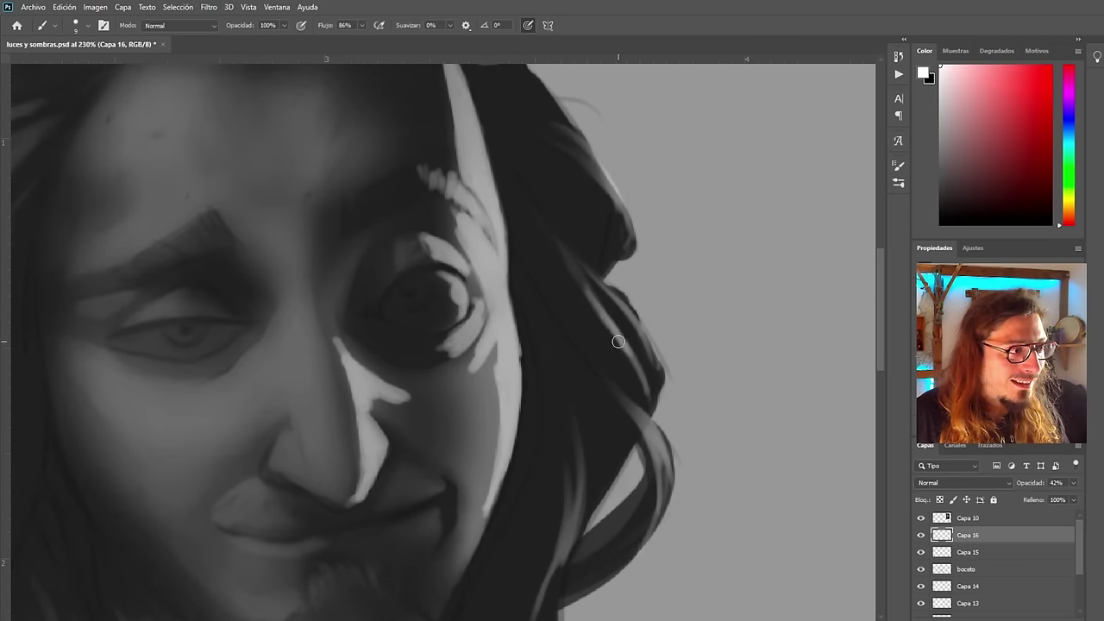
left_click_drag(589, 294, 649, 391)
mouse_move(618, 297)
left_mouse_down()
mouse_move(655, 365)
mouse_move(567, 256)
mouse_move(643, 334)
mouse_move(607, 297)
mouse_move(627, 316)
left_mouse_up()
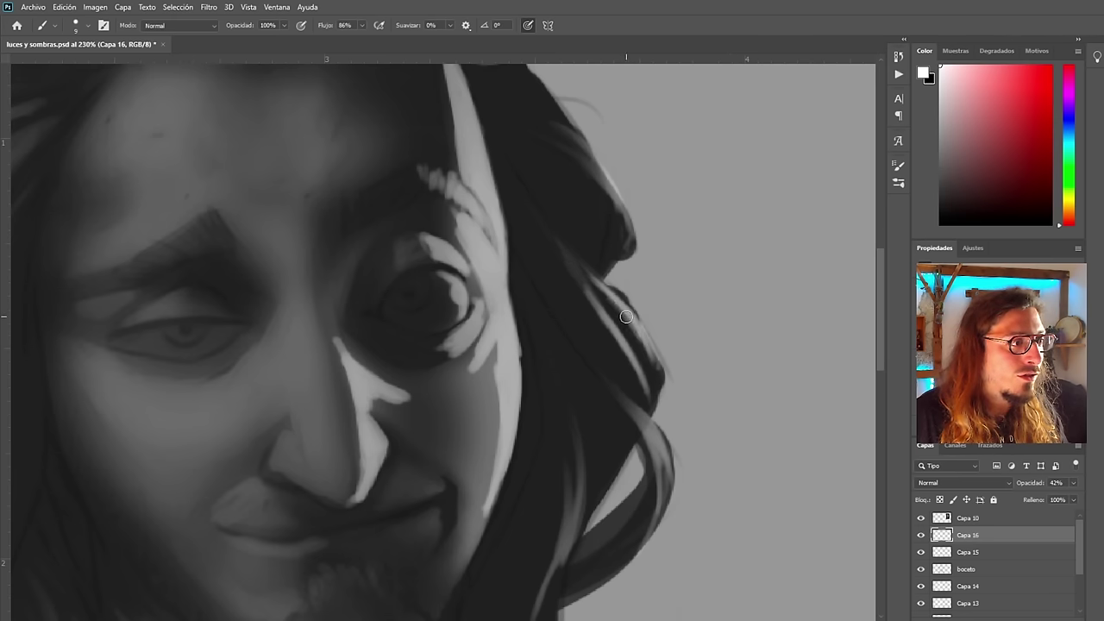
scroll(427, 294, "down", 12)
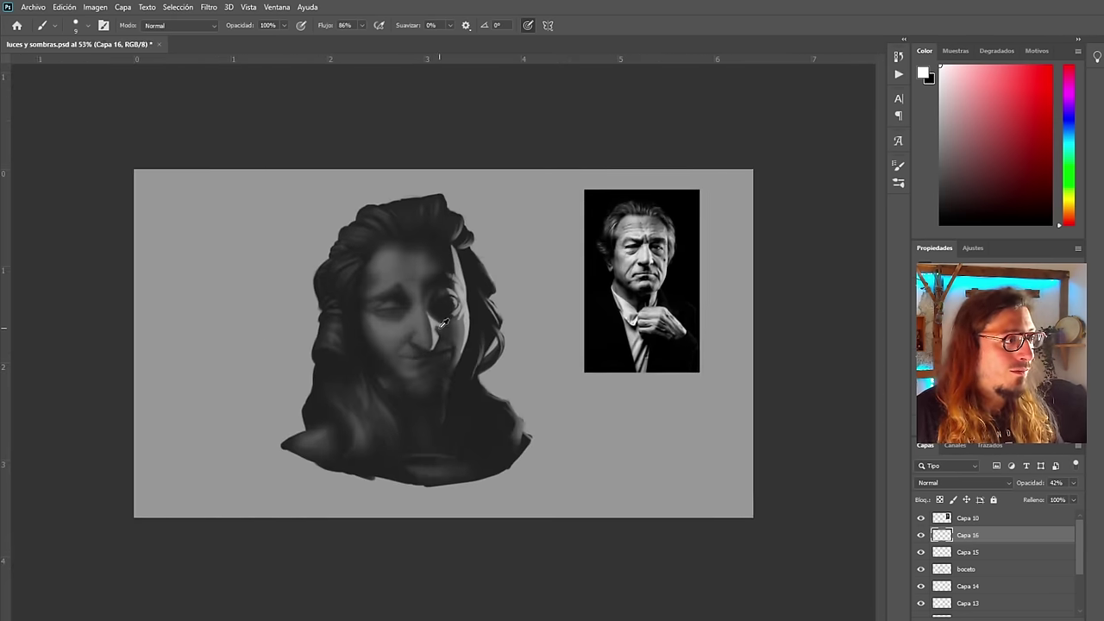
scroll(441, 331, "up", 6)
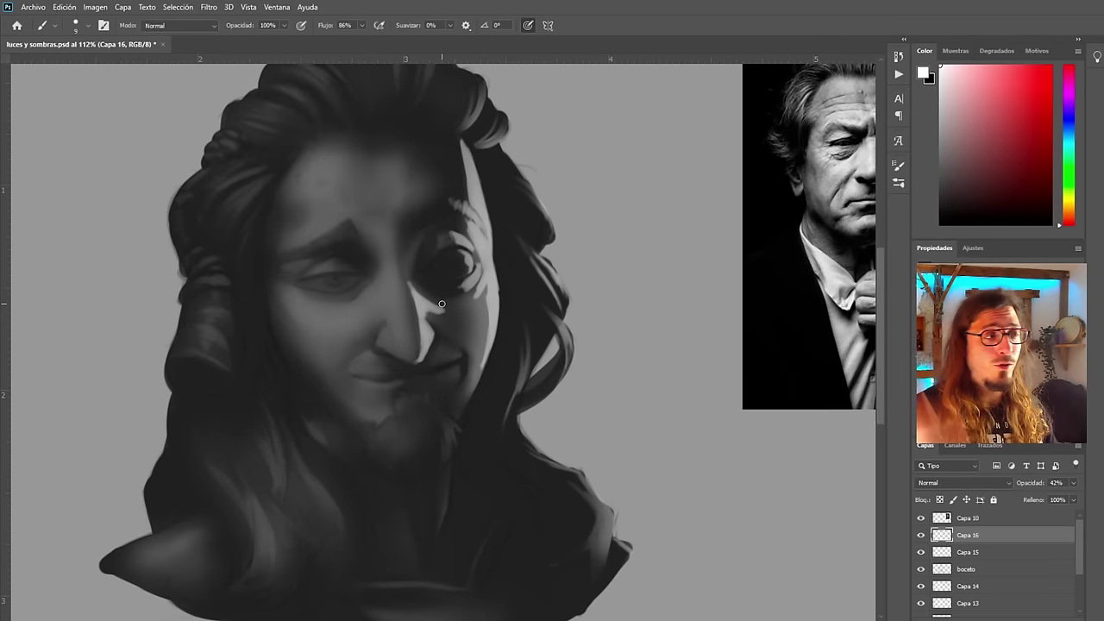
Soften the inner edges of the cheek and nose light with the eraser, flipping the canvas to check
key("ctrl+shift+h")
scroll(486, 315, "down", 4)
scroll(345, 320, "up", 3)
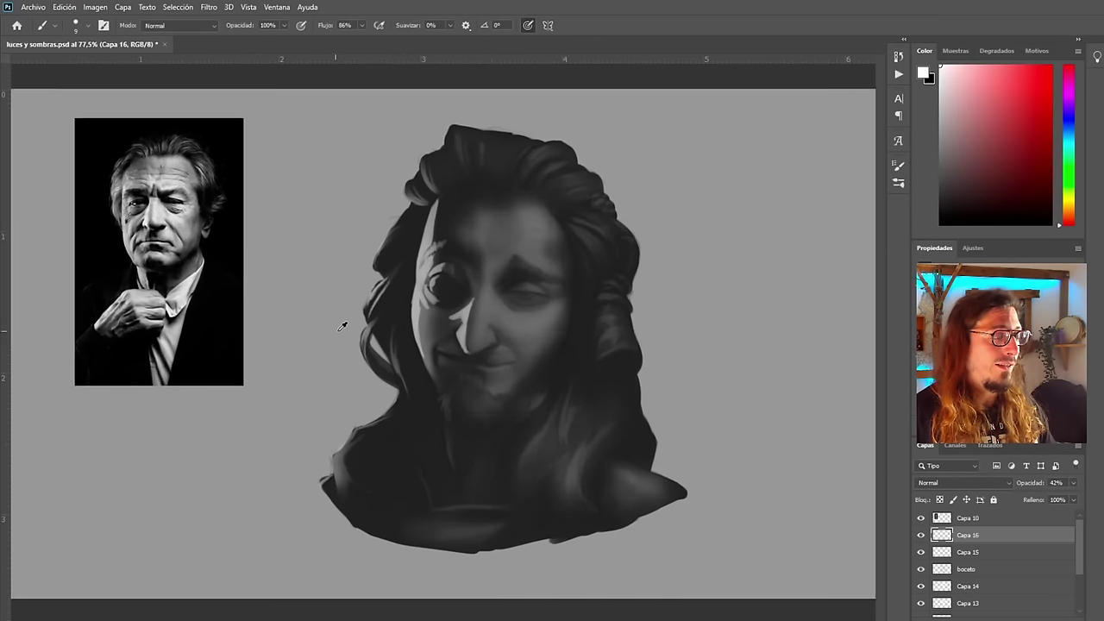
scroll(378, 306, "up", 2)
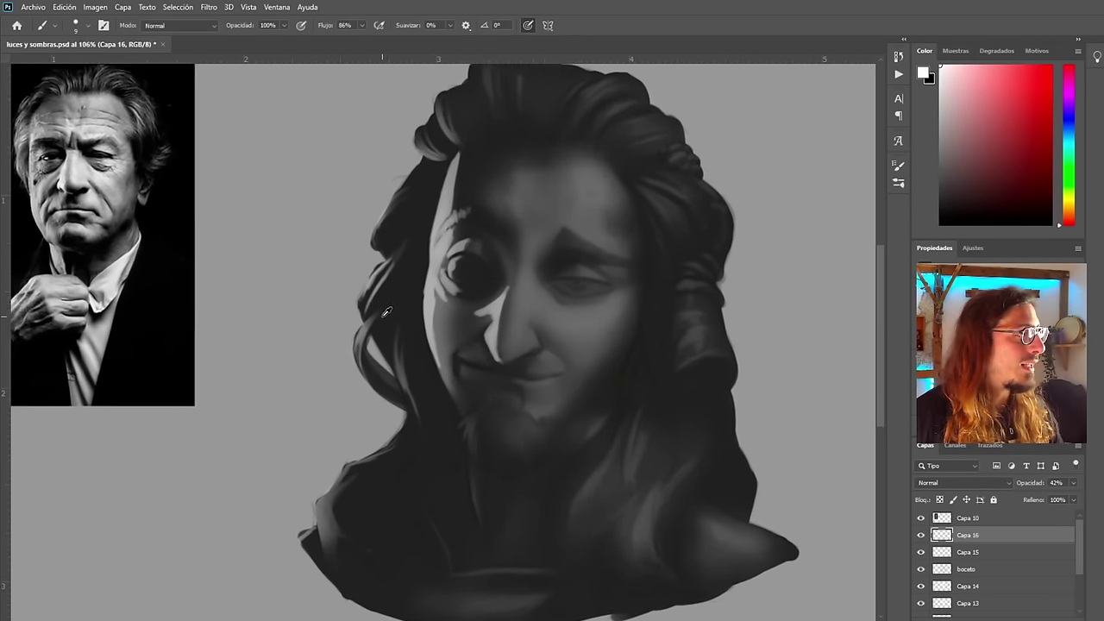
scroll(258, 328, "down", 1)
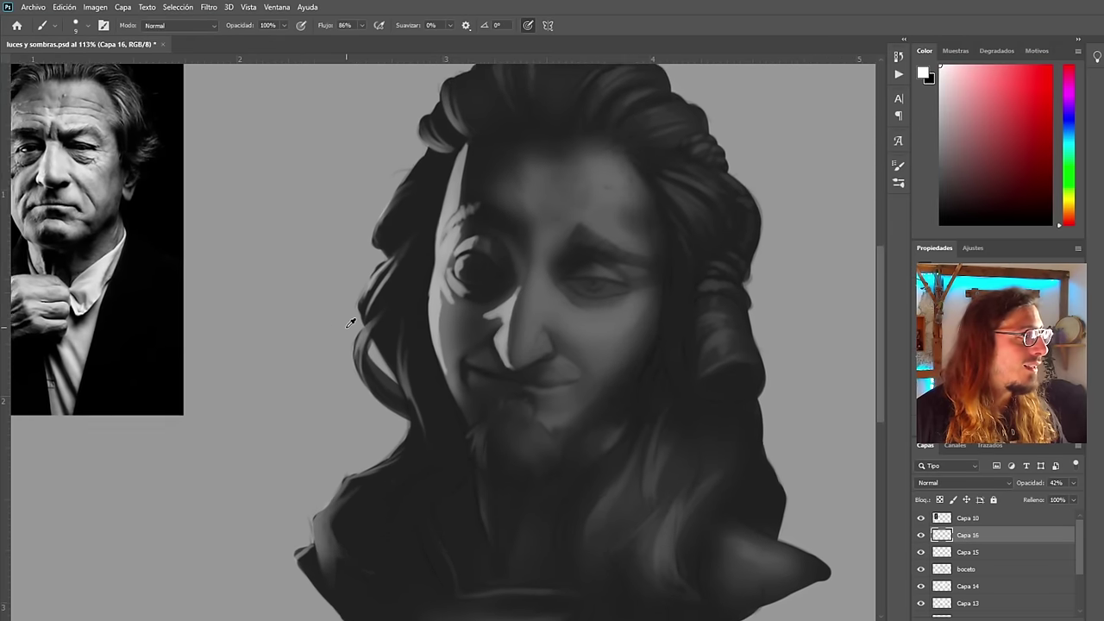
scroll(371, 325, "up", 2)
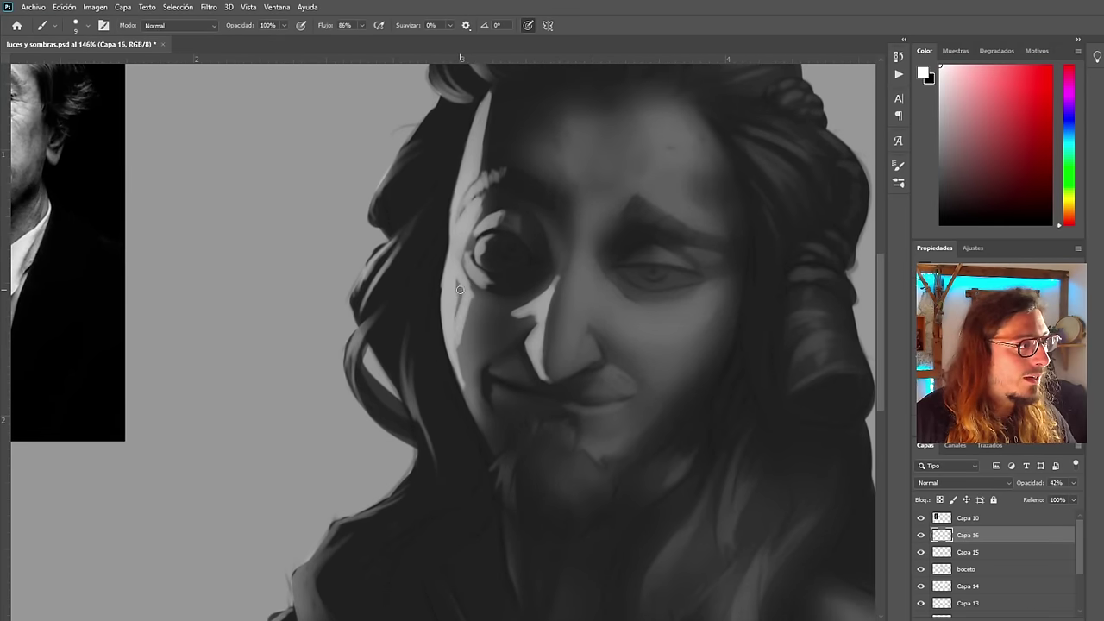
scroll(459, 377, "up", 1)
key("e")
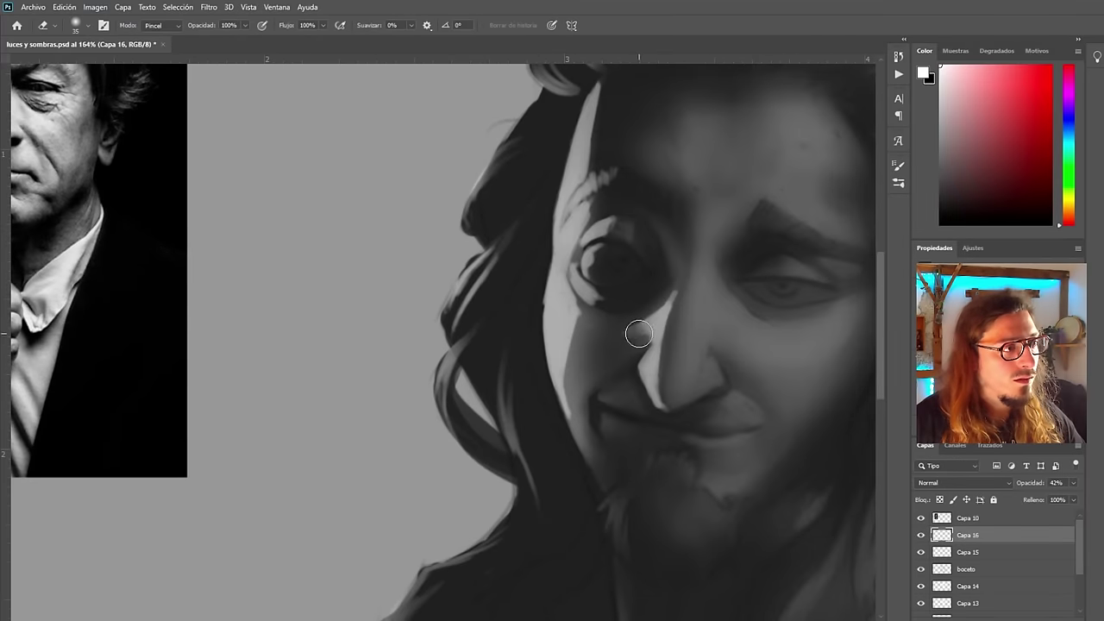
key("ctrl+shift+h")
scroll(424, 304, "down", 2)
scroll(424, 304, "down", 3)
scroll(465, 319, "up", 4)
key("b")
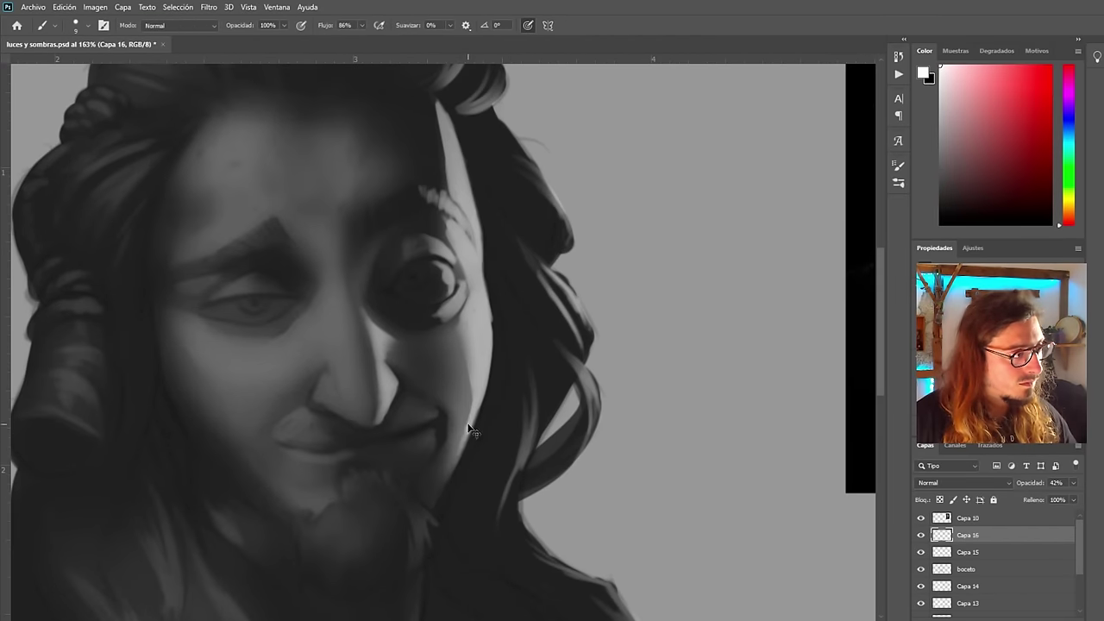
Paint white light along the dark-side jaw and a patch below the mouth corner, undoing a stray stroke beside the nose
left_click_drag(472, 429, 438, 496)
left_click_drag(429, 444, 421, 440)
scroll(421, 440, "down", 5)
scroll(407, 321, "up", 5)
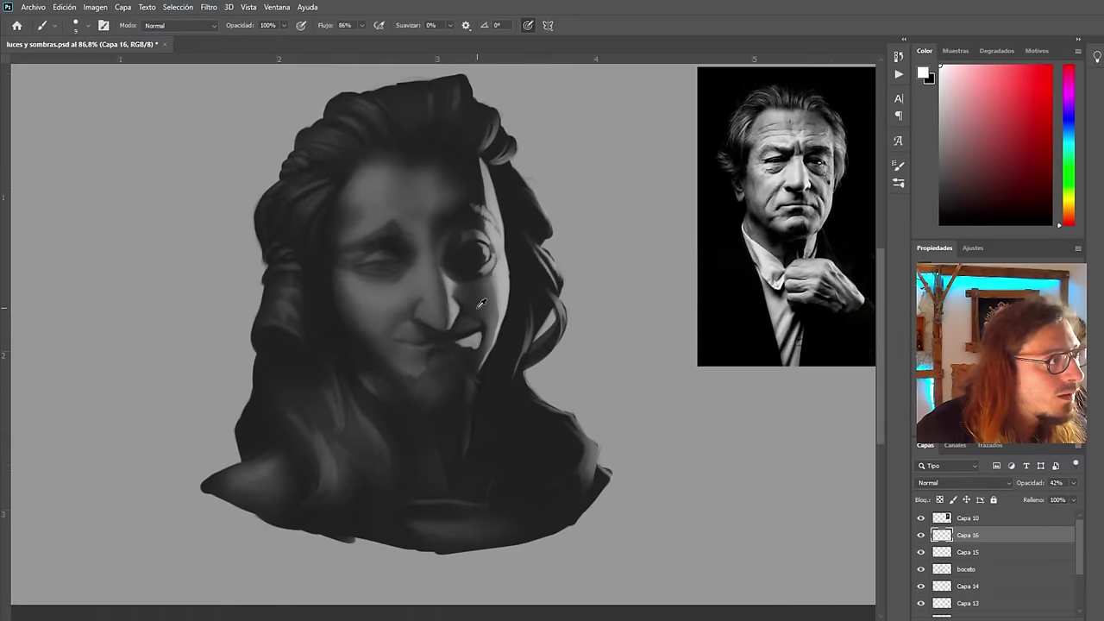
scroll(407, 321, "down", 3)
scroll(407, 321, "up", 4)
left_click_drag(448, 318, 446, 283)
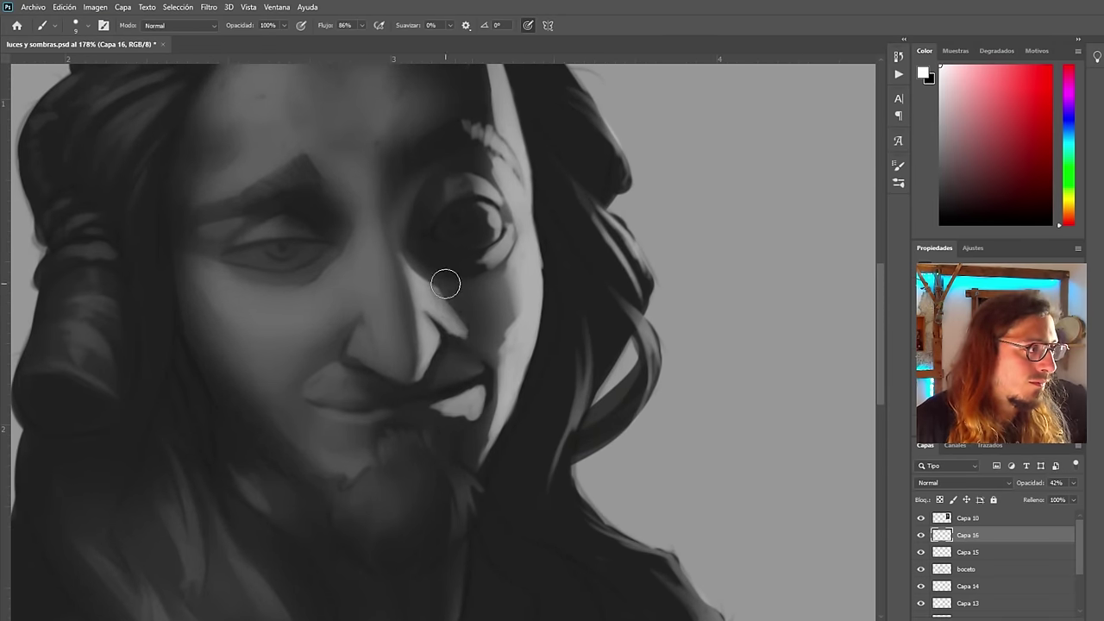
key("ctrl+z")
Paint light around the inner side of the dark-side eye socket toward the nose and flip the canvas
scroll(447, 271, "down", 1)
mouse_move(459, 233)
left_mouse_down()
mouse_move(445, 293)
mouse_move(475, 309)
left_mouse_up()
left_click_drag(450, 276, 492, 323)
scroll(469, 307, "down", 4)
key("ctrl+shift+h")
scroll(449, 293, "up", 4)
scroll(431, 317, "down", 4)
scroll(432, 317, "up", 5)
Refine the light around the inner side of the dark-side eye socket with the eraser, flipping the canvas to check
key("e")
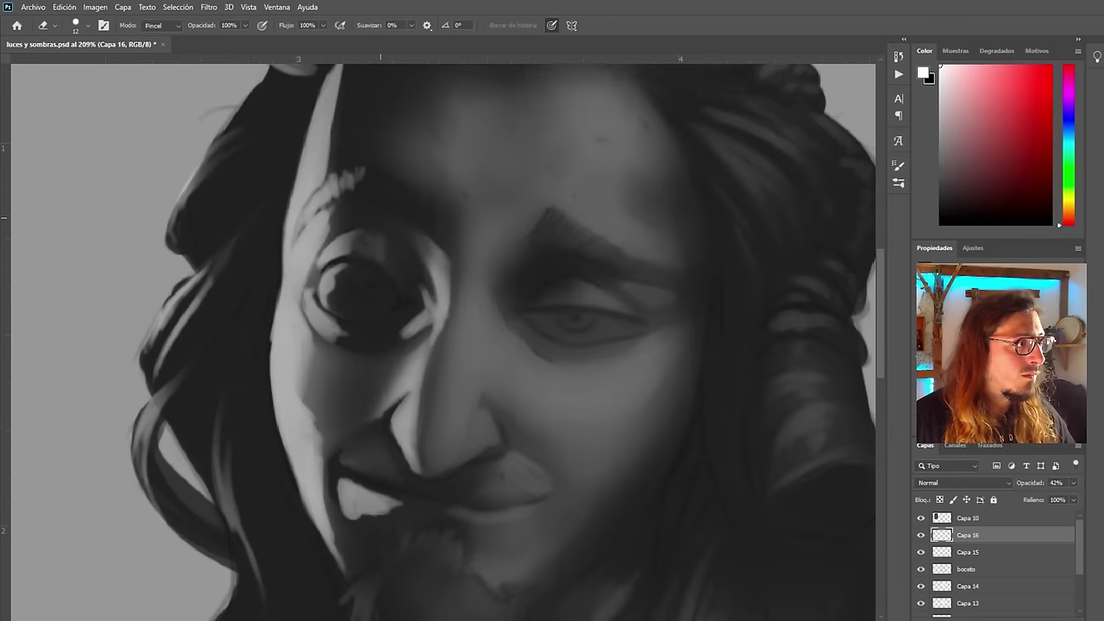
scroll(402, 243, "down", 5)
key("ctrl+shift+h")
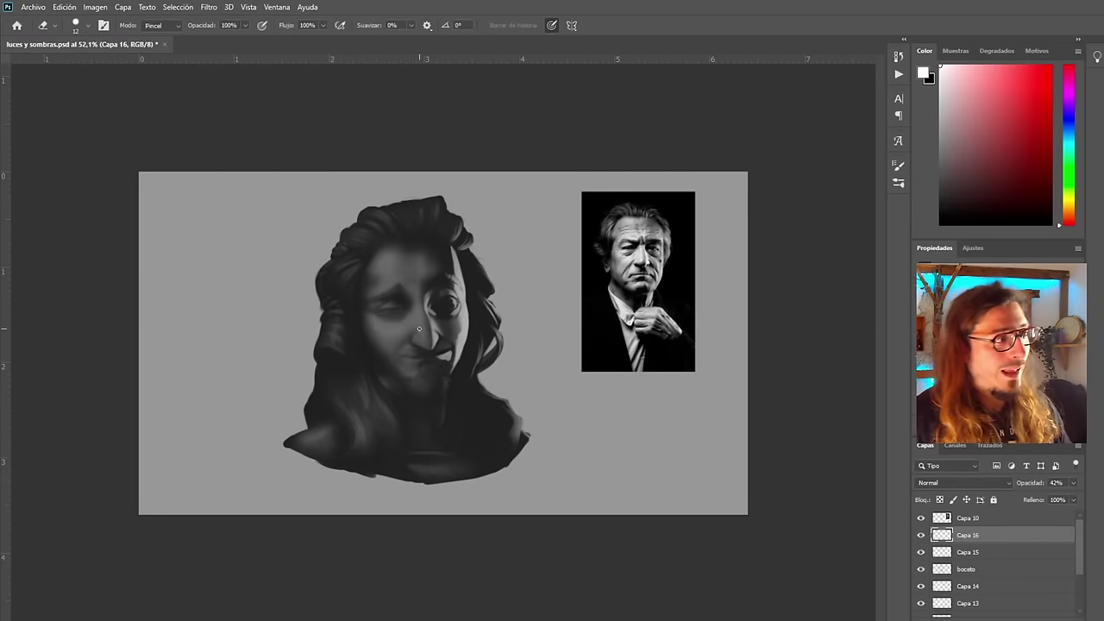
scroll(413, 346, "up", 6)
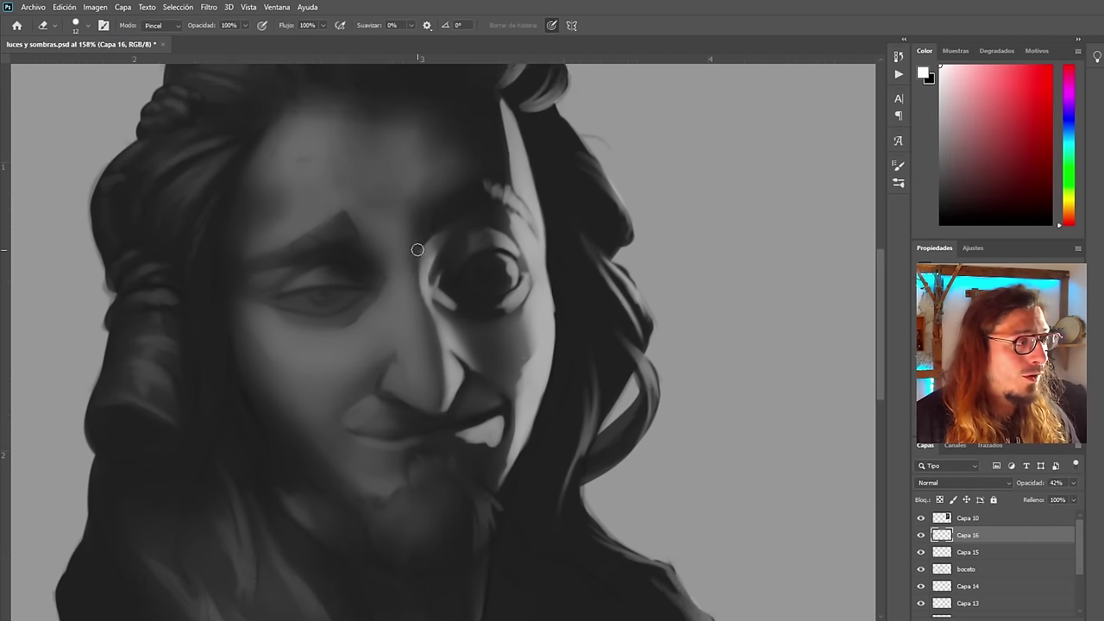
scroll(414, 263, "down", 2)
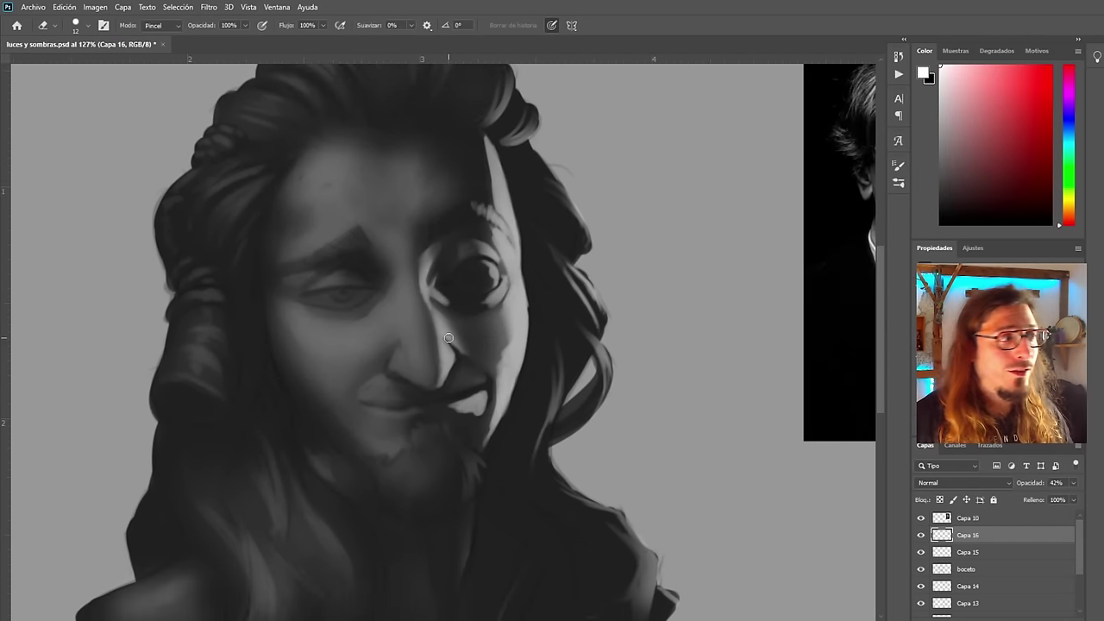
scroll(448, 338, "up", 3)
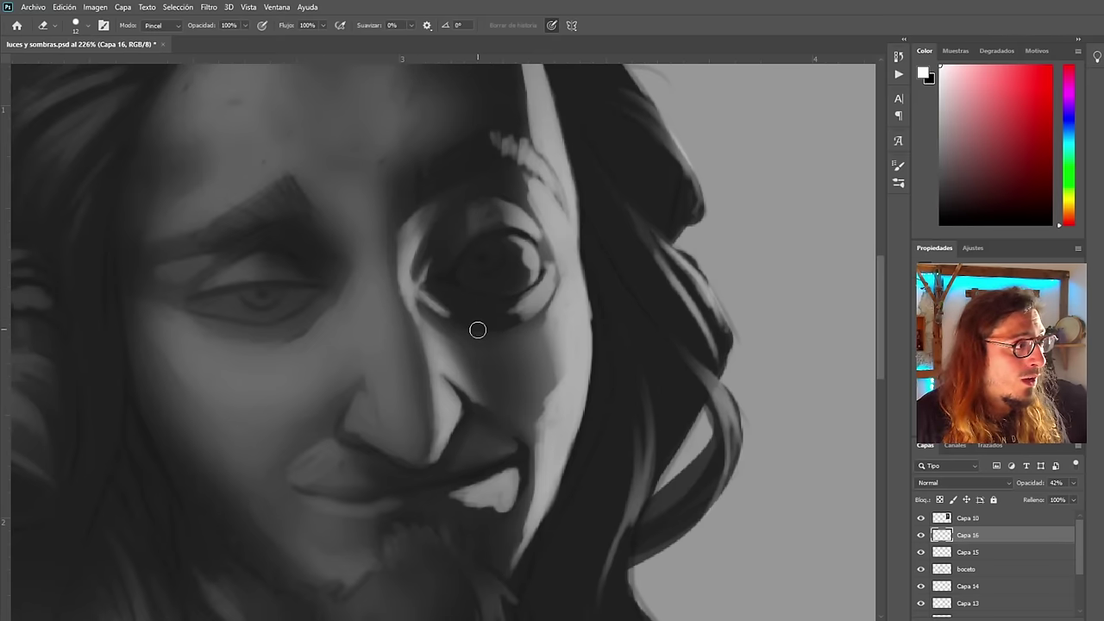
scroll(402, 311, "down", 6)
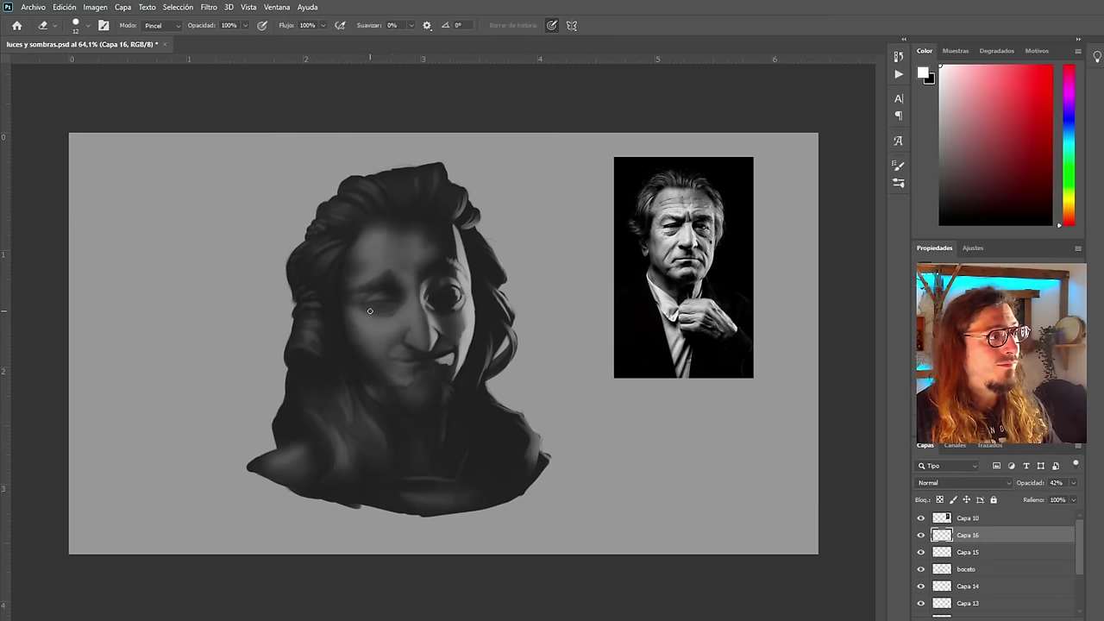
Inspect the dark-side face light on the mirrored canvas, both up close and across the whole portrait
key("ctrl+shift+h")
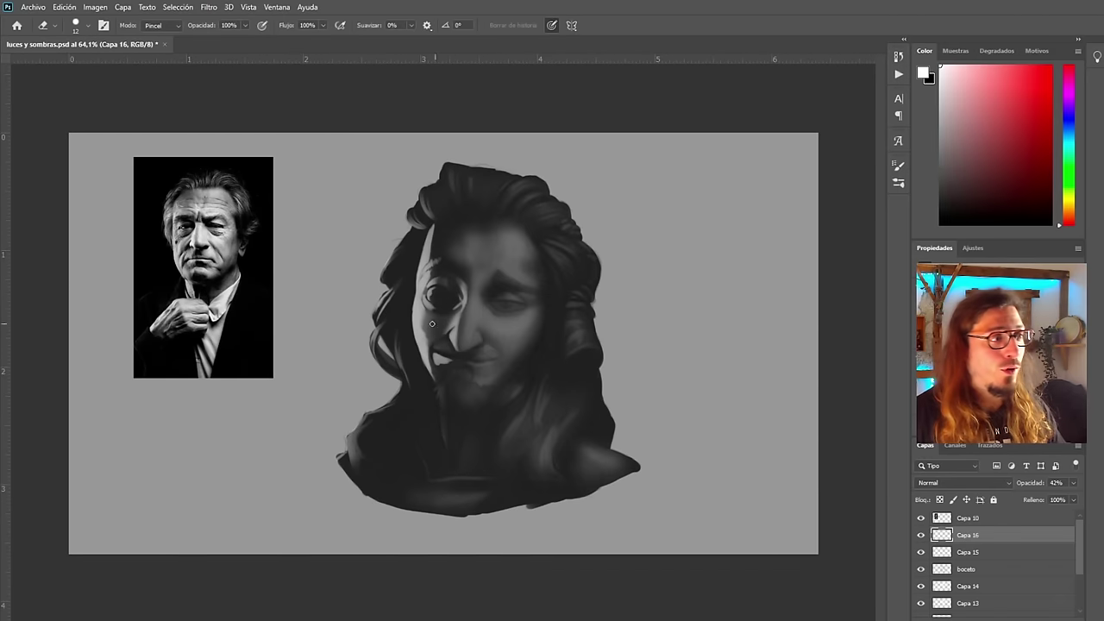
scroll(433, 323, "up", 5)
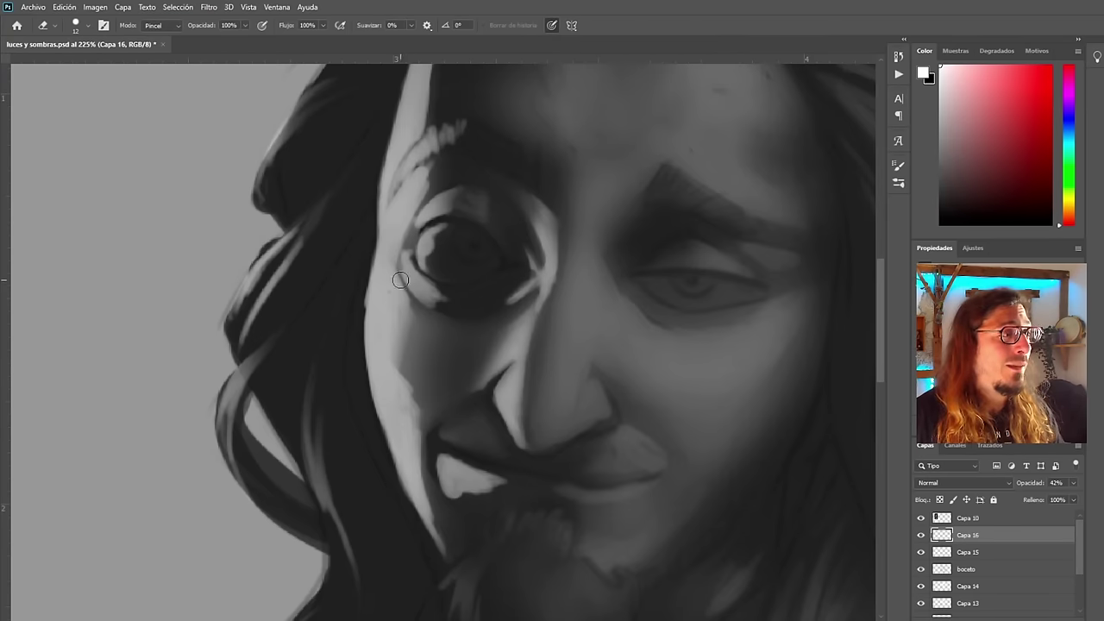
scroll(455, 273, "up", 2)
scroll(458, 263, "down", 4)
scroll(523, 309, "up", 3)
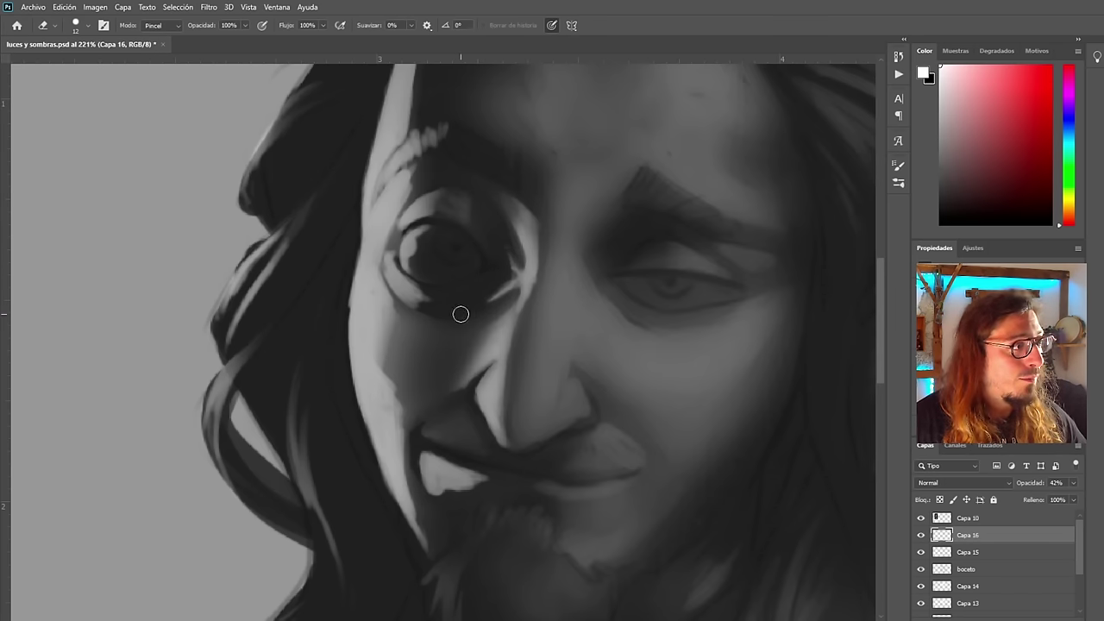
scroll(436, 305, "down", 5)
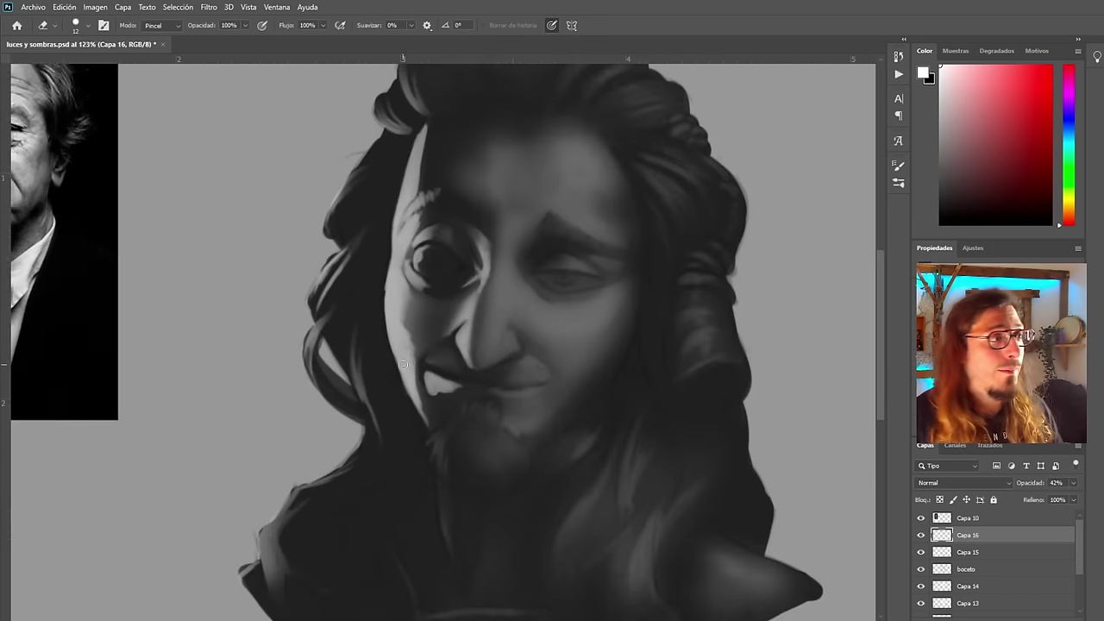
scroll(466, 313, "up", 5)
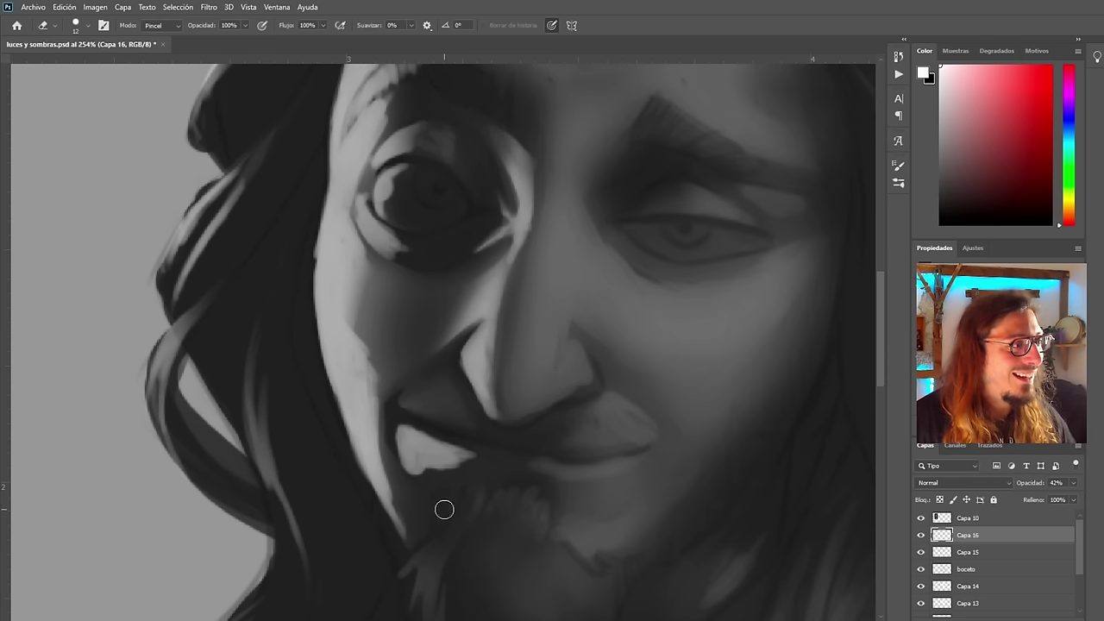
scroll(408, 485, "down", 5)
Paint short light strokes for the forehead wrinkles above the dark-side eyebrow and flip the canvas
key("b")
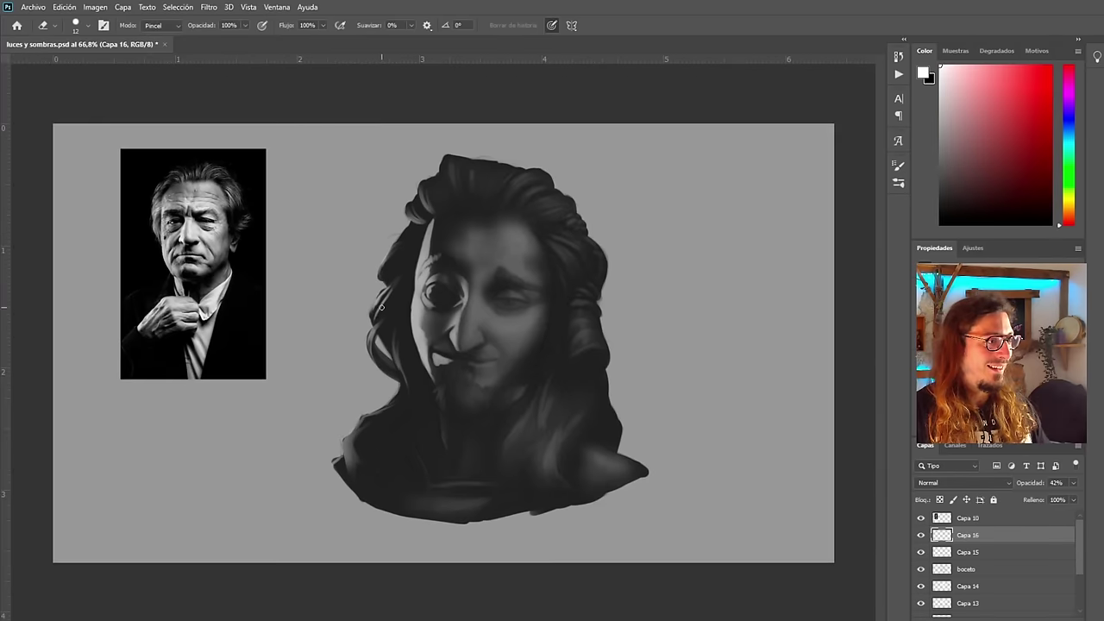
scroll(590, 218, "up", 5)
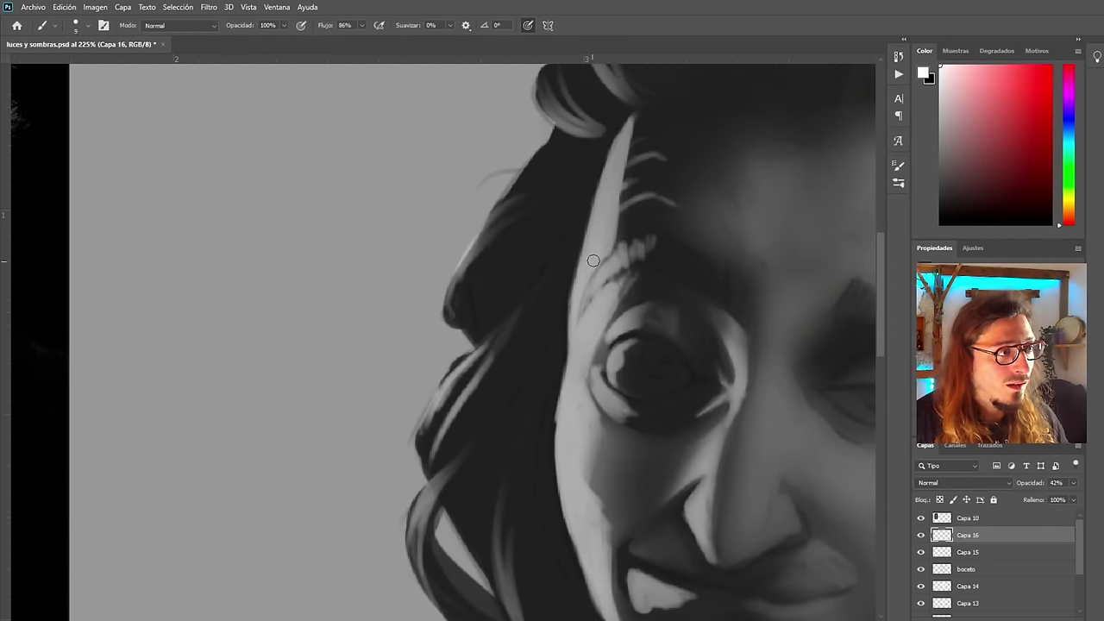
scroll(401, 216, "down", 3)
scroll(405, 252, "down", 3)
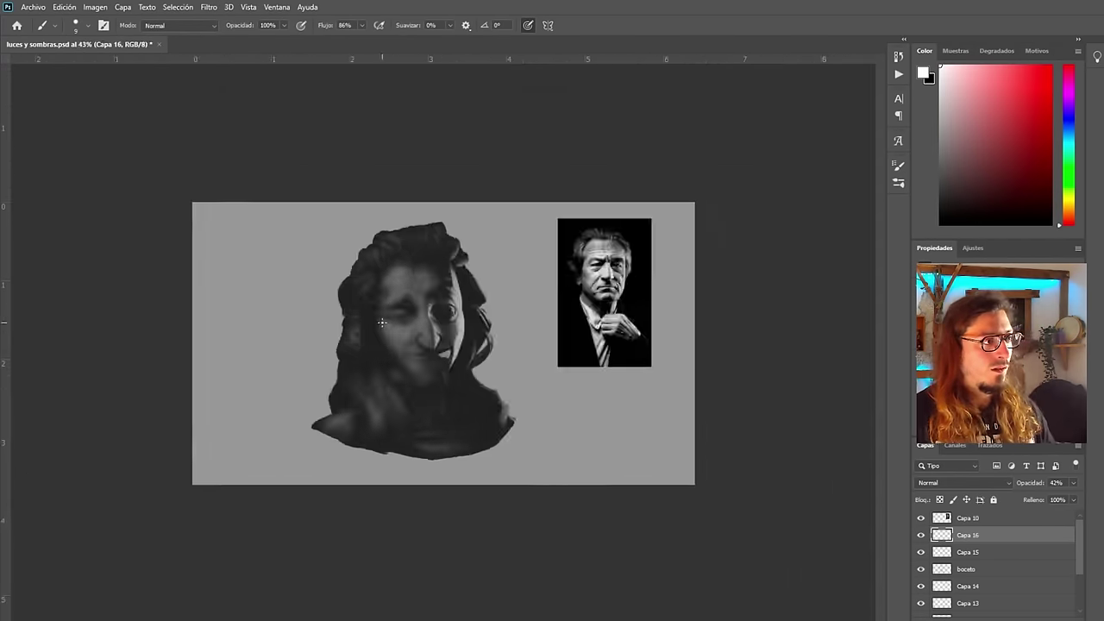
Paint light along the dark-side lower eyelid and refine its edge with the eraser
scroll(432, 332, "up", 5)
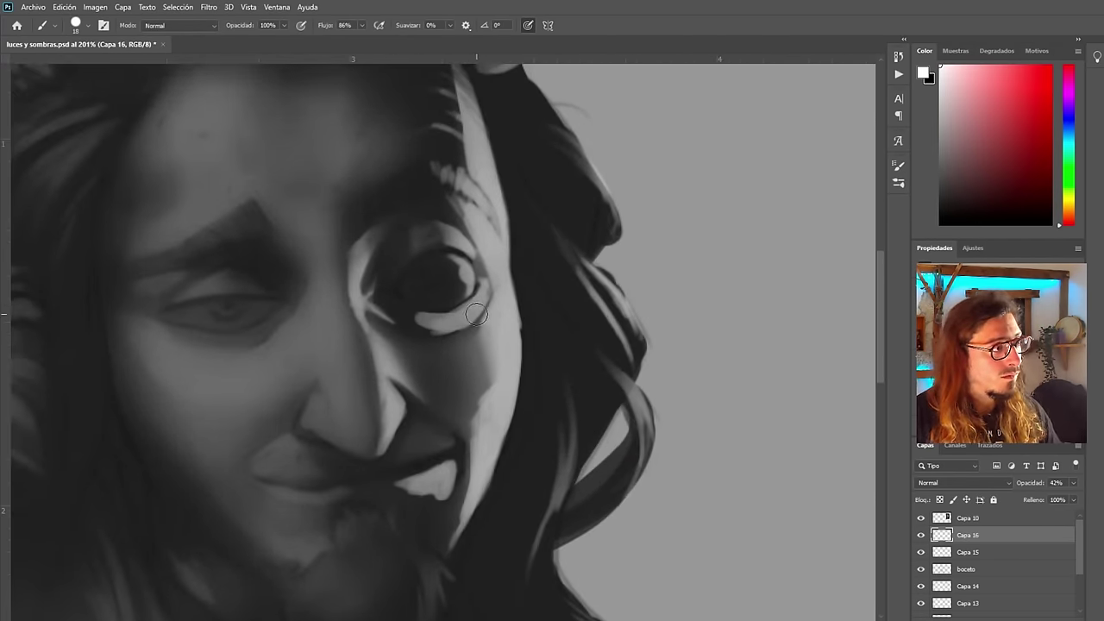
scroll(425, 329, "down", 3)
scroll(476, 270, "up", 5)
key("e")
scroll(431, 257, "down", 3)
scroll(497, 379, "up", 4)
Broaden the white light from the dark-side cheek down the jaw with a larger brush and flip the canvas
key("b")
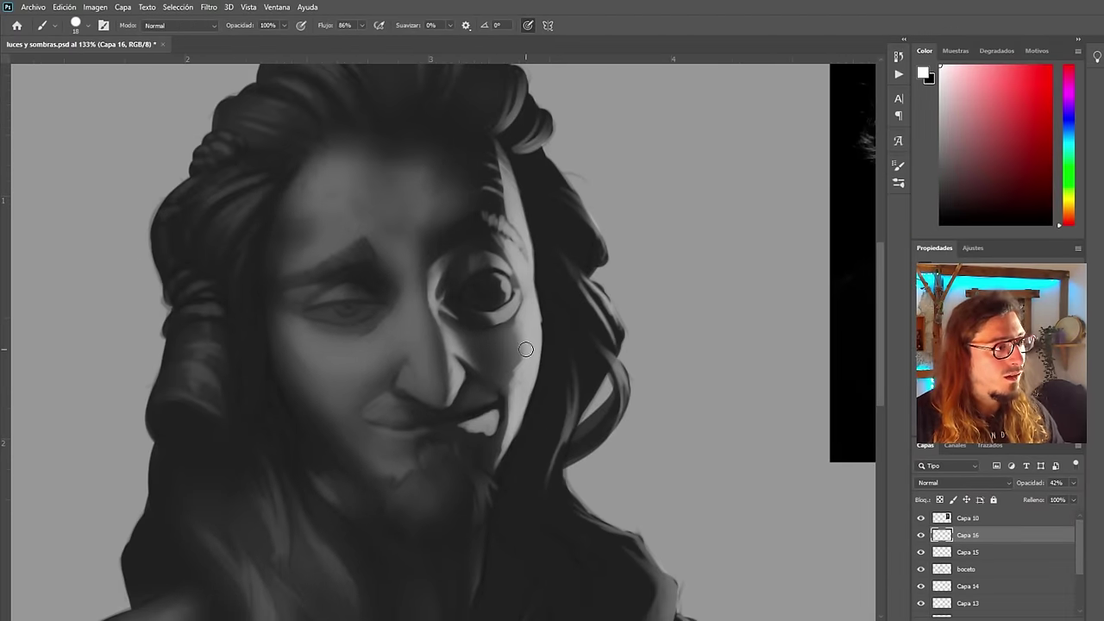
mouse_move(525, 350)
left_mouse_down()
mouse_move(493, 375)
mouse_move(478, 452)
left_mouse_up()
scroll(480, 359, "down", 3)
key("ctrl+shift+h")
scroll(434, 342, "up", 3)
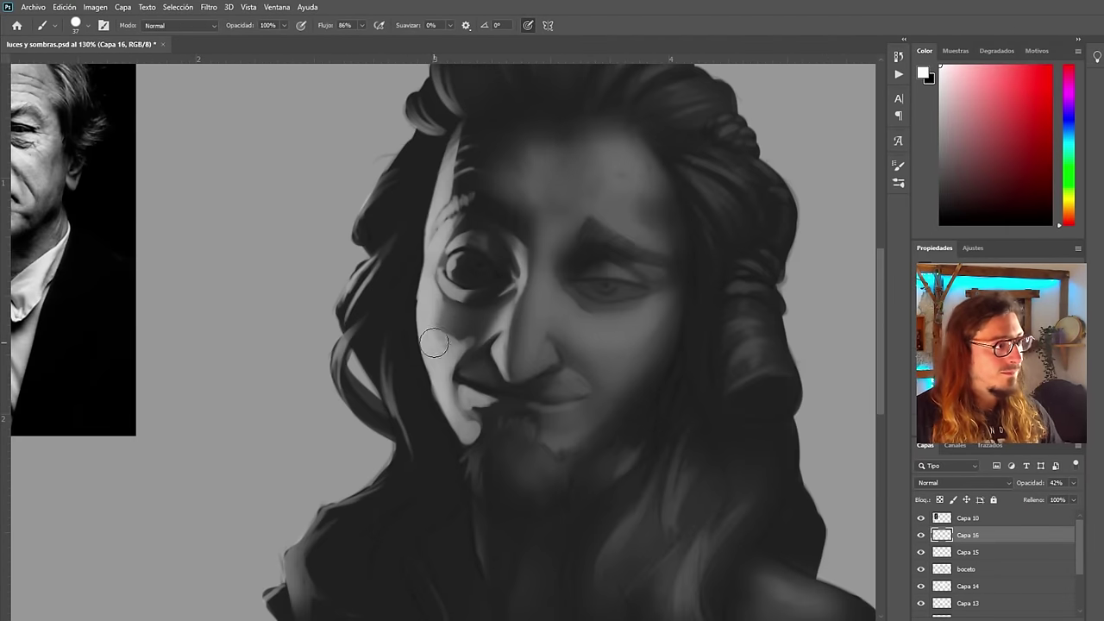
Paint light over the cheek fold and upper lip beside the nose with a smaller brush, then flip the canvas
scroll(490, 366, "up", 3)
key("bracketleft")
key("bracketleft")
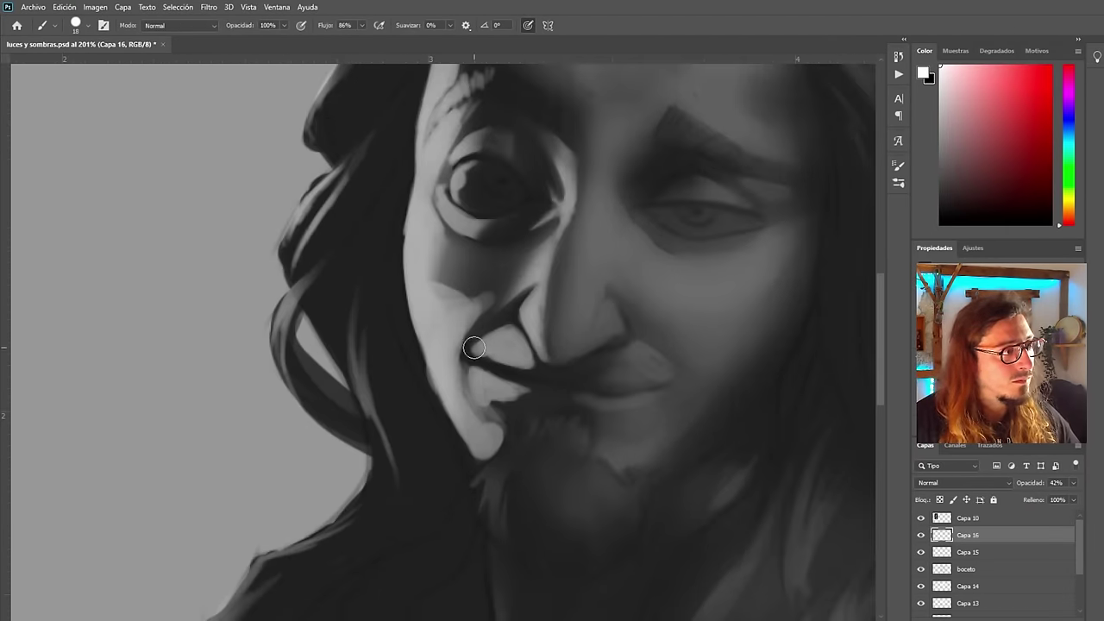
mouse_move(521, 291)
left_mouse_down()
mouse_move(466, 354)
mouse_move(438, 354)
left_mouse_up()
scroll(466, 353, "down", 5)
key("ctrl+shift+h")
Refine the light around the dark-side smile and mouth corner with a smaller brush
scroll(443, 341, "up", 3)
scroll(400, 363, "down", 4)
scroll(399, 345, "up", 3)
scroll(402, 340, "up", 4)
key("bracketleft")
mouse_move(518, 334)
left_mouse_down()
mouse_move(443, 354)
mouse_move(445, 343)
mouse_move(461, 382)
left_mouse_up()
Soften the new light on the dark-side cheek and around the mouth with a large soft eraser
scroll(444, 352, "down", 5)
key("e")
key("h")
scroll(507, 367, "up", 5)
scroll(440, 419, "down", 6)
scroll(463, 382, "up", 6)
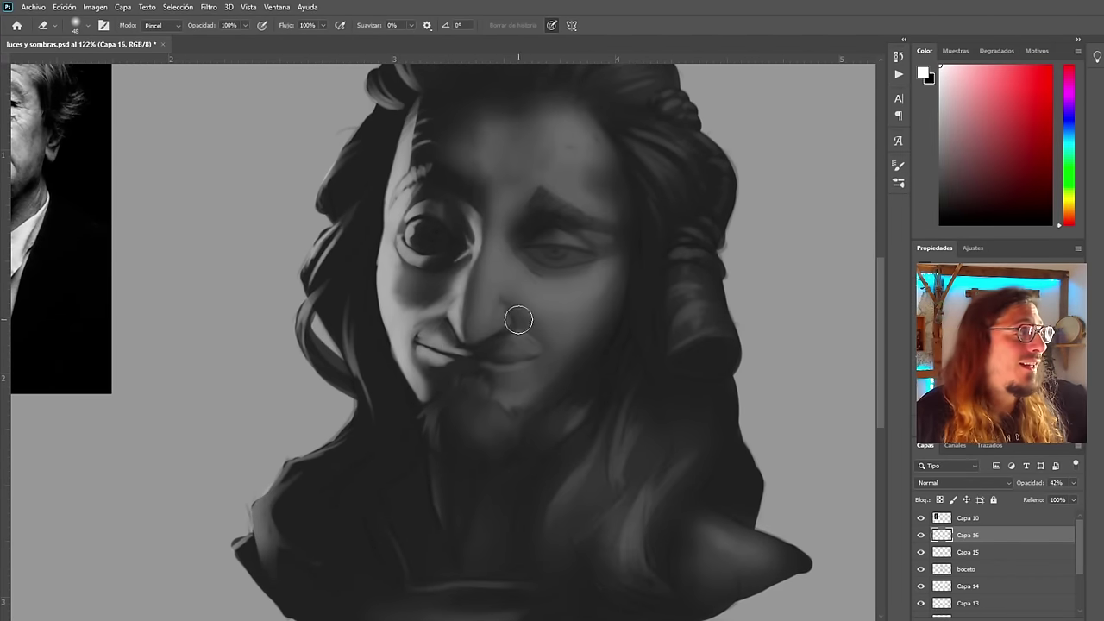
Compare how light falls on the reference photo's face with the lighting on the caricature's dark side
scroll(509, 285, "down", 3)
scroll(198, 218, "up", 3)
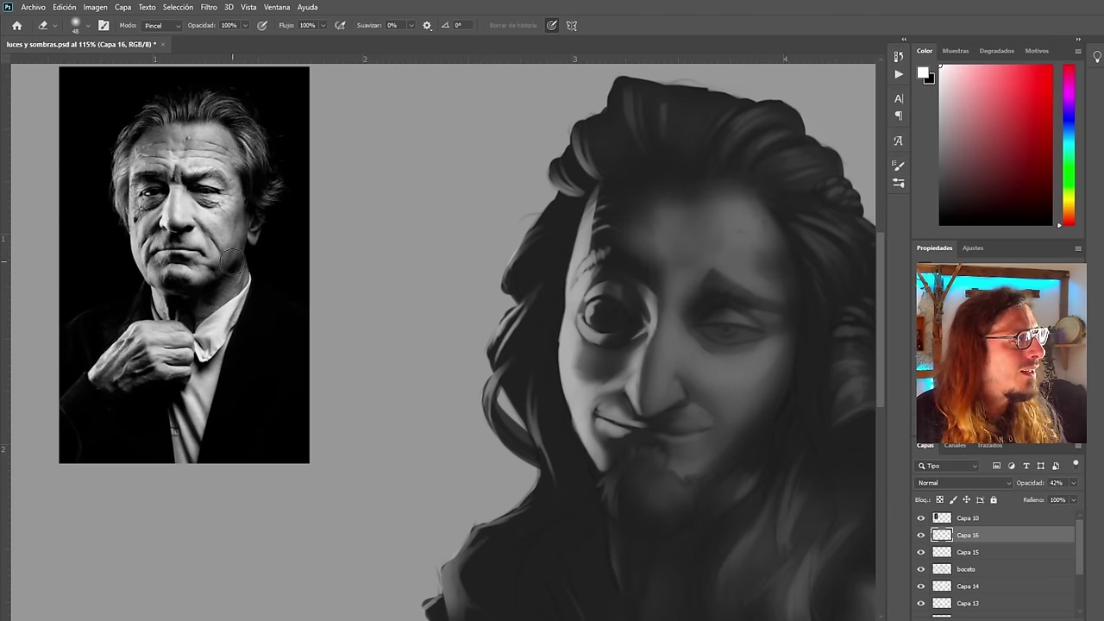
scroll(162, 207, "down", 3)
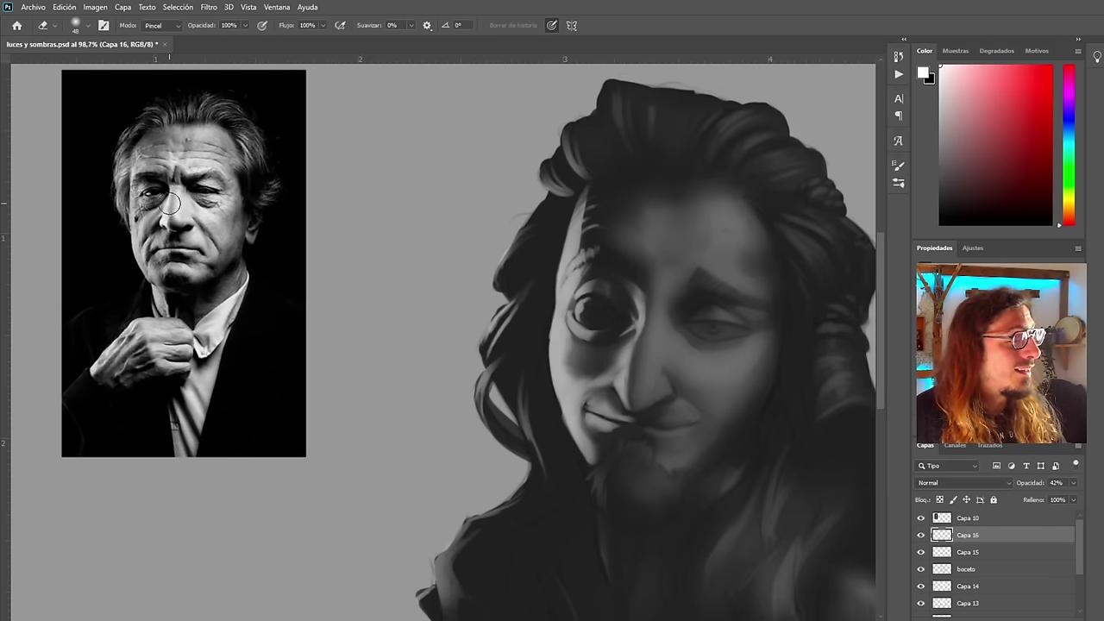
scroll(493, 423, "up", 2)
scroll(526, 382, "down", 1)
scroll(507, 381, "down", 1)
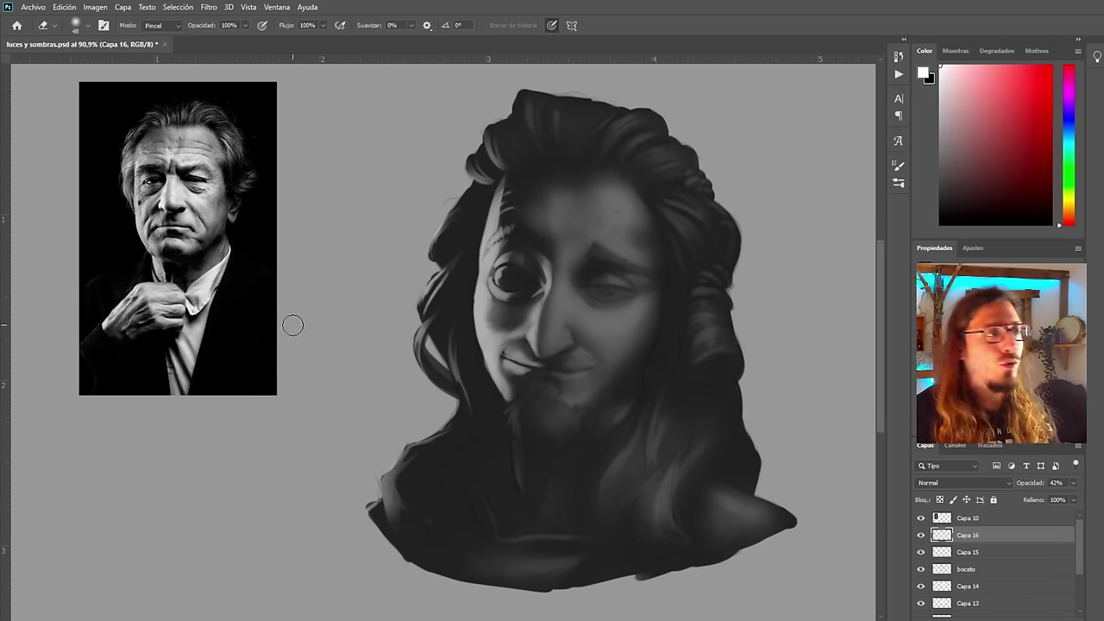
scroll(132, 233, "up", 5)
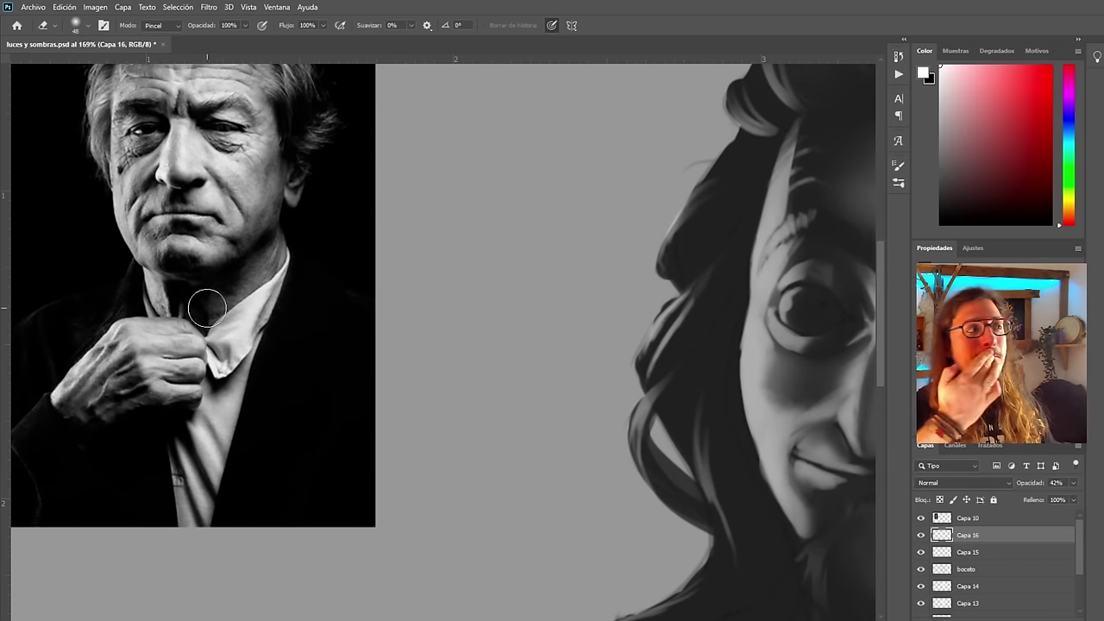
scroll(294, 285, "down", 3)
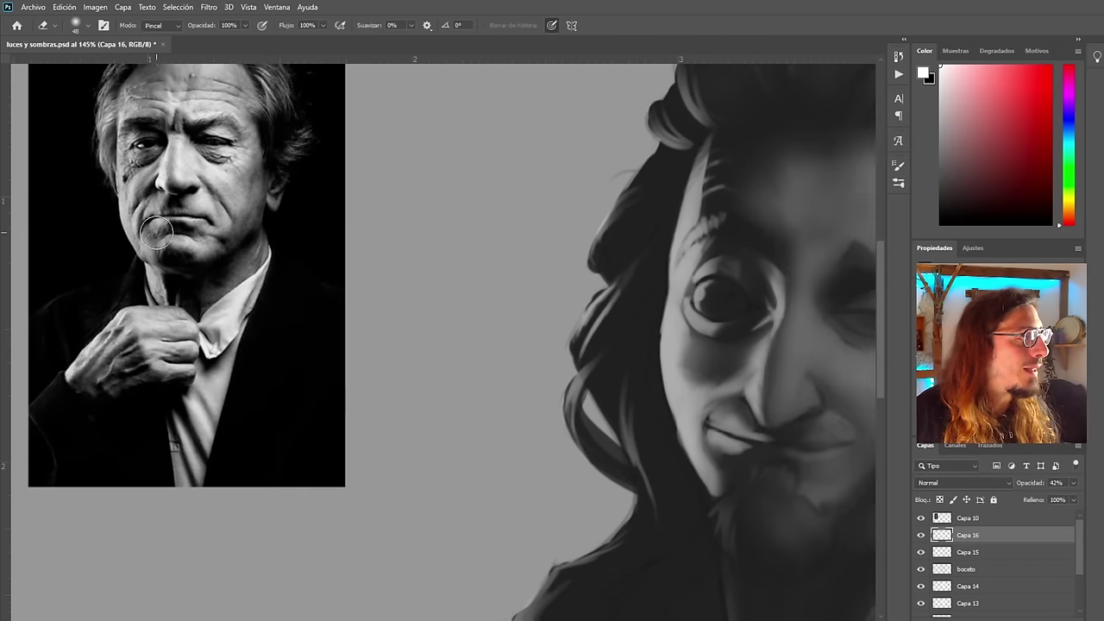
scroll(740, 458, "up", 4)
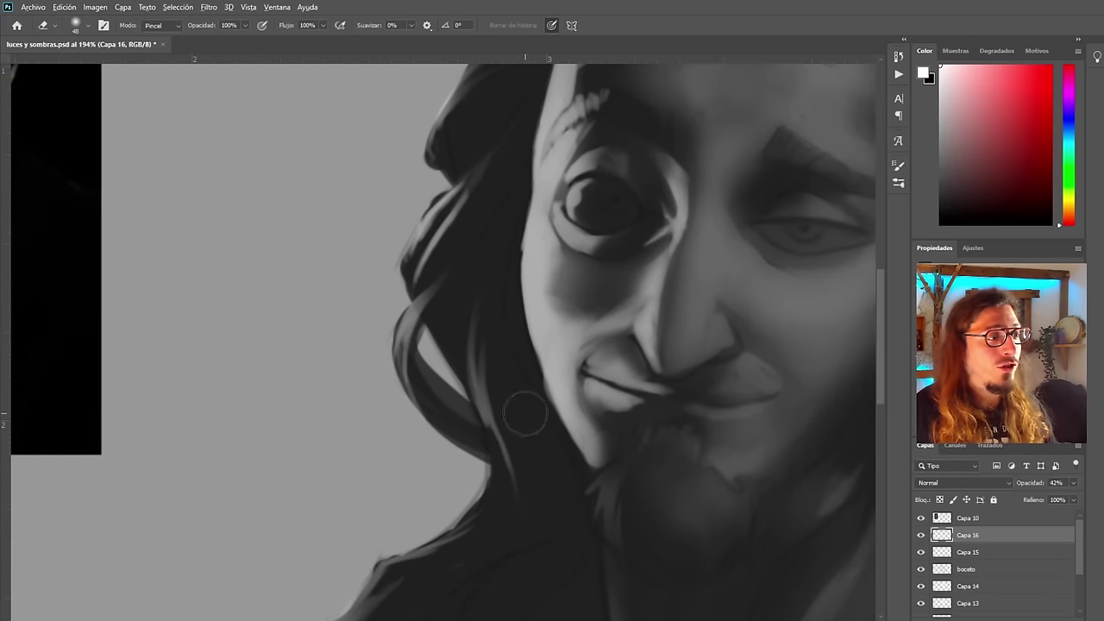
scroll(331, 422, "down", 3)
key("b")
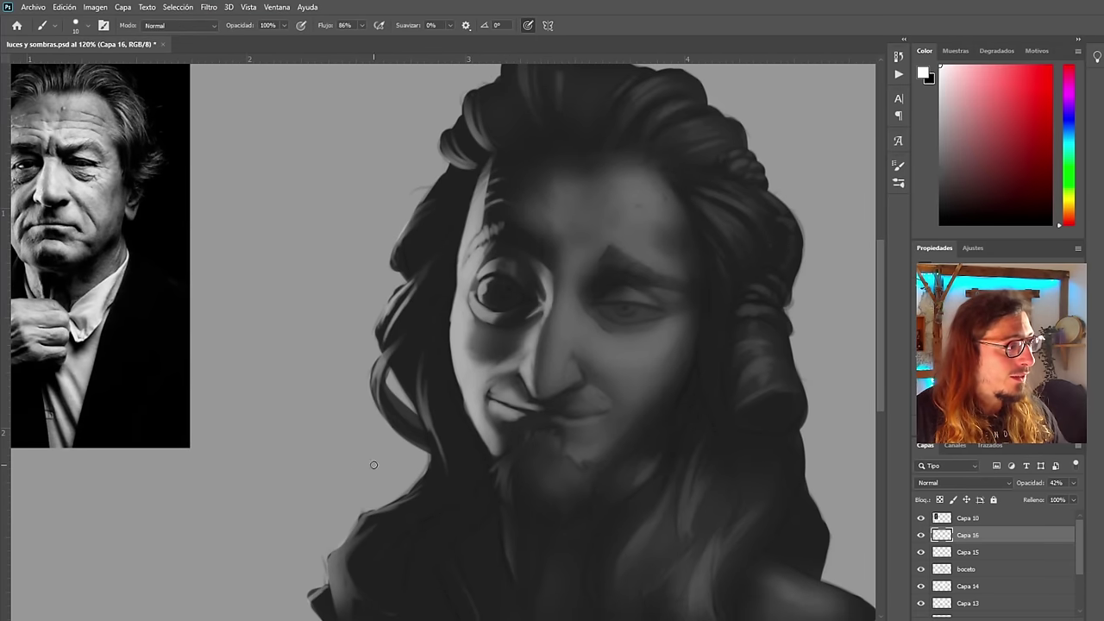
left_click_drag(429, 449, 252, 516)
left_click_drag(393, 430, 390, 496)
key("ctrl+z")
key("ctrl+z")
left_click_drag(419, 449, 189, 620)
key("ctrl+z")
Sketch a small side-view eye diagram with radiating lines on the empty background below the reference photo, undoing misplaced strokes
mouse_move(321, 496)
left_mouse_down()
mouse_move(168, 585)
mouse_move(129, 594)
mouse_move(194, 563)
left_mouse_up()
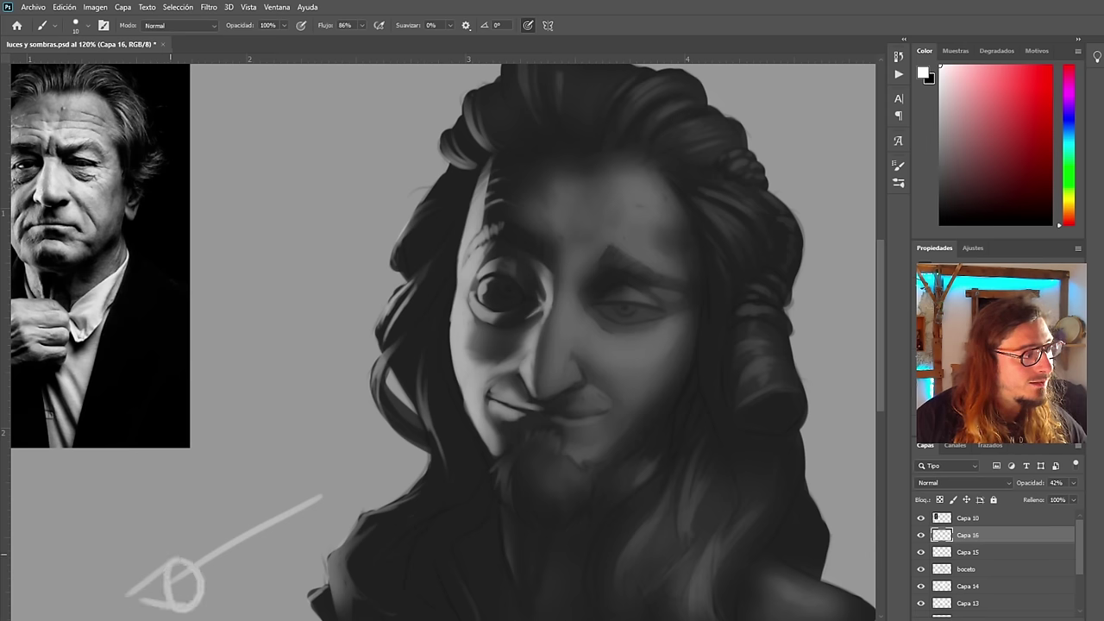
key("ctrl+z")
key("ctrl+z")
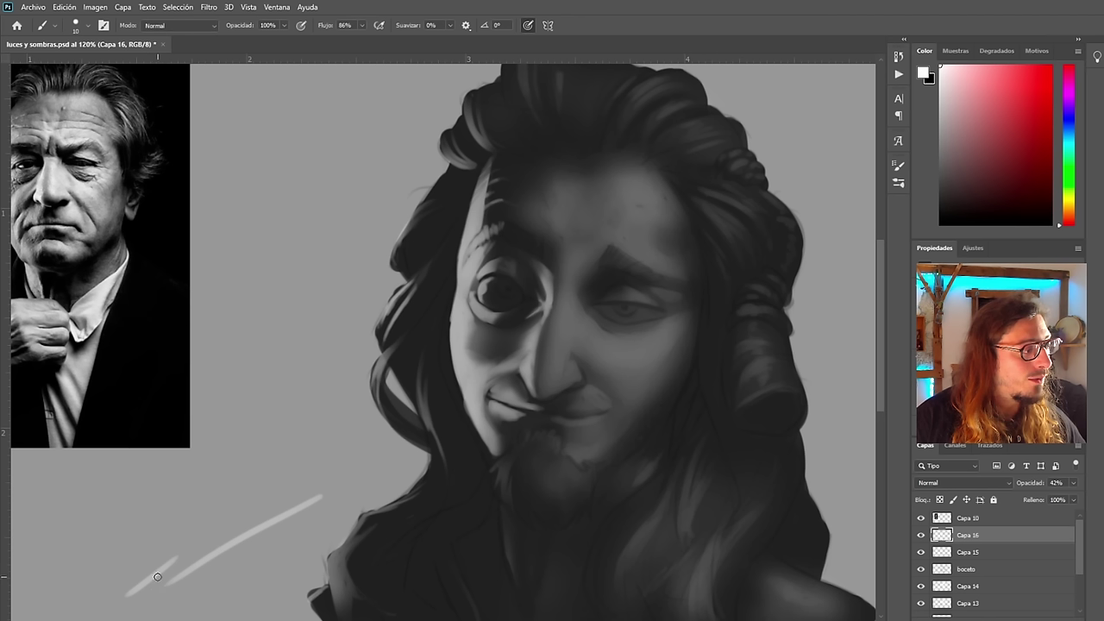
mouse_move(161, 566)
left_mouse_down()
mouse_move(118, 605)
mouse_move(207, 607)
left_mouse_up()
key("ctrl+z")
mouse_move(179, 552)
left_mouse_down()
mouse_move(181, 596)
mouse_move(179, 559)
mouse_move(237, 500)
mouse_move(212, 517)
left_mouse_up()
left_click_drag(192, 596, 280, 572)
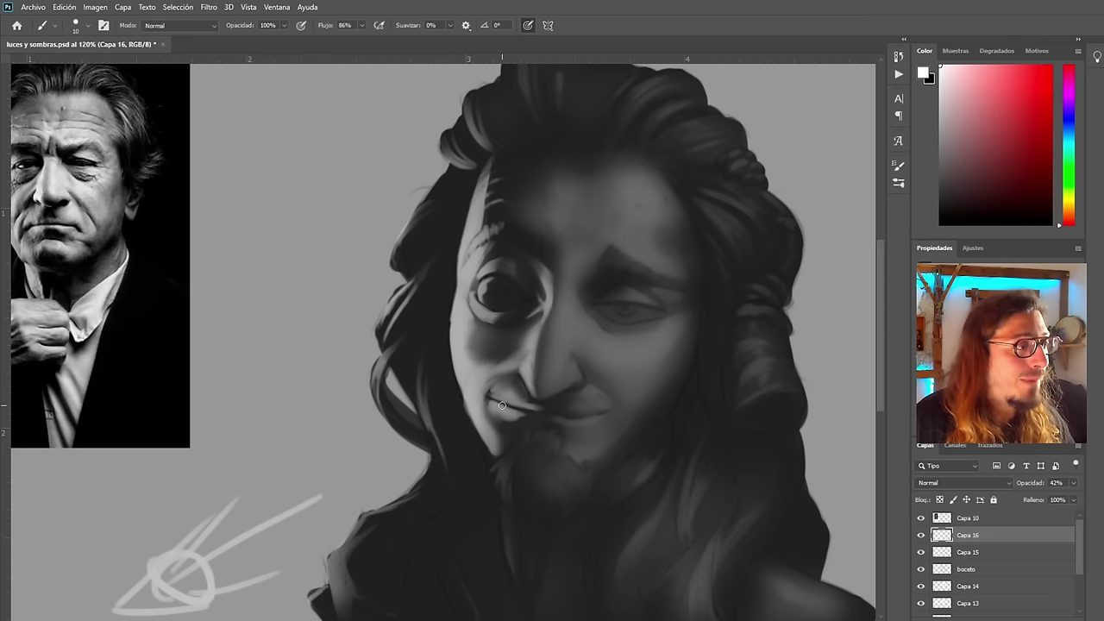
Study the reference photo's mouth area and remove the eye diagram sketched on the background
scroll(158, 370, "down", 2)
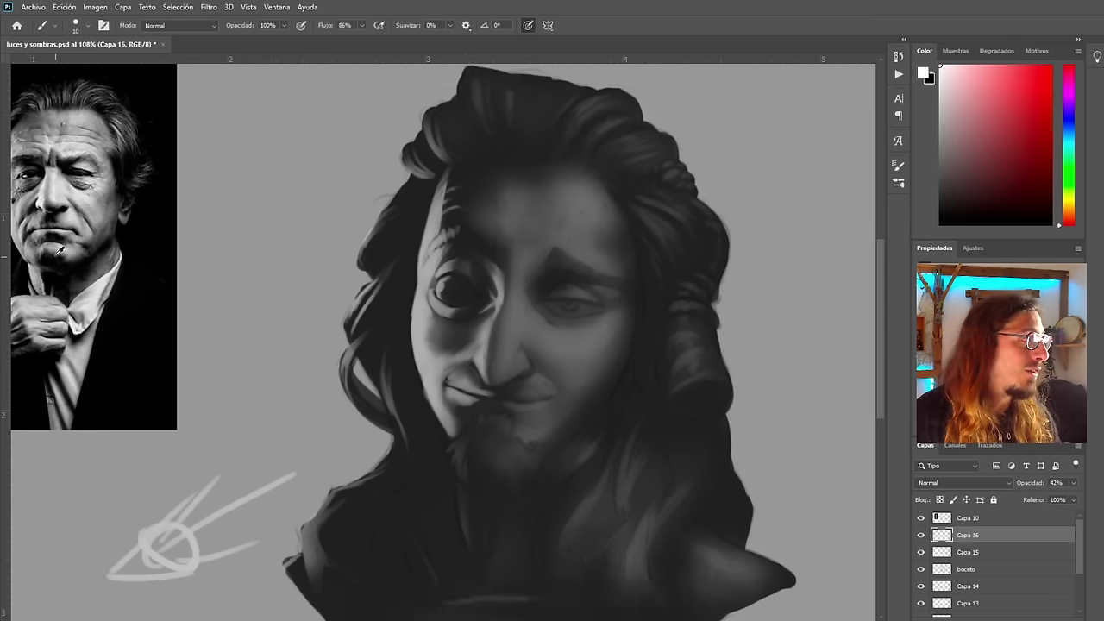
scroll(656, 431, "up", 3)
scroll(466, 406, "down", 5)
scroll(103, 286, "up", 4)
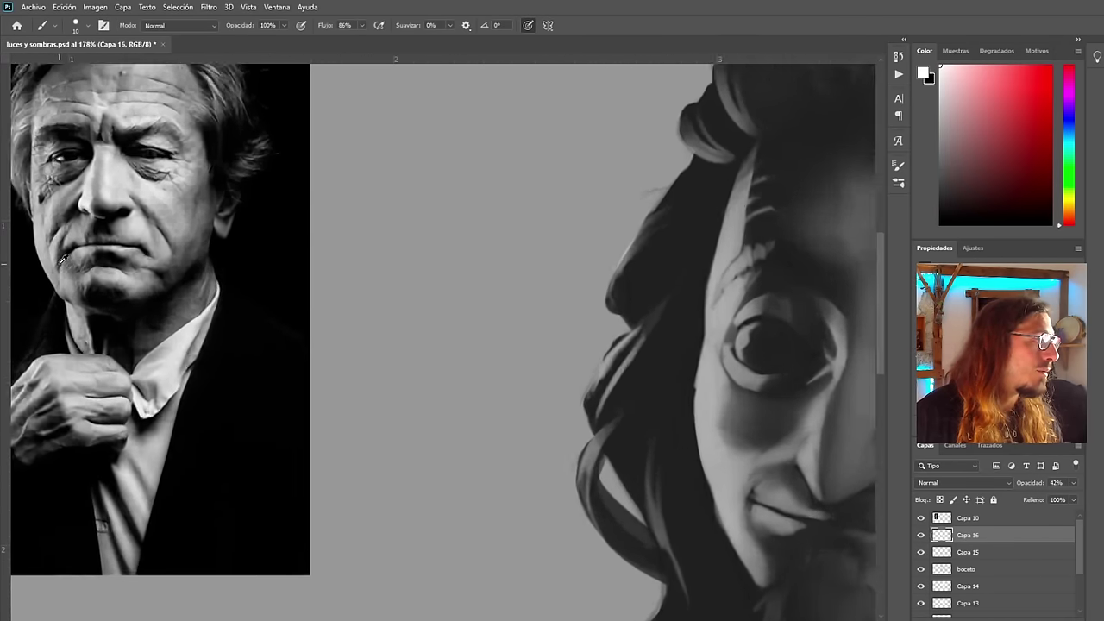
scroll(97, 227, "down", 4)
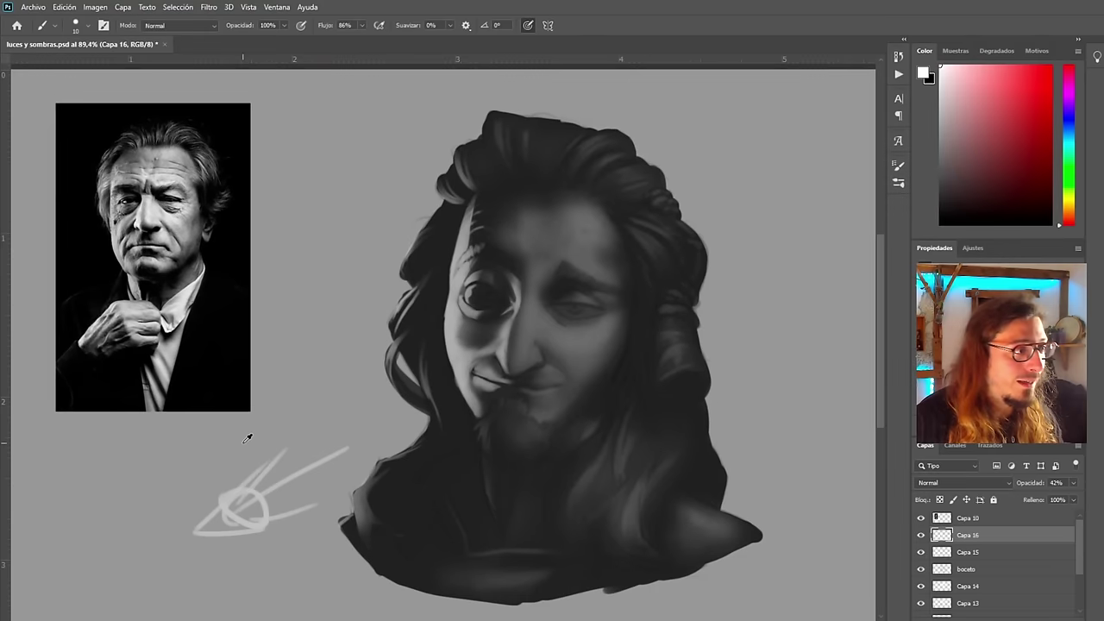
scroll(254, 491, "up", 2)
mouse_move(241, 471)
left_mouse_down()
mouse_move(244, 527)
mouse_move(181, 508)
mouse_move(182, 567)
mouse_move(288, 533)
mouse_move(301, 432)
mouse_move(370, 437)
mouse_move(284, 506)
left_mouse_up()
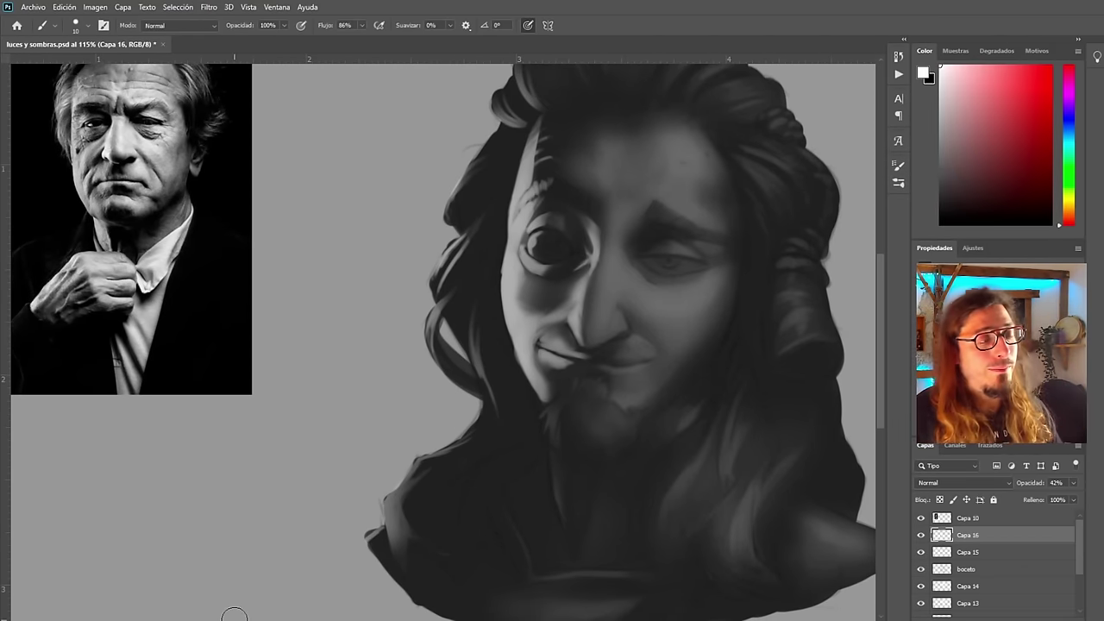
scroll(521, 455, "up", 3)
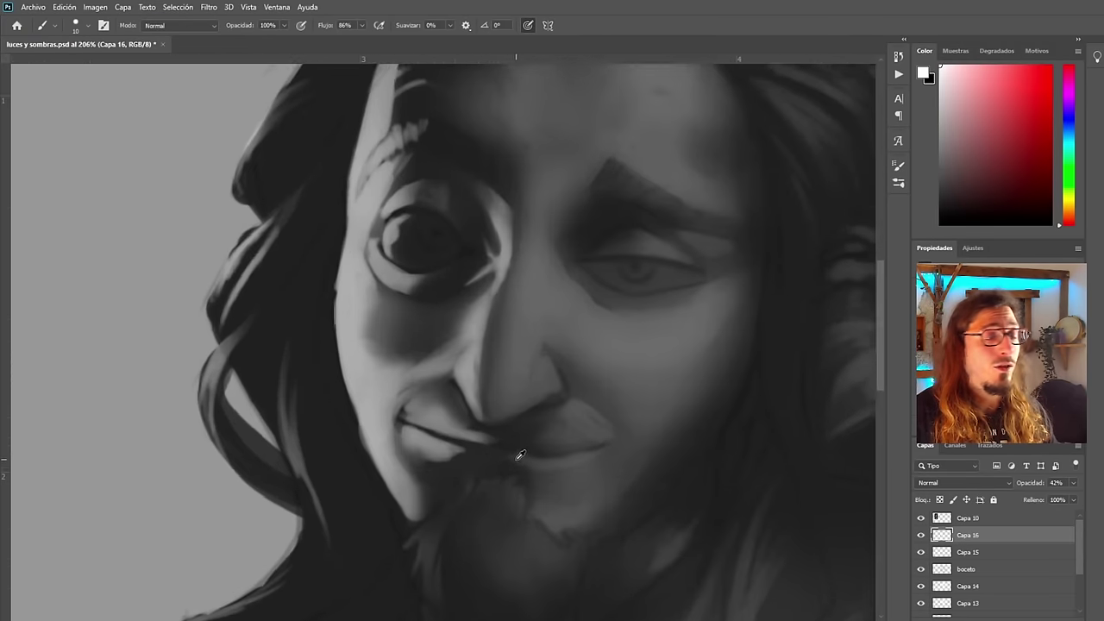
scroll(520, 455, "down", 5)
scroll(371, 471, "up", 4)
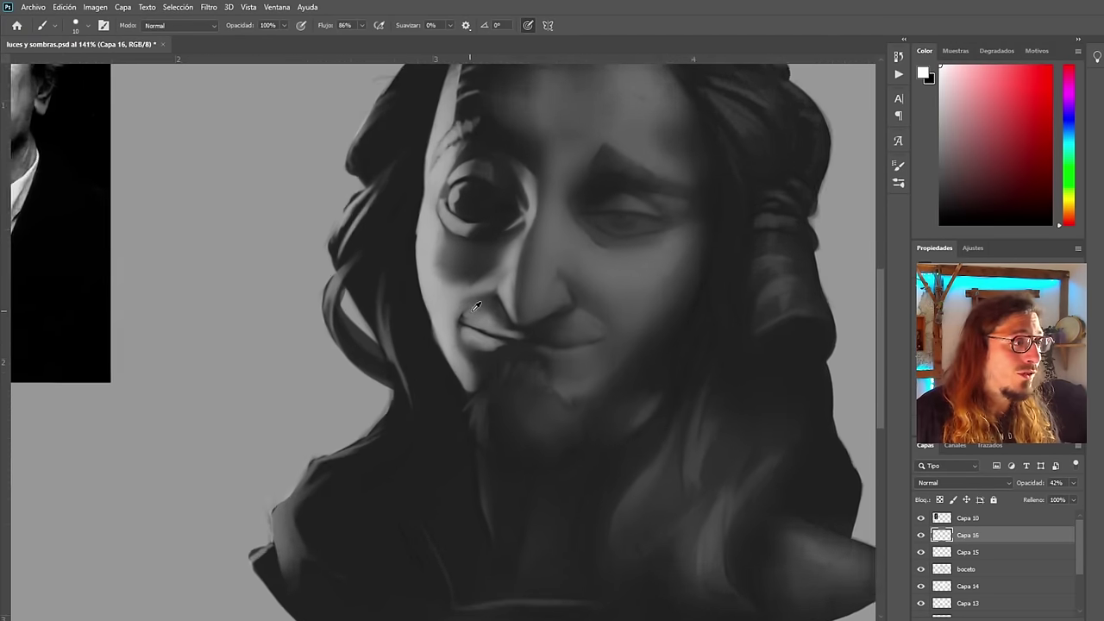
Examine how the hard light falls around the caricature's mouth and chin against the whole portrait
scroll(476, 306, "up", 2)
scroll(515, 347, "down", 5)
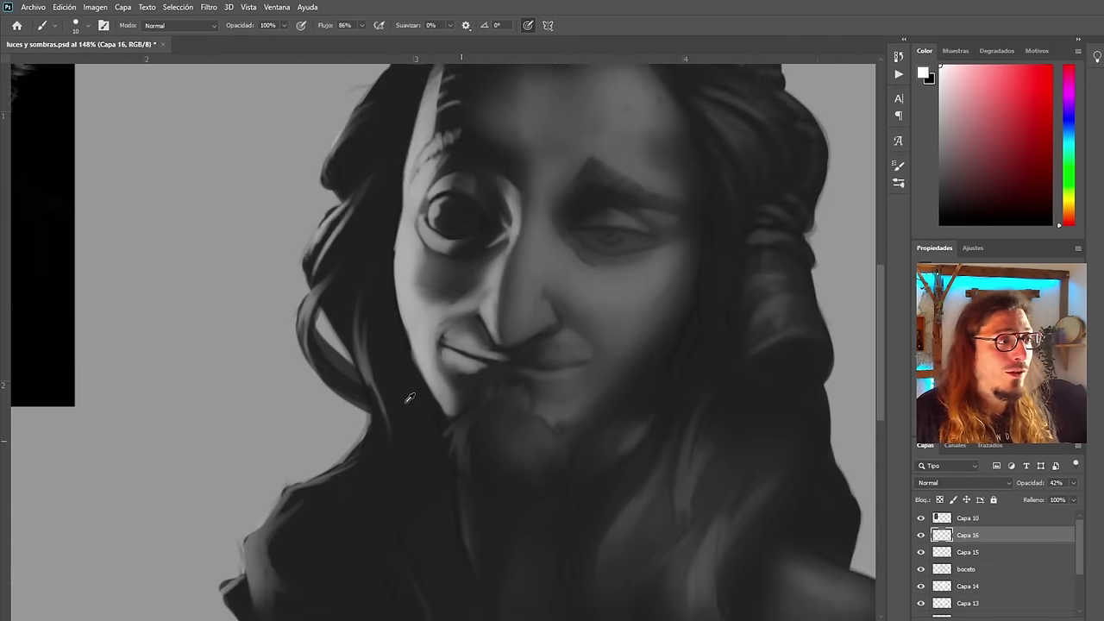
scroll(517, 403, "up", 4)
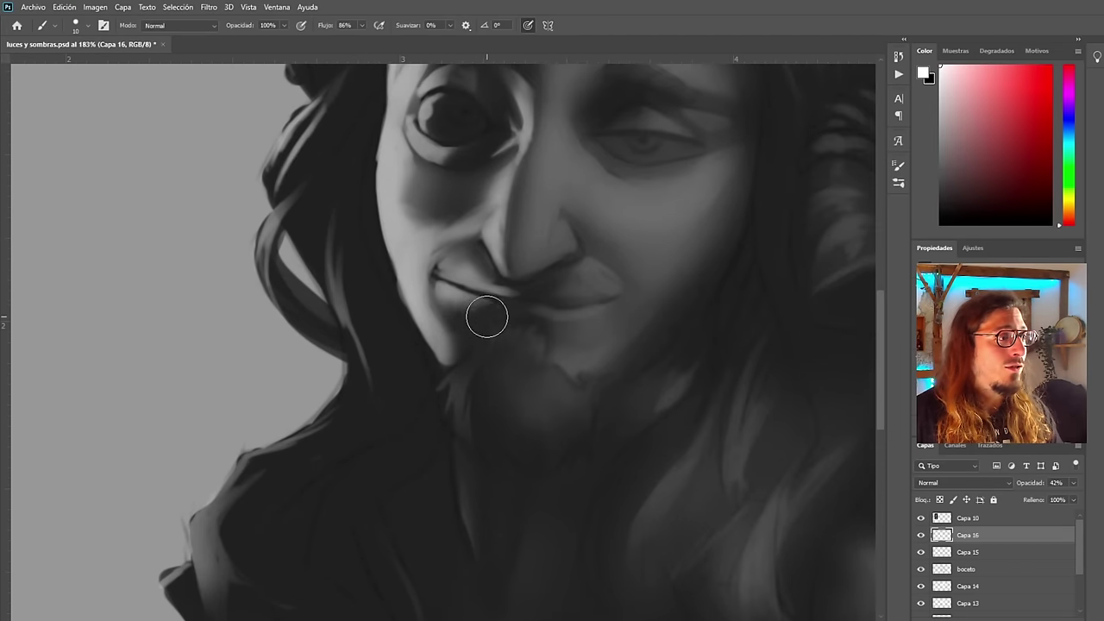
scroll(491, 326, "down", 6)
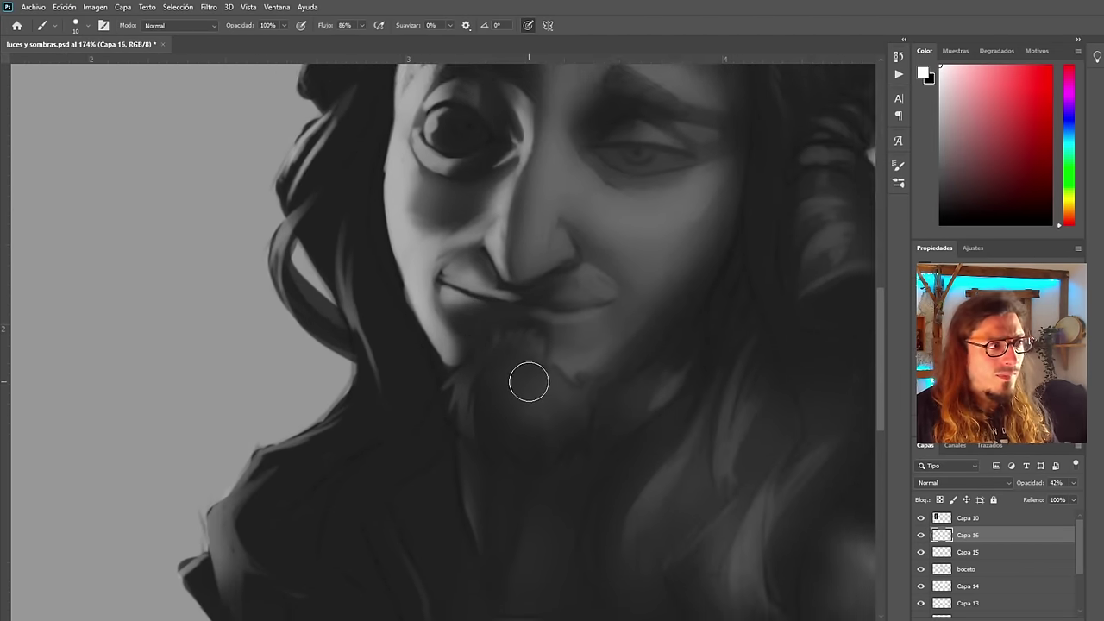
scroll(393, 317, "up", 3)
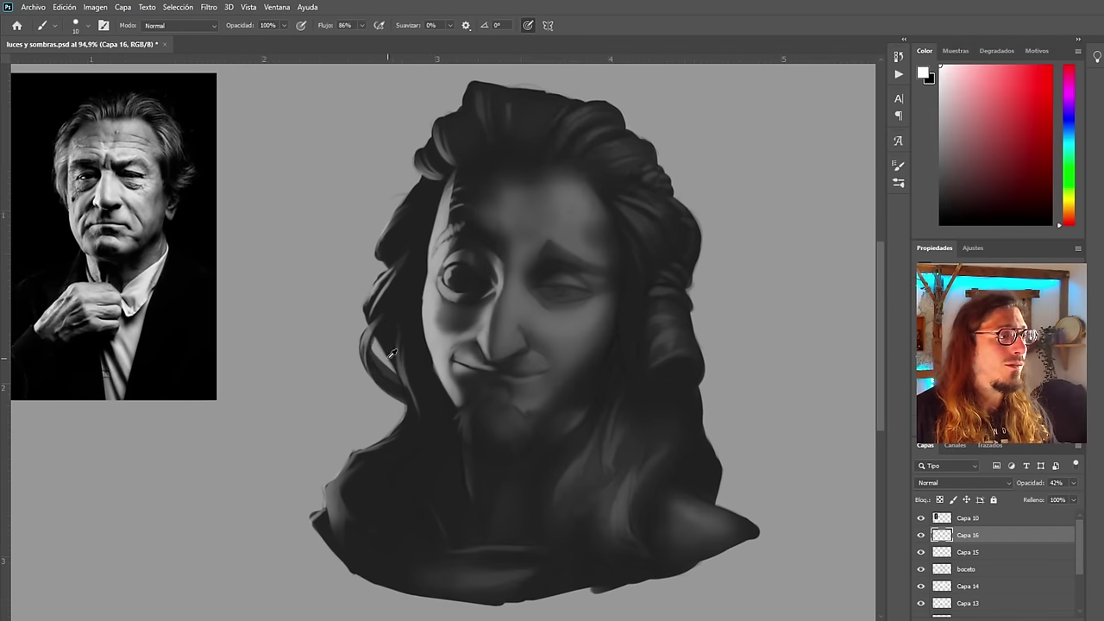
scroll(427, 371, "up", 1)
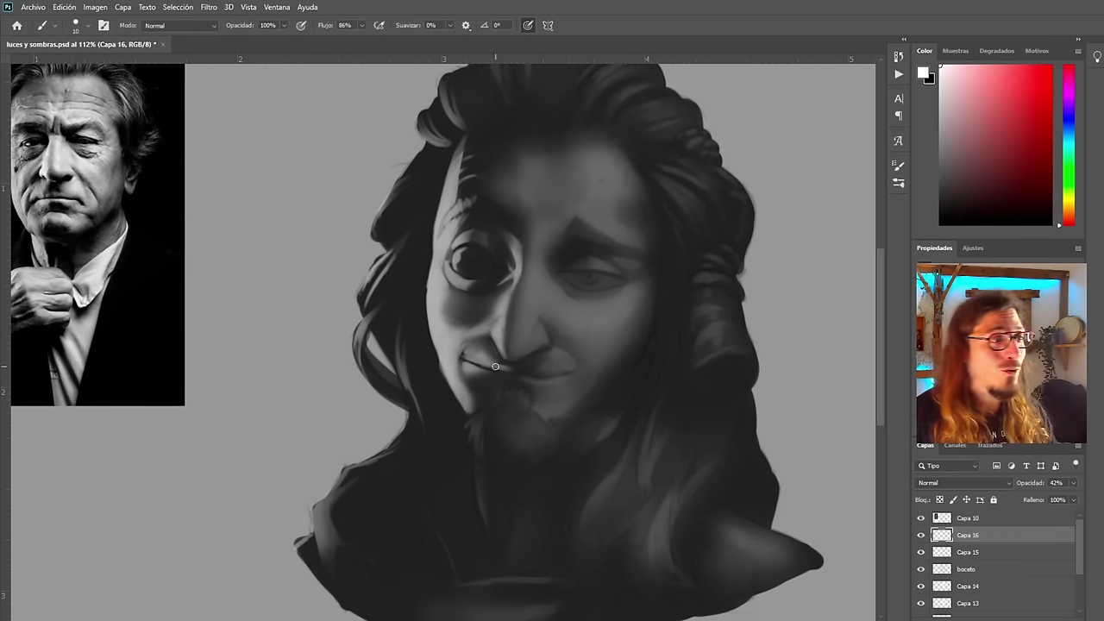
scroll(495, 365, "down", 2)
scroll(495, 366, "up", 1)
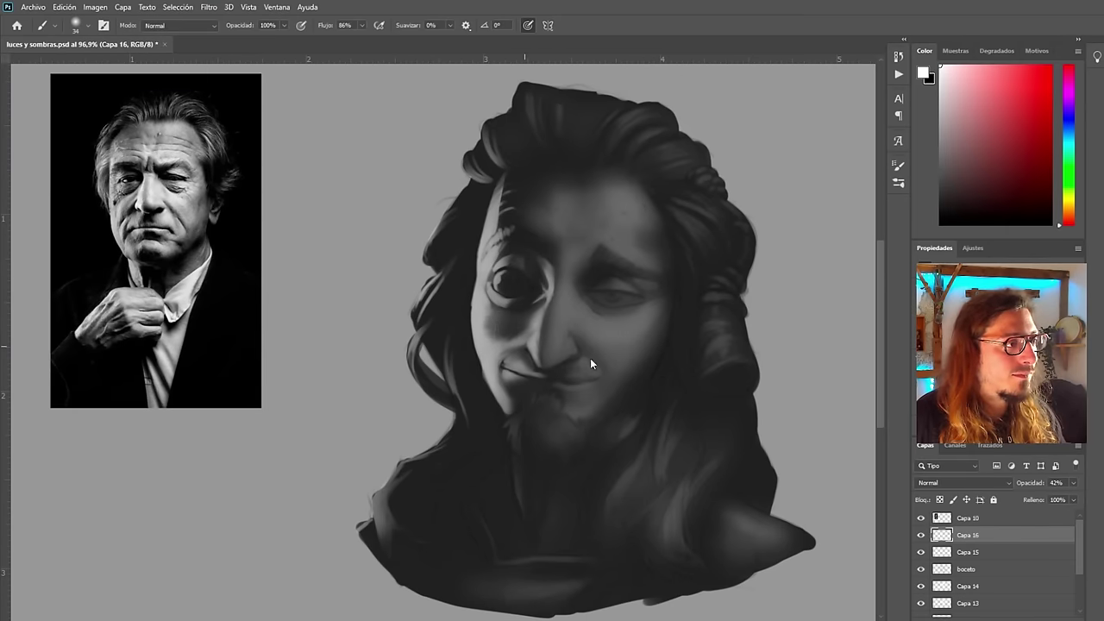
Paint hard light strokes on the side of the goatee below the mouth with a smaller 10 px brush
mouse_move(505, 336)
left_mouse_down()
mouse_move(518, 326)
mouse_move(501, 285)
left_mouse_up()
key("ctrl+shift+h")
scroll(449, 323, "down", 1)
key("bracketleft")
key("bracketleft")
mouse_move(431, 376)
left_mouse_down()
mouse_move(417, 363)
mouse_move(517, 403)
mouse_move(446, 476)
left_mouse_up()
key("bracketleft")
scroll(466, 415, "up", 1)
left_click_drag(421, 367, 445, 475)
left_click_drag(444, 432, 422, 504)
Add hard light to the hair strands beside the wide-eyed side of the face, flipping the canvas to check
key("ctrl+shift+h")
mouse_move(439, 357)
left_mouse_down()
mouse_move(345, 357)
mouse_move(517, 354)
left_mouse_up()
left_click_drag(417, 315, 432, 379)
left_click_drag(360, 264, 345, 336)
mouse_move(345, 286)
left_mouse_down()
mouse_move(366, 347)
mouse_move(411, 404)
left_mouse_up()
left_click_drag(366, 359, 421, 408)
left_click_drag(459, 447, 428, 497)
mouse_move(405, 159)
left_mouse_down()
mouse_move(352, 216)
mouse_move(351, 256)
left_mouse_up()
left_click_drag(431, 259, 345, 259)
key("ctrl+shift+h")
left_click_drag(432, 266, 518, 266)
left_click_drag(473, 207, 528, 302)
scroll(518, 265, "down", 3)
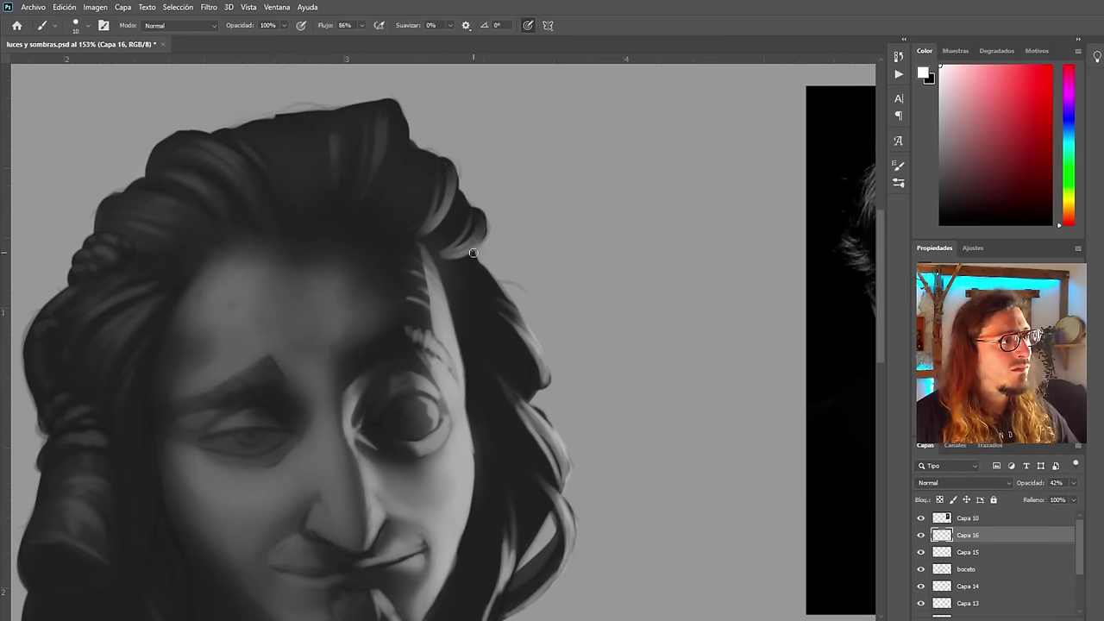
Paint light strokes on the hair locks above the forehead, undoing one misplaced stroke
left_click_drag(482, 252, 464, 227)
left_click_drag(447, 188, 349, 278)
scroll(379, 232, "up", 1)
key("ctrl+z")
mouse_move(400, 190)
left_mouse_down()
mouse_move(374, 235)
mouse_move(345, 253)
mouse_move(386, 191)
mouse_move(392, 238)
left_mouse_up()
scroll(375, 363, "down", 8)
key("ctrl+shift+h")
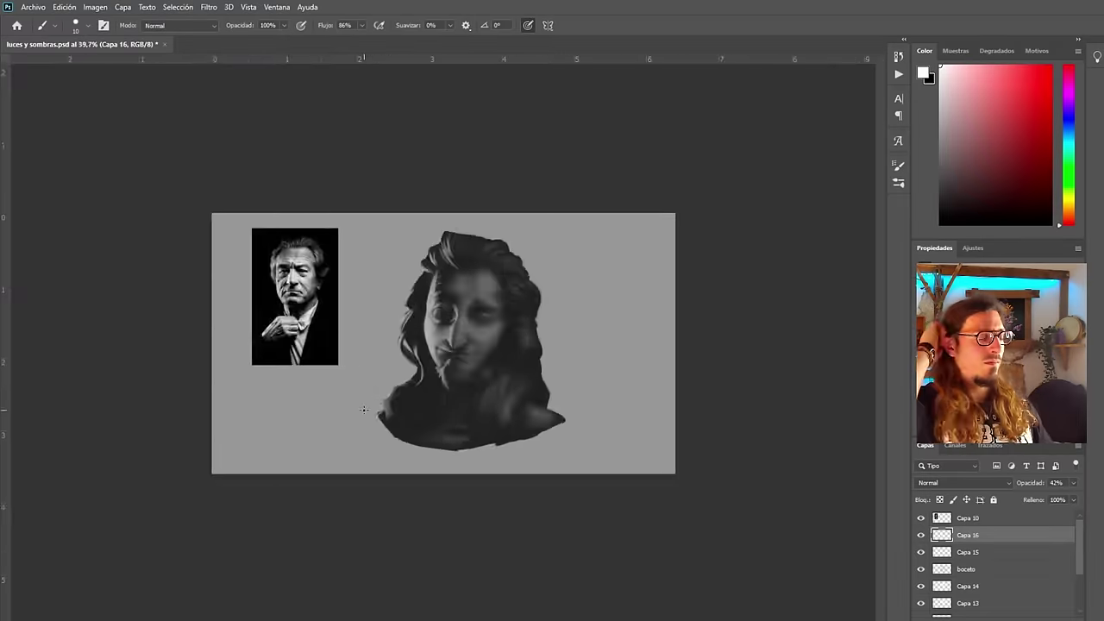
Paint a hard sliver of light down the neck below the goatee and a light patch on the shoulder
scroll(417, 307, "up", 8)
left_click_drag(462, 321, 450, 394)
left_click_drag(455, 372, 447, 409)
mouse_move(465, 319)
left_mouse_down()
mouse_move(433, 423)
mouse_move(454, 431)
mouse_move(440, 470)
left_mouse_up()
scroll(451, 291, "down", 8)
scroll(416, 290, "up", 8)
scroll(357, 301, "down", 1)
scroll(385, 374, "down", 8)
scroll(394, 423, "up", 8)
scroll(432, 475, "down", 8)
key("ctrl+shift+h")
scroll(460, 381, "up", 7)
left_click_drag(580, 438, 569, 487)
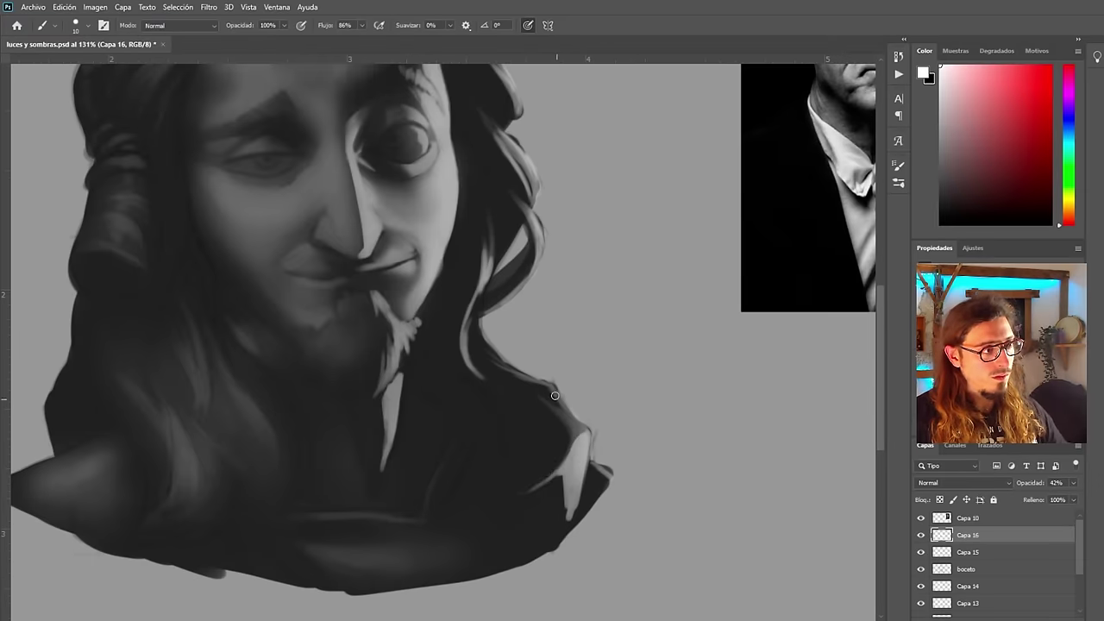
Compare the hard light on the hair, beard and shoulder with the reference photo, with the canvas flipped back
scroll(549, 395, "down", 3)
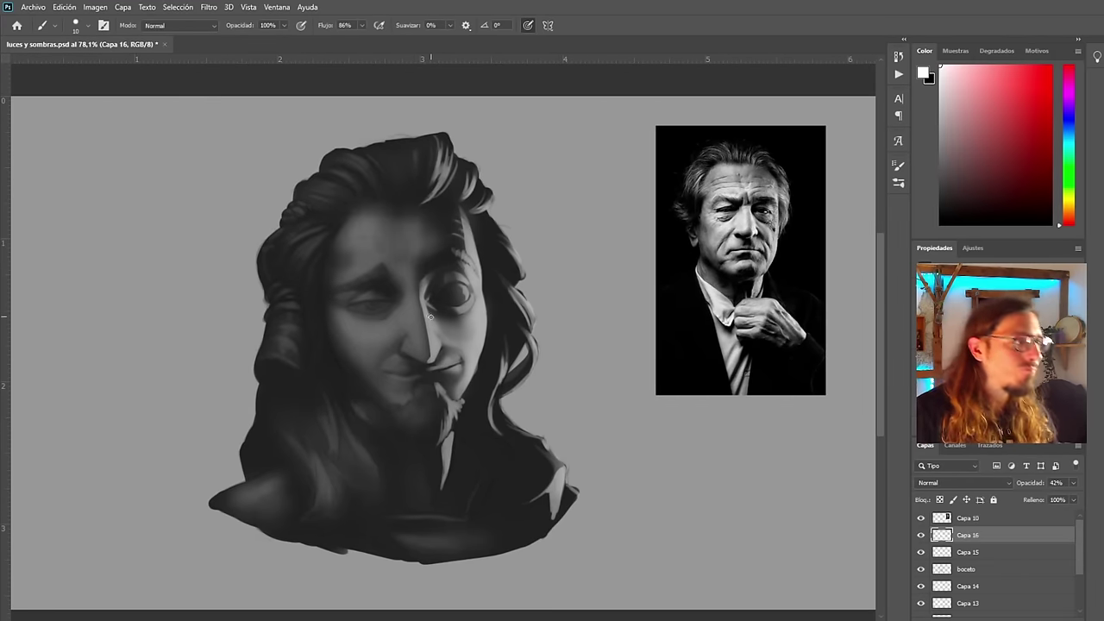
key("h")
scroll(397, 363, "down", 2)
scroll(440, 227, "up", 6)
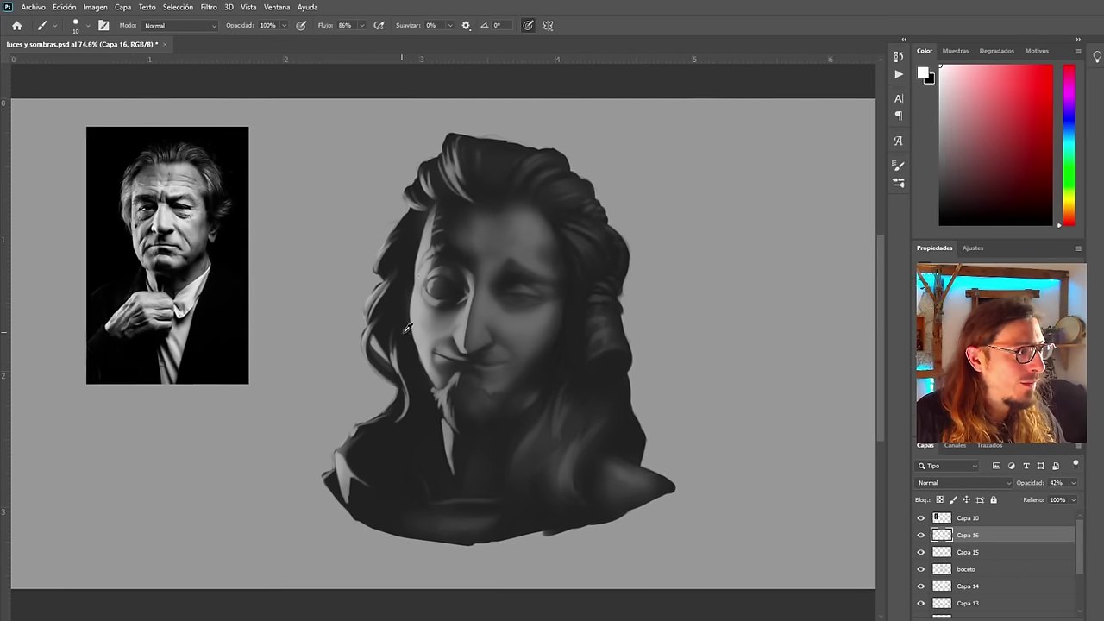
scroll(440, 227, "down", 3)
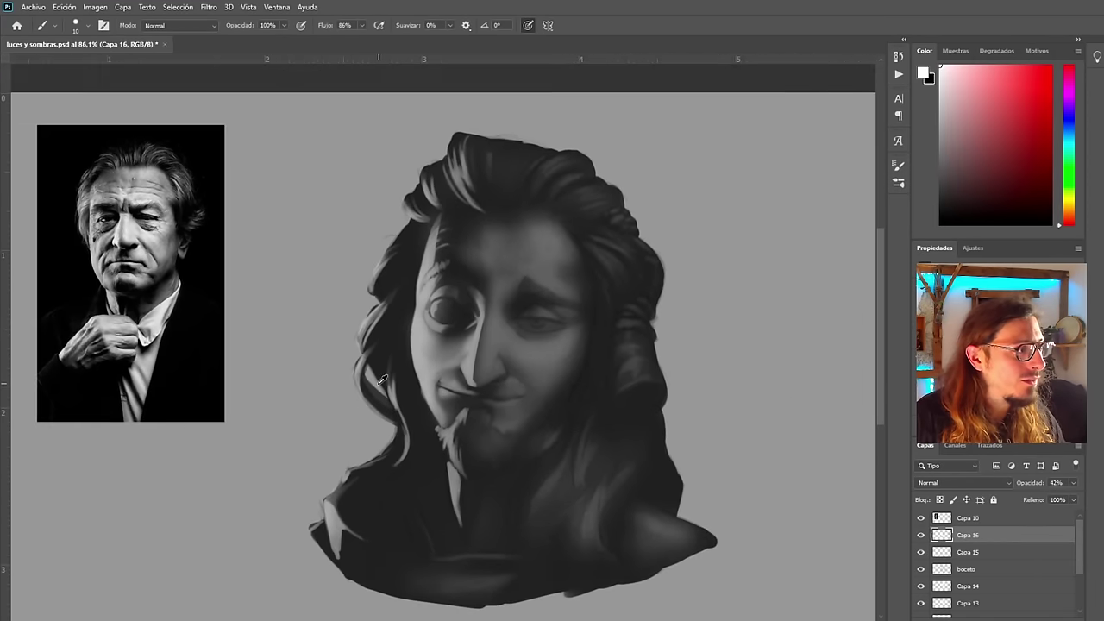
scroll(380, 363, "up", 2)
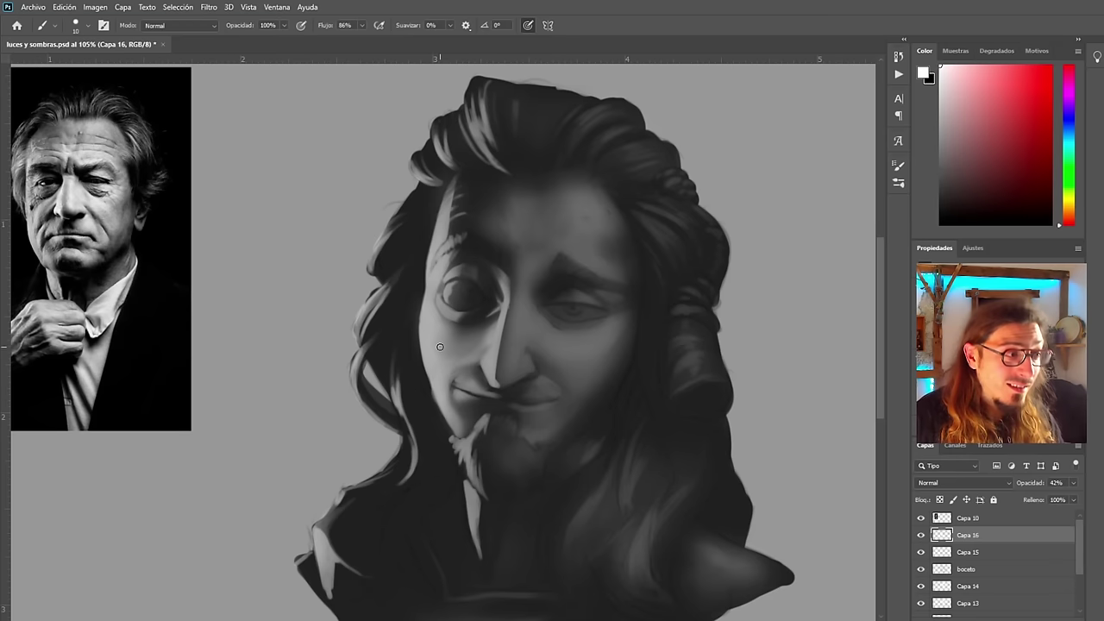
scroll(440, 346, "down", 2)
scroll(440, 347, "up", 1)
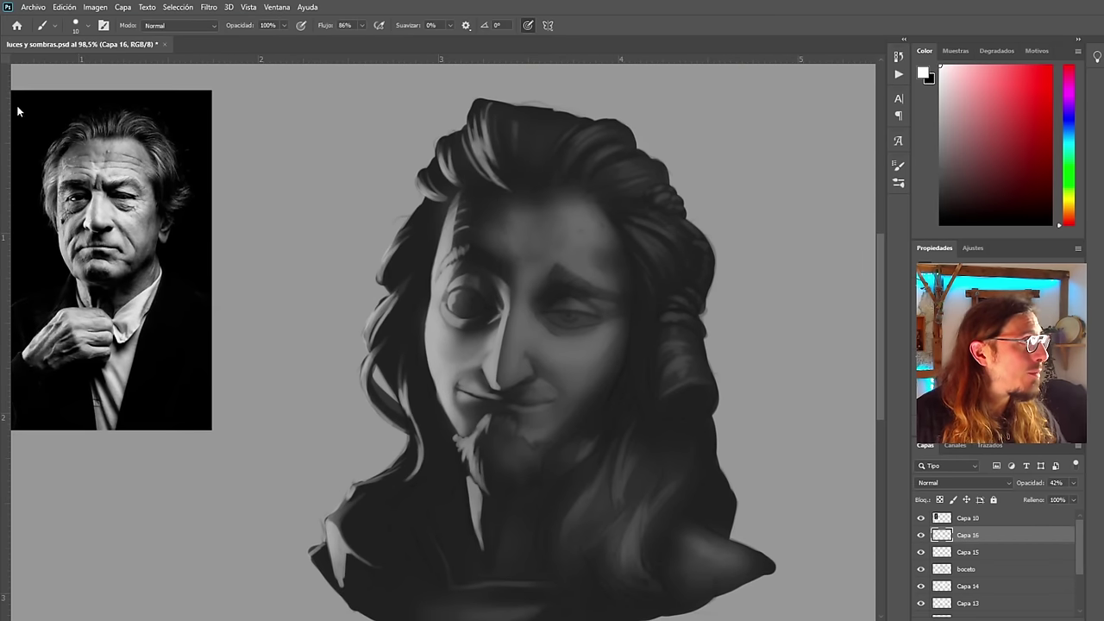
Move the reference photo closer to the caricature and add a new layer directly above Capa 16
key("v")
mouse_move(76, 220)
left_mouse_down()
mouse_move(171, 210)
mouse_move(159, 254)
left_mouse_up()
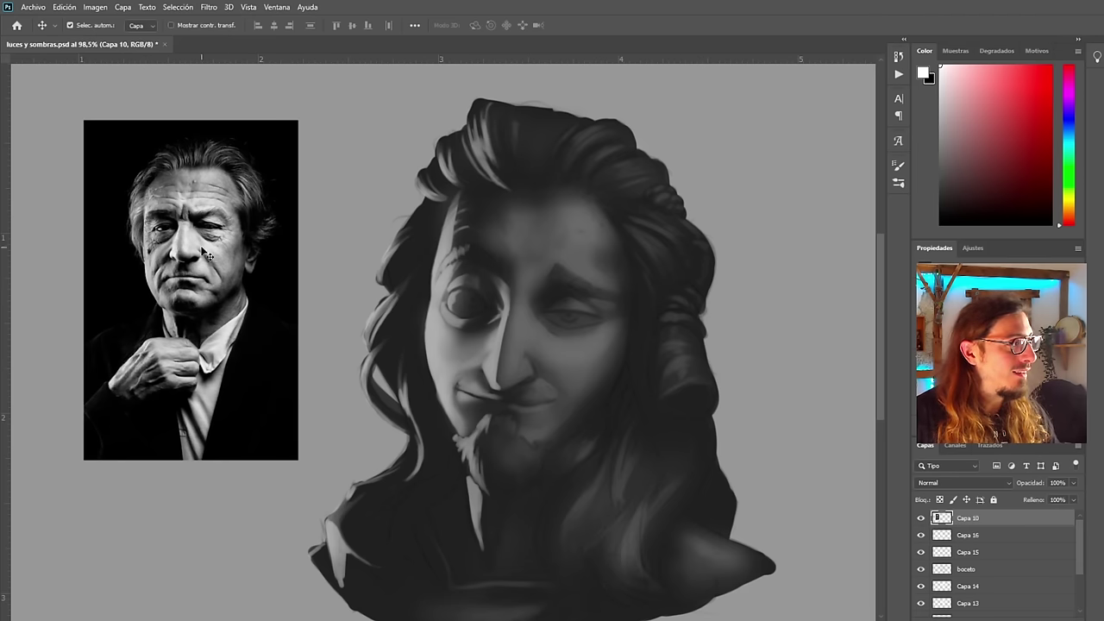
left_click(970, 534)
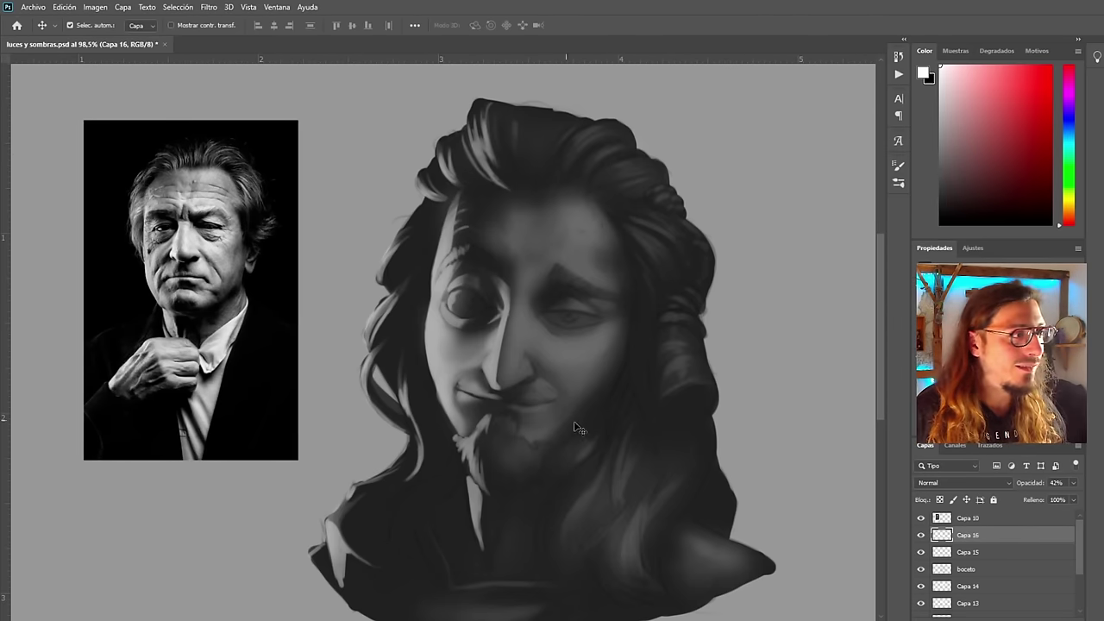
left_click(1054, 619)
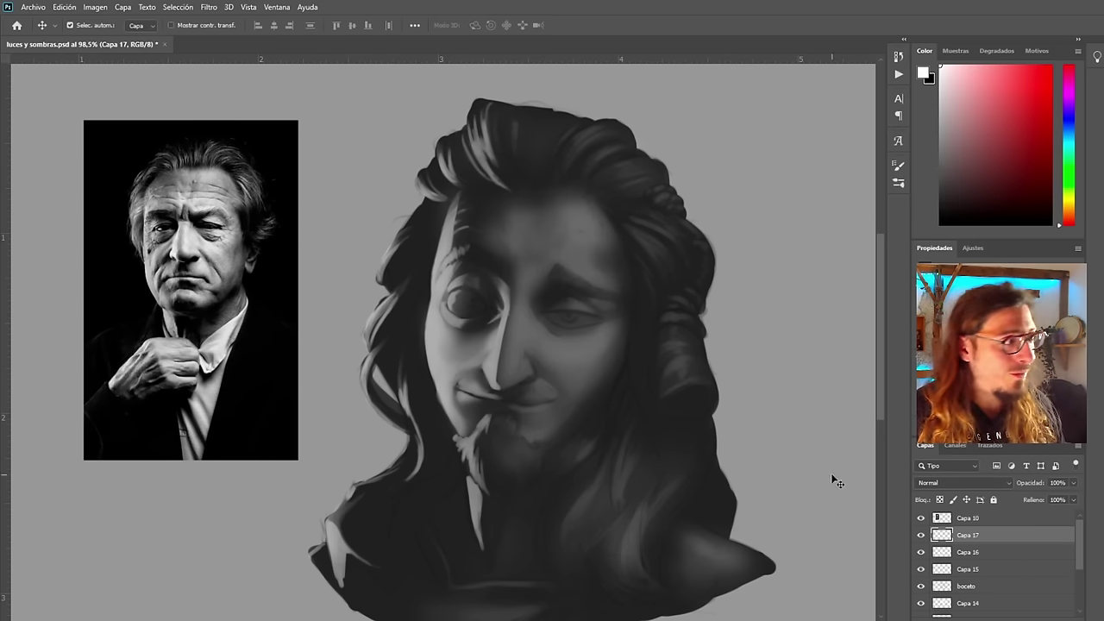
Compare the light areas of the reference photo's face with the caricature's face
scroll(375, 492, "down", 4)
scroll(535, 331, "up", 6)
scroll(233, 399, "down", 3)
scroll(345, 371, "up", 4)
scroll(336, 342, "down", 1)
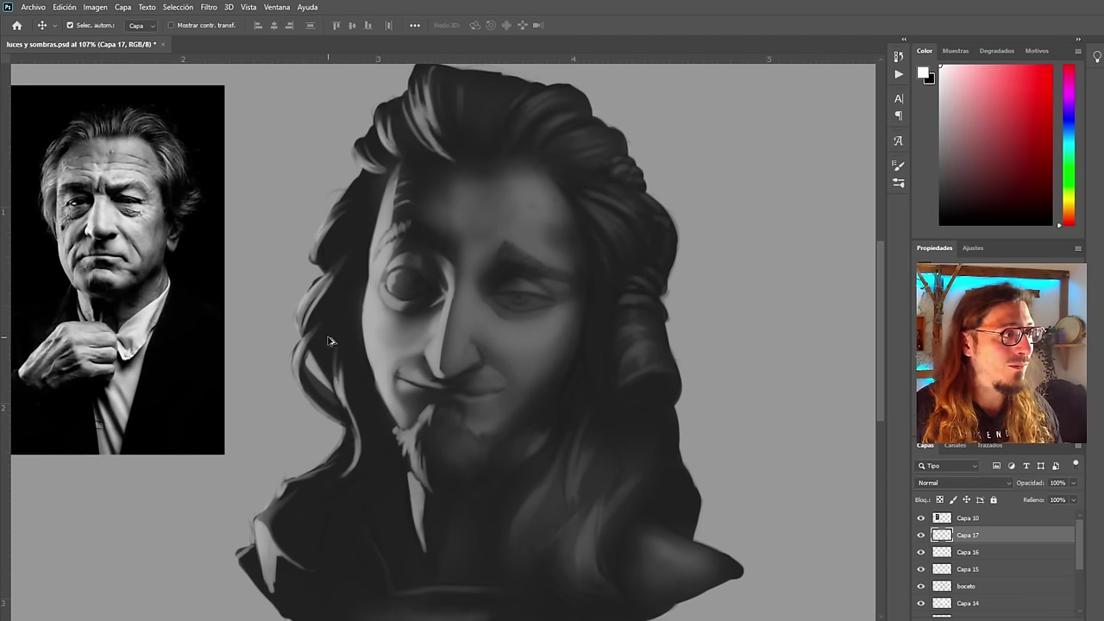
scroll(324, 276, "down", 2)
scroll(327, 276, "up", 2)
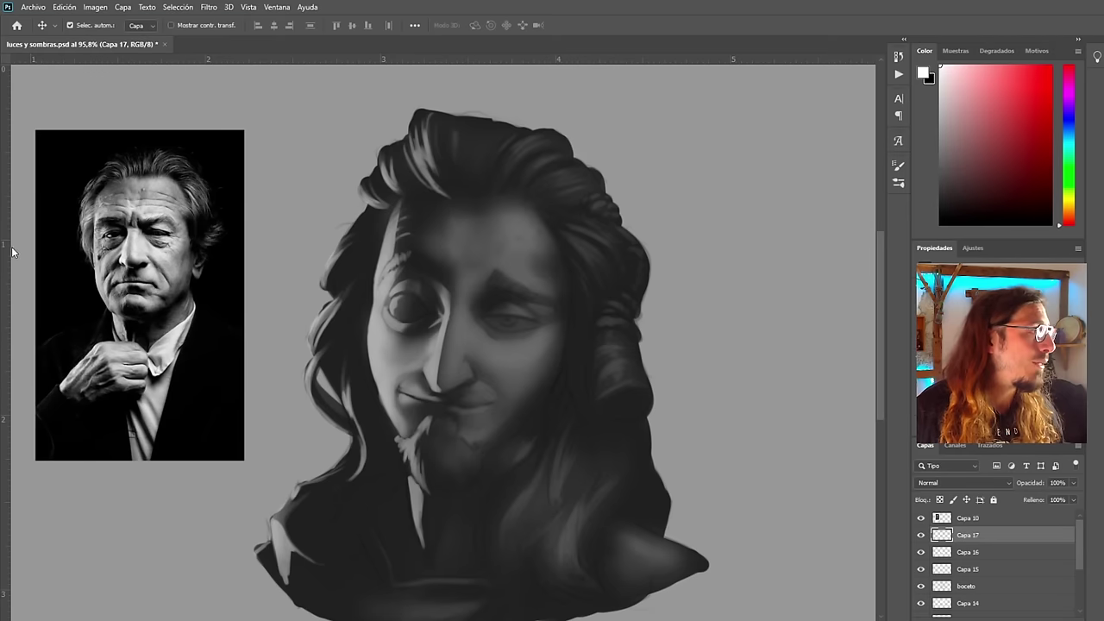
Try a white highlight on the forehead with the new layer's opacity at 20%, and erase it
key("b")
scroll(424, 416, "down", 3)
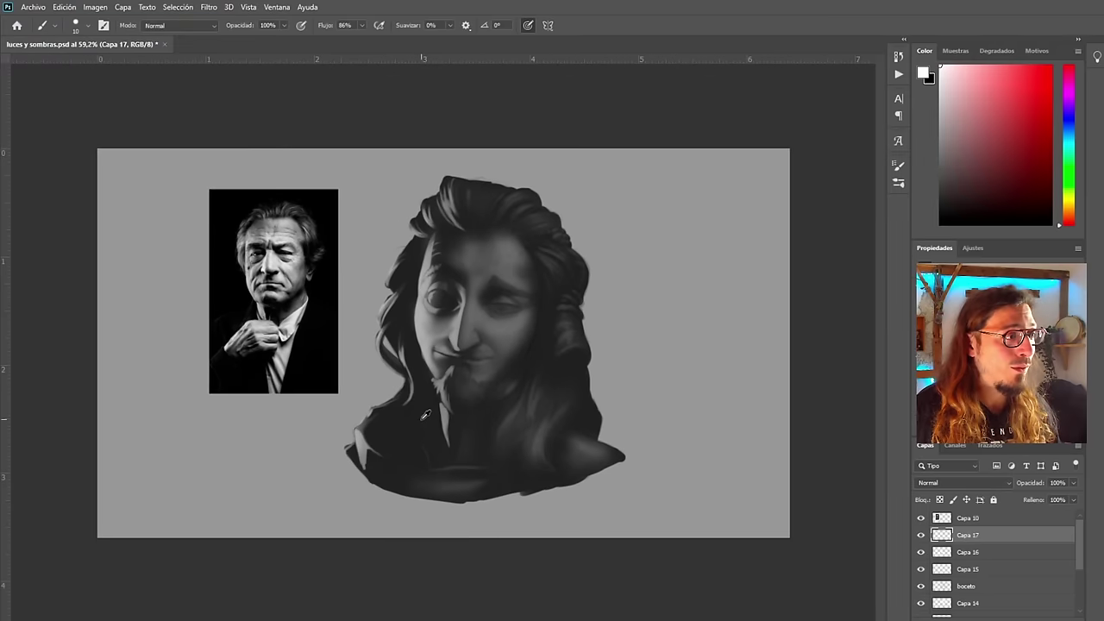
scroll(425, 416, "up", 2)
scroll(592, 223, "up", 1)
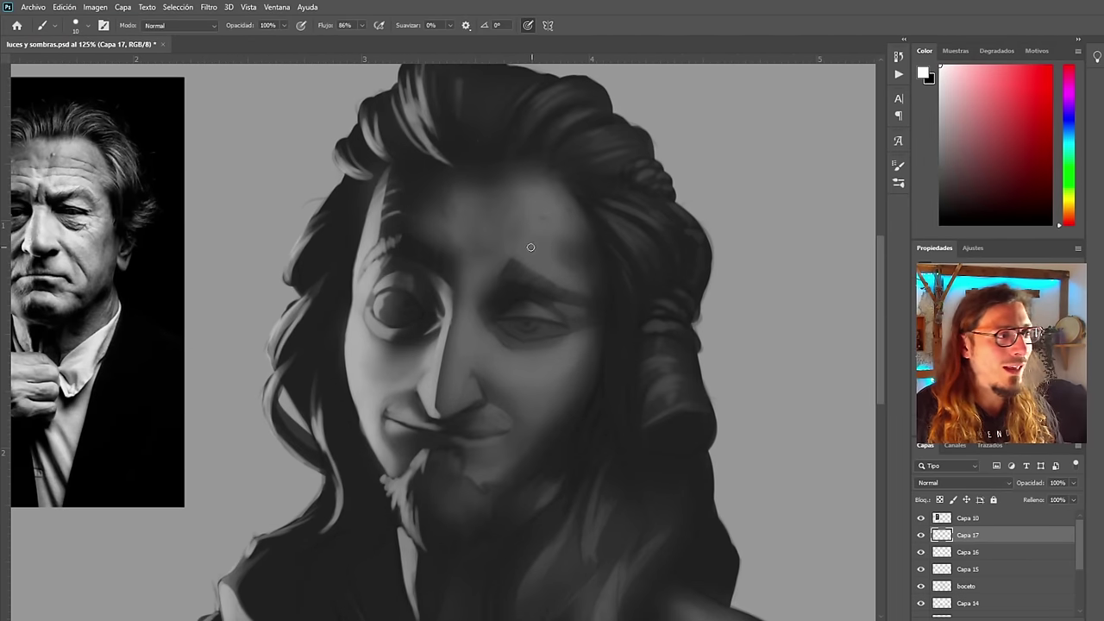
left_click_drag(528, 193, 562, 244)
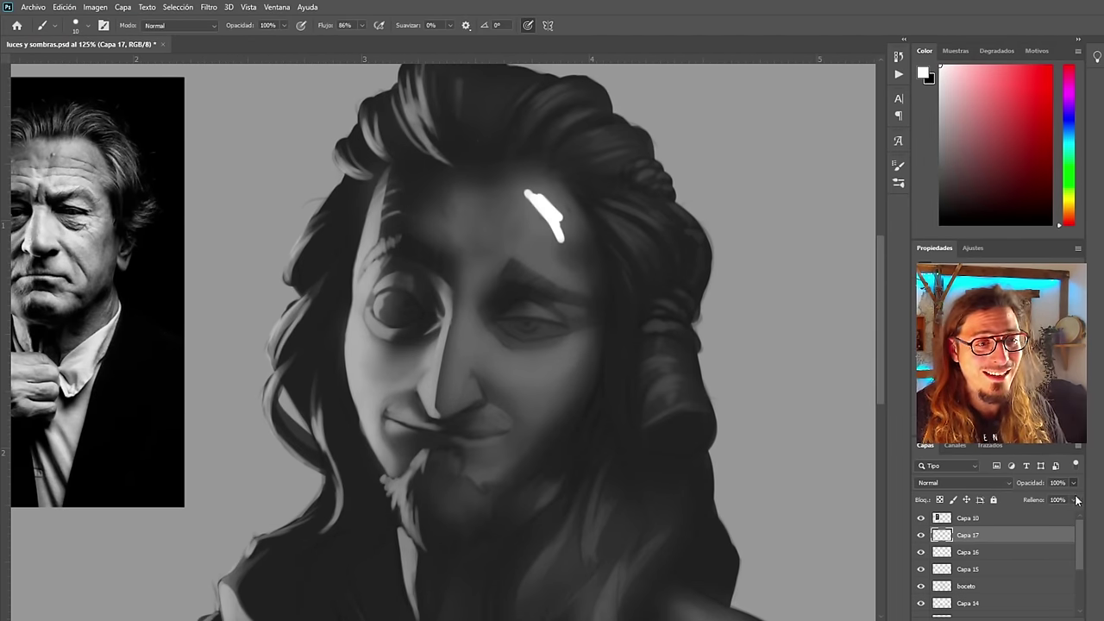
left_click_drag(1076, 497, 1031, 500)
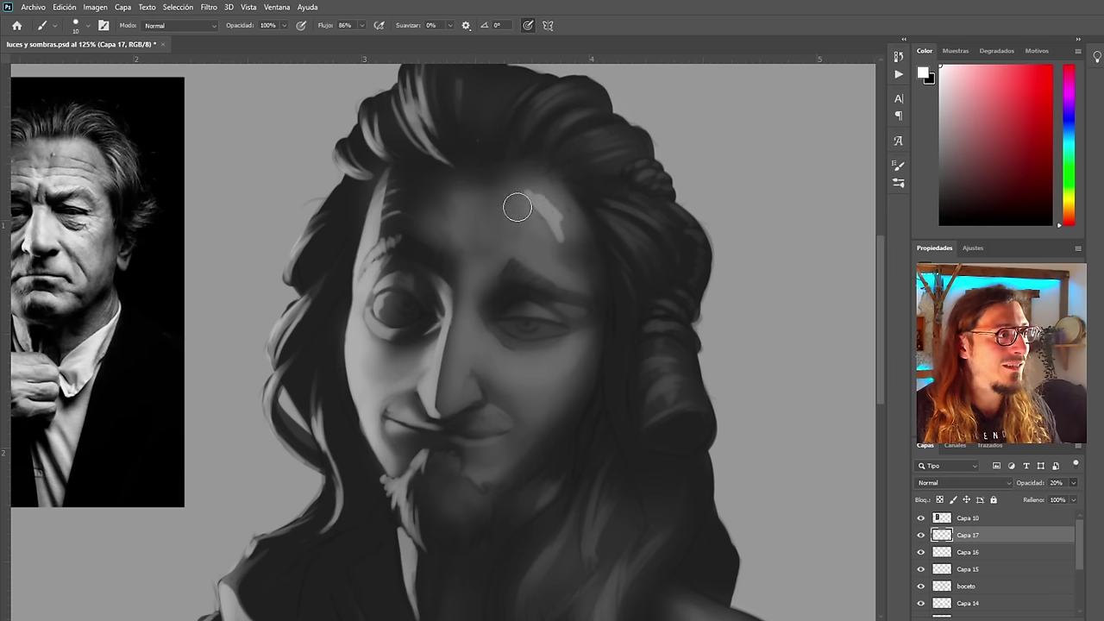
left_click_drag(518, 207, 564, 241)
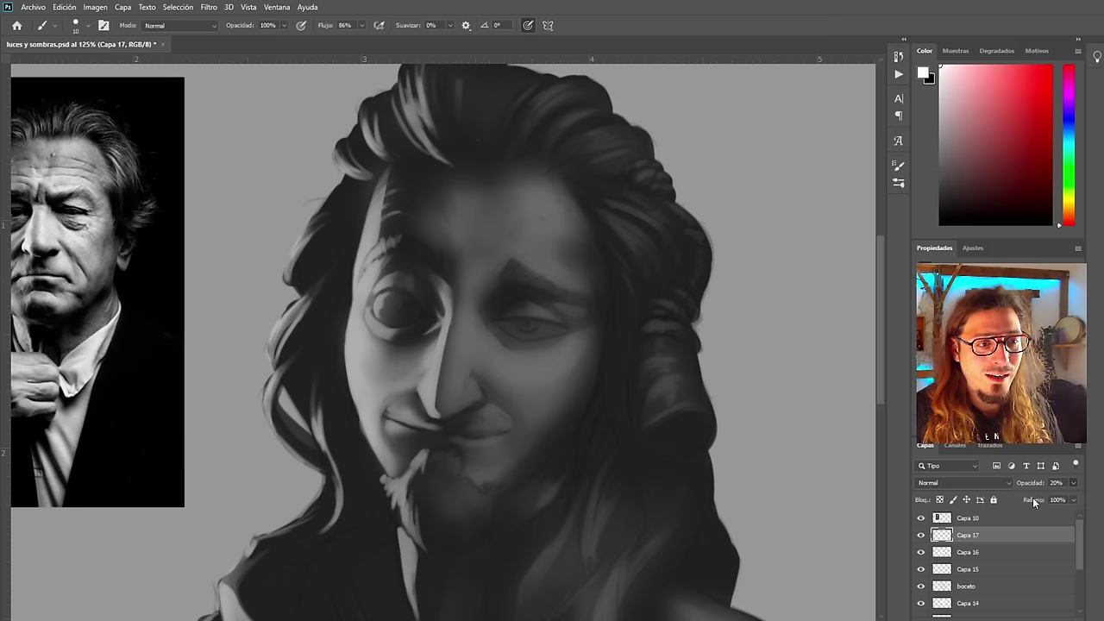
Set the new layer's opacity to 12% and paint faint highlights on the forehead and half-closed eyelid with a 12 px brush
left_click_drag(1025, 498, 1028, 498)
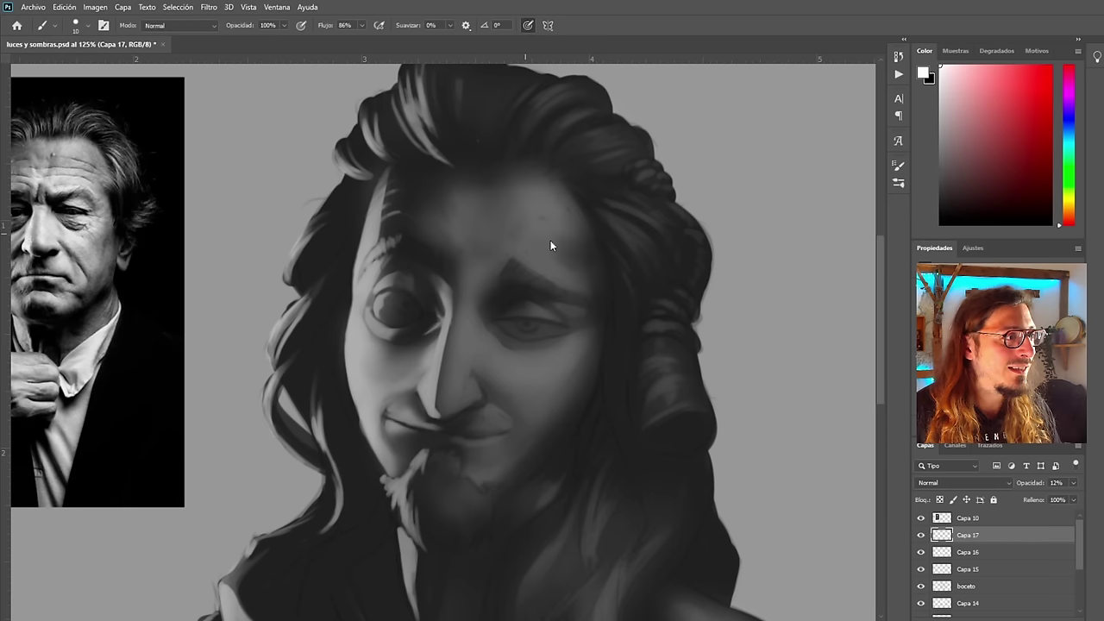
key("bracketright")
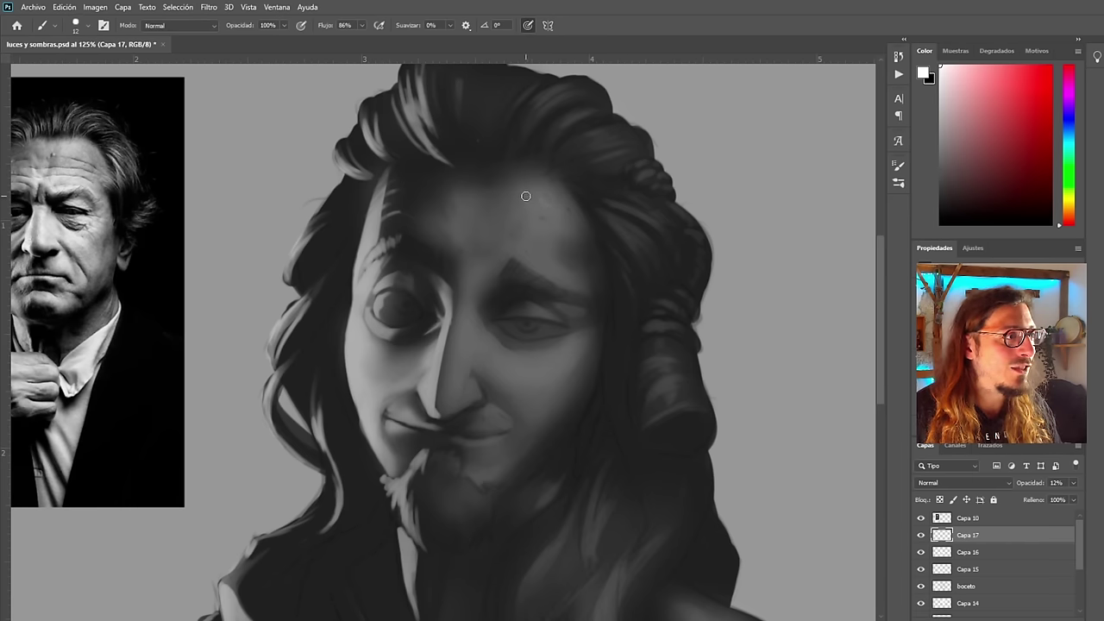
key("ctrl+0")
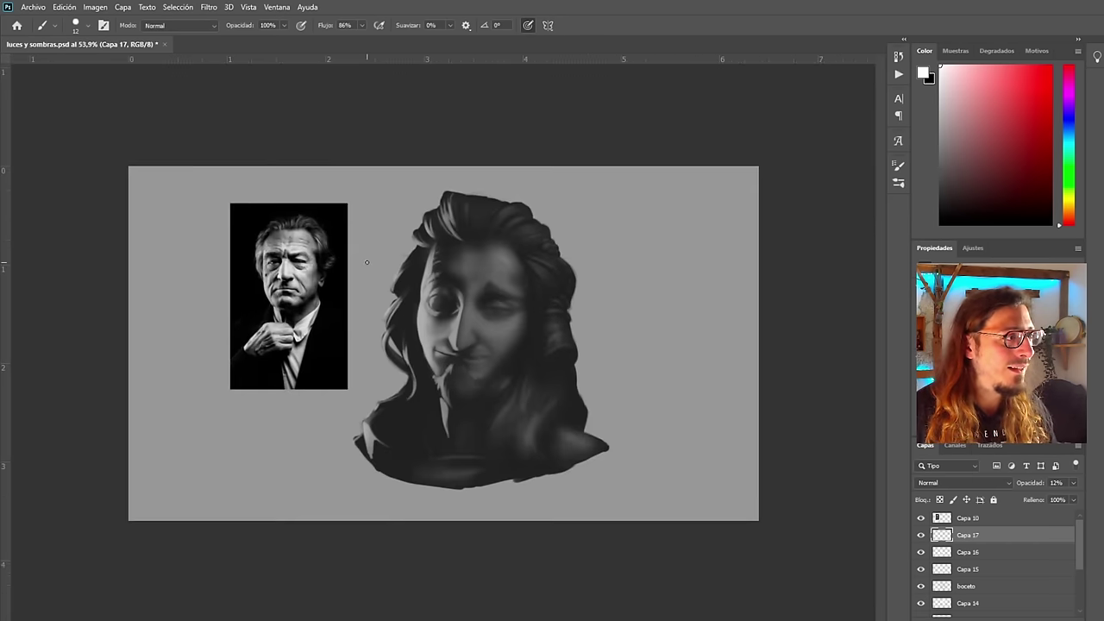
scroll(394, 308, "up", 7)
scroll(414, 371, "down", 6)
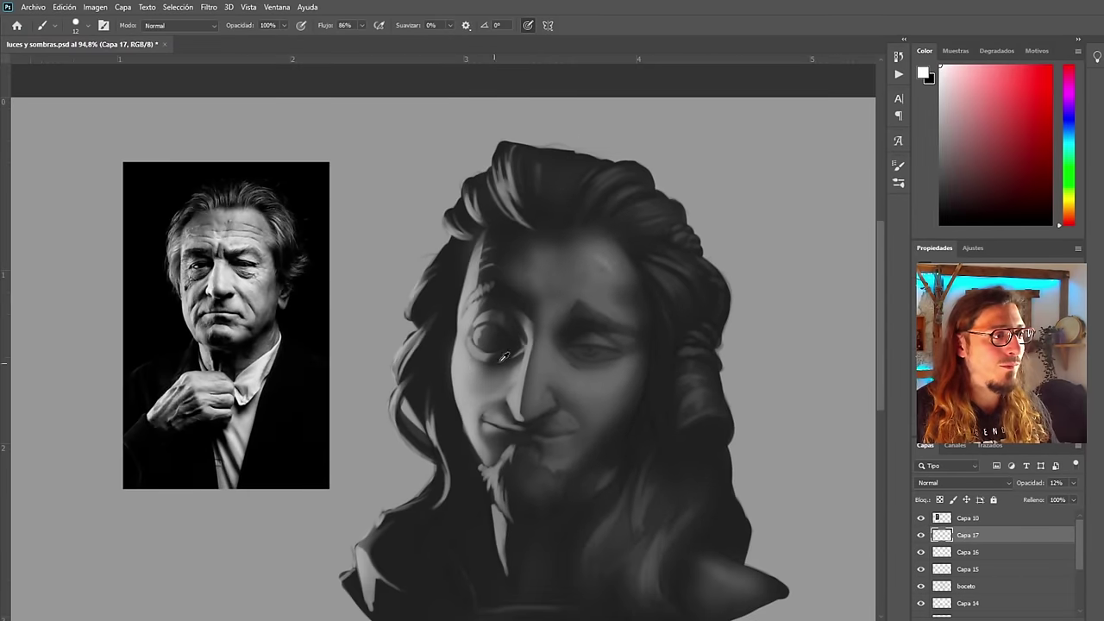
scroll(699, 267, "up", 3)
scroll(702, 263, "up", 1)
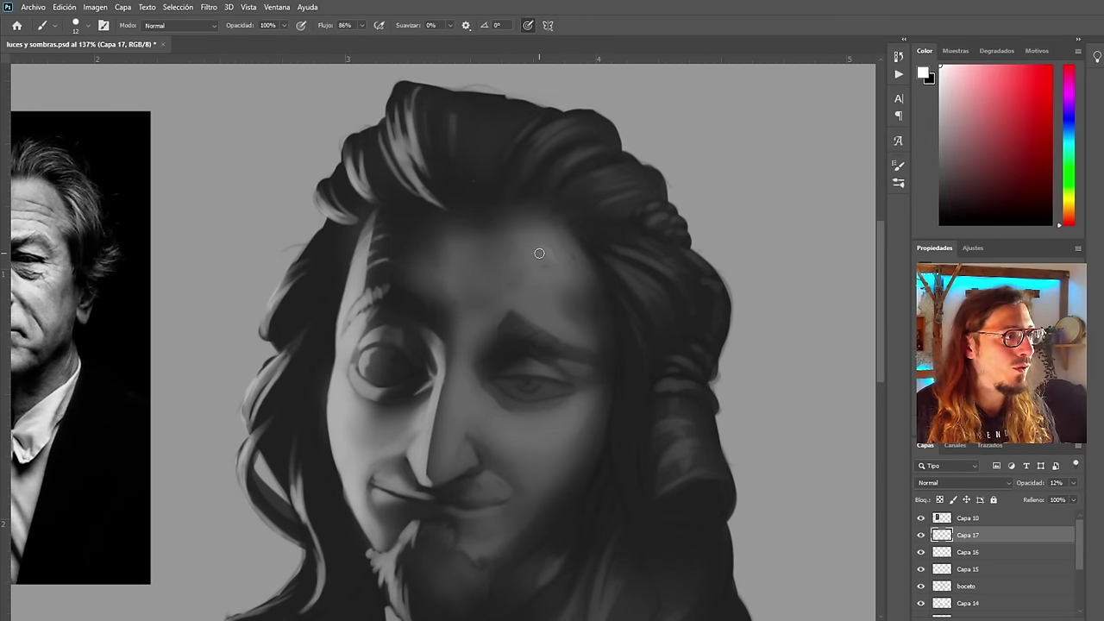
scroll(522, 285, "down", 3)
scroll(294, 389, "up", 2)
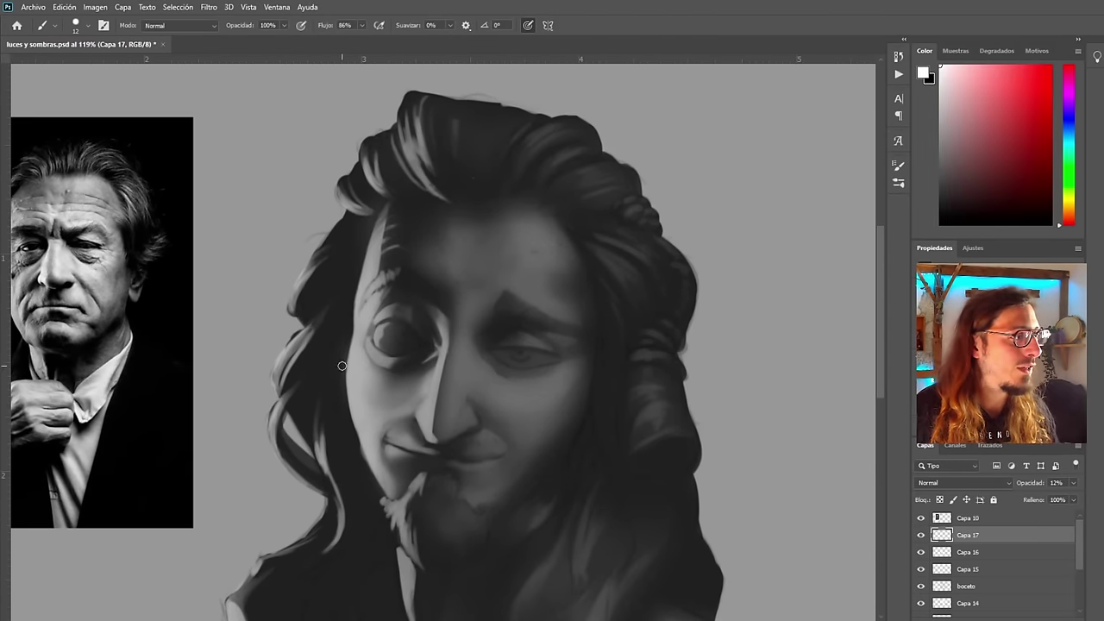
scroll(288, 397, "down", 1)
scroll(517, 326, "up", 3)
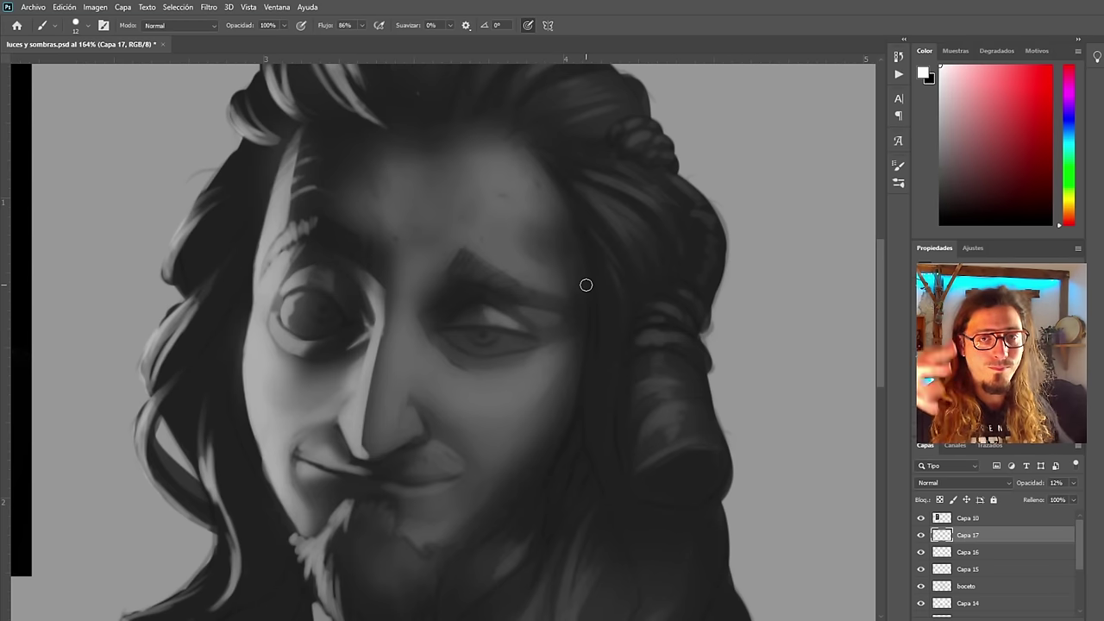
Compare the caricature's highlights on the forehead, eyelid and cheek with the reference photo
scroll(445, 278, "down", 4)
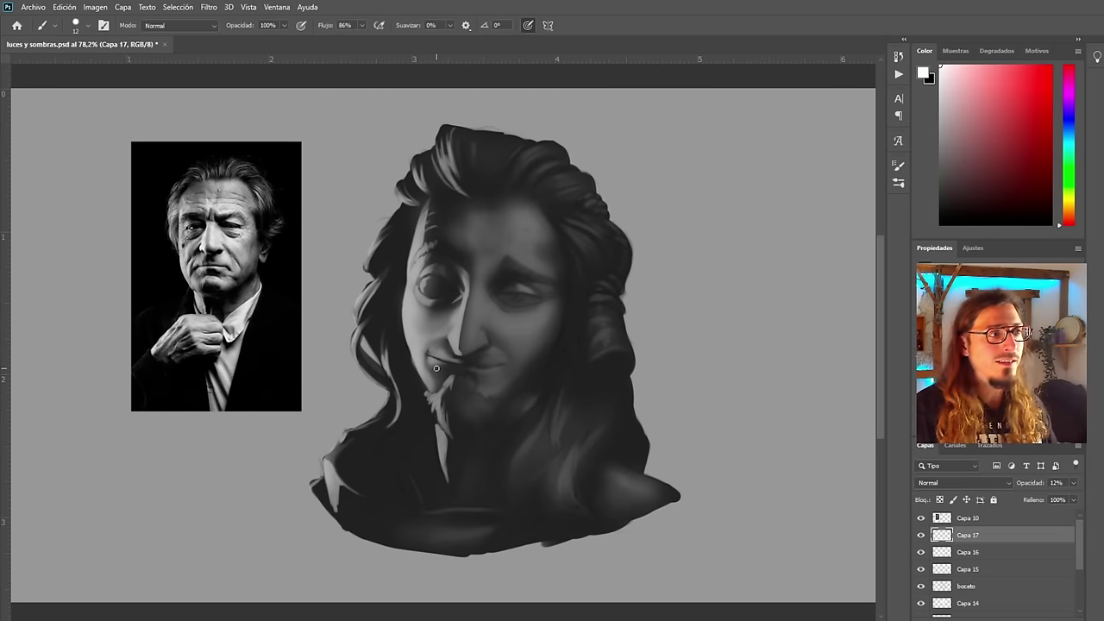
scroll(526, 241, "up", 4)
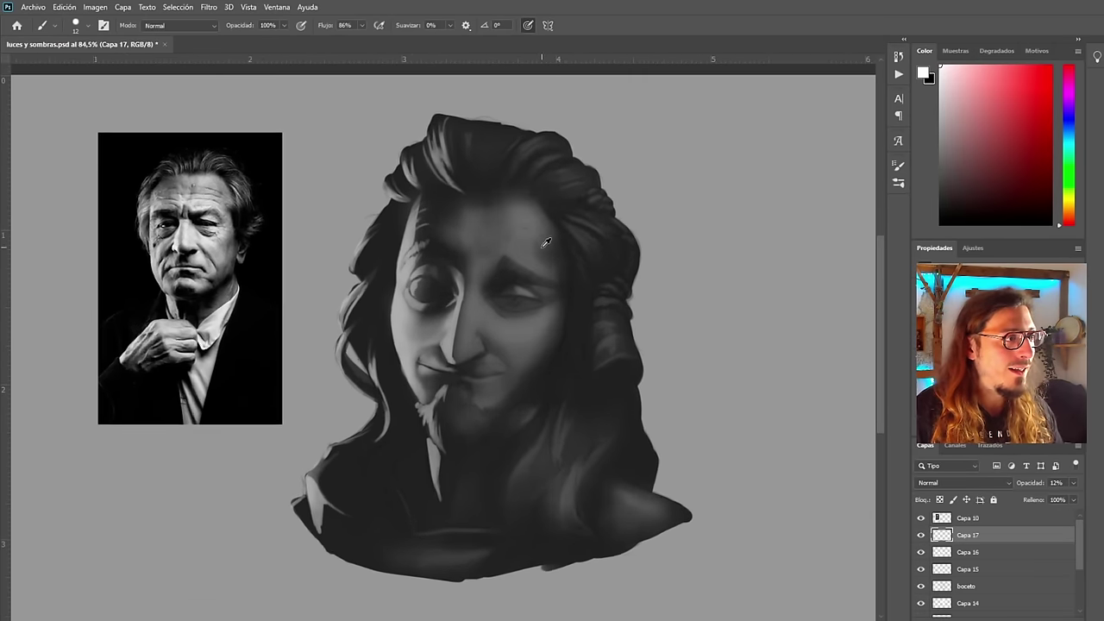
scroll(482, 271, "down", 6)
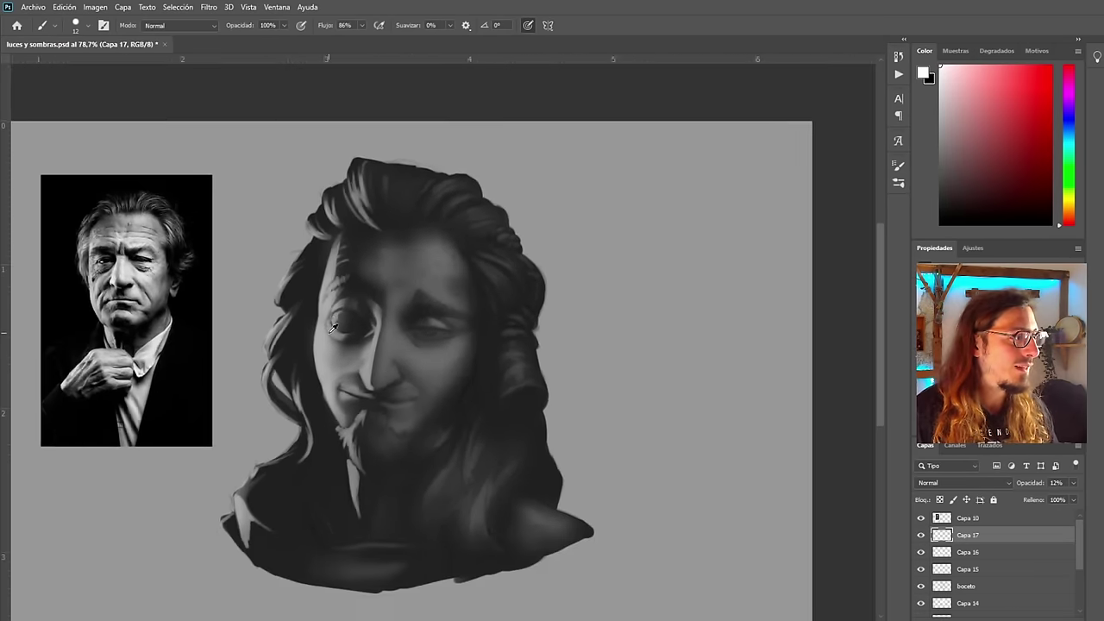
scroll(388, 424, "up", 3)
scroll(401, 449, "down", 1)
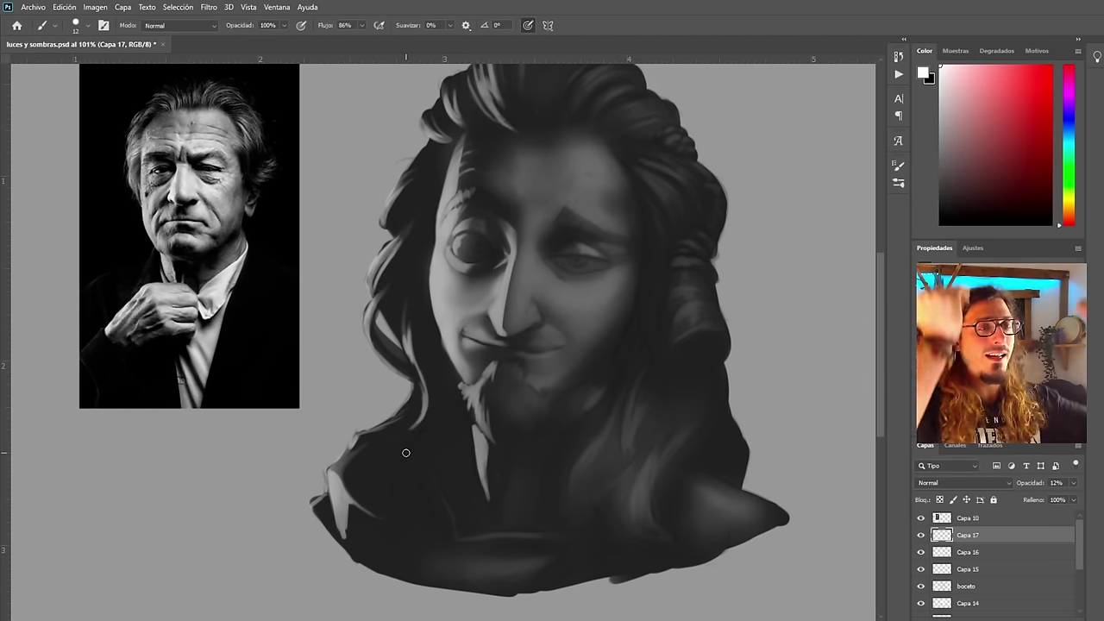
scroll(613, 285, "up", 5)
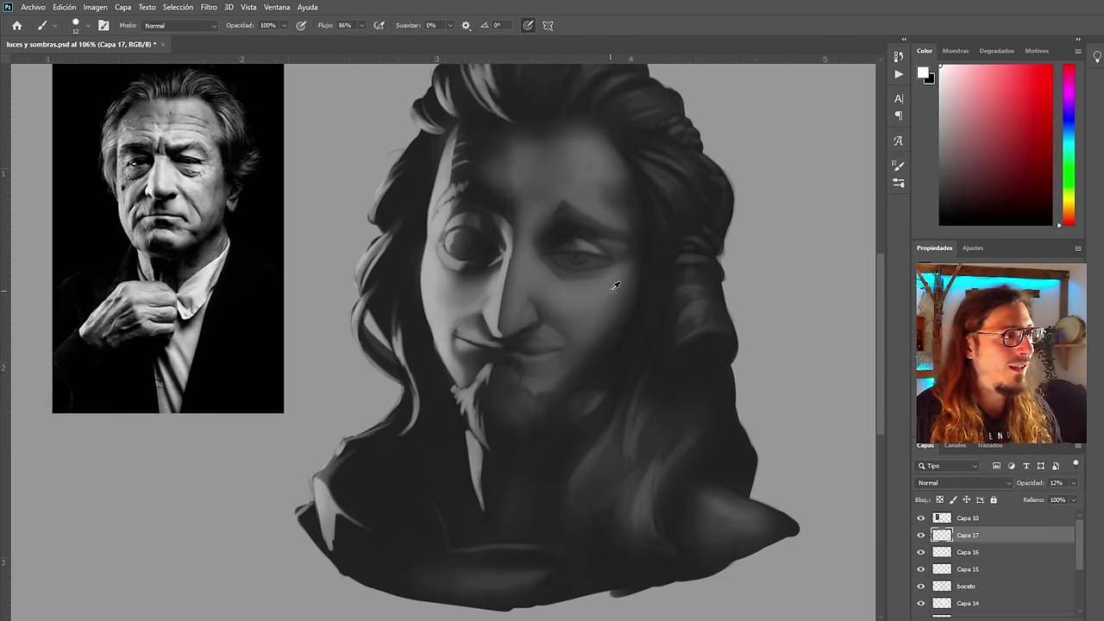
scroll(569, 327, "down", 6)
scroll(371, 302, "up", 3)
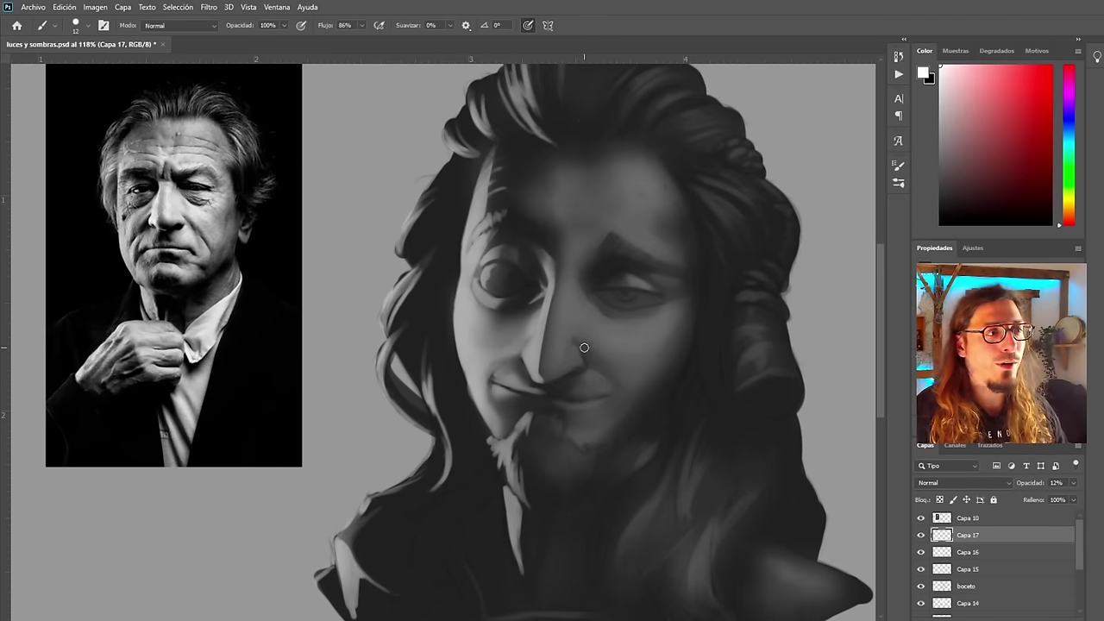
scroll(662, 325, "up", 2)
scroll(673, 285, "down", 3)
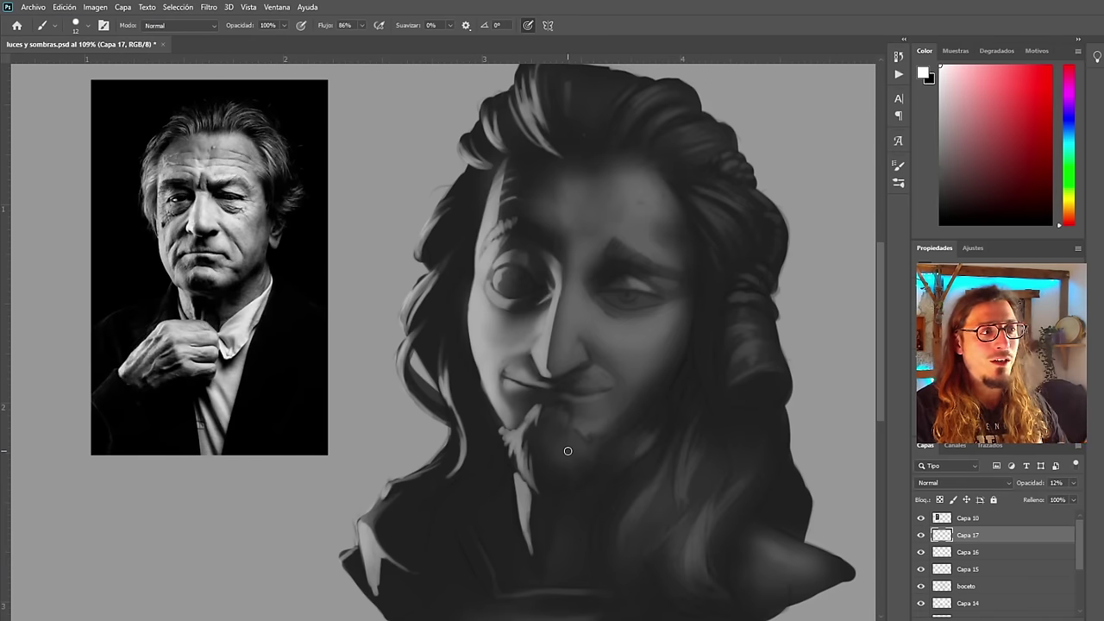
Paint soft light on the upper eyelid and around the half-closed eye on layer Capa 17, checking it against the reference portrait
scroll(628, 313, "down", 2)
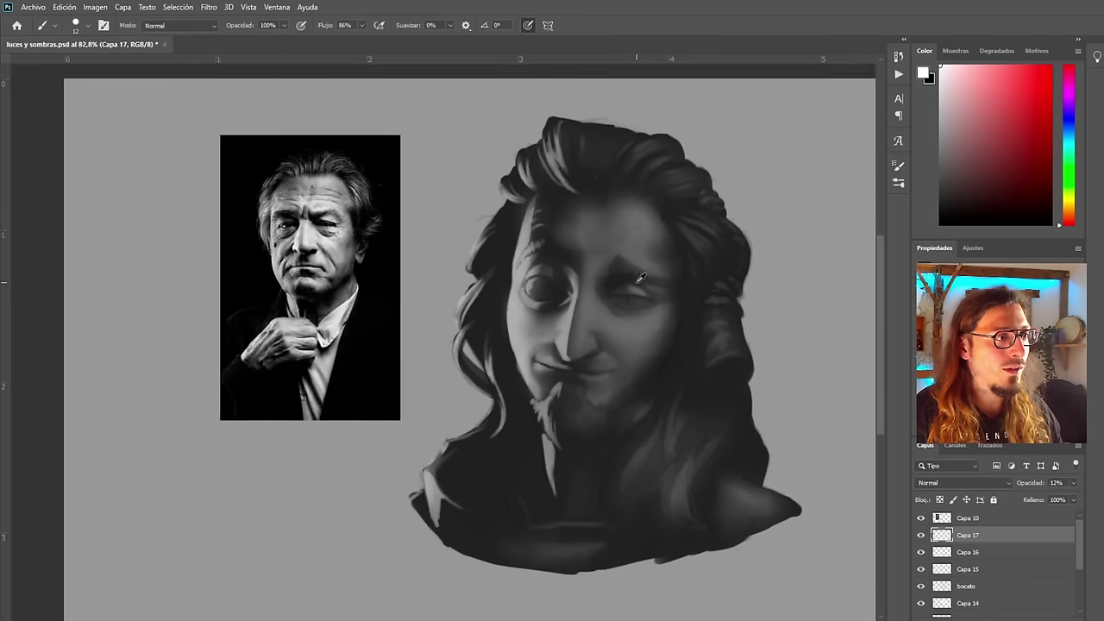
scroll(633, 319, "up", 4)
scroll(616, 284, "down", 2)
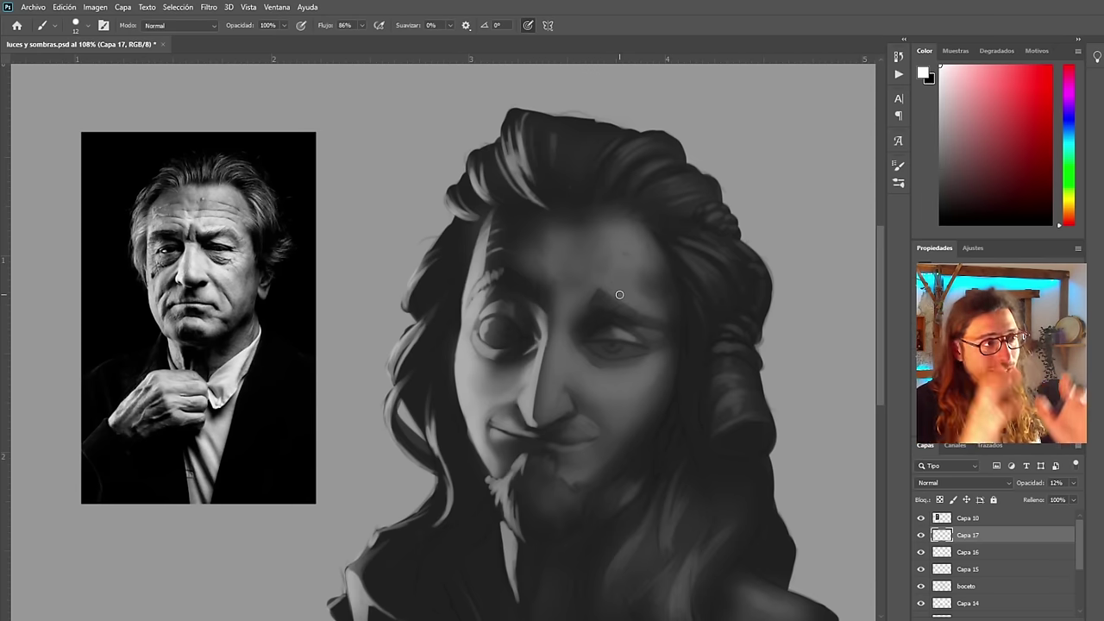
scroll(622, 307, "up", 3)
scroll(636, 298, "down", 3)
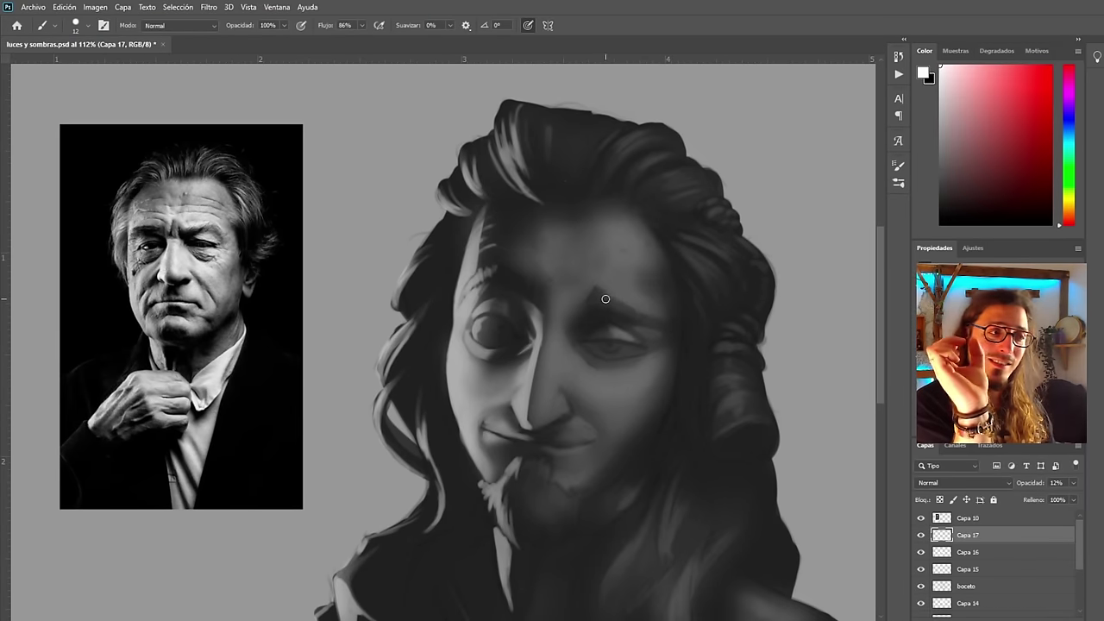
scroll(596, 406, "up", 5)
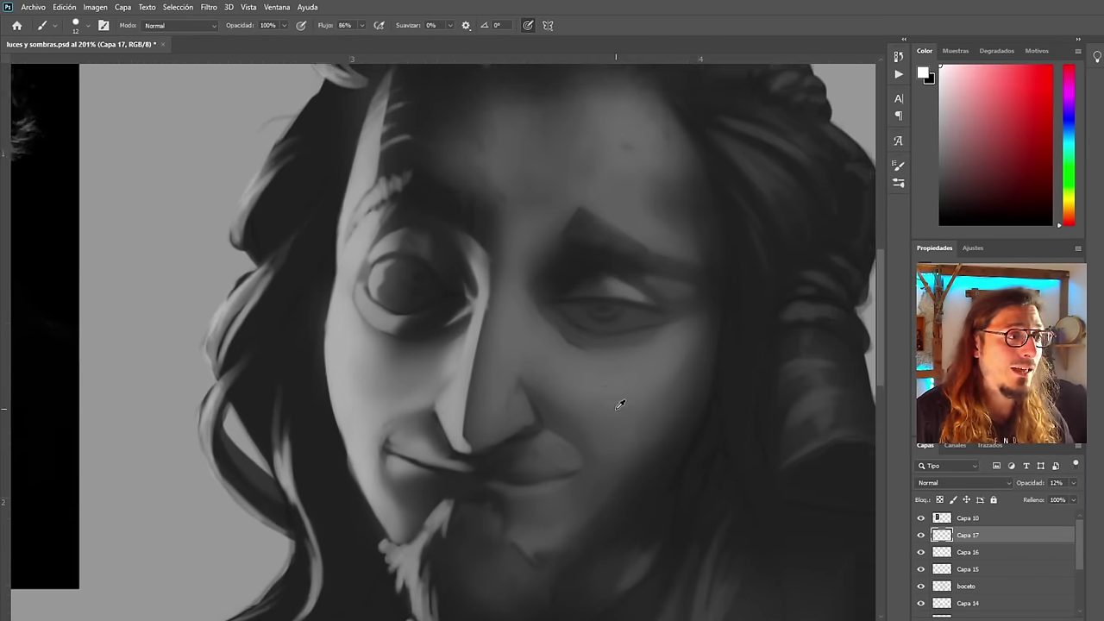
scroll(634, 325, "down", 4)
scroll(616, 340, "up", 3)
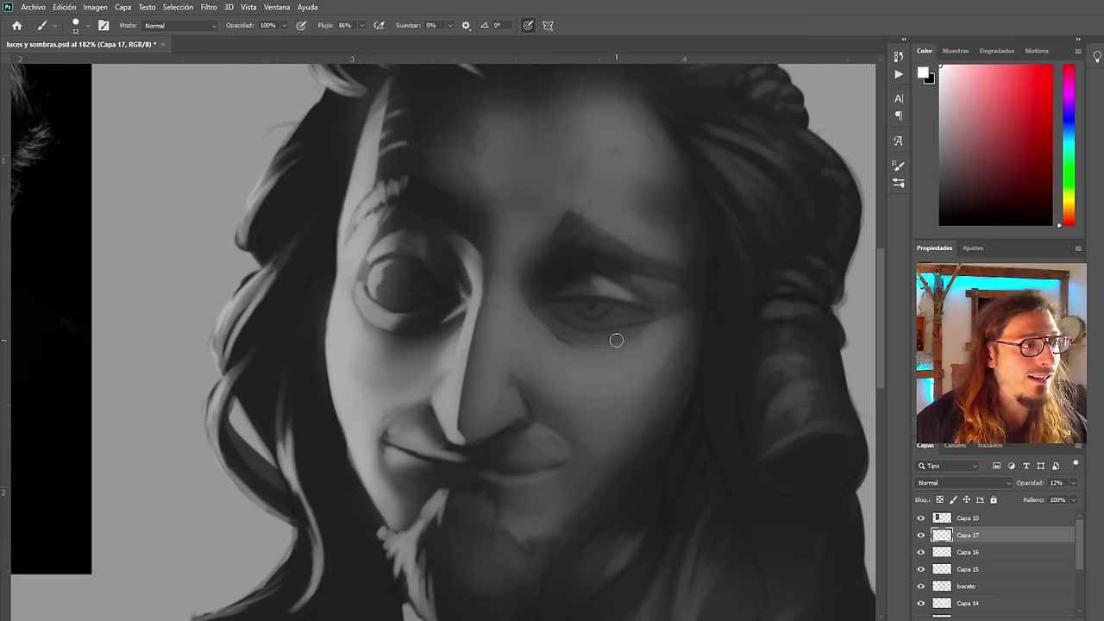
scroll(581, 325, "down", 3)
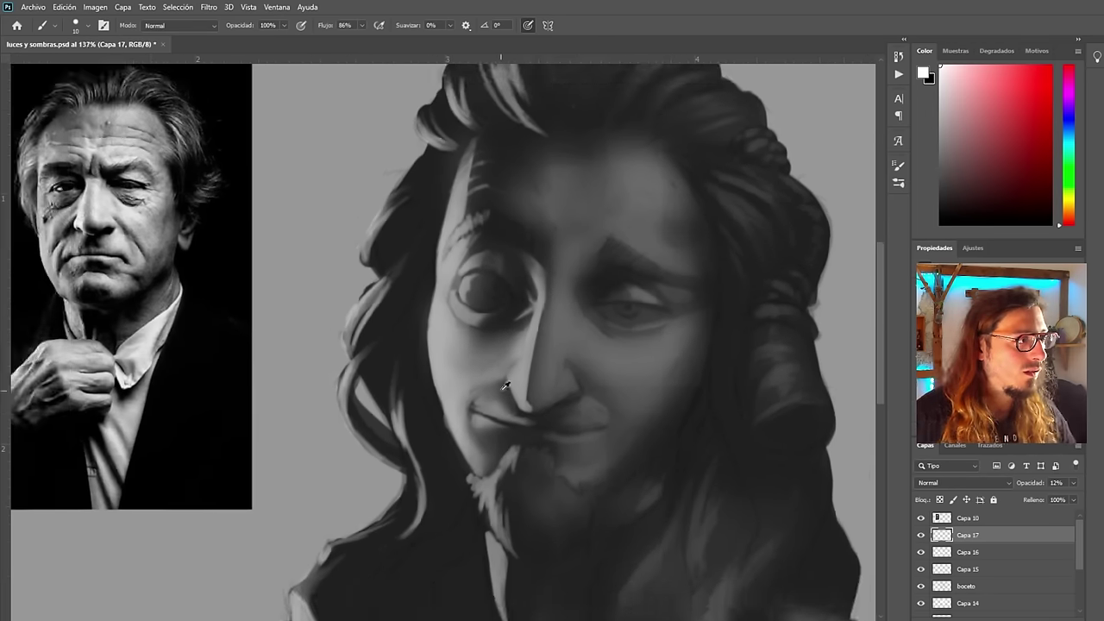
Flip the whole canvas horizontally to check the portrait mirrored
scroll(623, 223, "up", 2)
key("F2")
scroll(617, 162, "down", 6)
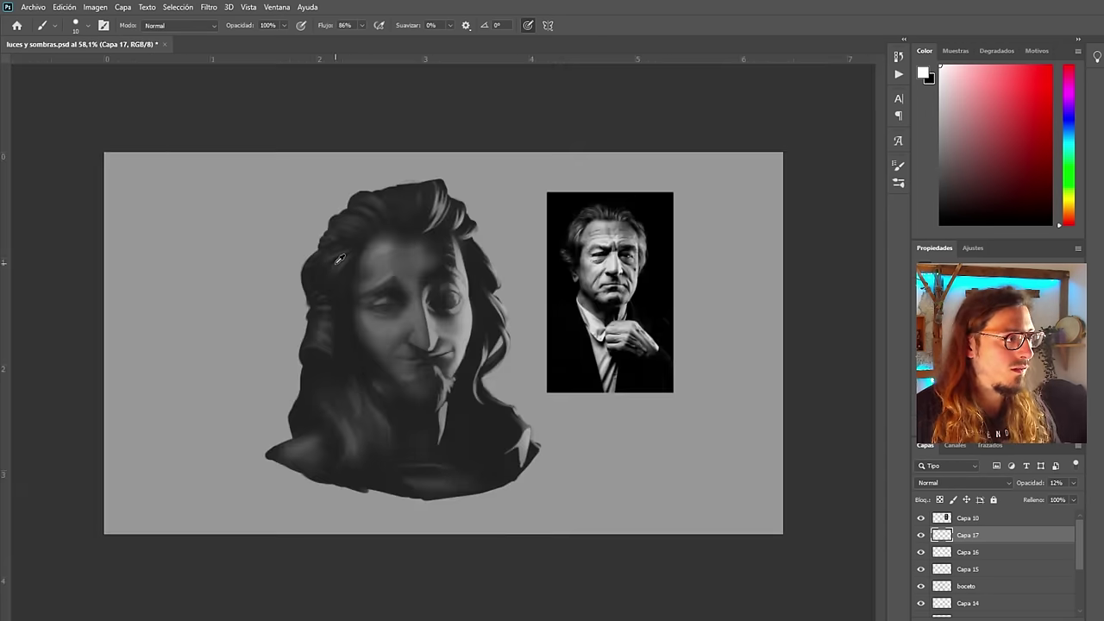
Paint soft highlights on the shadowed side of the forehead and along the upper edge of the half-closed eye's eyebrow
scroll(336, 263, "up", 6)
scroll(363, 346, "down", 1)
scroll(345, 380, "up", 3)
left_click_drag(500, 452, 456, 318)
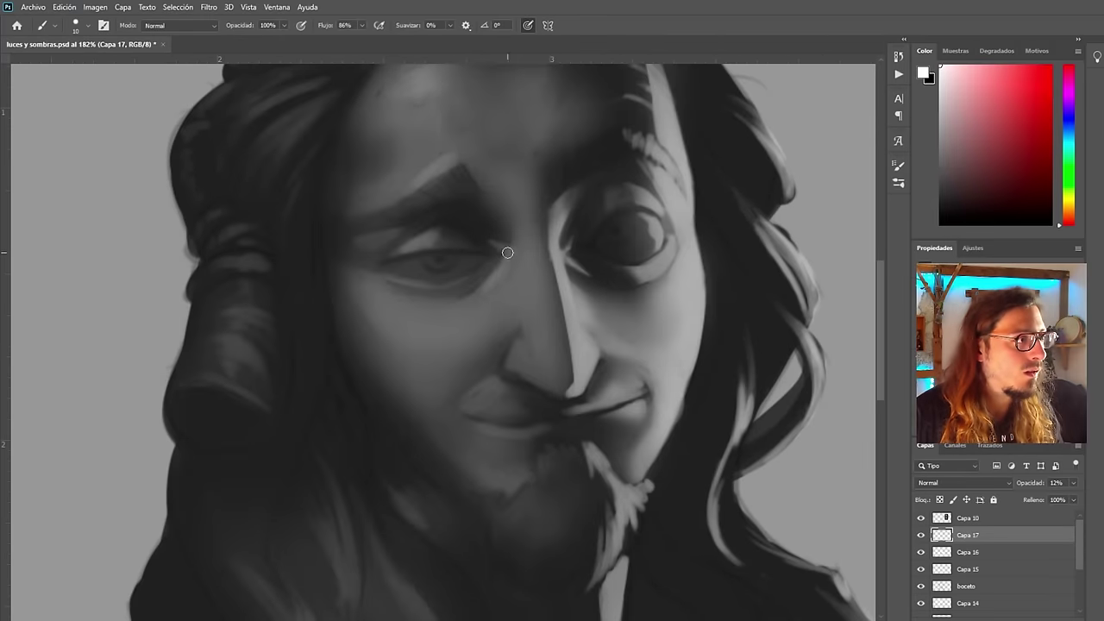
scroll(507, 253, "down", 4)
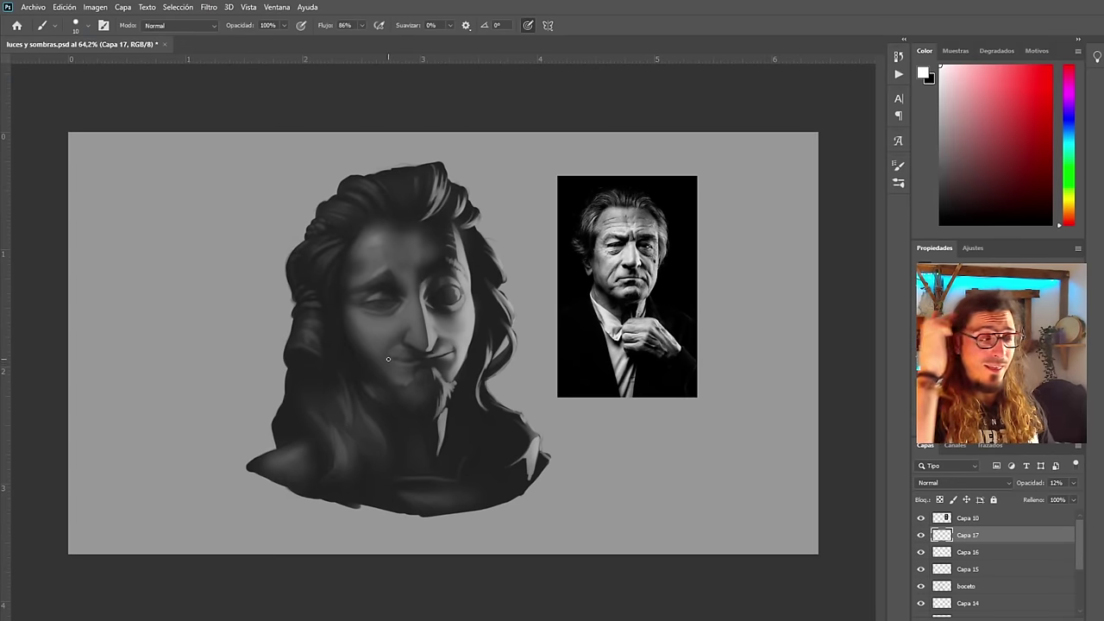
scroll(407, 302, "up", 4)
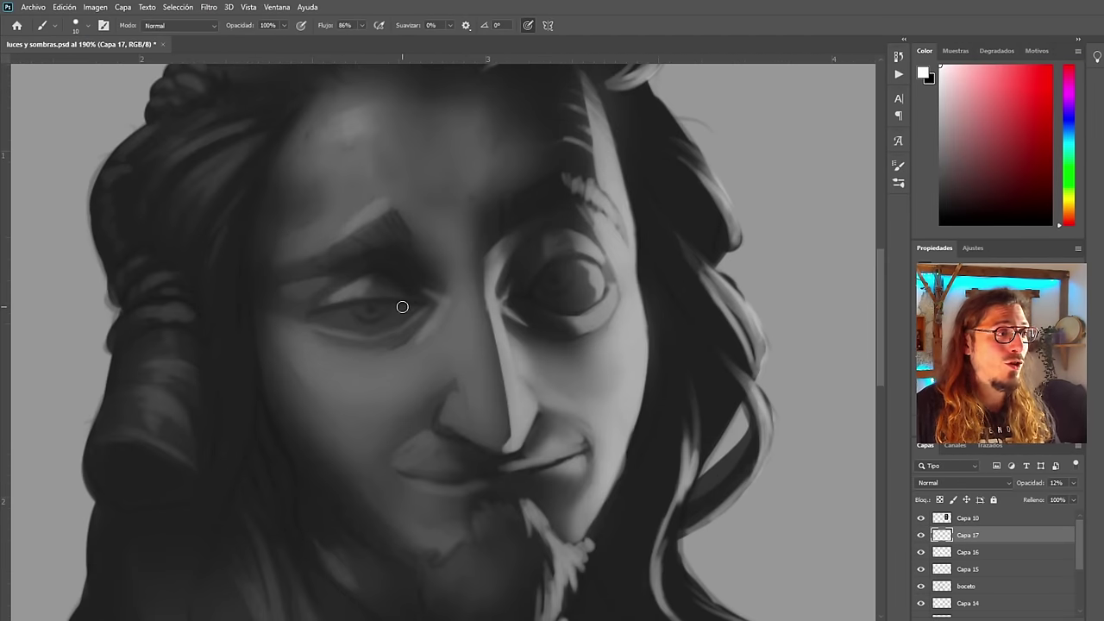
Enlarge the brush and soften the light on the cheek below the half-closed eye
key("]")
key("]")
key("]")
key("]")
key("]")
key("]")
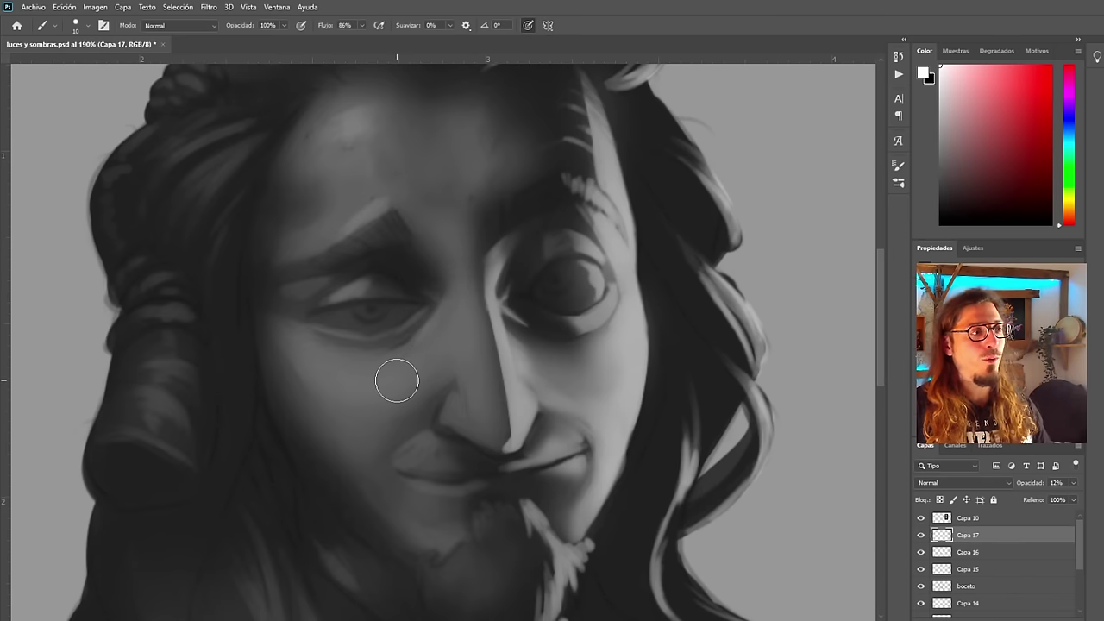
scroll(397, 380, "down", 5)
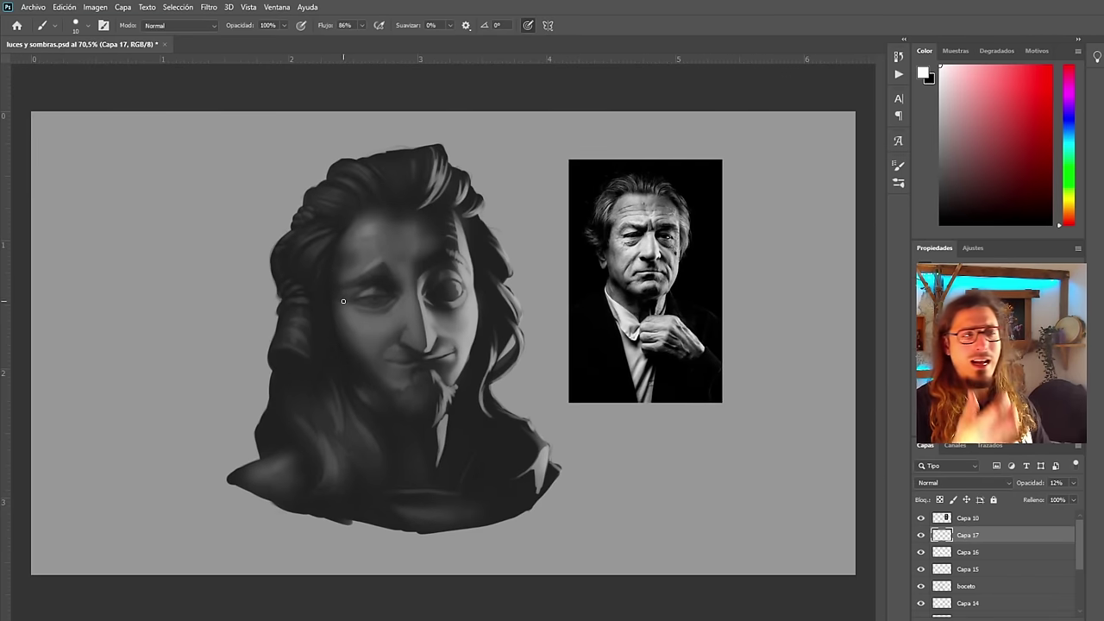
scroll(320, 294, "up", 3)
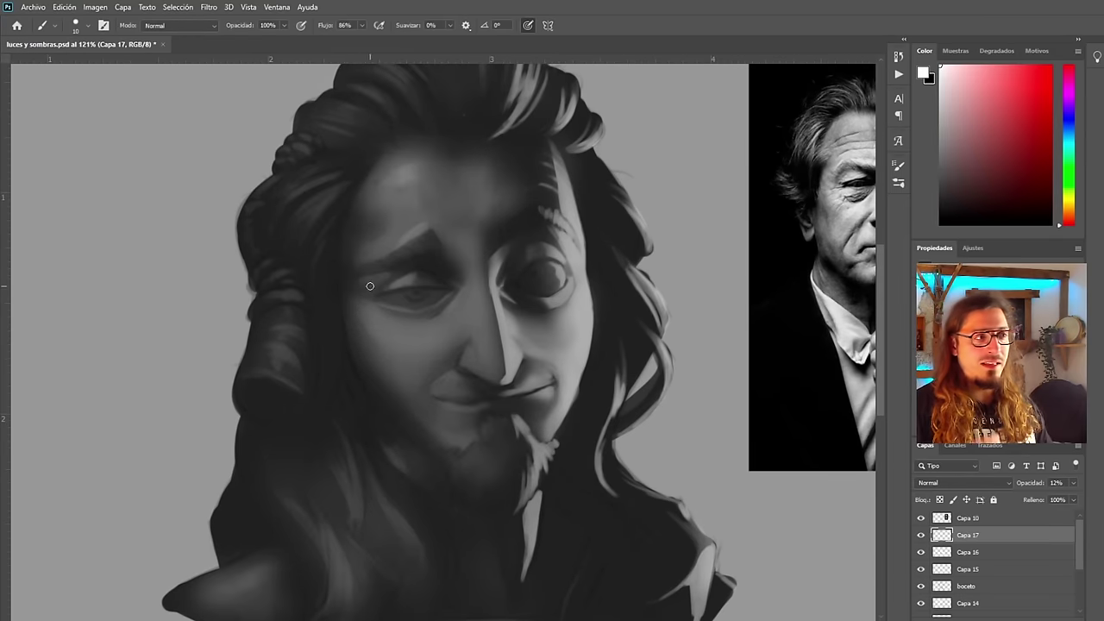
Refine the light along the upper eyelid of the half-closed eye with short, small strokes
scroll(399, 241, "up", 2)
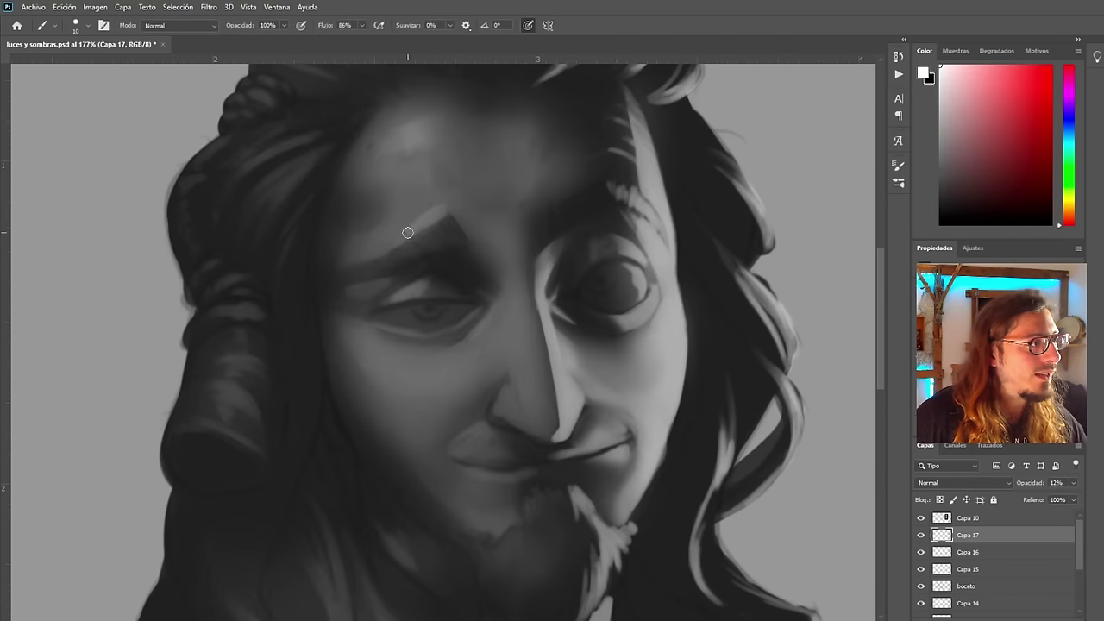
scroll(407, 234, "down", 2)
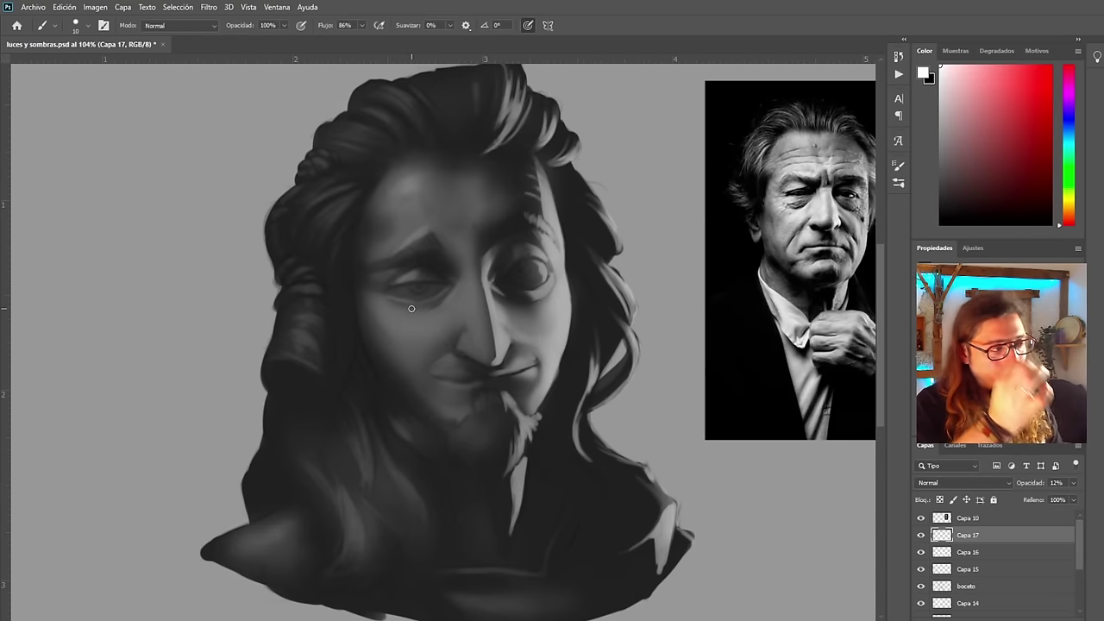
scroll(387, 276, "up", 2)
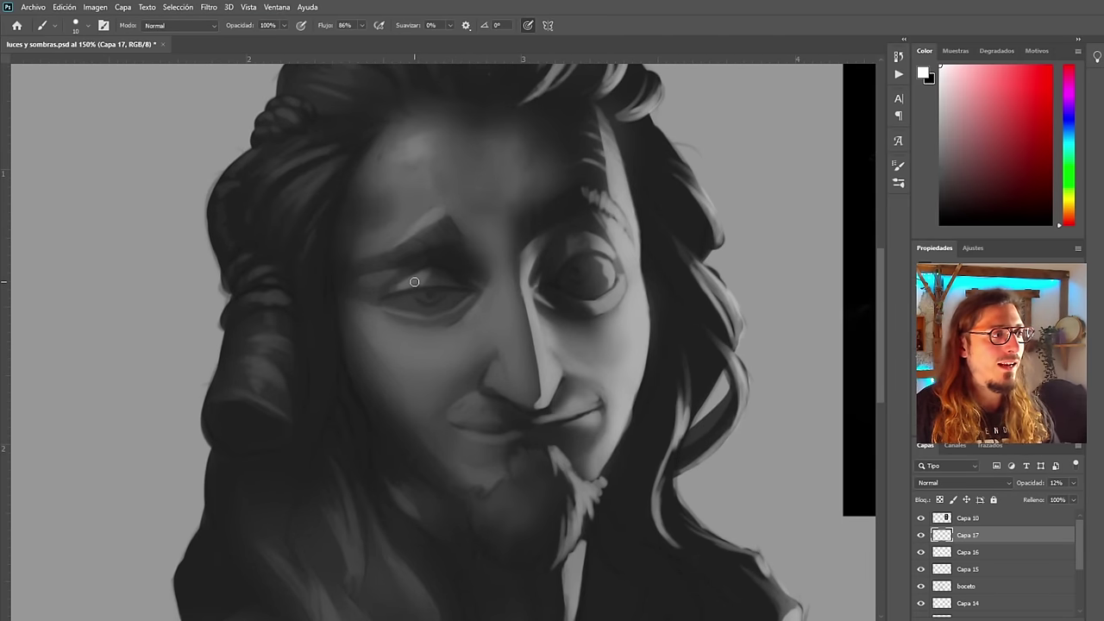
key("e")
mouse_move(399, 284)
left_mouse_down()
mouse_move(414, 308)
mouse_move(379, 282)
mouse_move(396, 296)
mouse_move(383, 293)
left_mouse_up()
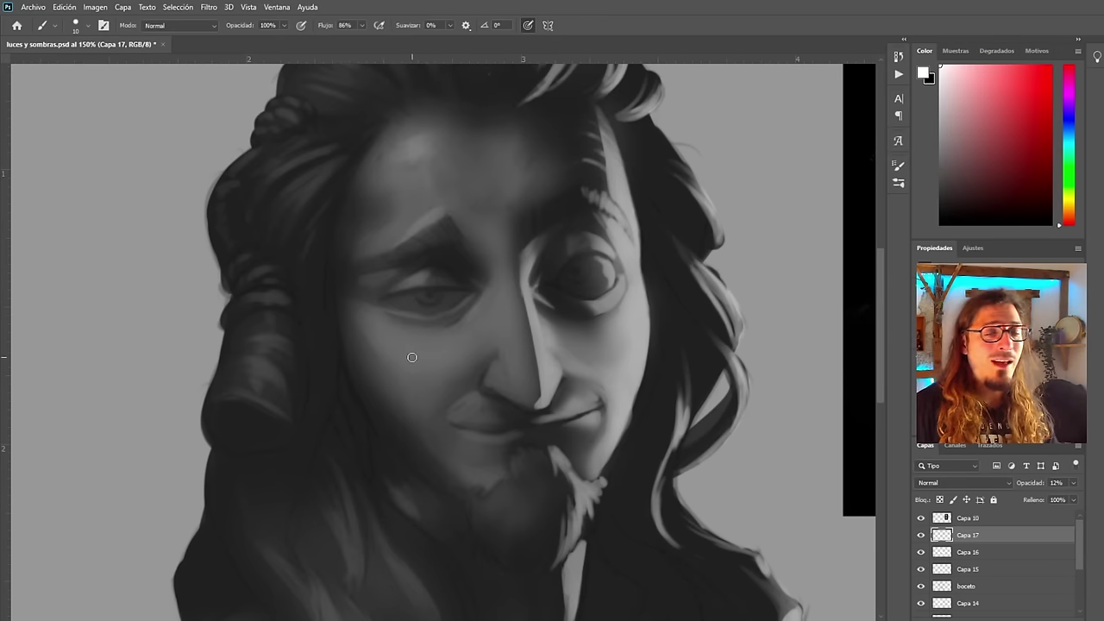
Flip the canvas back to its original orientation and add a highlight between the eyebrows, softening it with an enlarged brush
key("ctrl+shift+h")
key("ctrl+0")
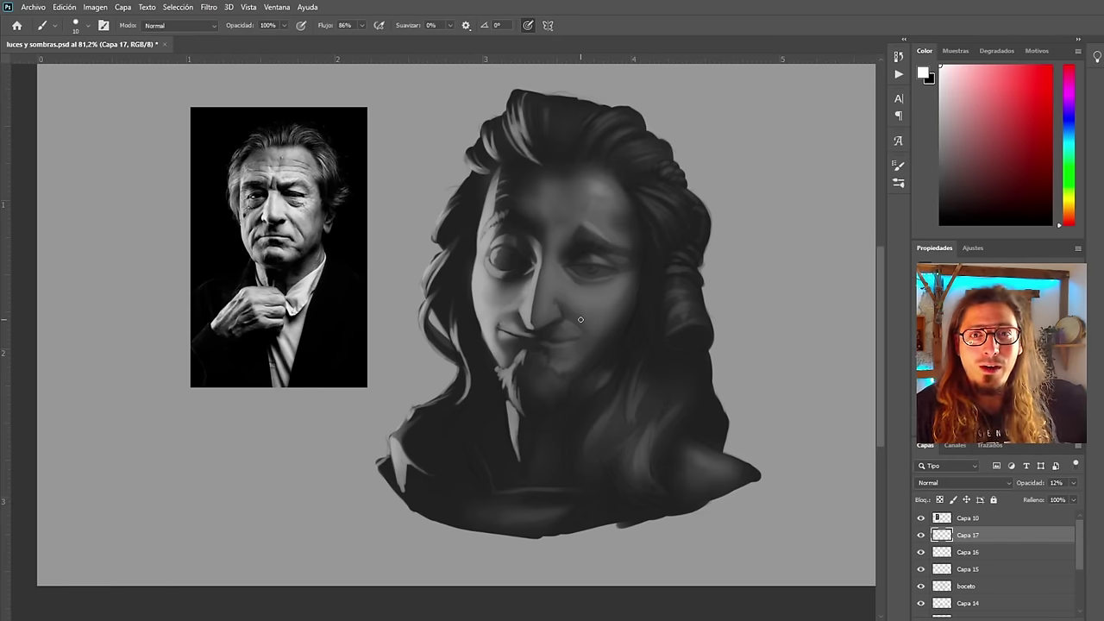
scroll(633, 223, "up", 5)
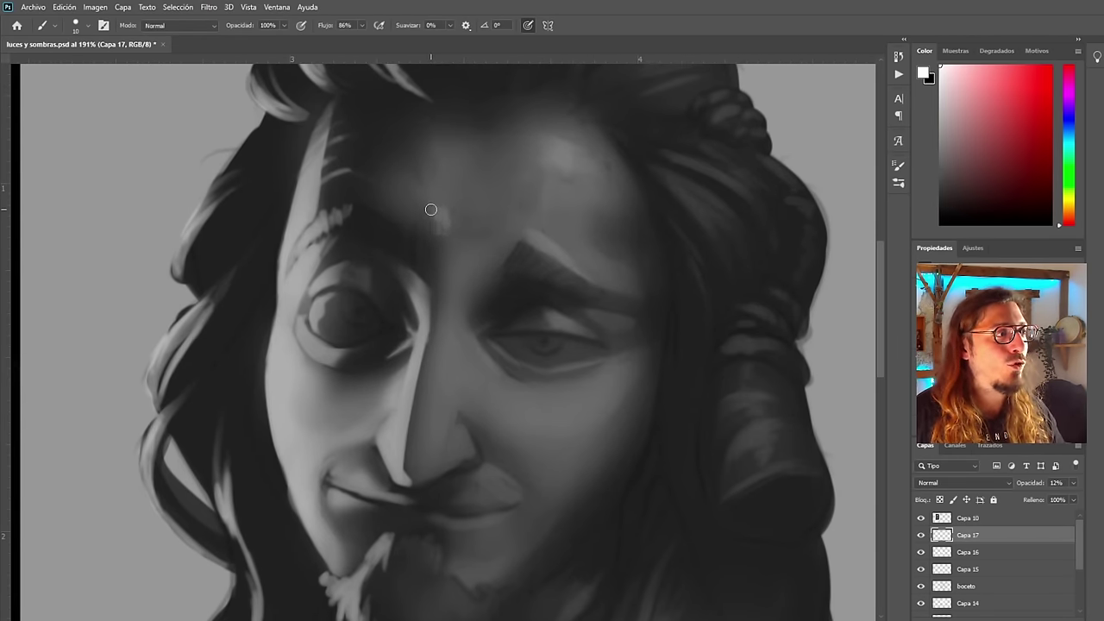
key("]")
key("]")
key("]")
key("]")
key("]")
key("]")
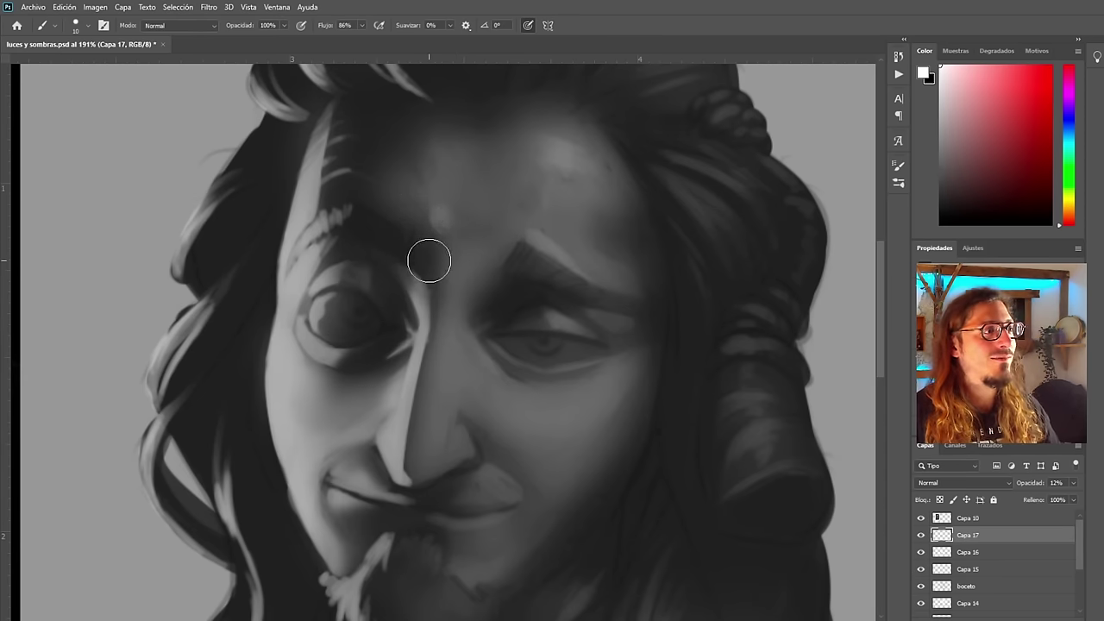
Compare the shading of the forehead, eyebrows and cheeks with the reference portrait, both close up and as a whole
scroll(422, 217, "down", 3)
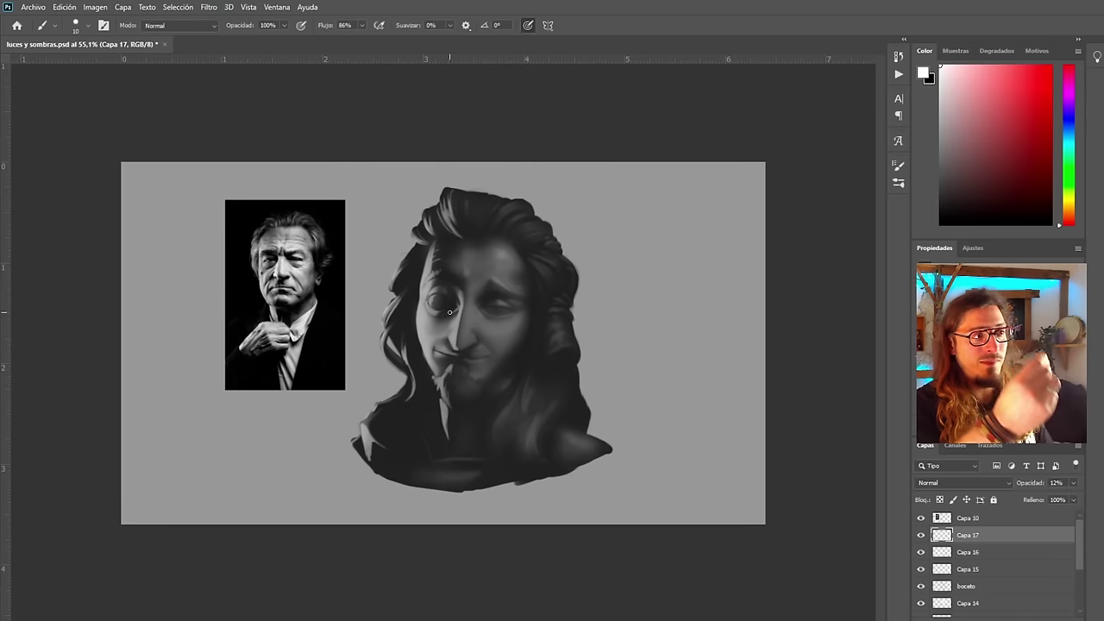
scroll(455, 275, "up", 5)
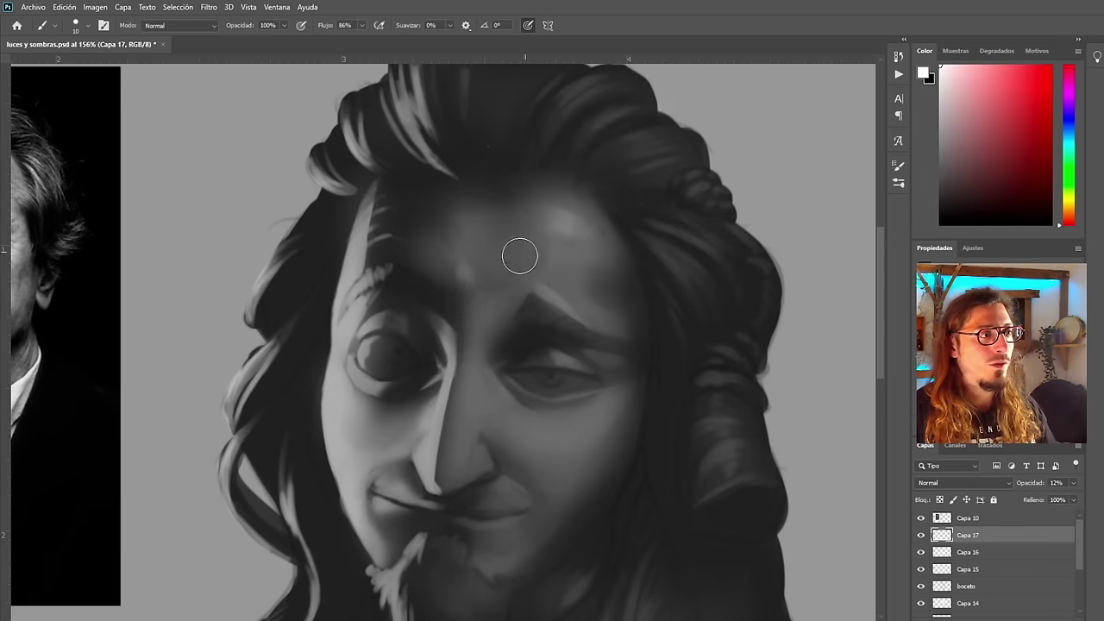
scroll(513, 297, "down", 6)
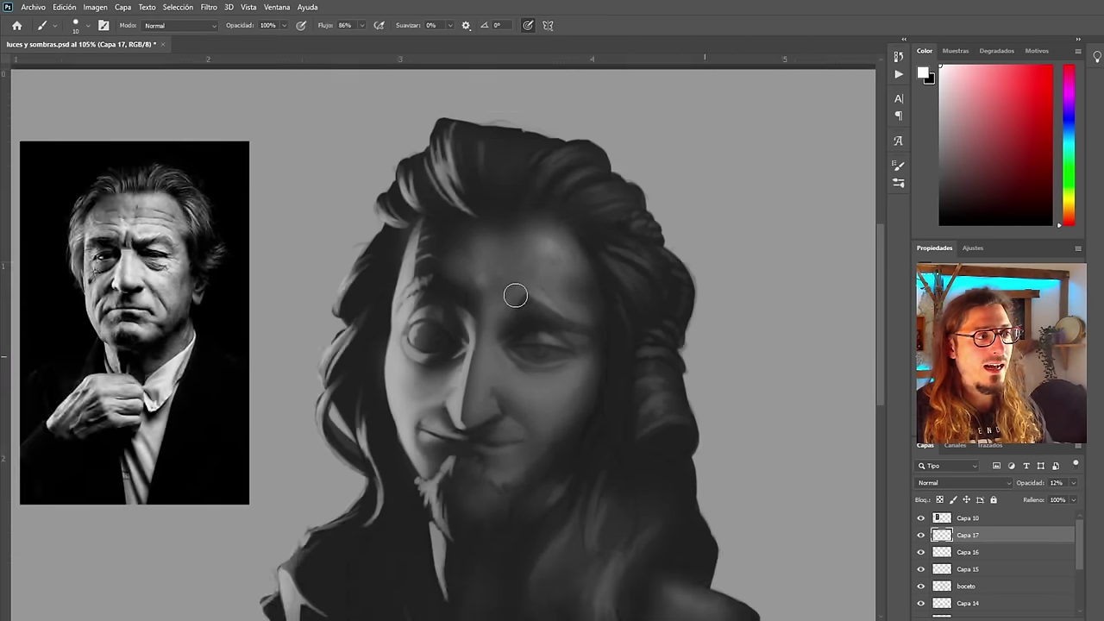
scroll(511, 311, "up", 3)
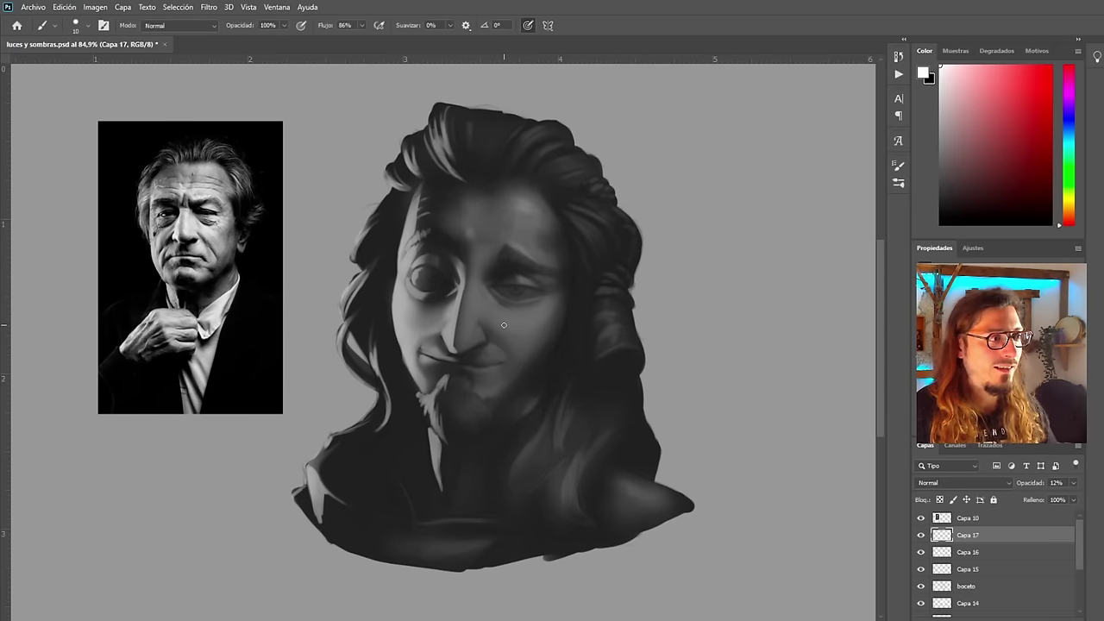
scroll(504, 325, "up", 4)
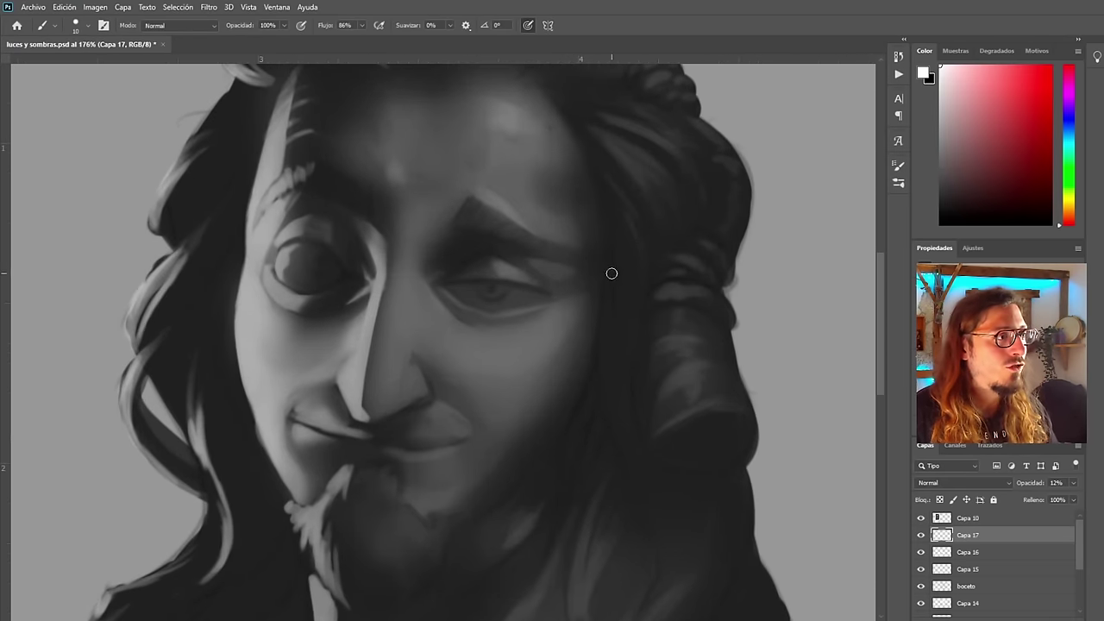
scroll(612, 273, "down", 5)
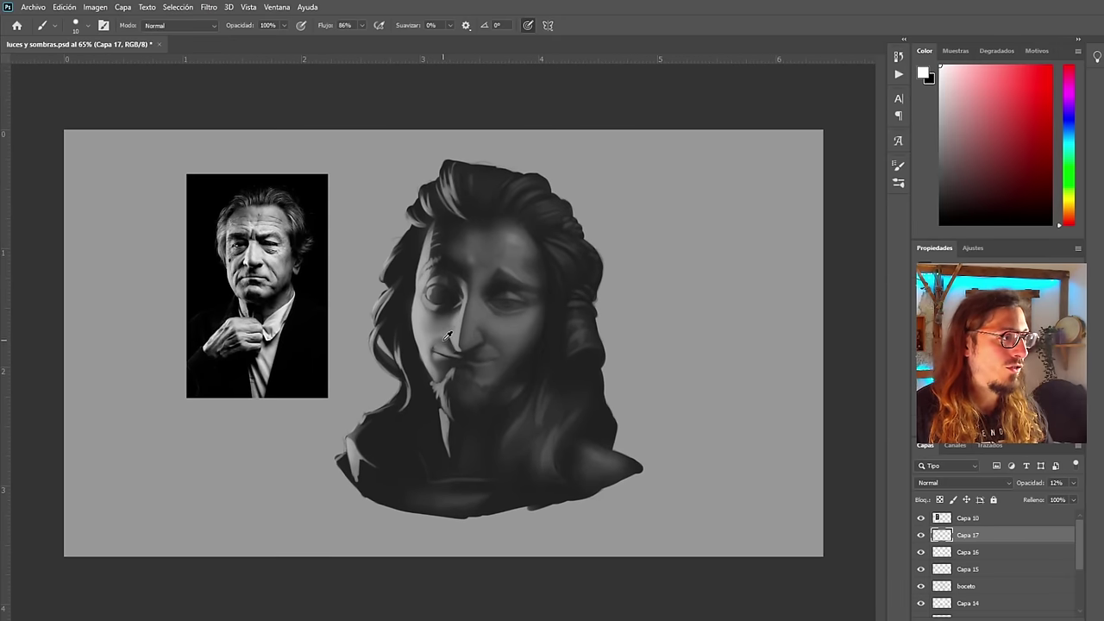
scroll(468, 323, "up", 1)
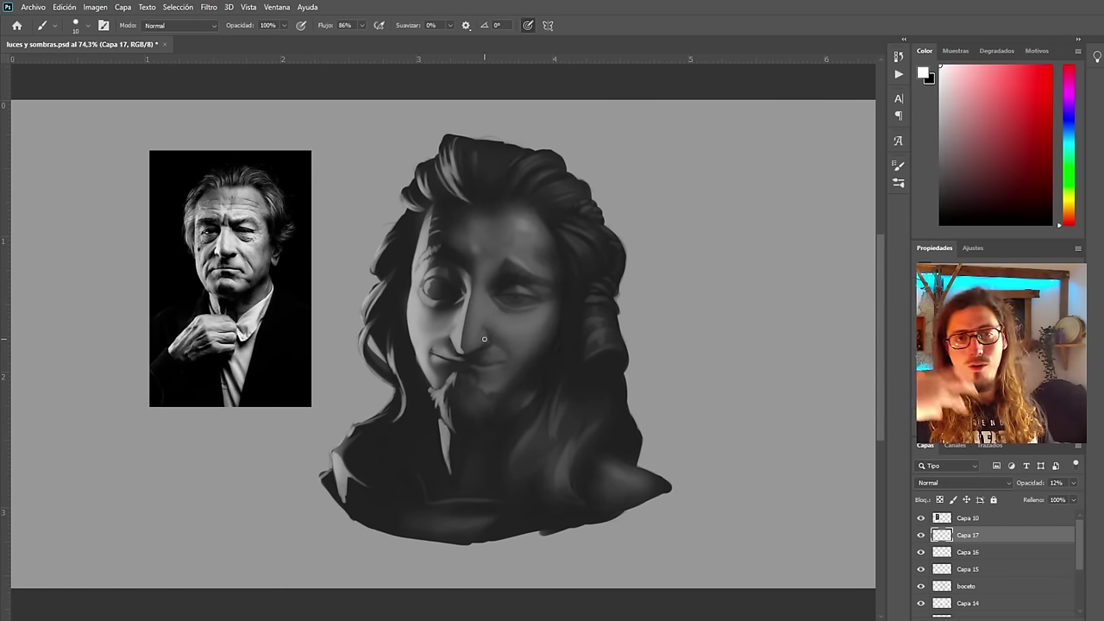
scroll(499, 334, "up", 3)
scroll(554, 252, "down", 4)
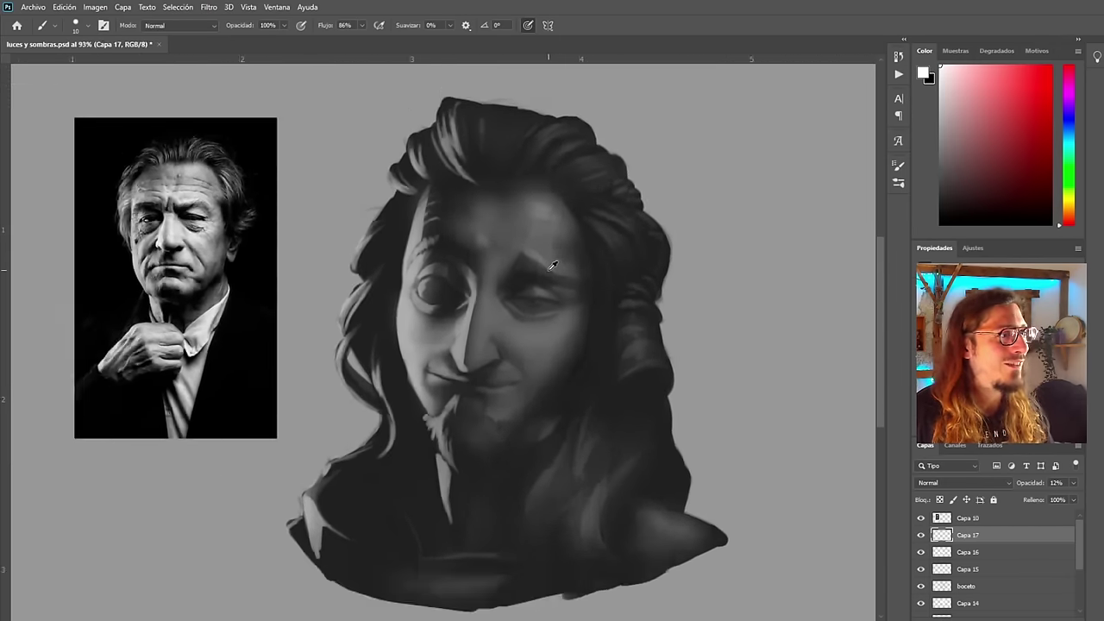
scroll(541, 262, "up", 4)
scroll(517, 286, "down", 2)
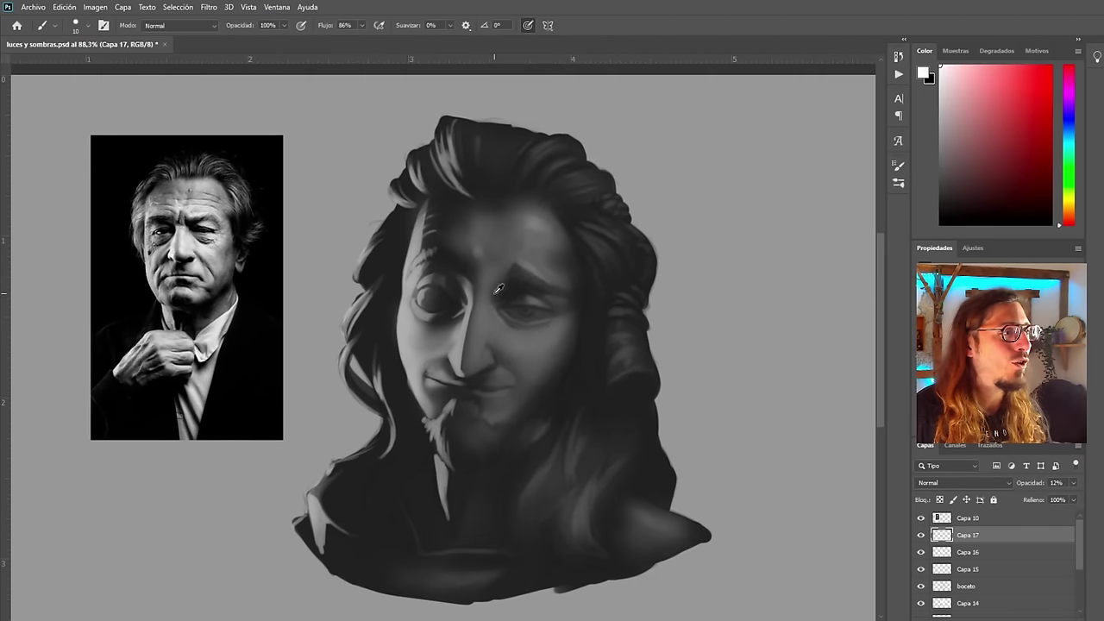
Paint highlights on the hair strands beside the shadowed side of the forehead and set the opacity of layer Capa 17 to 16%
scroll(552, 267, "up", 6)
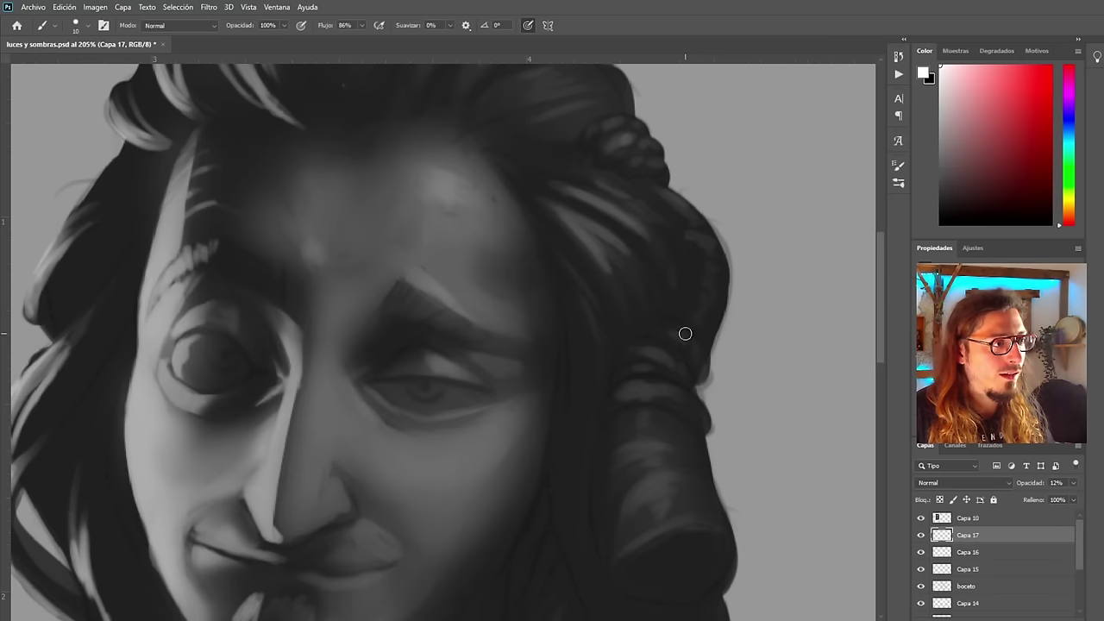
scroll(653, 481, "down", 5)
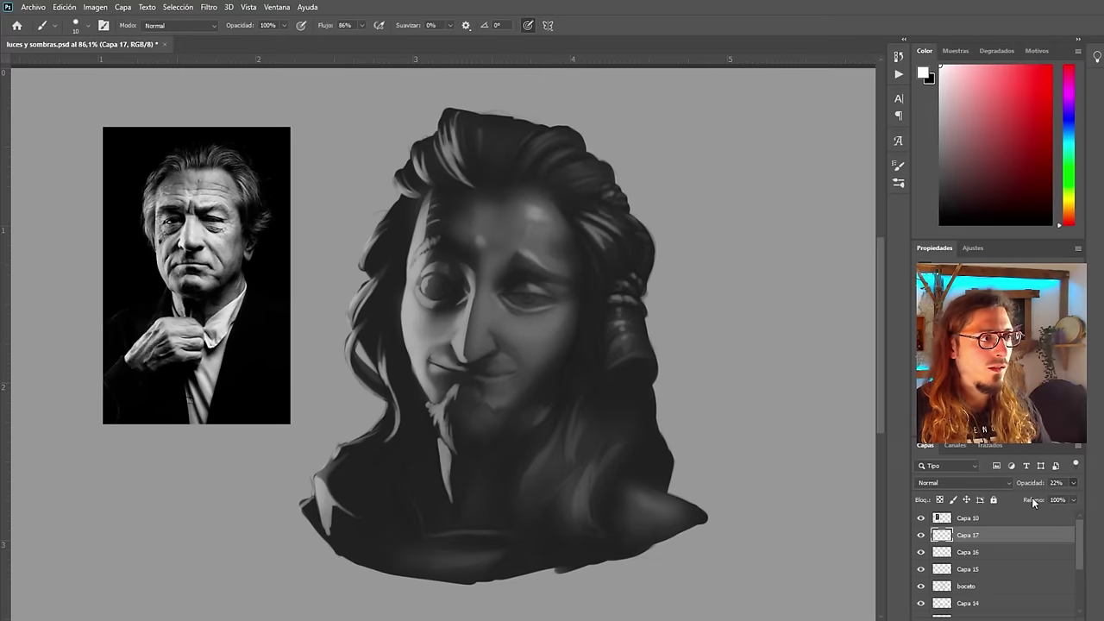
scroll(612, 345, "up", 4)
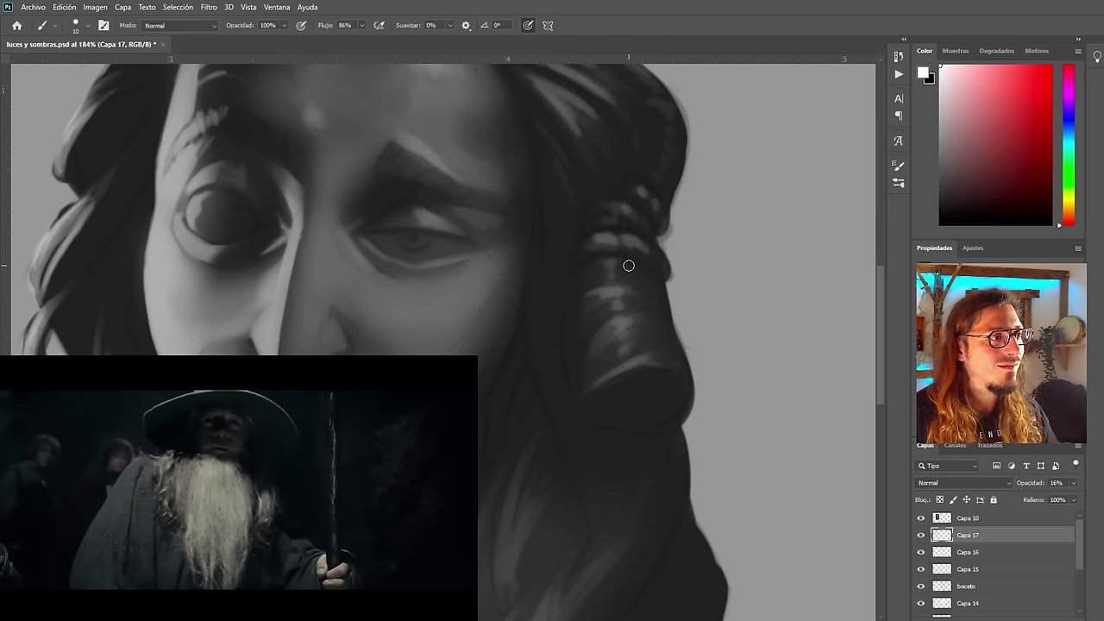
Paint soft highlights on the tied curls and the upper hair waves on the shadowed side of the head
scroll(542, 296, "down", 4)
scroll(560, 91, "up", 5)
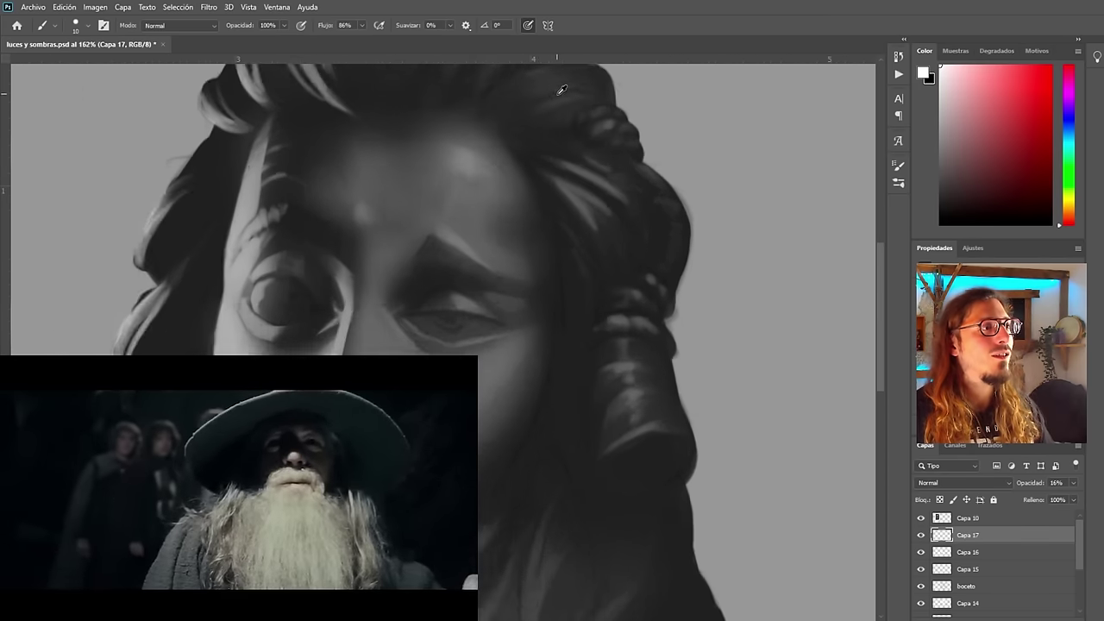
mouse_move(596, 254)
left_mouse_down()
mouse_move(617, 271)
mouse_move(634, 231)
left_mouse_up()
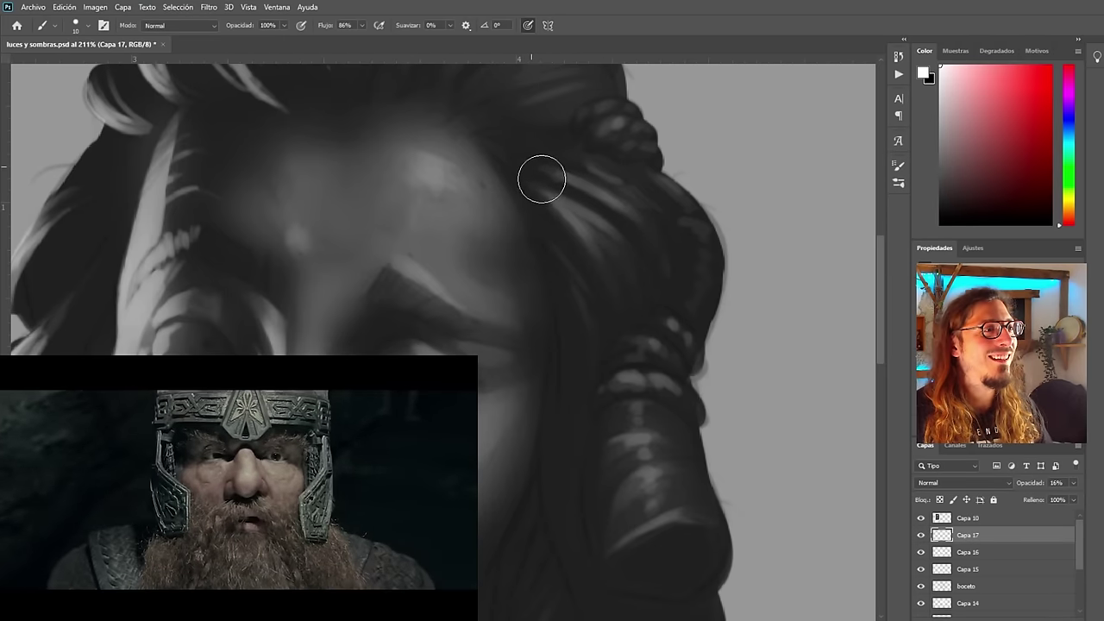
scroll(596, 239, "down", 4)
scroll(556, 192, "up", 4)
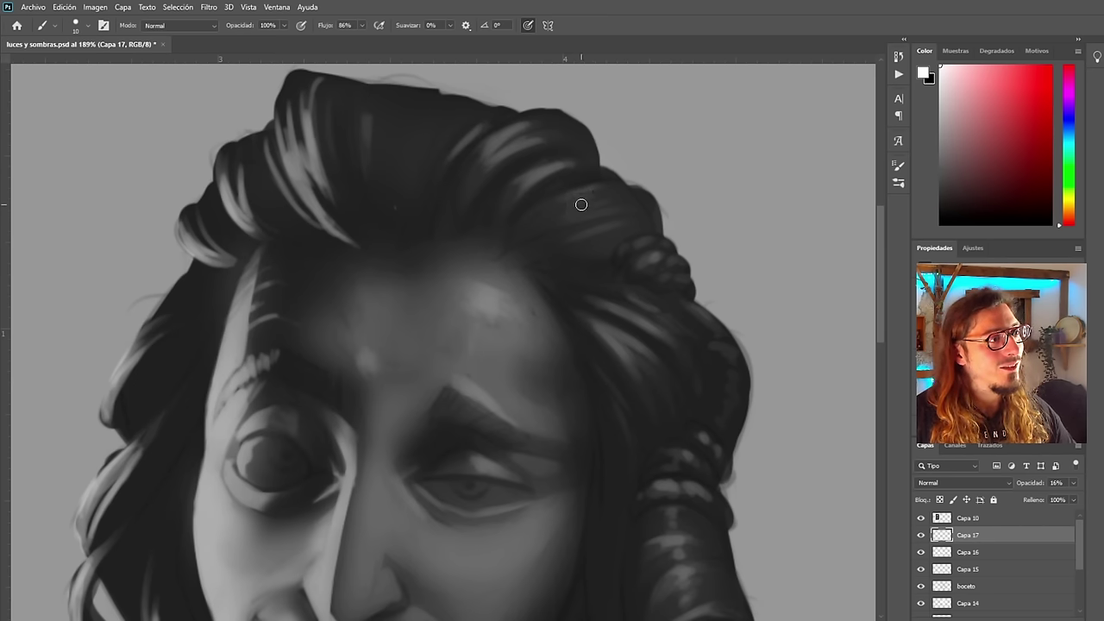
Extend the soft highlights along the upper hair waves on the shadowed side and mirror the canvas to check them
left_click_drag(588, 210, 618, 215)
key("h")
scroll(619, 214, "down", 3)
left_click_drag(293, 424, 343, 335)
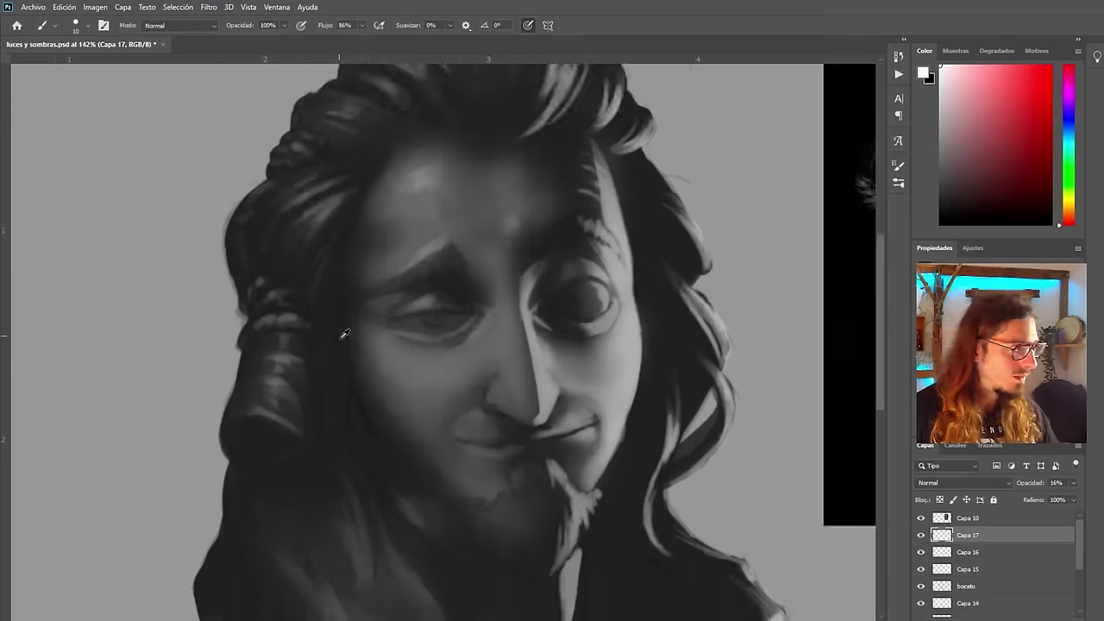
Examine the hair highlights and overall face shading with the canvas mirrored and in its original orientation
scroll(488, 328, "up", 2)
scroll(437, 231, "down", 5)
key("h")
key("h")
key("h")
scroll(441, 330, "up", 4)
scroll(415, 318, "down", 1)
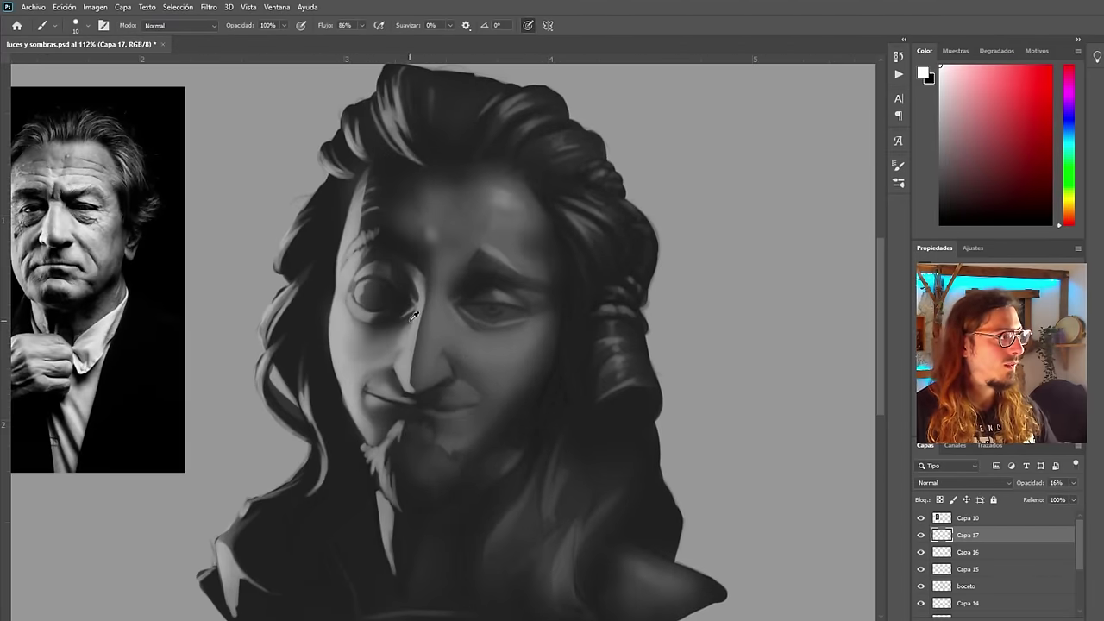
Enlarge the brush to size 17 and paint a soft light on the shadowed cheek below the half-closed eye, checking it mirrored
scroll(583, 354, "up", 2)
mouse_move(556, 302)
left_mouse_down()
mouse_move(499, 330)
mouse_move(535, 320)
mouse_move(384, 327)
left_mouse_up()
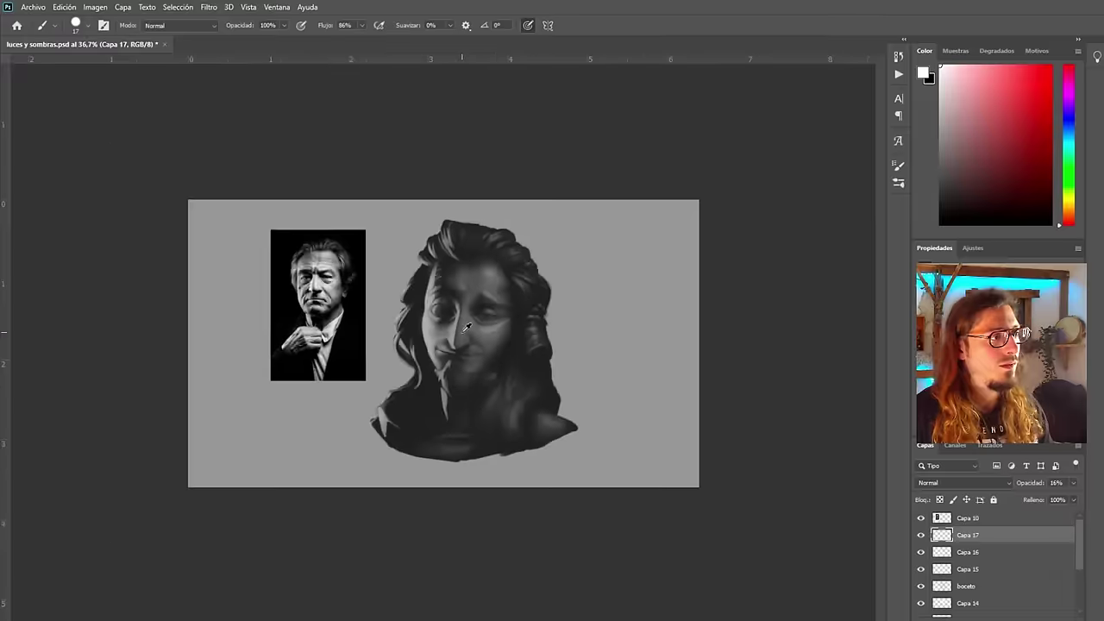
left_click_drag(504, 331, 602, 313)
right_click(510, 299, "alt")
key("ctrl+shift+h")
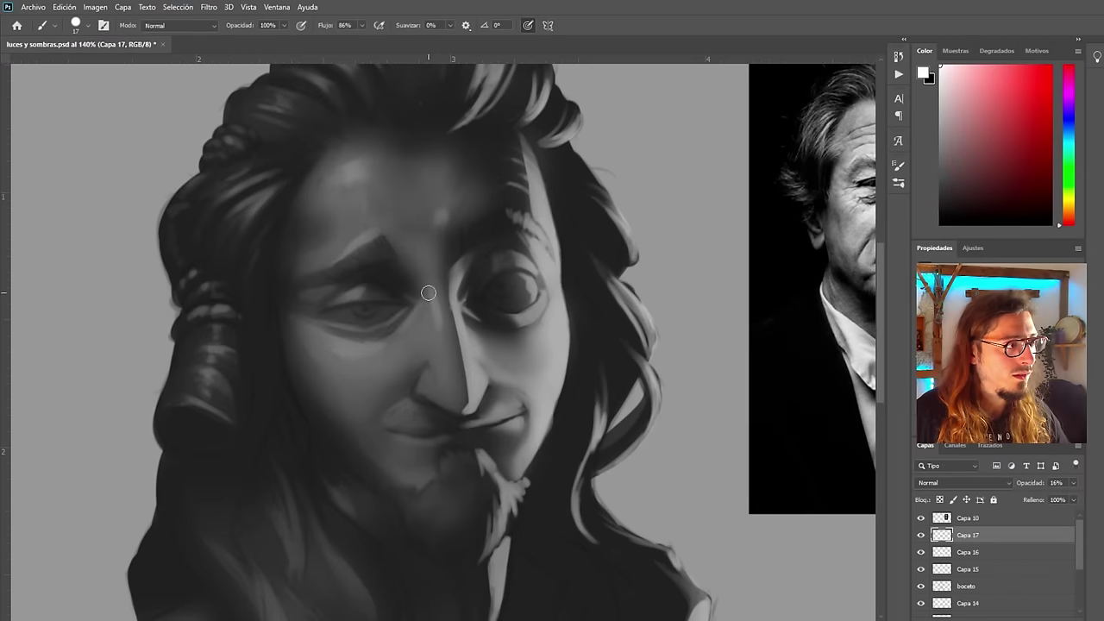
key("ctrl+shift+h")
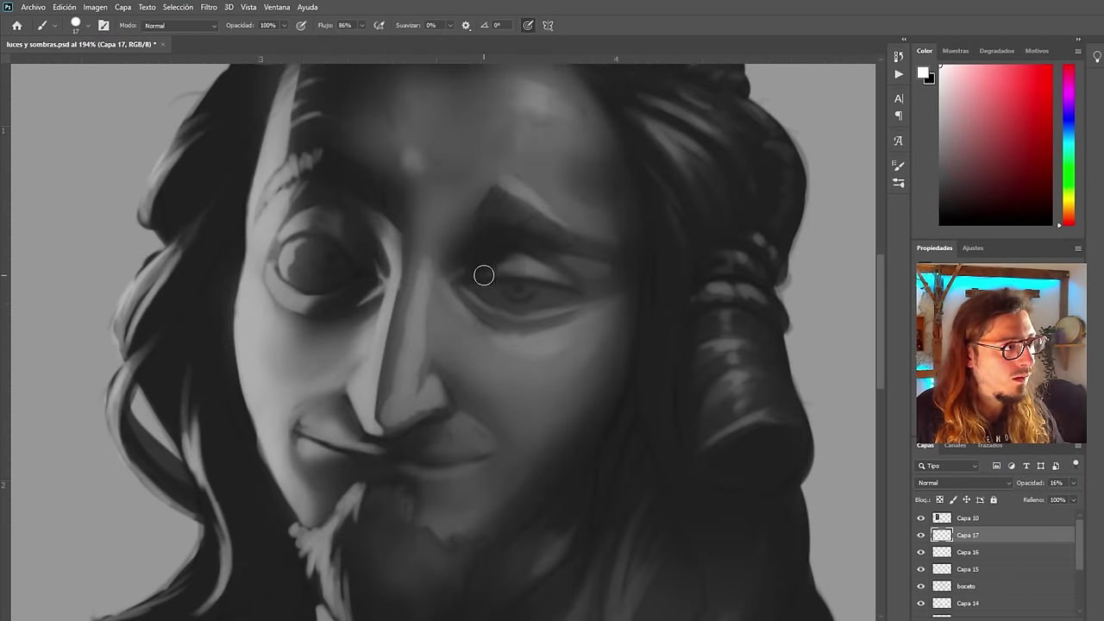
Paint a soft diagonal light between the nose bridge and the lower lid of the half-closed eye, checking it in mirrored view
scroll(398, 421, "down", 5)
key("ctrl+shift+h")
scroll(389, 359, "up", 8)
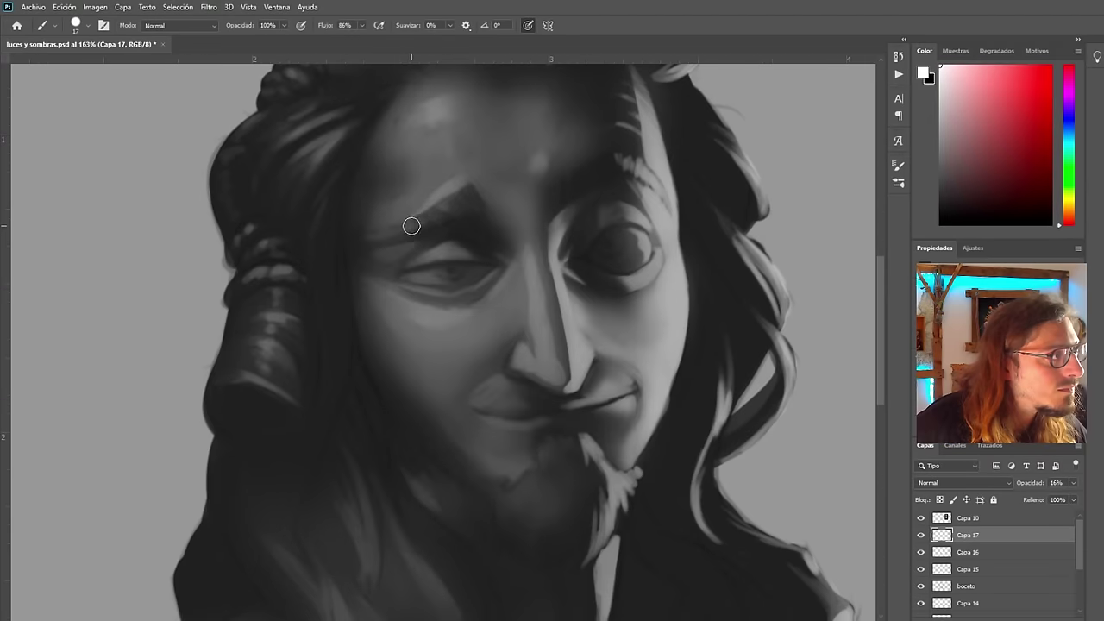
scroll(412, 227, "down", 7)
key("ctrl+shift+h")
scroll(382, 311, "up", 6)
scroll(535, 294, "down", 5)
scroll(535, 293, "up", 10)
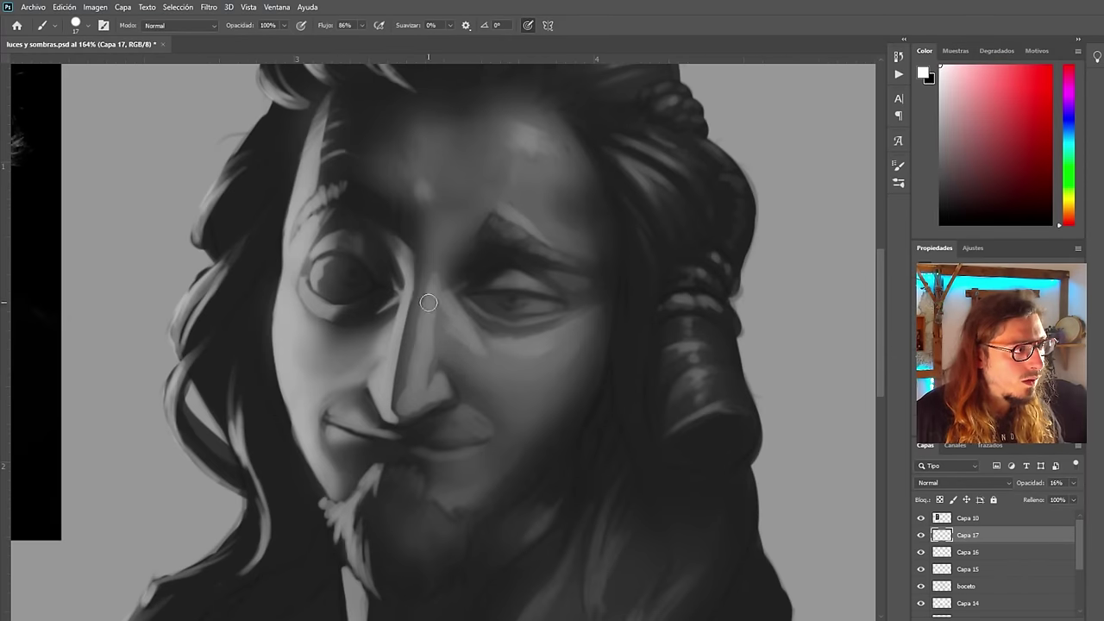
Add faint highlights to the inner end of the eyebrow above the wide-open eye and check them with the canvas mirrored
scroll(415, 365, "down", 13)
scroll(415, 366, "up", 5)
scroll(468, 271, "down", 5)
scroll(524, 301, "up", 4)
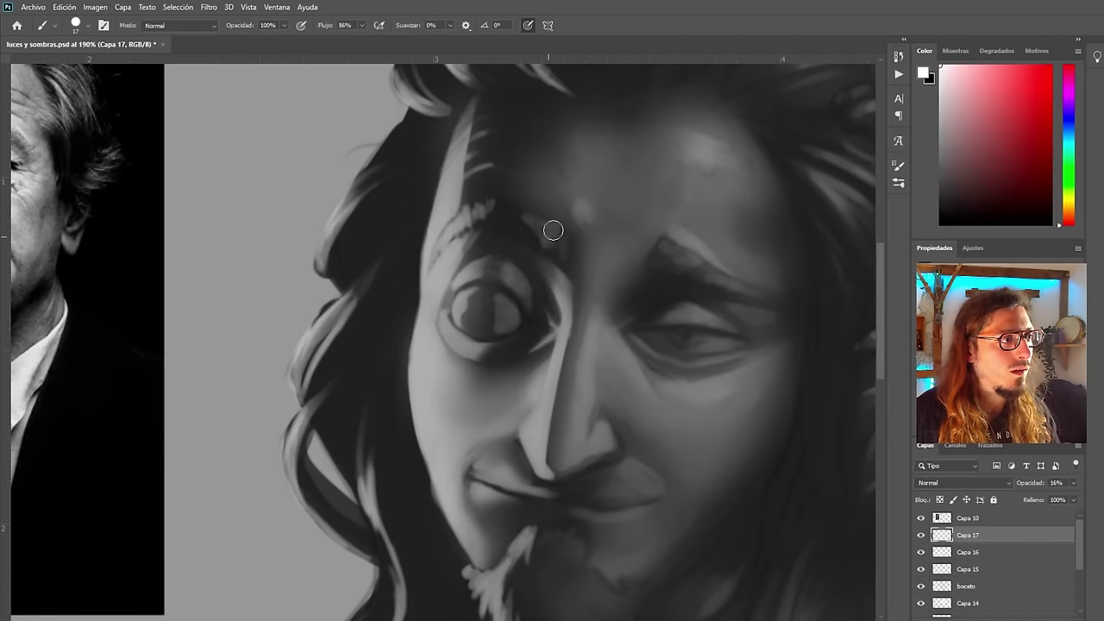
scroll(430, 307, "down", 8)
key("ctrl+shift+h")
scroll(431, 307, "up", 7)
scroll(438, 305, "down", 7)
key("ctrl+shift+h")
scroll(471, 291, "up", 6)
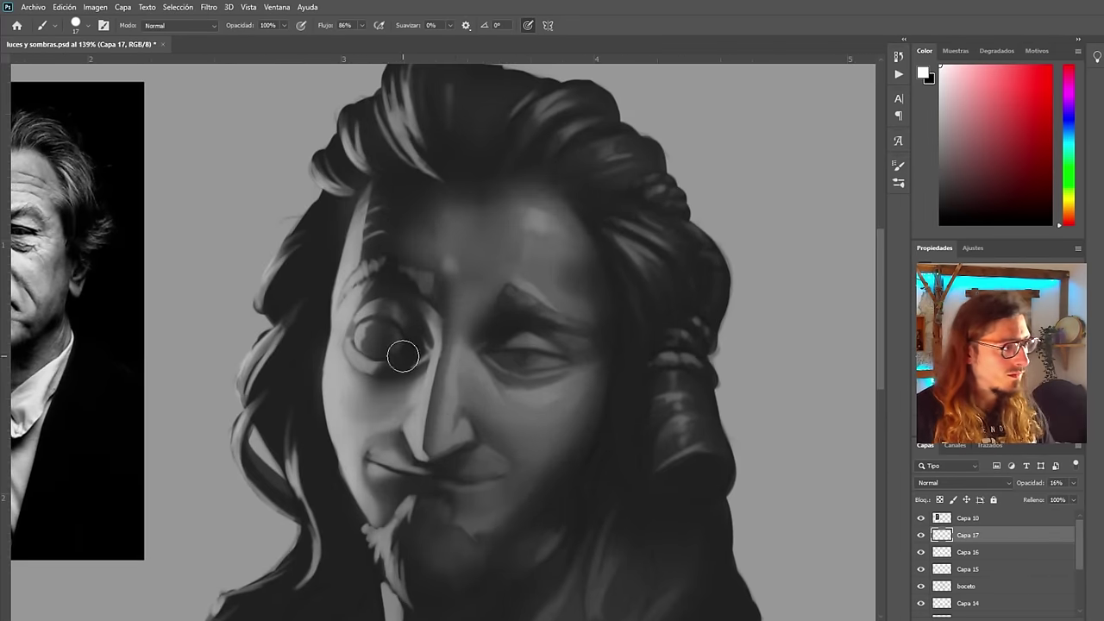
Refine the inner eyebrow highlight above the wide-open eye with a smaller brush and check it in both canvas orientations
scroll(453, 399, "up", 1)
scroll(389, 310, "down", 4)
scroll(459, 613, "up", 4)
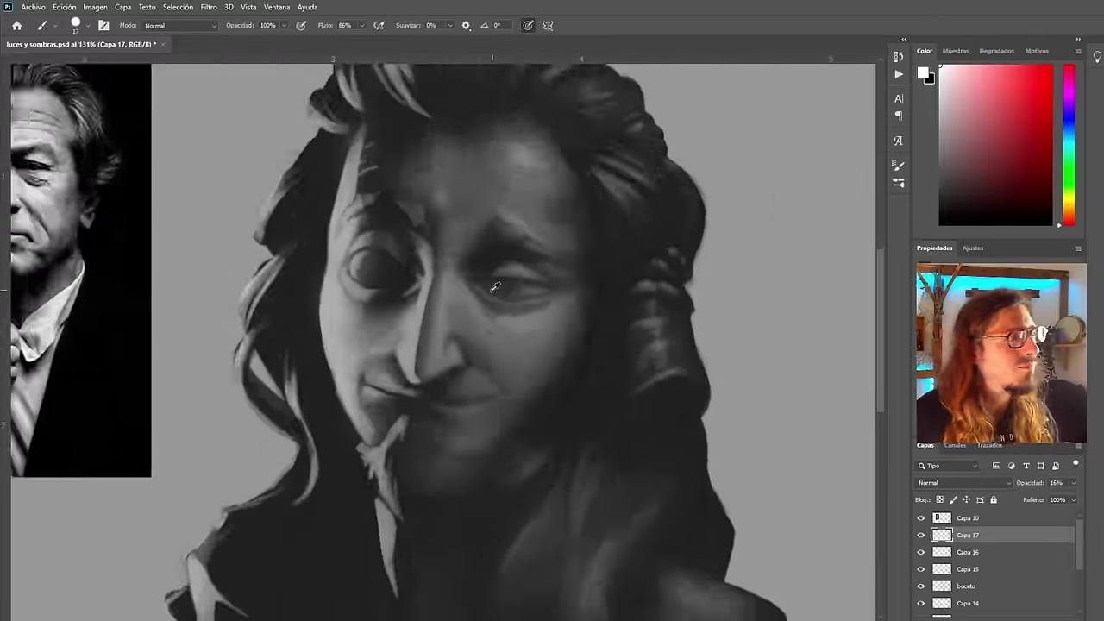
scroll(459, 613, "down", 4)
scroll(580, 279, "up", 5)
left_click_drag(537, 299, 578, 281)
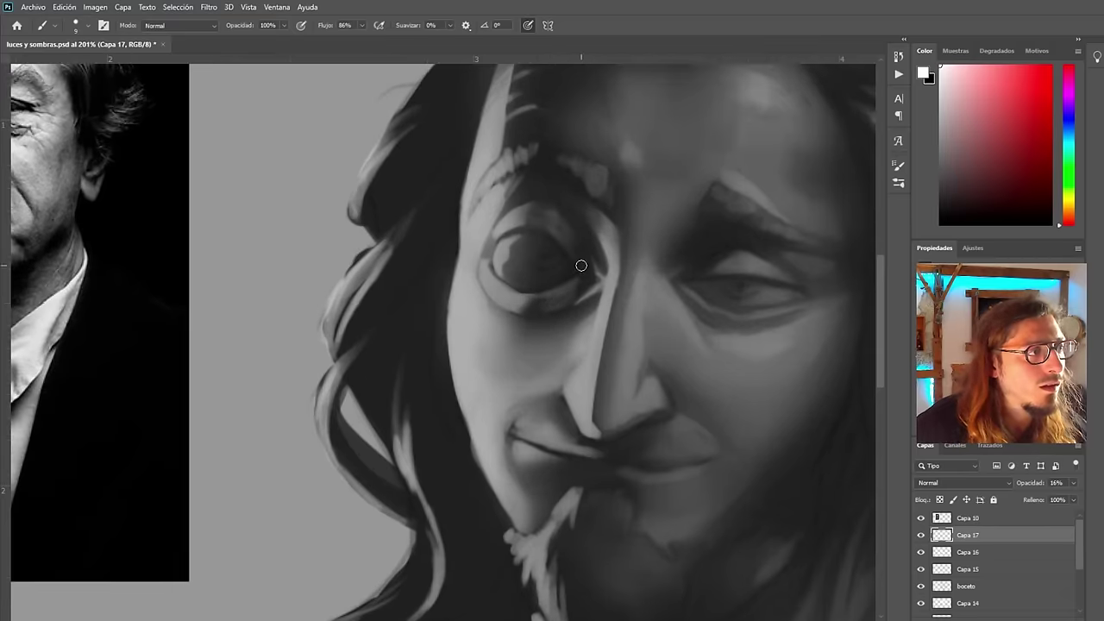
scroll(582, 264, "down", 7)
key("ctrl+shift+h")
scroll(447, 319, "up", 6)
scroll(491, 336, "down", 7)
key("ctrl+shift+h")
scroll(561, 294, "up", 6)
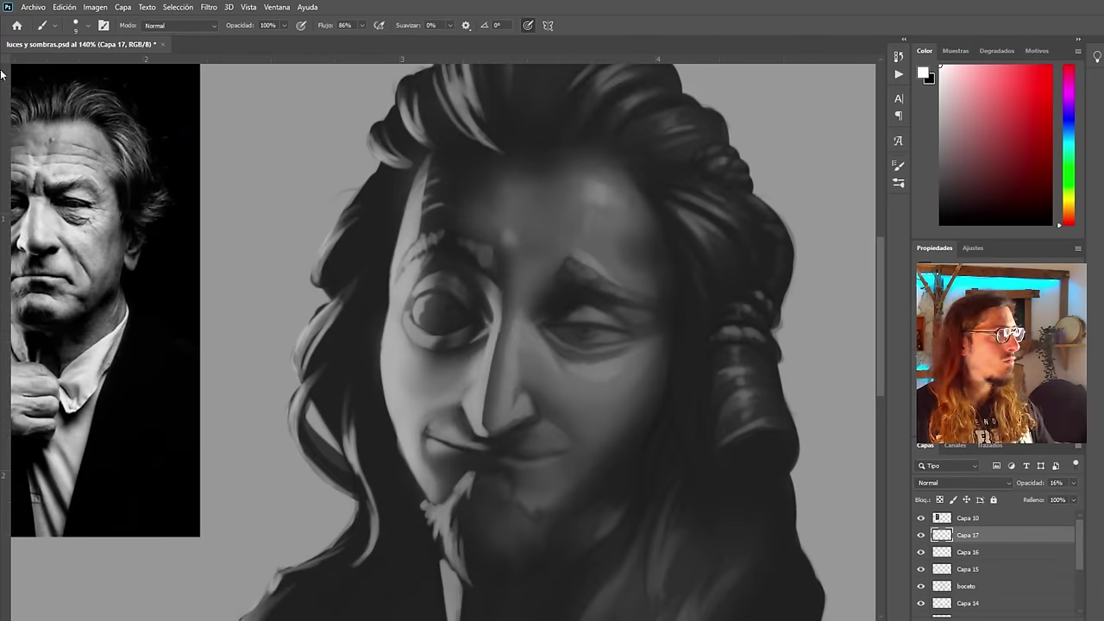
Break the inner eyebrow highlight into fine hair strands and return to the Brush on layer Capa 17 in the original orientation
left_click(431, 363, "ctrl")
scroll(434, 328, "down", 6)
key("ctrl+shift+h")
scroll(374, 299, "up", 5)
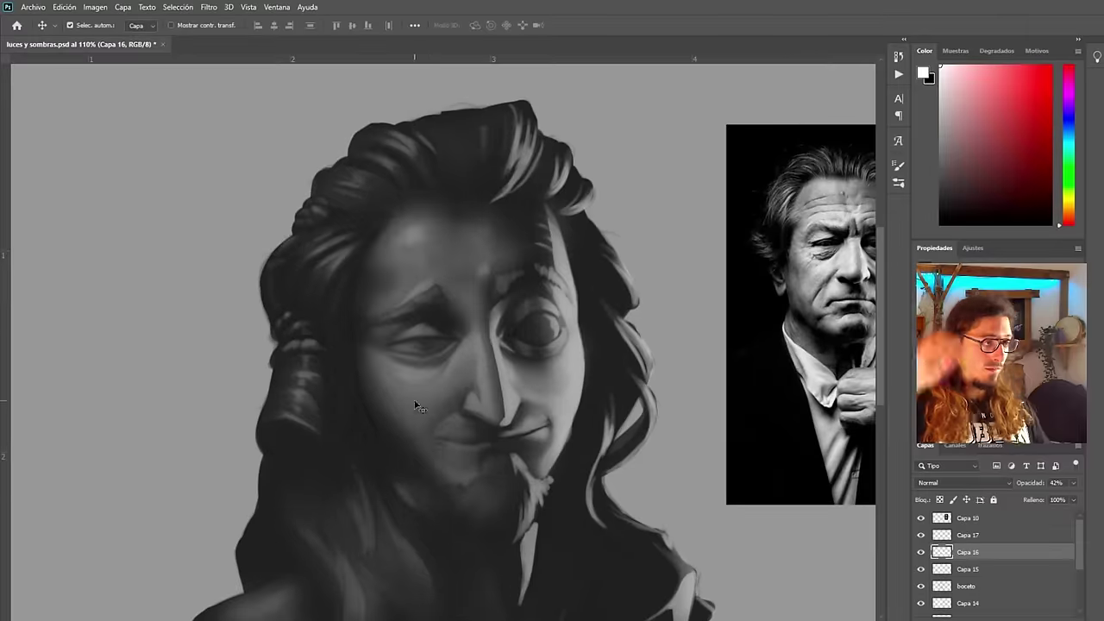
left_click(449, 359, "ctrl")
key("ctrl+shift+h")
scroll(448, 359, "up", 3)
key("j")
key("b")
scroll(531, 277, "down", 5)
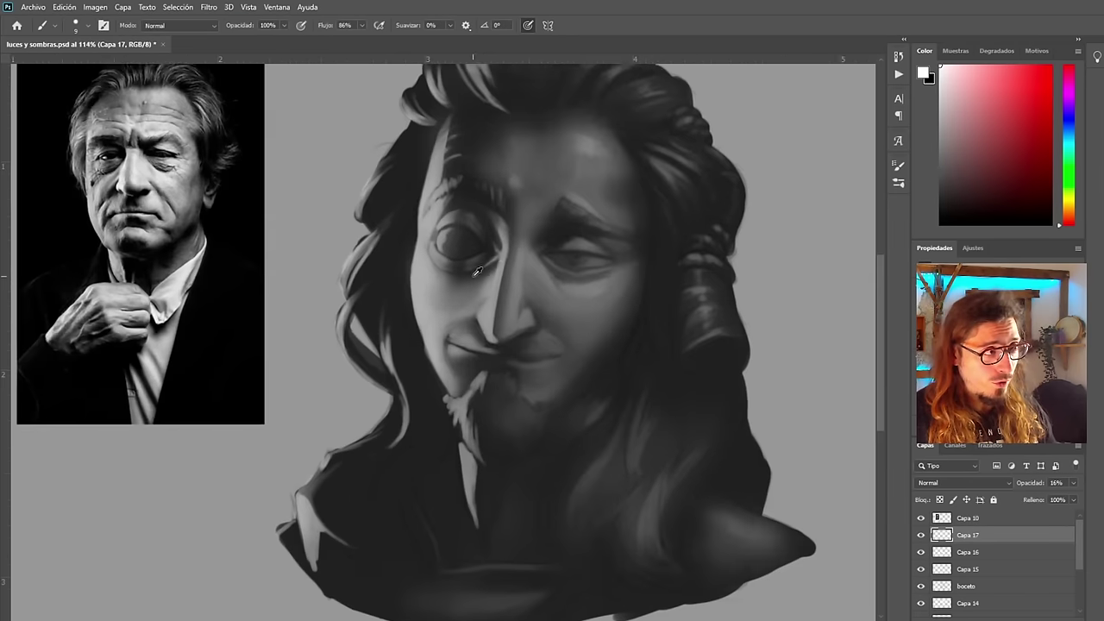
Study the lighting around the eyes and nose in the reference photo and compare it with the whole caricature
scroll(540, 243, "up", 3)
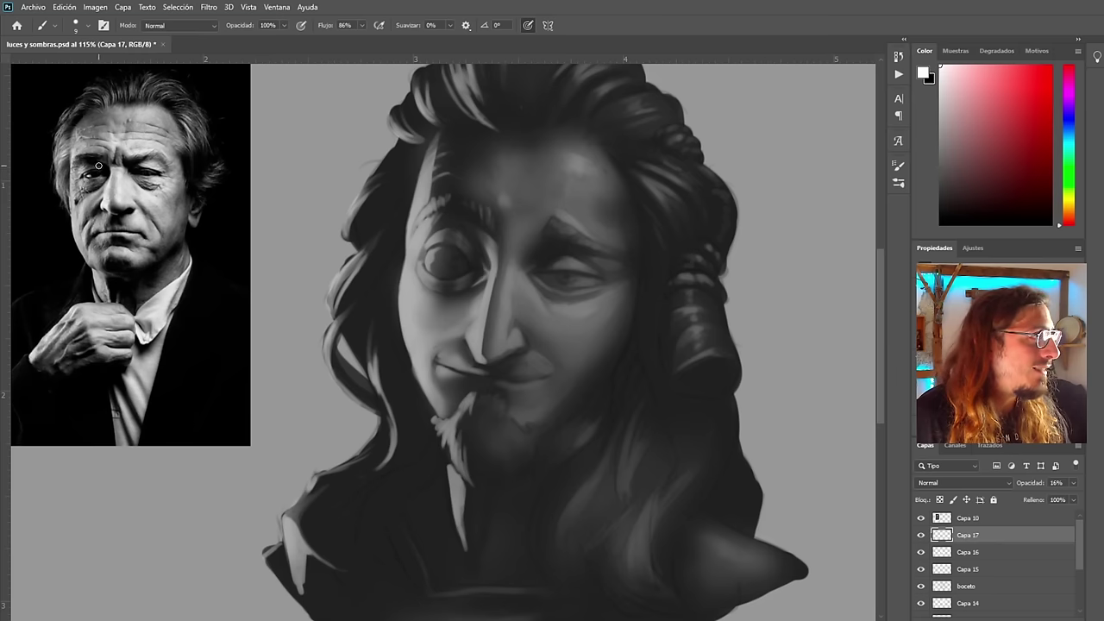
scroll(87, 185, "up", 4)
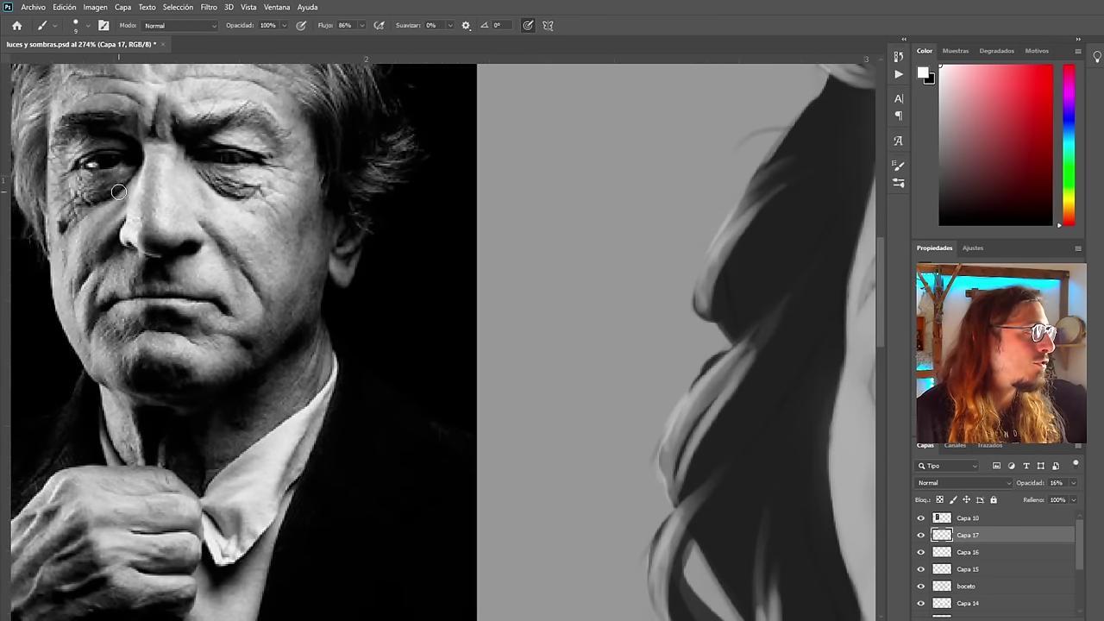
scroll(123, 185, "down", 4)
scroll(89, 134, "up", 3)
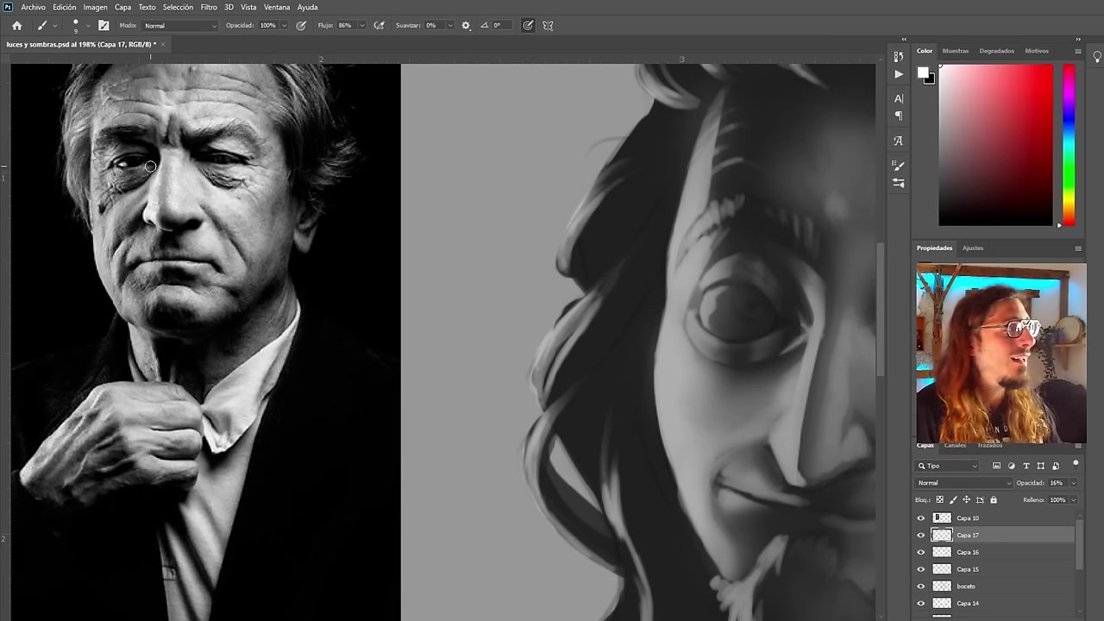
scroll(169, 138, "down", 4)
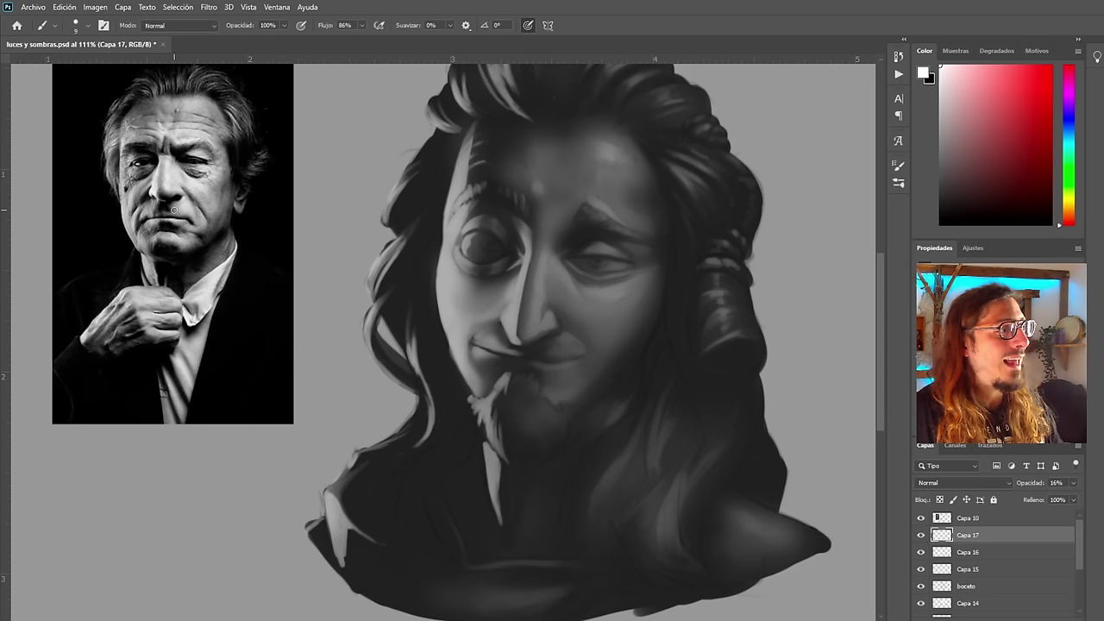
scroll(516, 319, "down", 2)
scroll(560, 255, "up", 4)
scroll(448, 298, "down", 7)
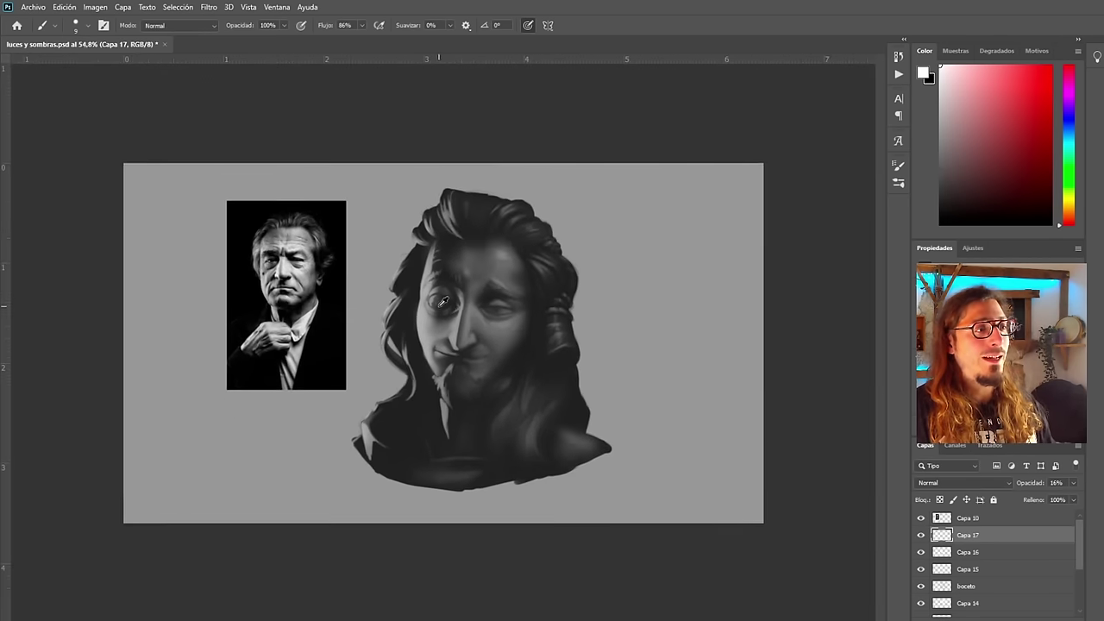
scroll(442, 301, "up", 4)
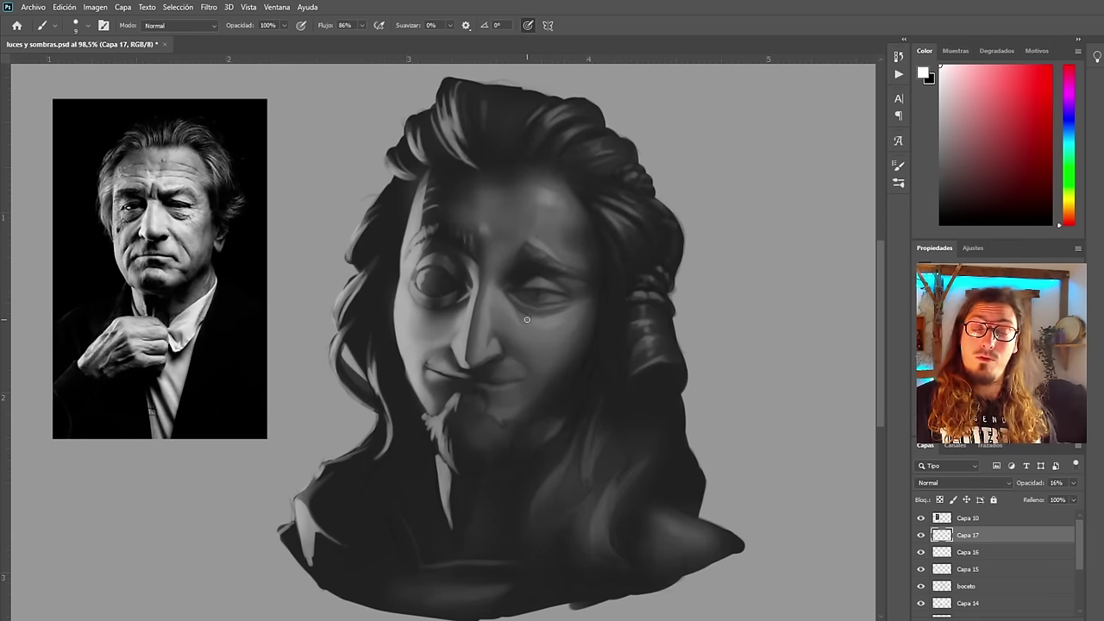
Examine the wide-open eye, its eyebrow and the lit cheek up close and at full view against the reference
scroll(527, 319, "up", 3)
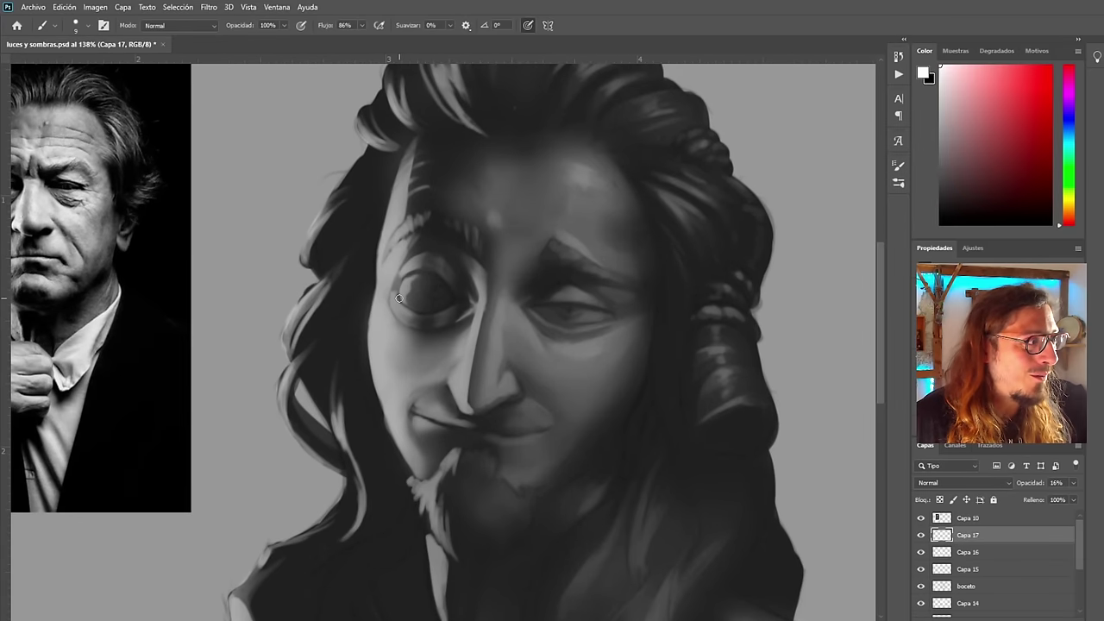
scroll(399, 299, "down", 2)
scroll(447, 297, "up", 3)
scroll(469, 266, "down", 4)
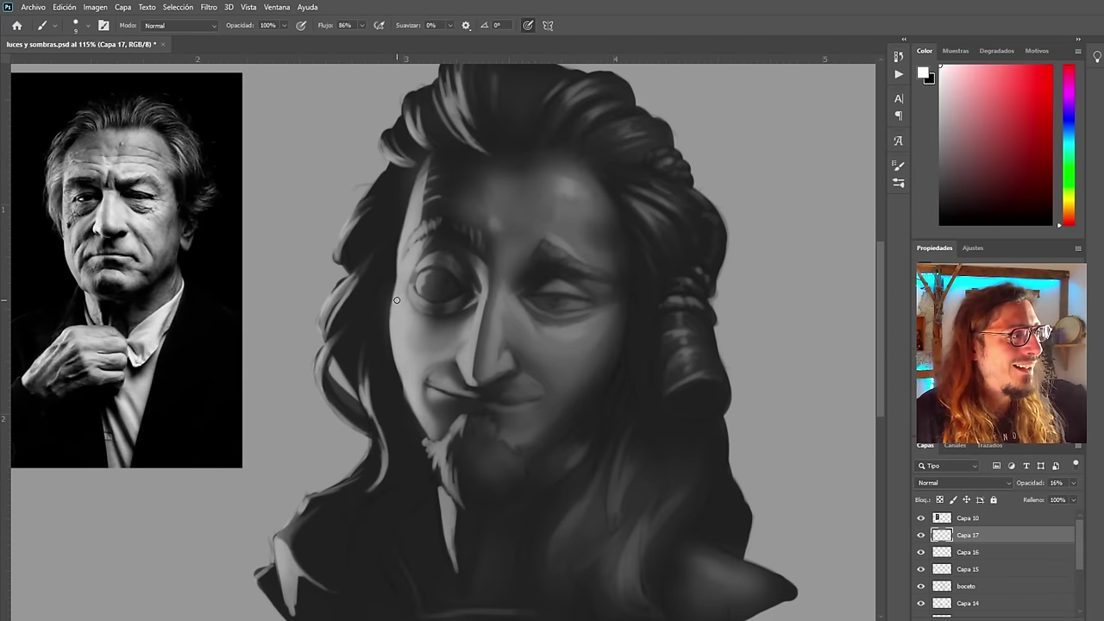
scroll(465, 250, "up", 5)
scroll(483, 246, "down", 3)
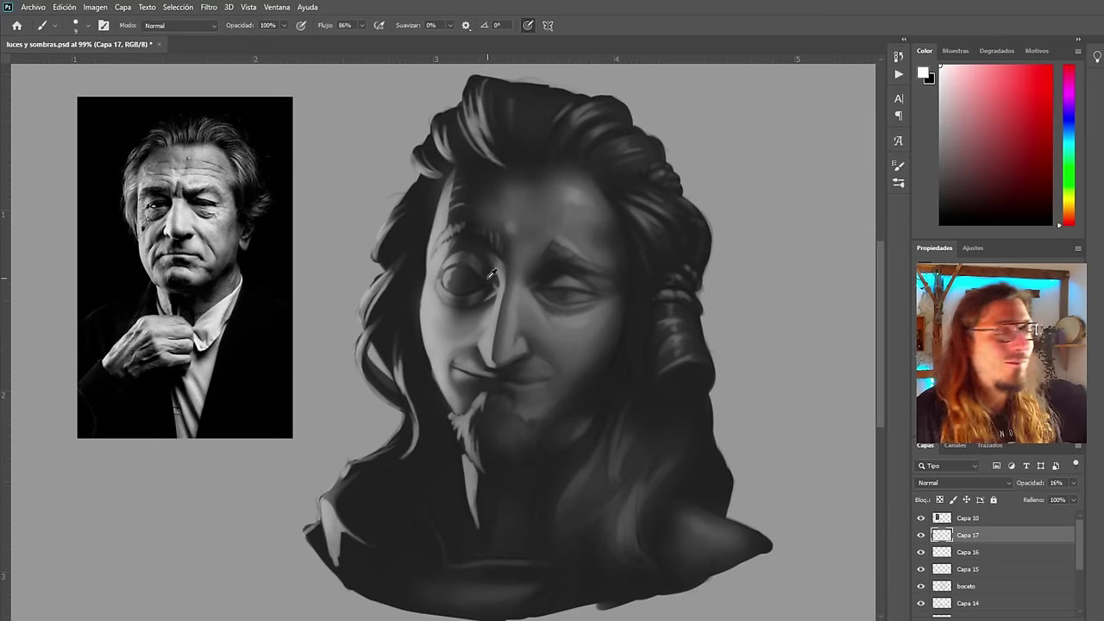
scroll(509, 270, "up", 3)
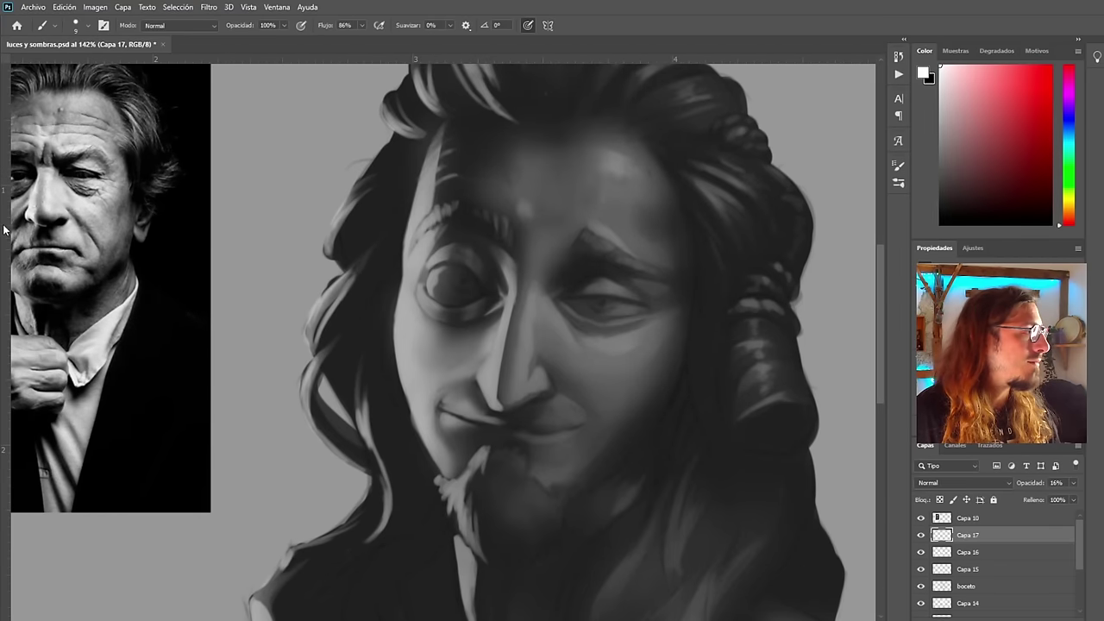
scroll(414, 276, "down", 3)
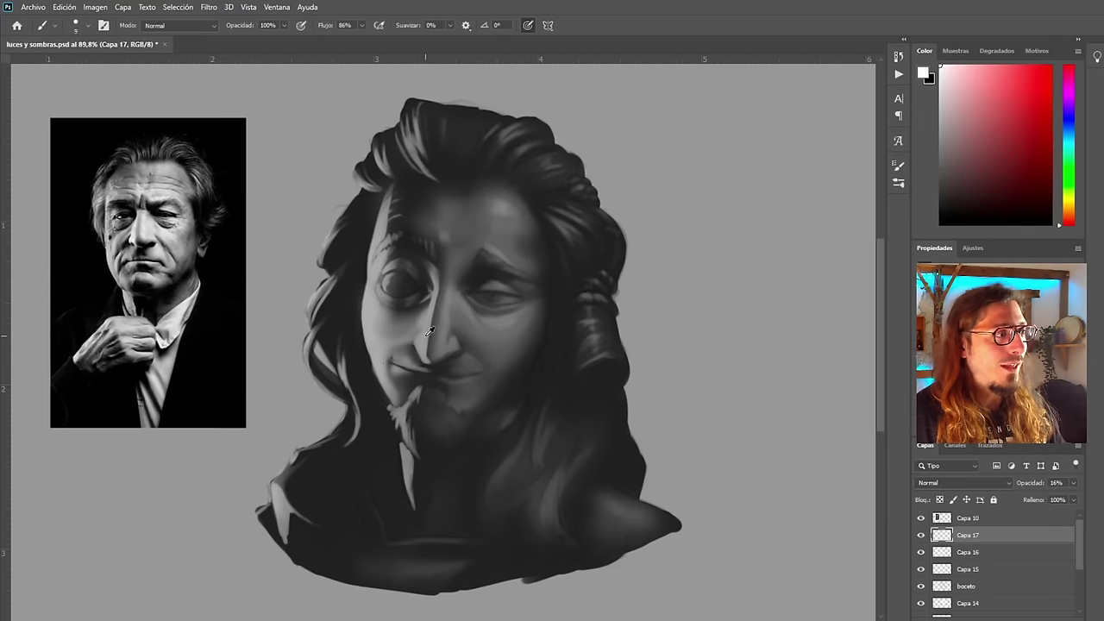
scroll(436, 277, "up", 3)
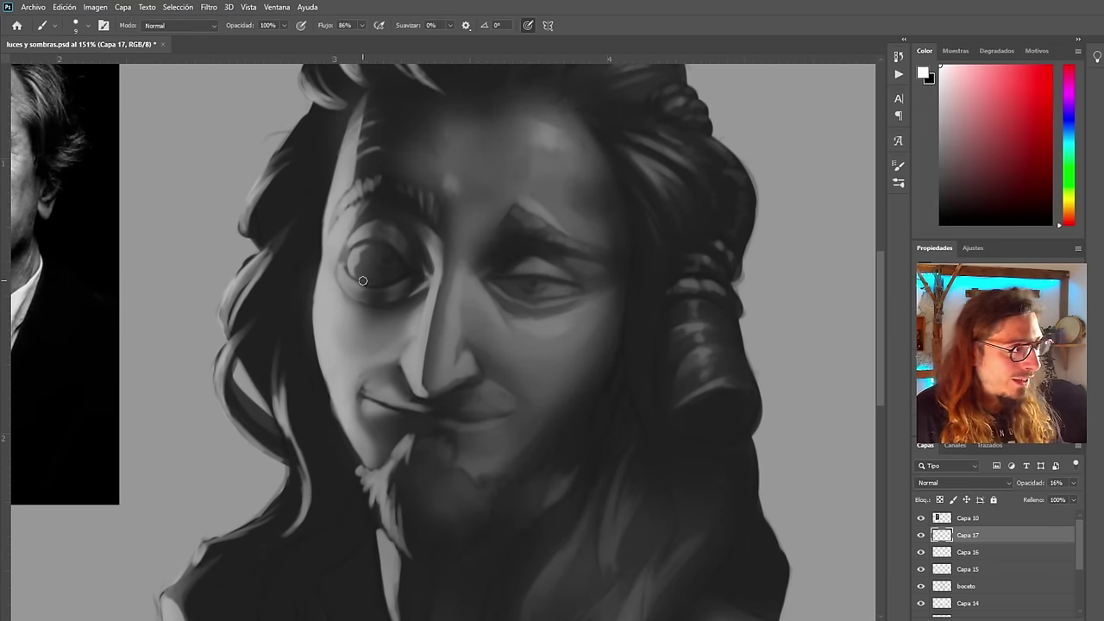
scroll(380, 274, "down", 4)
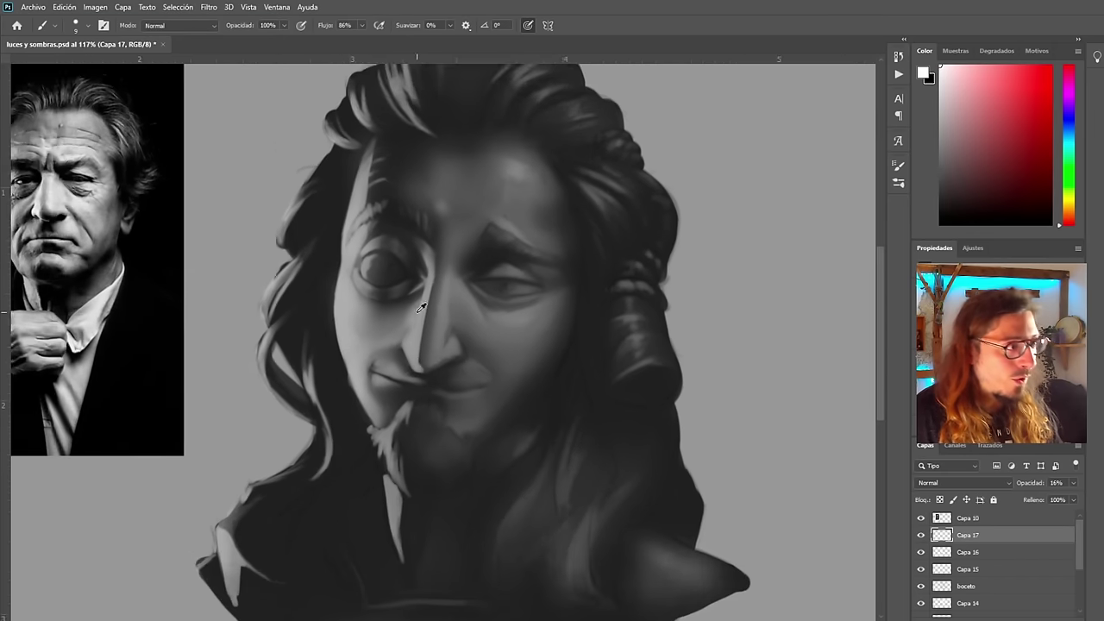
scroll(484, 274, "up", 4)
scroll(484, 274, "up", 1)
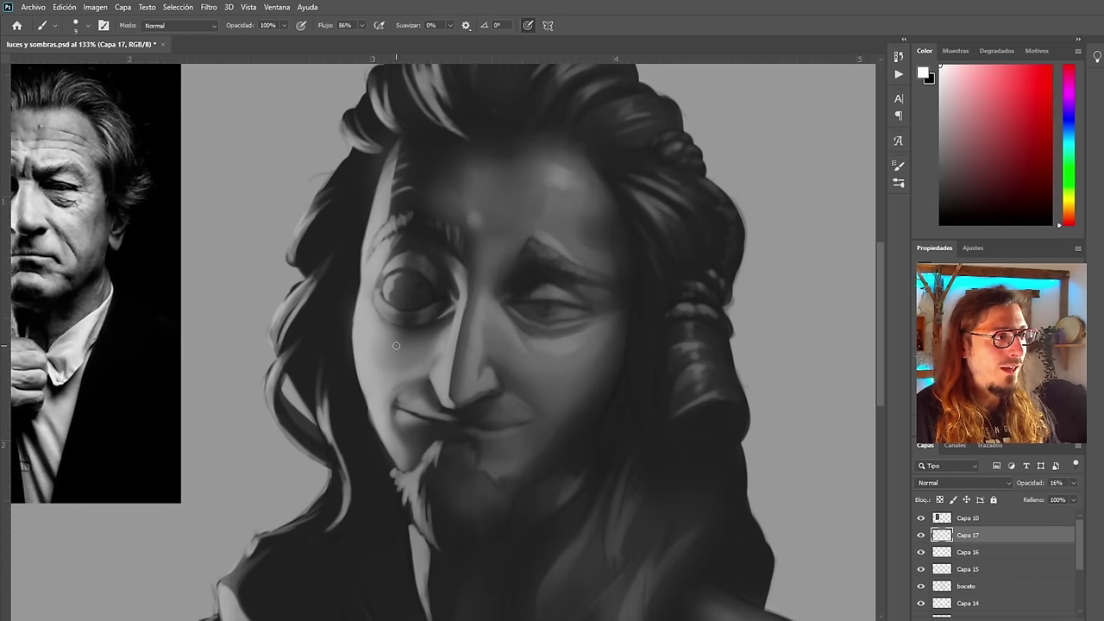
Review the overall light and shadow balance of the portrait beside the reference with the canvas mirrored
key("ctrl+shift+h")
scroll(406, 361, "down", 4)
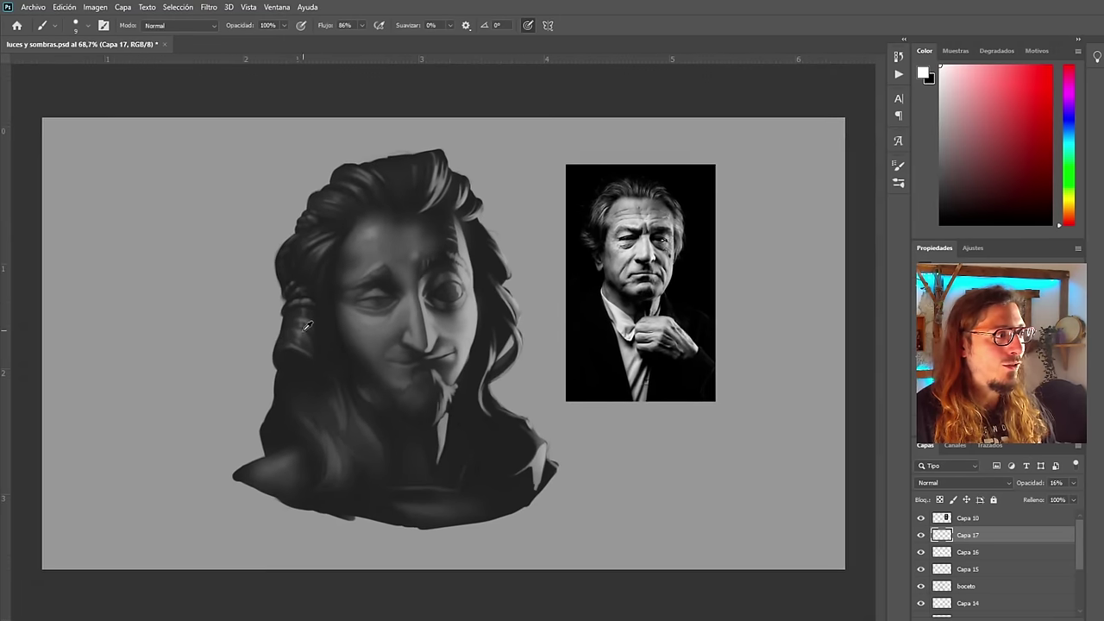
scroll(569, 344, "up", 4)
scroll(568, 343, "down", 1)
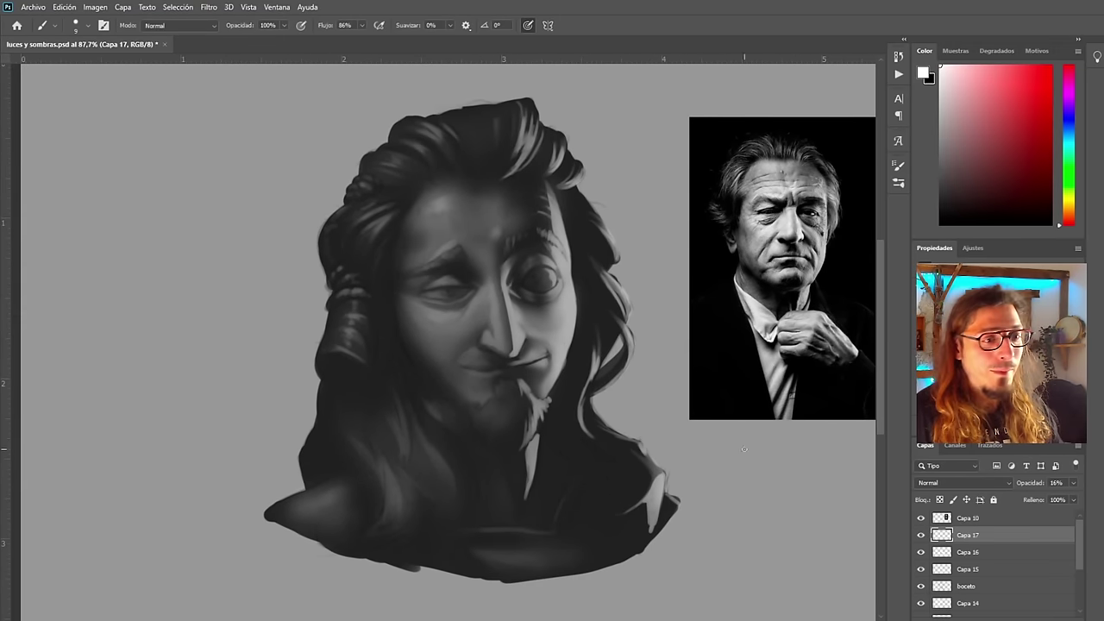
scroll(415, 386, "up", 3)
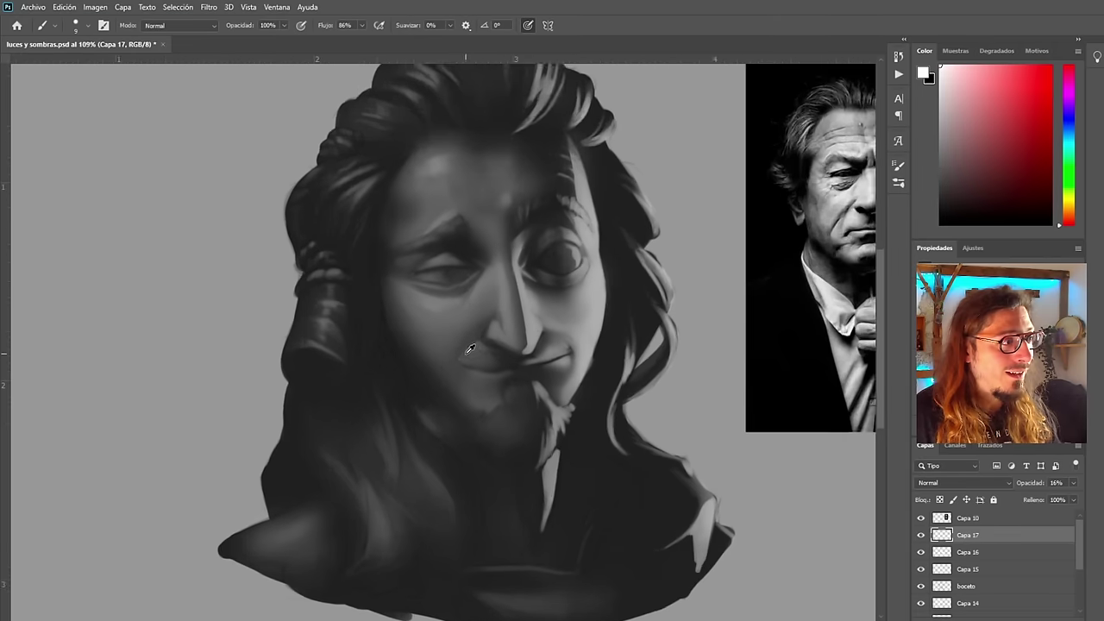
scroll(466, 444, "down", 3)
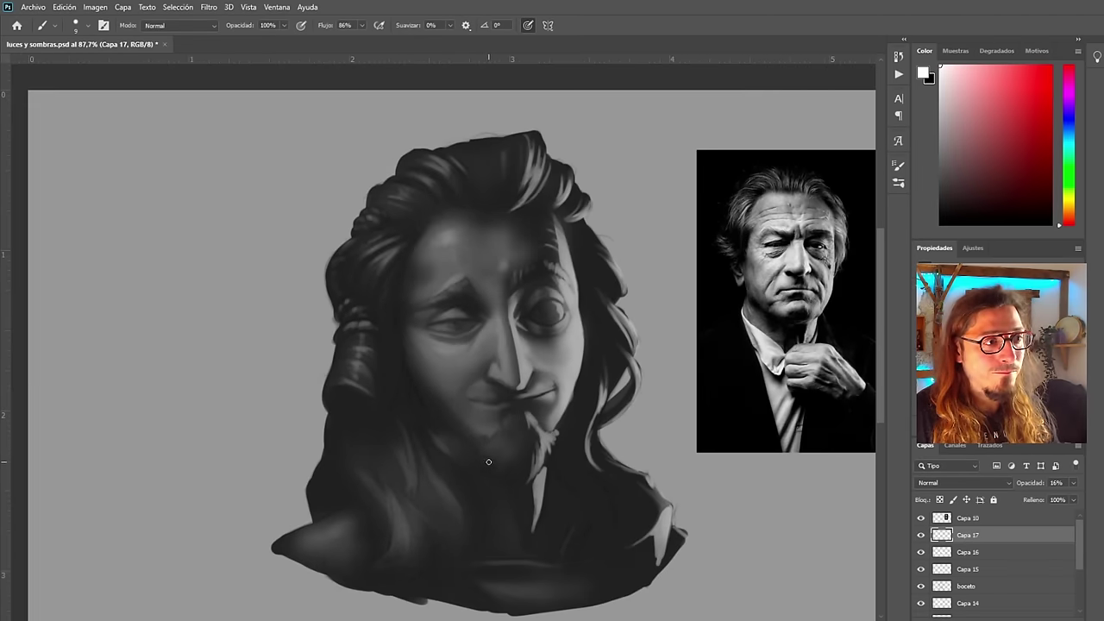
Paint a highlight on the shadowed chin beside the goatee and soften its edges with the Eraser
scroll(486, 448, "up", 3)
mouse_move(471, 421)
left_mouse_down()
mouse_move(492, 438)
mouse_move(518, 436)
left_mouse_up()
key("F2")
scroll(535, 351, "down", 1)
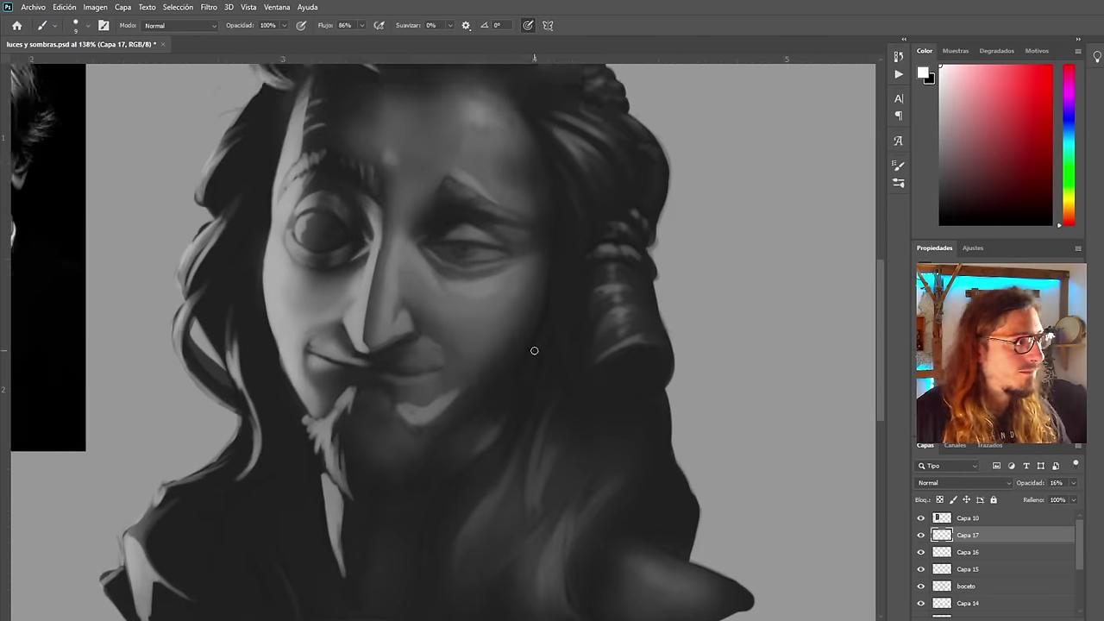
left_click_drag(464, 362, 541, 338)
key("e")
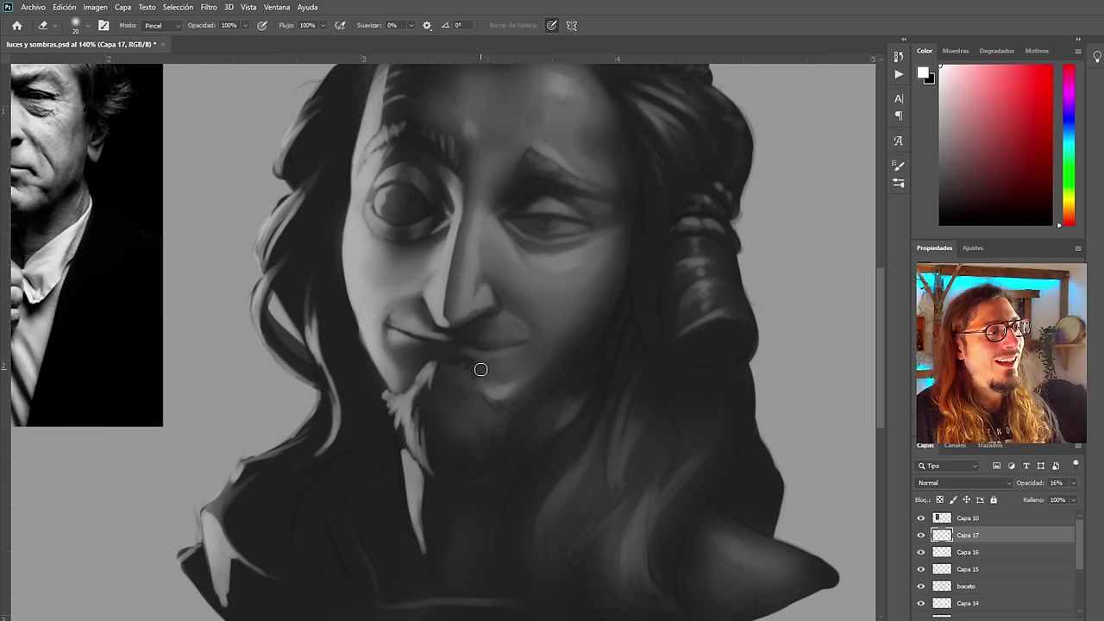
scroll(523, 448, "down", 6)
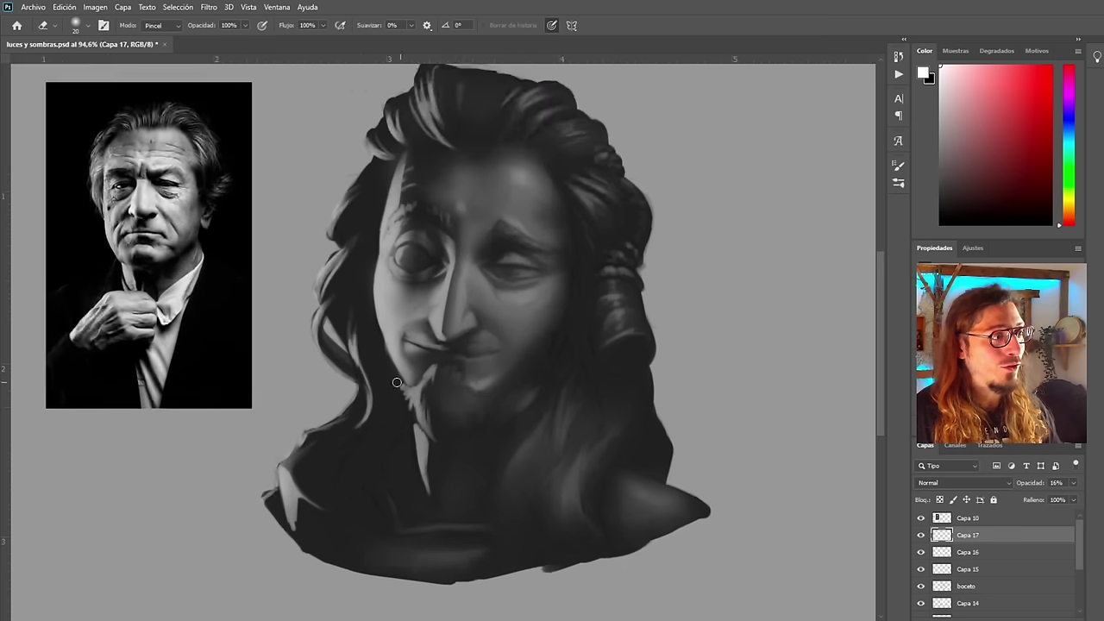
Paint a soft light on the shadowed side of the upper lip beside the nose with the Brush
scroll(441, 374, "up", 5)
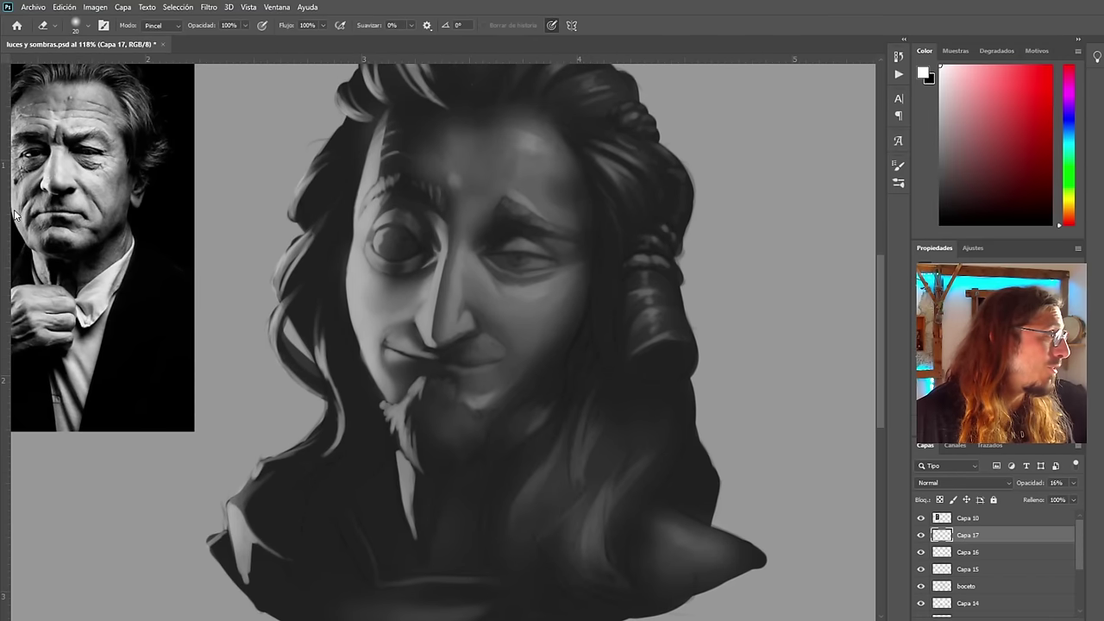
key("b")
scroll(432, 419, "up", 3)
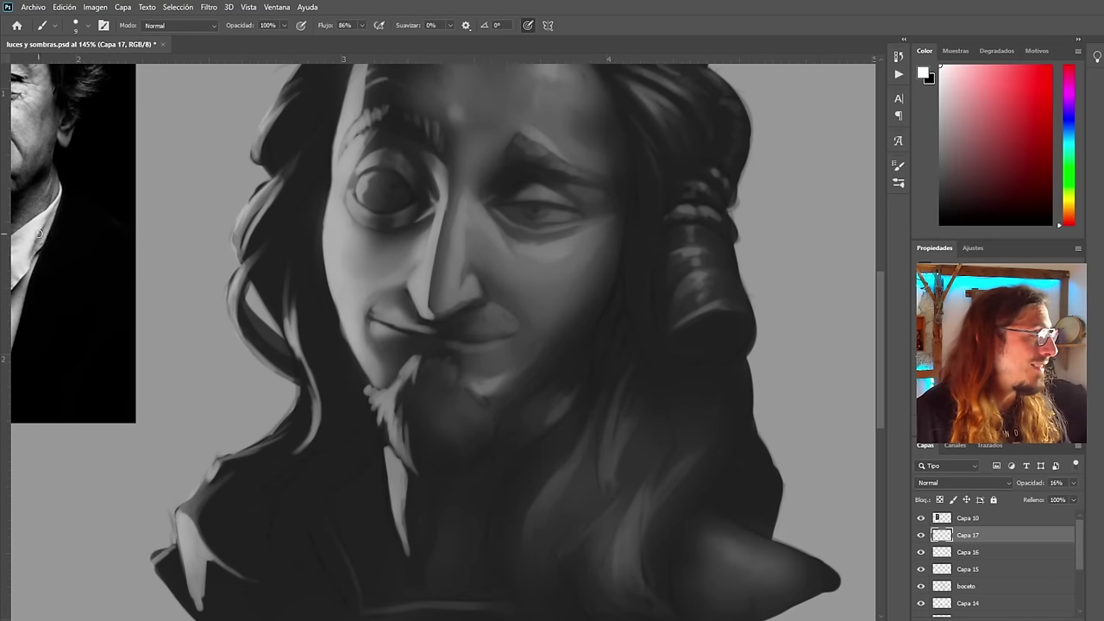
scroll(448, 404, "down", 6)
scroll(475, 420, "up", 6)
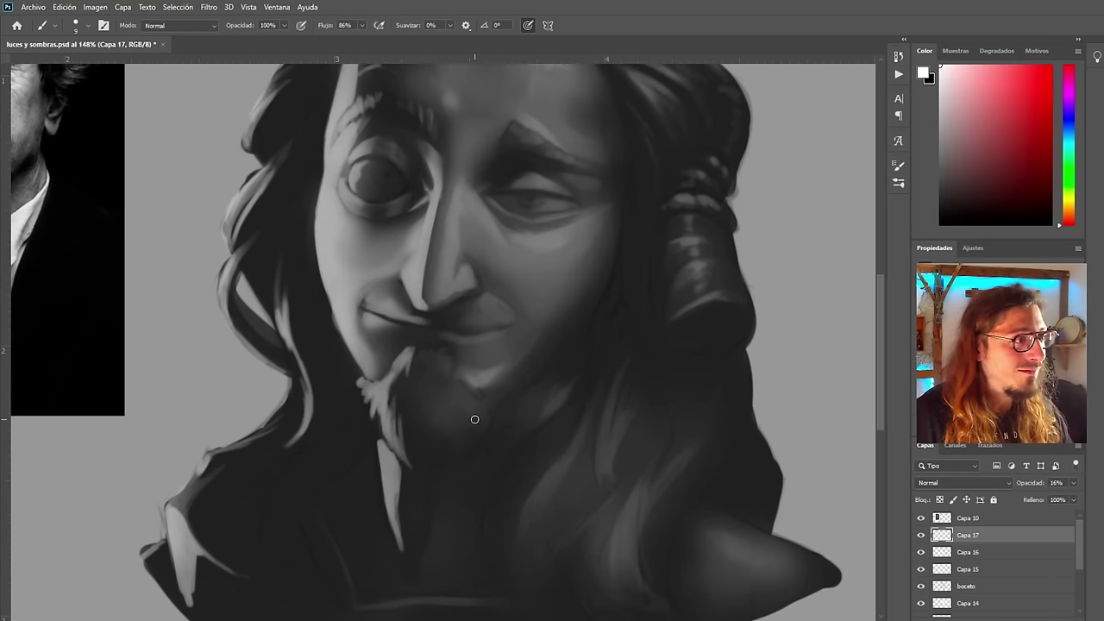
scroll(469, 381, "up", 2)
scroll(501, 323, "down", 2)
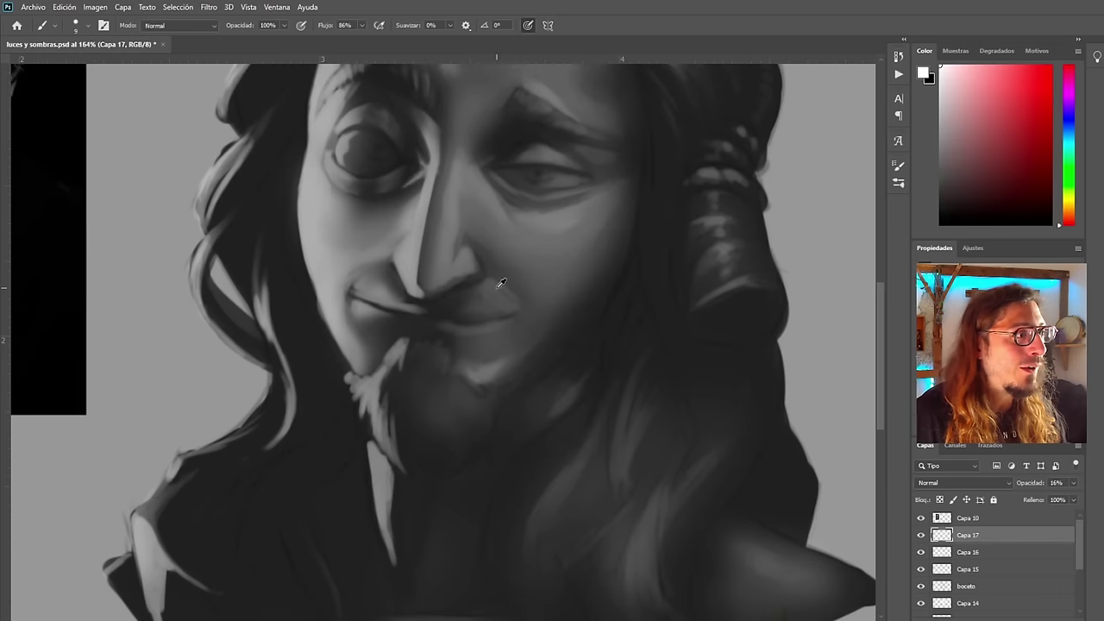
scroll(506, 299, "up", 5)
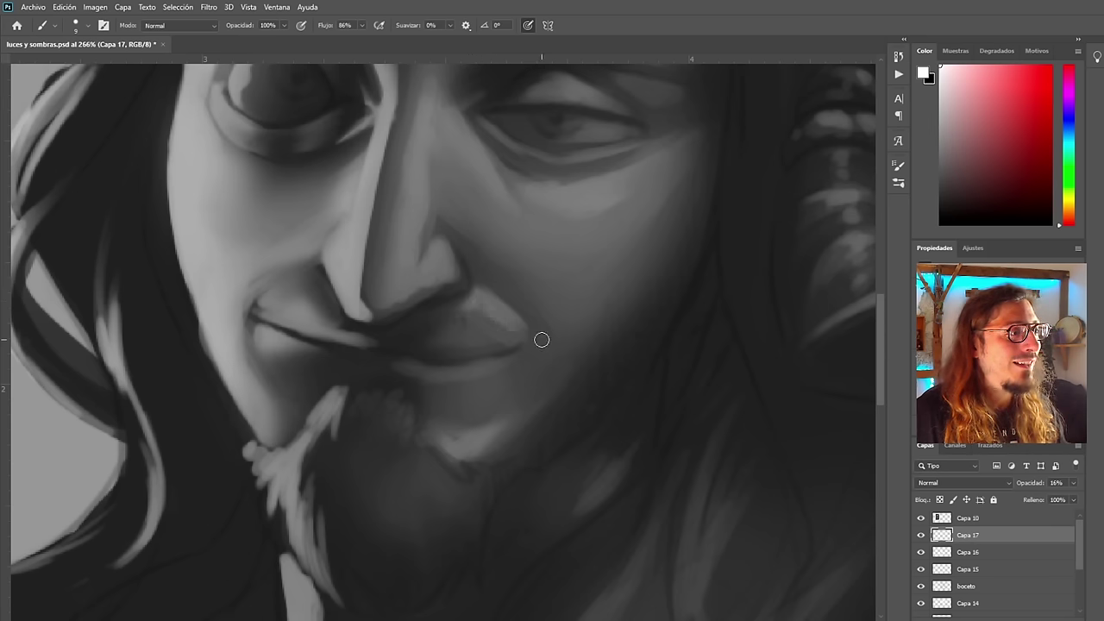
left_click_drag(499, 290, 423, 258)
Check the mouth, chin and overall lighting up close and at full view, with the canvas mirrored and unmirrored
key("F2")
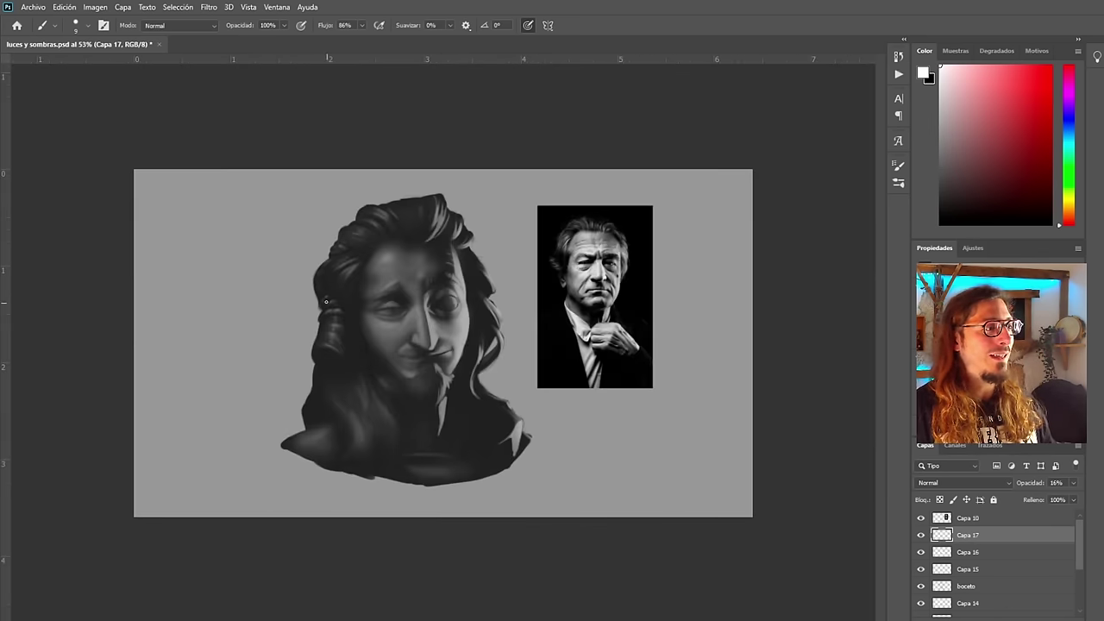
scroll(326, 302, "up", 5)
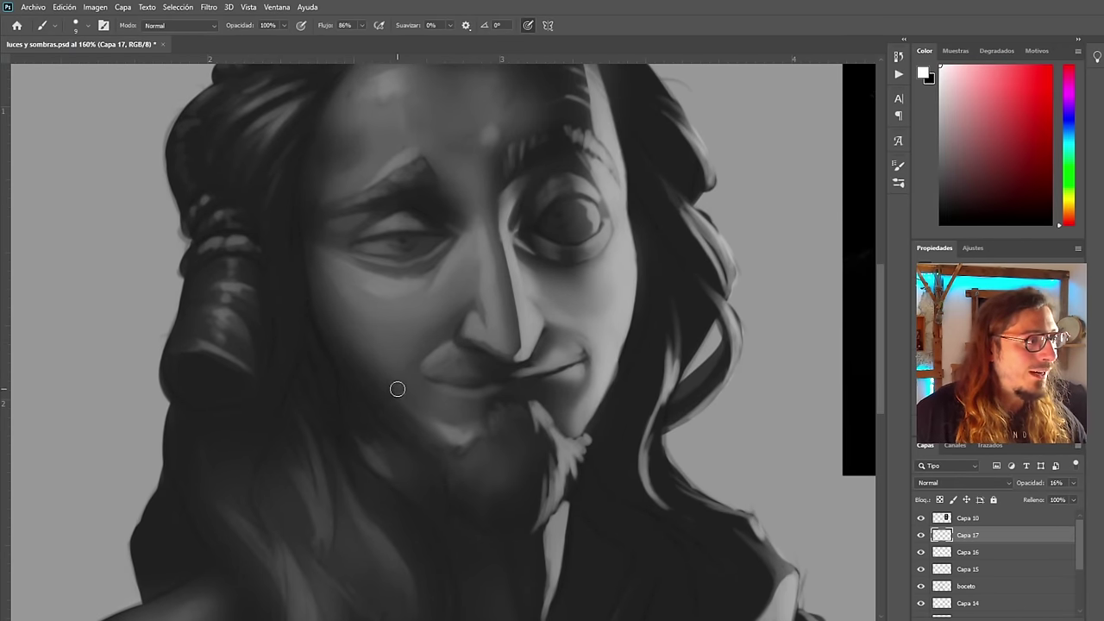
scroll(353, 439, "down", 2)
scroll(354, 439, "down", 4)
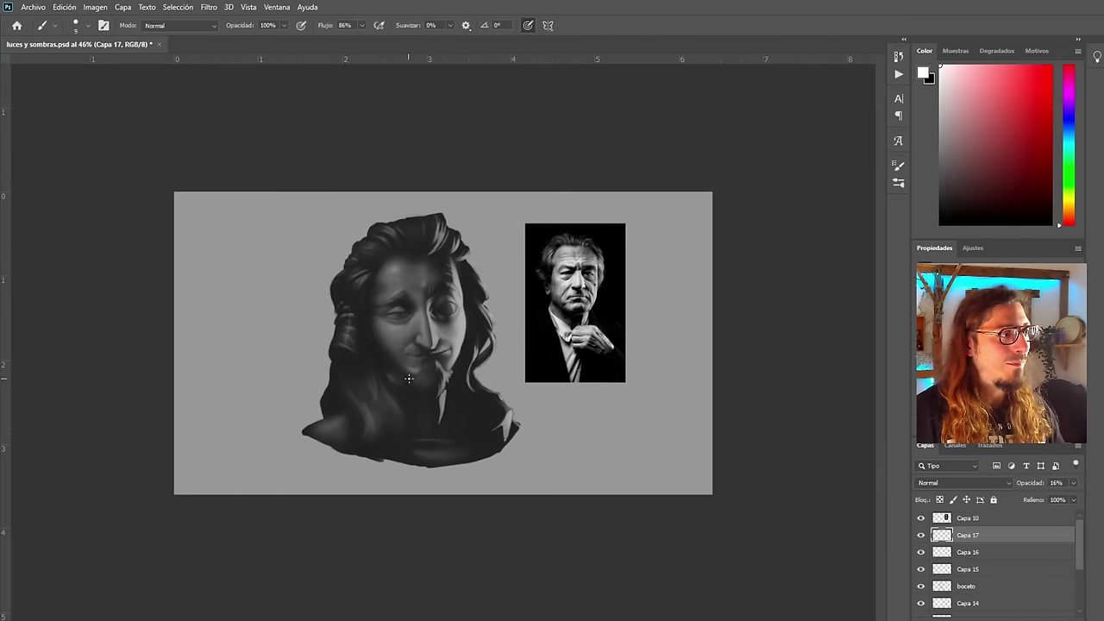
key("F2")
scroll(506, 361, "up", 7)
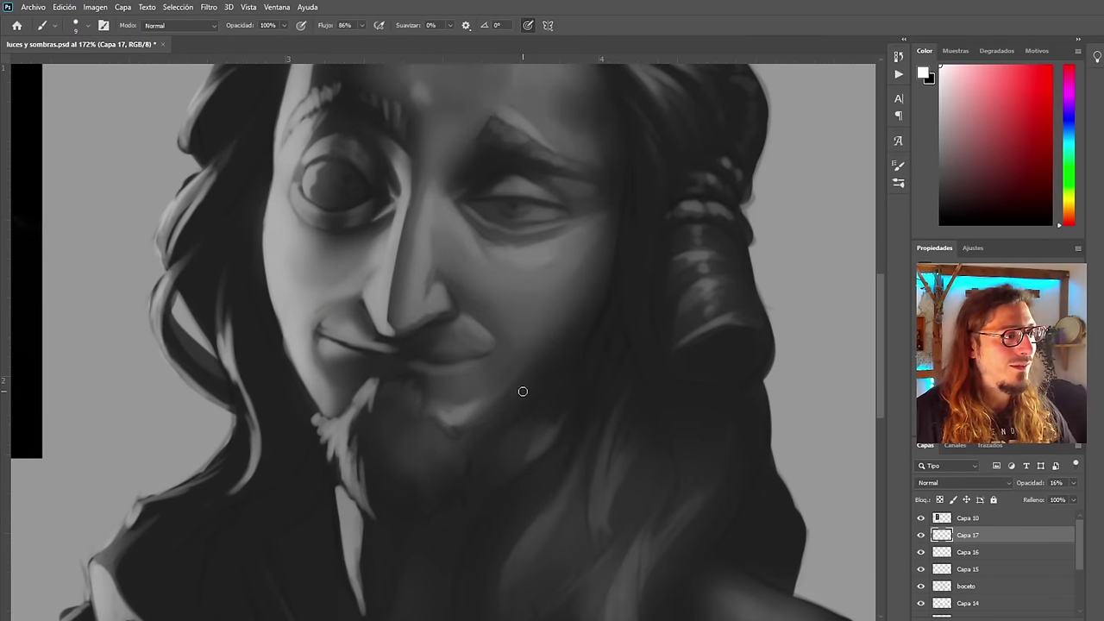
scroll(523, 392, "down", 5)
scroll(526, 422, "up", 5)
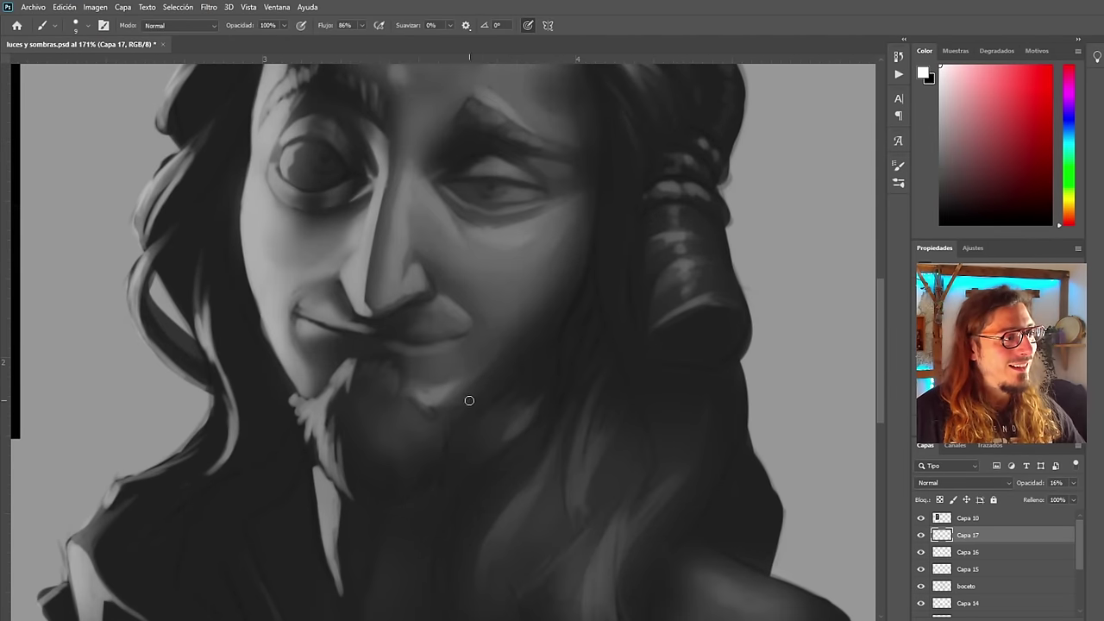
Undo the last strokes and paint short light beard hairs along the shadowed jaw and on the goatee
key("ctrl+z")
key("ctrl+z")
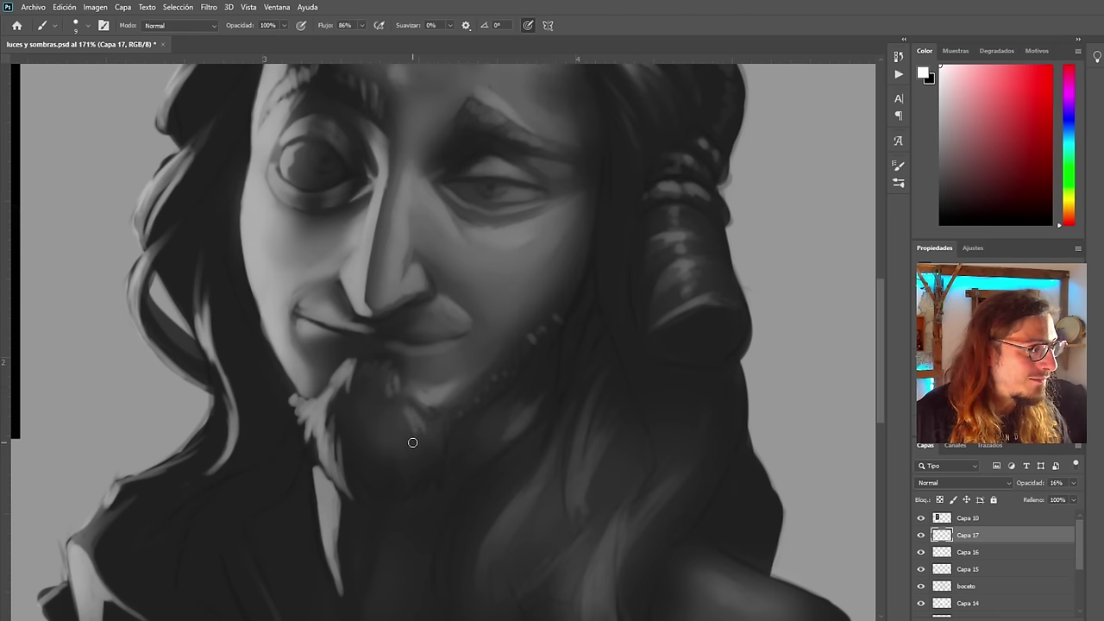
key("ctrl+shift+h")
key("ctrl+0")
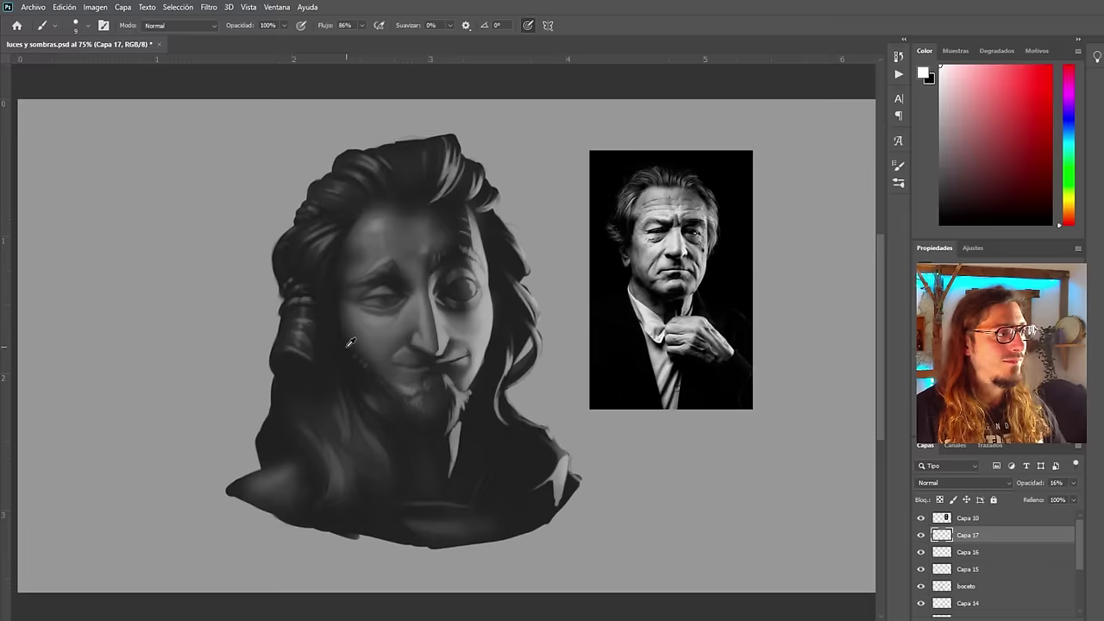
Paint light strands in the long hair falling over the shoulder on the shadowed side of the face
left_click_drag(295, 393, 371, 393)
left_click_drag(268, 421, 352, 535)
key("ctrl+0")
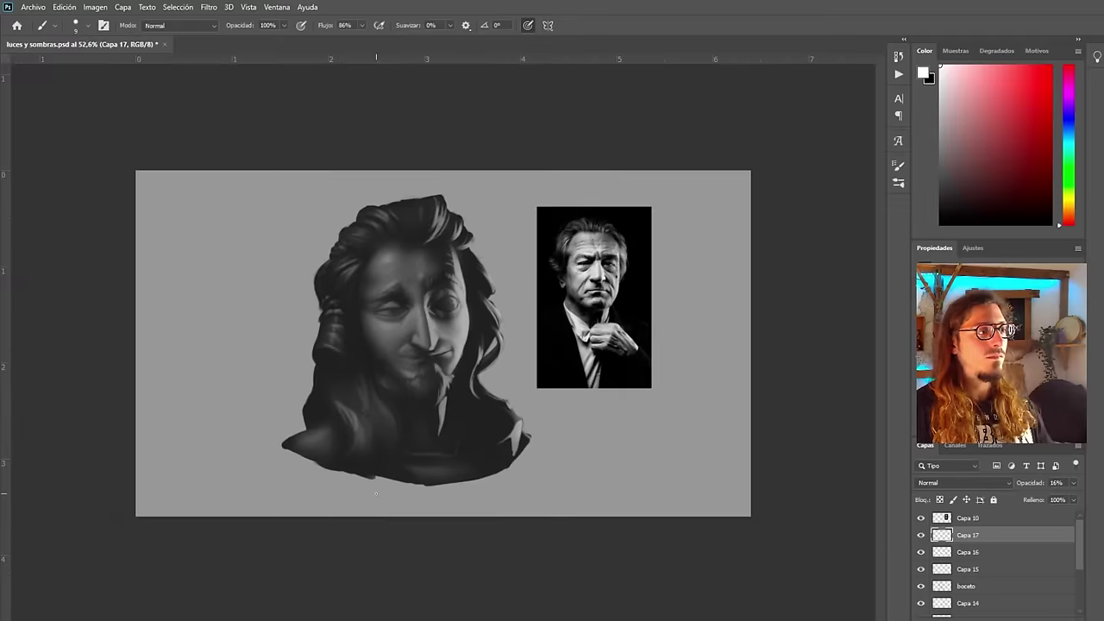
key("ctrl+shift+h")
scroll(507, 448, "up", 5)
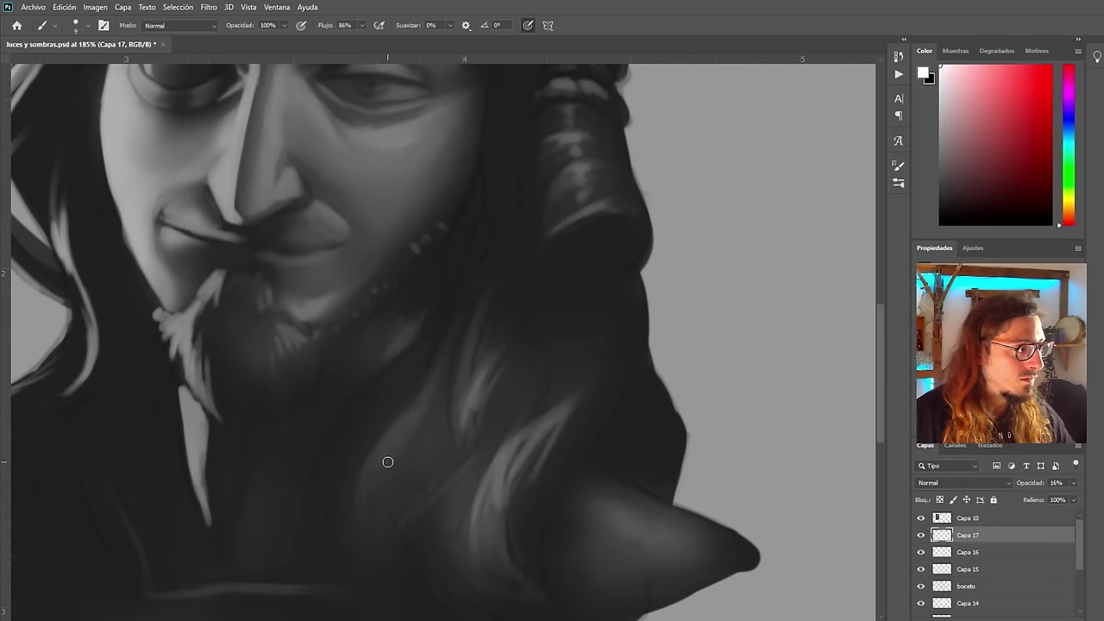
left_click_drag(388, 463, 439, 365)
scroll(439, 365, "down", 3)
scroll(474, 393, "down", 6)
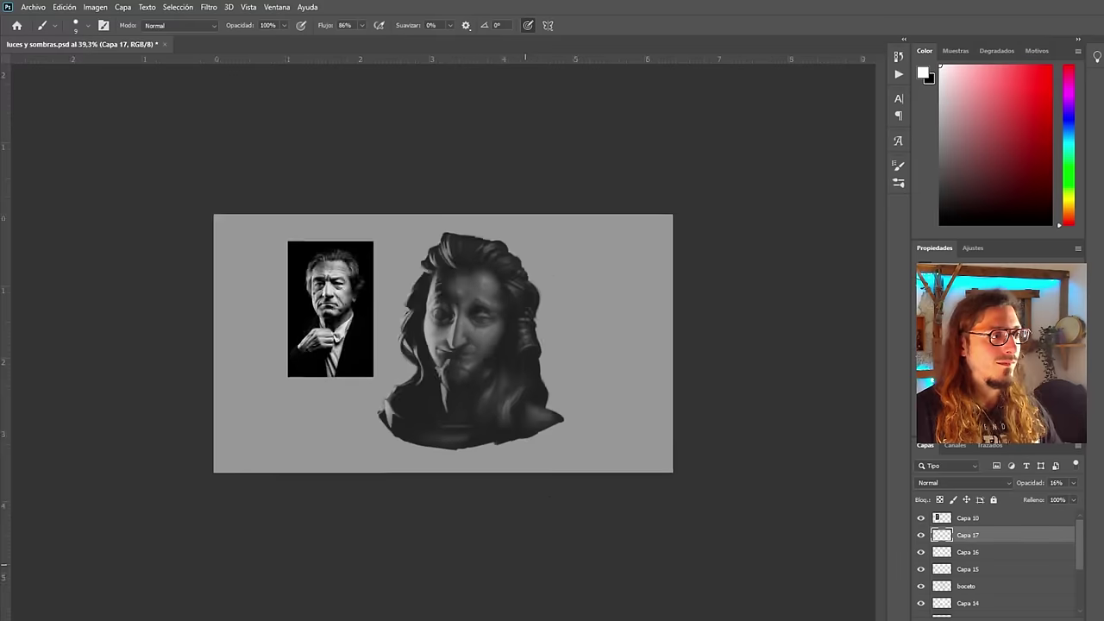
Enlarge the soft brush to 37 and add broader faint lights to the long locks beside the goatee
scroll(474, 336, "up", 7)
key("]")
scroll(518, 334, "down", 4)
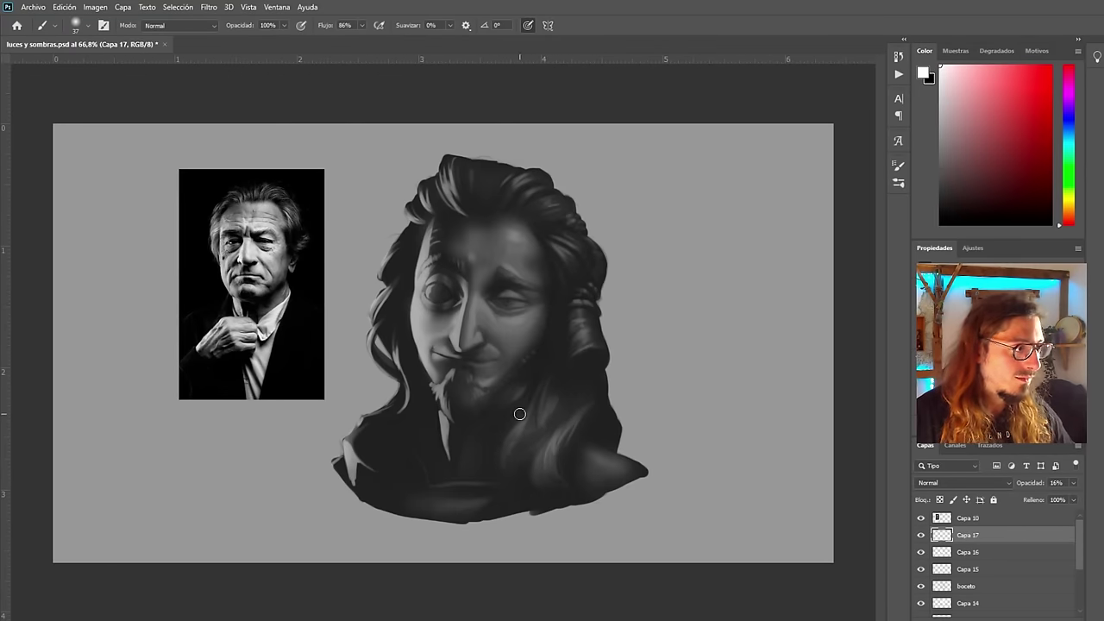
key("ctrl+shift+h")
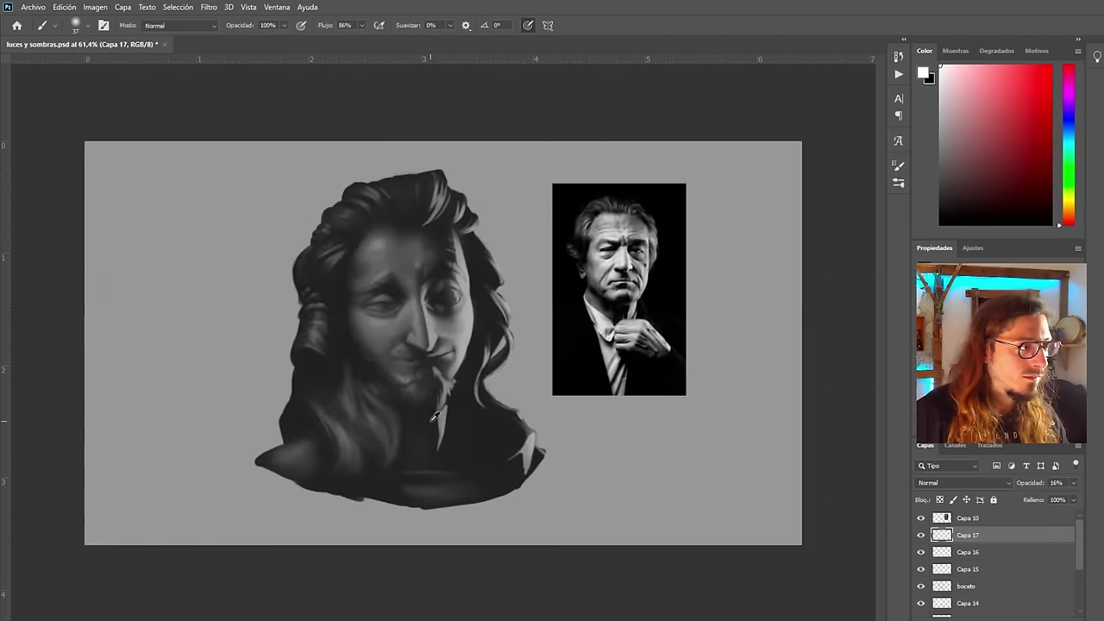
scroll(463, 387, "up", 3)
scroll(470, 405, "down", 4)
Paint soft vertical light strands in the dark hair above the forehead with a size 15 brush
scroll(394, 257, "up", 6)
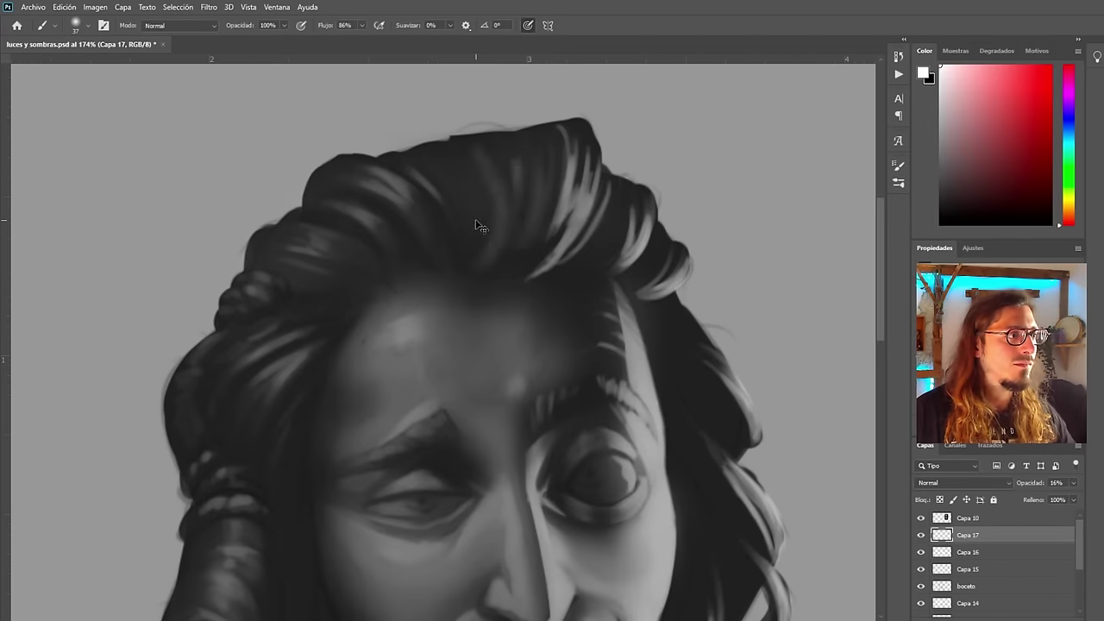
scroll(331, 330, "down", 2)
key("ctrl+shift+h")
scroll(531, 151, "up", 2)
scroll(532, 148, "up", 1)
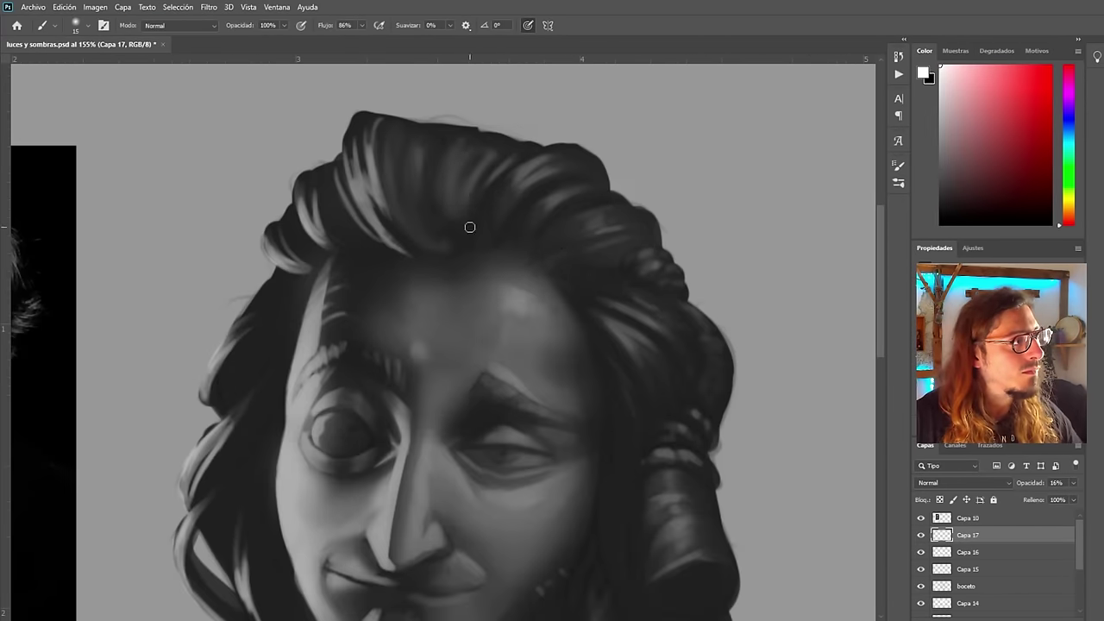
scroll(454, 248, "down", 7)
scroll(461, 363, "up", 6)
scroll(431, 405, "down", 2)
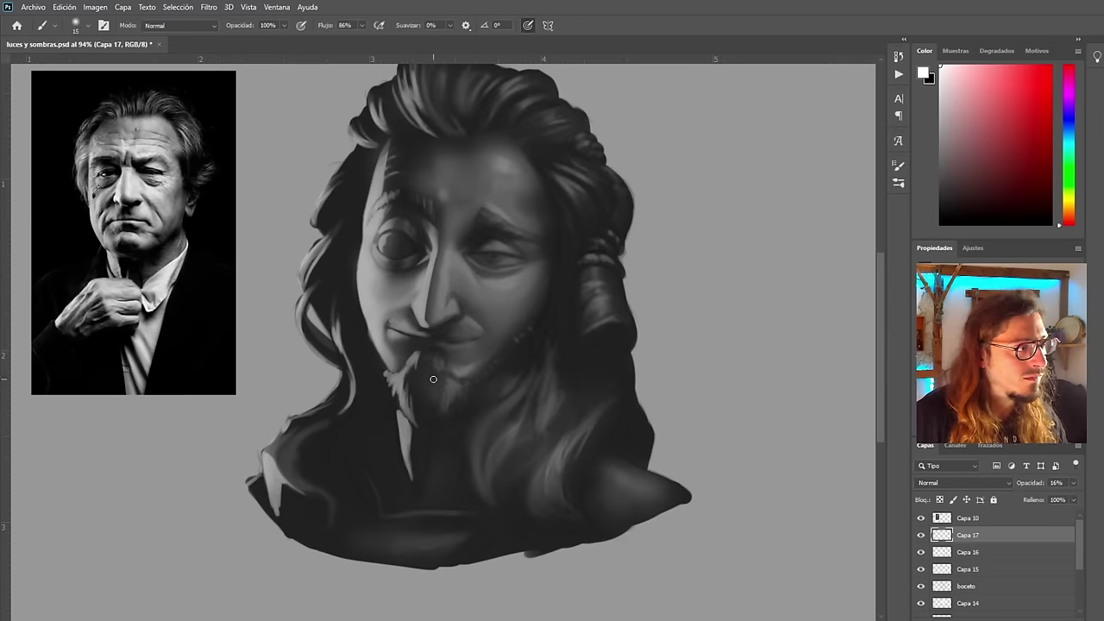
Enlarge the soft brush to 51 and paint faint lights on the coat's folds and lower chest
scroll(436, 345, "up", 2)
scroll(535, 258, "up", 2)
scroll(535, 259, "down", 2)
right_click(624, 519, "alt")
mouse_move(647, 519)
left_mouse_down()
mouse_move(631, 515)
mouse_move(671, 525)
left_mouse_up()
scroll(639, 501, "down", 1)
scroll(584, 431, "down", 3)
key("ctrl+shift+h")
scroll(621, 533, "up", 4)
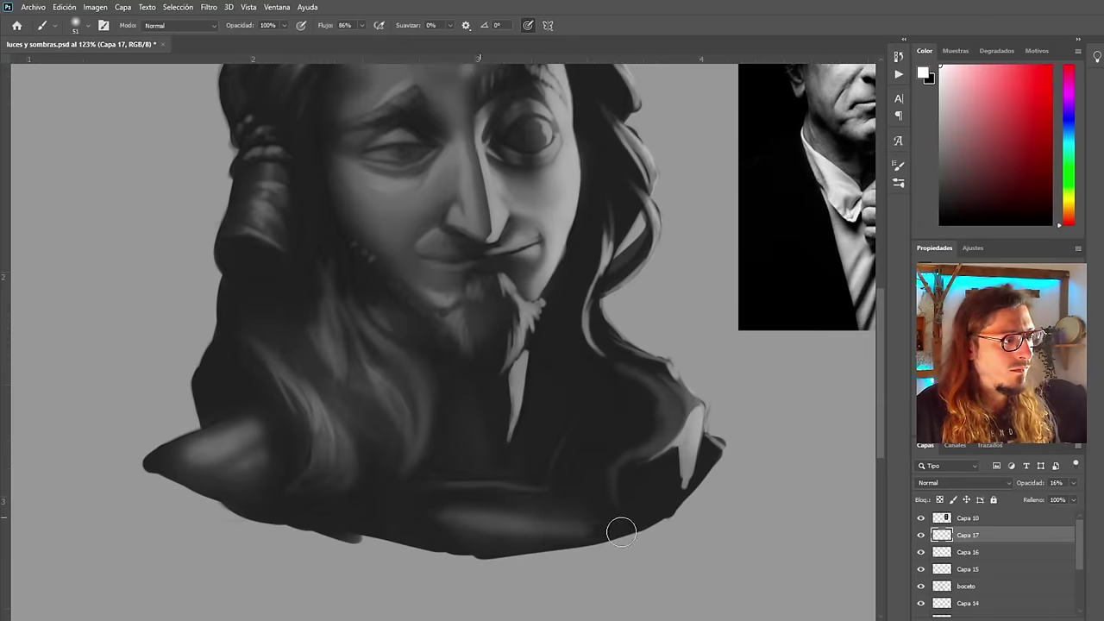
Review the lights on the forehead, hair and coat up close and at full view with the canvas mirrored and unmirrored
scroll(471, 493, "down", 3)
key("ctrl+shift+h")
scroll(439, 242, "up", 4)
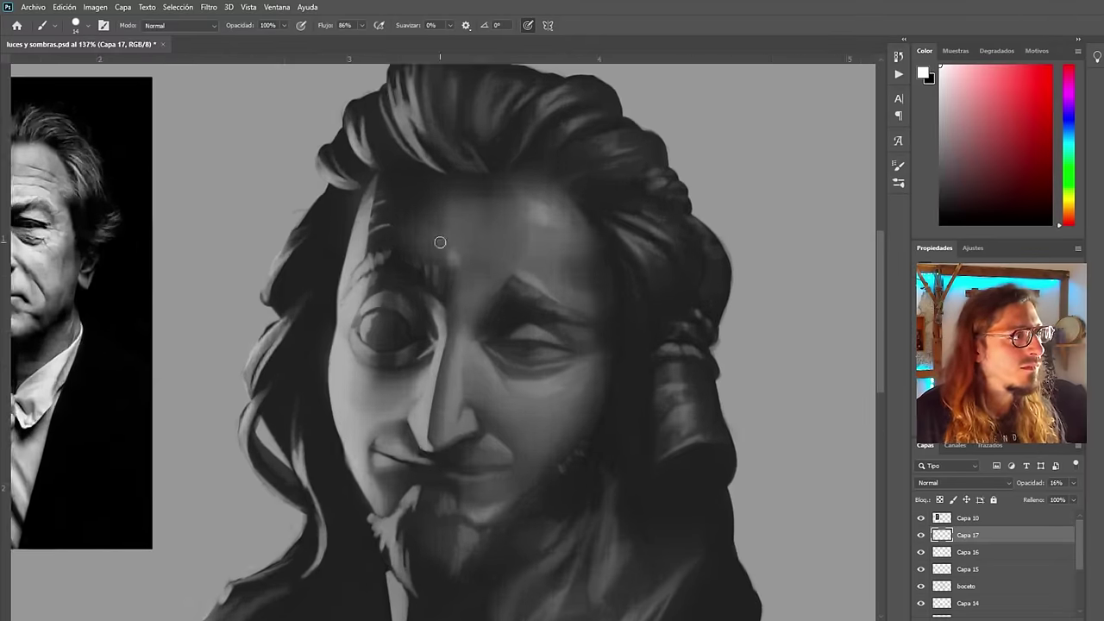
scroll(469, 226, "down", 3)
key("ctrl+shift+h")
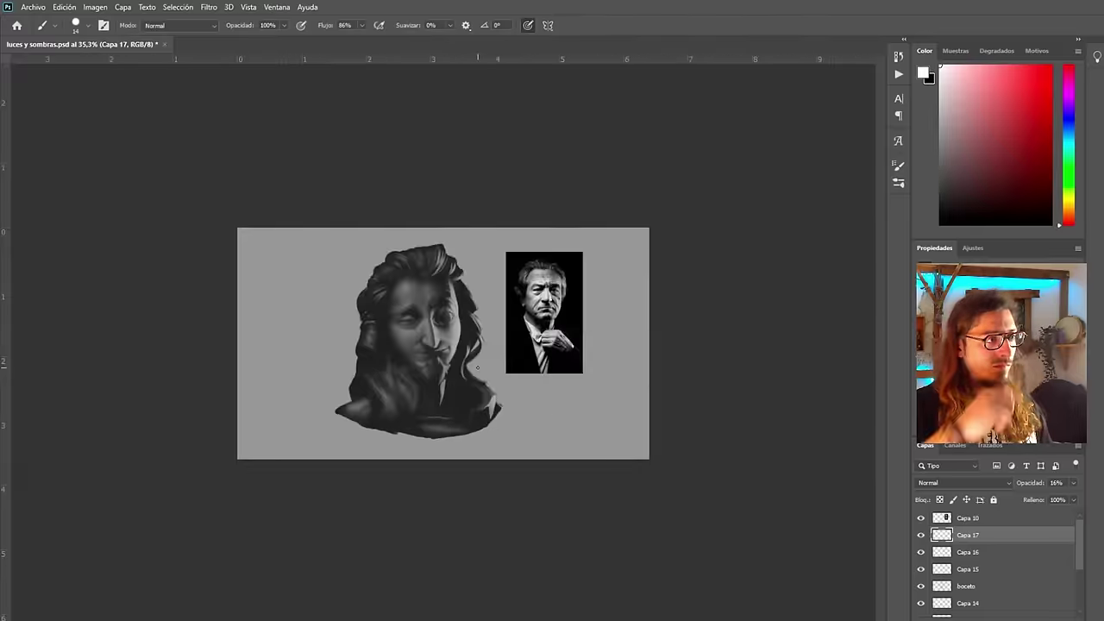
scroll(401, 265, "up", 4)
key("e")
scroll(536, 247, "down", 5)
key("ctrl+shift+h")
scroll(579, 321, "up", 2)
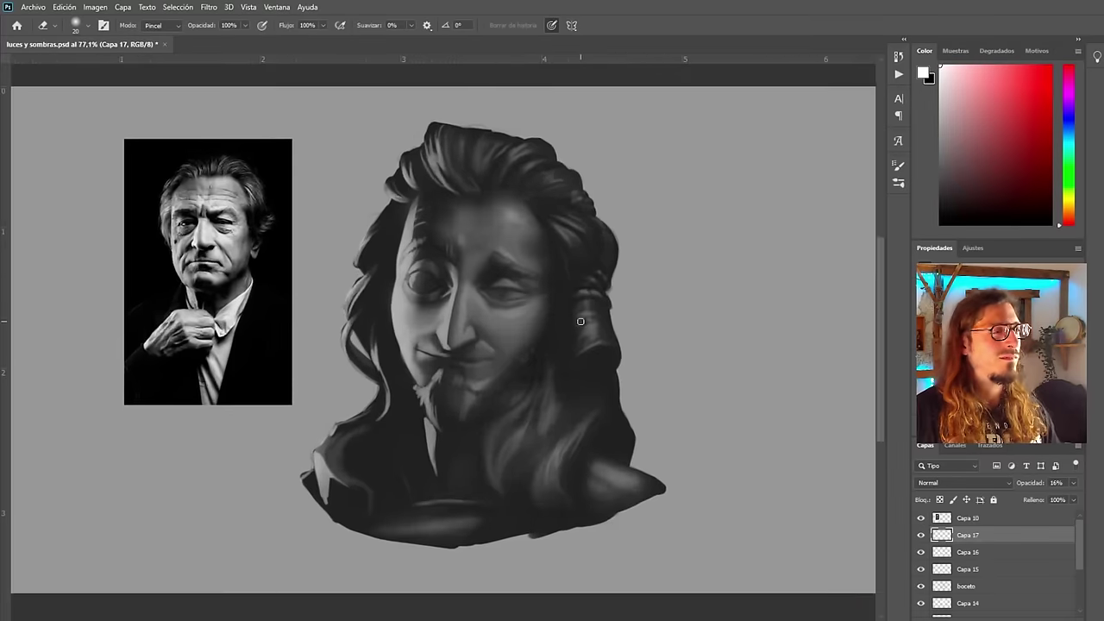
scroll(578, 320, "down", 2)
Paint a thin light edge along the lower lip with a small brush
key("b")
scroll(508, 374, "up", 2)
scroll(508, 374, "up", 4)
left_click_drag(424, 343, 513, 345)
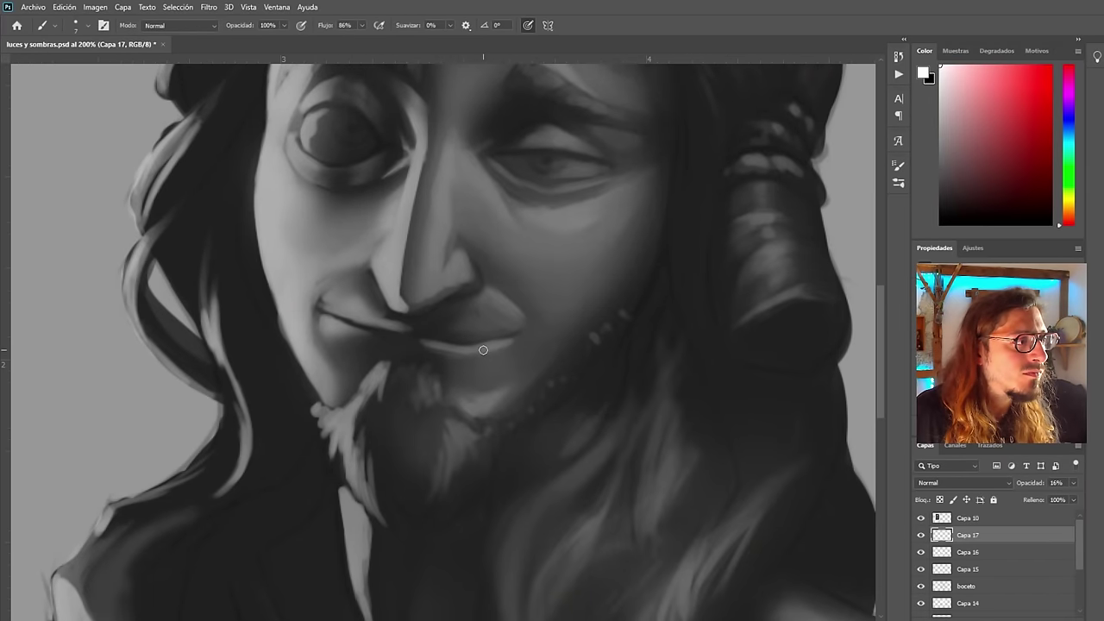
scroll(535, 334, "down", 4)
mouse_move(408, 341)
left_mouse_down()
mouse_move(449, 349)
mouse_move(417, 380)
left_mouse_up()
Add more short beard hairs along the shadowed jaw, checking them on the mirrored canvas
key("ctrl+shift+h")
scroll(416, 343, "up", 4)
scroll(385, 379, "down", 3)
key("ctrl+shift+h")
scroll(567, 301, "up", 3)
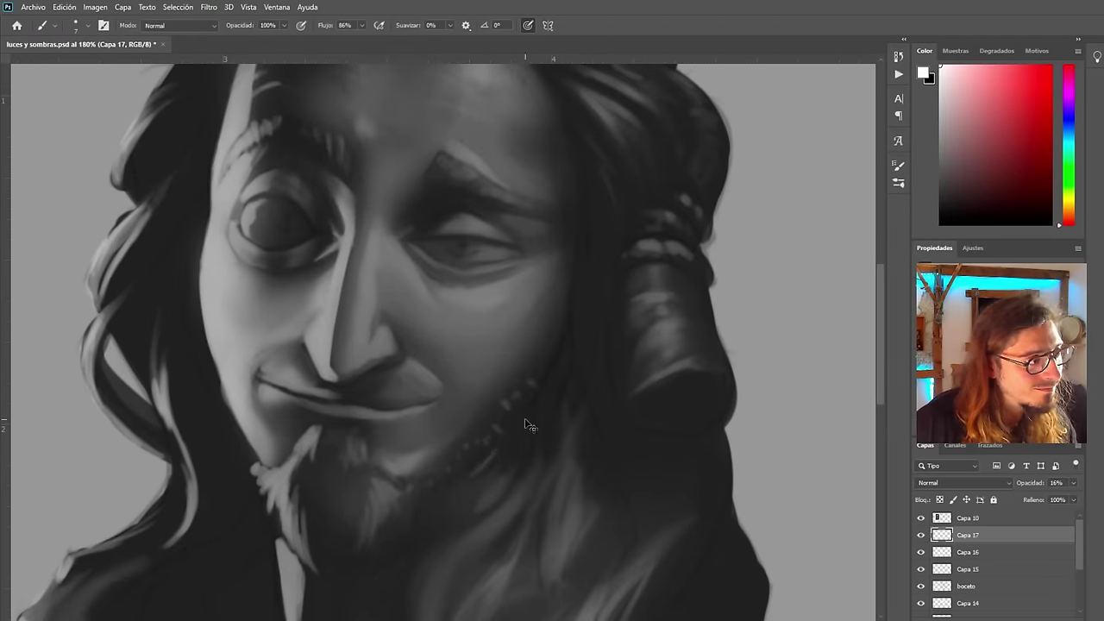
scroll(516, 373, "down", 3)
key("ctrl+shift+h")
scroll(374, 392, "up", 3)
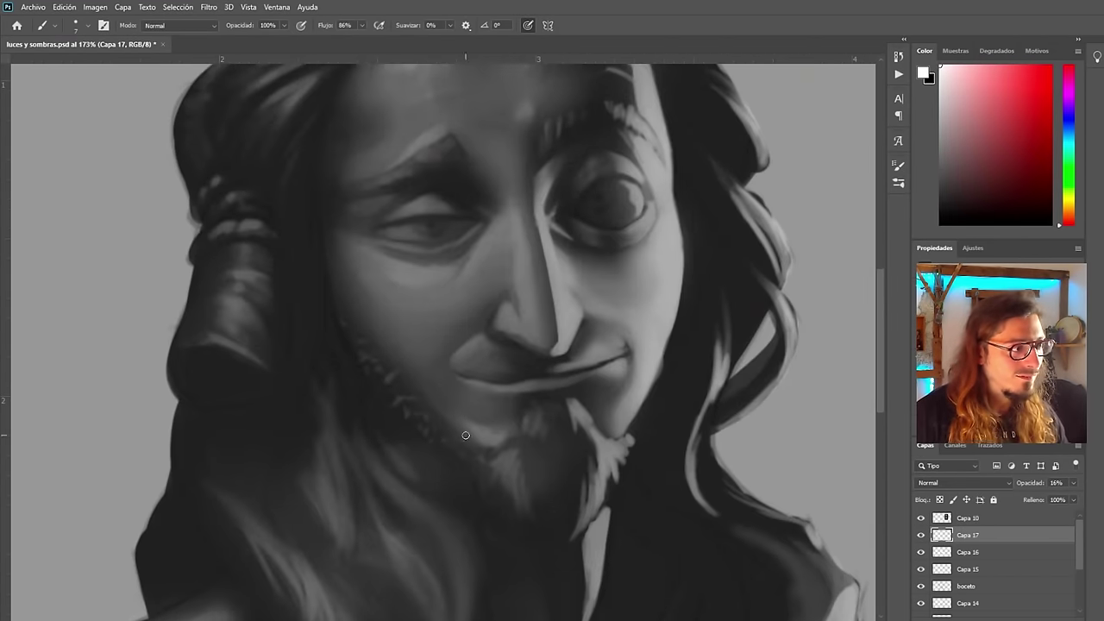
Add fine stubble along the lit edge of the jaw and compare the whole portrait with the reference
scroll(639, 395, "down", 4)
key("ctrl+shift+h")
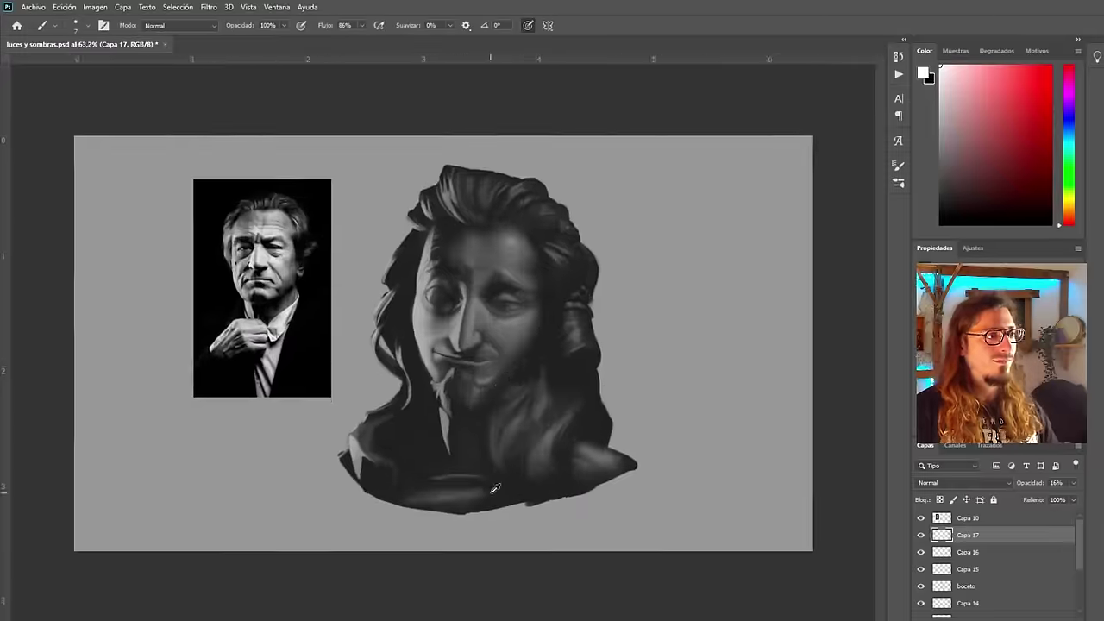
scroll(562, 363, "up", 3)
scroll(391, 367, "down", 3)
scroll(364, 319, "up", 1)
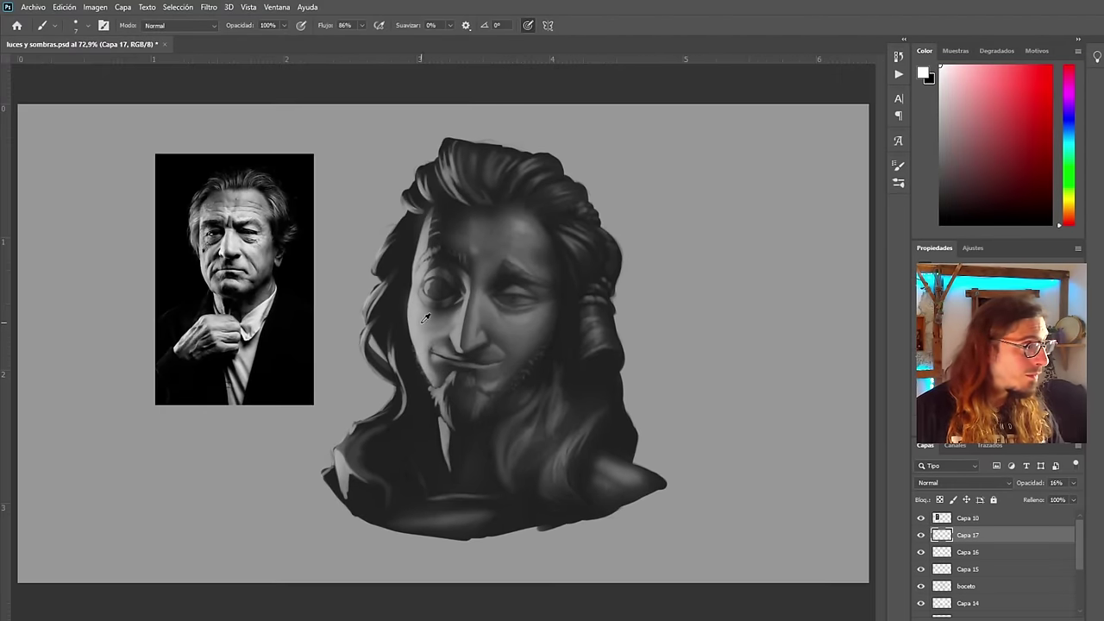
scroll(530, 300, "up", 1)
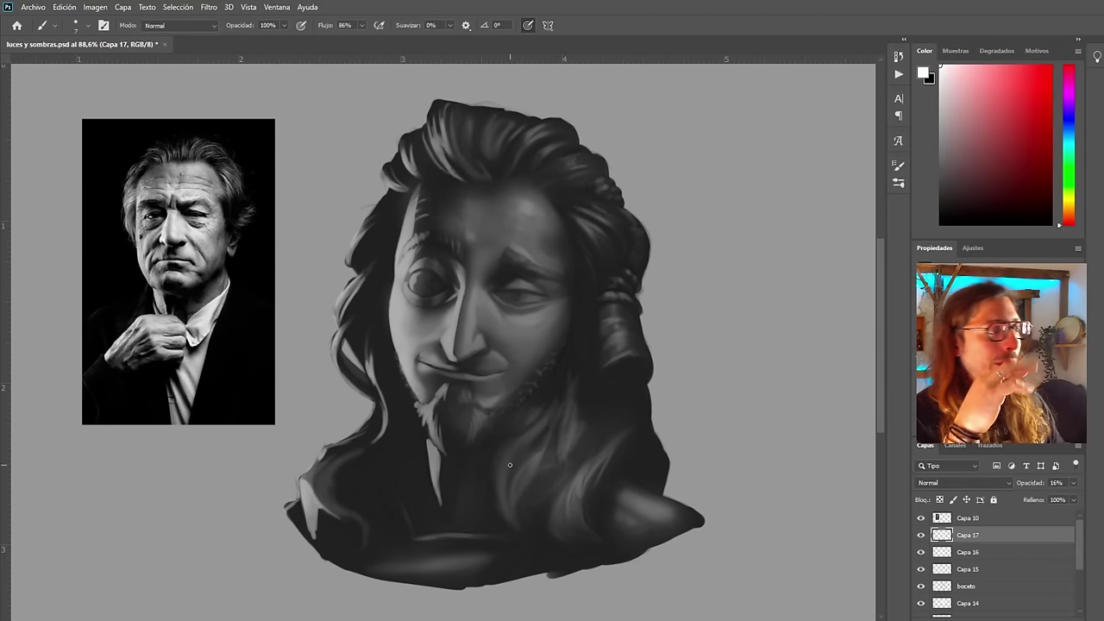
scroll(443, 448, "down", 2)
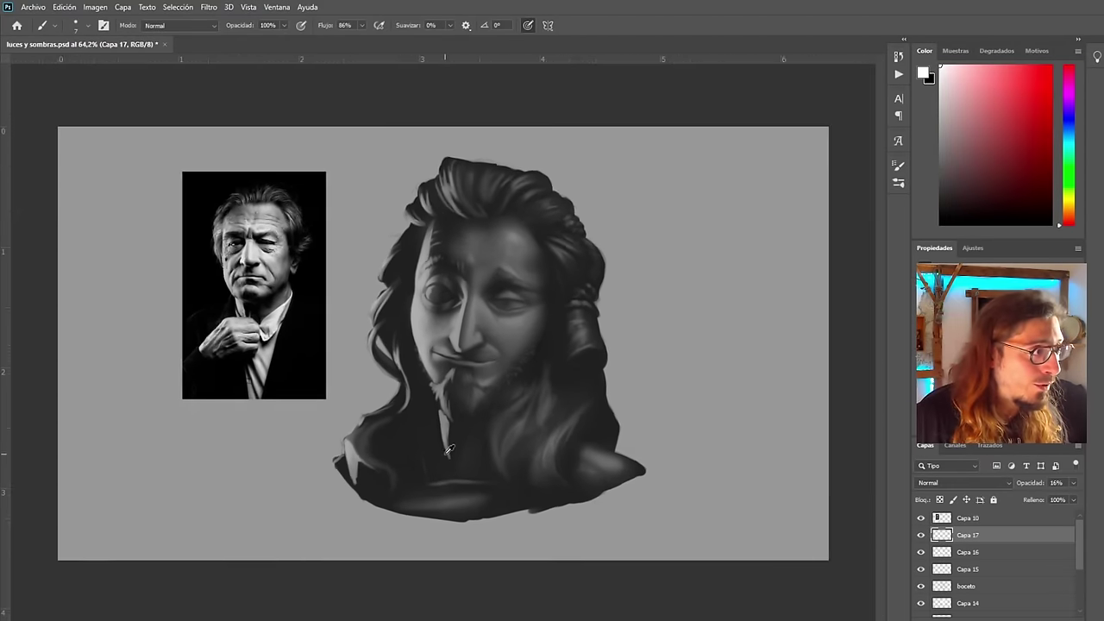
Add a new layer above Capa 17 and compare the portrait's brightest areas with the reference photo
scroll(499, 310, "up", 2)
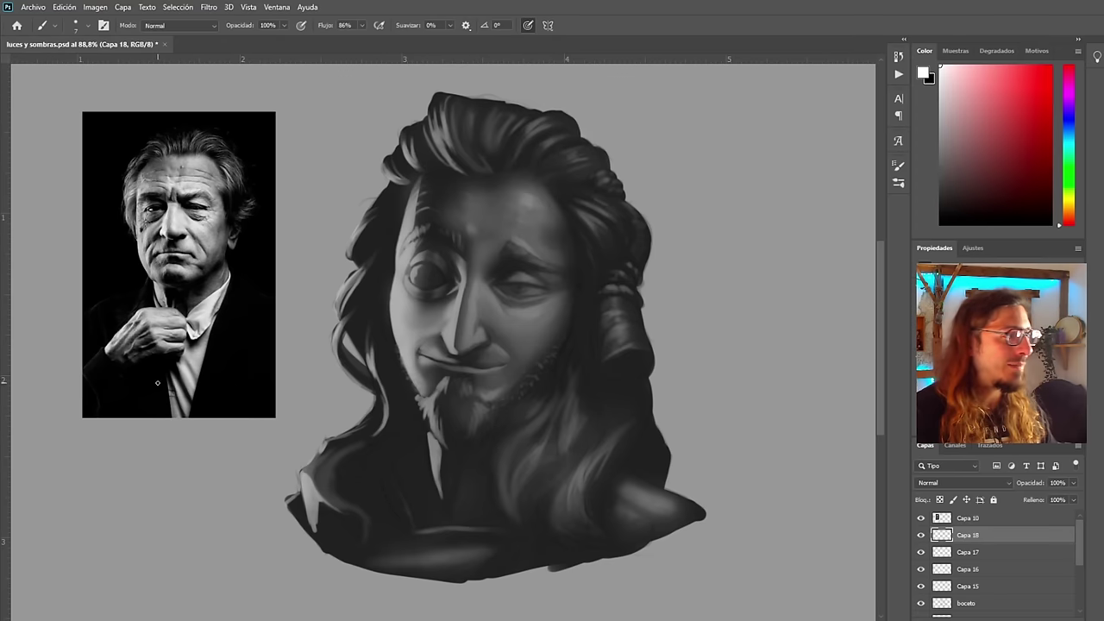
scroll(362, 371, "down", 2)
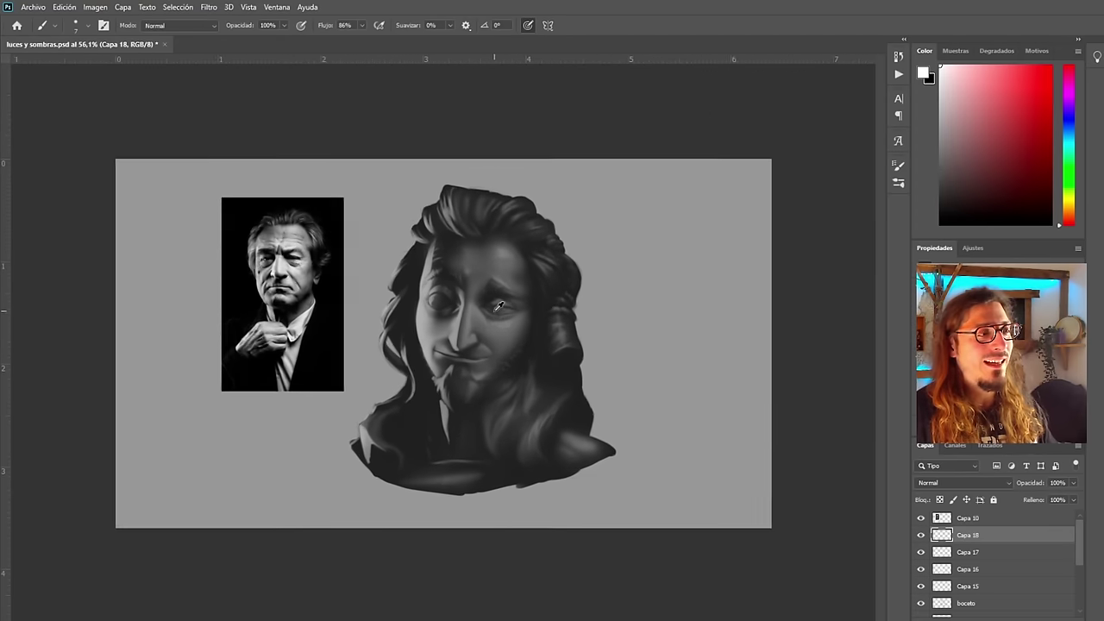
scroll(521, 273, "up", 3)
scroll(520, 272, "down", 3)
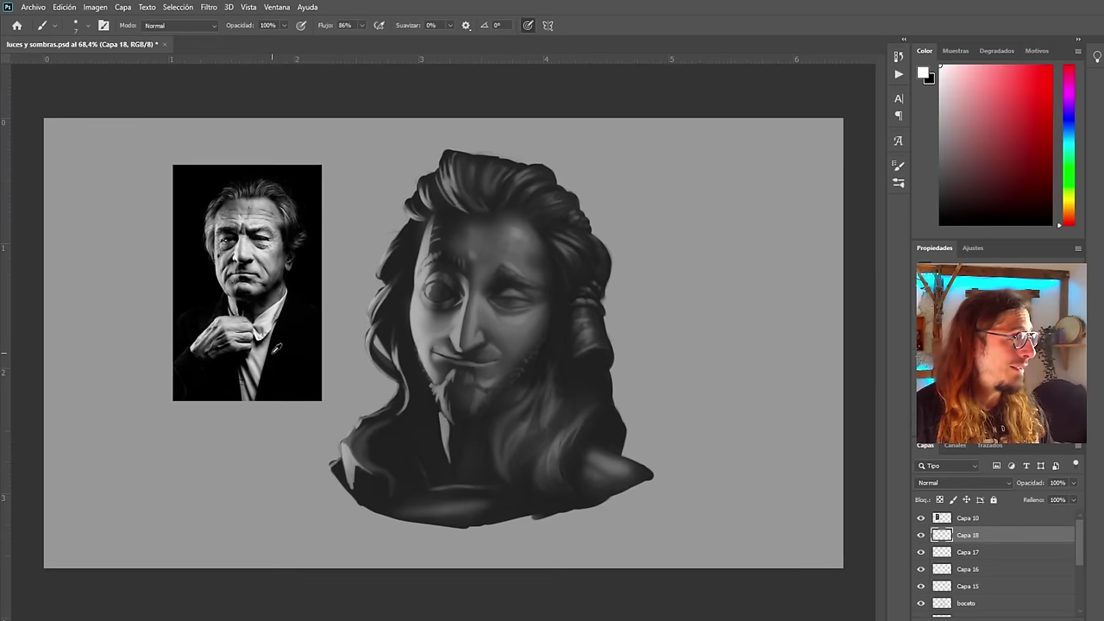
scroll(402, 273, "up", 2)
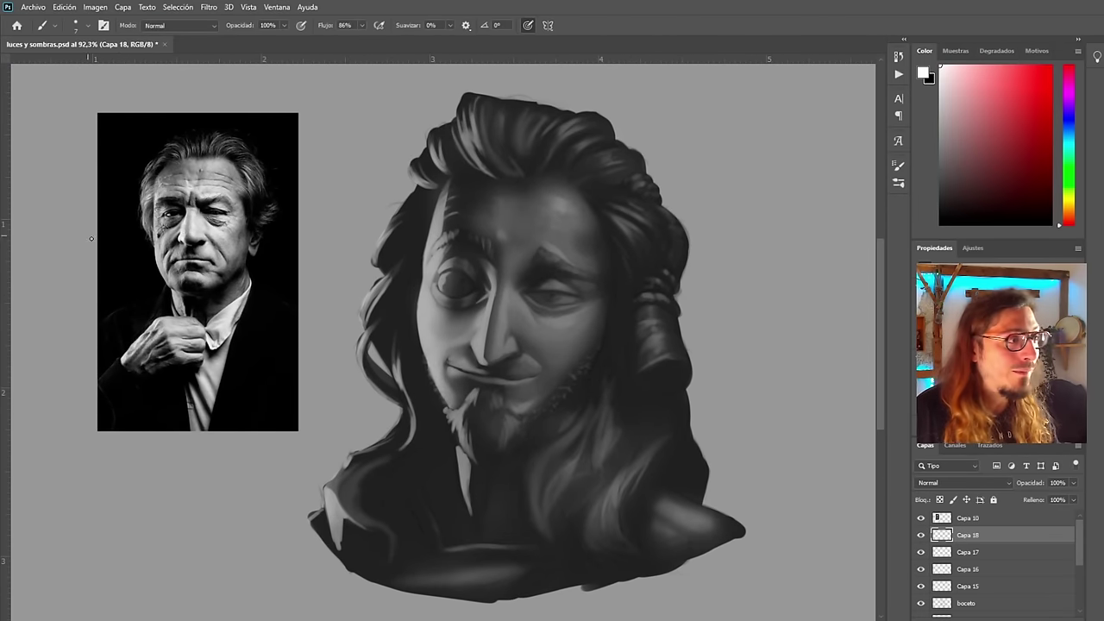
Lower the opacity of Capa 18 to 52%, judging it with a trial white stroke on the forehead, and undo the stroke
scroll(387, 313, "down", 1)
scroll(448, 277, "up", 1)
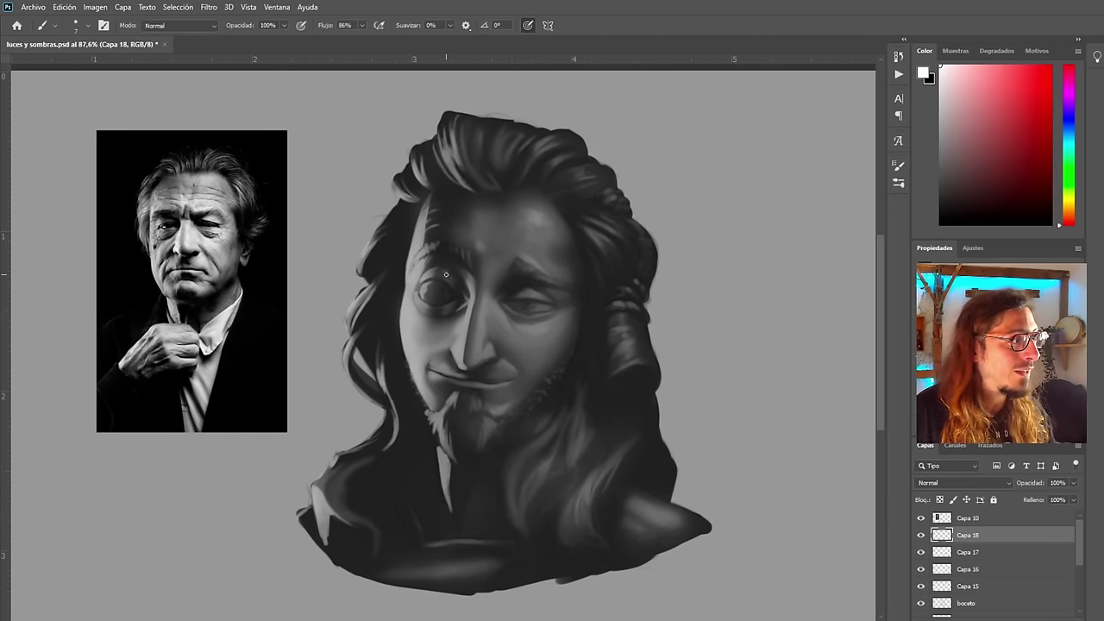
scroll(446, 274, "up", 2)
scroll(441, 389, "down", 3)
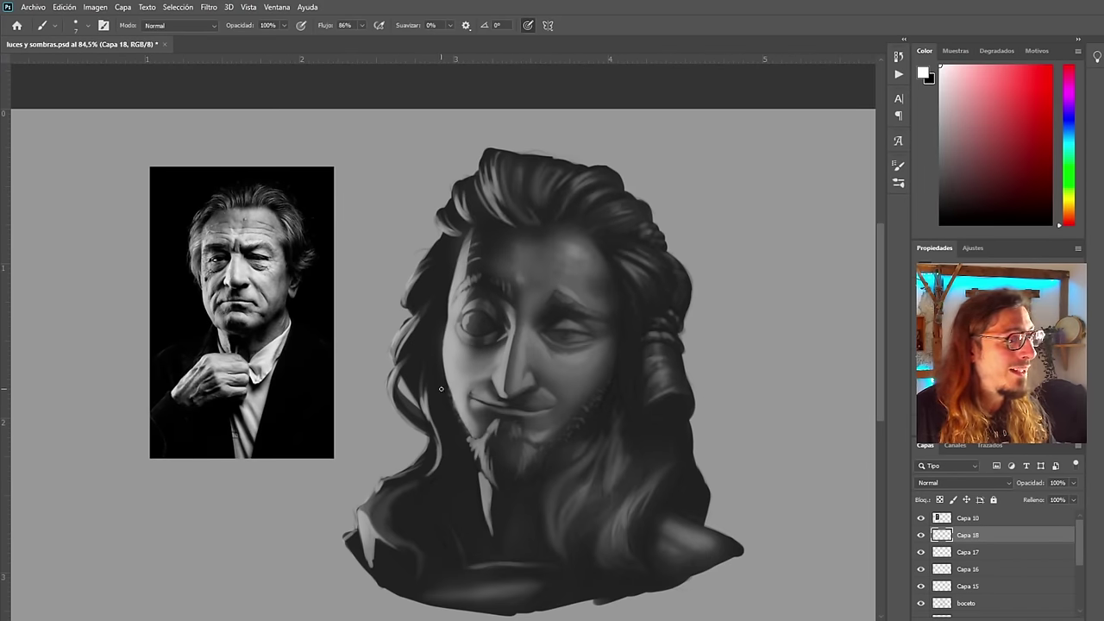
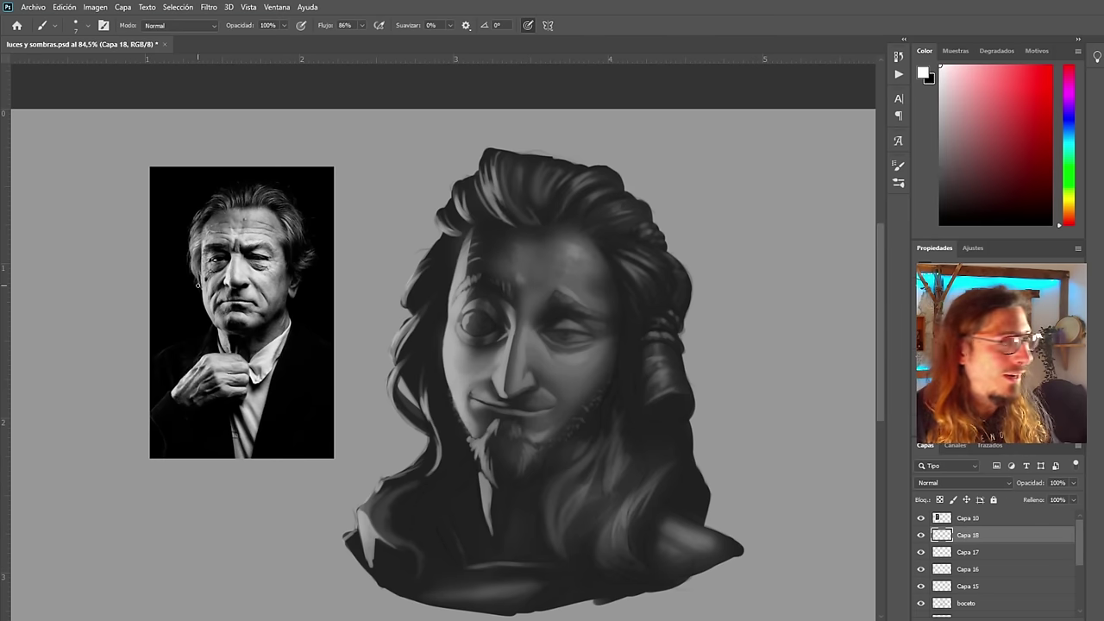
mouse_move(559, 251)
left_mouse_down()
mouse_move(583, 275)
mouse_move(587, 309)
left_mouse_up()
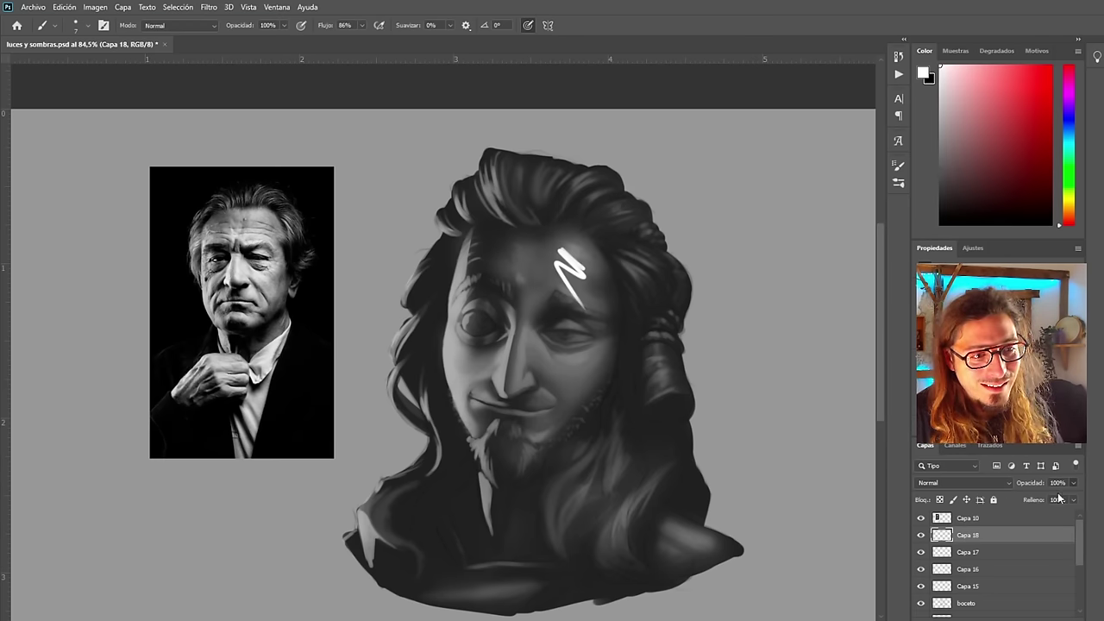
left_click_drag(1073, 501, 1055, 502)
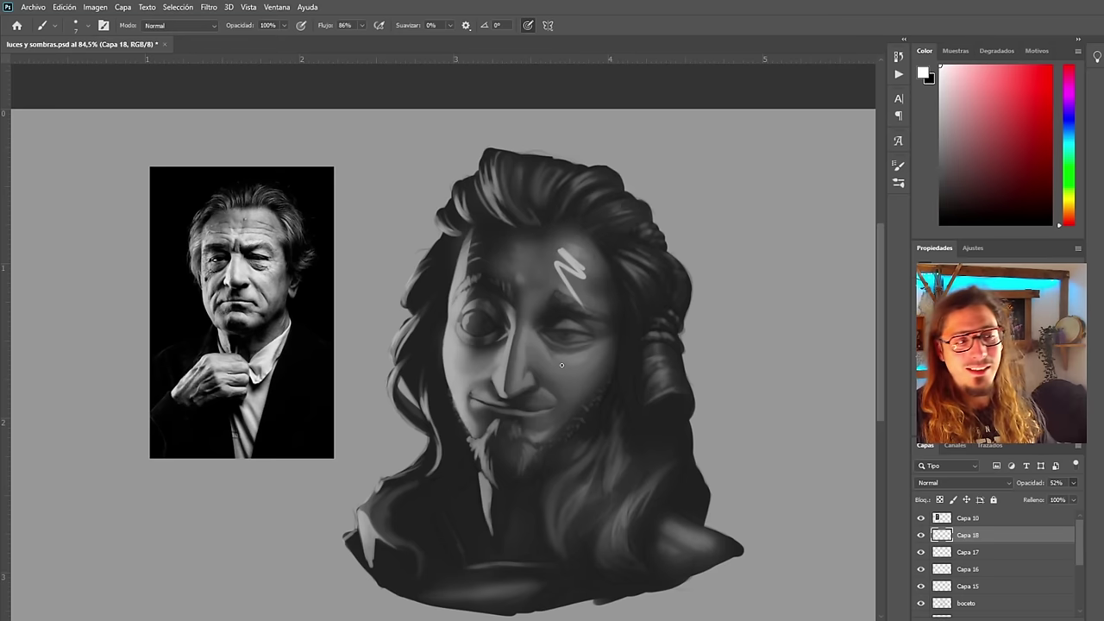
key("ctrl+z")
key("ctrl+z")
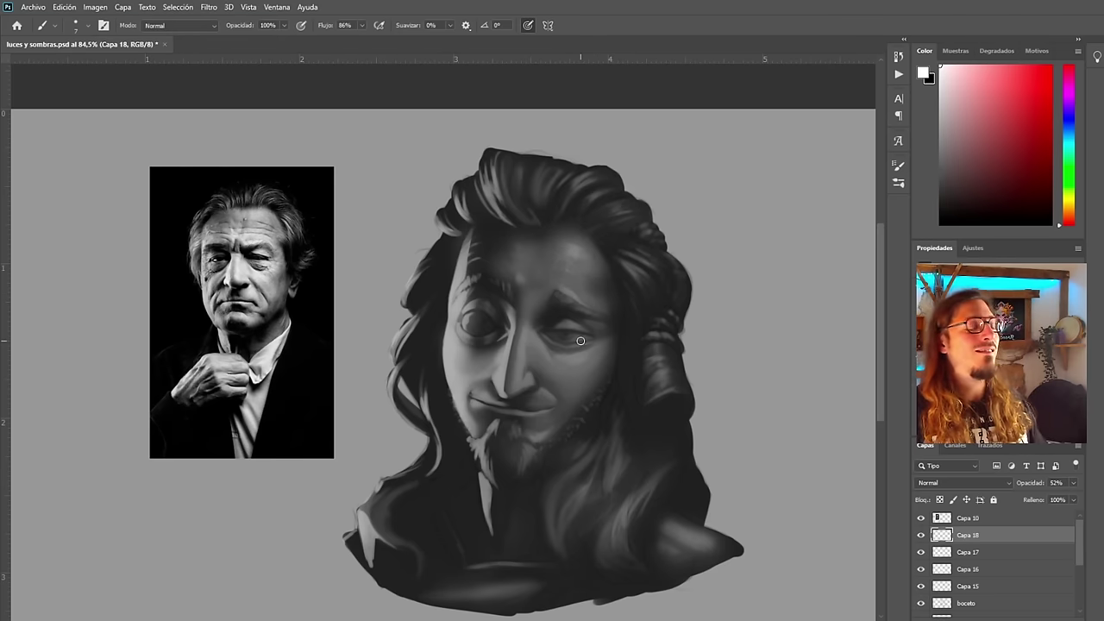
Compare the whole portrait with the reference photo at different magnifications to judge where the brightest lights belong
scroll(581, 341, "down", 2)
scroll(581, 341, "up", 5)
scroll(459, 239, "down", 4)
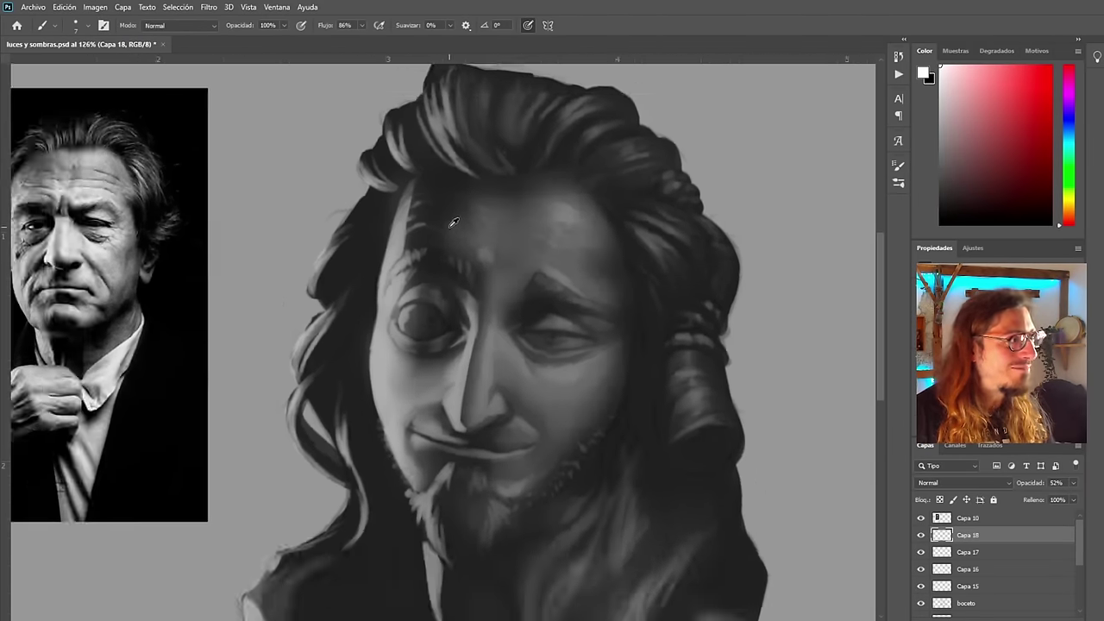
scroll(402, 366, "up", 3)
scroll(402, 366, "up", 1)
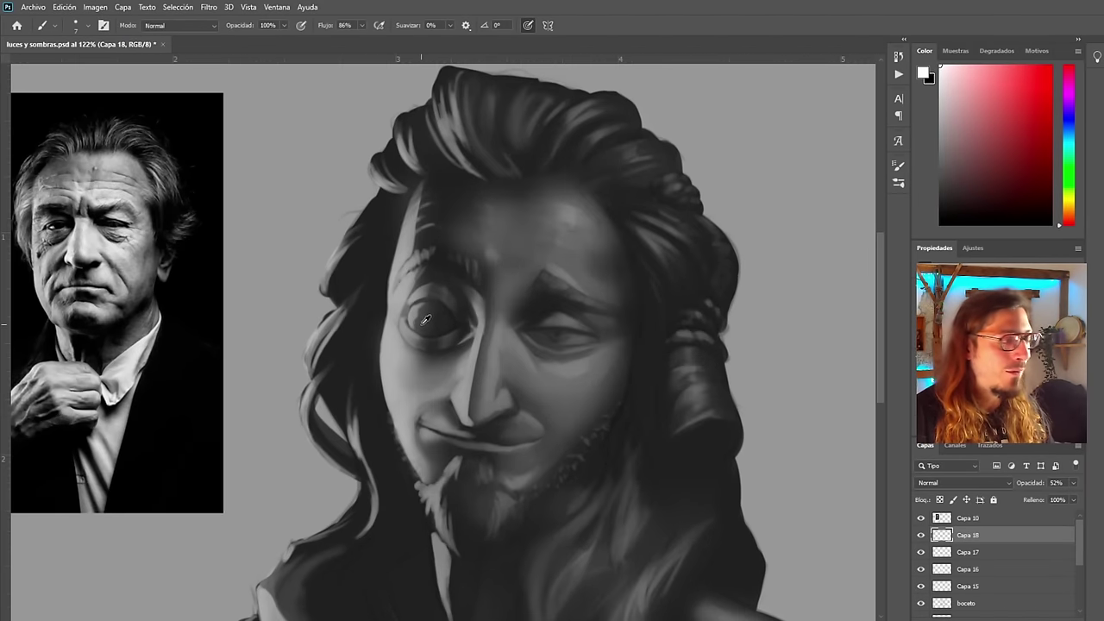
scroll(403, 366, "down", 1)
scroll(286, 365, "up", 3)
scroll(392, 315, "down", 3)
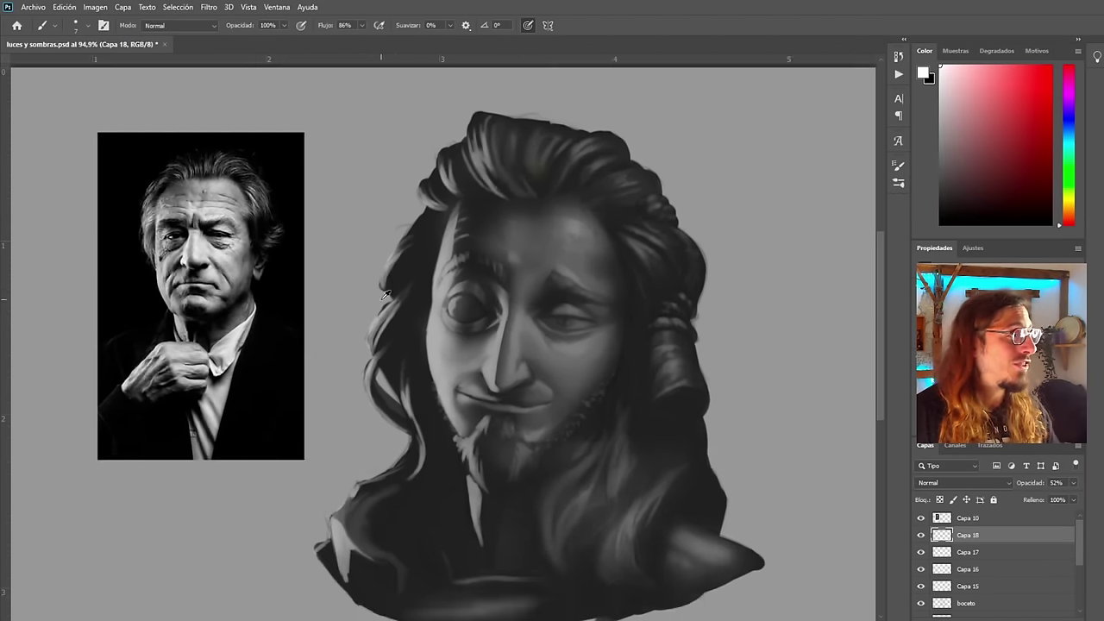
scroll(409, 284, "up", 2)
scroll(408, 284, "down", 3)
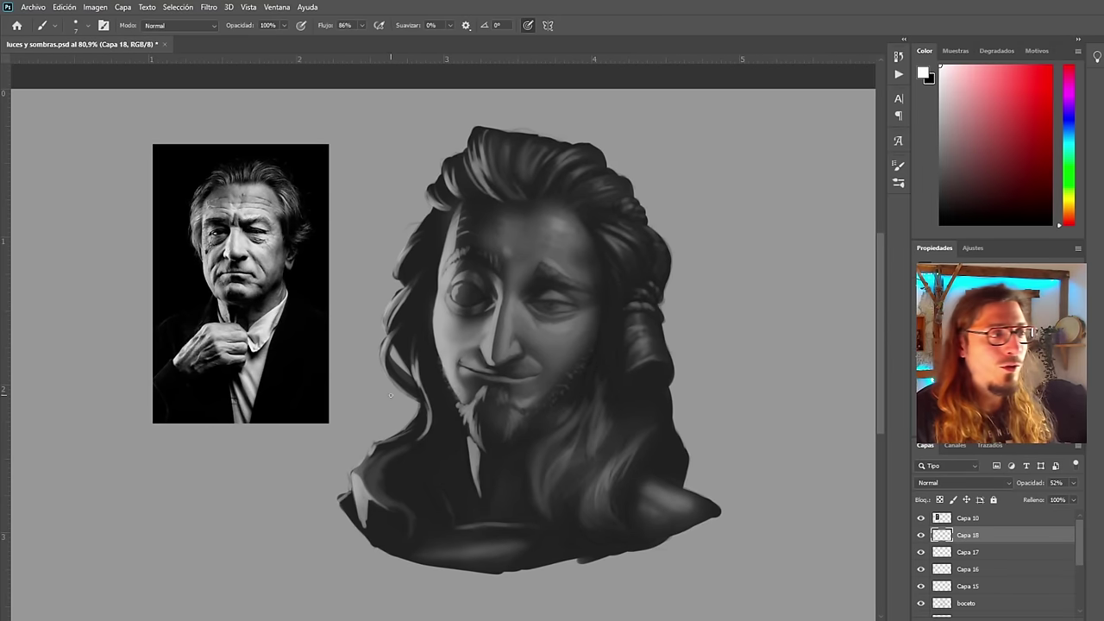
scroll(542, 336, "up", 2)
scroll(539, 333, "down", 1)
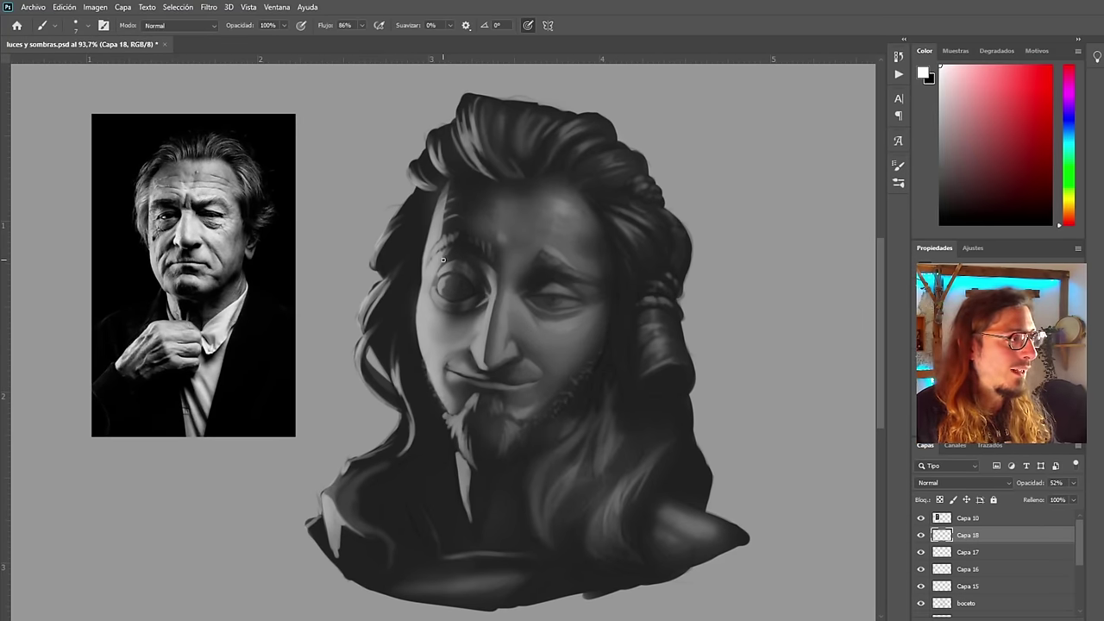
scroll(446, 260, "down", 2)
scroll(447, 261, "up", 2)
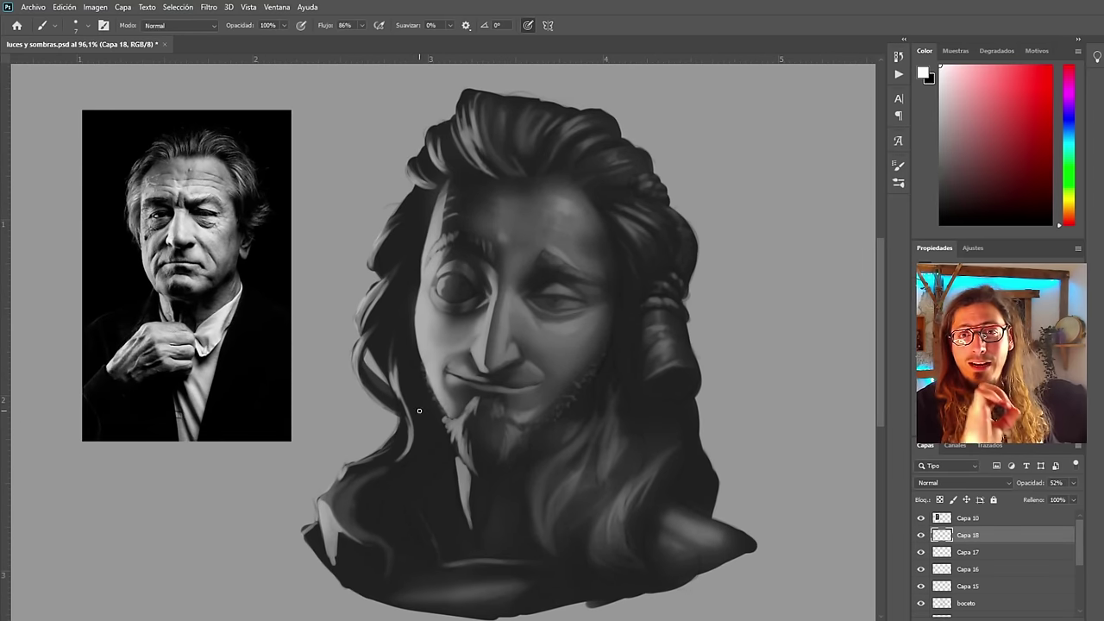
scroll(382, 233, "down", 1)
scroll(429, 262, "up", 1)
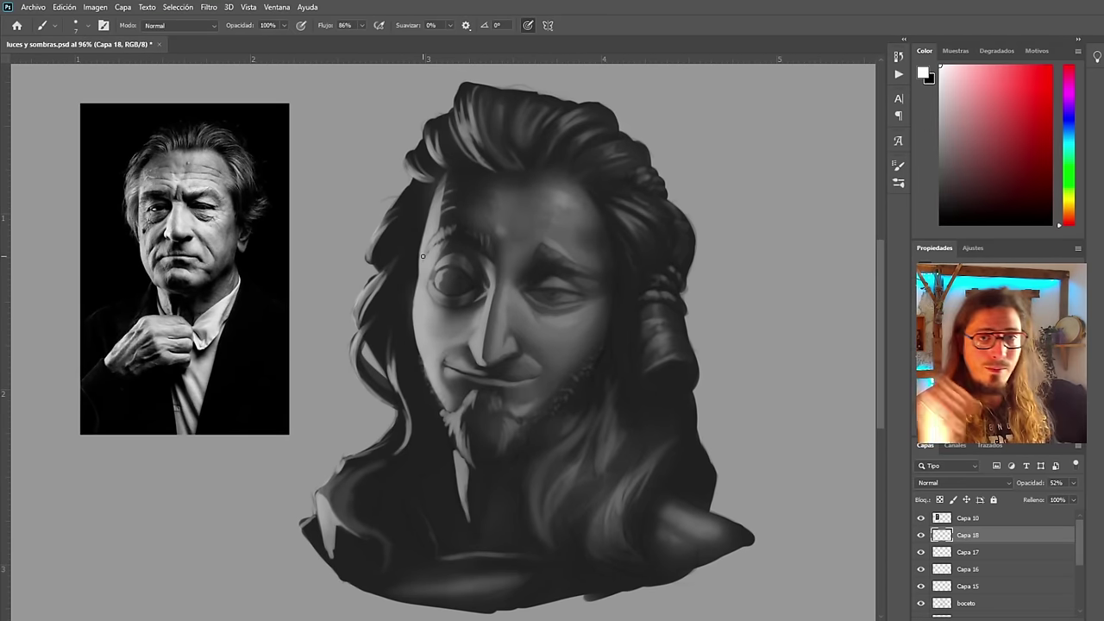
Paint a small white highlight on the forehead and try another on the nose tip, checking them on the mirrored canvas
scroll(450, 271, "up", 3)
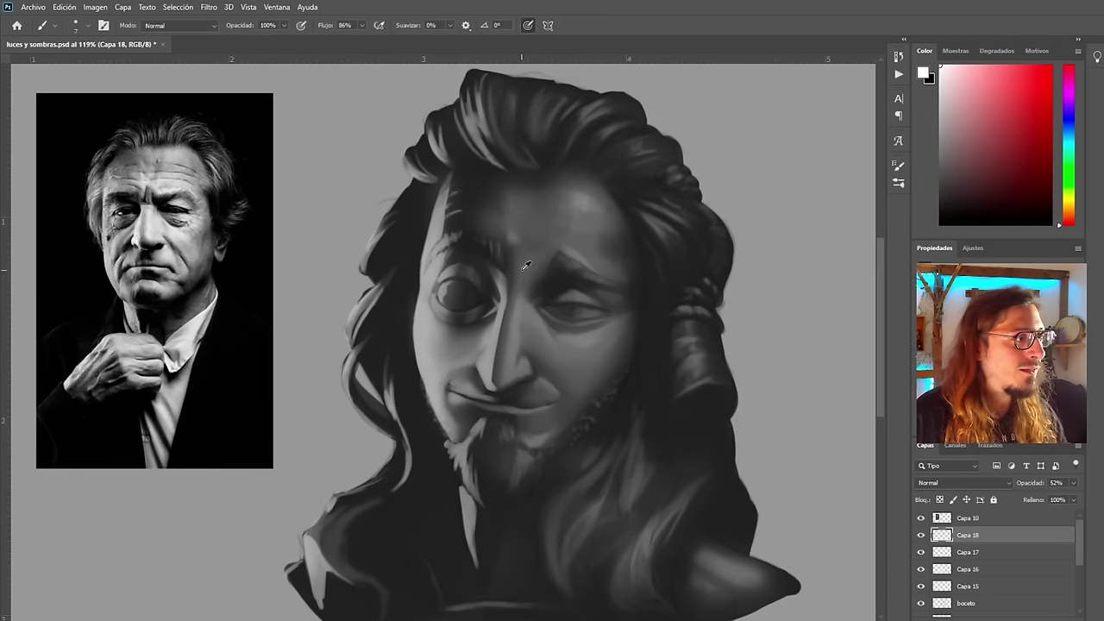
scroll(459, 404, "down", 4)
scroll(445, 345, "up", 4)
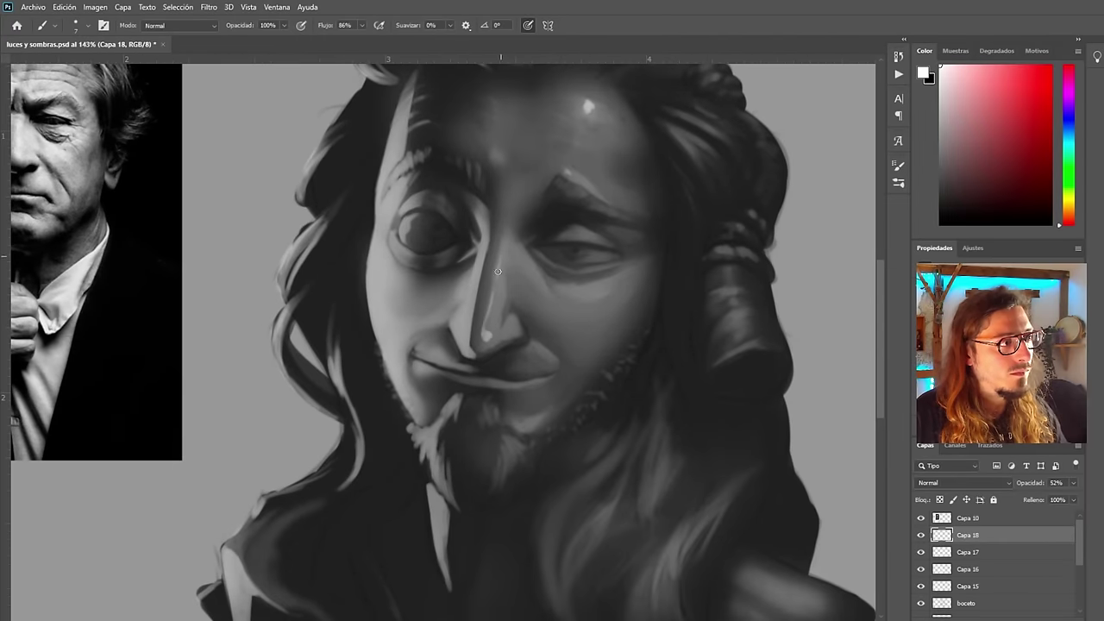
scroll(523, 201, "down", 4)
key("F2")
scroll(396, 324, "up", 4)
scroll(488, 403, "down", 1)
left_click_drag(488, 403, 372, 351)
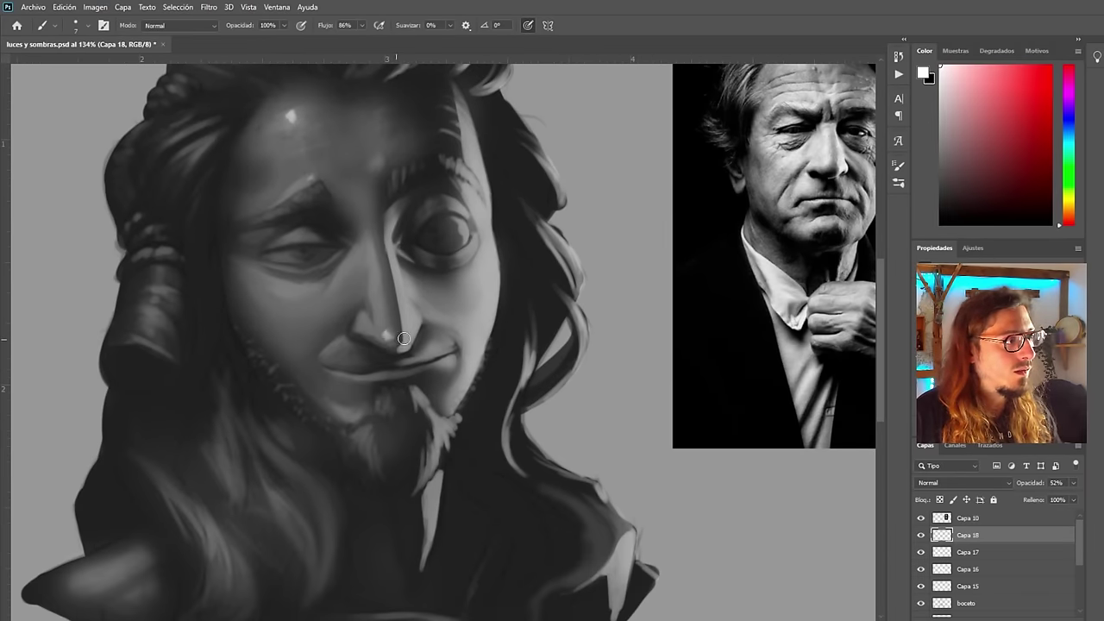
Paint bright highlights along the lit edge of the forehead and cheek, on the open eye and on the lit side of the nose
scroll(404, 338, "down", 5)
key("F2")
scroll(456, 286, "up", 8)
left_click_drag(402, 269, 443, 108)
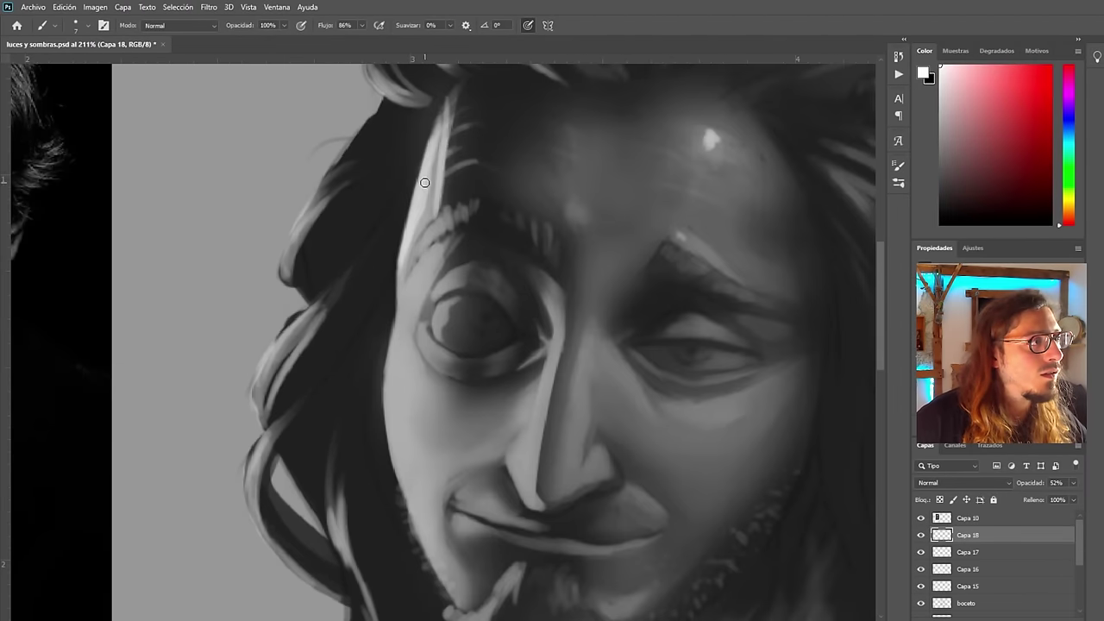
key("ctrl+z")
left_click_drag(435, 212, 453, 95)
left_click_drag(437, 182, 402, 295)
left_click_drag(414, 288, 418, 300)
mouse_move(436, 299)
left_mouse_down()
mouse_move(464, 283)
mouse_move(473, 387)
left_mouse_up()
key("h")
scroll(494, 175, "down", 2)
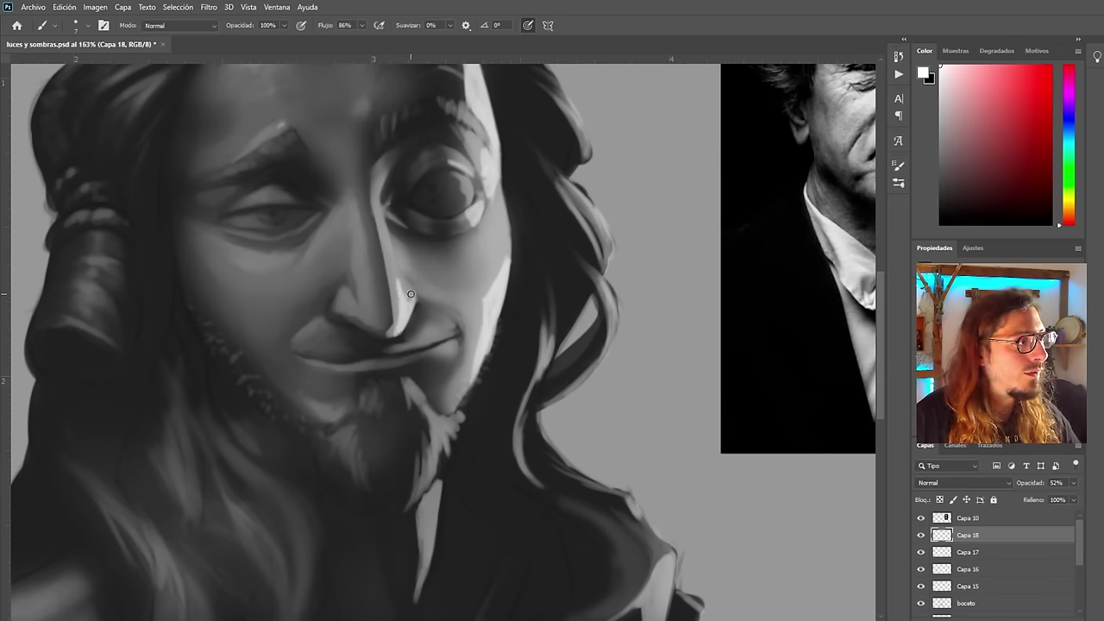
Examine the highlighted portrait against the reference photo and look through the layer stack
scroll(413, 300, "down", 6)
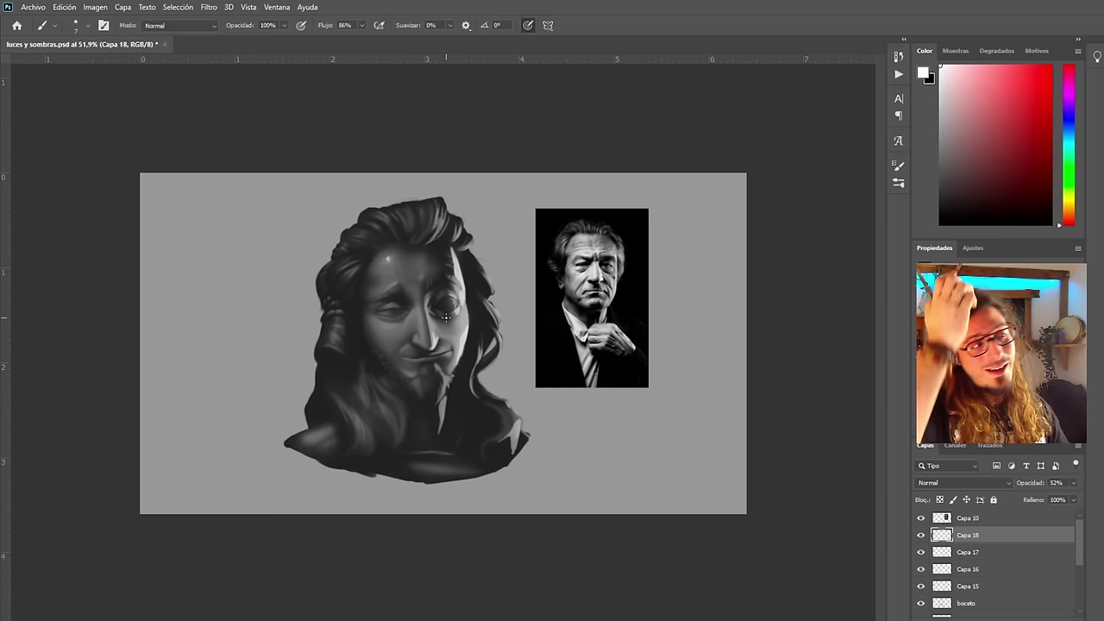
key("h")
scroll(402, 331, "up", 5)
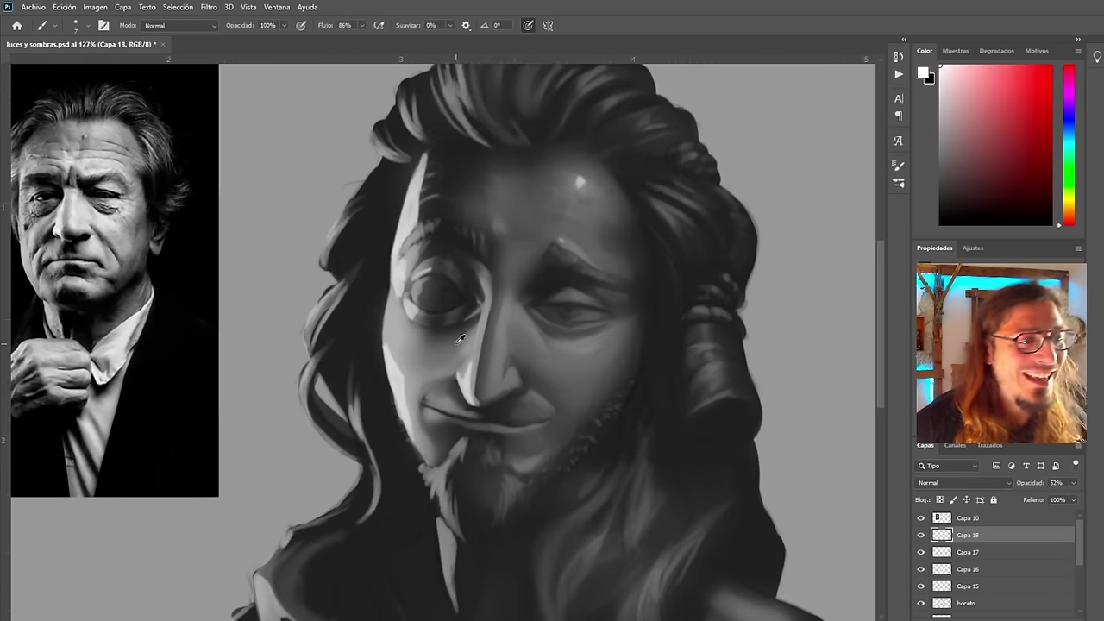
scroll(1076, 539, "down", 1)
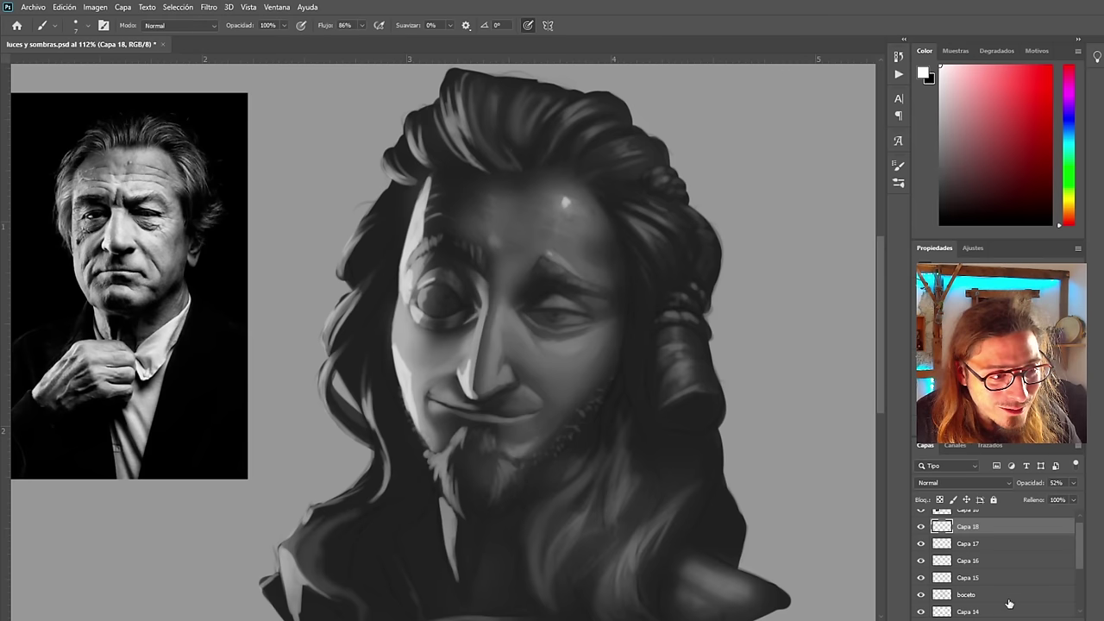
scroll(1078, 568, "down", 1)
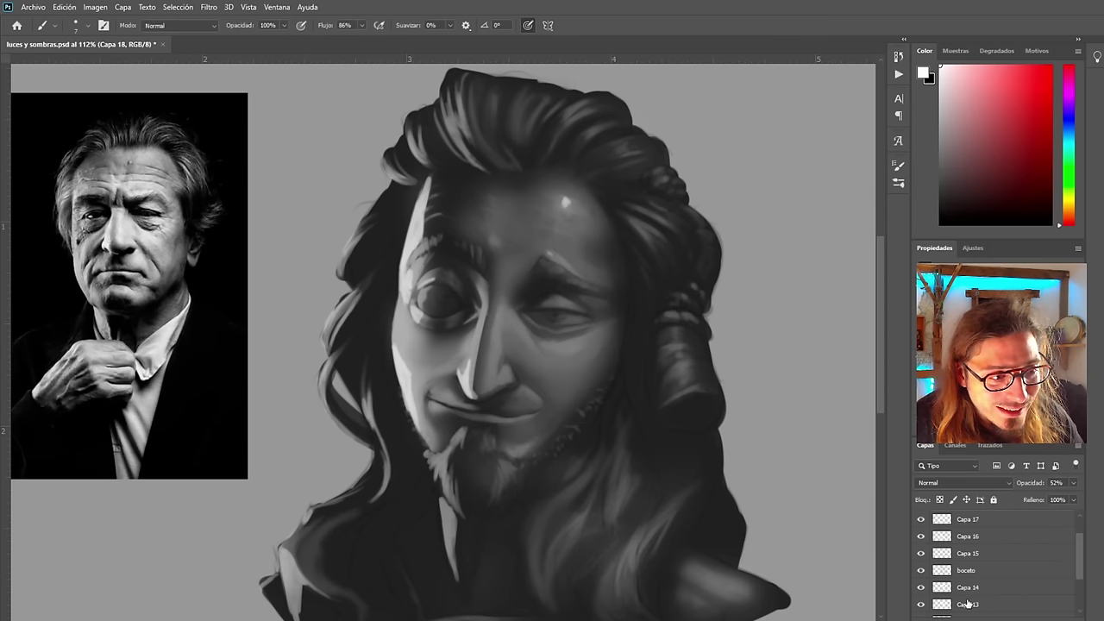
scroll(1079, 571, "down", 1)
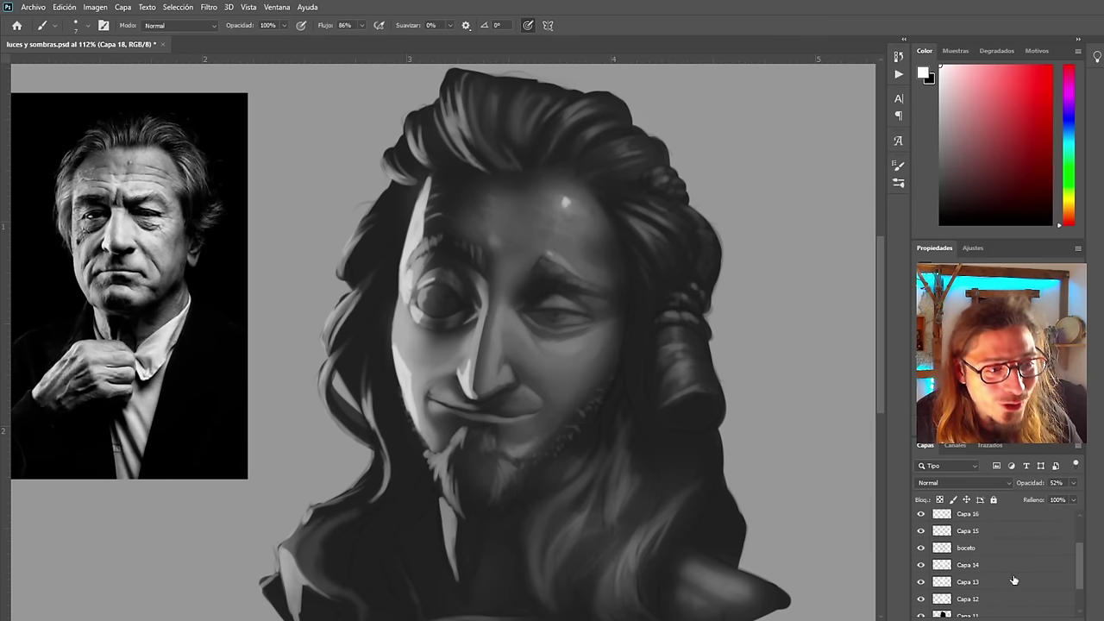
scroll(1079, 571, "up", 3)
scroll(393, 242, "down", 2)
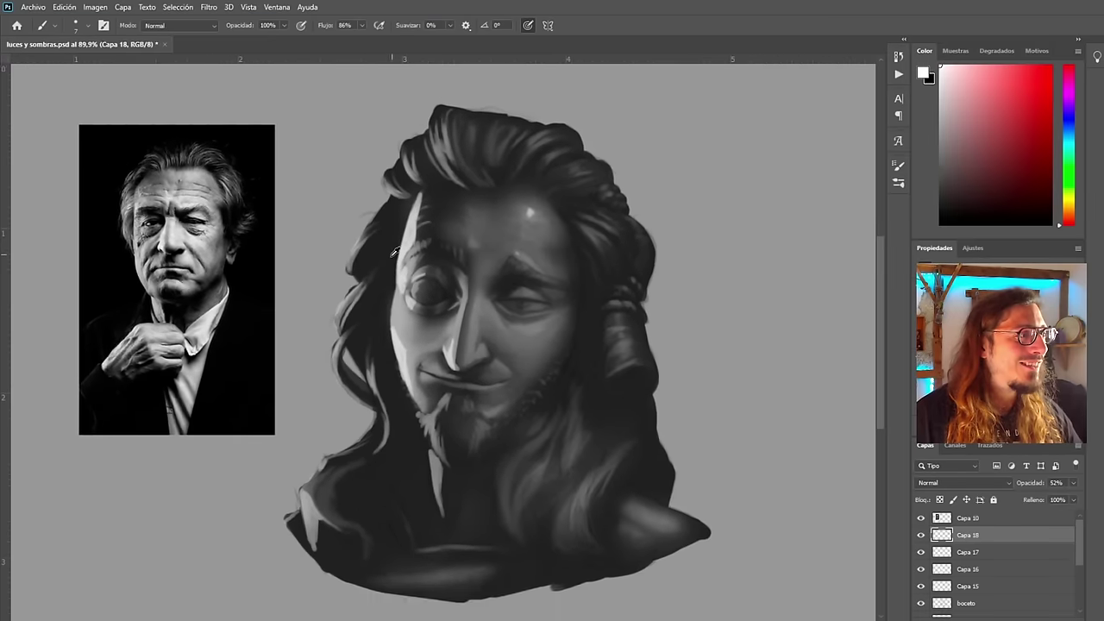
Extend the bright light along the lit cheek edge from beside the open eye down to the jaw
scroll(384, 345, "up", 5)
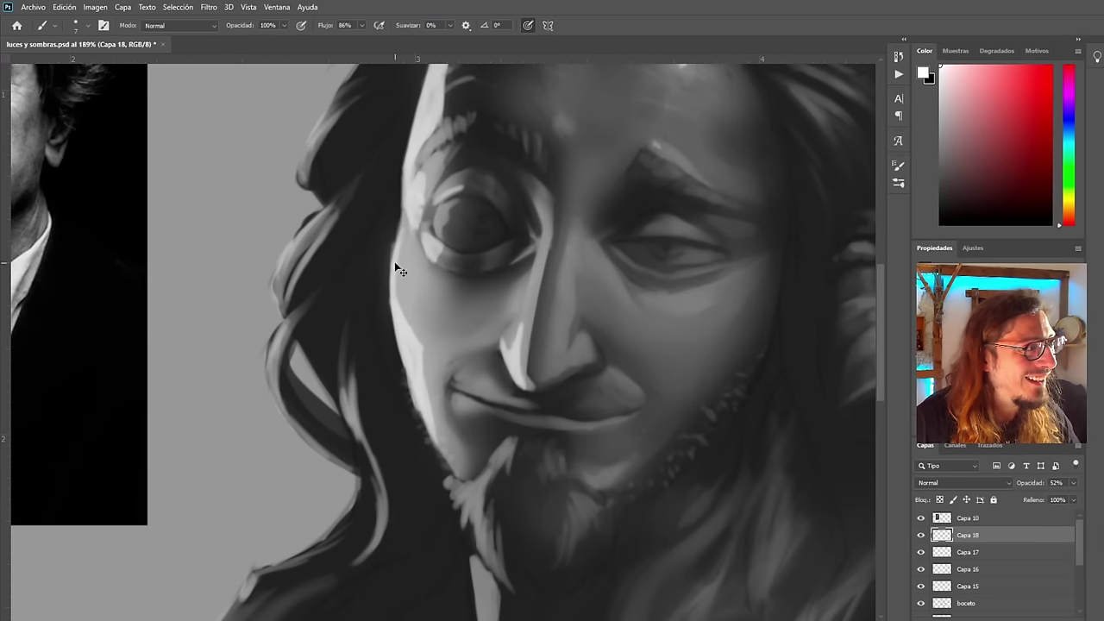
mouse_move(406, 207)
left_mouse_down()
mouse_move(395, 281)
mouse_move(407, 271)
mouse_move(432, 387)
mouse_move(428, 436)
left_mouse_up()
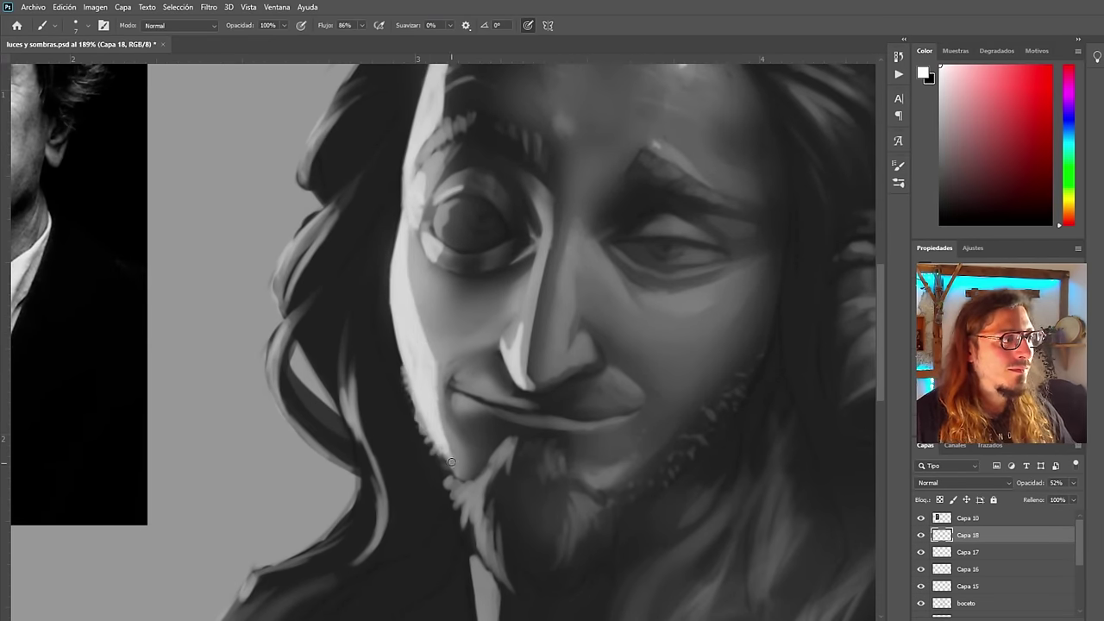
scroll(451, 463, "down", 6)
Paint bright strands on the front hair locks above the forehead and check them on the whole portrait
scroll(447, 297, "up", 6)
left_click_drag(444, 130, 470, 176)
left_click_drag(462, 107, 483, 162)
left_click_drag(374, 154, 395, 204)
scroll(369, 356, "down", 6)
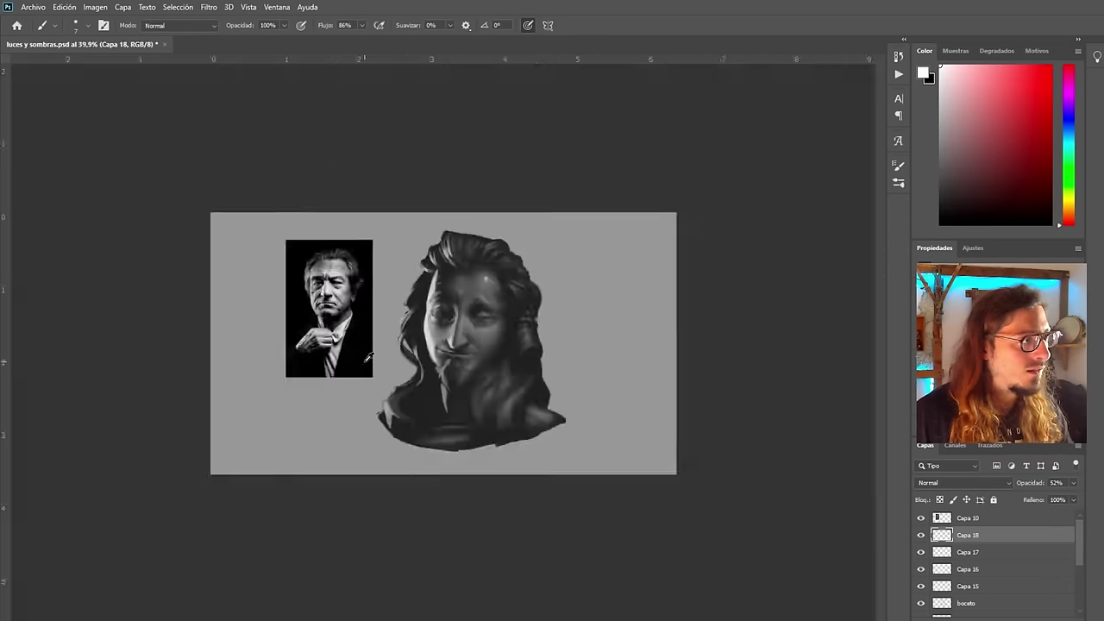
scroll(438, 285, "up", 6)
scroll(439, 288, "down", 6)
Try a light accent on the outer edge of the open eye's iris on the mirrored canvas
key("F2")
scroll(440, 324, "up", 7)
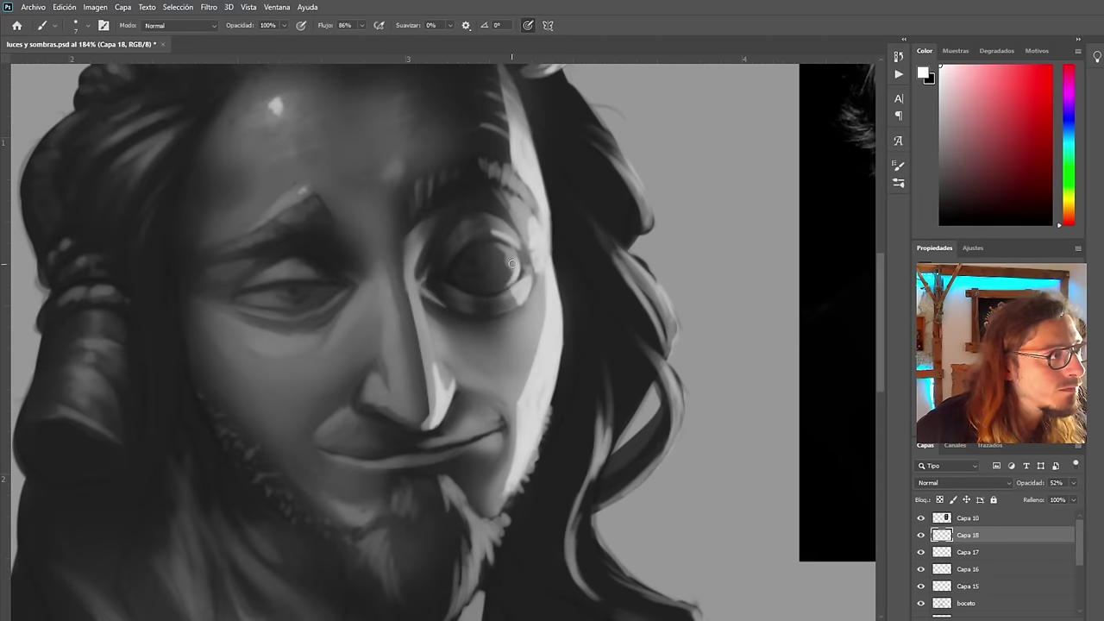
left_click_drag(514, 269, 503, 291)
scroll(410, 332, "down", 6)
scroll(419, 310, "up", 7)
key("ctrl+z")
scroll(146, 248, "down", 2)
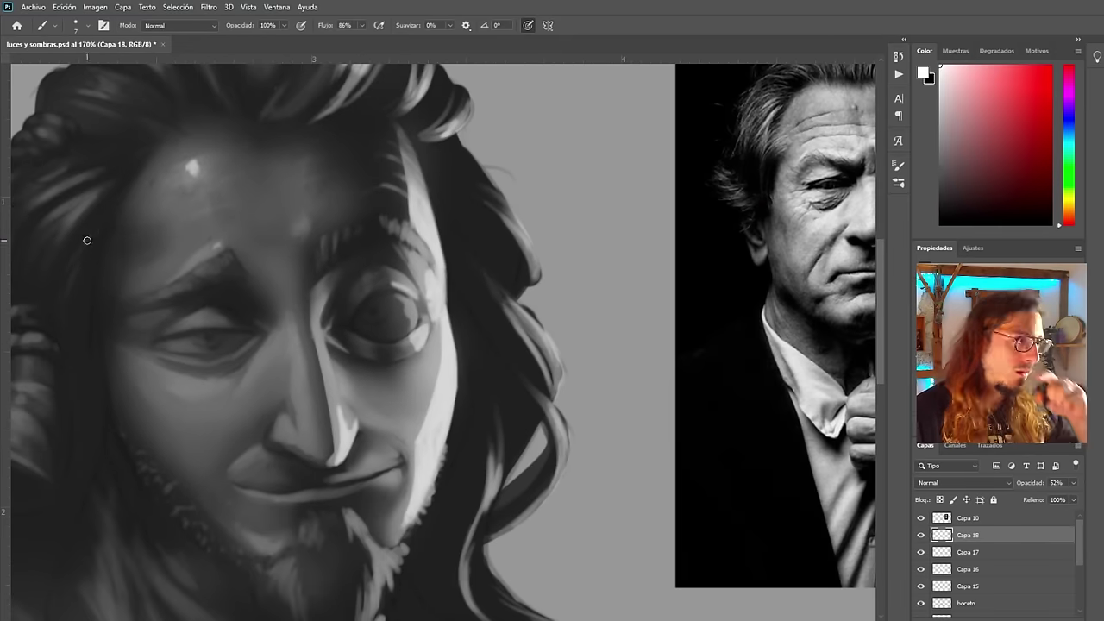
Select Capa 16, paint a light patch on the open eye's iris and try softening it with the Eraser
left_click(404, 315, "ctrl")
scroll(389, 339, "up", 1)
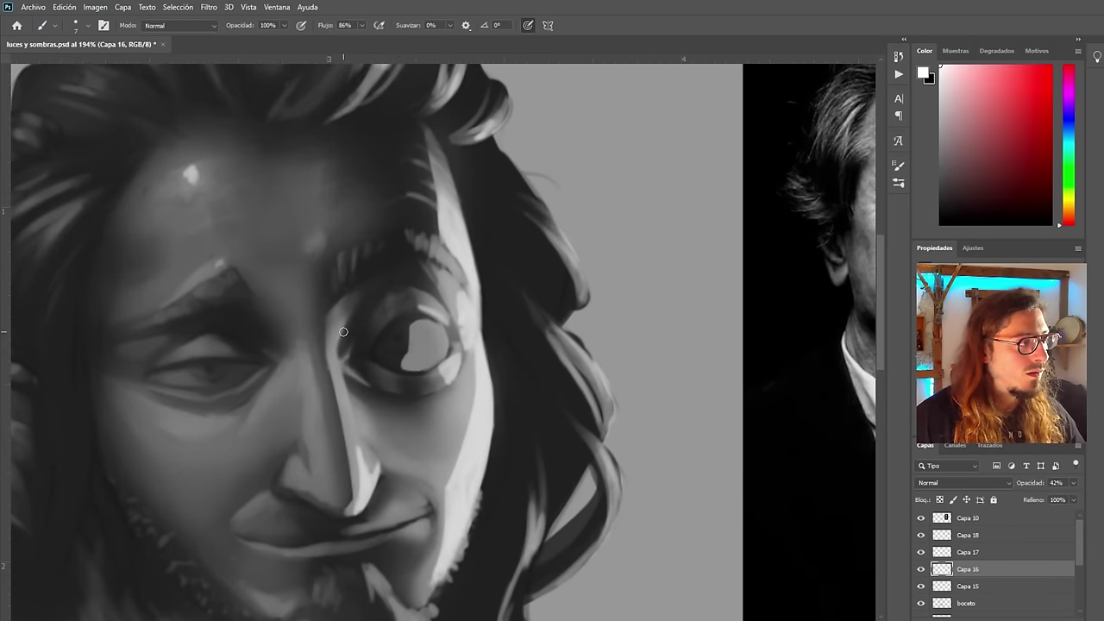
key("e")
left_click_drag(425, 341, 402, 353)
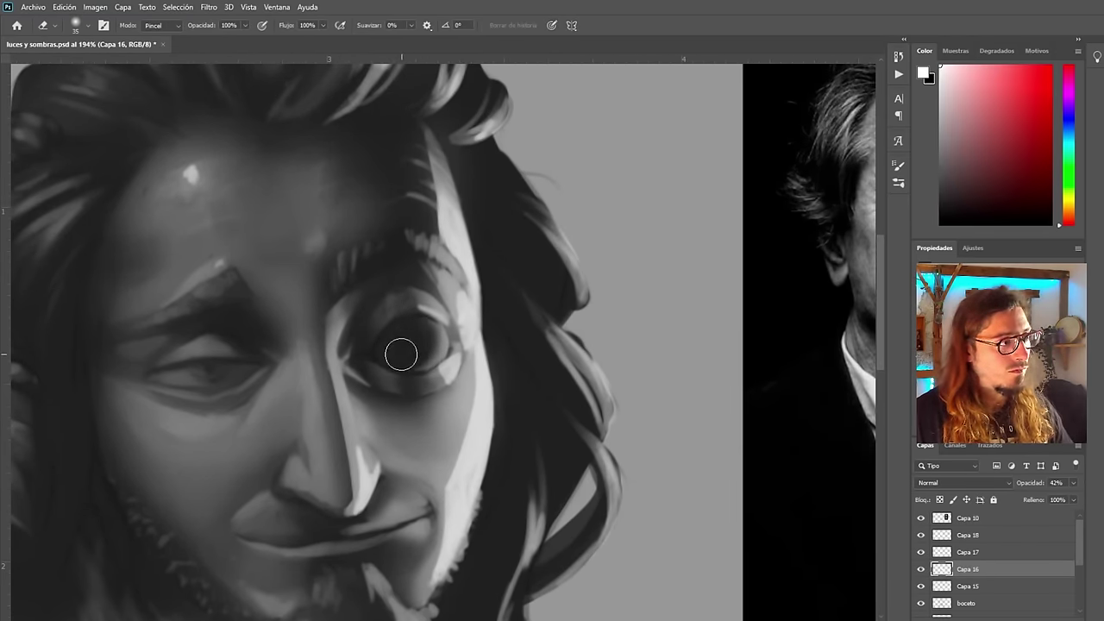
left_click_drag(402, 353, 380, 348)
key("ctrl+z")
Try to fade the light patch on the iris gradually with the Eraser at a lower opacity
left_click_drag(202, 26, 149, 25)
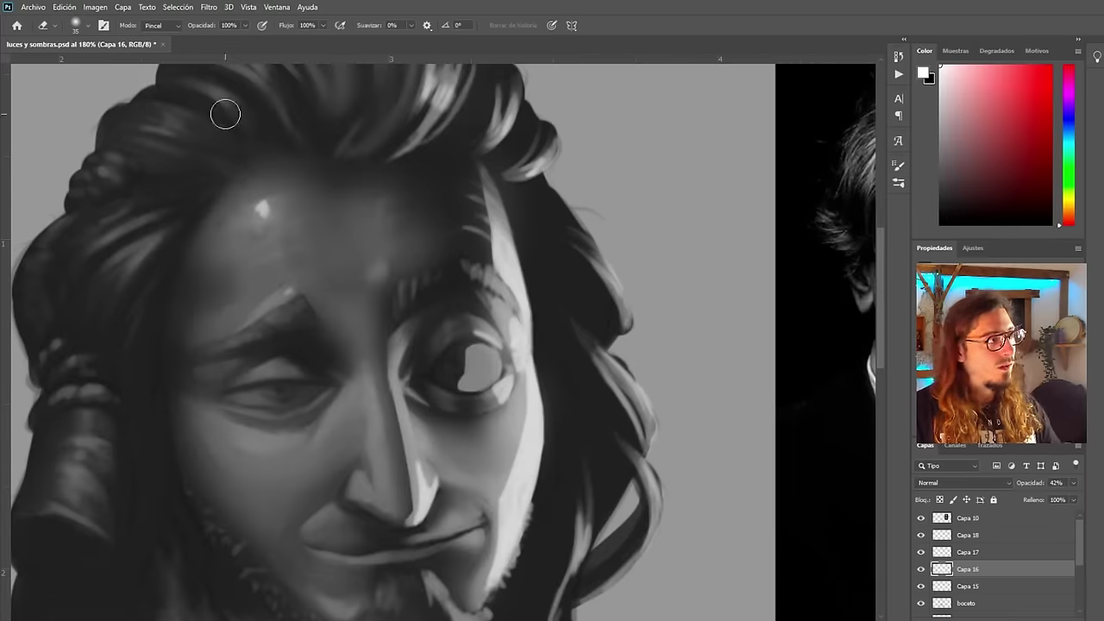
mouse_move(480, 363)
left_mouse_down()
mouse_move(435, 371)
mouse_move(415, 407)
left_mouse_up()
scroll(402, 369, "down", 1)
Replace the iris patch with a soft light painted by a soft brush at 49% opacity, and reselect Capa 18
key("b")
key("ctrl+z")
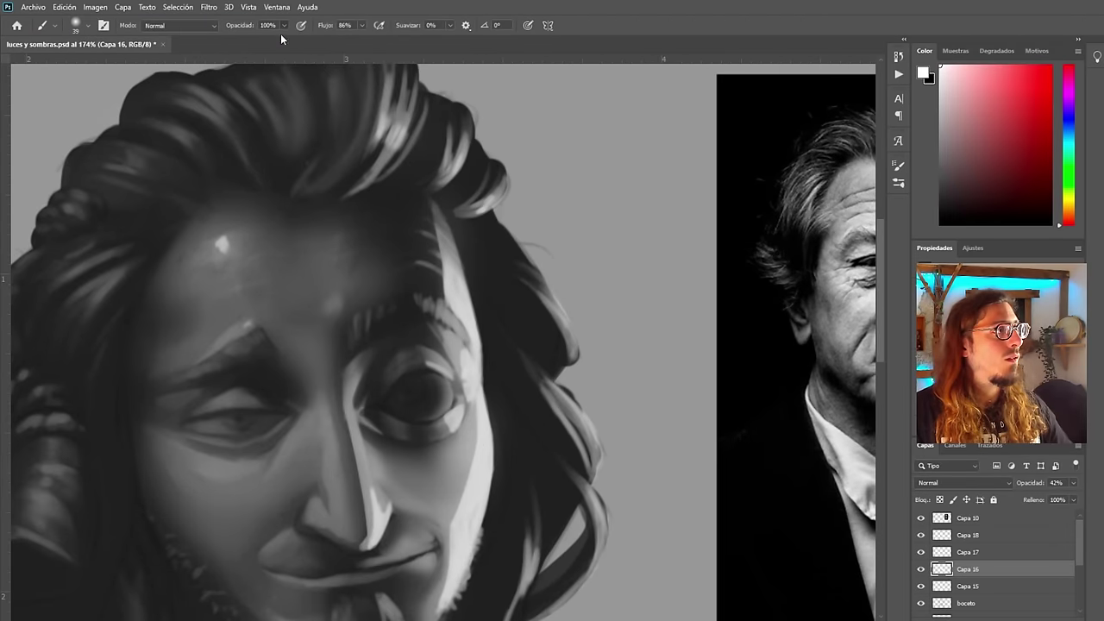
left_click_drag(240, 25, 196, 25)
left_click_drag(426, 395, 415, 407)
scroll(518, 272, "down", 5)
scroll(492, 305, "up", 5)
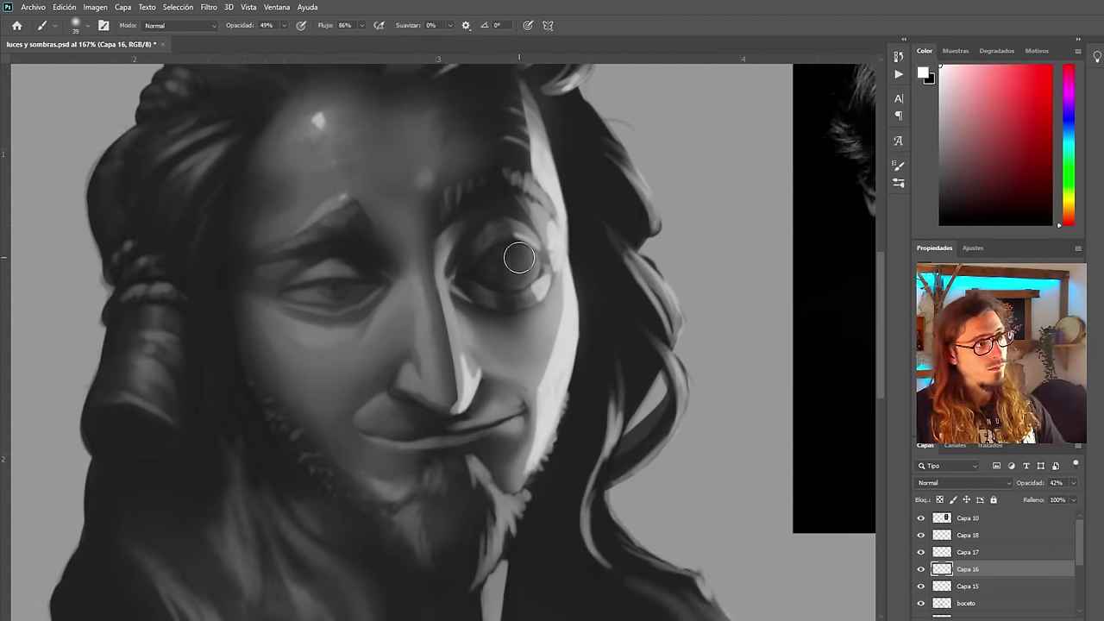
left_click_drag(519, 257, 499, 267)
scroll(519, 257, "down", 5)
scroll(401, 299, "up", 5)
left_click(15, 215, "ctrl")
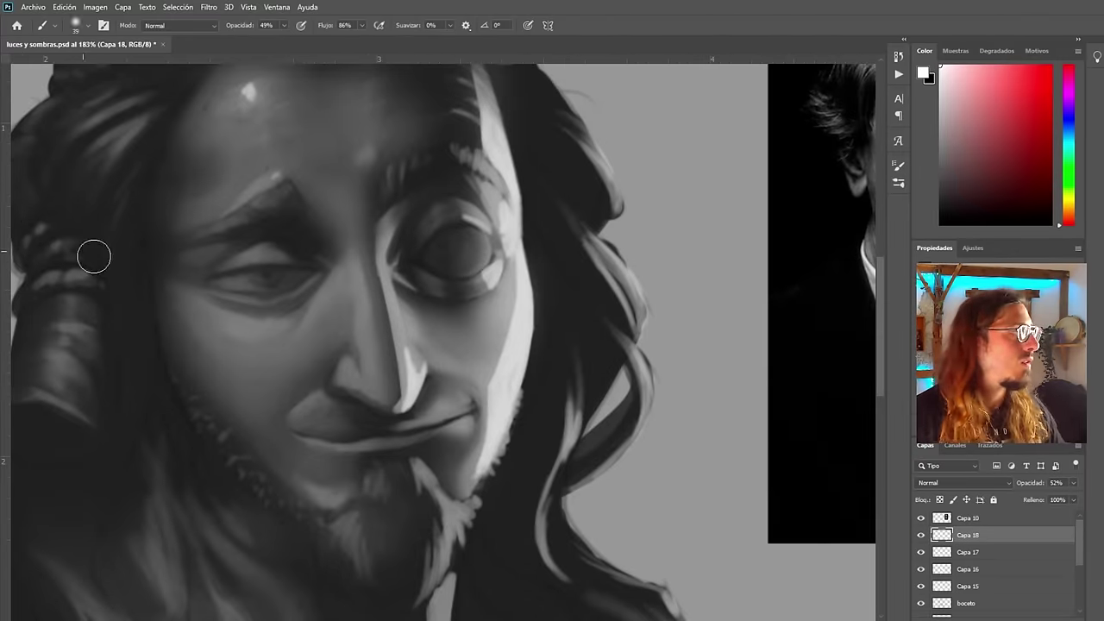
Paint a crisp light accent along the lower outer edge of the open eye's iris with a small brush at 100% opacity, and trim it with the Eraser
scroll(582, 300, "up", 1)
key("b")
left_click_drag(356, 33, 380, 33)
scroll(459, 298, "up", 2)
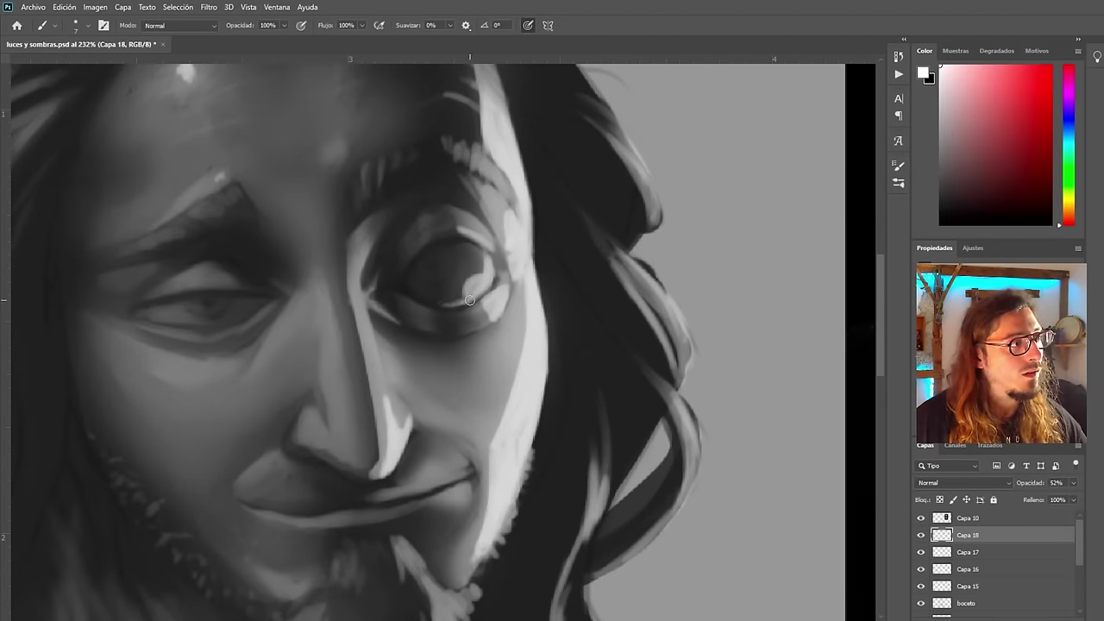
key("ctrl+shift+h")
scroll(20, 261, "down", 1)
key("e")
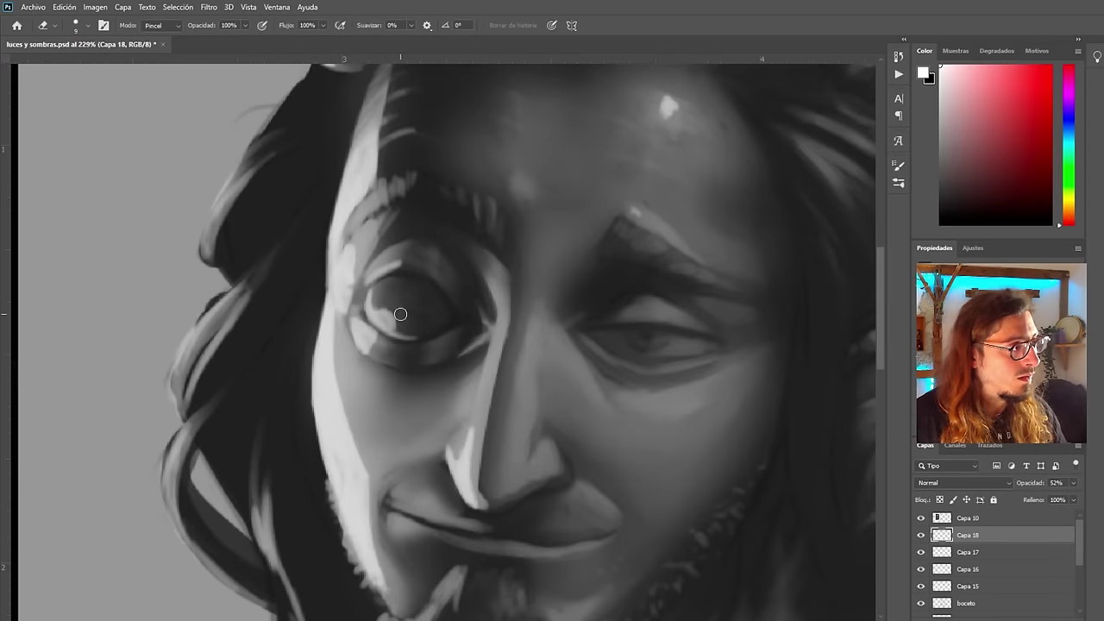
scroll(420, 312, "down", 1)
key("b")
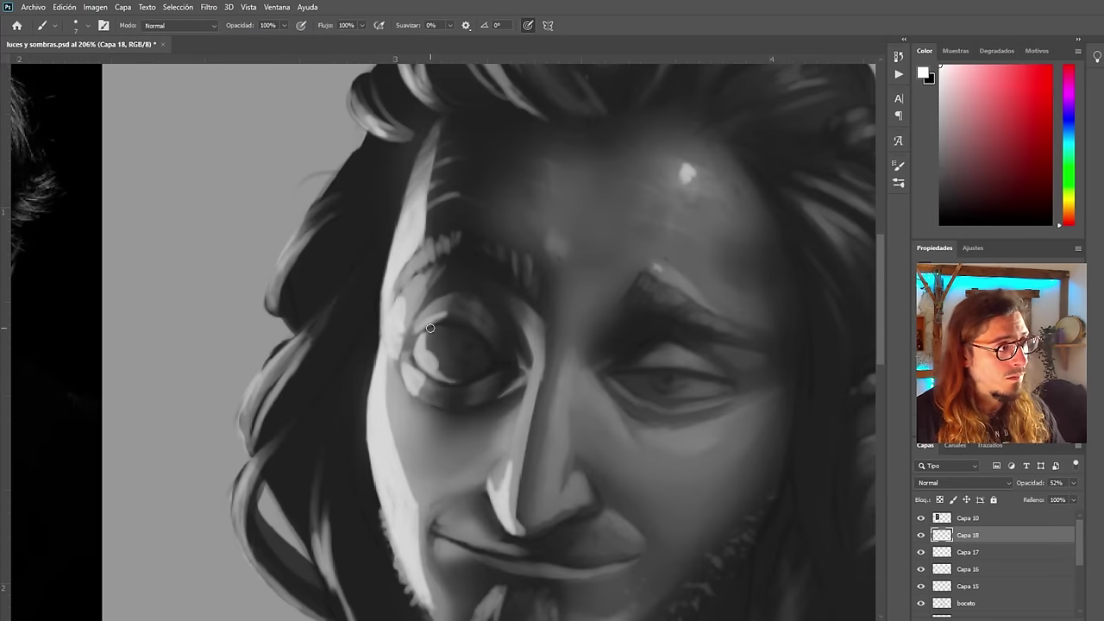
Remove the streak at the half-closed eye's inner corner and paint a thin light line beneath its lower lid
scroll(431, 327, "down", 1)
scroll(542, 220, "up", 2)
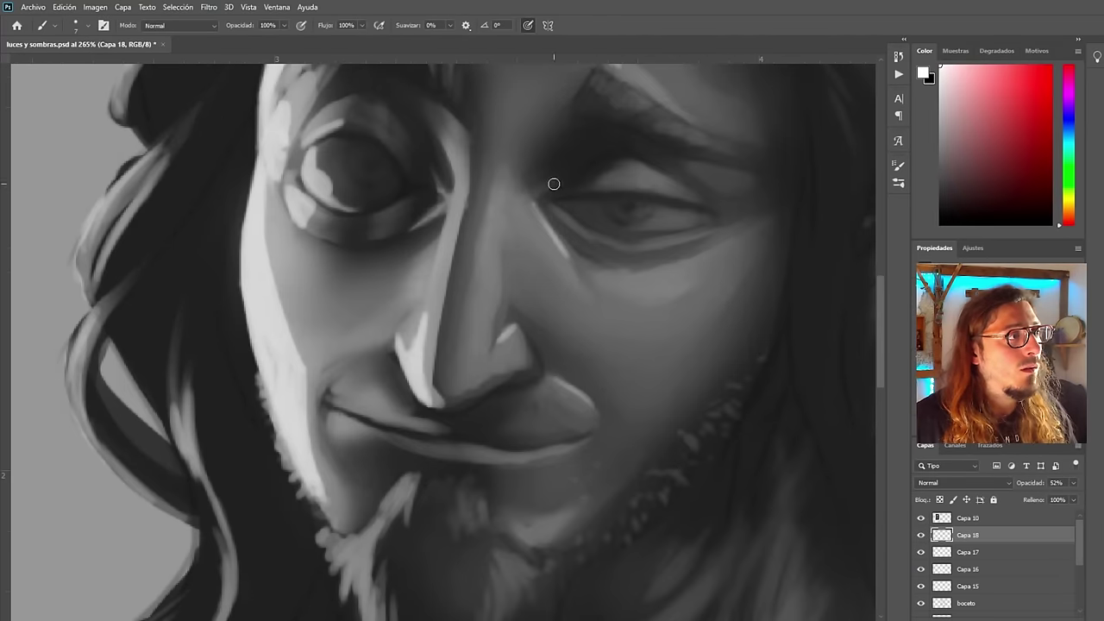
key("ctrl+z")
left_click_drag(706, 228, 642, 244)
scroll(746, 236, "down", 3)
key("ctrl+shift+h")
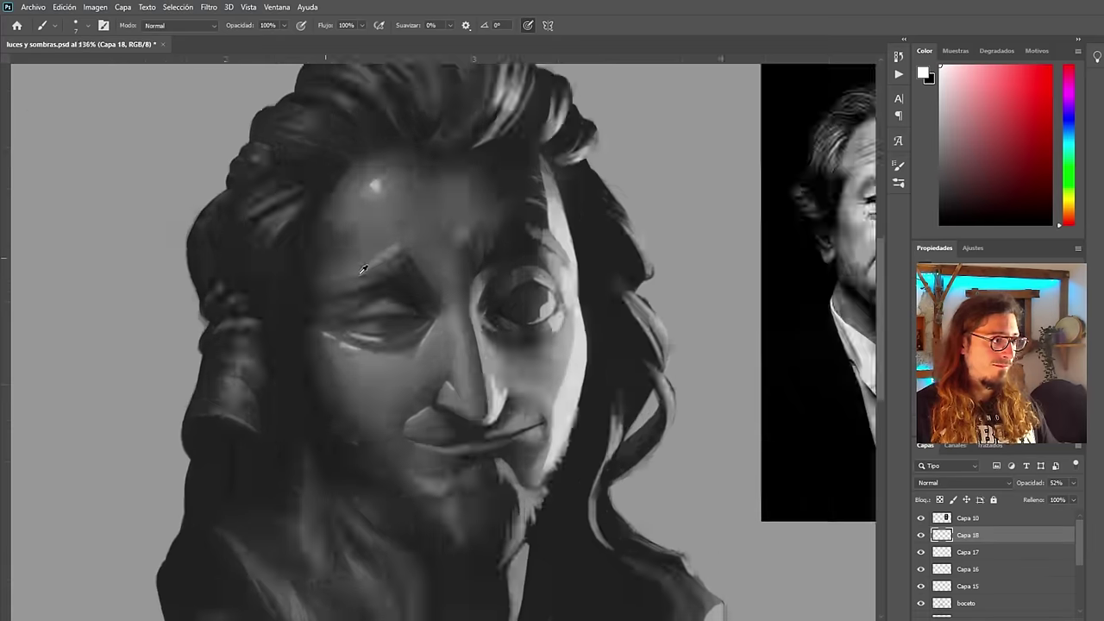
Soften the light line beneath the half-closed eye with a soft Eraser and check it on the whole portrait
scroll(379, 278, "up", 3)
key("e")
mouse_move(302, 396)
left_mouse_down()
mouse_move(347, 405)
mouse_move(376, 387)
left_mouse_up()
scroll(499, 366, "down", 4)
key("ctrl+shift+h")
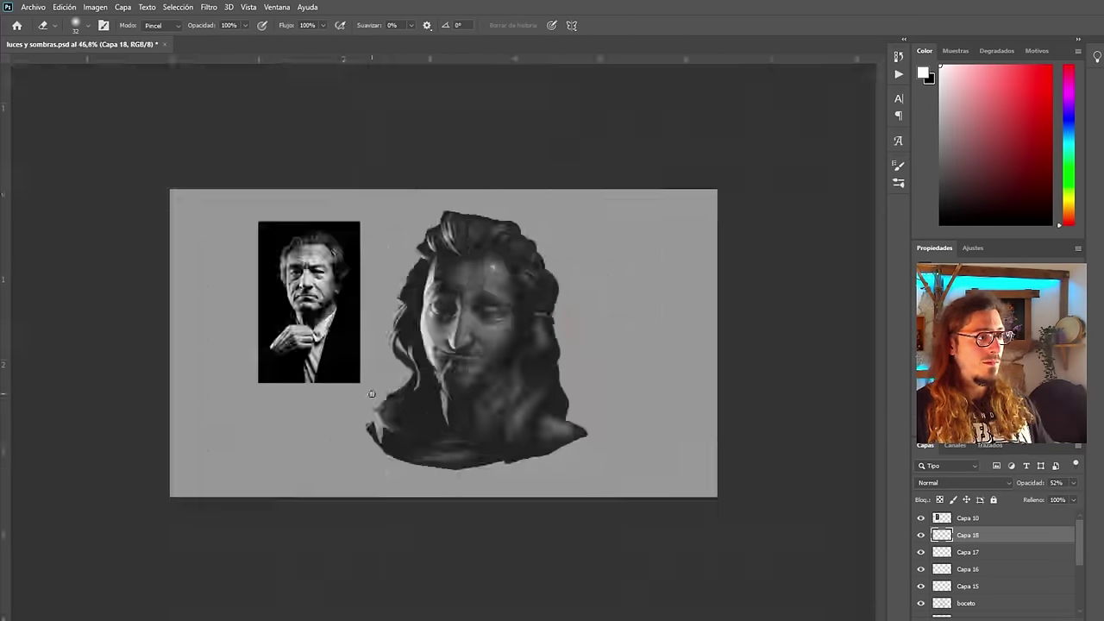
Paint a bright light down the lit side of the nose, extending it up to the open eye's inner corner
scroll(463, 337, "up", 4)
key("b")
scroll(288, 343, "down", 2)
scroll(392, 332, "up", 1)
left_click_drag(402, 295, 376, 385)
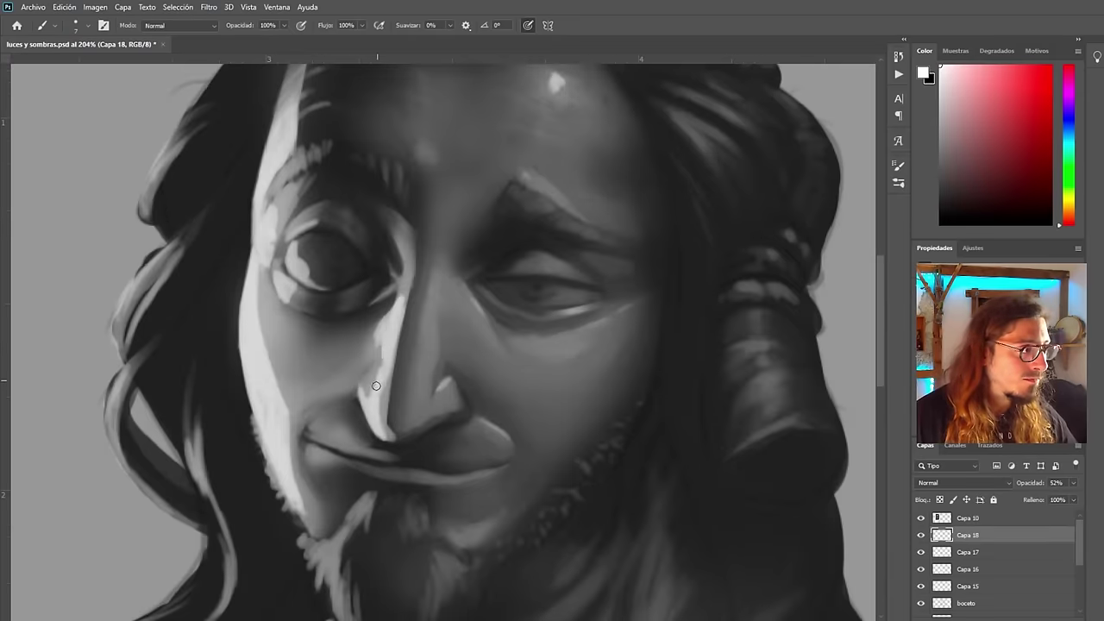
left_click_drag(393, 274, 409, 231)
Soften the lights on the nose, the open eye and the lit edge of the face with a soft Eraser
scroll(392, 266, "down", 4)
scroll(277, 246, "up", 3)
key("e")
left_click_drag(414, 321, 425, 413)
left_click_drag(431, 264, 447, 323)
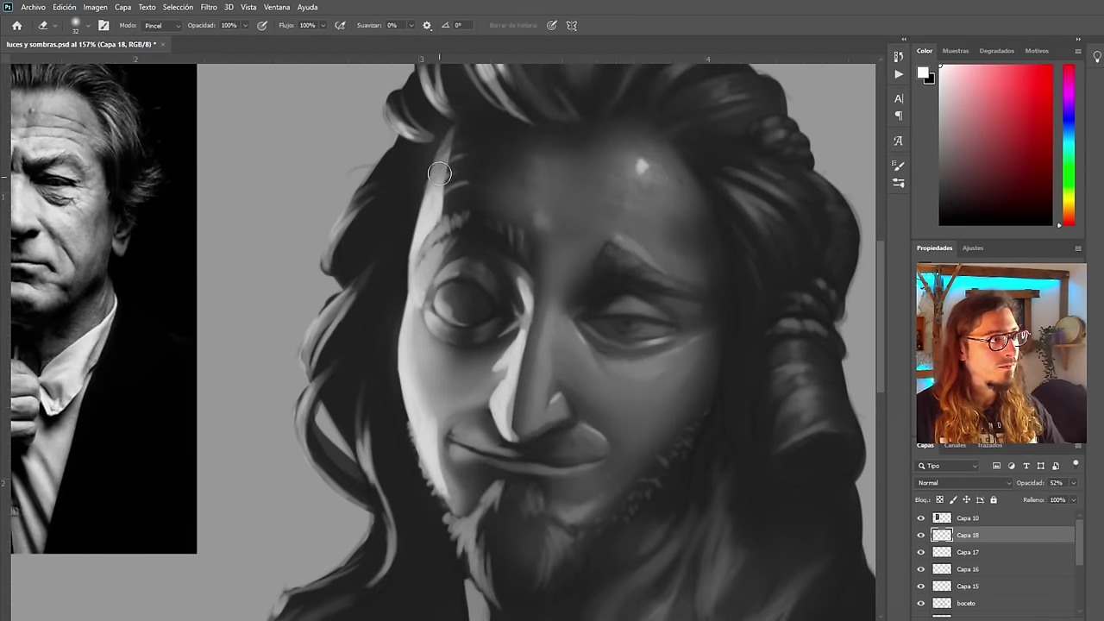
left_click_drag(438, 173, 437, 222)
left_click_drag(501, 363, 478, 401)
scroll(503, 316, "down", 4)
key("ctrl+shift+h")
Paint thin light rims under the open eye's eyebrow and along its upper eyelid on the mirrored canvas
scroll(498, 268, "up", 5)
key("b")
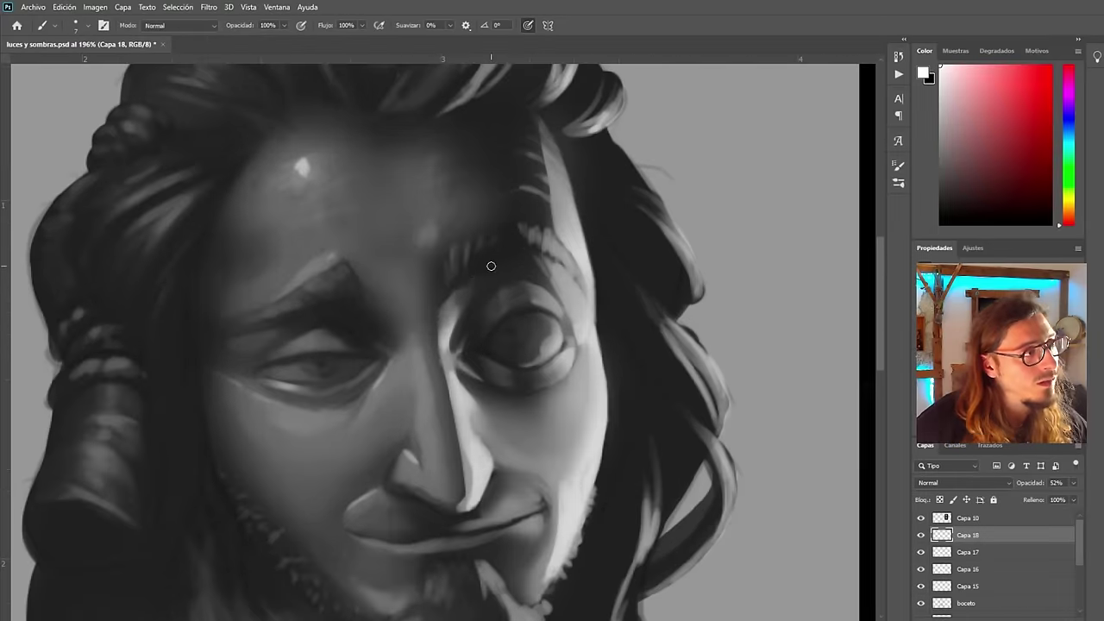
left_click_drag(450, 303, 516, 252)
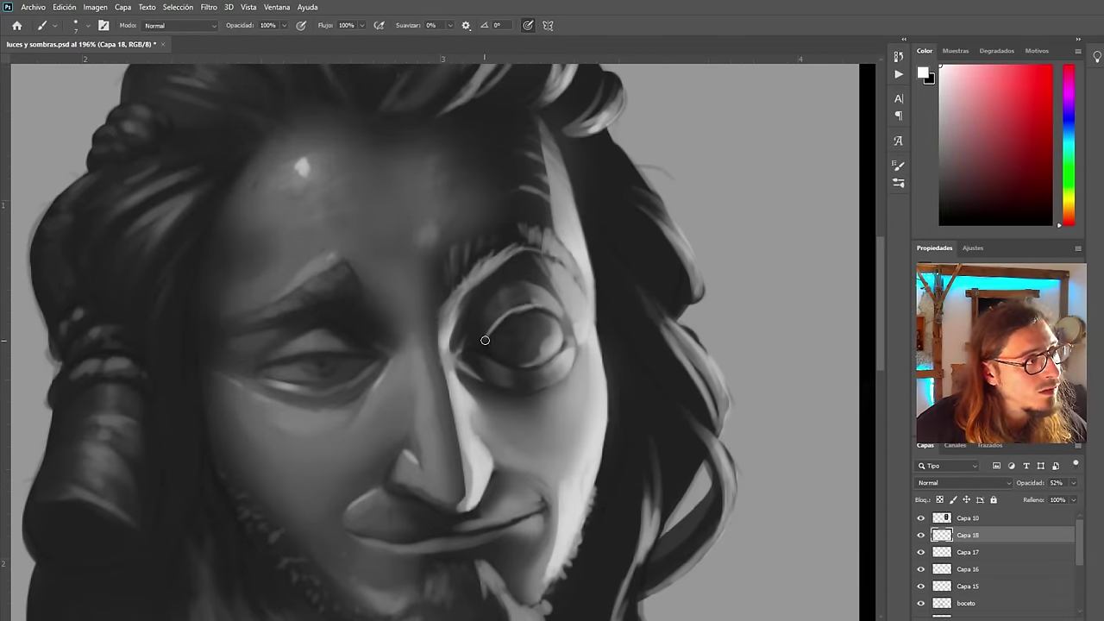
key("ctrl+shift+h")
Paint light patches just below the lit corner of the mouth and at the lower end of the jaw's bright edge
scroll(485, 341, "down", 5)
scroll(408, 341, "up", 6)
scroll(408, 341, "up", 1)
left_click_drag(419, 339, 459, 326)
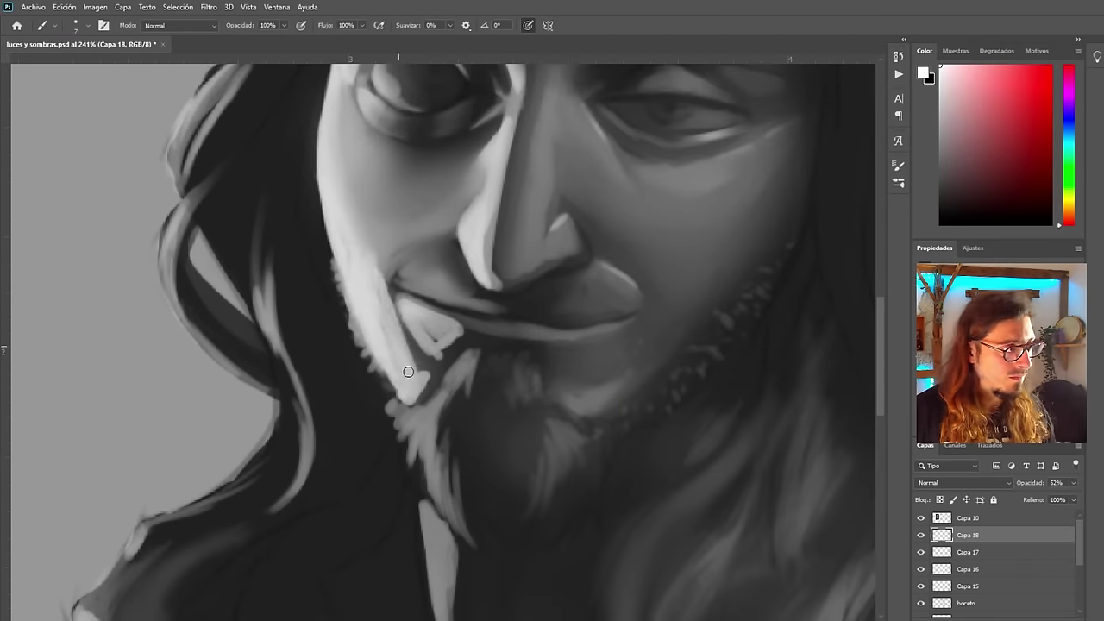
scroll(447, 362, "down", 10)
scroll(447, 363, "up", 8)
Add bright strokes to the lit strands of the goatee
left_click_drag(451, 399, 431, 418)
scroll(440, 344, "down", 7)
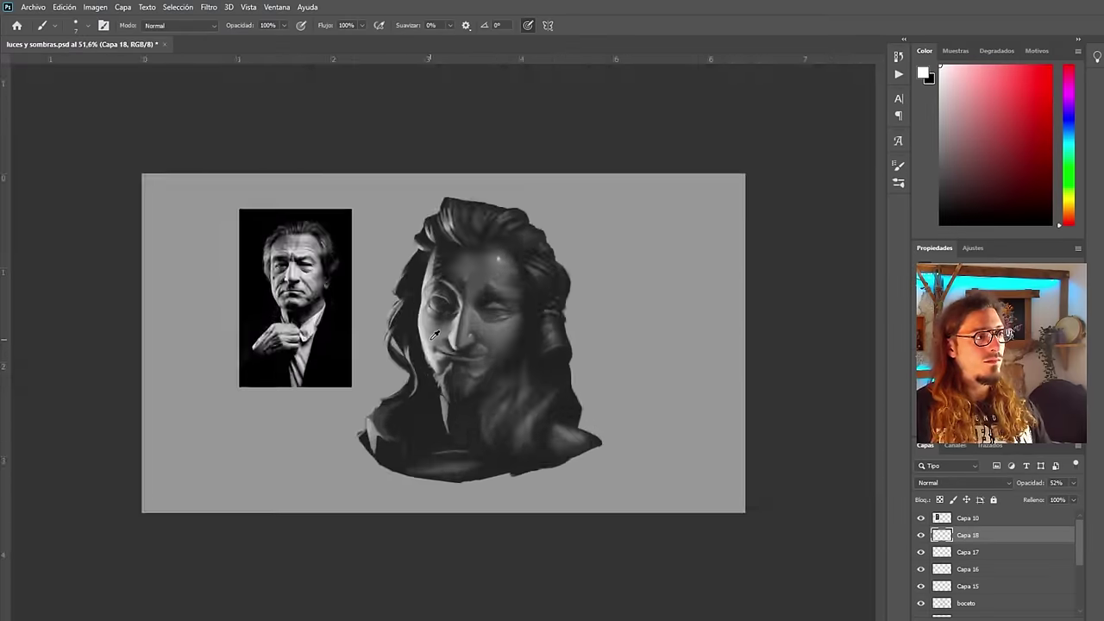
scroll(434, 335, "up", 5)
scroll(489, 469, "down", 5)
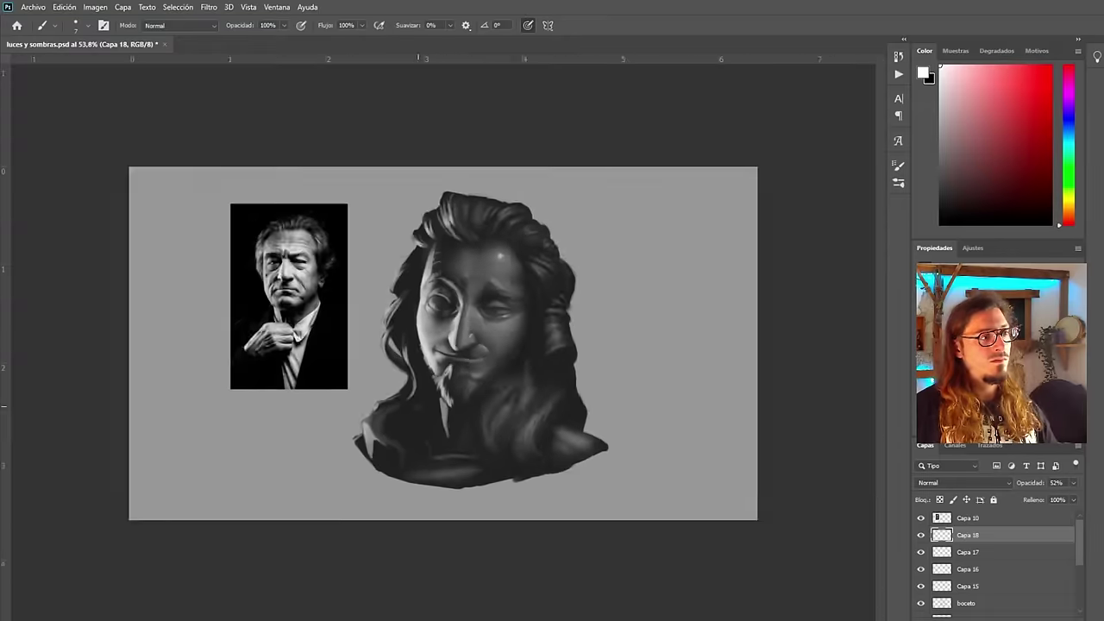
Paint bright highlights on the clothing folds at the lit shoulder
scroll(428, 399, "up", 10)
left_click_drag(256, 467, 267, 558)
left_click_drag(347, 555, 350, 585)
scroll(337, 409, "down", 8)
scroll(307, 463, "up", 8)
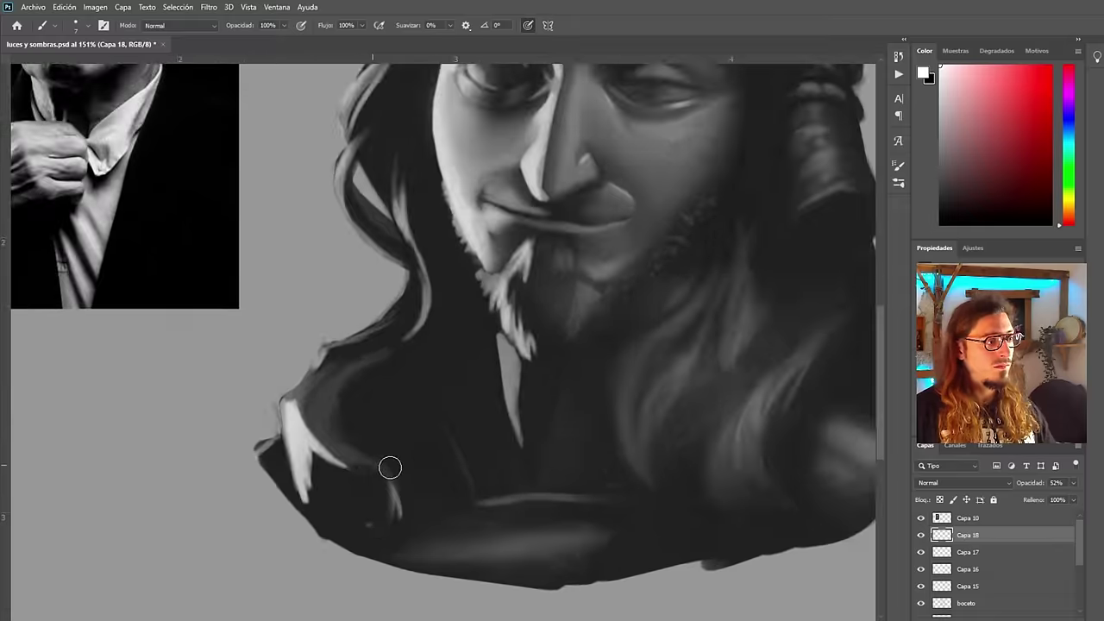
Brighten the shirt collar sliver beneath the goatee on the mirrored canvas
scroll(421, 401, "down", 10)
key("ctrl+shift+h")
scroll(424, 369, "up", 10)
left_click_drag(478, 436, 460, 523)
scroll(434, 452, "down", 8)
scroll(404, 417, "up", 8)
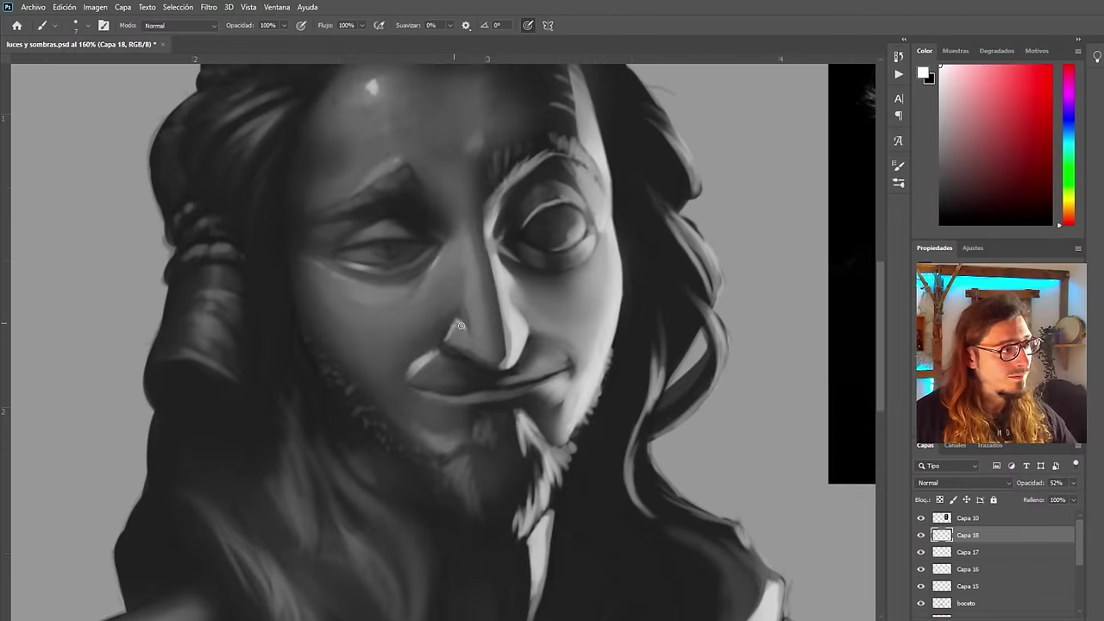
Dab a small bright glint on the nose tip and highlight the ties around the side lock of hair
scroll(406, 334, "down", 8)
key("ctrl+shift+h")
scroll(526, 302, "up", 9)
scroll(342, 574, "down", 1)
scroll(341, 575, "up", 1)
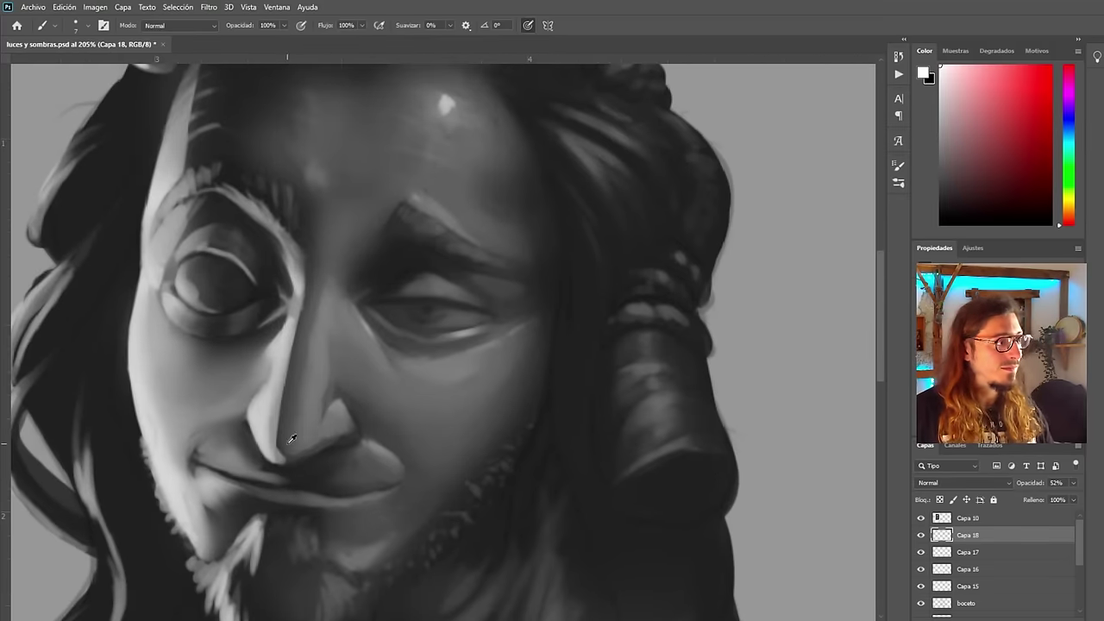
scroll(449, 431, "down", 5)
scroll(656, 244, "up", 6)
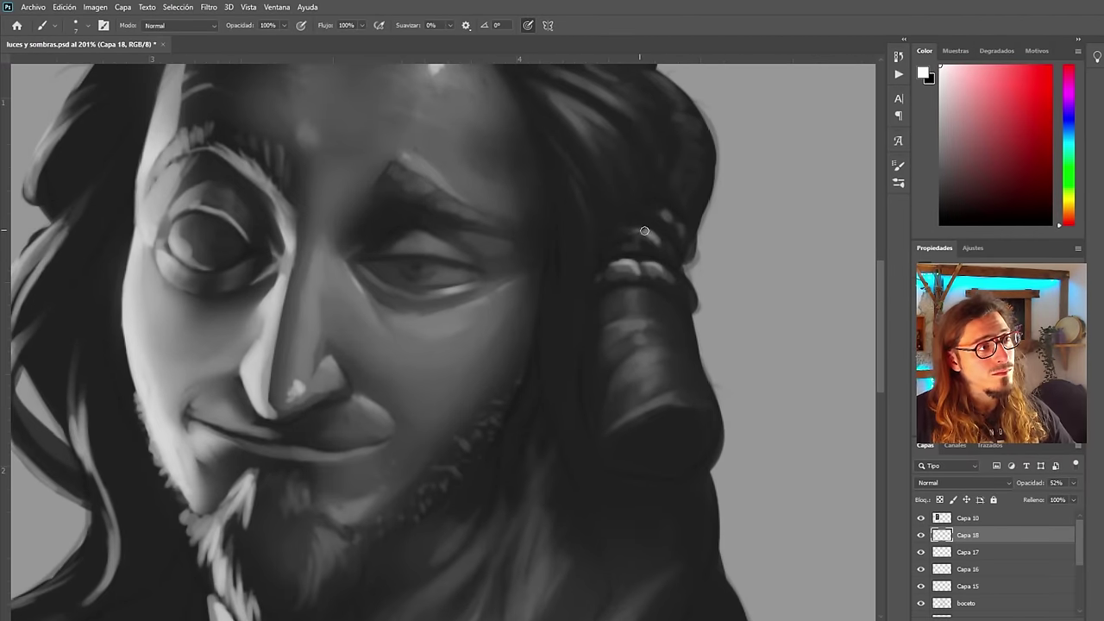
Paint bright streaks on the hair above the forehead and on the locks beside the temple
key("ctrl+shift+h")
scroll(405, 187, "down", 5)
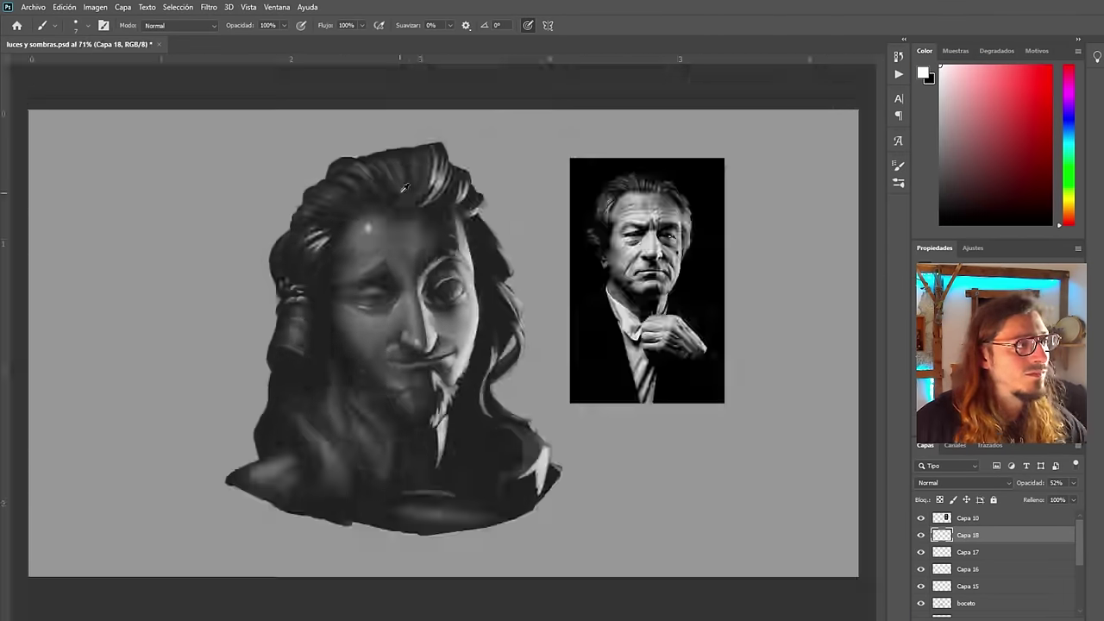
scroll(404, 187, "up", 5)
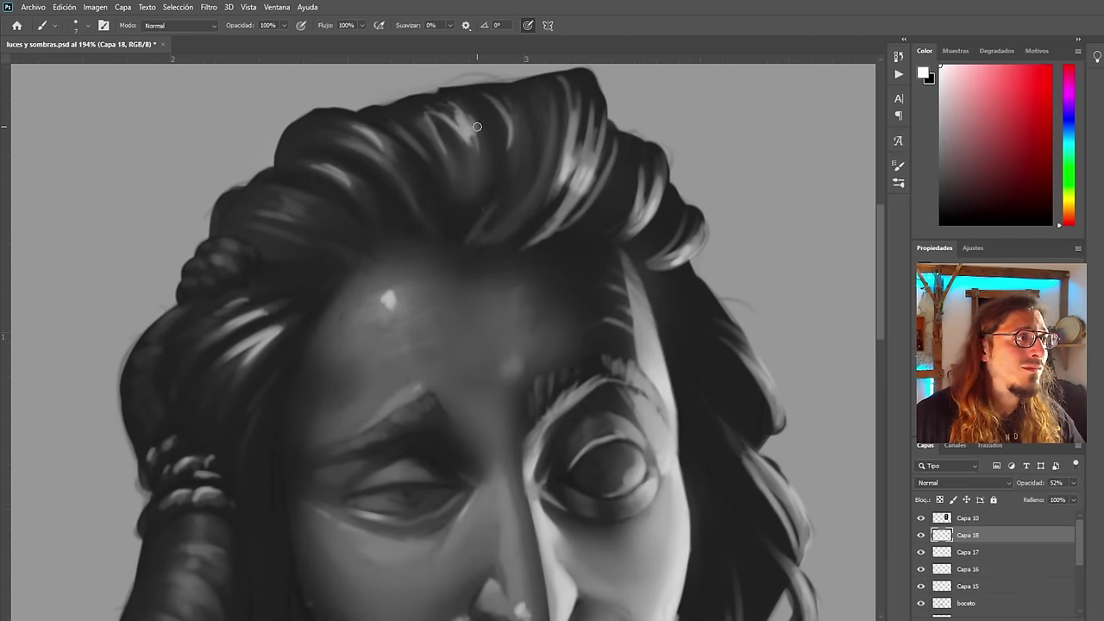
Add small highlights to the half-closed eye's upper lid and to the raised tip of its eyebrow
key("ctrl+shift+h")
scroll(422, 244, "down", 2)
scroll(475, 280, "up", 2)
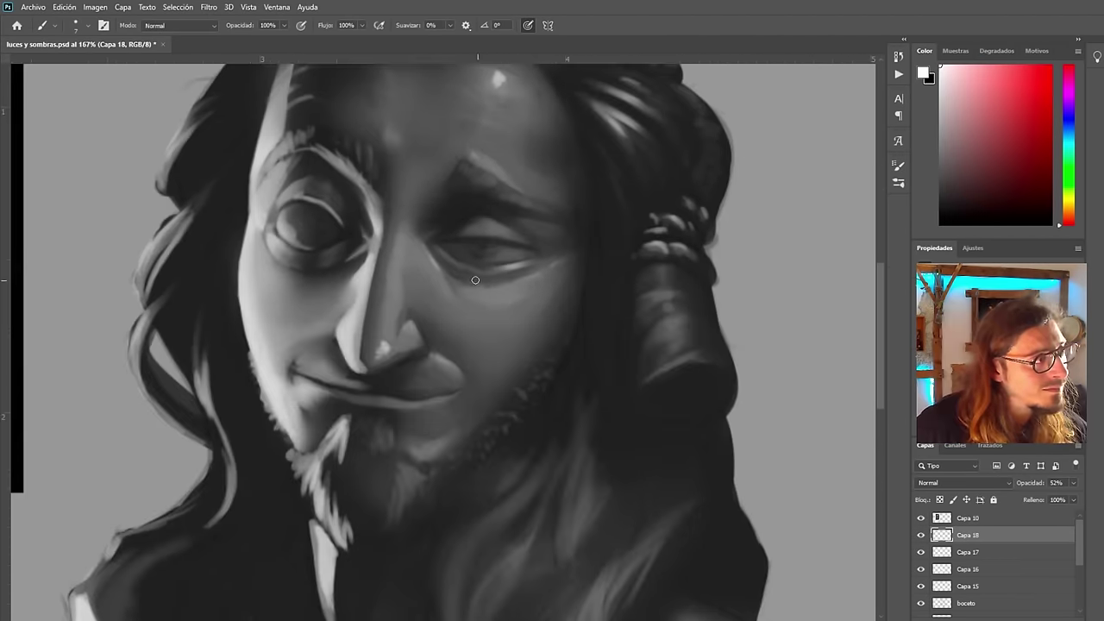
scroll(466, 302, "up", 2)
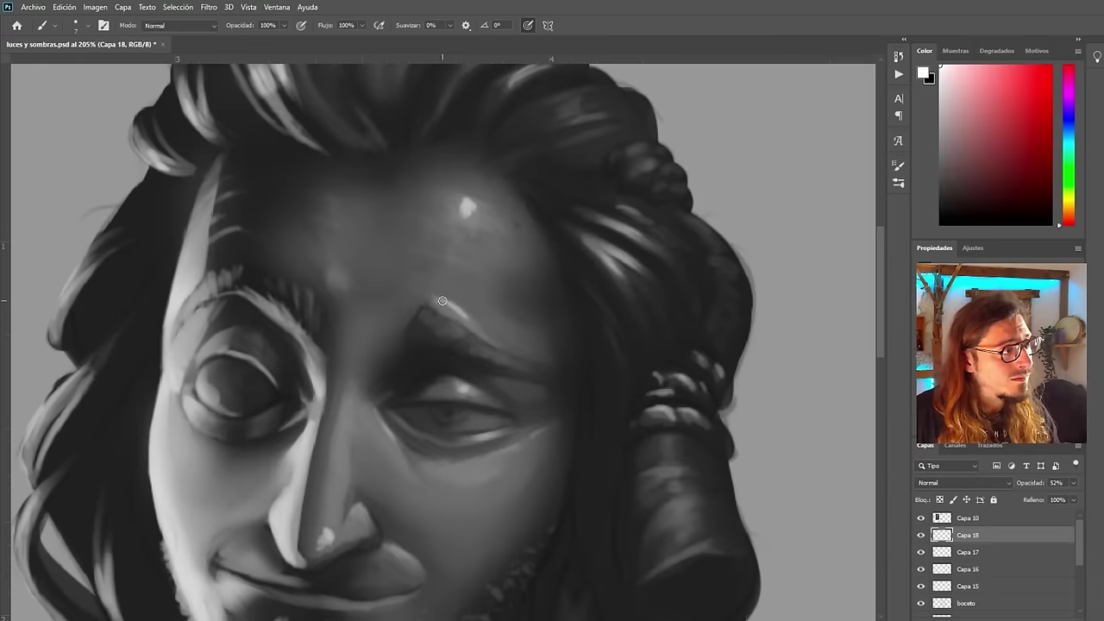
scroll(486, 329, "down", 3)
key("ctrl+shift+h")
scroll(525, 325, "up", 3)
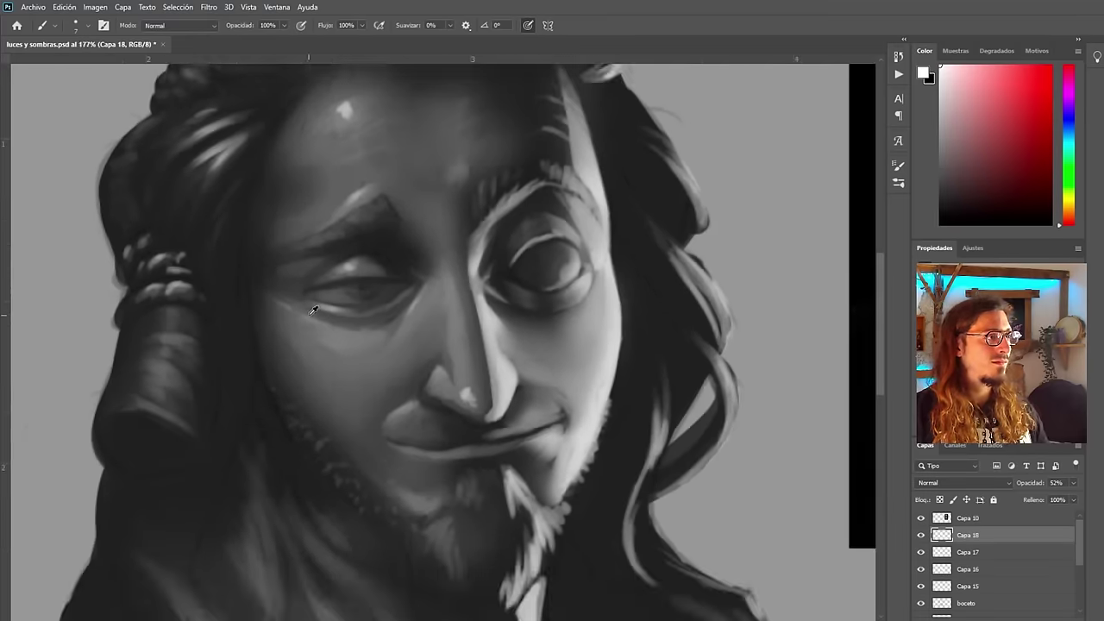
Try a long light streak along the upper edge of the half-closed eye's eyebrow on the mirrored canvas
left_click_drag(378, 216, 335, 241)
scroll(398, 302, "down", 3)
scroll(381, 289, "up", 3)
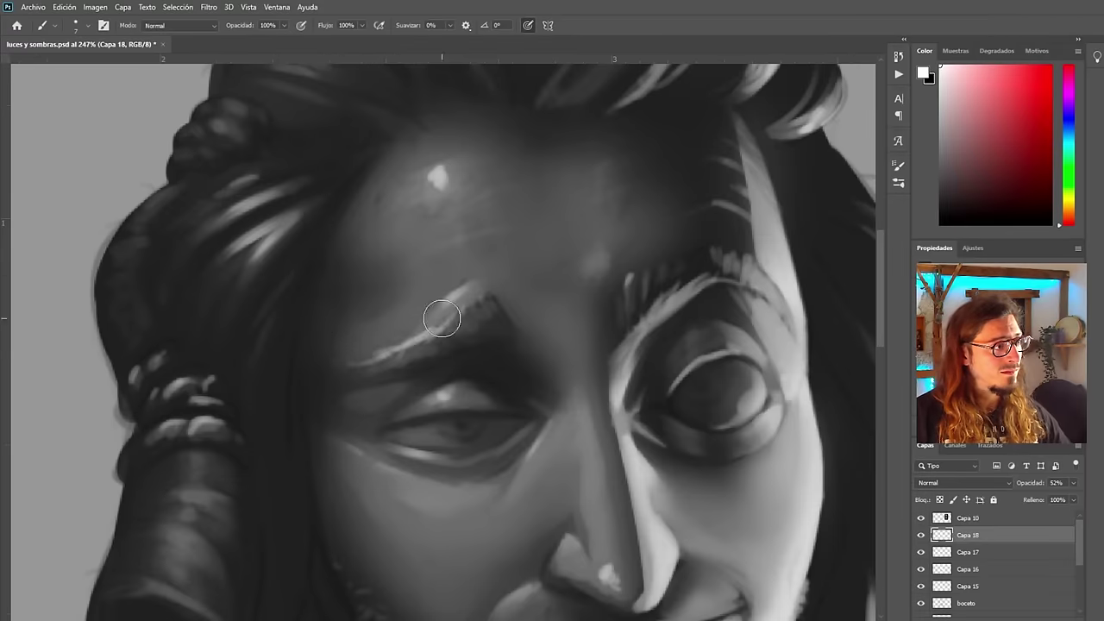
key("ctrl+z")
Paint a thin highlight on the bridge of the nose and faint wrinkle glints below the forehead's bright spot
scroll(375, 298, "down", 3)
key("ctrl+shift+h")
scroll(406, 363, "up", 4)
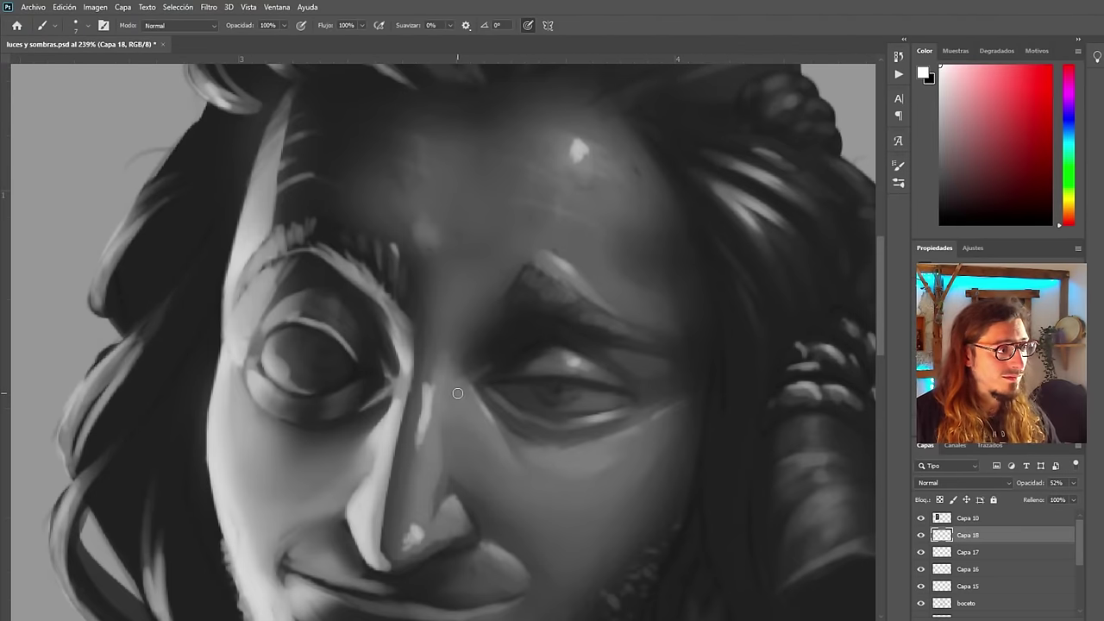
scroll(463, 405, "down", 4)
scroll(464, 404, "up", 1)
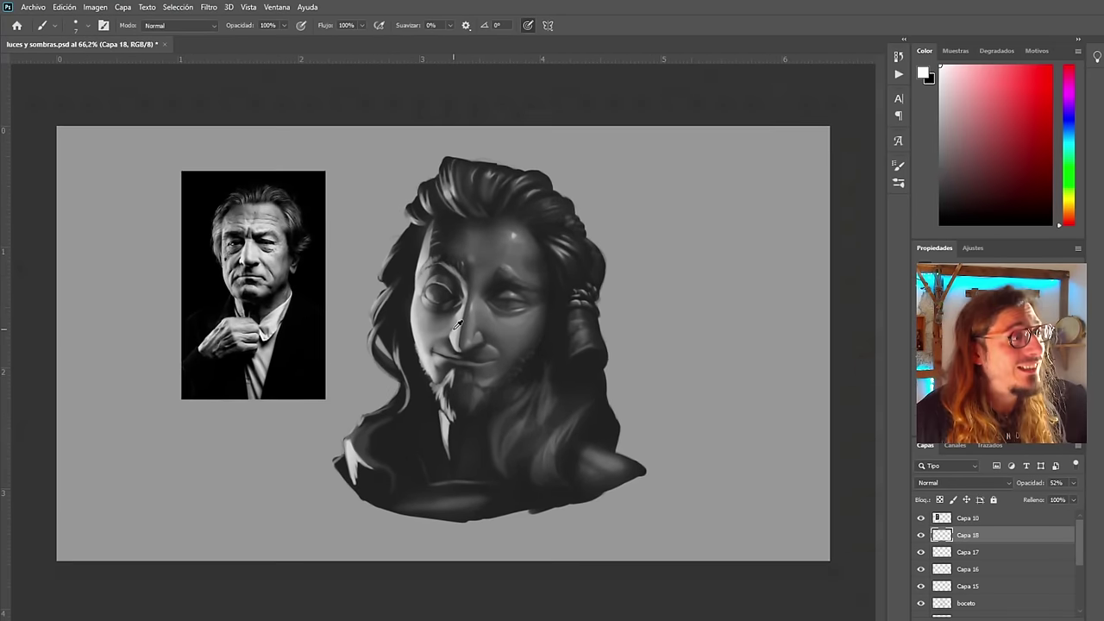
scroll(422, 293, "up", 3)
scroll(512, 270, "up", 3)
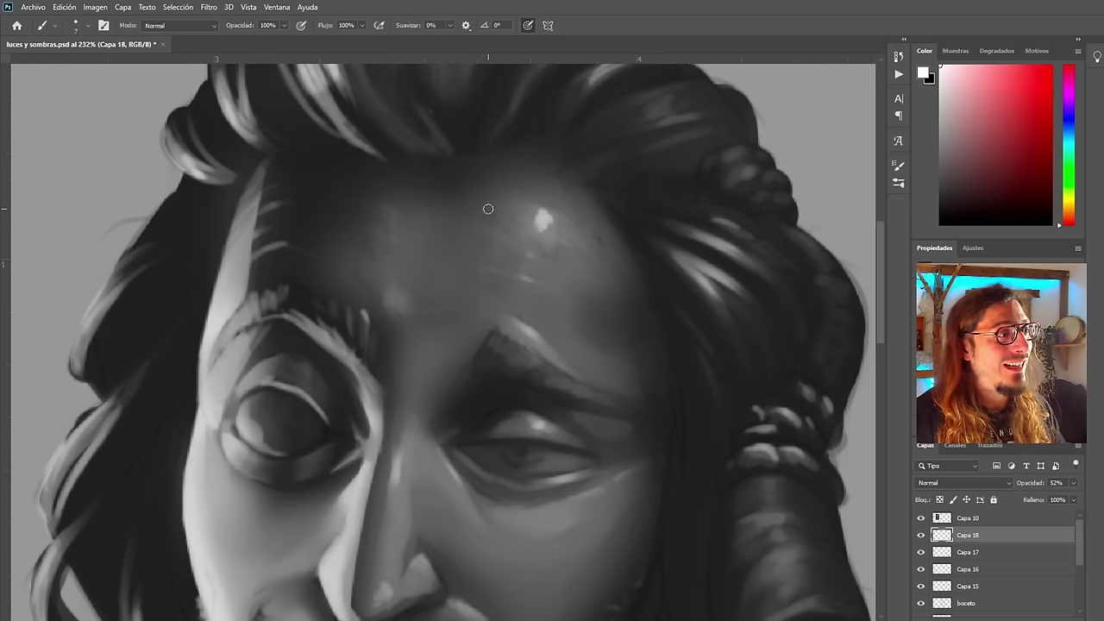
Examine the highlights on the face and hair up close and at full view against the reference photo
scroll(486, 207, "down", 5)
scroll(424, 366, "up", 1)
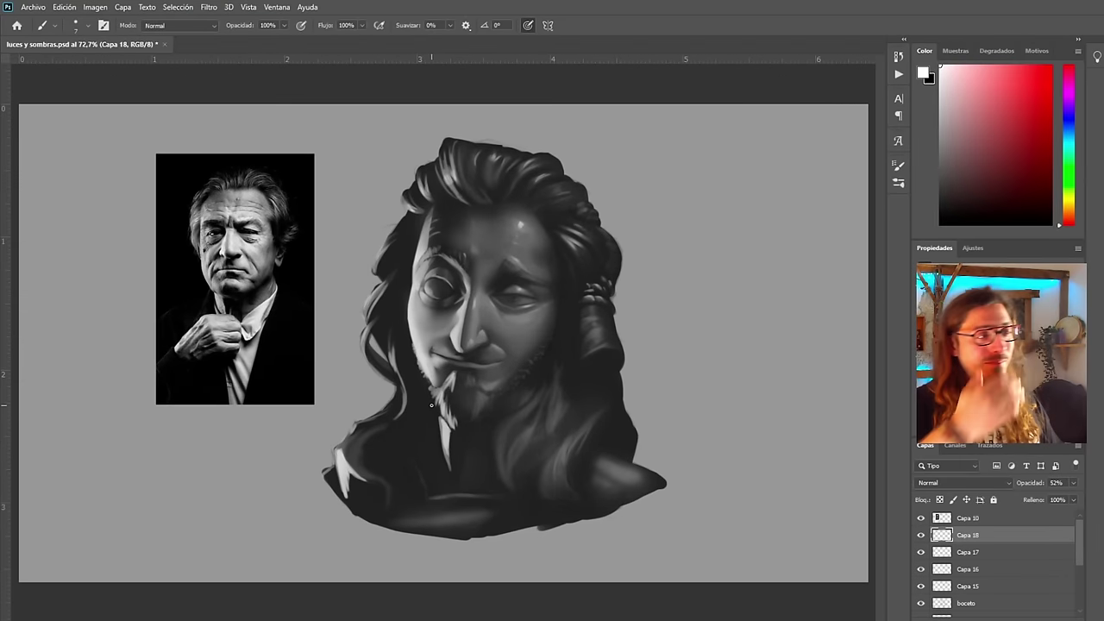
scroll(496, 420, "up", 3)
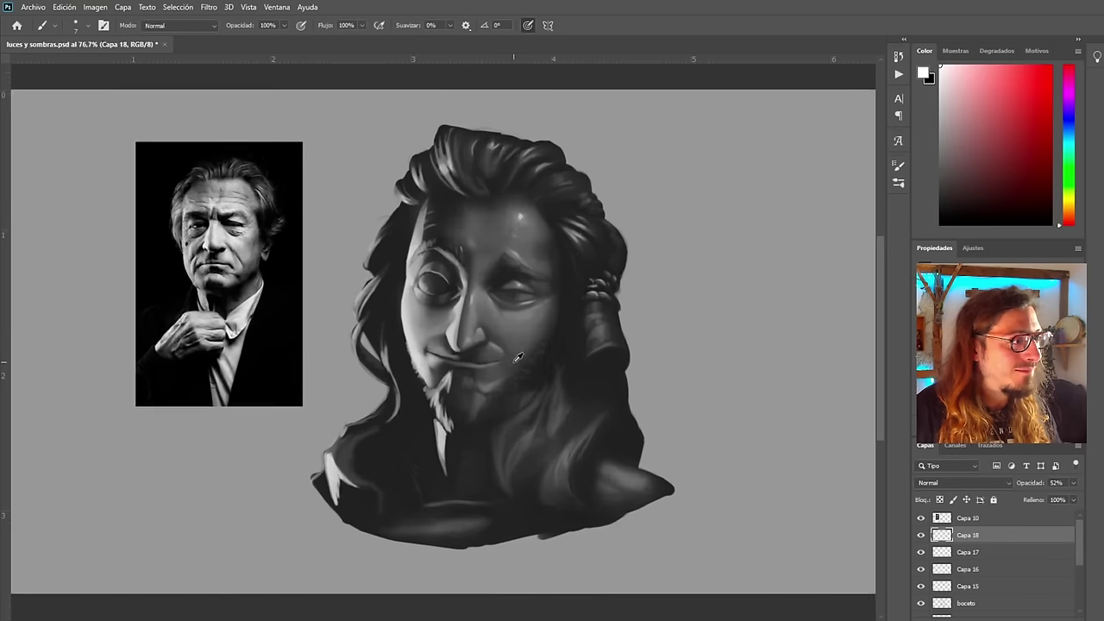
scroll(375, 412, "down", 1)
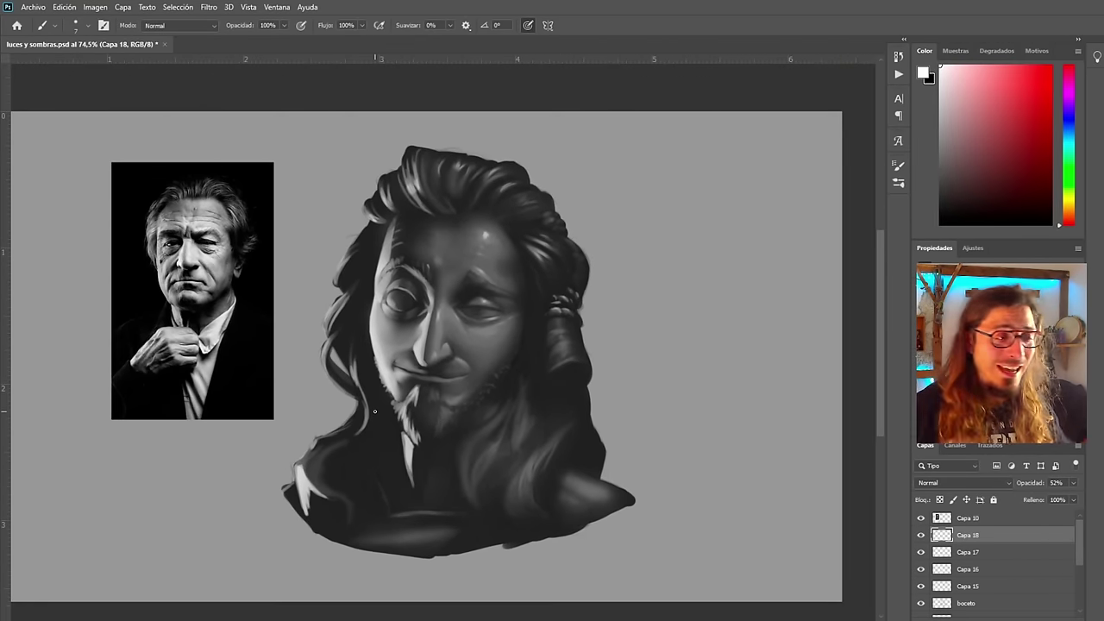
scroll(437, 408, "down", 2)
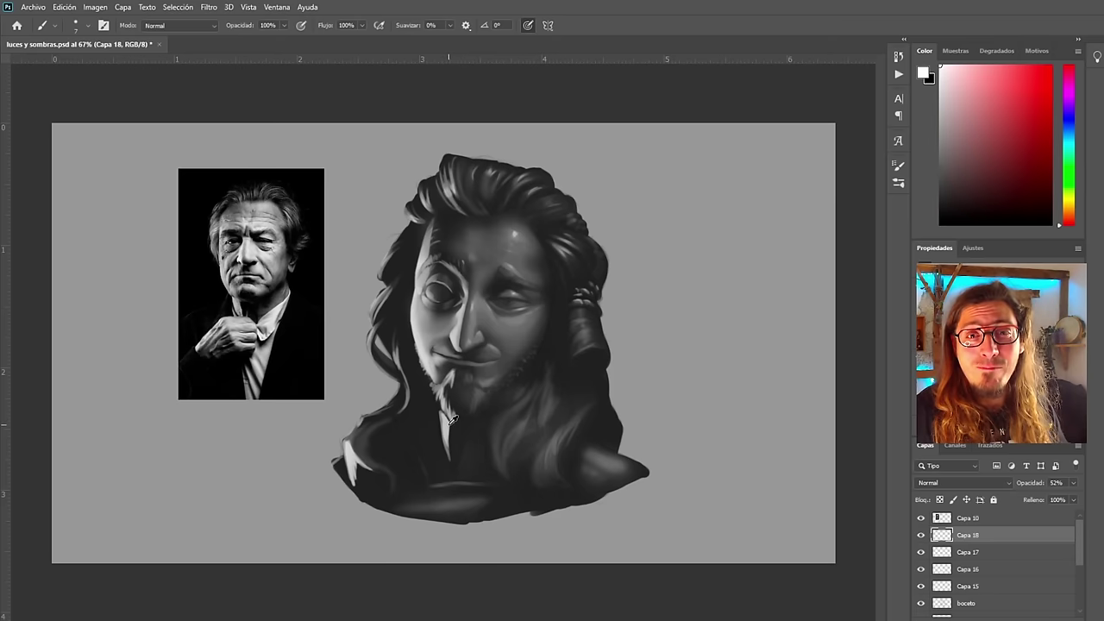
scroll(483, 584, "up", 1)
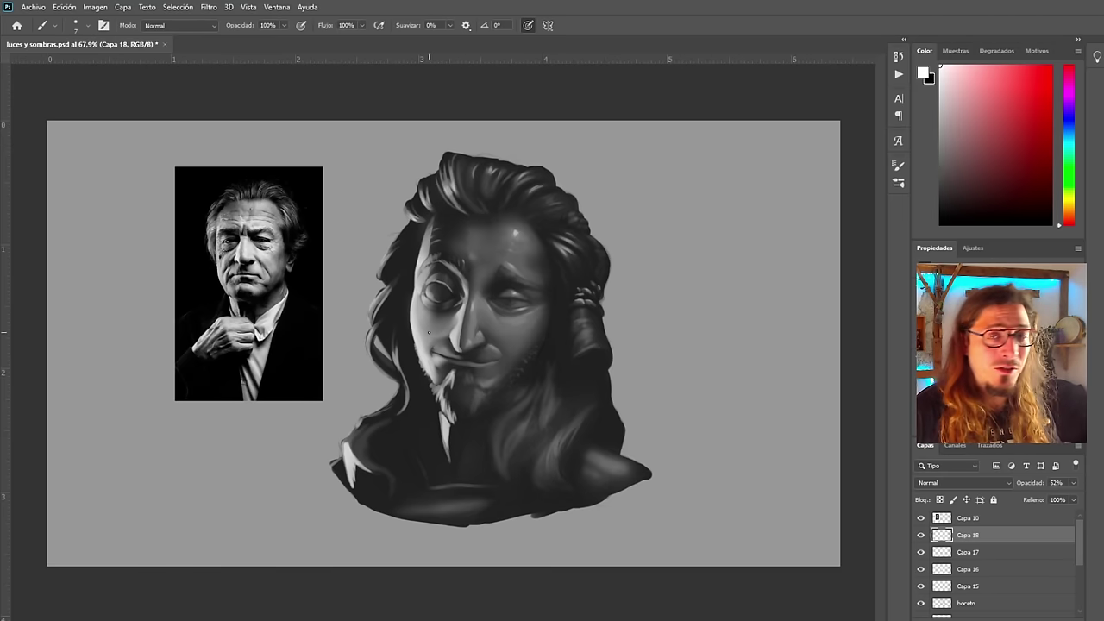
scroll(491, 285, "up", 4)
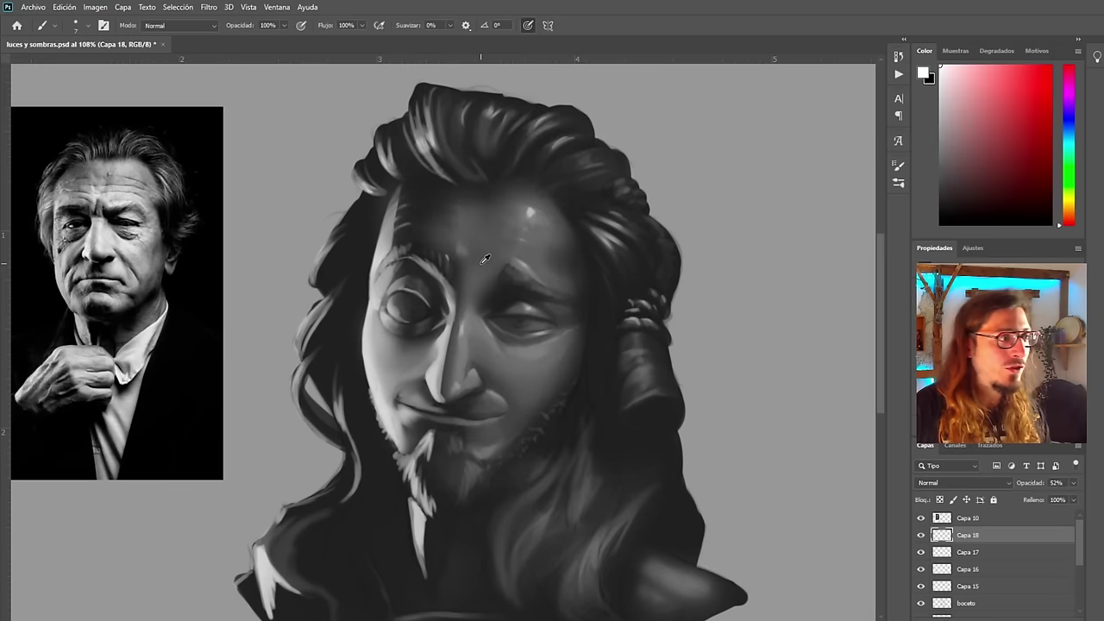
scroll(483, 259, "down", 1)
scroll(411, 290, "up", 2)
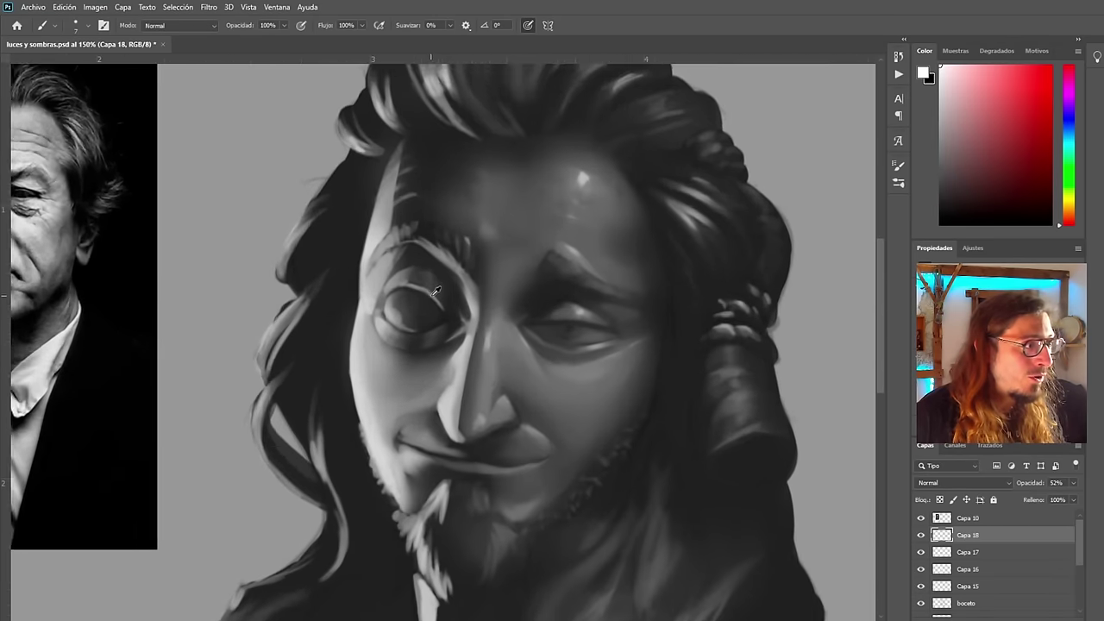
scroll(397, 295, "down", 3)
scroll(386, 300, "up", 4)
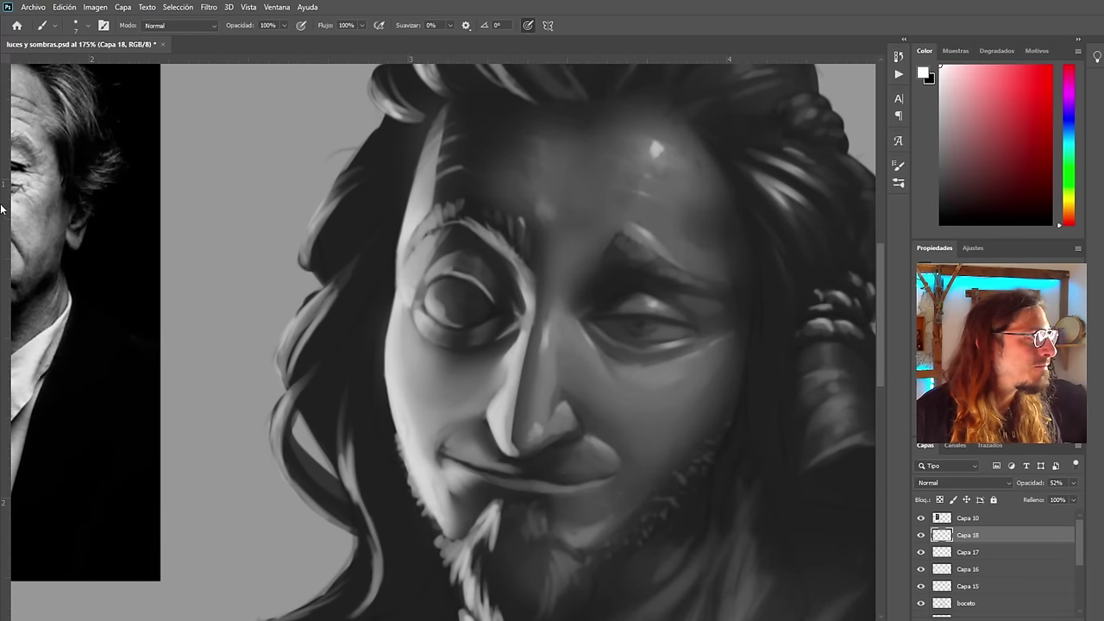
scroll(313, 301, "down", 5)
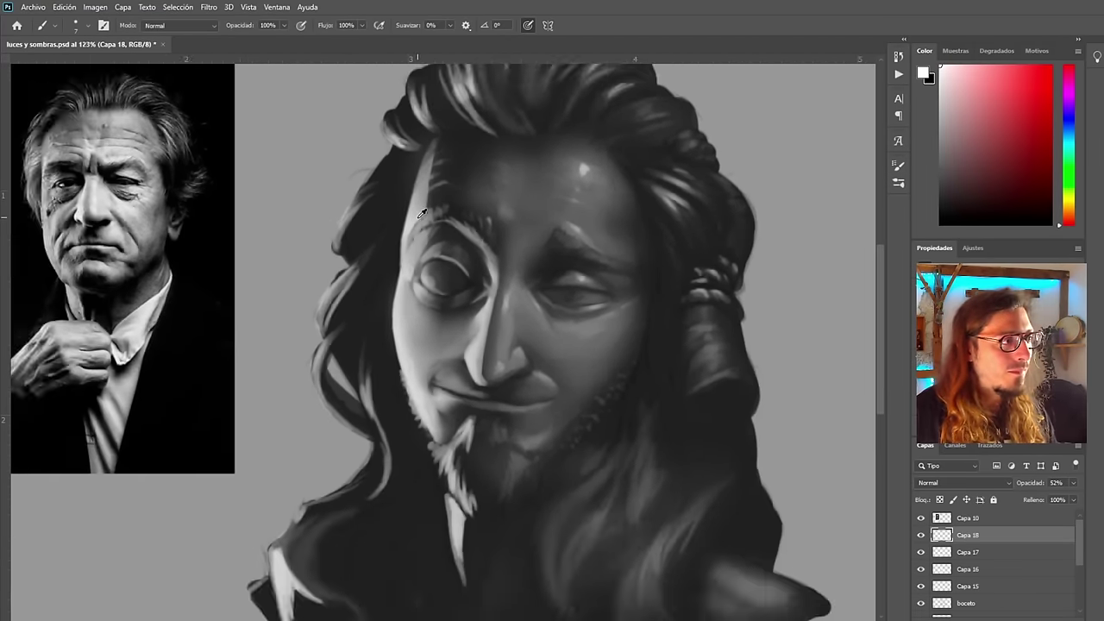
Merge the portrait layers from Capa 18 down to Capa 11 and shift the merged portrait slightly away from the reference photo
scroll(480, 276, "up", 2)
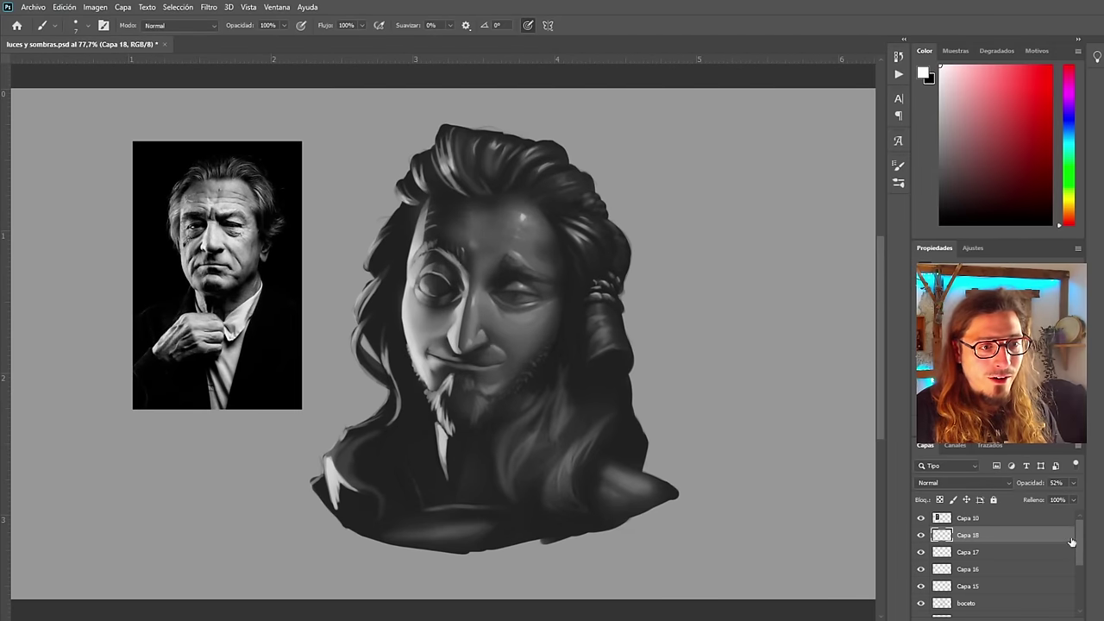
scroll(1081, 545, "down", 4)
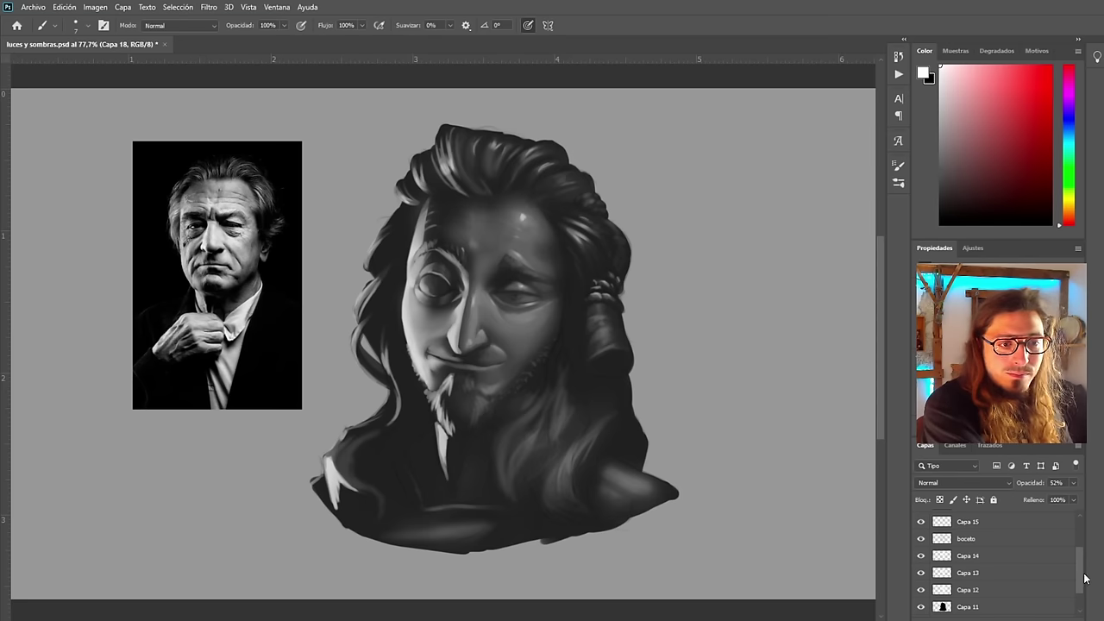
left_click_drag(1081, 582, 1079, 590)
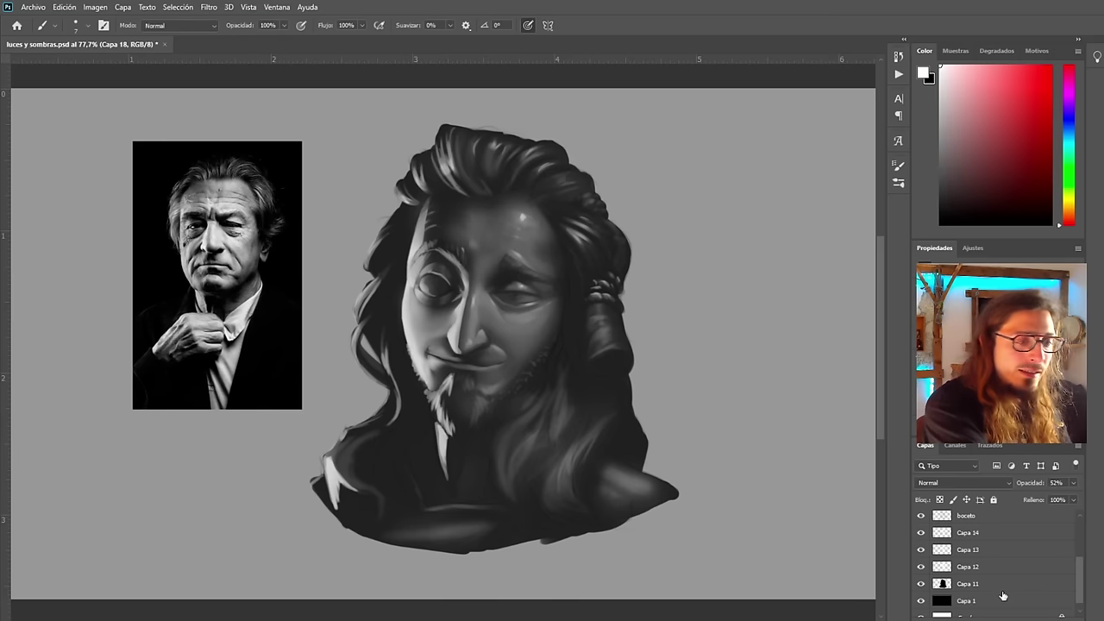
left_click(1009, 585, "shift")
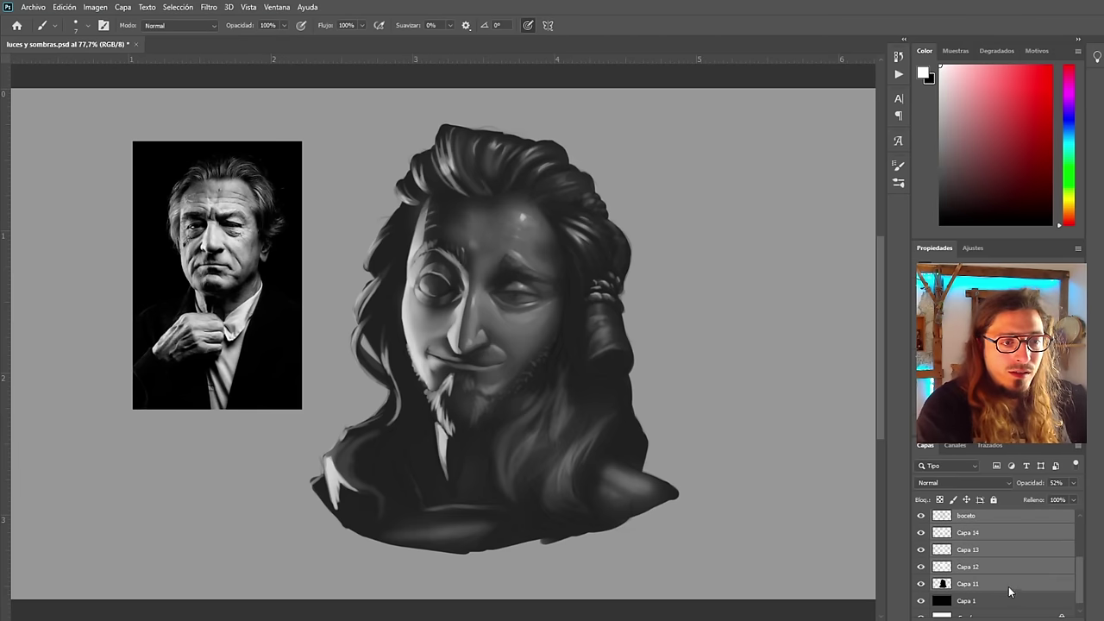
key("Delete")
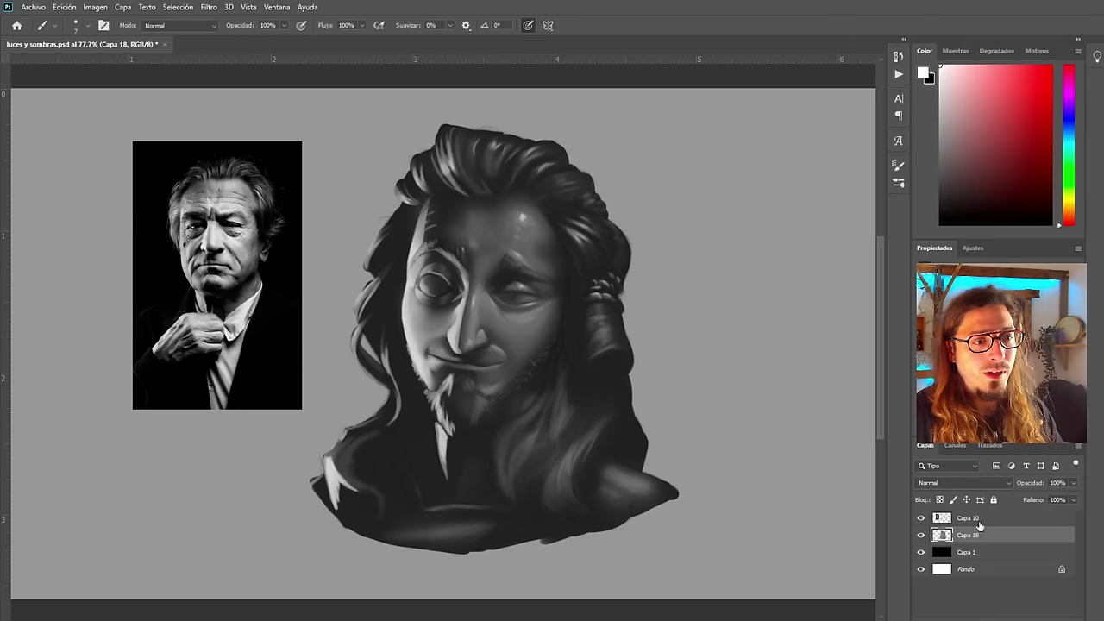
left_click(921, 535)
left_click(921, 535)
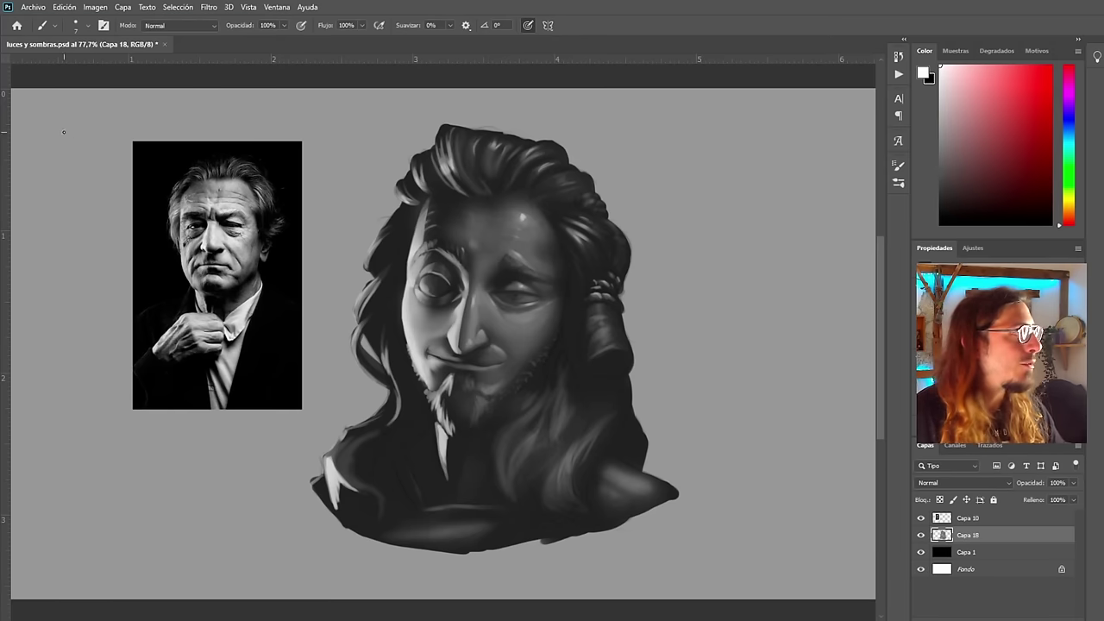
key("v")
mouse_move(477, 253)
left_mouse_down()
mouse_move(490, 272)
mouse_move(502, 253)
left_mouse_up()
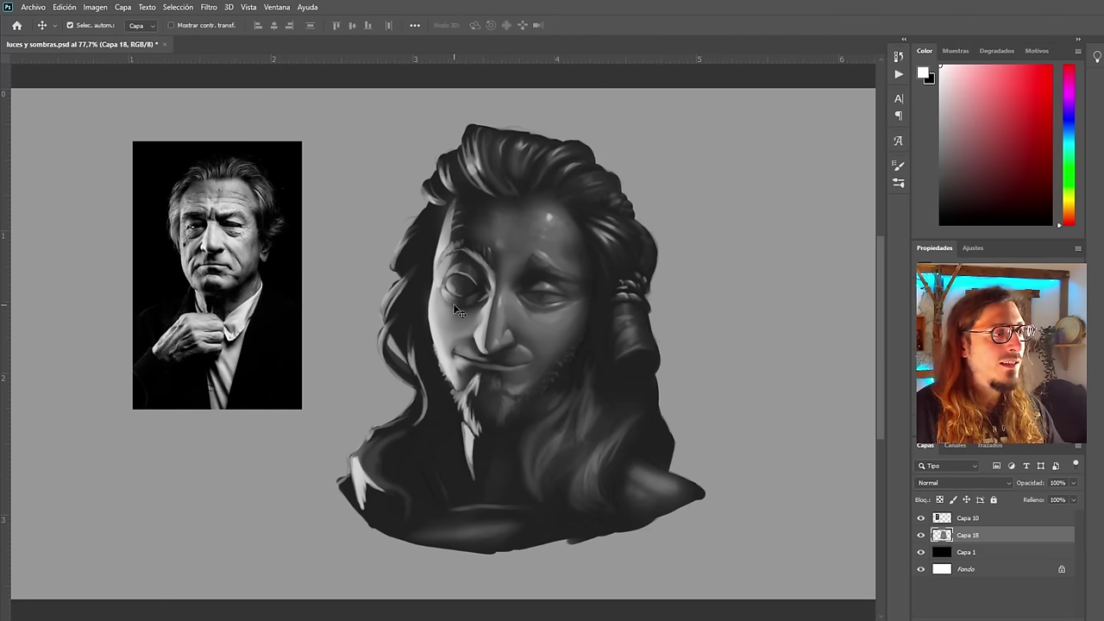
Examine the merged portrait up close and at full view for areas that still need detail
scroll(358, 315, "down", 4)
scroll(486, 301, "up", 8)
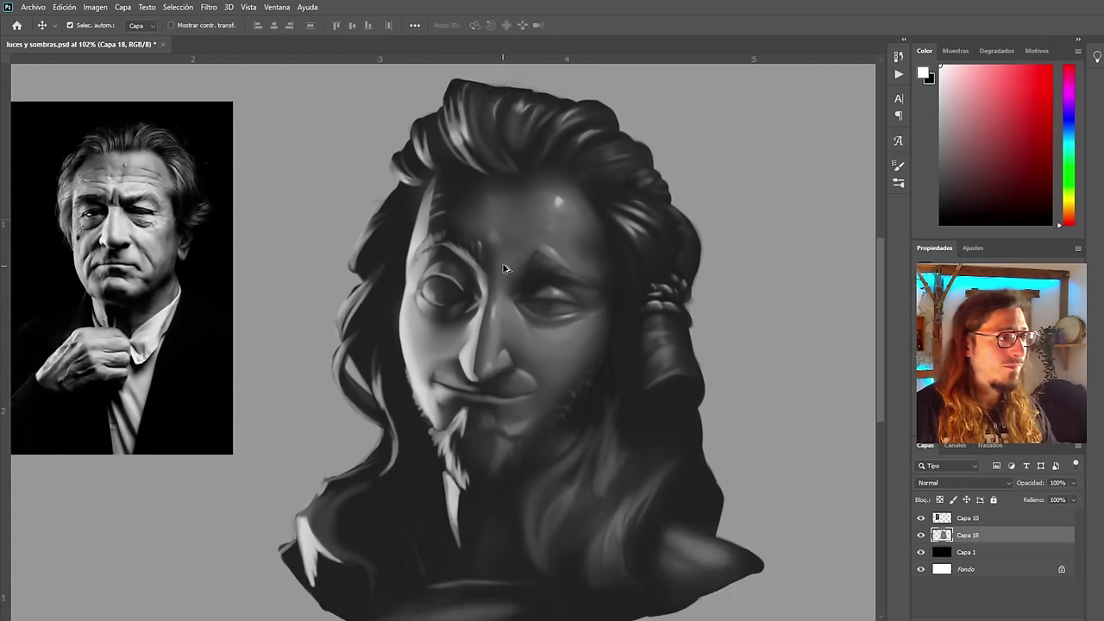
scroll(482, 352, "down", 3)
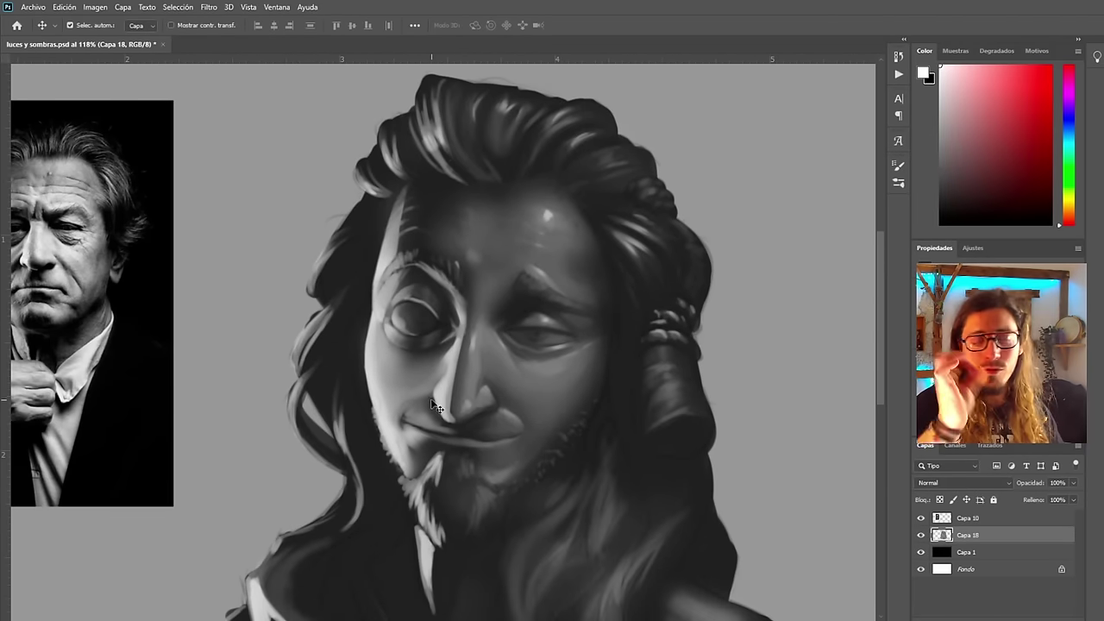
scroll(448, 326, "up", 2)
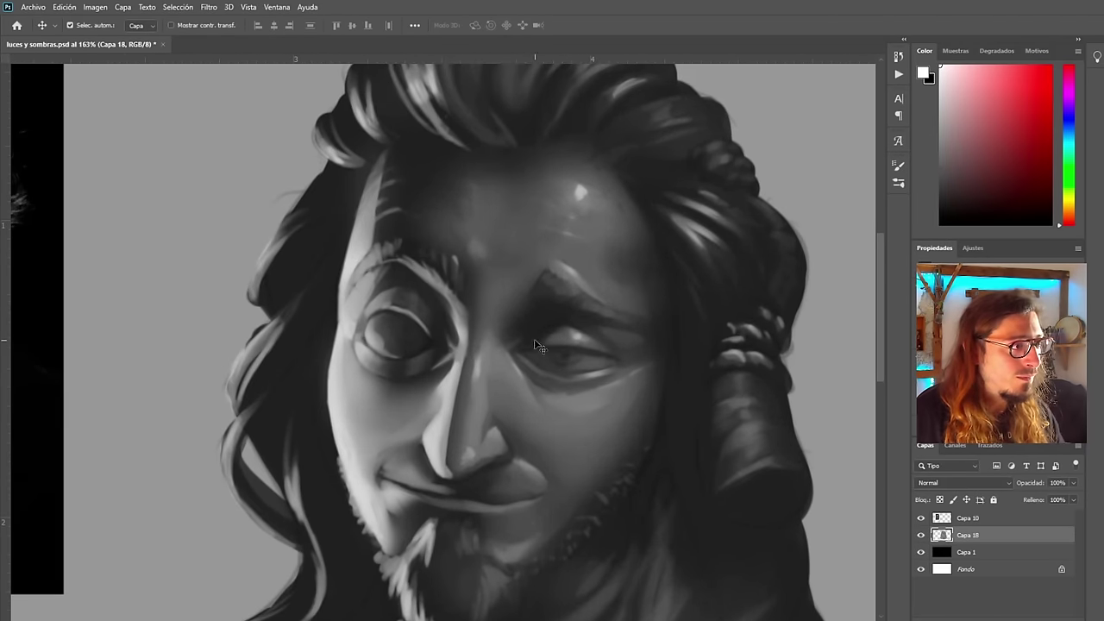
scroll(535, 346, "up", 1)
scroll(487, 332, "down", 3)
scroll(496, 332, "up", 2)
scroll(474, 300, "down", 7)
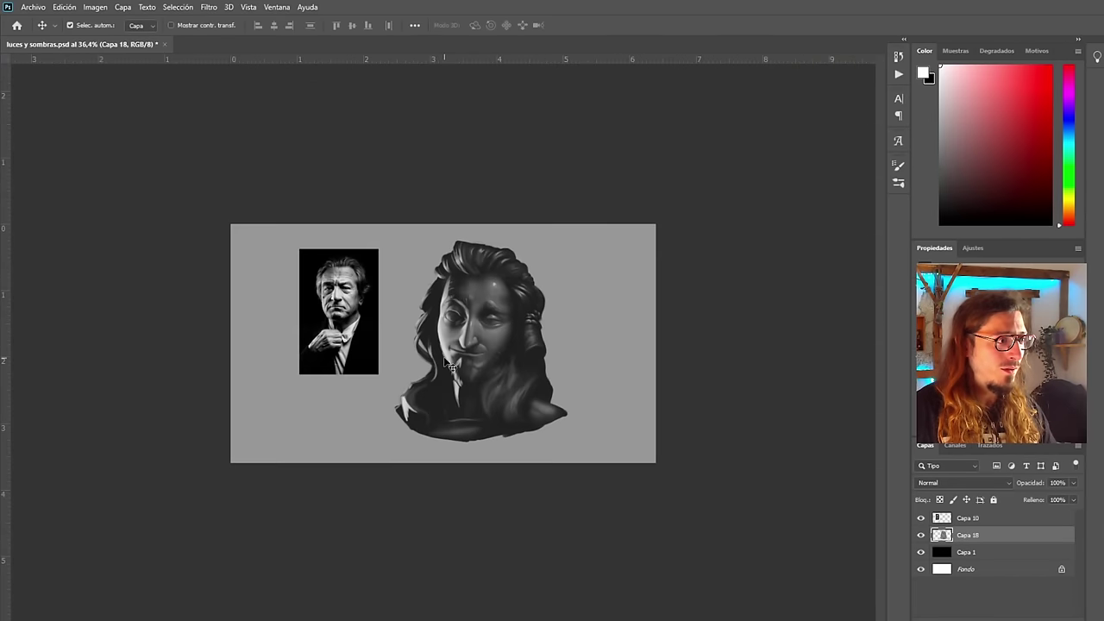
scroll(455, 366, "up", 8)
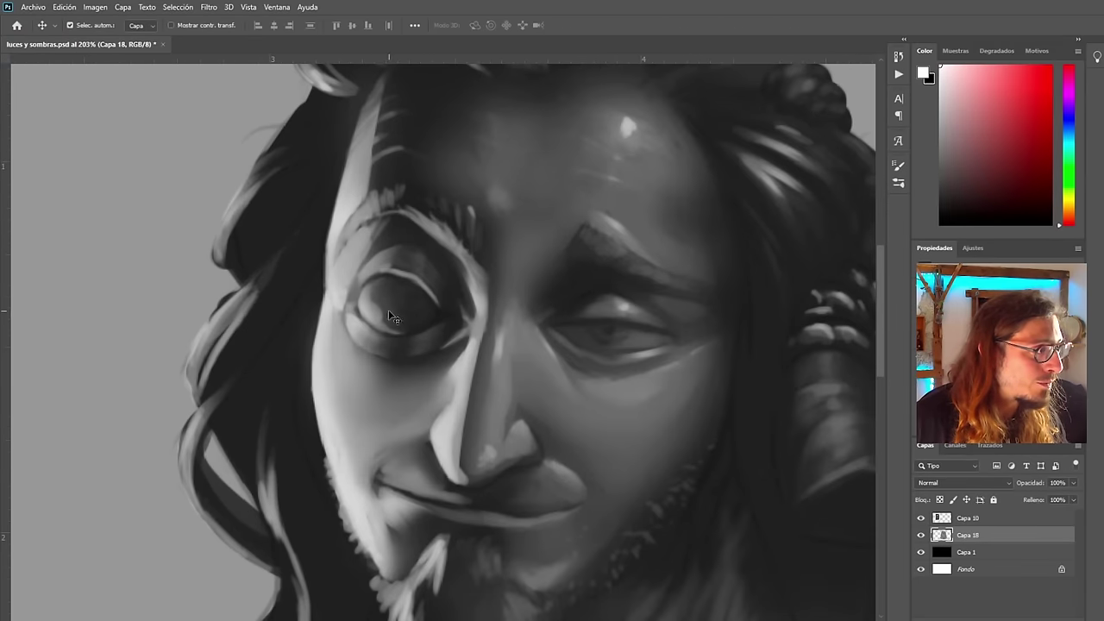
Sample the near-black hair tone as the brush colour
key("i")
left_click(307, 271)
key("v")
key("b")
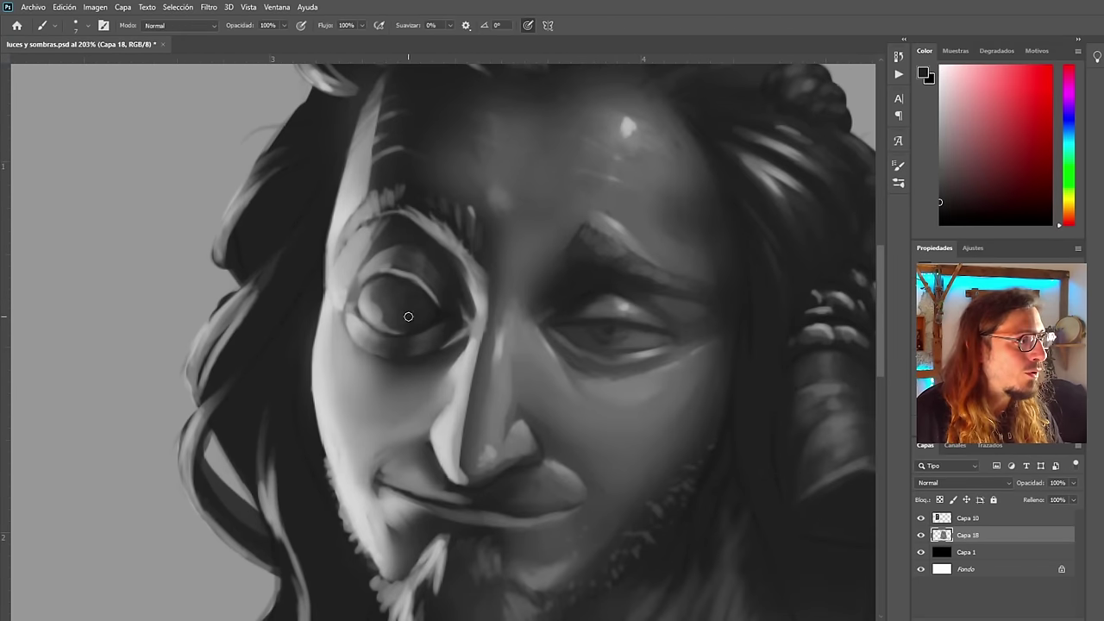
Examine the blank eyes and their surrounding shading up close and at full view against the reference photo
scroll(392, 320, "down", 5)
scroll(399, 332, "down", 2)
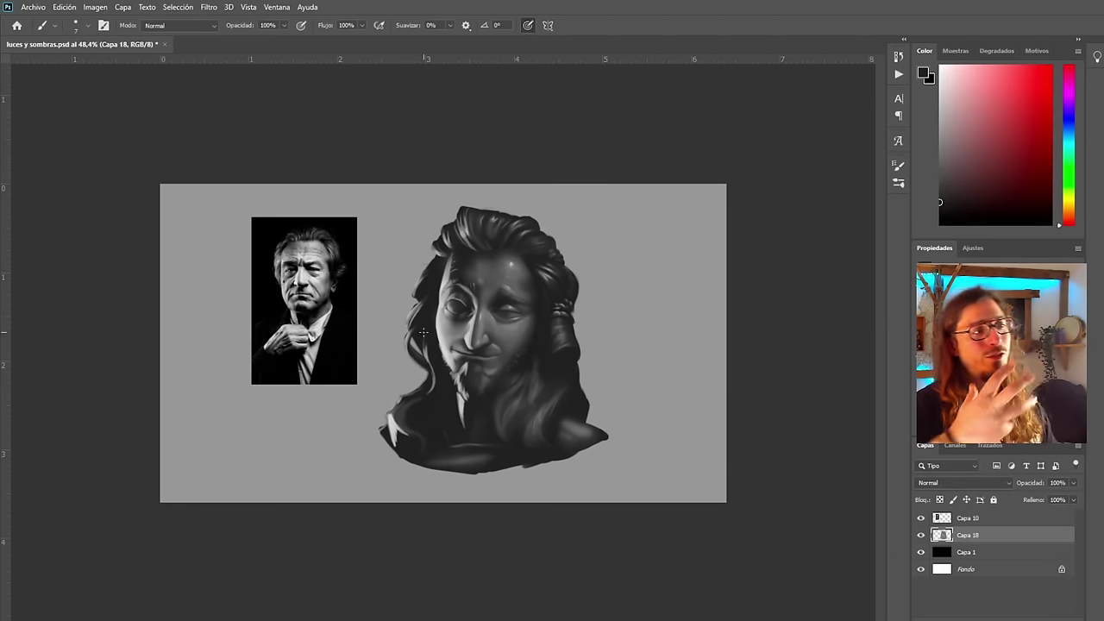
scroll(453, 289, "up", 6)
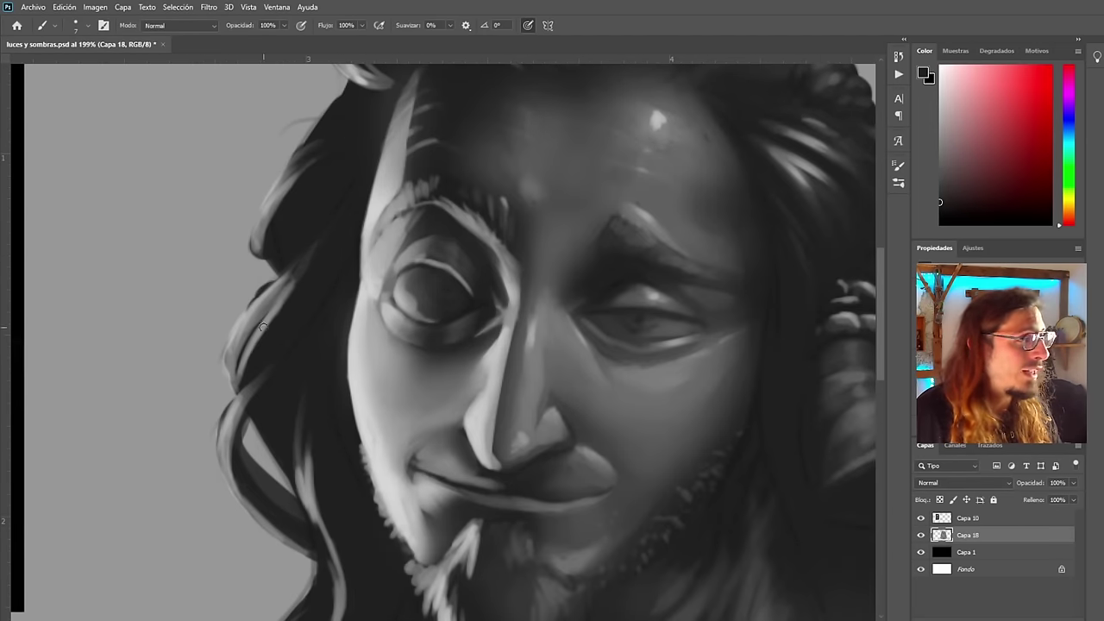
scroll(439, 302, "down", 2)
scroll(457, 301, "up", 2)
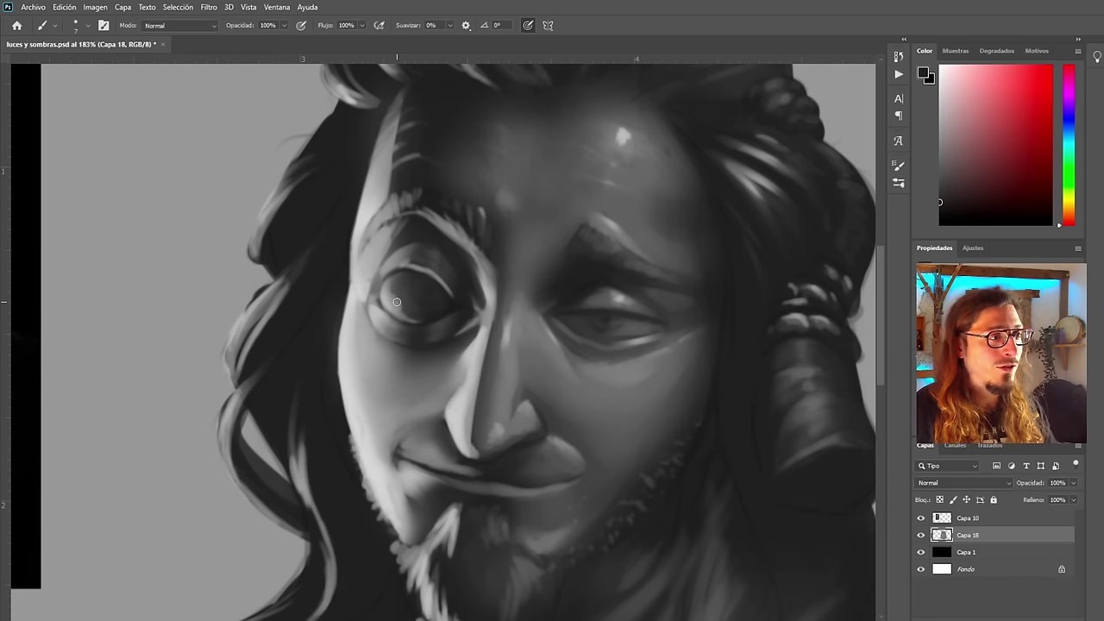
scroll(414, 302, "down", 3)
scroll(484, 478, "down", 1)
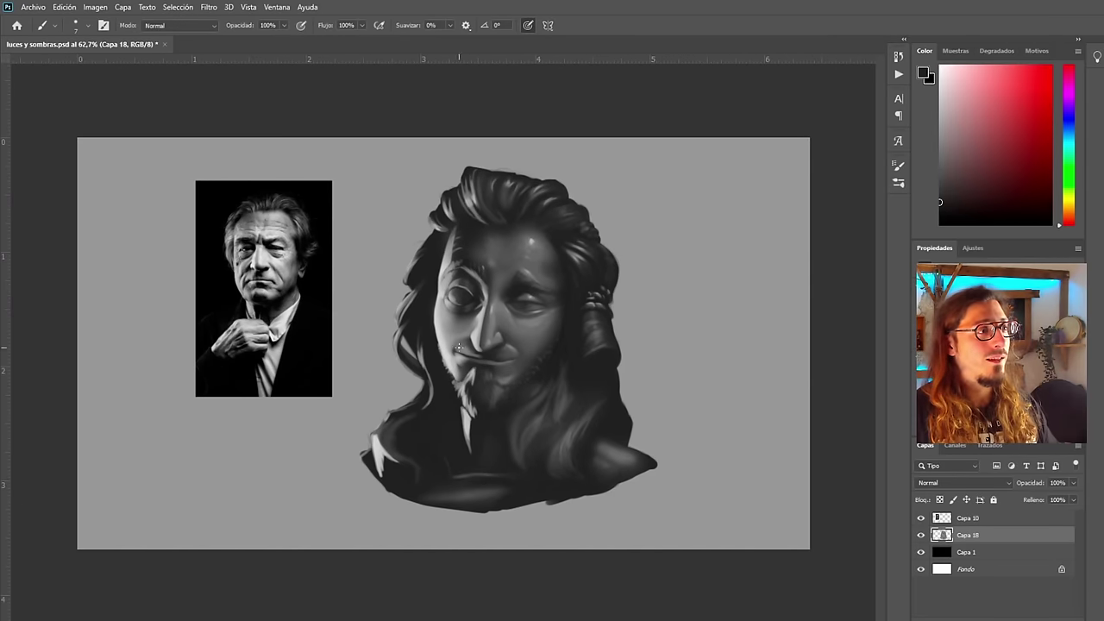
scroll(486, 308, "up", 2)
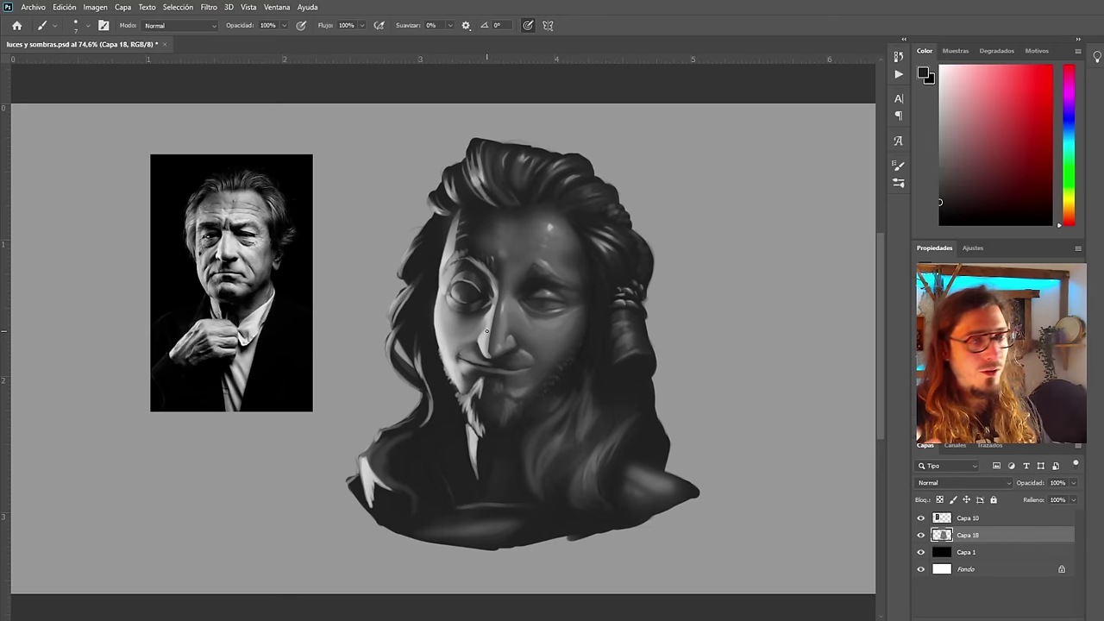
scroll(487, 287, "up", 15)
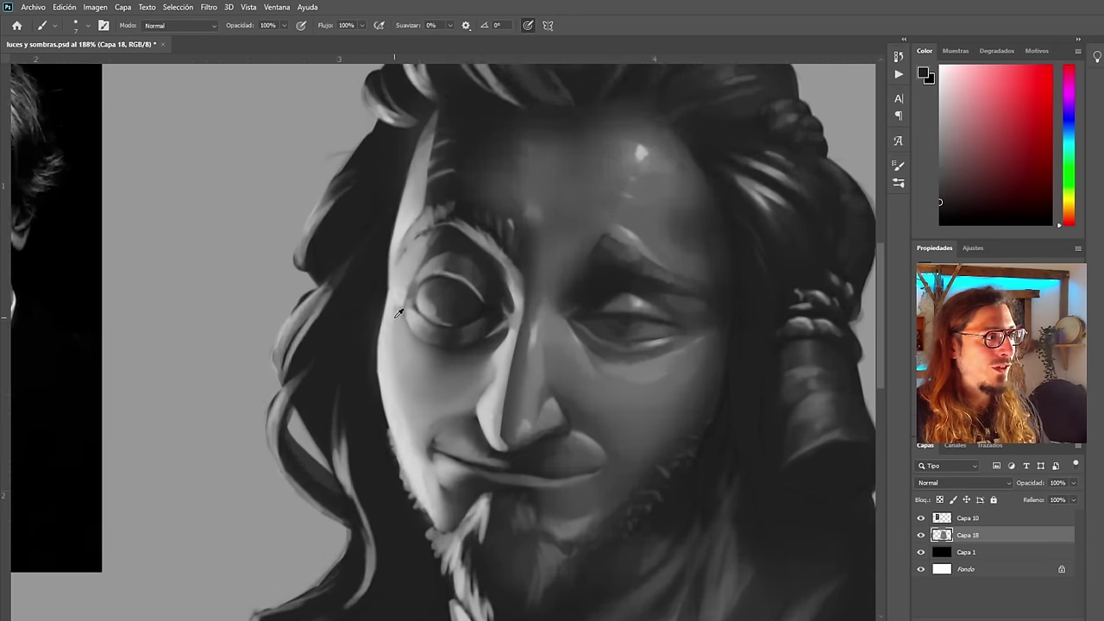
scroll(403, 310, "down", 15)
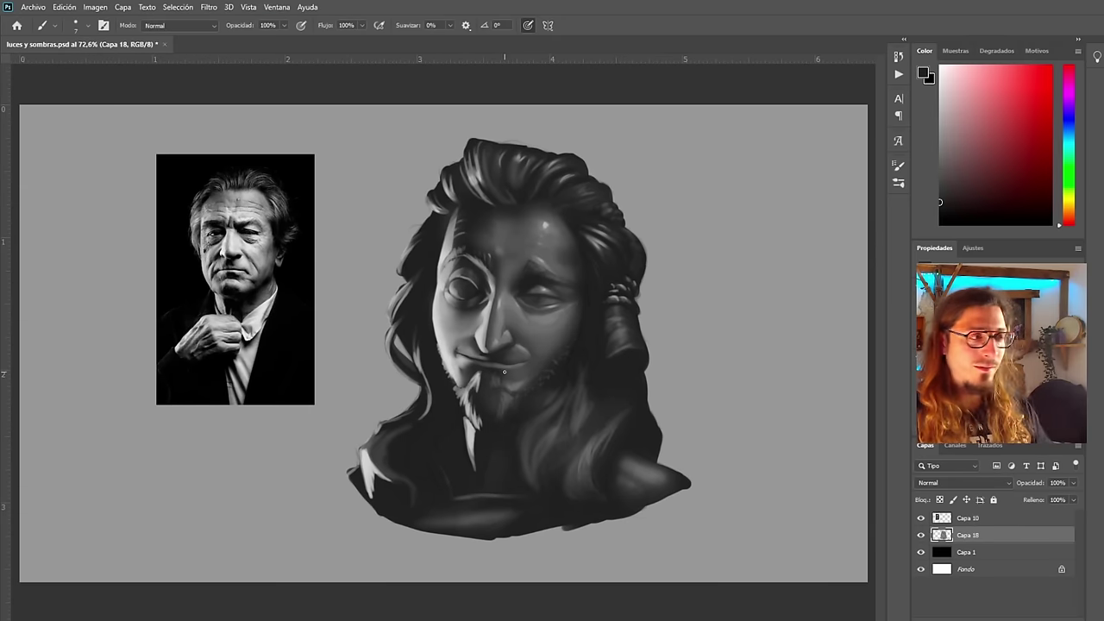
scroll(494, 285, "up", 8)
scroll(496, 276, "up", 5)
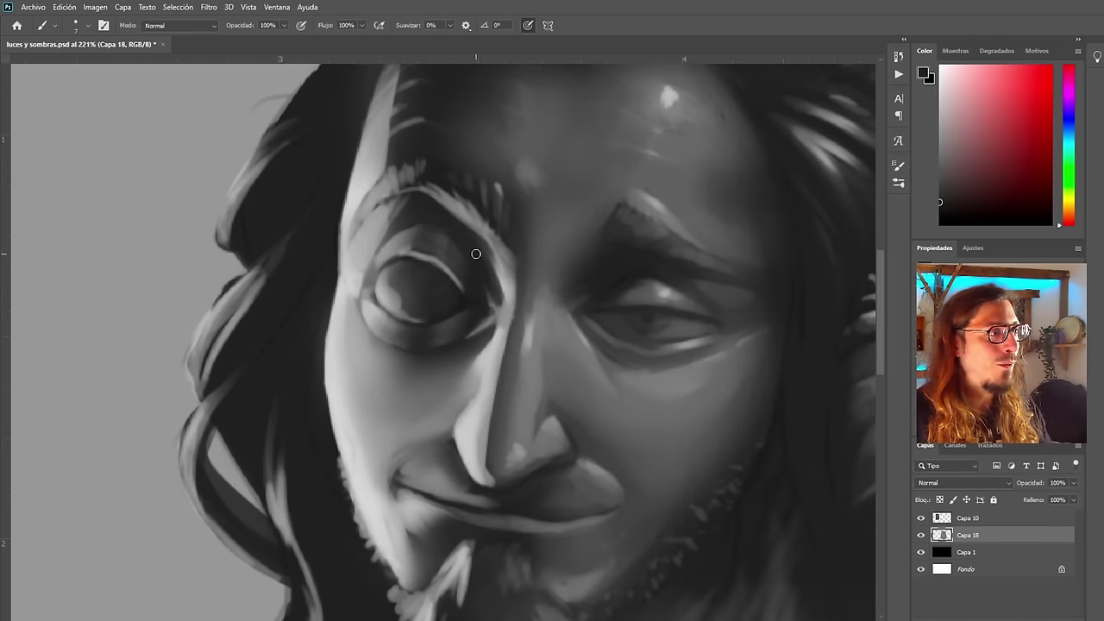
Paint the irises and eyelid lines of both eyes in a sampled dark grey
key("i")
left_click(803, 246)
key("b")
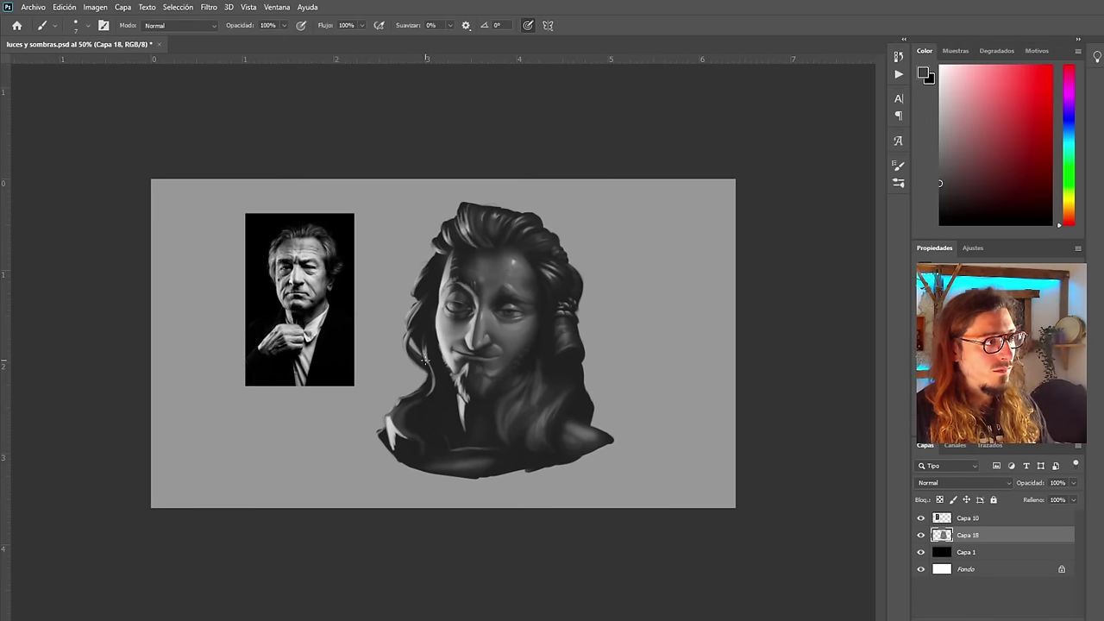
scroll(426, 360, "down", 1)
scroll(528, 341, "up", 6)
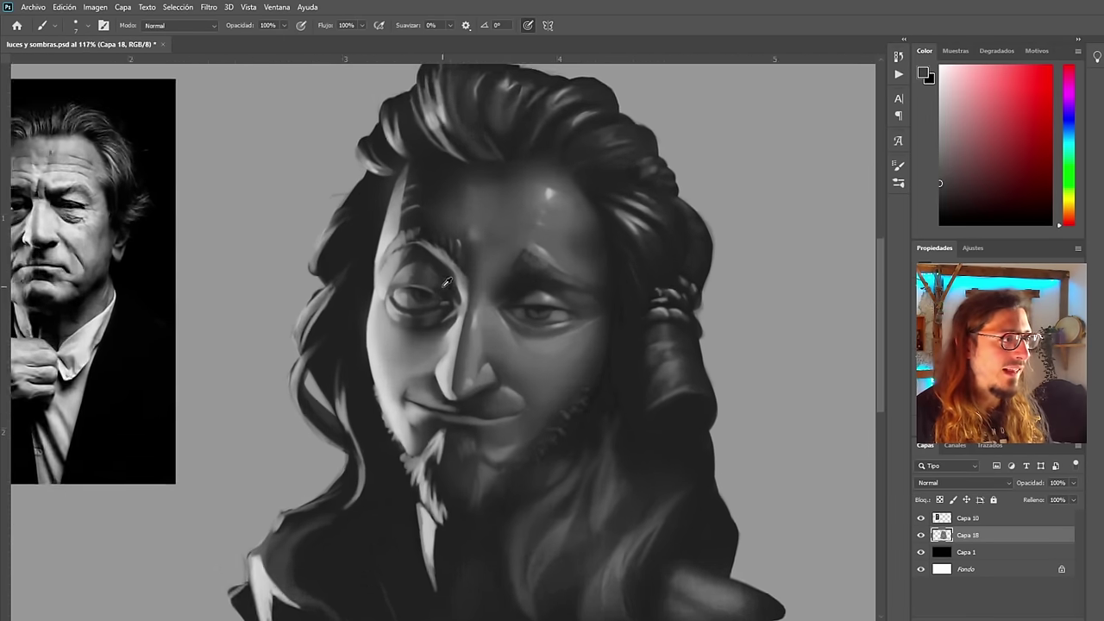
Sample a darker tone from the wide-open eye and refine the irises and lid shadows of both eyes
scroll(447, 282, "up", 5)
left_click(391, 283, "alt")
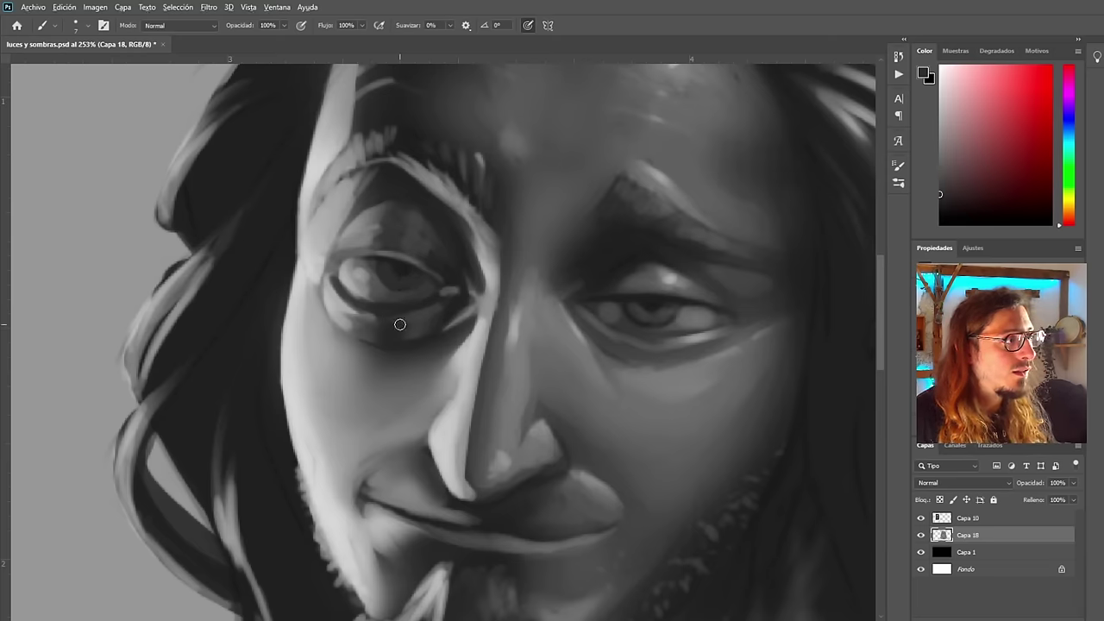
scroll(398, 350, "down", 5)
scroll(431, 377, "down", 2)
scroll(499, 290, "up", 4)
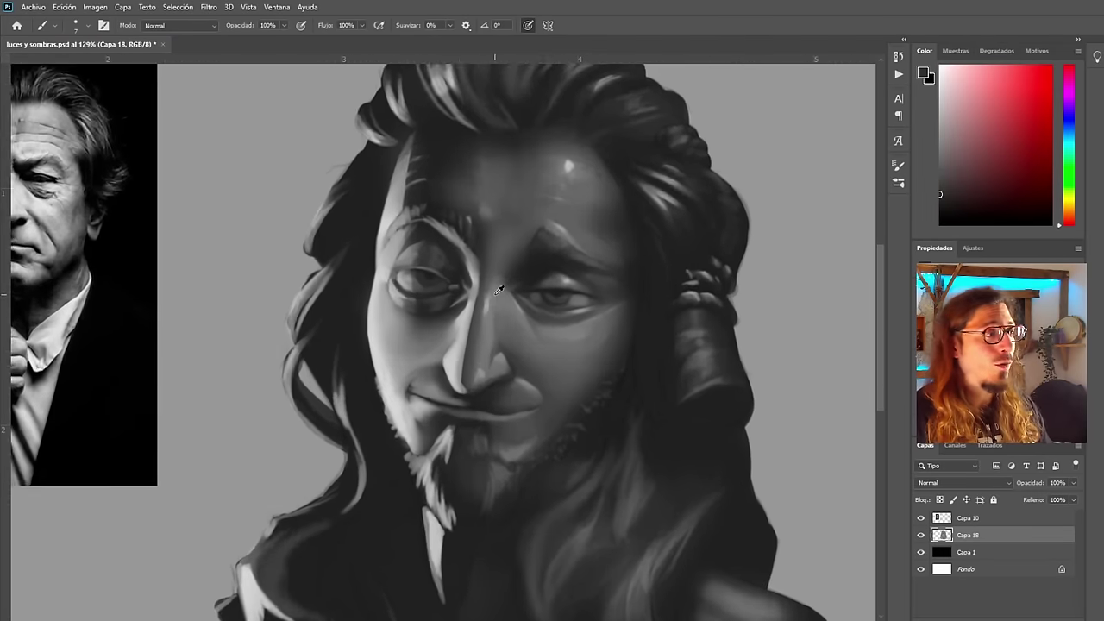
Sample a near-black tone and deepen the fine dark lines around the wide-open eye's lids and iris with a 4 px brush
scroll(458, 283, "up", 3)
left_click(413, 266, "alt")
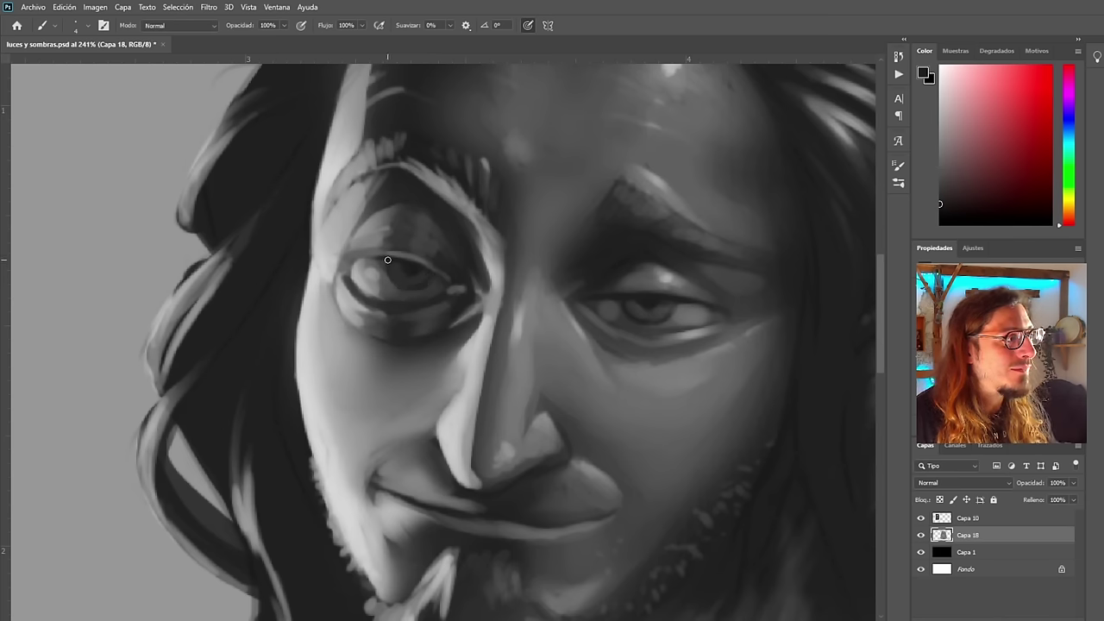
scroll(462, 311, "down", 8)
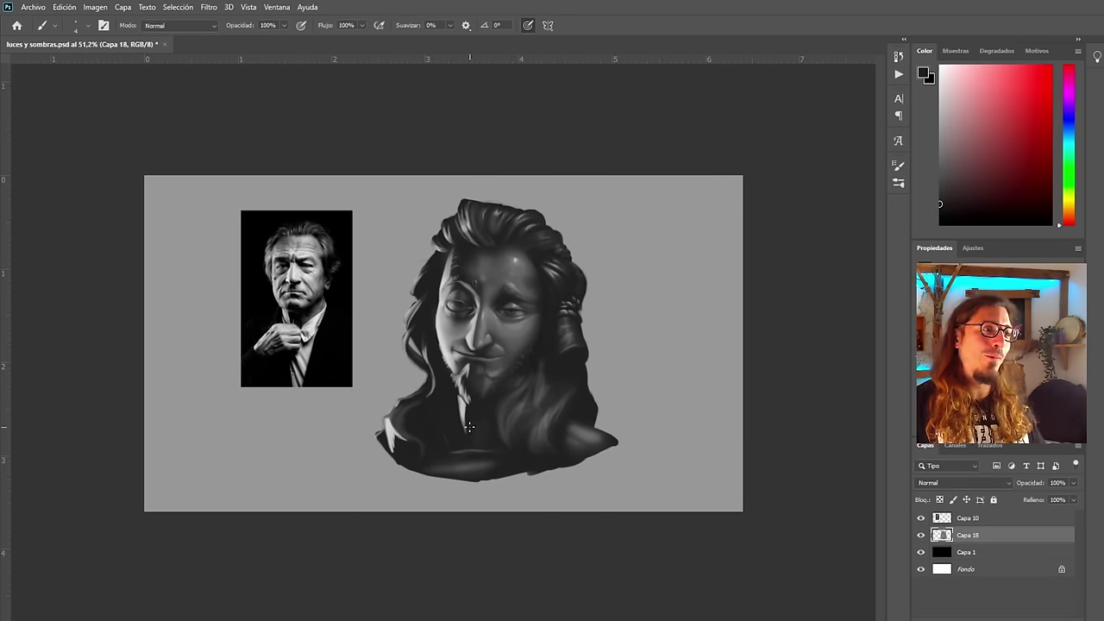
Set the brush size to 6 px and dab short dark moustache stubble on both sides of the upper lip
scroll(497, 354, "up", 6)
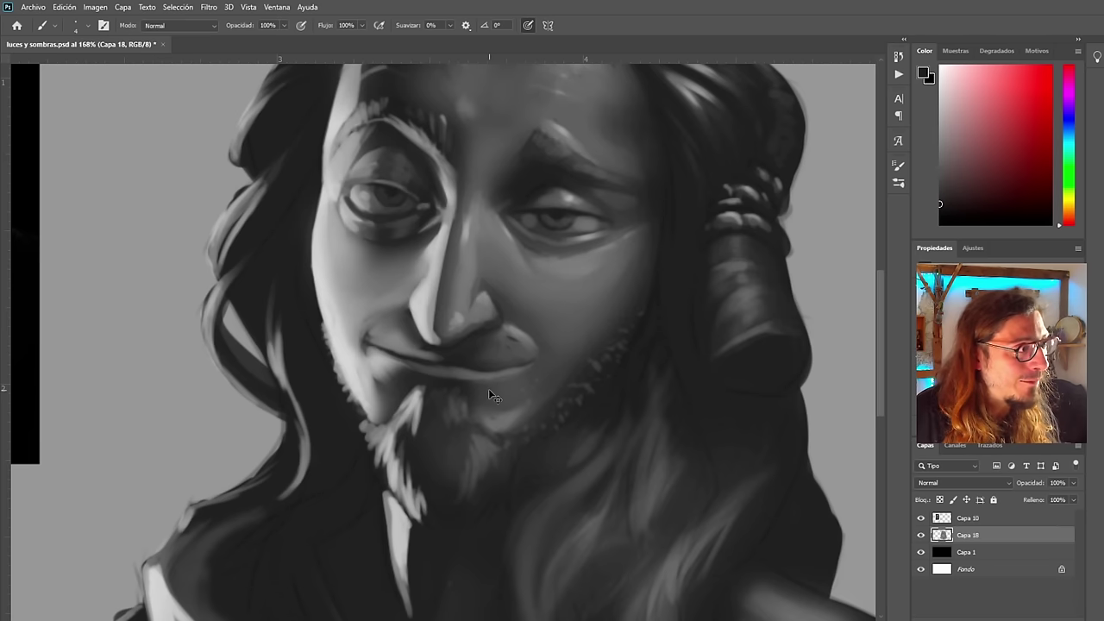
key("bracketright")
key("bracketright")
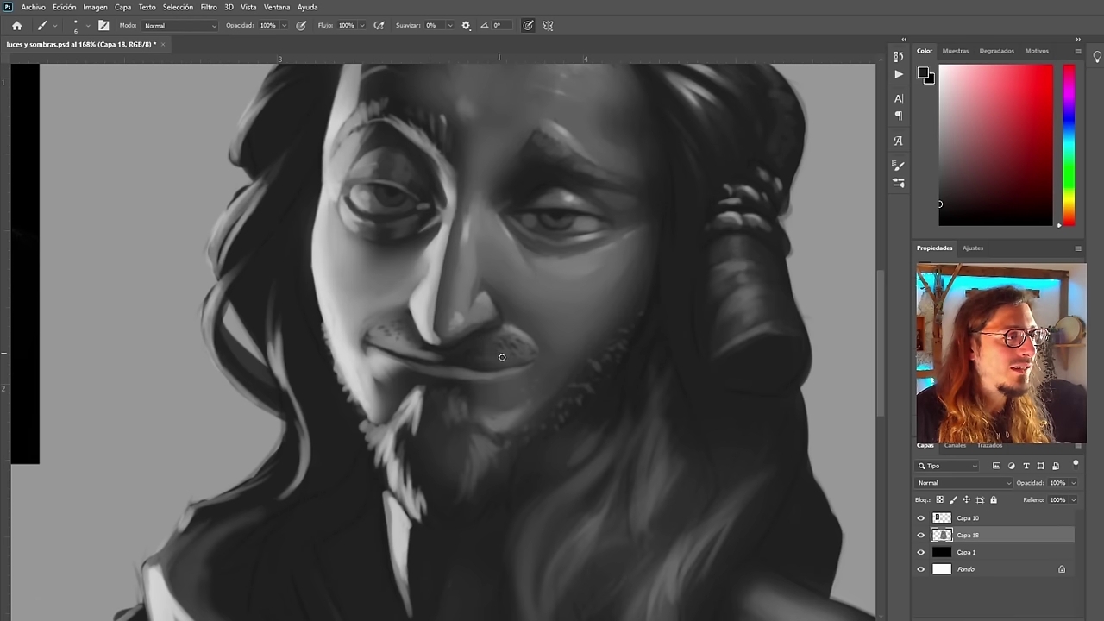
scroll(358, 413, "down", 15)
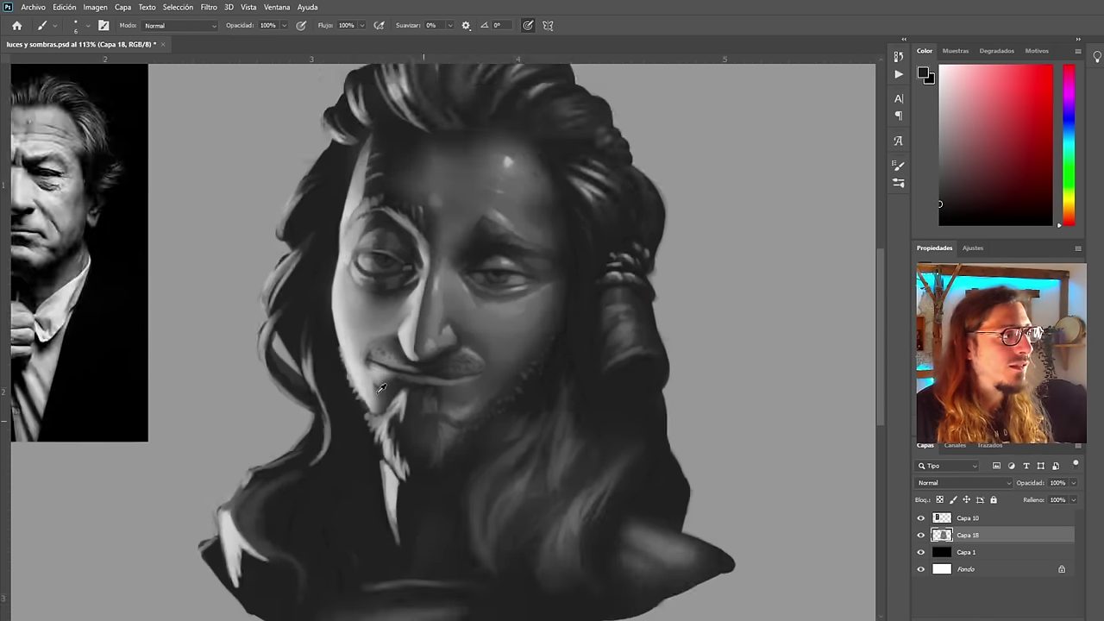
scroll(490, 315, "up", 5)
scroll(491, 315, "up", 4)
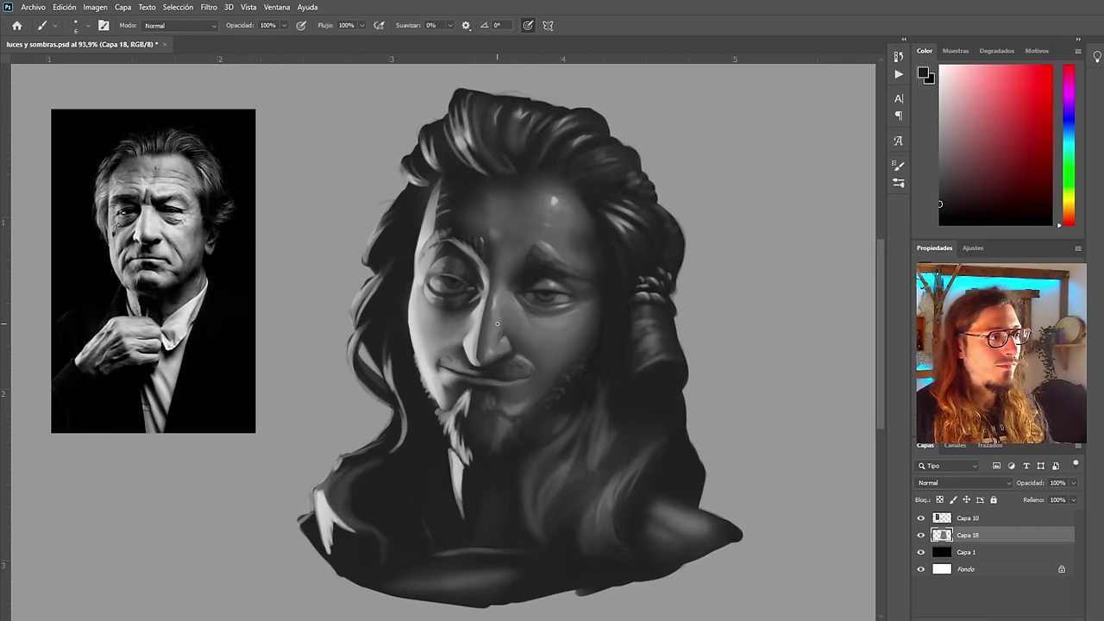
Mirror the canvas and paint thin stray hairs along the outer edge of the tied hair in a sampled dark tone
key("F2")
scroll(490, 345, "down", 9)
scroll(268, 363, "up", 6)
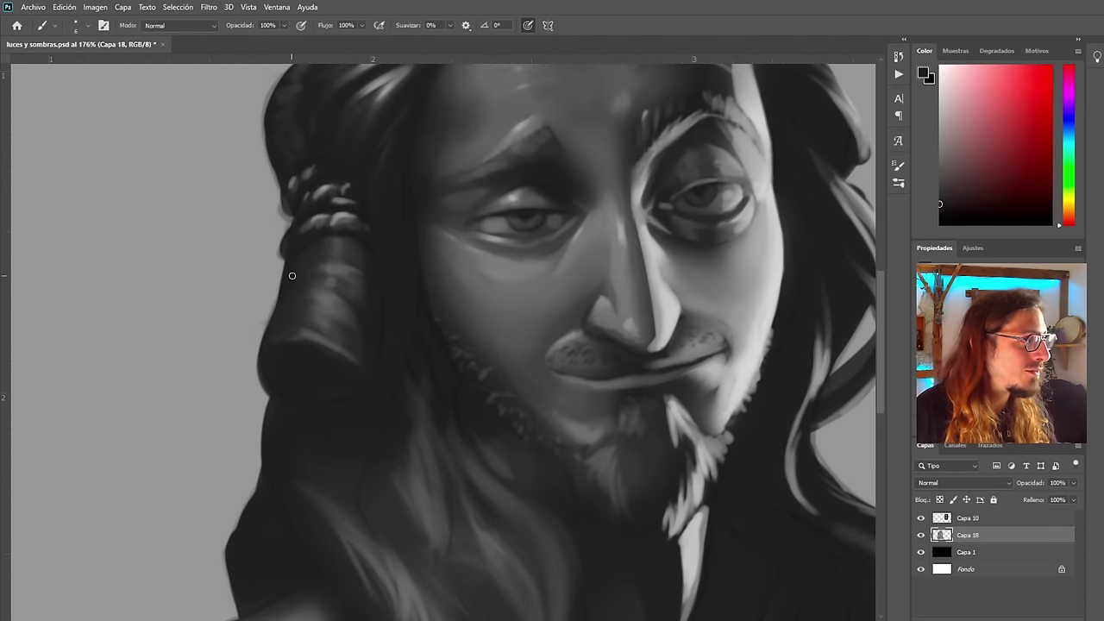
left_click(292, 276, "alt")
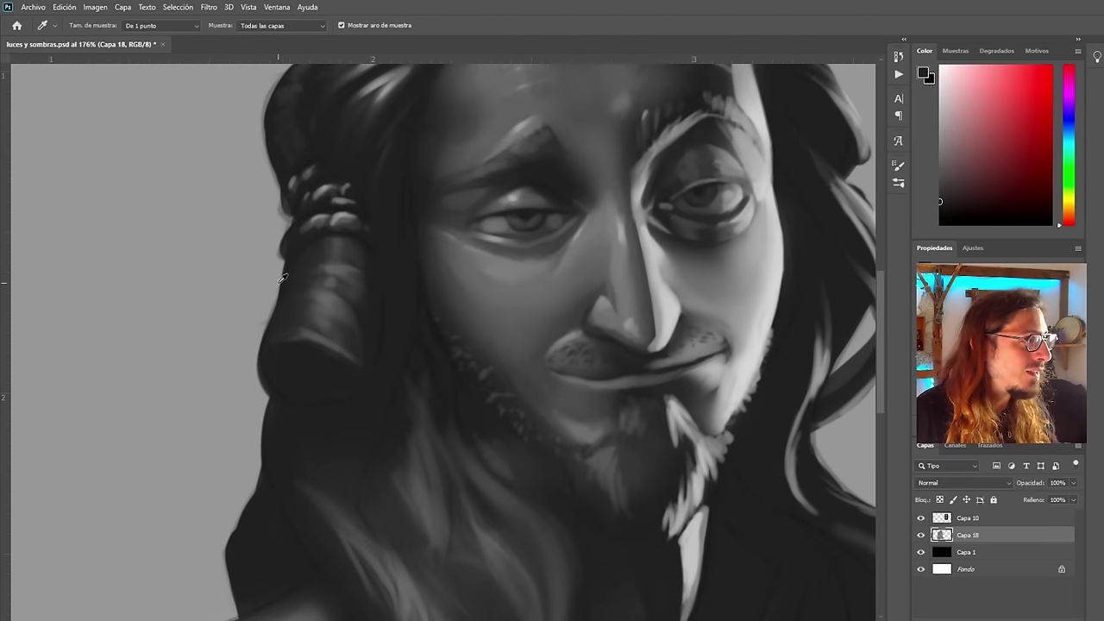
left_click_drag(261, 281, 281, 288)
key("ctrl+z")
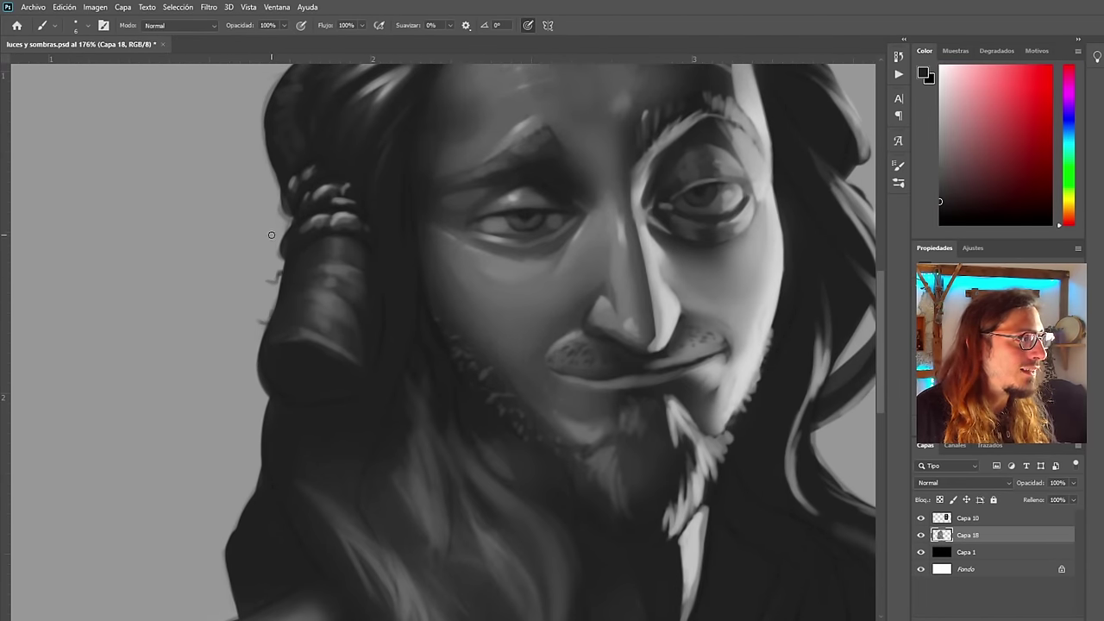
left_click_drag(248, 130, 260, 123)
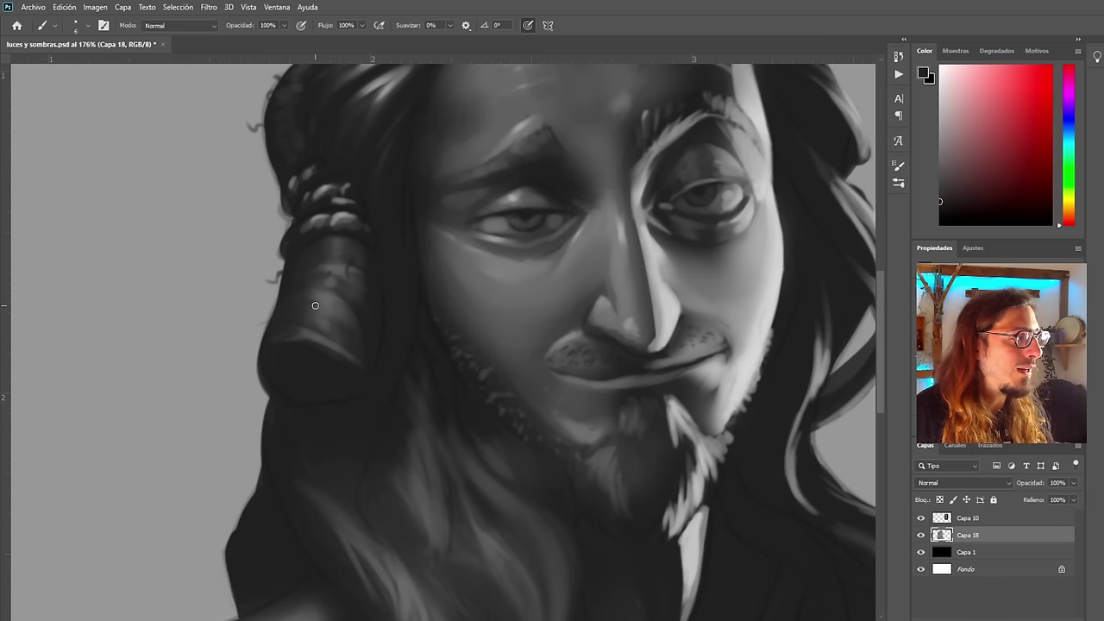
Paint short curled stray hairs beside the tied lock and along the upper outer edge of the hair
left_click_drag(274, 322, 260, 306)
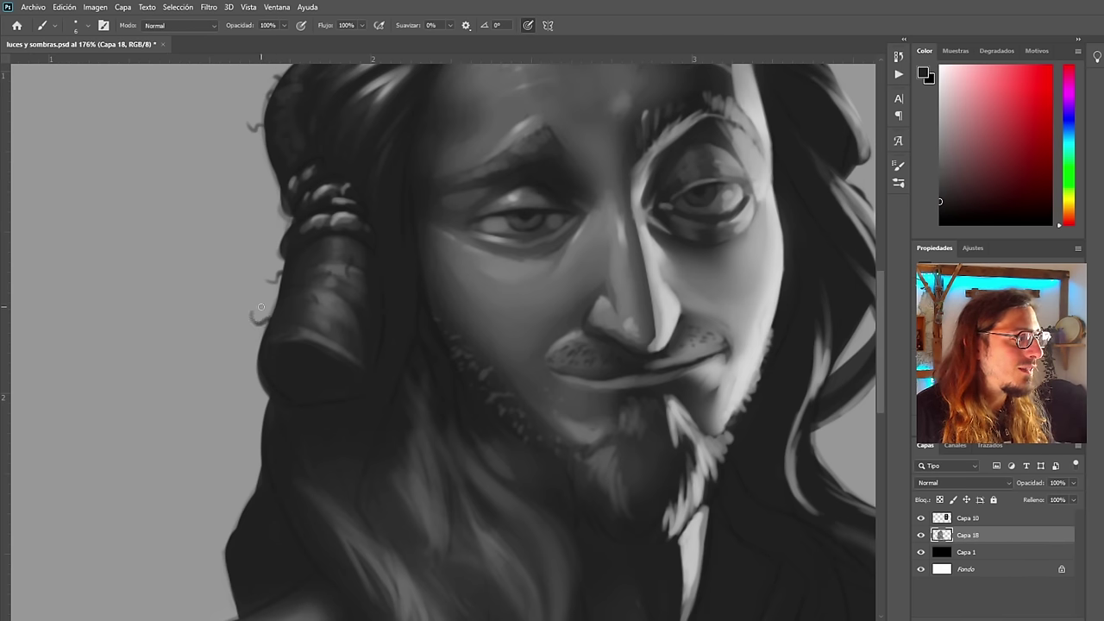
scroll(320, 367, "down", 8)
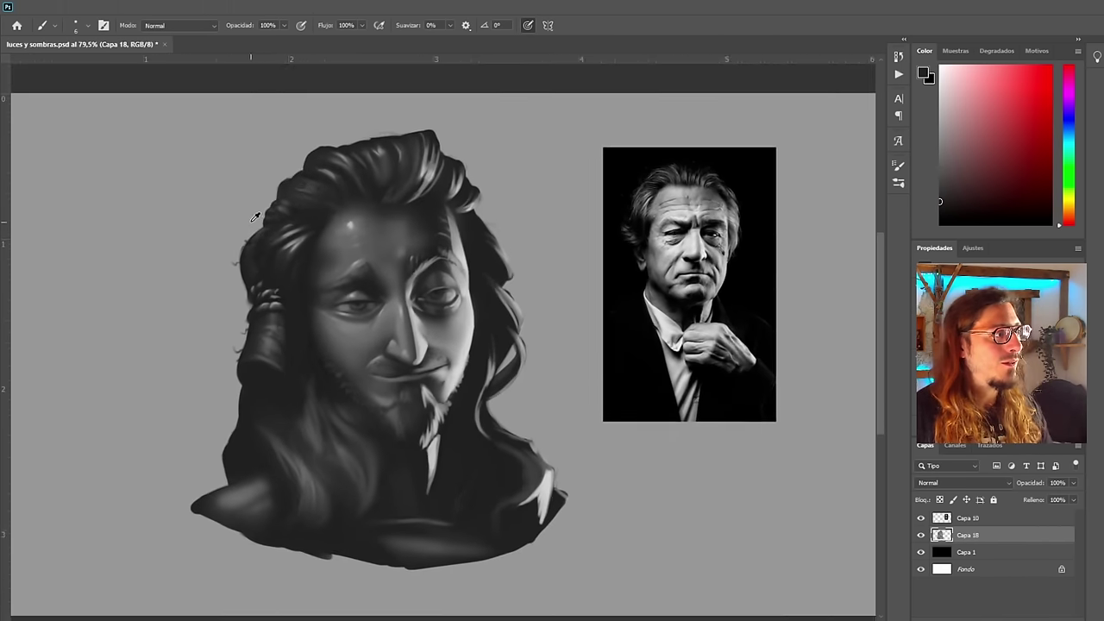
scroll(238, 230, "up", 10)
left_click_drag(289, 232, 280, 192)
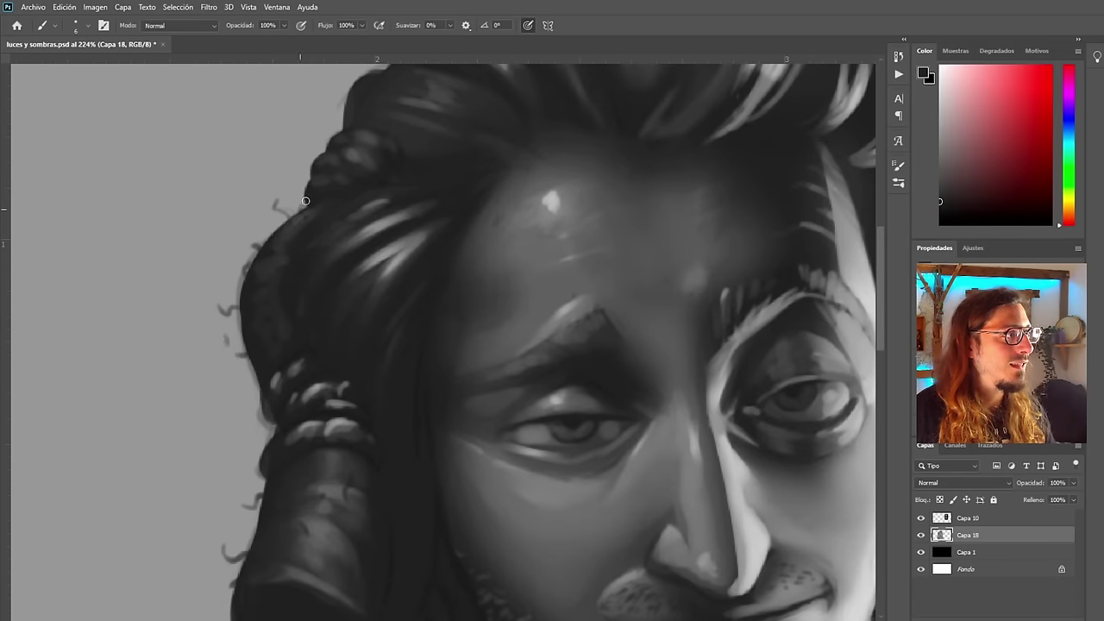
scroll(353, 349, "down", 6)
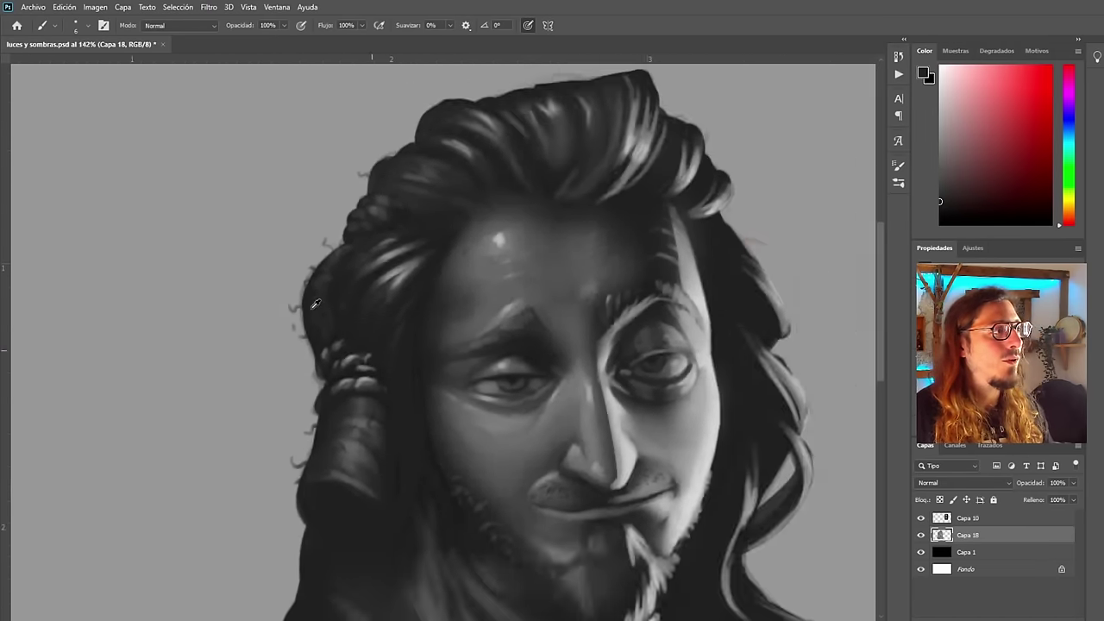
Mirror the canvas again and sample a mid grey from the hair above the forehead for the brush
key("ctrl+shift+h")
scroll(484, 333, "down", 1)
scroll(509, 259, "up", 6)
key("i")
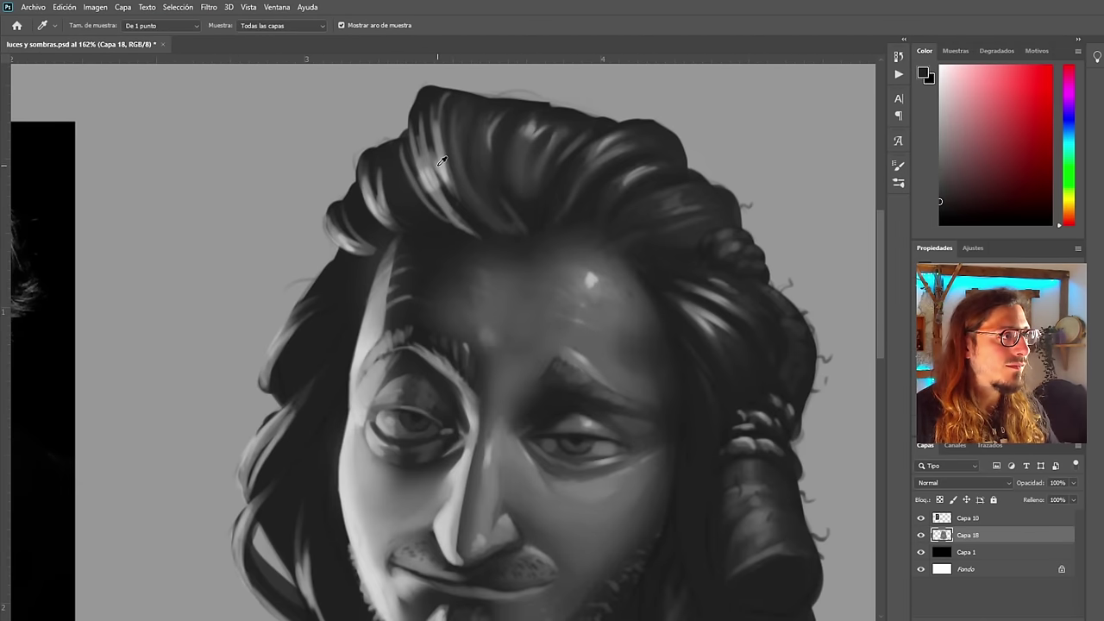
left_click(466, 270)
key("b")
scroll(442, 334, "down", 2)
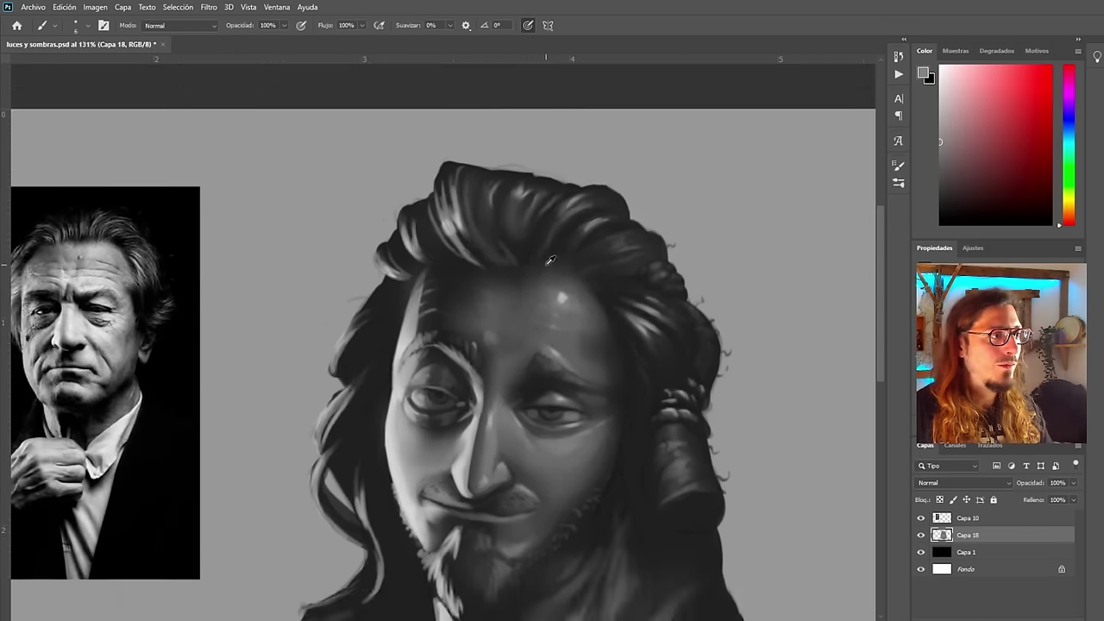
Sample dark tones around the hairline and paint fine strands where the swept-back hair meets the forehead and temple
scroll(568, 286, "up", 4)
scroll(567, 286, "up", 1)
left_click(552, 278, "alt")
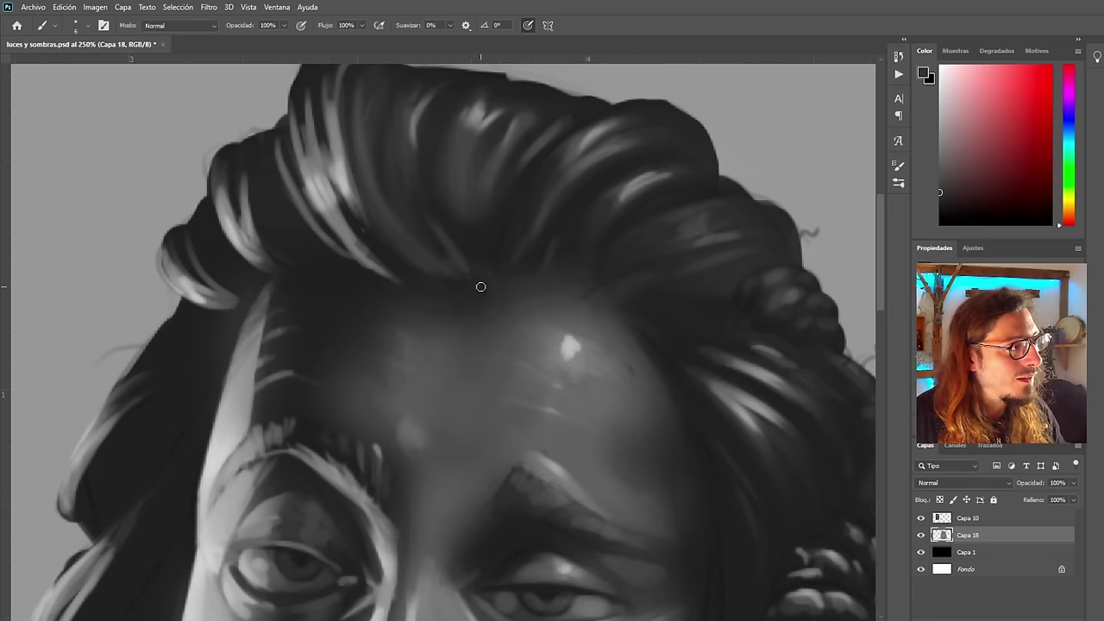
scroll(522, 269, "up", 1)
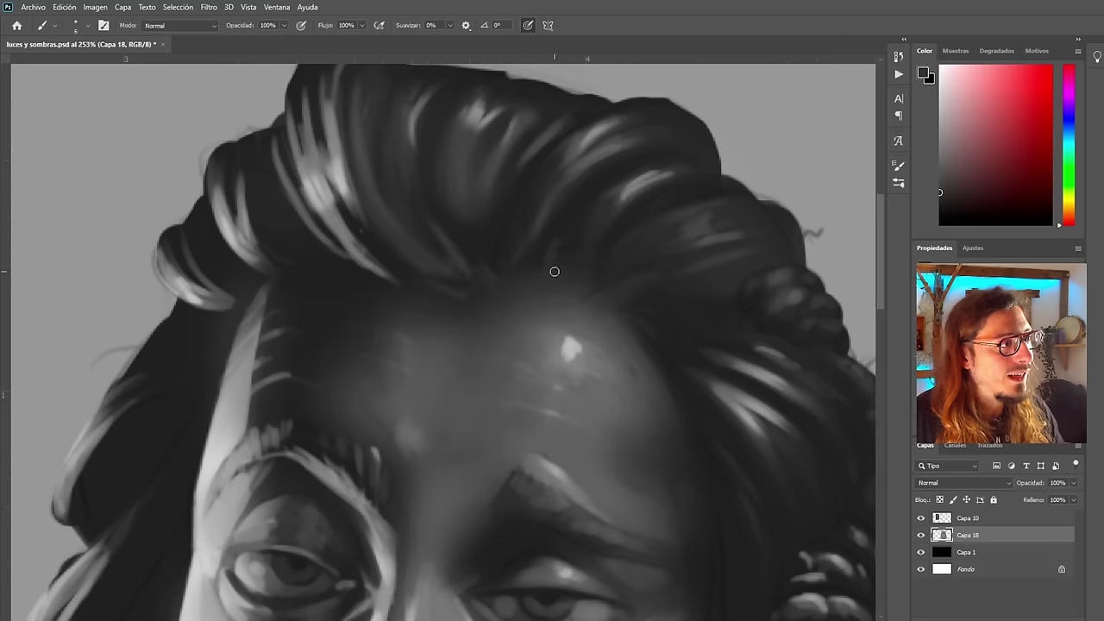
left_click(554, 258, "alt")
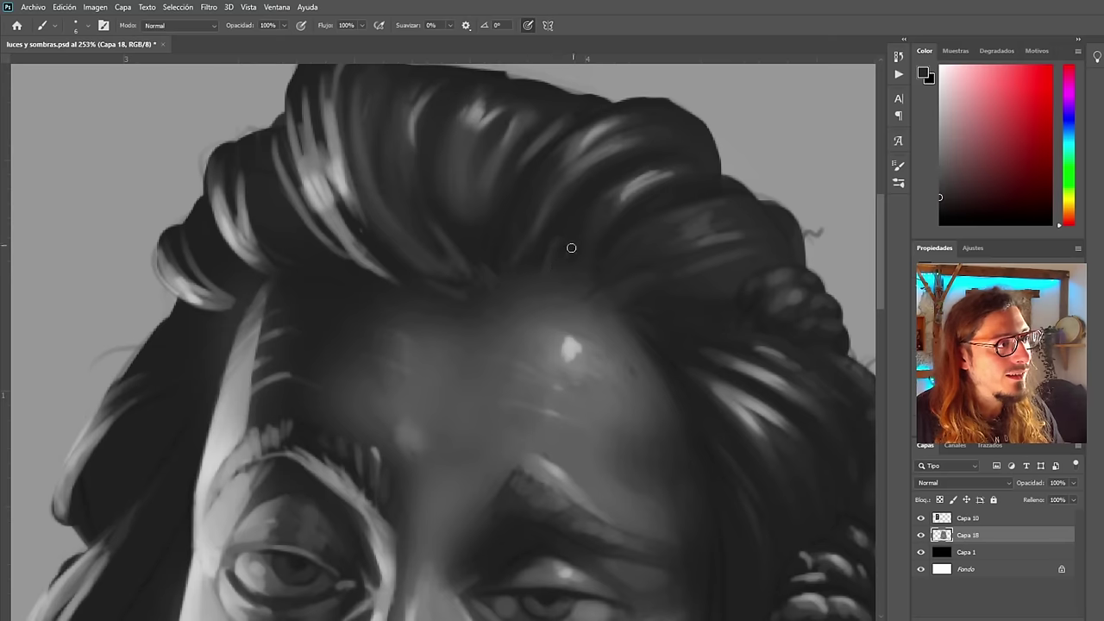
left_click(610, 306, "alt")
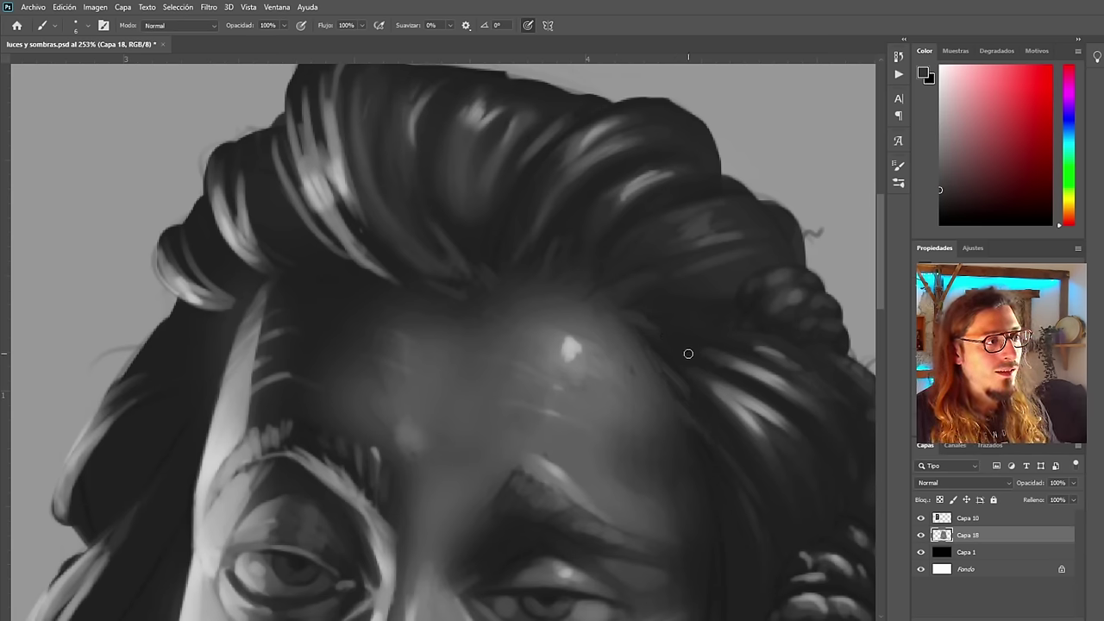
key("ctrl+0")
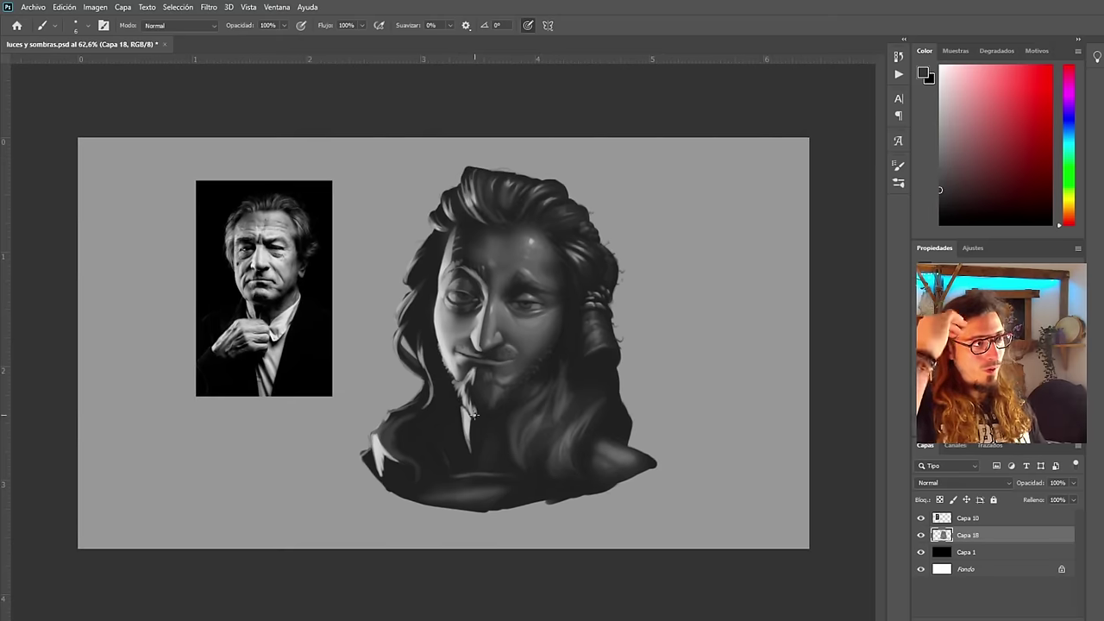
Sample neighbouring dark hair tones and soften the centre of the forehead hairline with short thin strands
scroll(549, 399, "down", 1)
scroll(556, 207, "up", 10)
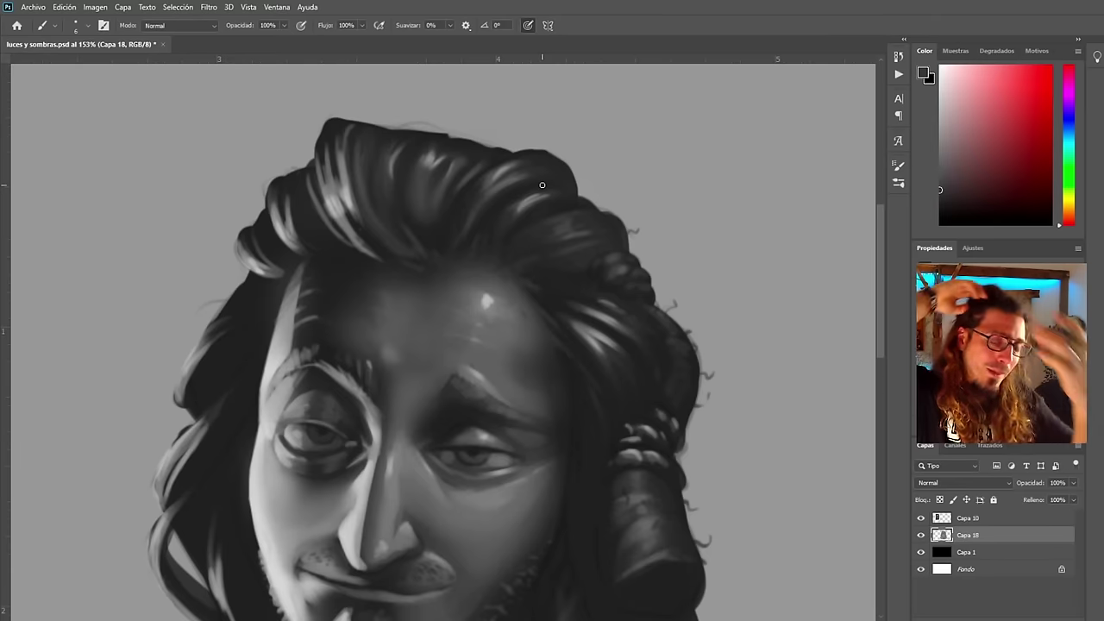
scroll(463, 222, "up", 7)
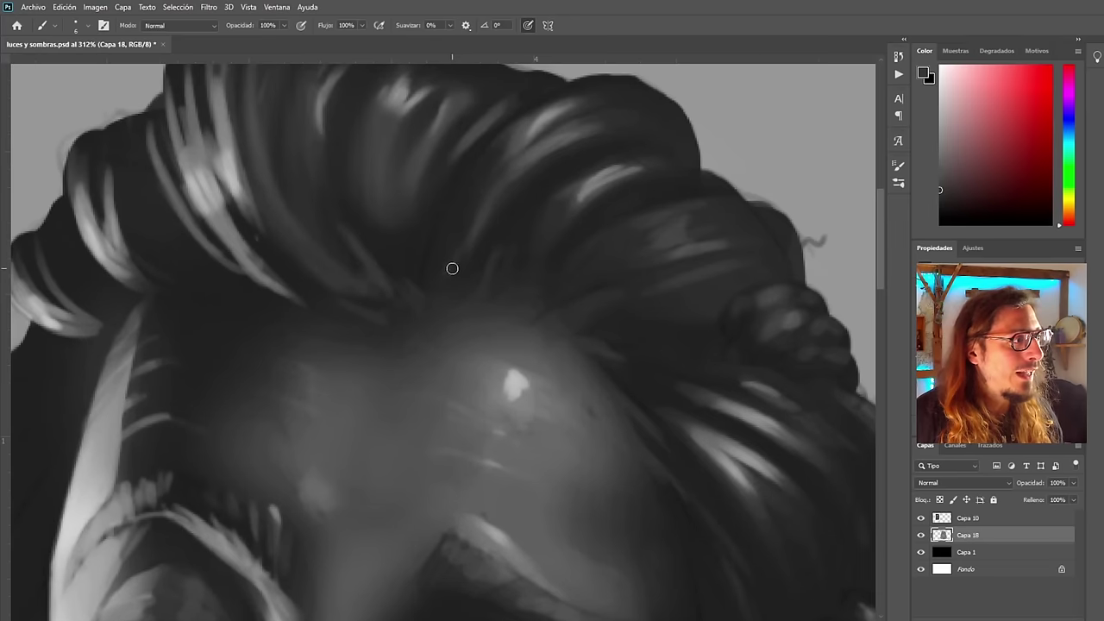
scroll(451, 267, "down", 1)
left_click(458, 292, "alt")
left_click(427, 300, "alt")
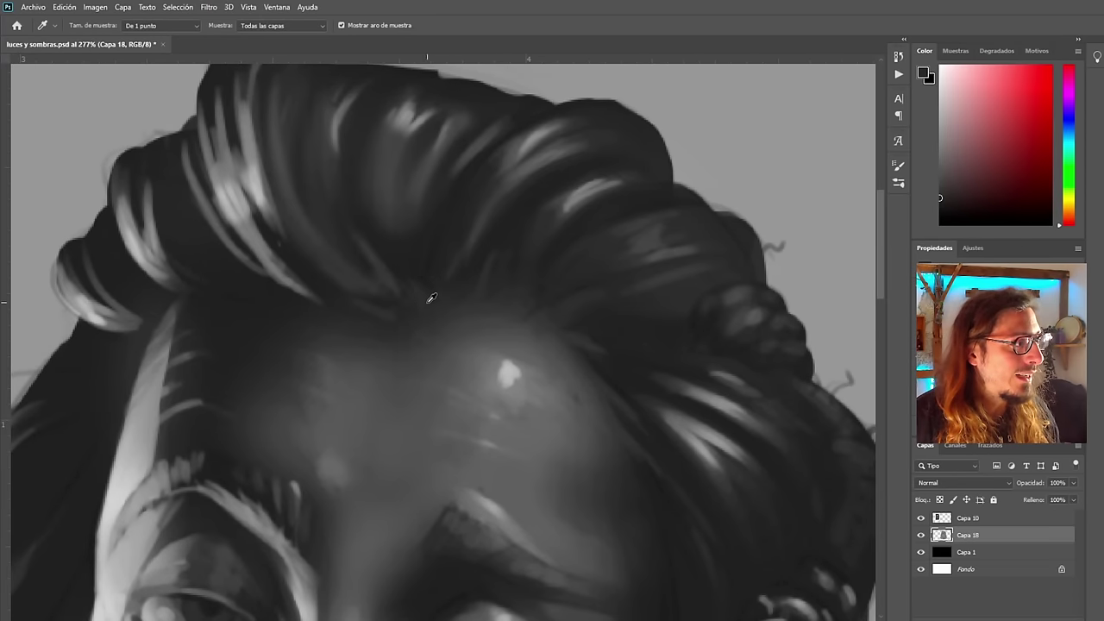
left_click(483, 302, "alt")
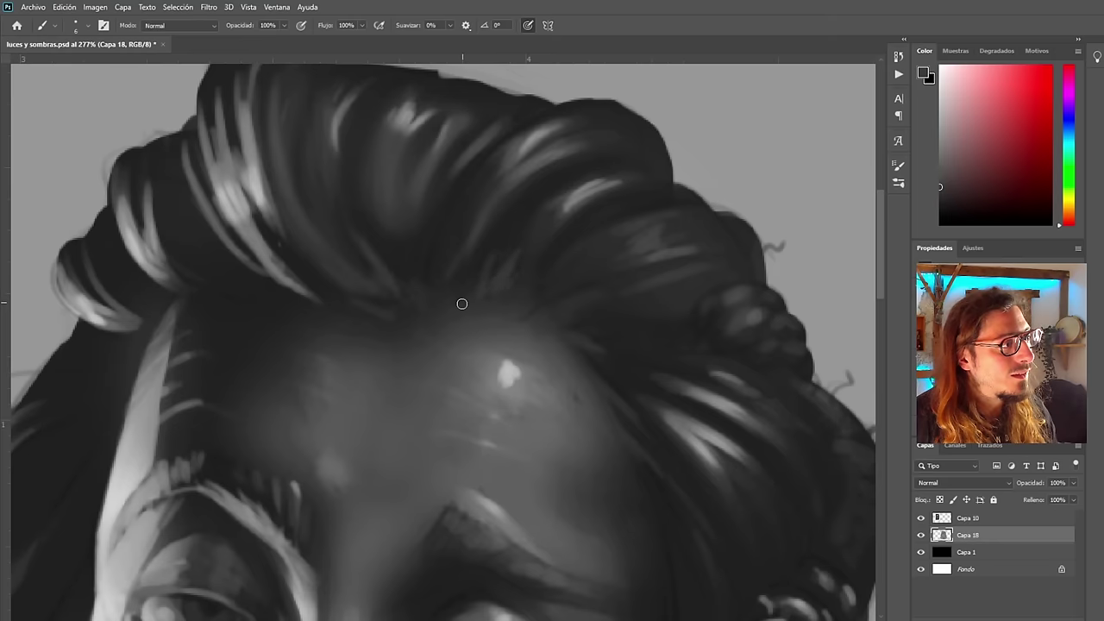
left_click(556, 326, "alt")
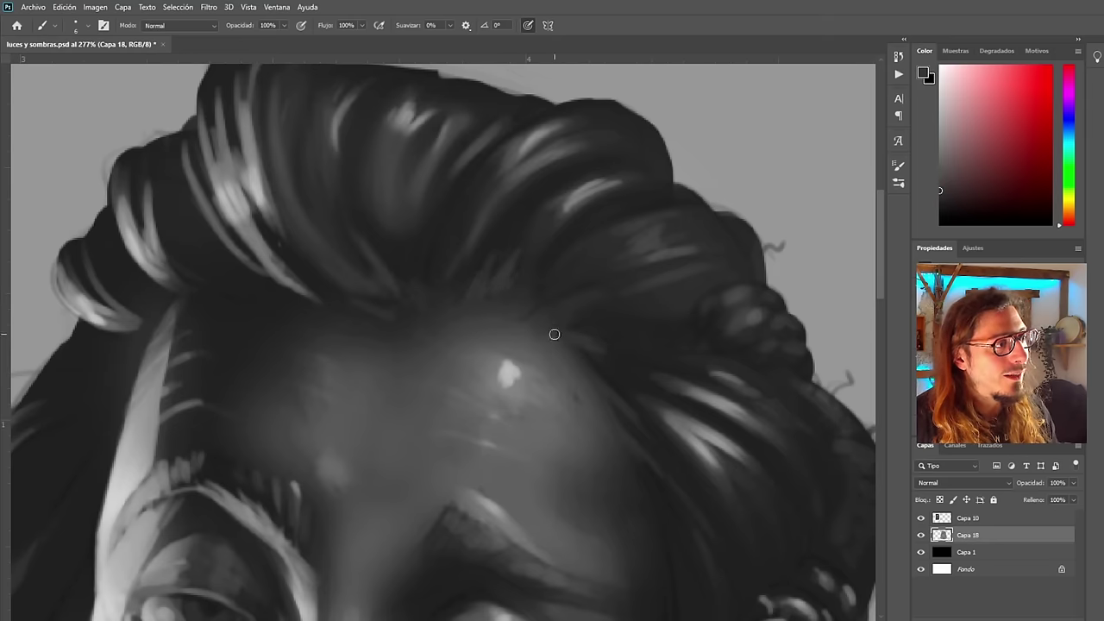
left_click(535, 309, "alt")
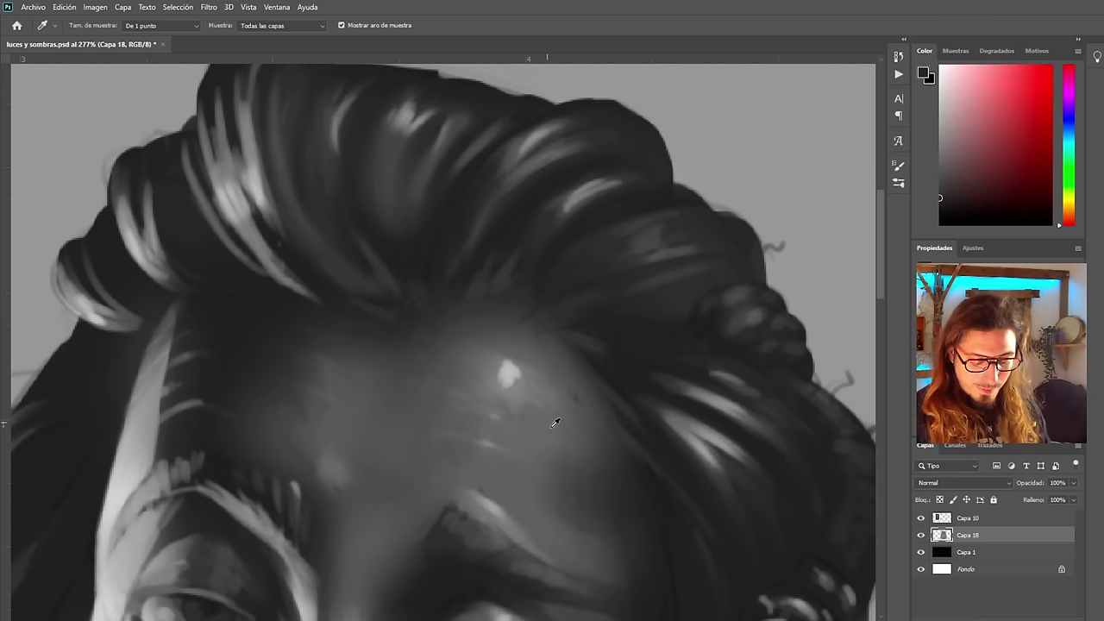
left_click(377, 295, "alt")
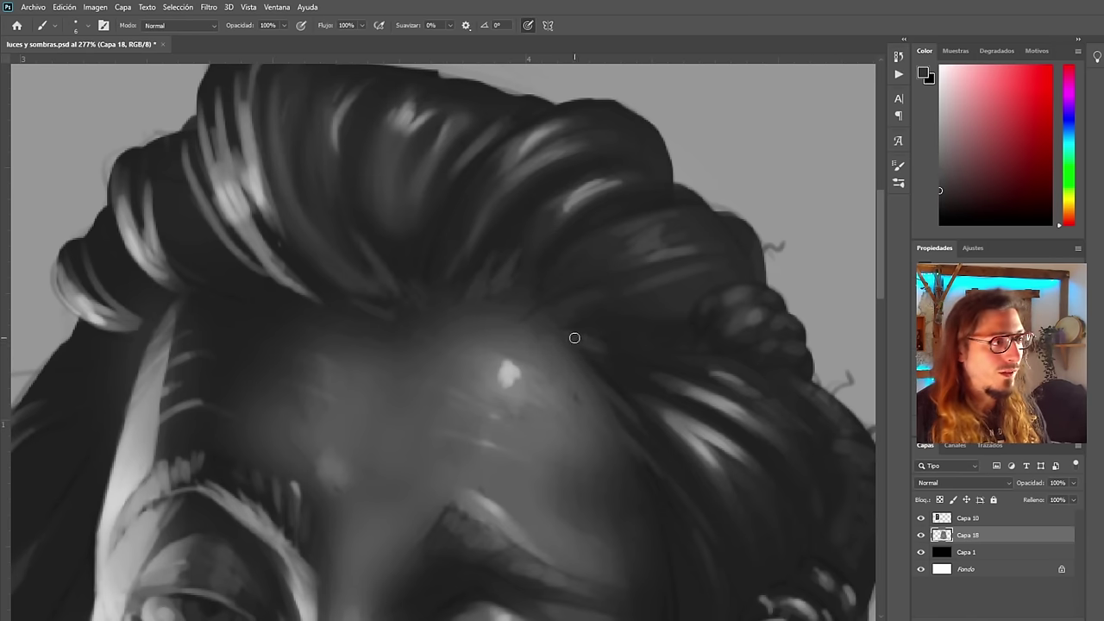
scroll(513, 327, "down", 6)
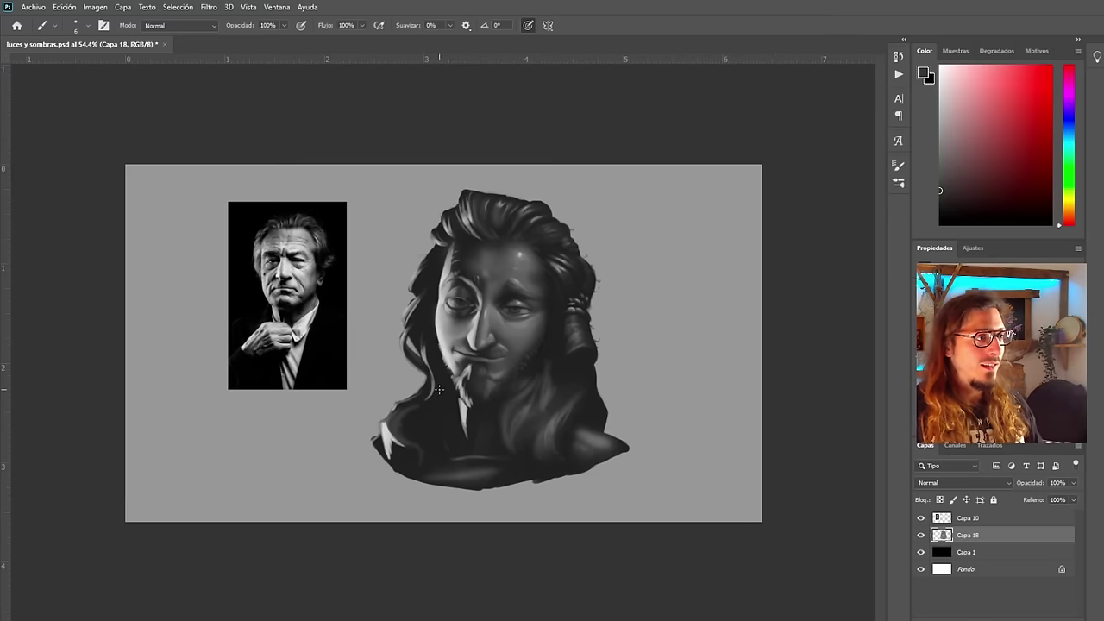
scroll(439, 390, "down", 2)
scroll(505, 302, "up", 8)
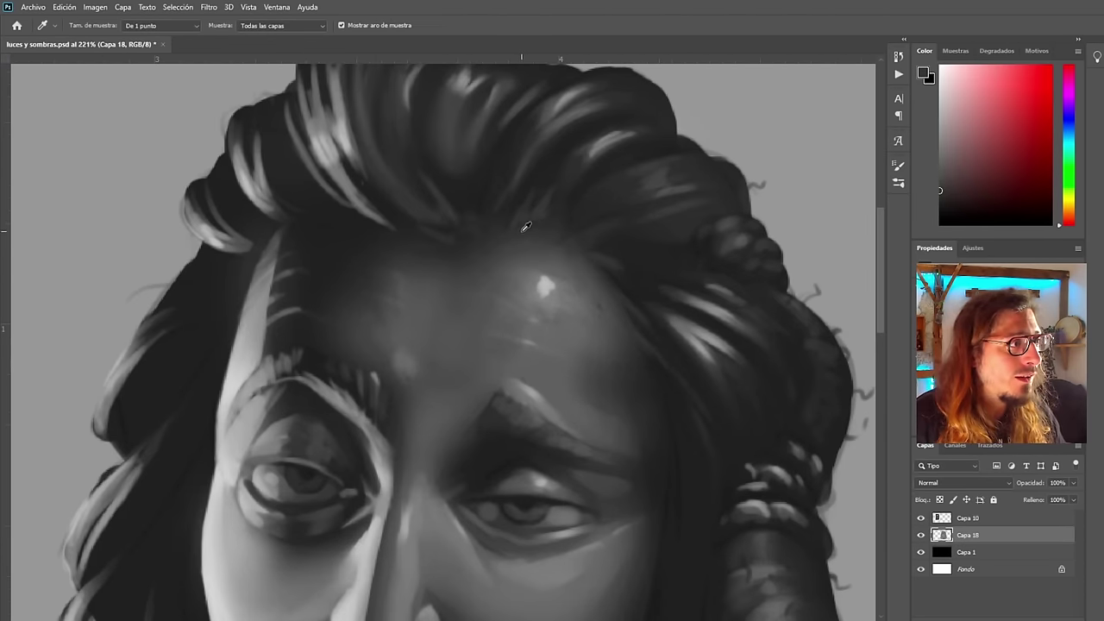
key("alt")
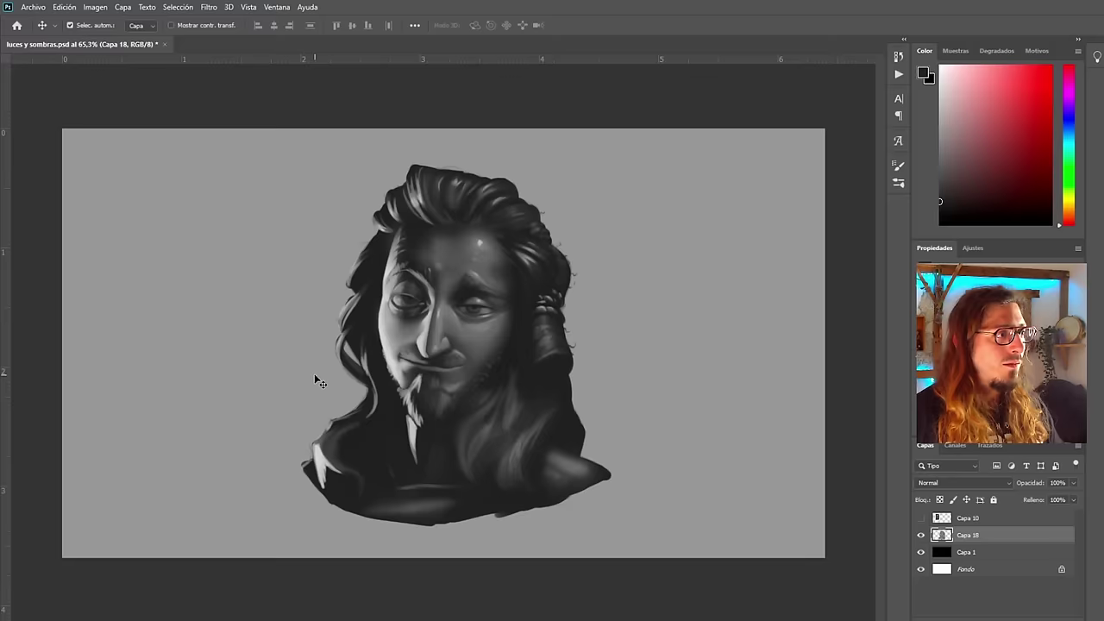
Examine the portrait's overall light and shadow at small and large sizes with the reference photo hidden
scroll(320, 382, "down", 3)
scroll(328, 390, "up", 3)
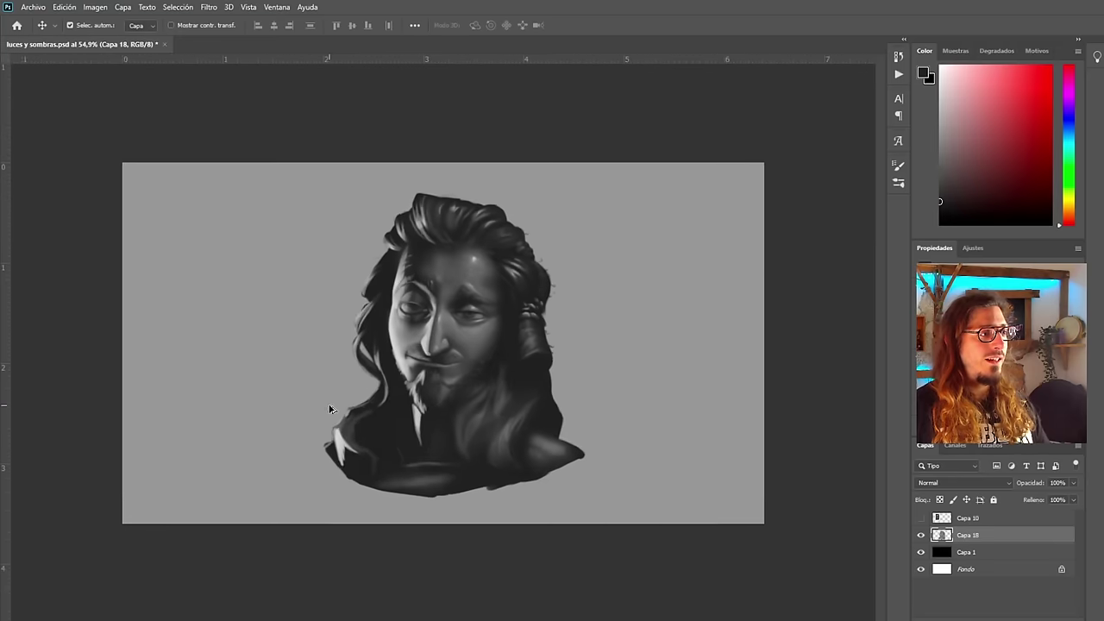
scroll(335, 381, "up", 1)
scroll(320, 356, "down", 3)
scroll(321, 355, "up", 2)
scroll(430, 427, "up", 2)
scroll(435, 361, "down", 3)
scroll(413, 357, "up", 2)
scroll(415, 358, "up", 1)
scroll(431, 380, "down", 2)
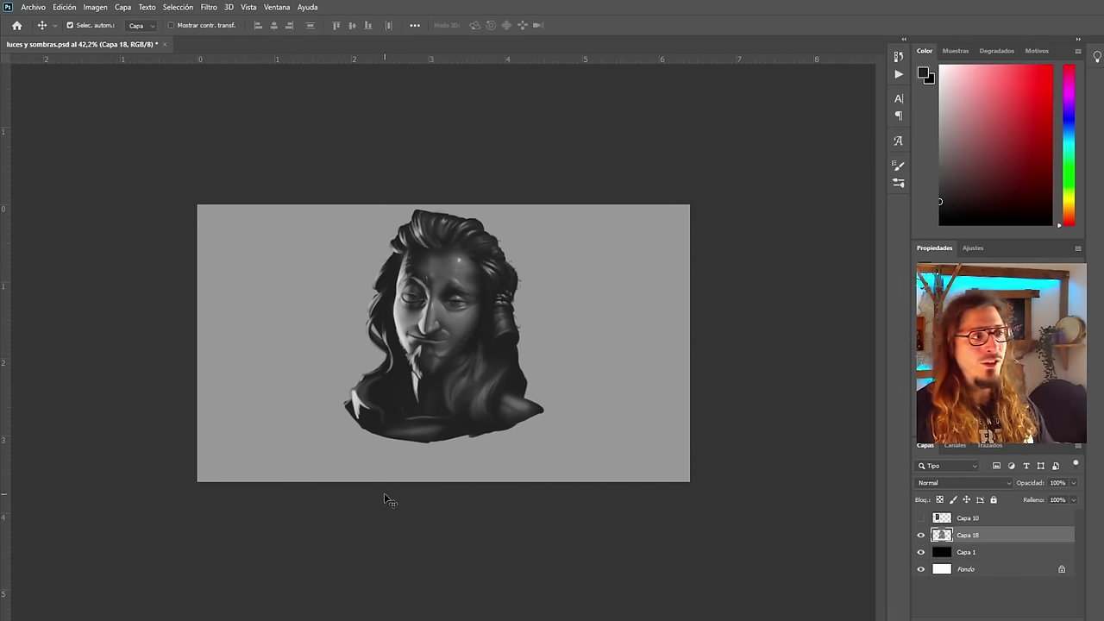
scroll(384, 495, "up", 3)
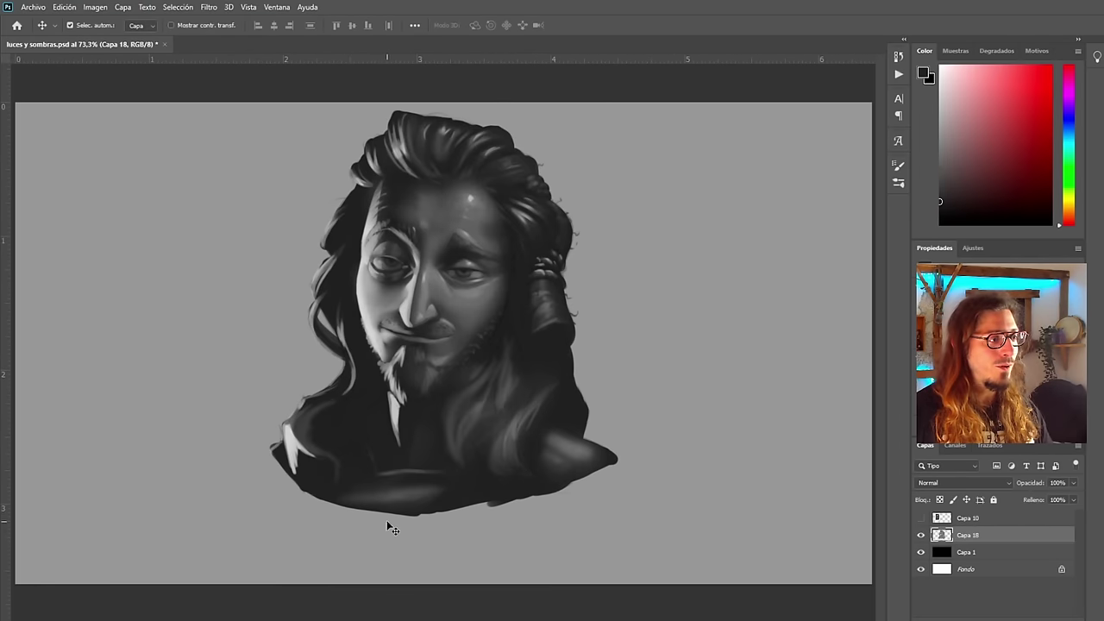
Move the portrait slightly lower on the canvas and check its placement
left_click_drag(421, 322, 423, 345)
scroll(431, 345, "down", 3)
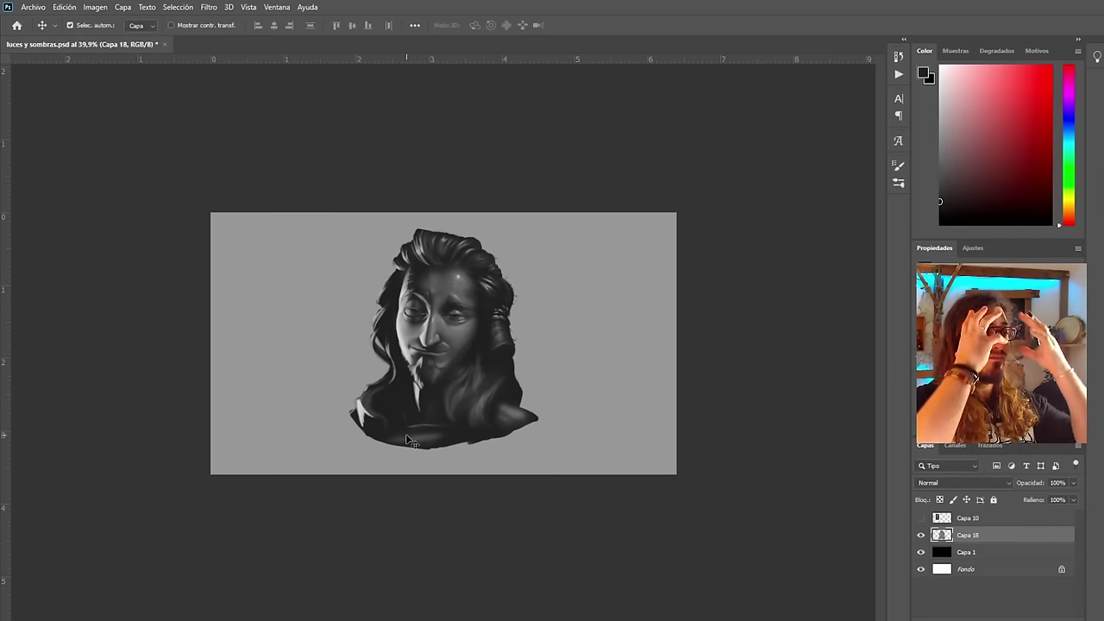
scroll(414, 423, "up", 4)
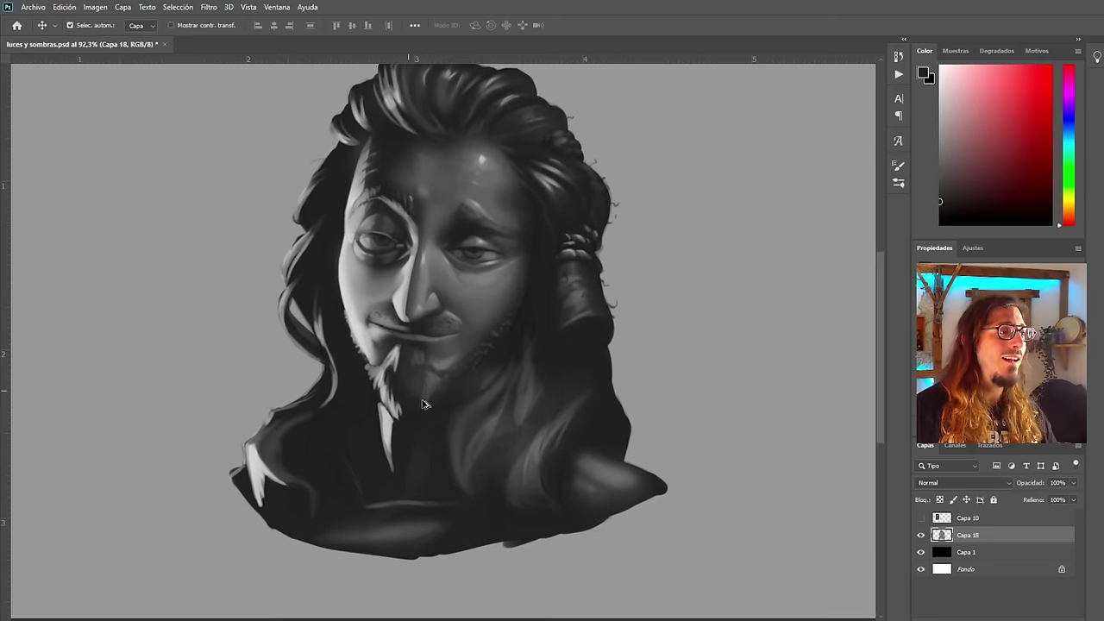
scroll(423, 403, "down", 1)
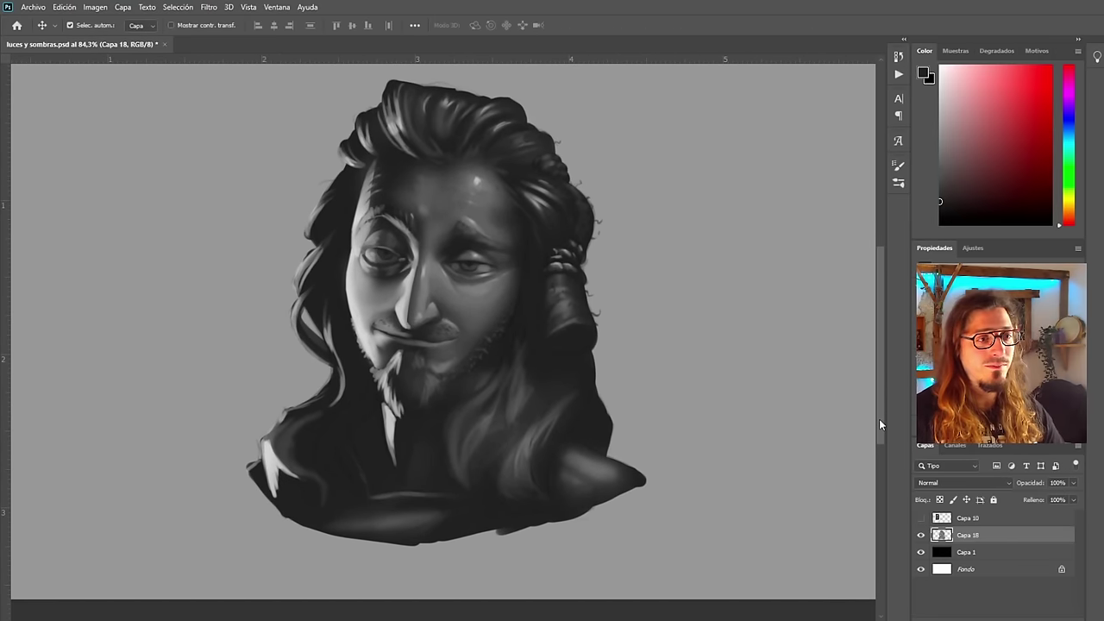
left_click_drag(880, 420, 879, 412)
scroll(443, 345, "left", 2)
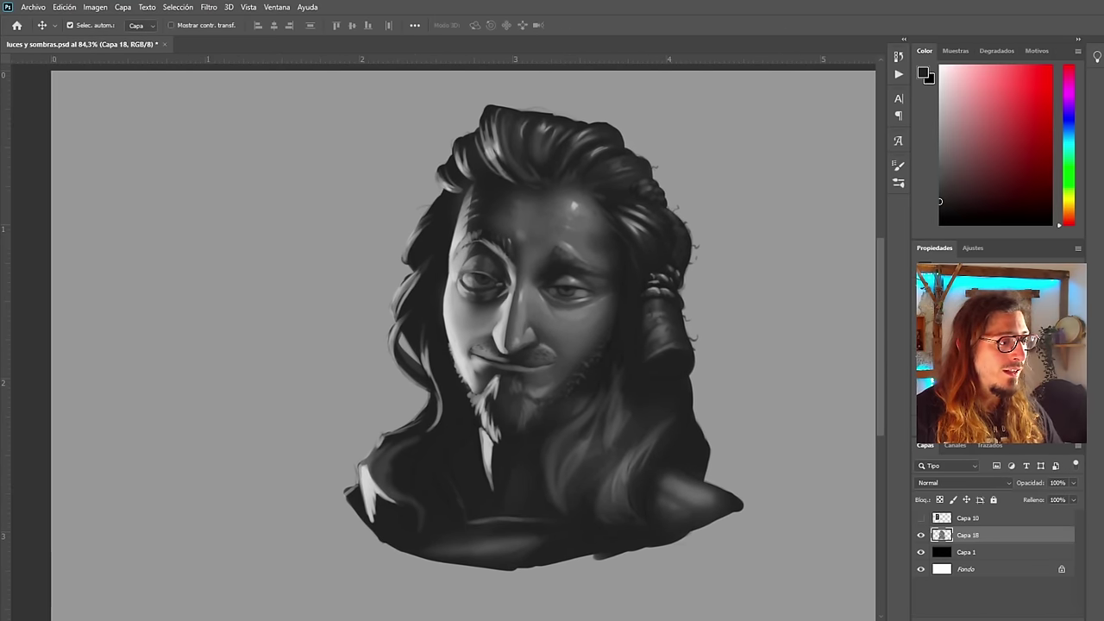
scroll(444, 345, "right", 2)
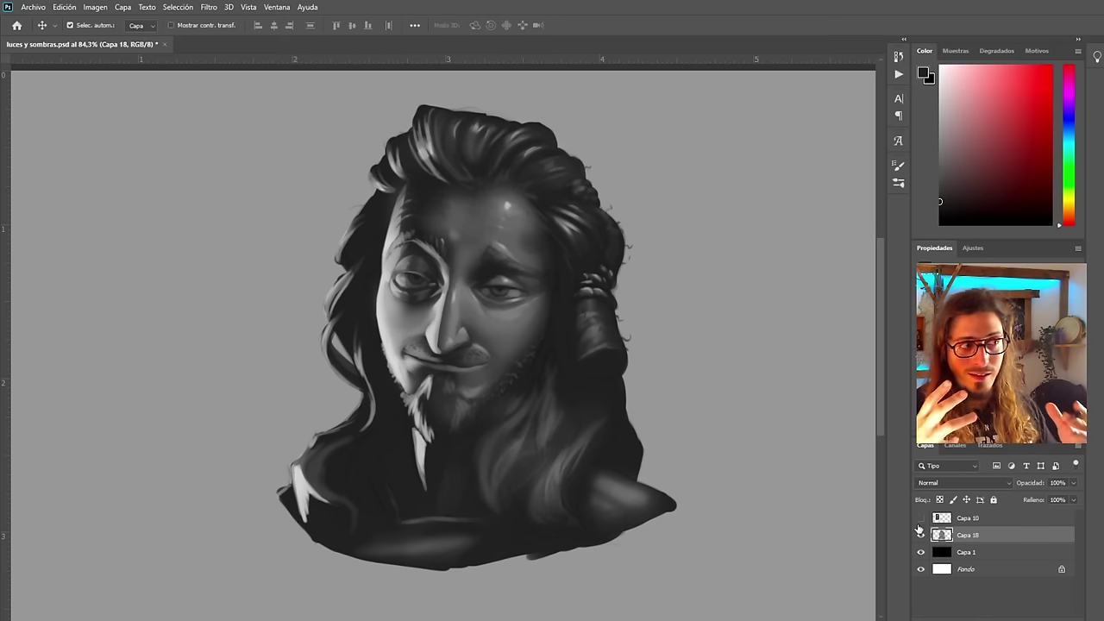
Move the portrait onto the right half of the canvas
scroll(392, 337, "down", 6)
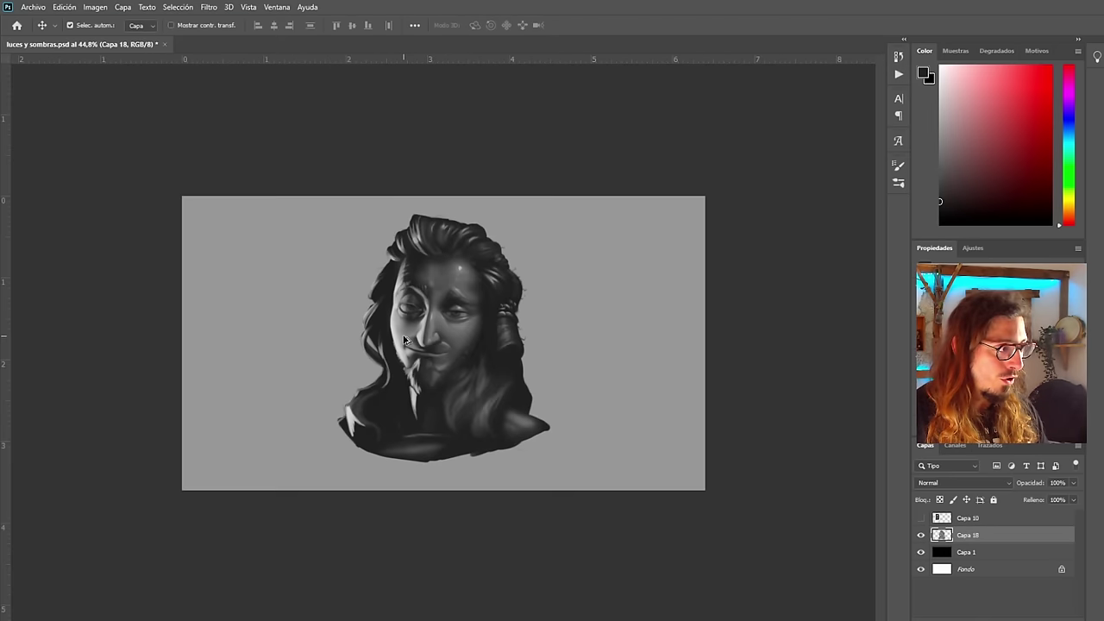
scroll(393, 337, "up", 1)
left_click_drag(418, 321, 544, 375)
scroll(403, 440, "down", 2)
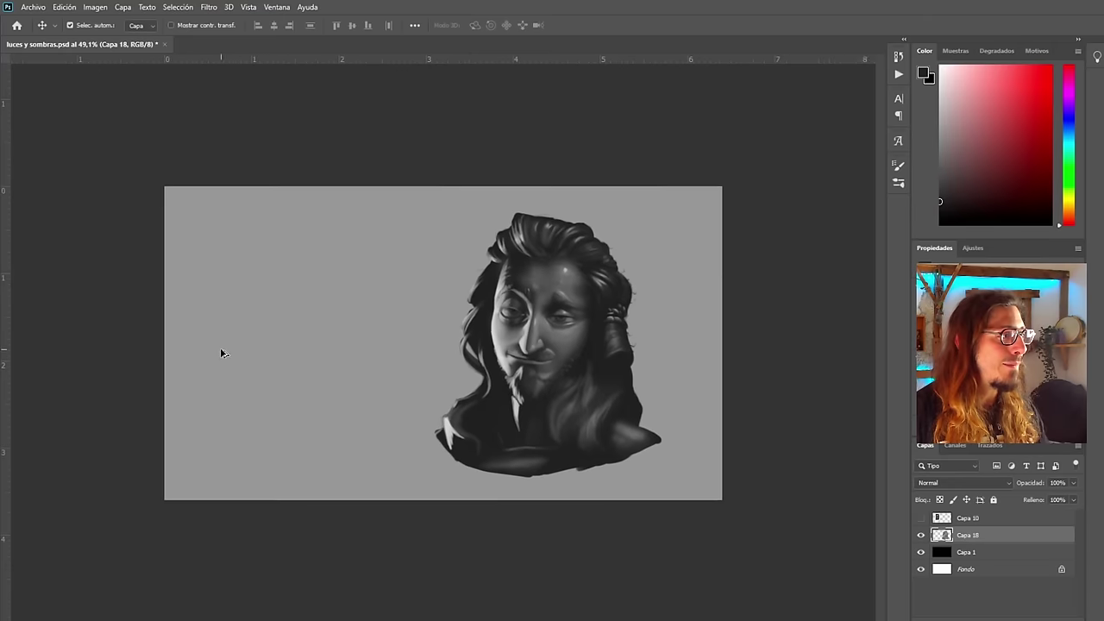
Show the reference photo layer Capa 10 again and move the photo closer to the canvas's left edge
key("ctrl+plus")
left_click(921, 518)
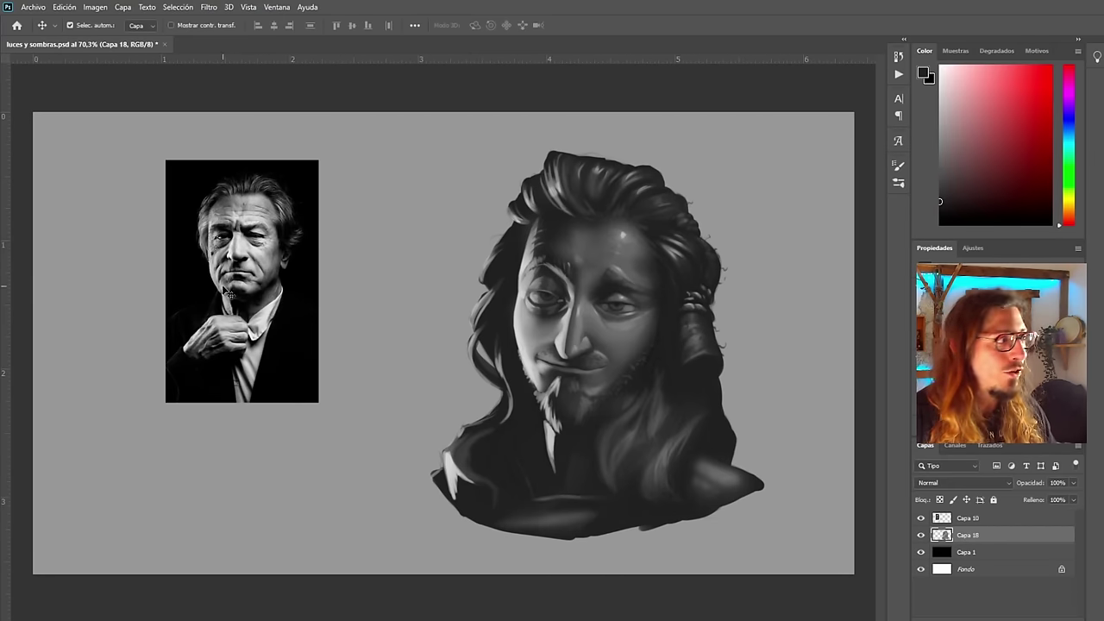
left_click_drag(264, 271, 206, 270)
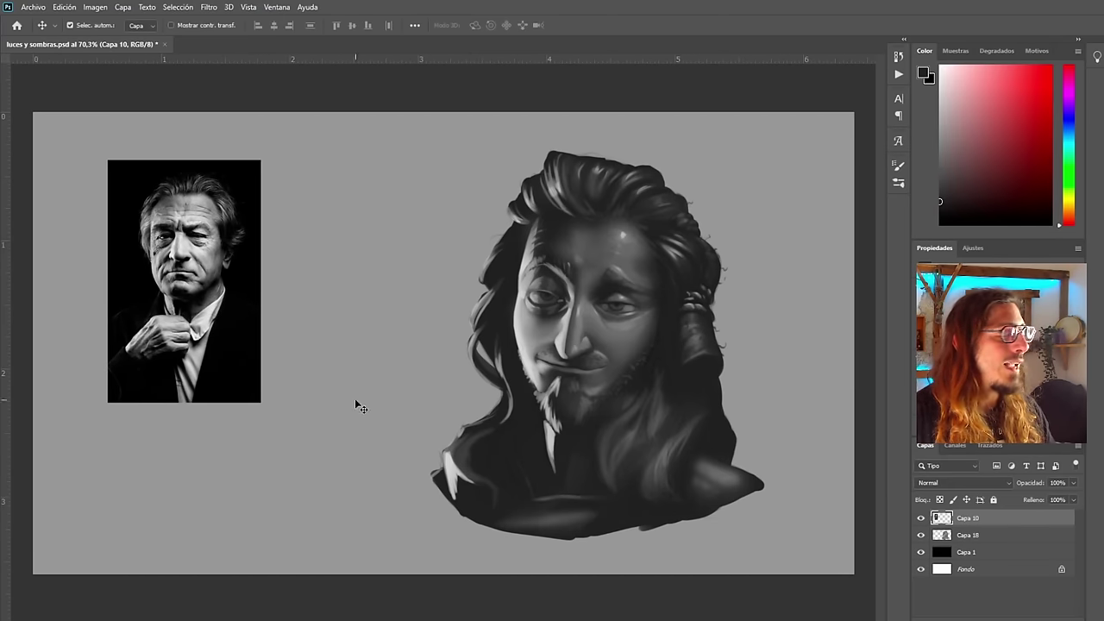
Examine the lighting of the reference photo up close for comparison with the portrait
key("ctrl+minus")
scroll(324, 335, "up", 5)
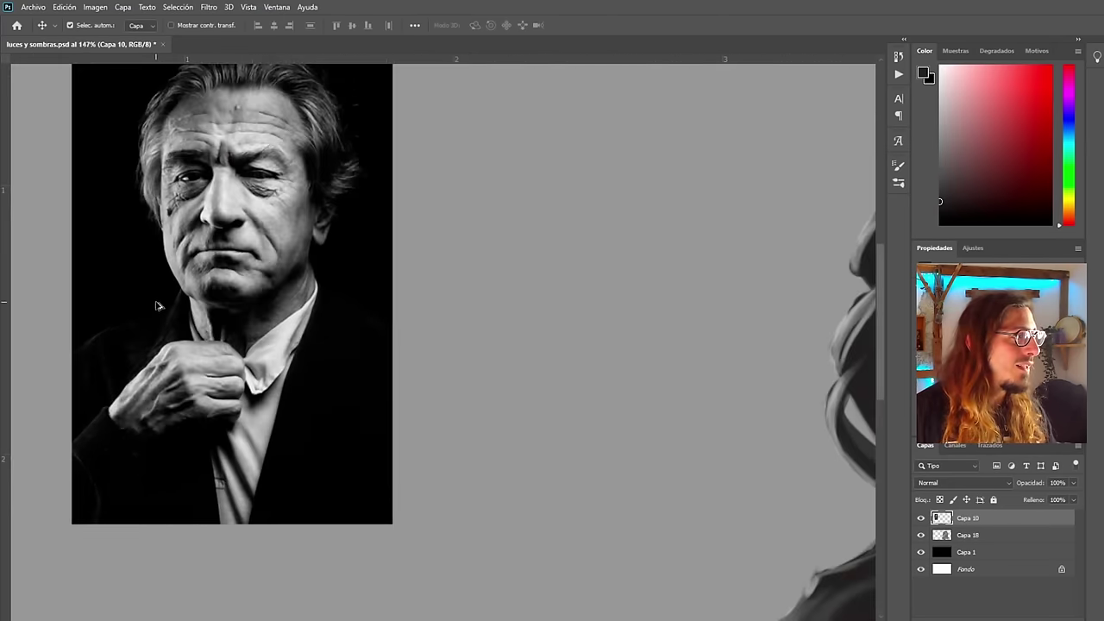
scroll(158, 307, "down", 3)
scroll(77, 258, "up", 1)
scroll(78, 258, "up", 1)
scroll(166, 359, "down", 1)
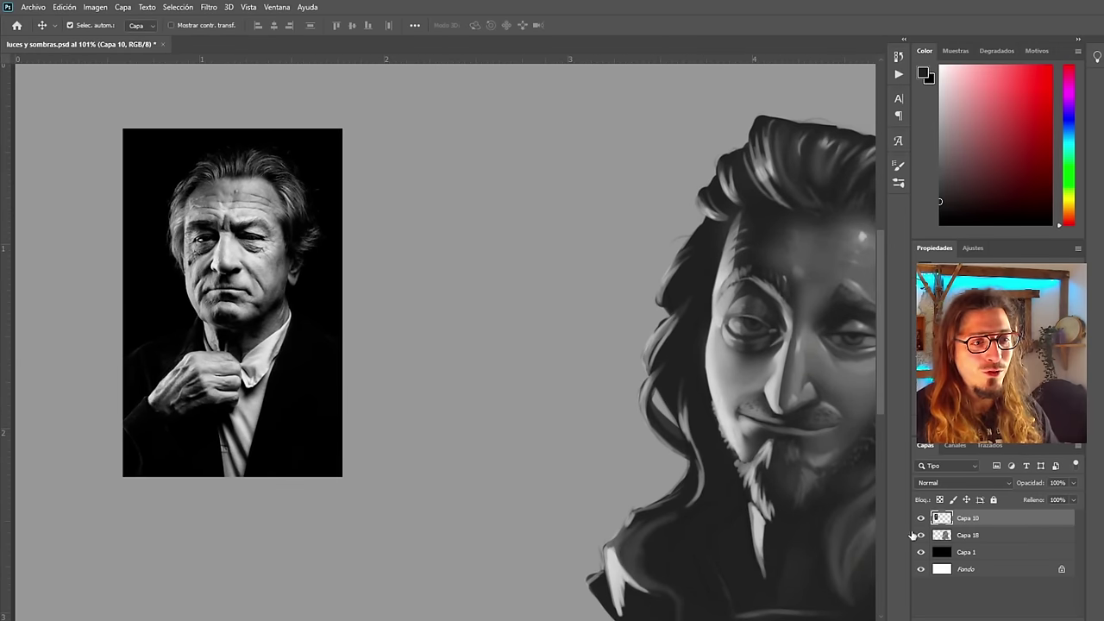
Move the reference photo slightly closer to the canvas's left edge
left_click_drag(241, 325, 207, 325)
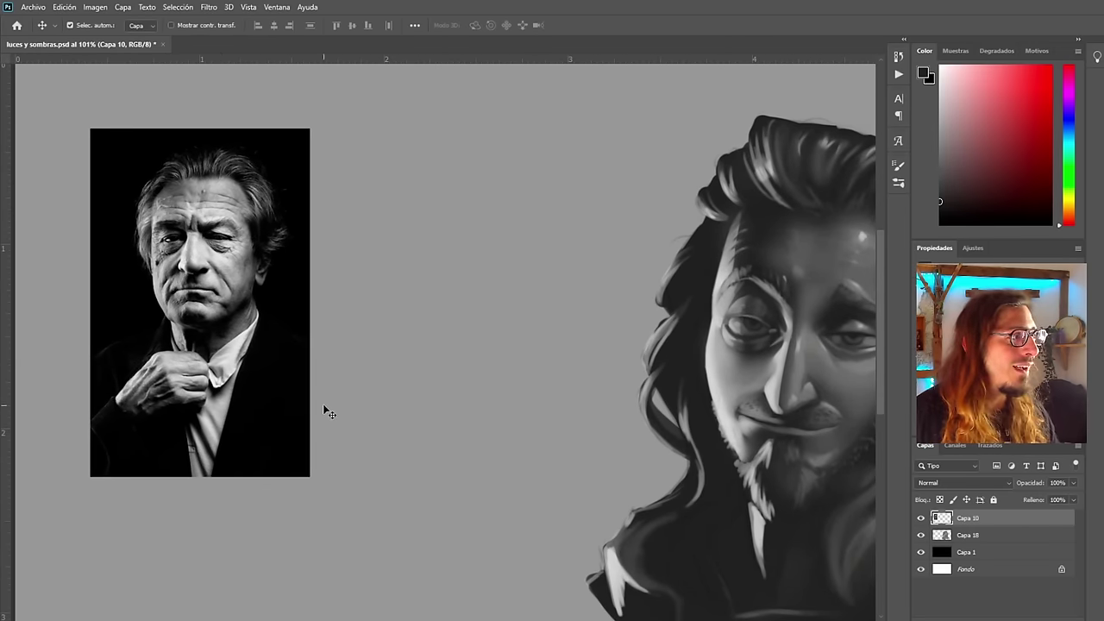
scroll(263, 242, "down", 1)
scroll(46, 238, "up", 1)
Add a new empty layer above the reference photo and reduce the brush to a thin sketching size
key("b")
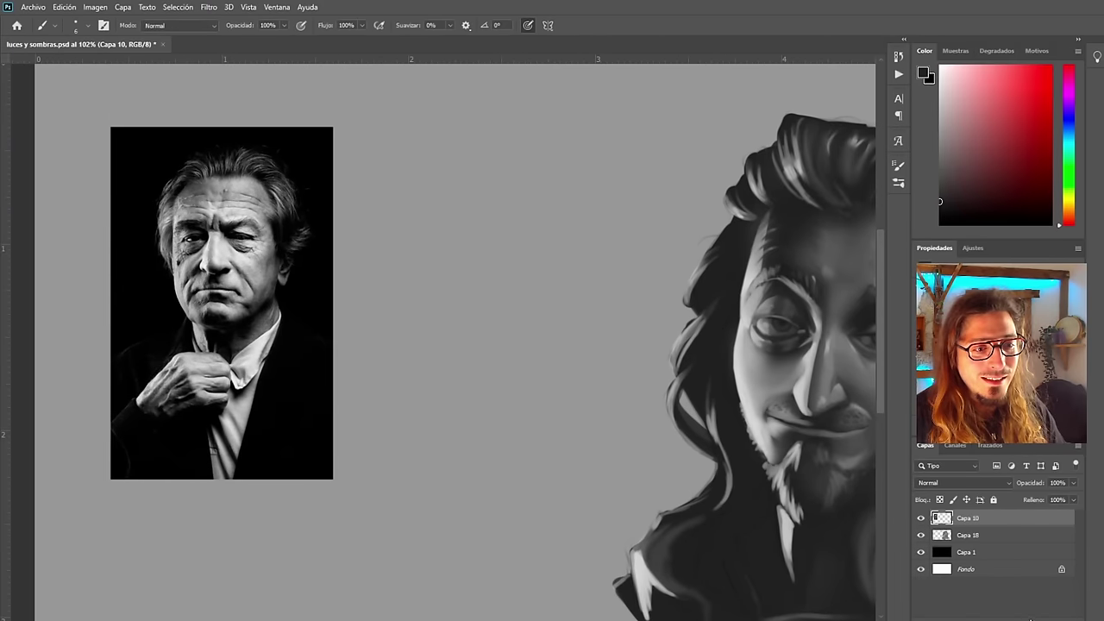
left_click(1030, 618)
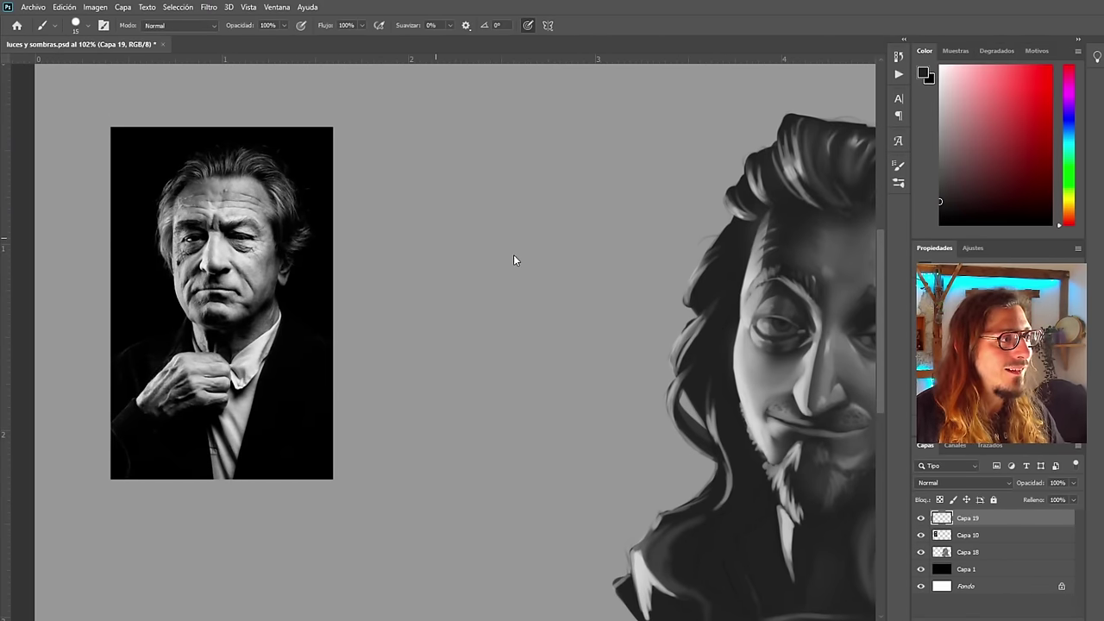
key("bracketleft")
key("bracketleft")
key("bracketleft")
key("bracketleft")
key("bracketleft")
key("bracketleft")
key("bracketleft")
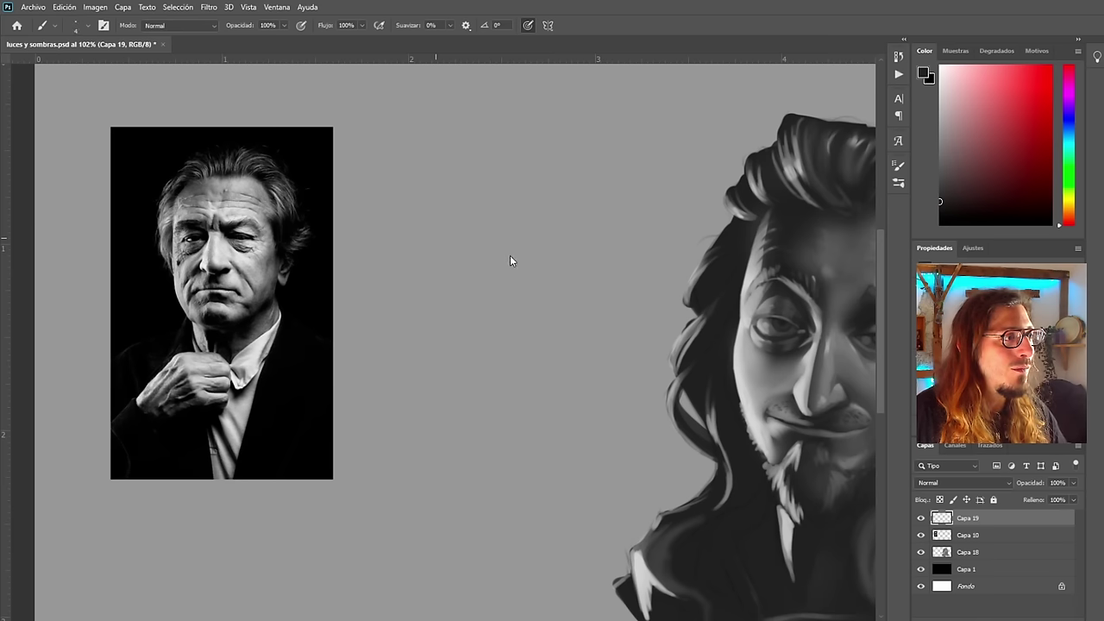
Sketch a small head between the photo and the portrait, with a skull circle, vertical centre line, cheek sides, pointed jaw and one ear
mouse_move(457, 185)
left_mouse_down()
mouse_move(457, 240)
mouse_move(438, 220)
mouse_move(547, 223)
mouse_move(465, 254)
left_mouse_up()
key("ctrl+z")
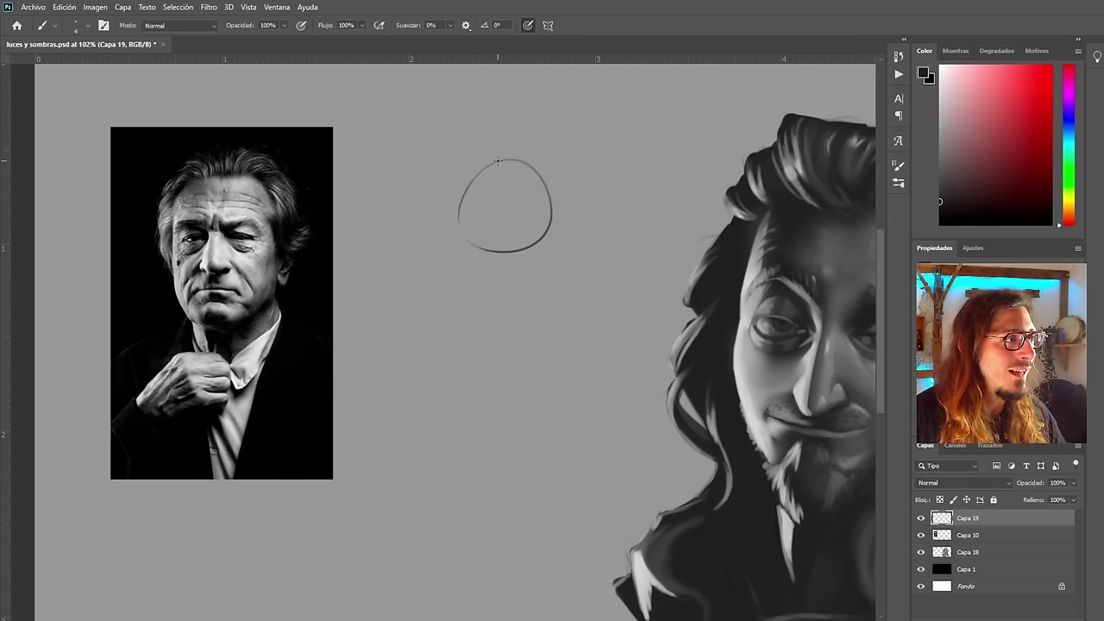
mouse_move(495, 164)
left_mouse_down()
mouse_move(497, 304)
mouse_move(509, 323)
left_mouse_up()
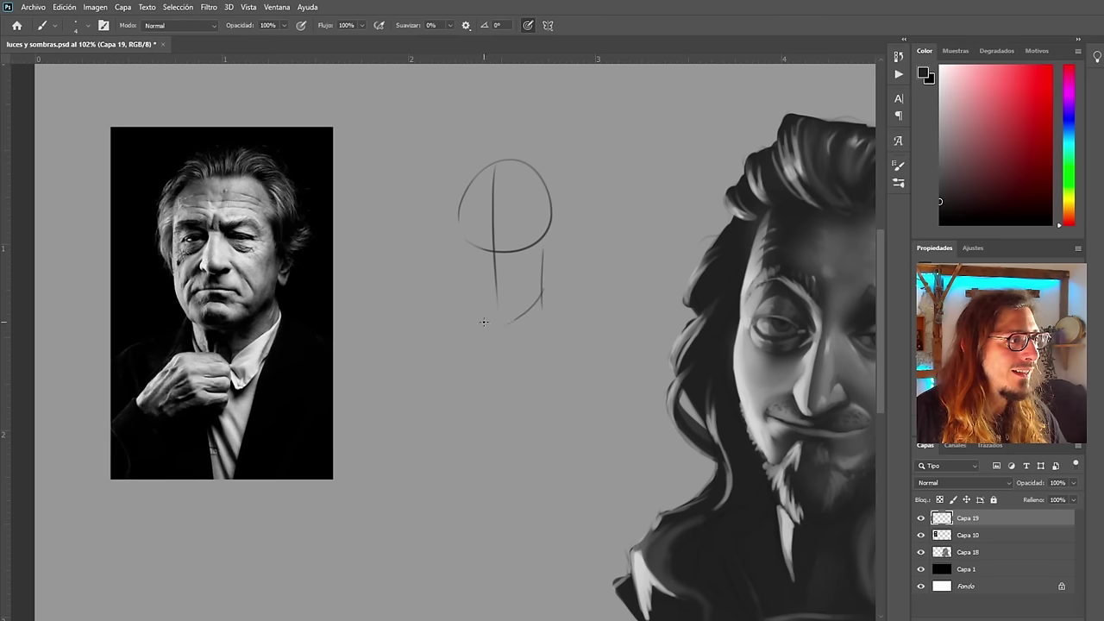
left_click_drag(455, 197, 466, 319)
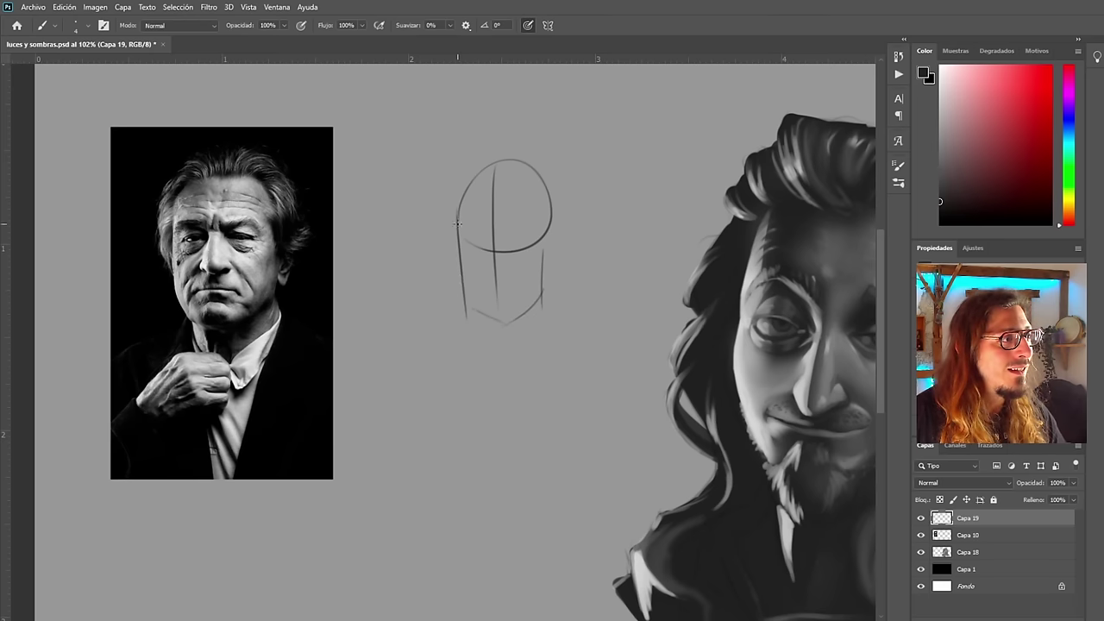
left_click_drag(458, 235, 458, 274)
left_click_drag(544, 223, 562, 261)
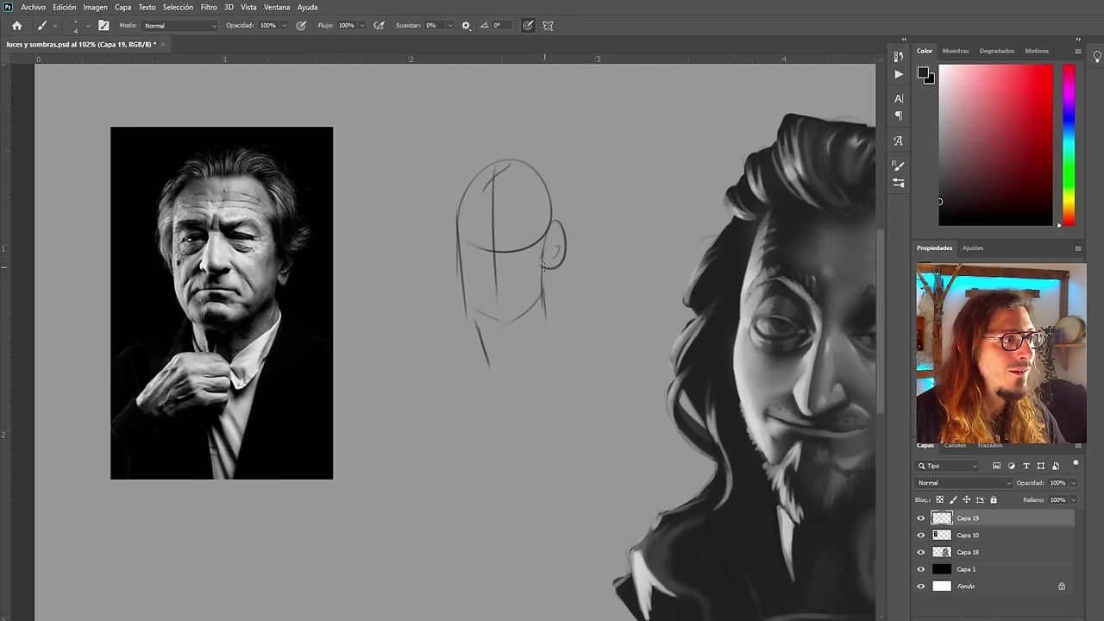
Add the neck, brow, nose and mouth guide lines, both sloping shoulder lines and a second contour around the back of the sketched skull
left_click_drag(553, 321, 482, 348)
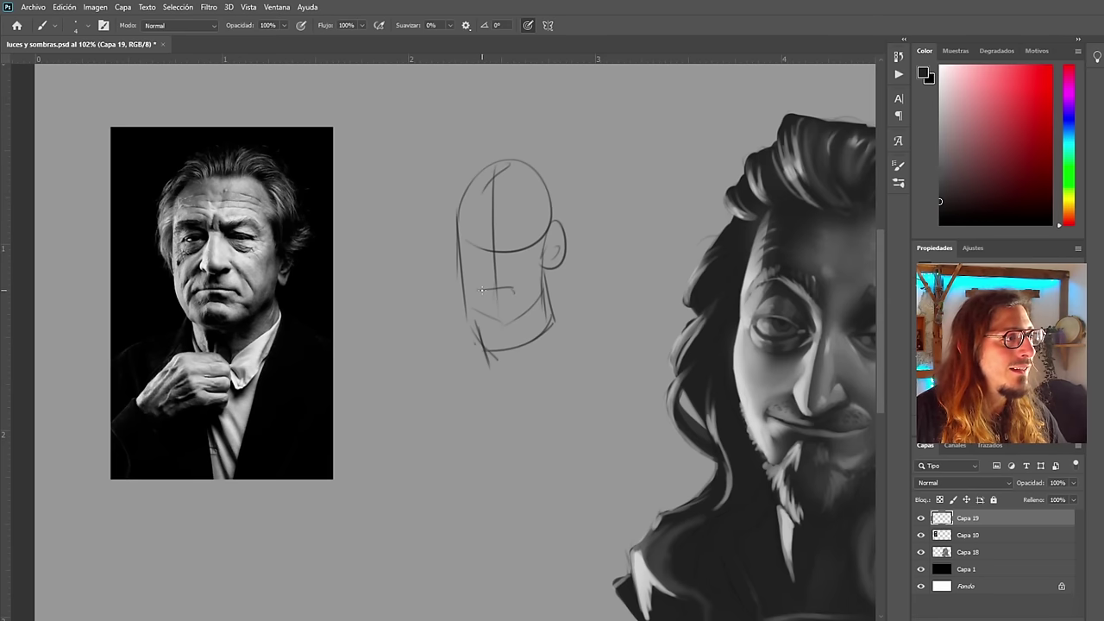
key("ctrl+z")
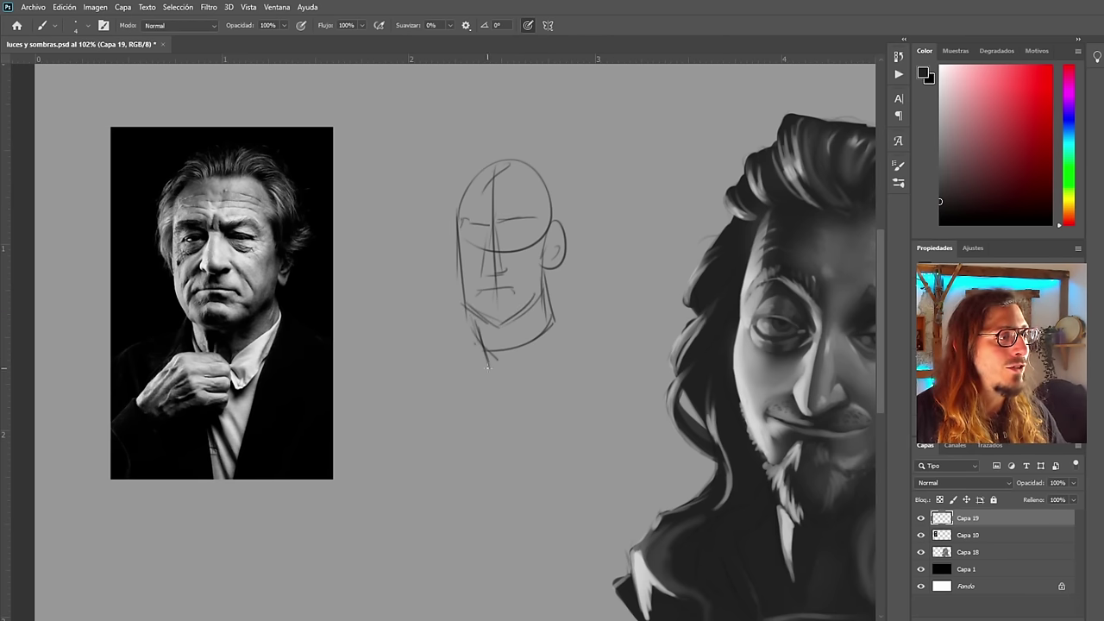
left_click_drag(560, 317, 596, 353)
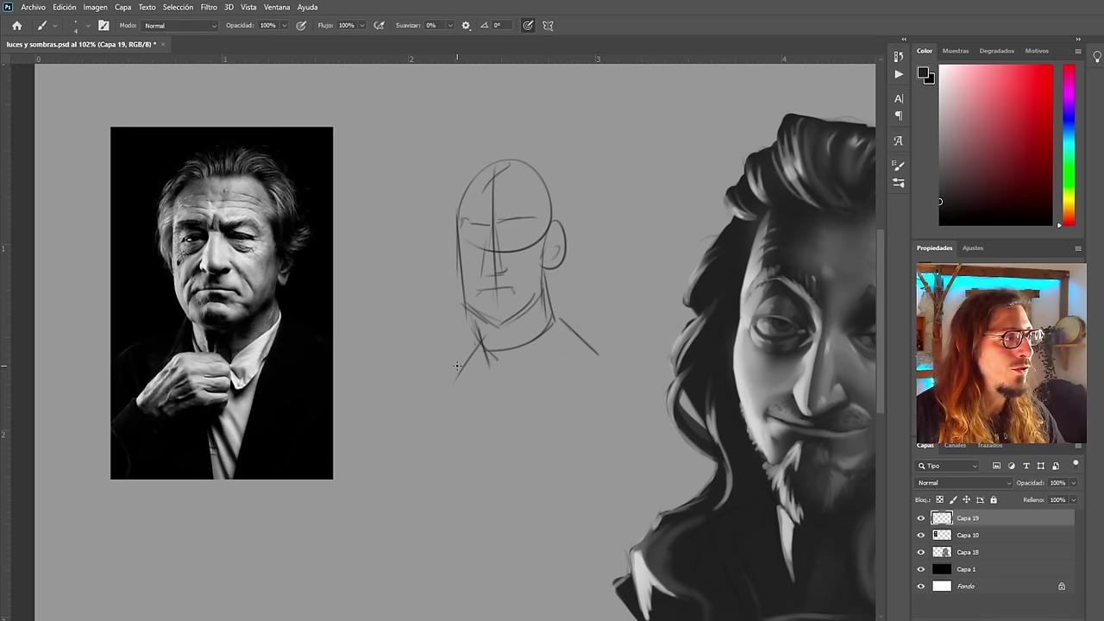
key("ctrl+z")
left_click_drag(480, 336, 439, 380)
key("ctrl+z")
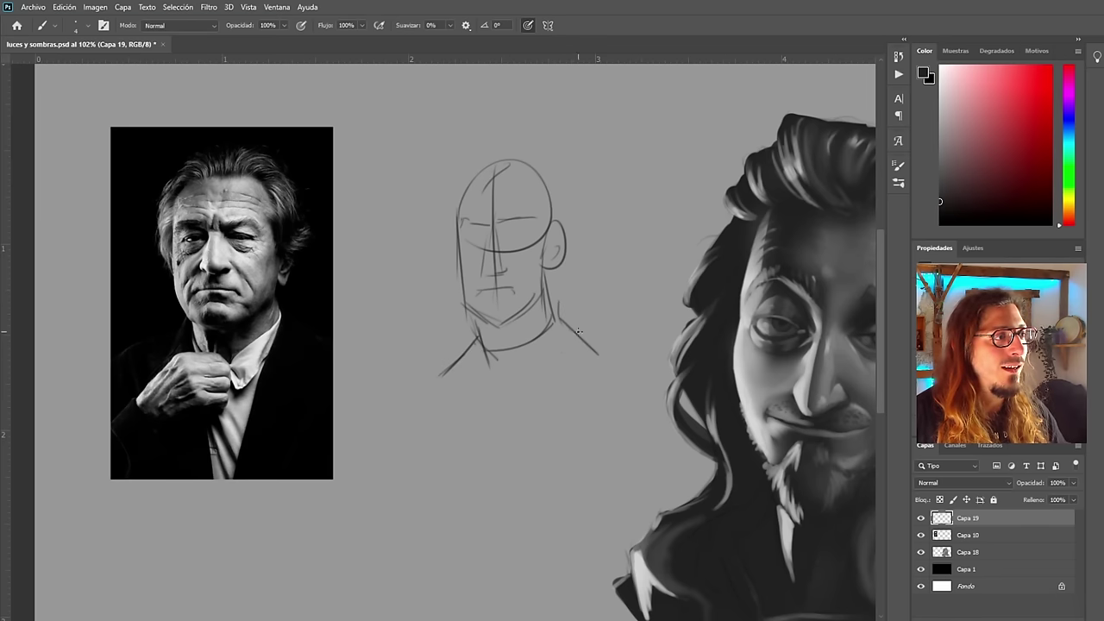
mouse_move(545, 211)
left_mouse_down()
mouse_move(535, 175)
mouse_move(552, 238)
left_mouse_up()
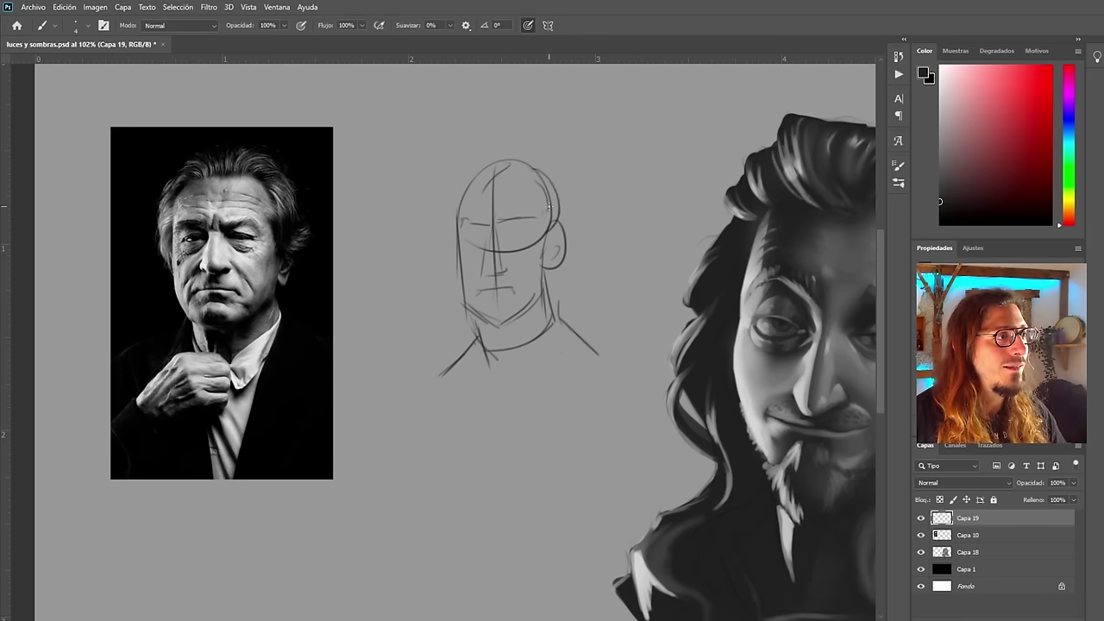
Add a new empty layer directly above the photo layer Capa 10, beneath the head sketch
scroll(462, 263, "down", 4)
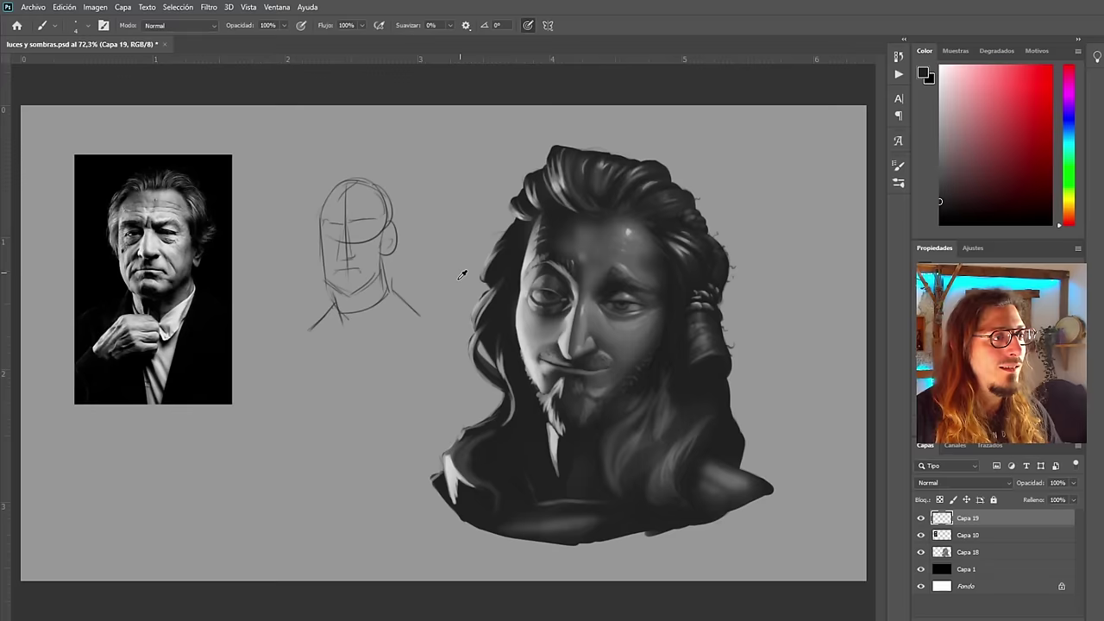
scroll(340, 284, "up", 5)
scroll(398, 373, "down", 2)
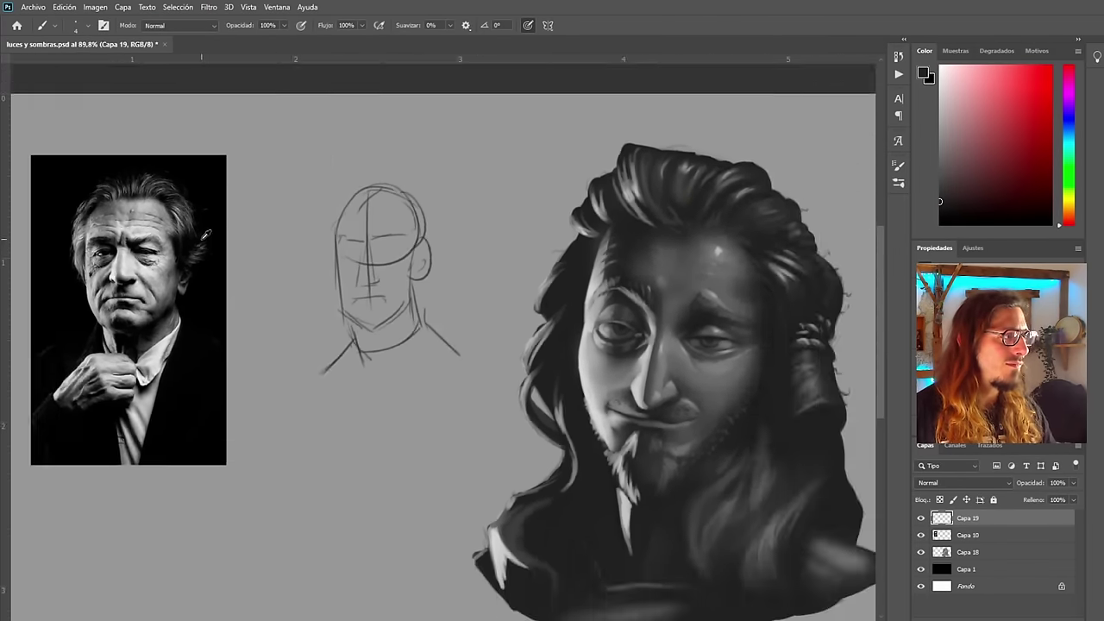
scroll(266, 240, "up", 3)
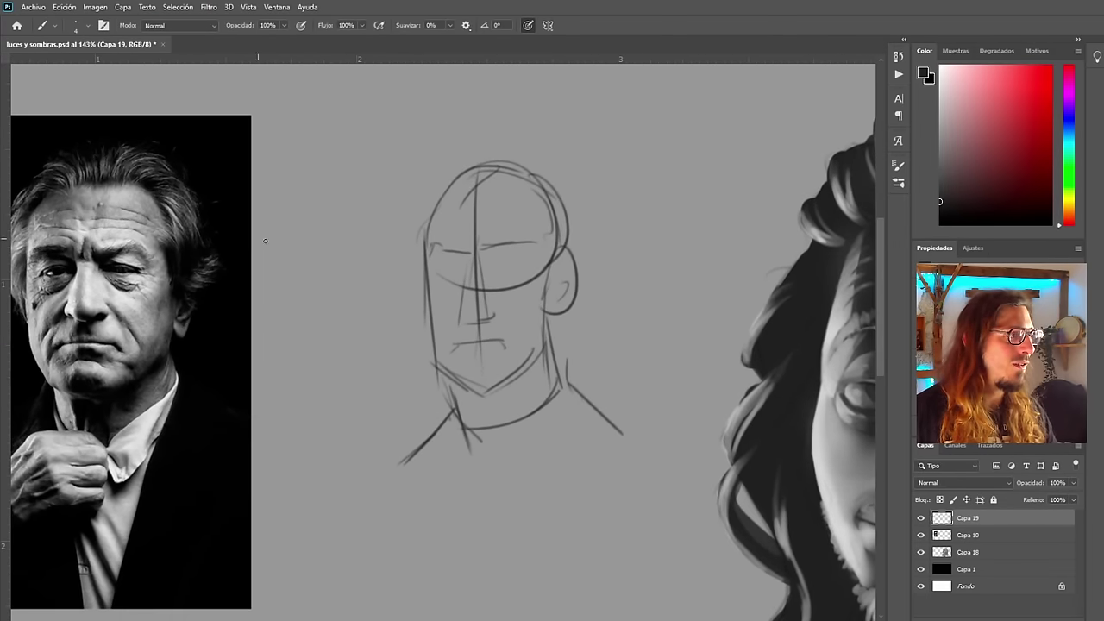
left_click(1005, 535)
key("ctrl+shift+alt+n")
key("i")
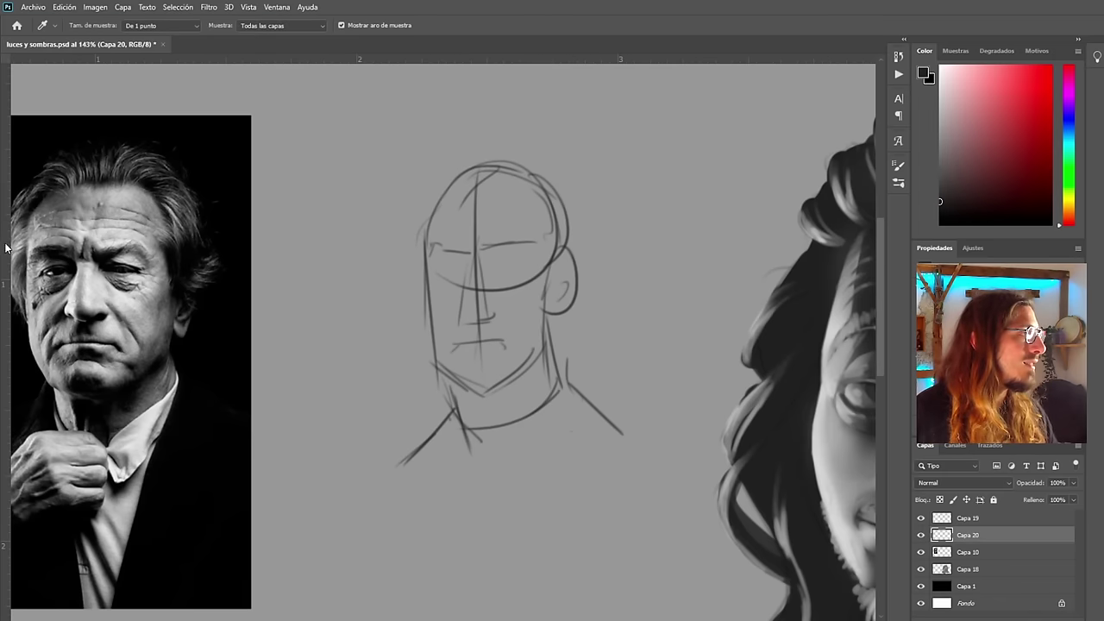
Fill the sketched head, neck and shoulders with a near-black silhouette using a larger brush, and lower the layer's opacity to 85%
key("b")
scroll(399, 276, "down", 3)
scroll(296, 340, "up", 2)
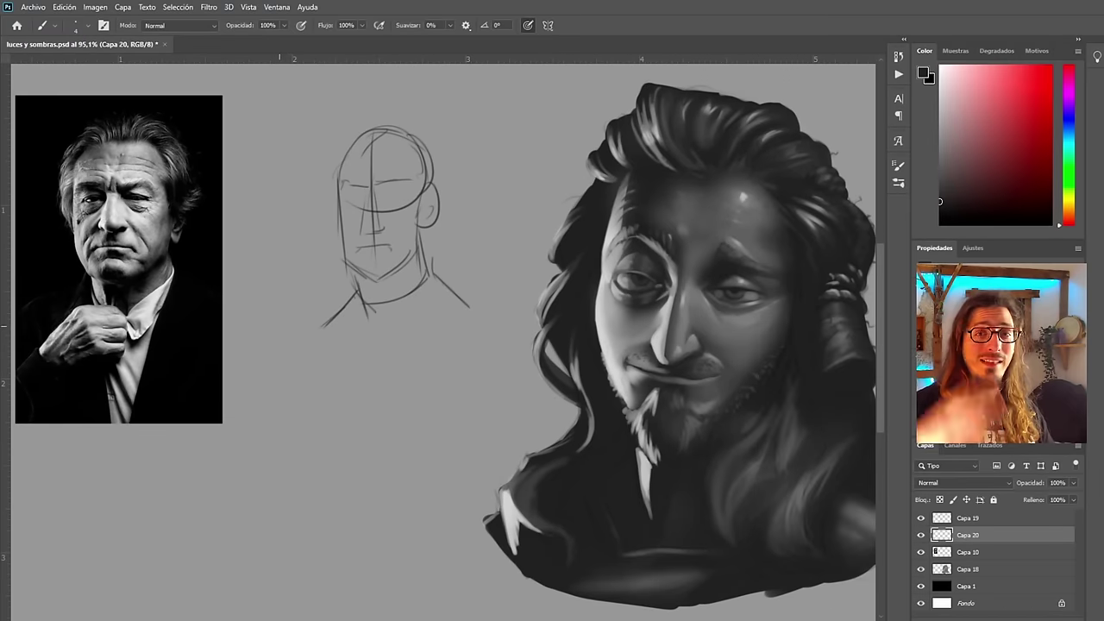
scroll(133, 291, "up", 2)
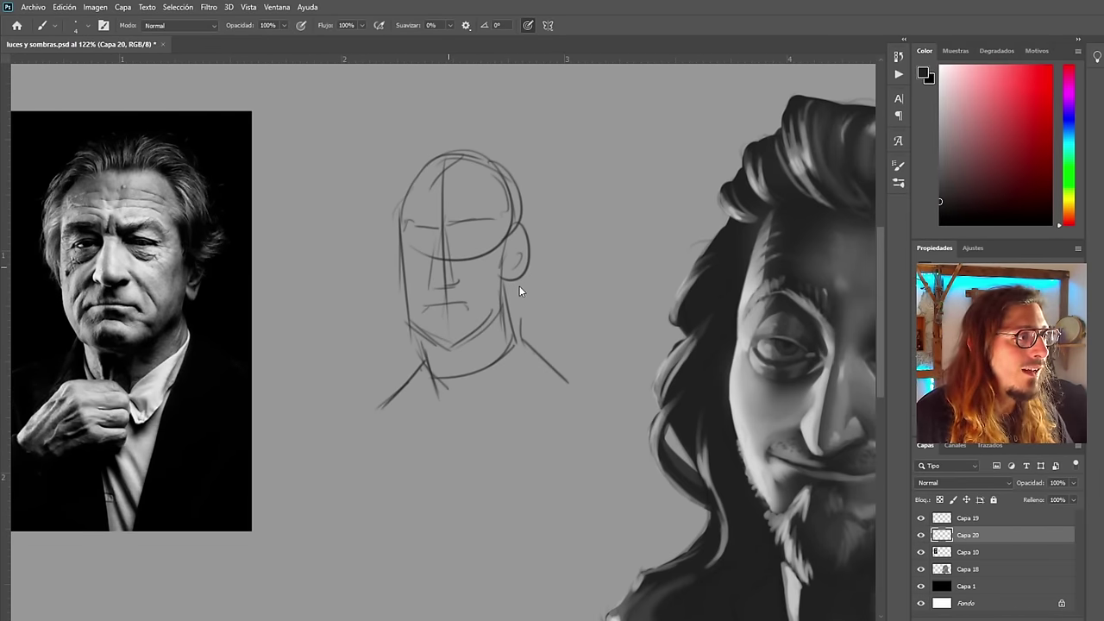
key("bracketright")
mouse_move(457, 174)
left_mouse_down()
mouse_move(492, 210)
mouse_move(483, 187)
mouse_move(495, 177)
mouse_move(509, 201)
mouse_move(475, 162)
mouse_move(440, 166)
mouse_move(415, 222)
mouse_move(435, 164)
mouse_move(412, 222)
mouse_move(411, 213)
mouse_move(421, 320)
mouse_move(444, 212)
mouse_move(475, 294)
mouse_move(479, 256)
mouse_move(487, 261)
mouse_move(496, 241)
mouse_move(508, 196)
mouse_move(482, 166)
mouse_move(506, 186)
mouse_move(488, 239)
mouse_move(519, 247)
mouse_move(510, 238)
mouse_move(514, 274)
mouse_move(508, 248)
mouse_move(496, 297)
mouse_move(508, 348)
mouse_move(482, 345)
mouse_move(447, 296)
mouse_move(462, 365)
mouse_move(415, 322)
mouse_move(414, 176)
mouse_move(430, 376)
mouse_move(407, 397)
mouse_move(429, 366)
mouse_move(417, 388)
mouse_move(437, 391)
mouse_move(463, 346)
mouse_move(496, 341)
mouse_move(491, 328)
mouse_move(547, 378)
mouse_move(432, 375)
mouse_move(471, 390)
left_mouse_up()
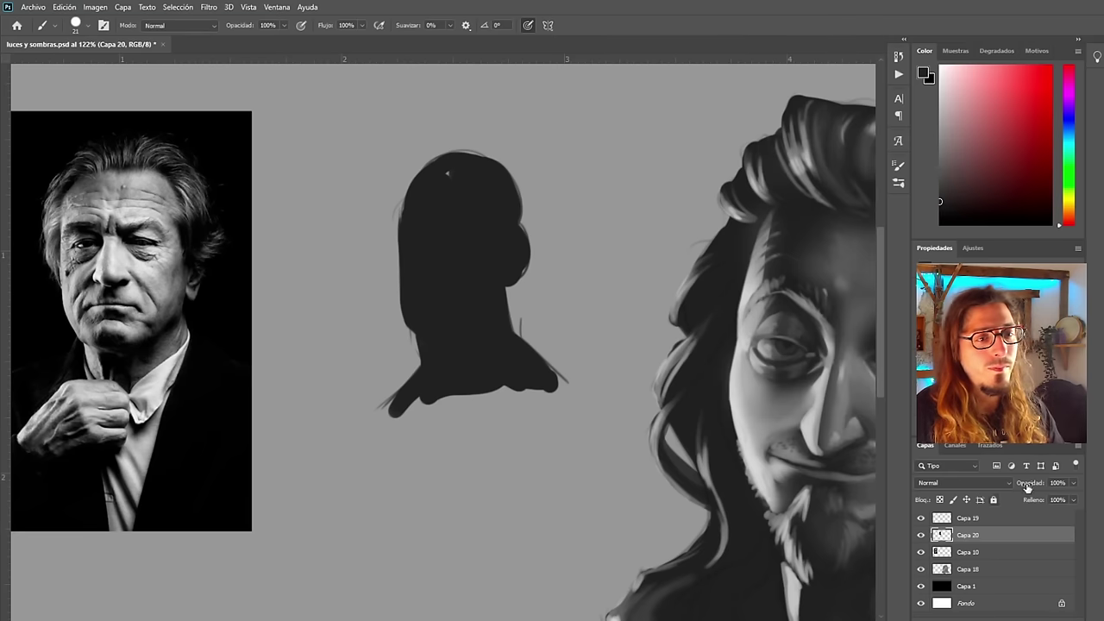
left_click_drag(1054, 504, 1067, 504)
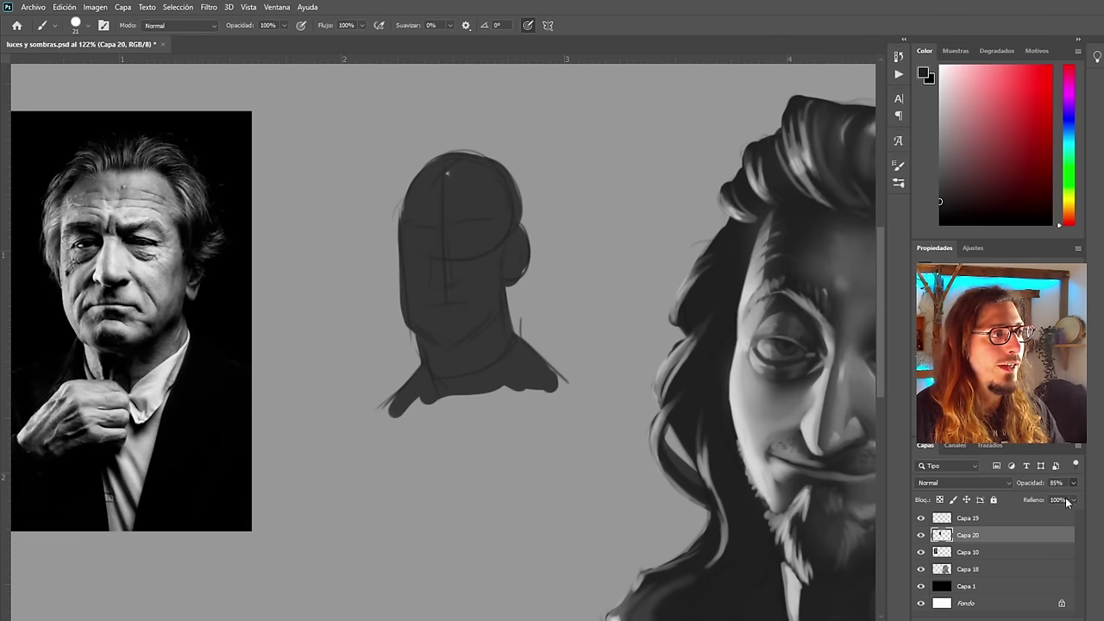
On a new layer above the sketch, block in mid-gray midtones on the forehead, cheek, chin and neck with a gray sampled from the photo
left_click(1005, 518)
left_click(1044, 618)
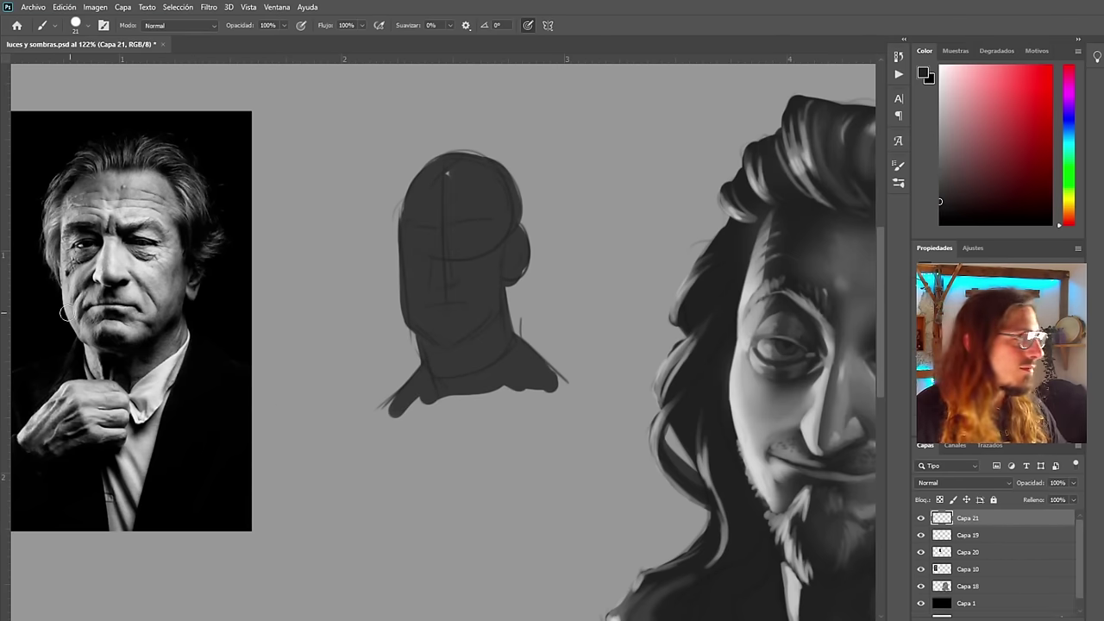
key("i")
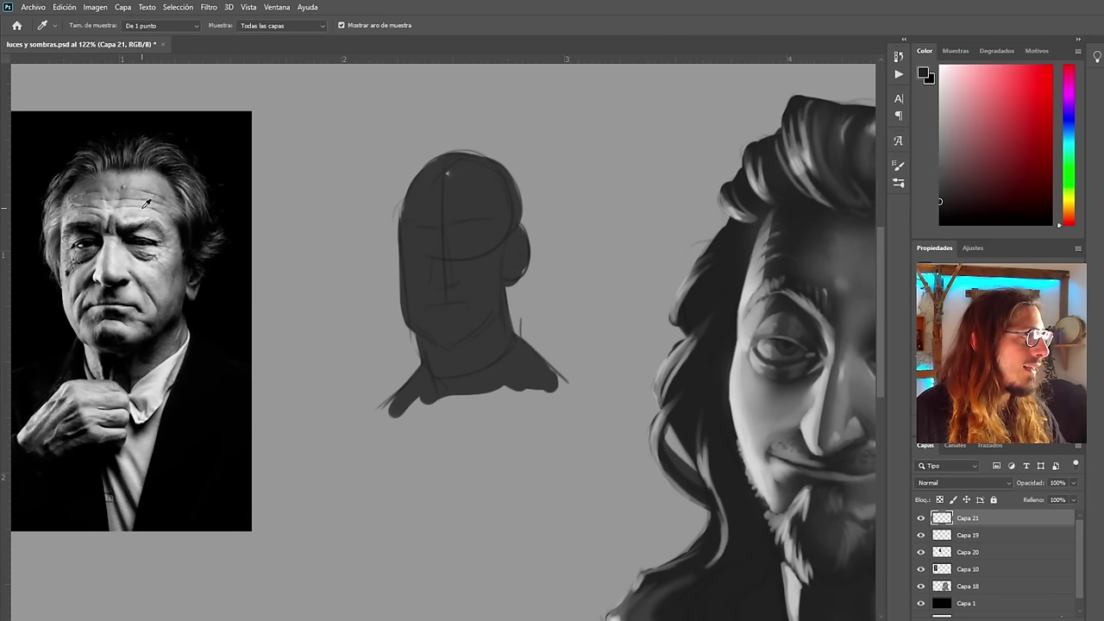
left_click(185, 275)
key("b")
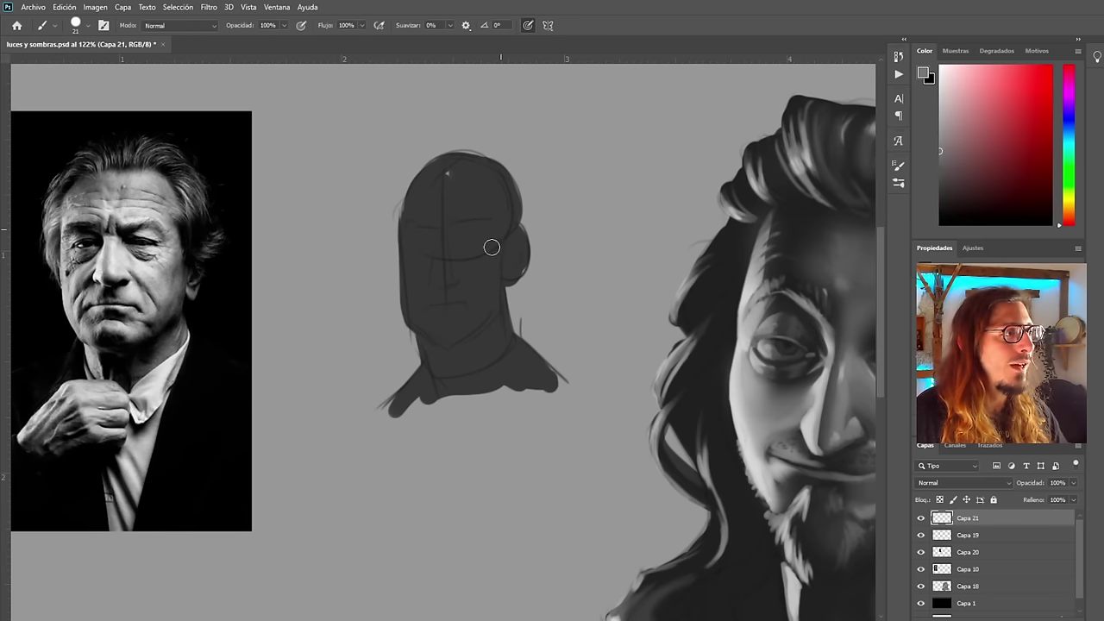
mouse_move(457, 182)
left_mouse_down()
mouse_move(485, 187)
mouse_move(478, 179)
mouse_move(494, 200)
mouse_move(466, 192)
mouse_move(477, 211)
mouse_move(461, 206)
mouse_move(493, 239)
mouse_move(465, 260)
mouse_move(478, 270)
mouse_move(456, 260)
mouse_move(454, 280)
mouse_move(449, 269)
mouse_move(468, 319)
mouse_move(491, 270)
mouse_move(473, 320)
mouse_move(516, 243)
mouse_move(496, 243)
mouse_move(496, 176)
mouse_move(454, 179)
mouse_move(443, 197)
mouse_move(449, 170)
mouse_move(446, 214)
left_mouse_up()
left_click_drag(495, 353, 465, 367)
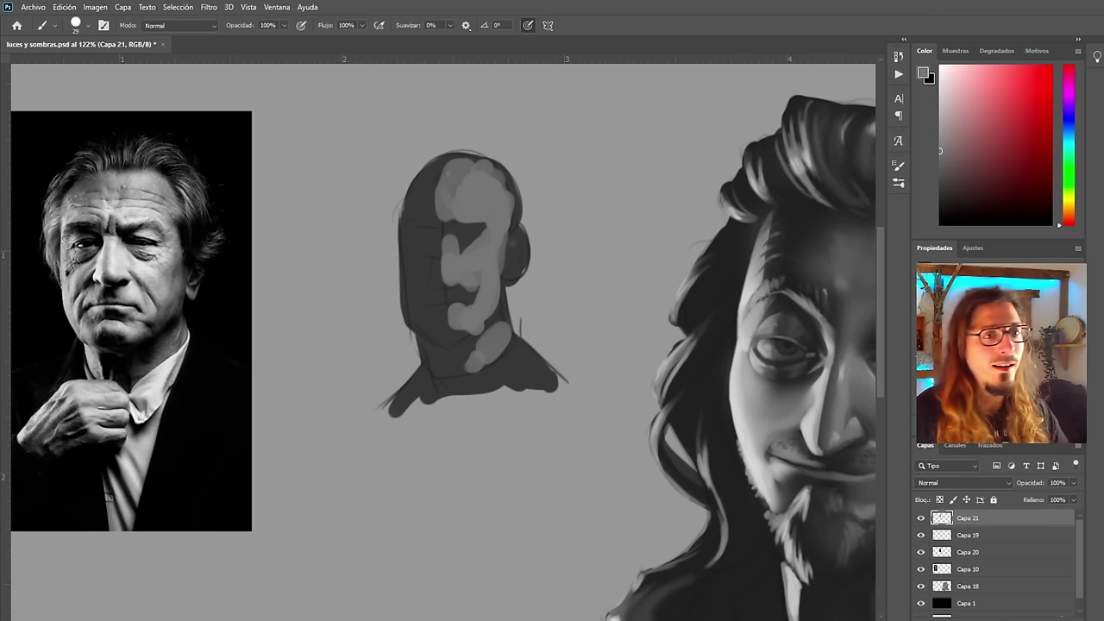
On another new top layer, paint light gray highlights on the forehead, brows, nose, cheek, lips and chin of the small head
left_click(1020, 615)
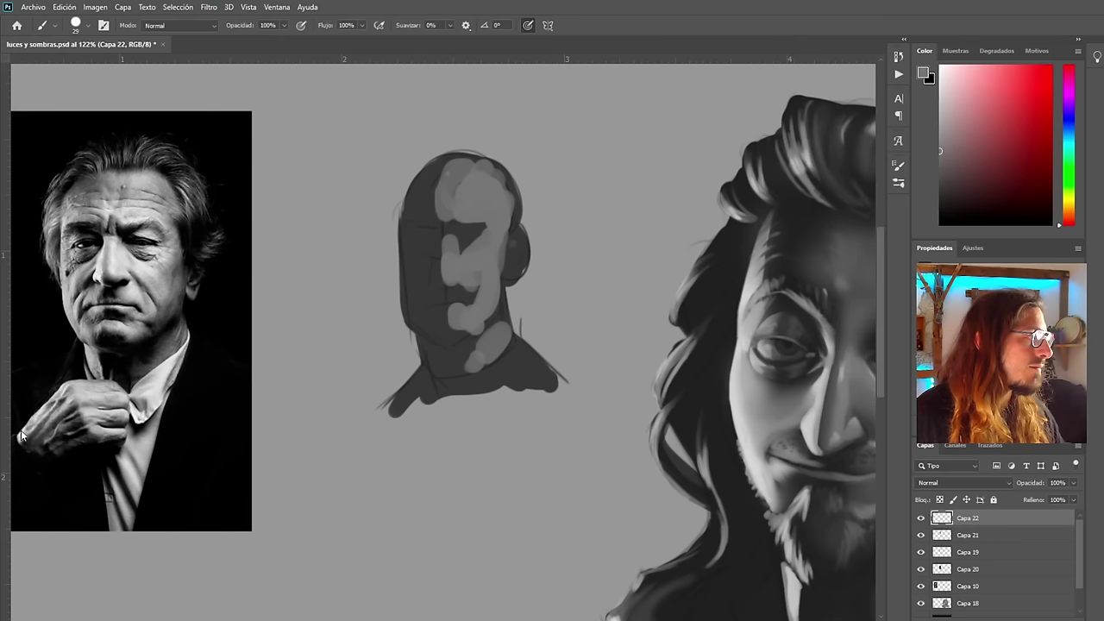
key("i")
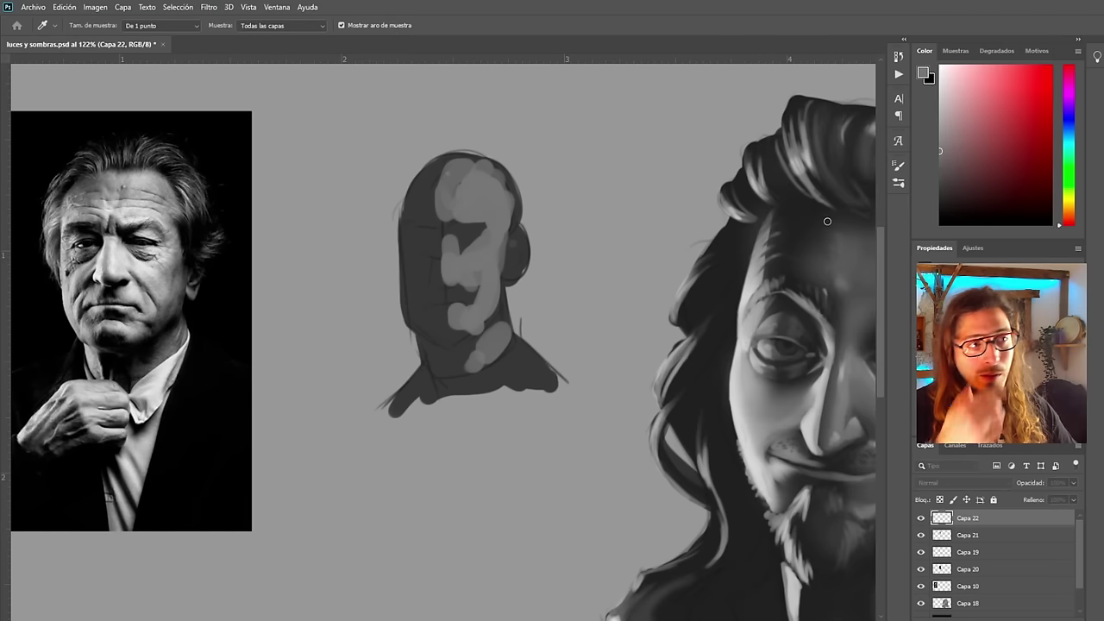
left_click(1087, 170)
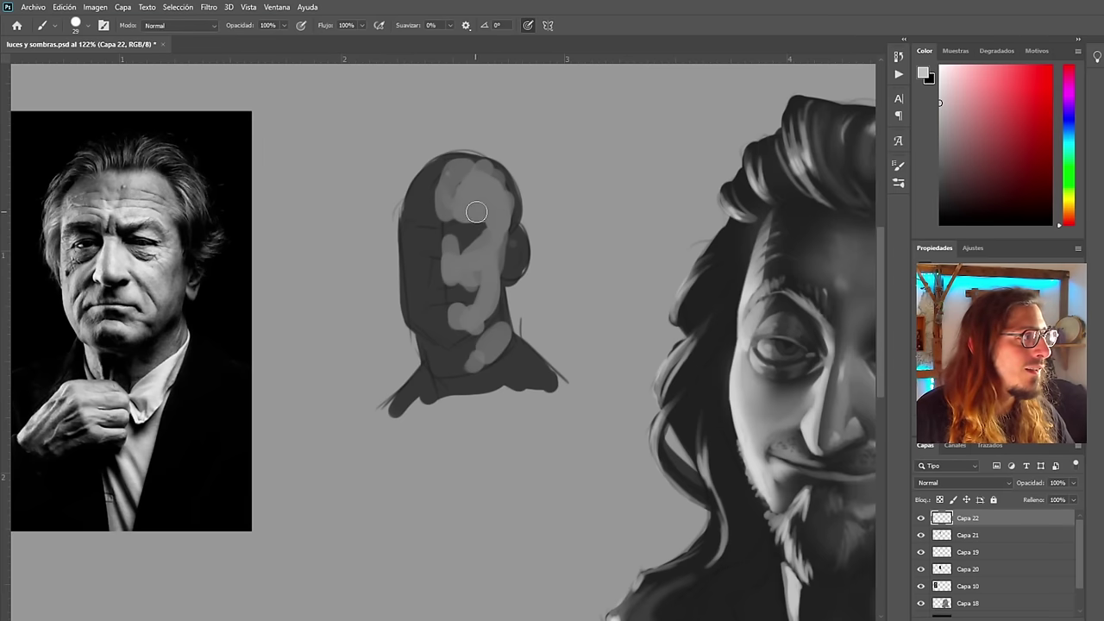
left_click_drag(483, 216, 467, 218)
key("ctrl+z")
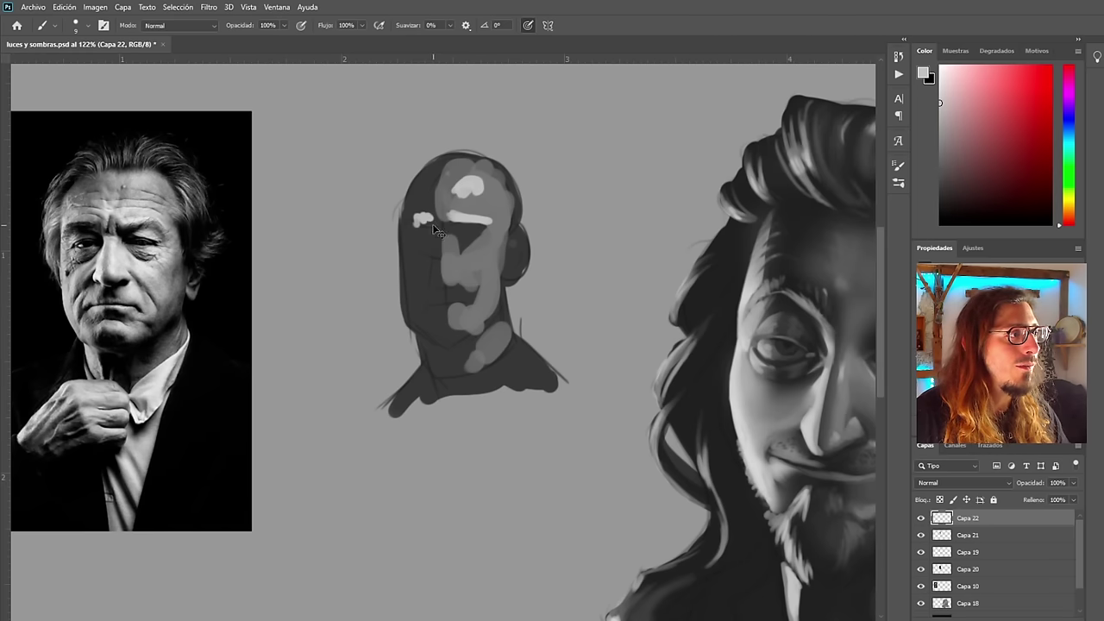
key("ctrl+z")
left_click_drag(437, 218, 430, 211)
mouse_move(448, 270)
left_mouse_down()
mouse_move(484, 244)
mouse_move(474, 260)
mouse_move(459, 251)
mouse_move(468, 262)
mouse_move(484, 252)
mouse_move(482, 308)
left_mouse_up()
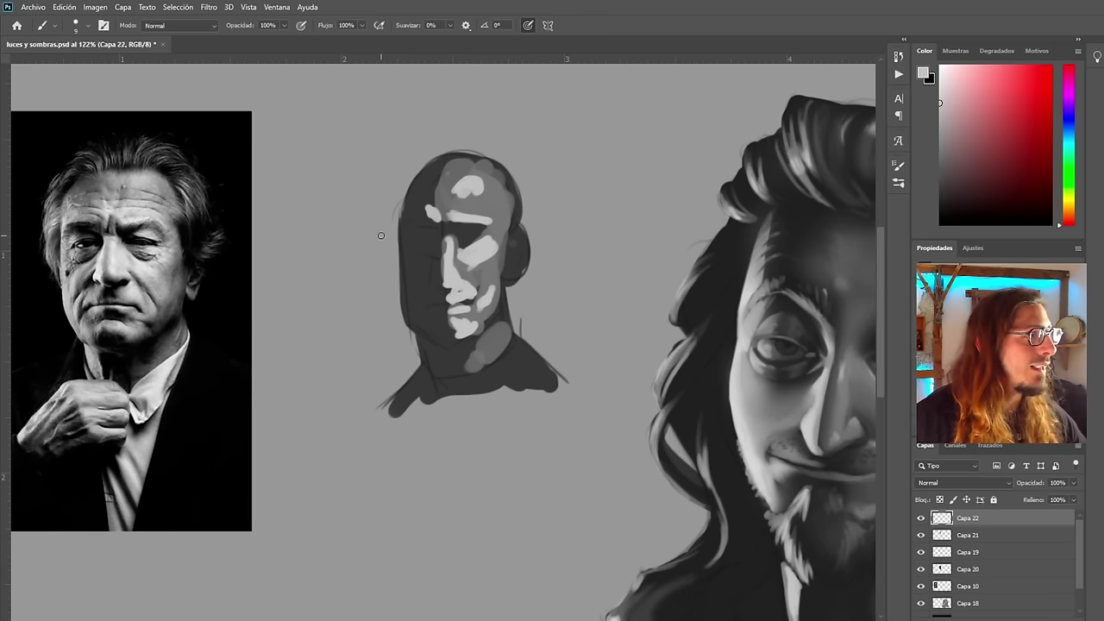
Choose a near-white gray and paint strong light along the left edge of the head, the nose's side, jaw and neck
left_click(939, 87)
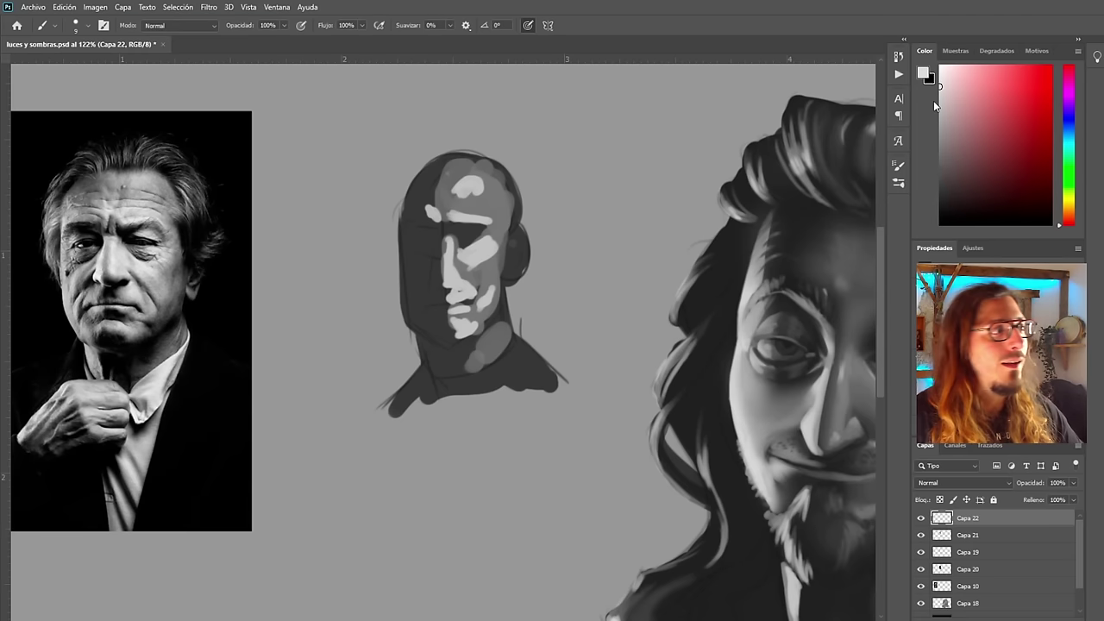
mouse_move(407, 215)
left_mouse_down()
mouse_move(418, 183)
mouse_move(401, 238)
mouse_move(406, 274)
mouse_move(435, 267)
left_mouse_up()
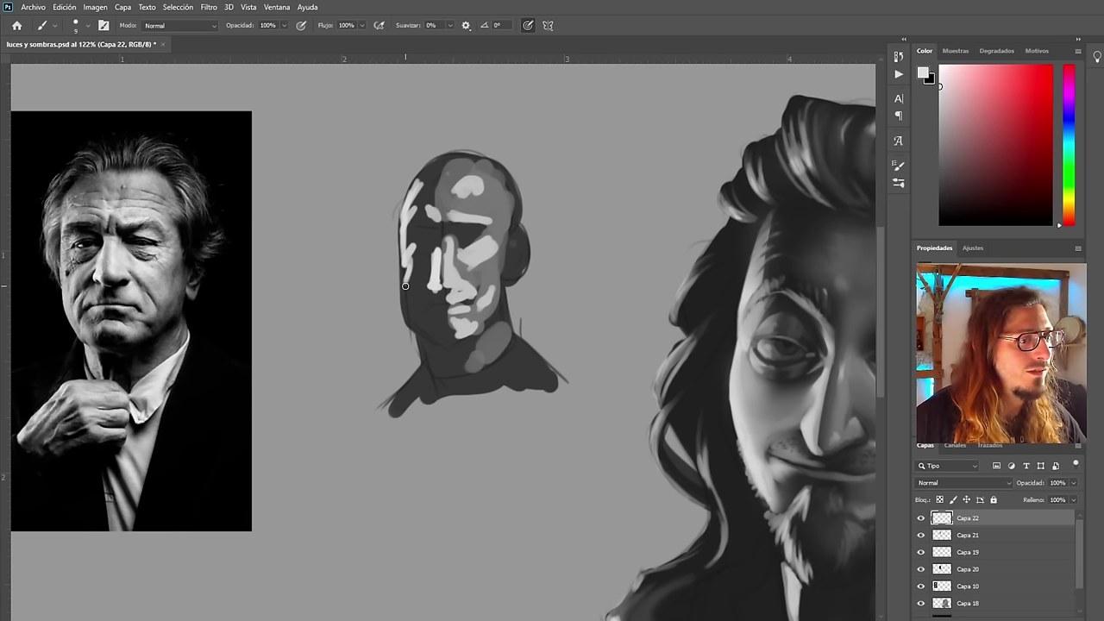
left_click_drag(406, 269, 404, 298)
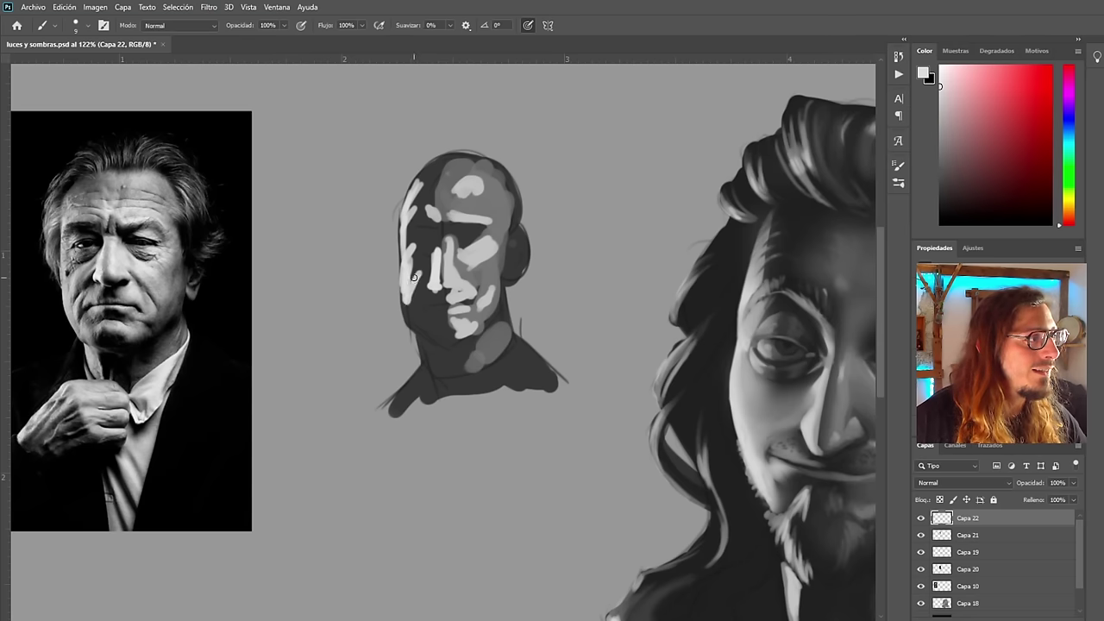
mouse_move(428, 261)
left_mouse_down()
mouse_move(403, 301)
mouse_move(414, 318)
mouse_move(417, 303)
mouse_move(411, 324)
mouse_move(439, 337)
mouse_move(443, 377)
left_mouse_up()
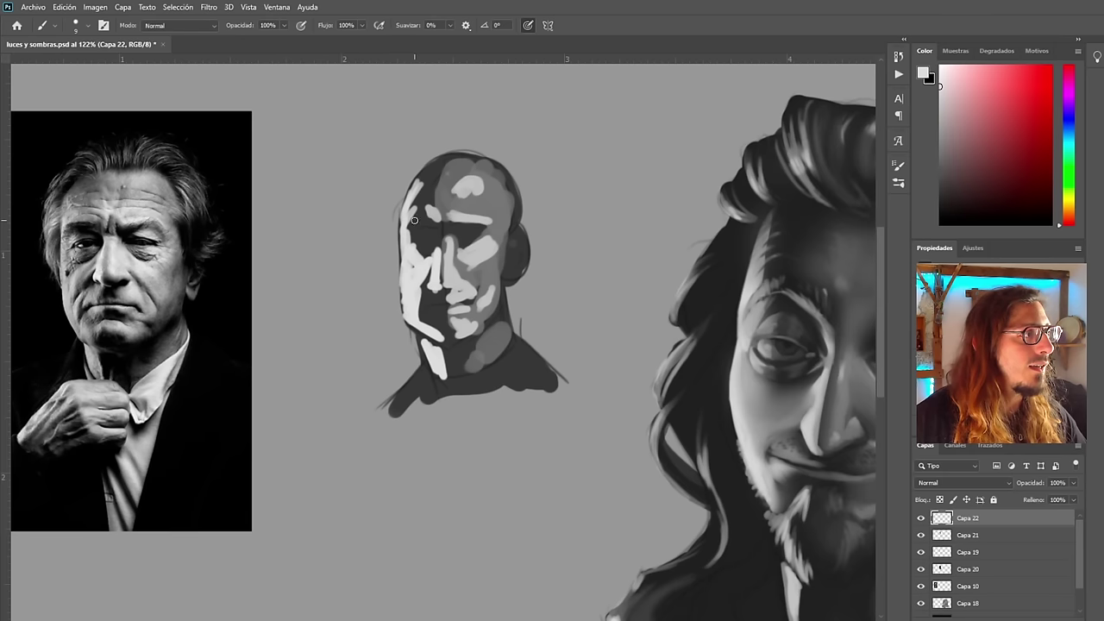
left_click_drag(414, 192, 420, 171)
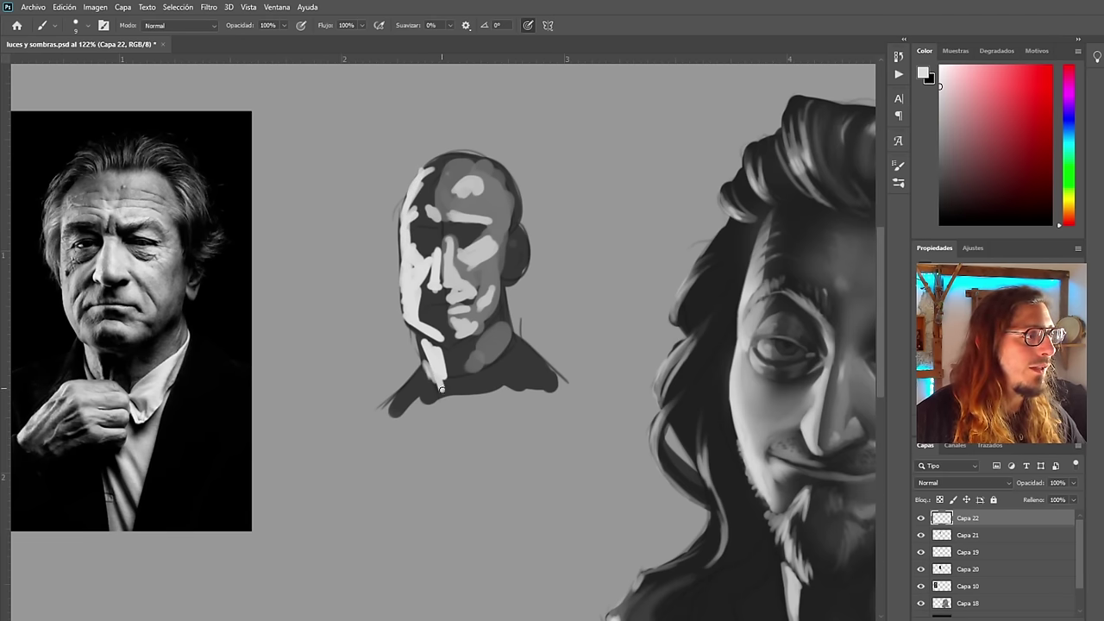
On a new top layer, paint near-black shadows into both eye sockets of the small head
scroll(422, 329, "down", 3)
scroll(371, 285, "up", 4)
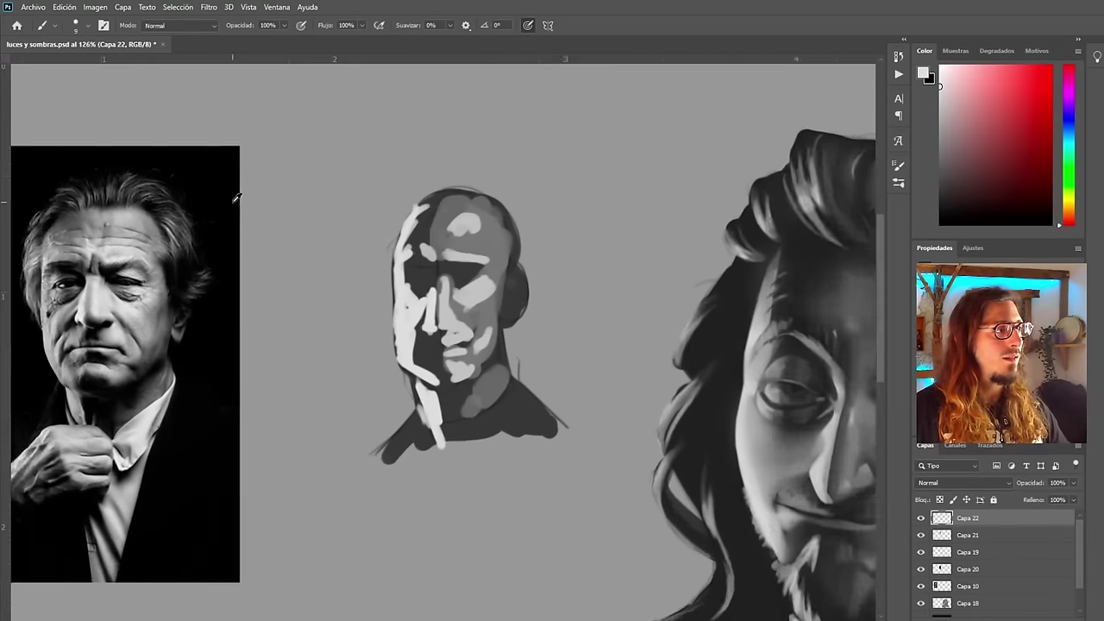
scroll(361, 280, "down", 2)
scroll(268, 302, "up", 2)
left_click(519, 267, "alt")
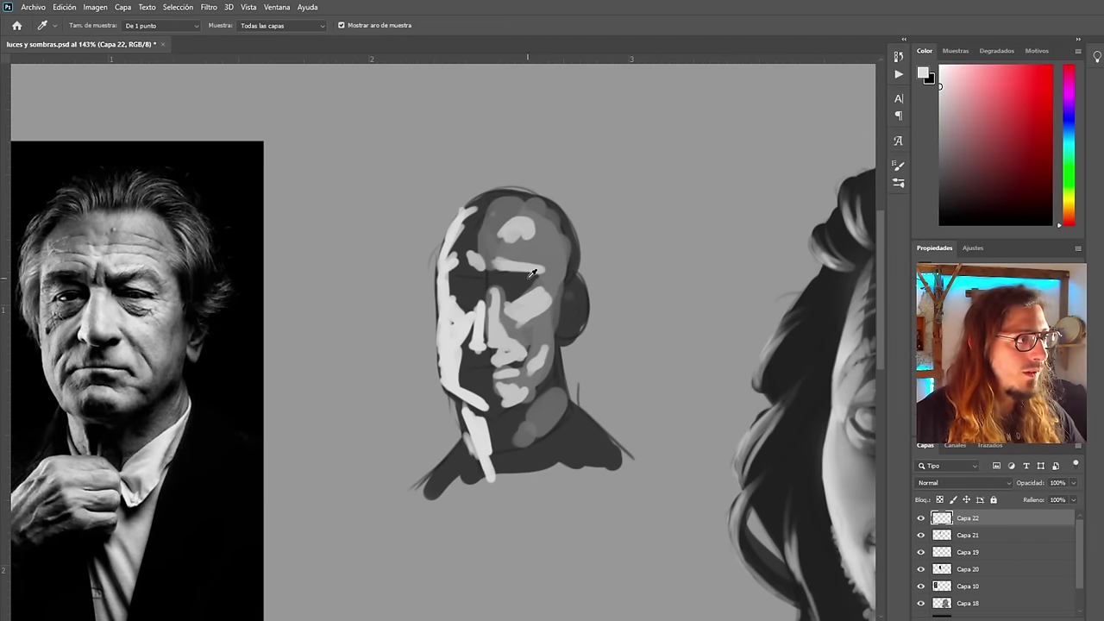
left_click(513, 294)
key("b")
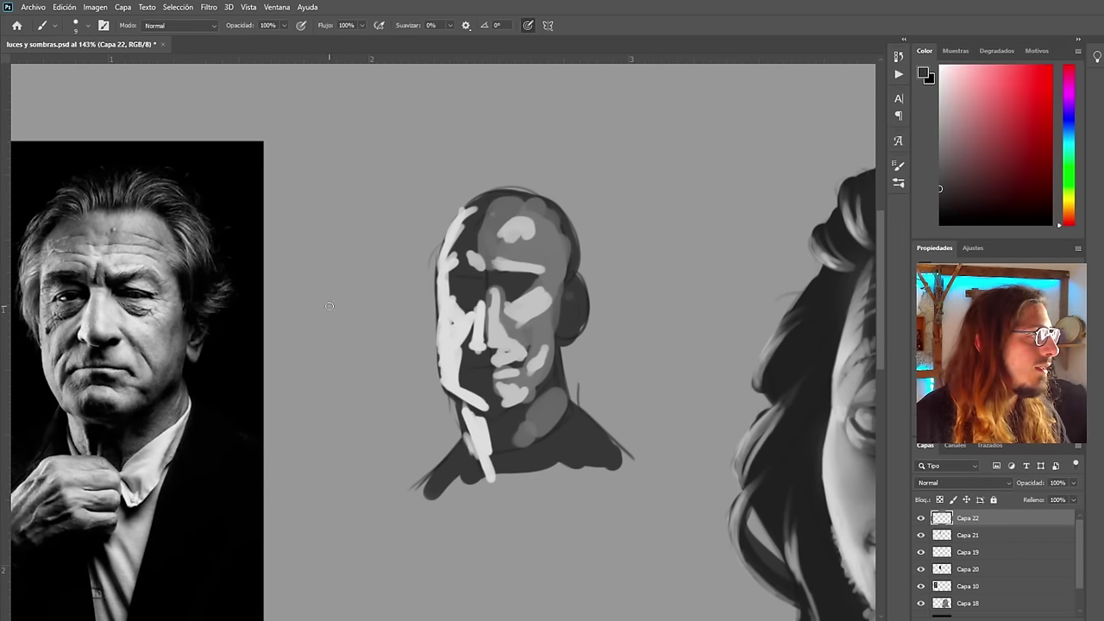
key("i")
key("b")
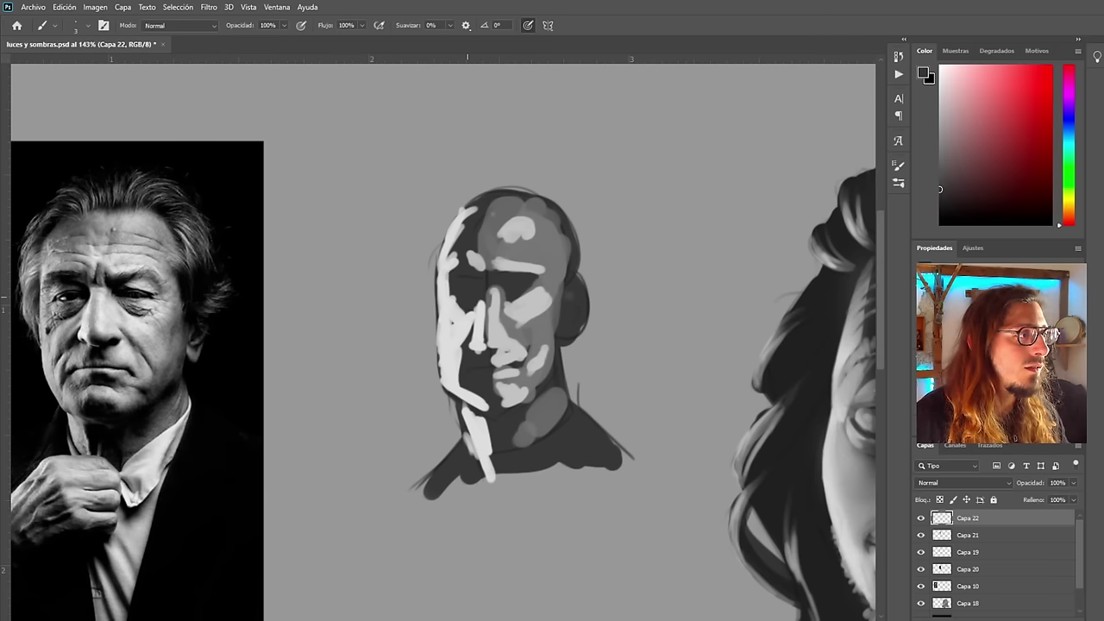
left_click(1047, 619)
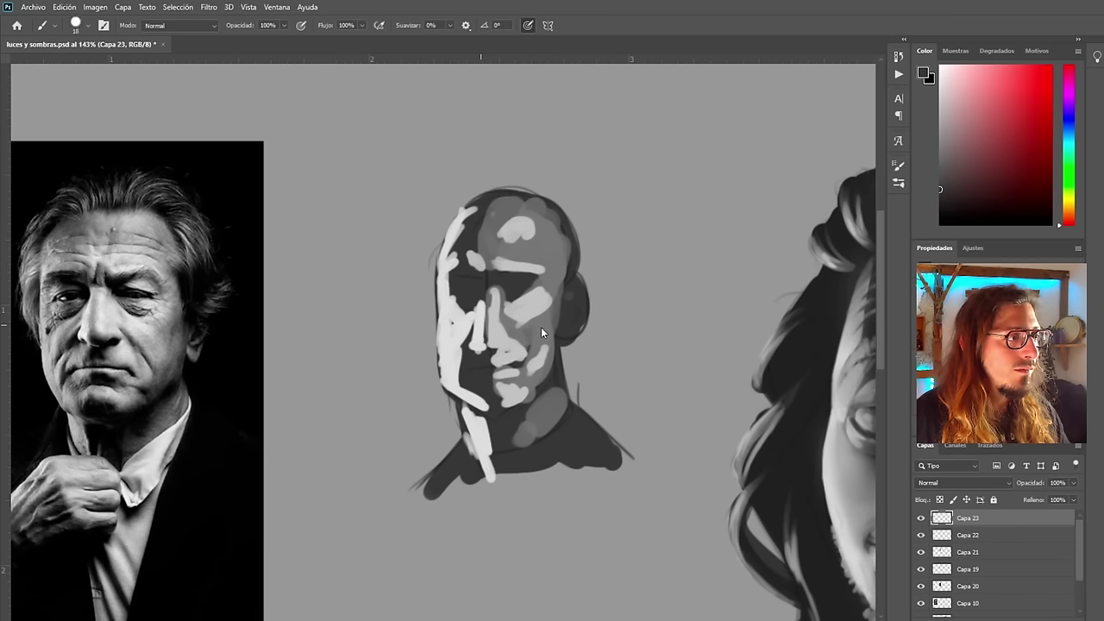
key("i")
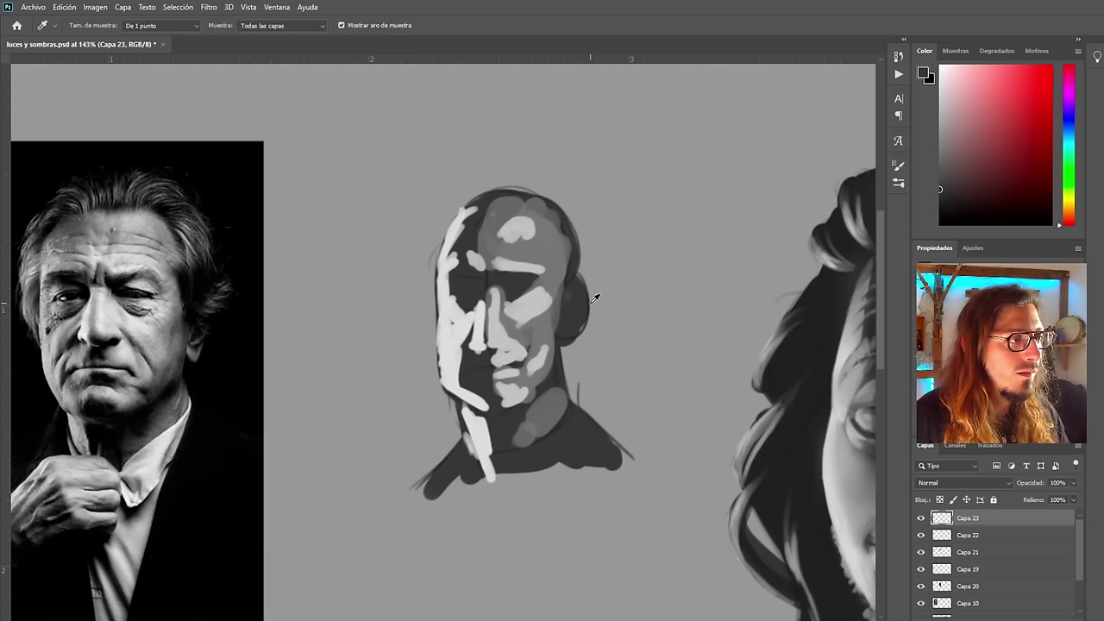
left_click(594, 299)
key("b")
mouse_move(476, 290)
left_mouse_down()
mouse_move(442, 285)
mouse_move(505, 280)
mouse_move(520, 291)
mouse_move(501, 277)
mouse_move(507, 287)
left_mouse_up()
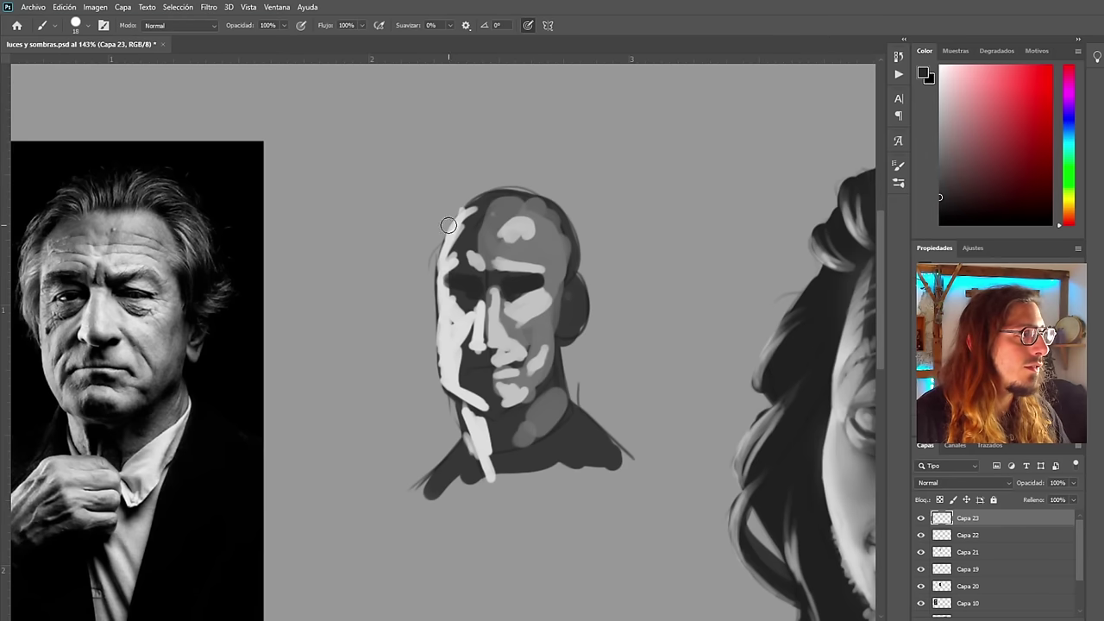
With grays sampled from the head, paint transition tones on the shadowed forehead, left eye socket, side of the nose and chin
left_click(492, 214, "alt")
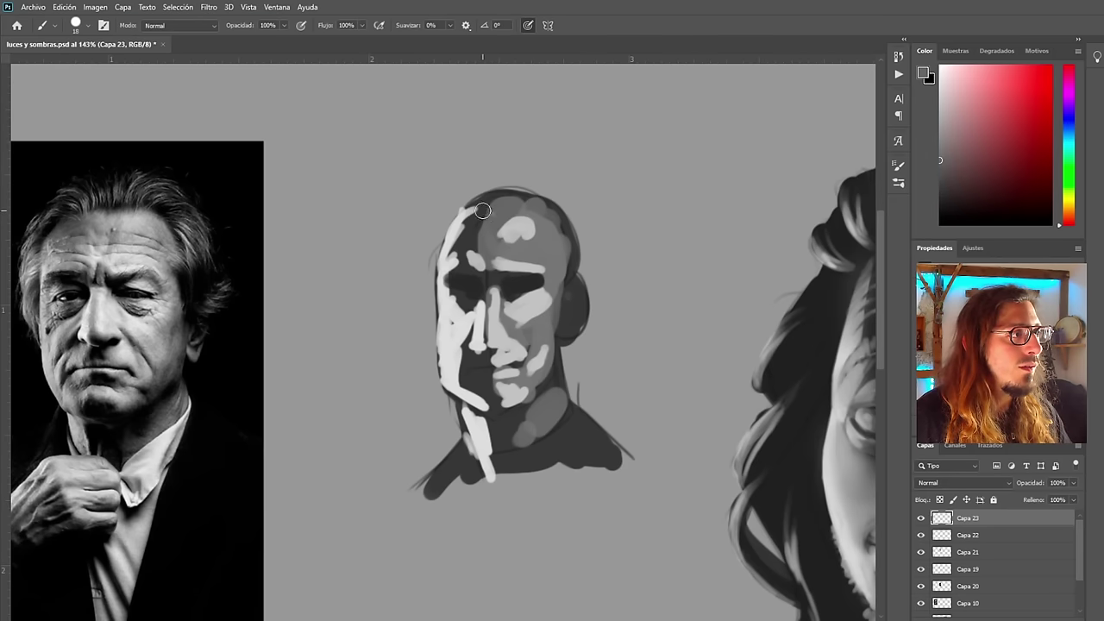
mouse_move(488, 207)
left_mouse_down()
mouse_move(461, 239)
mouse_move(452, 270)
left_mouse_up()
left_click(478, 243, "alt")
mouse_move(475, 233)
left_mouse_down()
mouse_move(454, 252)
mouse_move(463, 257)
mouse_move(467, 240)
left_mouse_up()
left_click(480, 218, "alt")
mouse_move(465, 286)
left_mouse_down()
mouse_move(464, 316)
mouse_move(486, 287)
mouse_move(488, 345)
mouse_move(488, 294)
left_mouse_up()
mouse_move(488, 357)
left_mouse_down()
mouse_move(506, 352)
mouse_move(478, 373)
mouse_move(502, 410)
mouse_move(540, 382)
mouse_move(507, 418)
left_mouse_up()
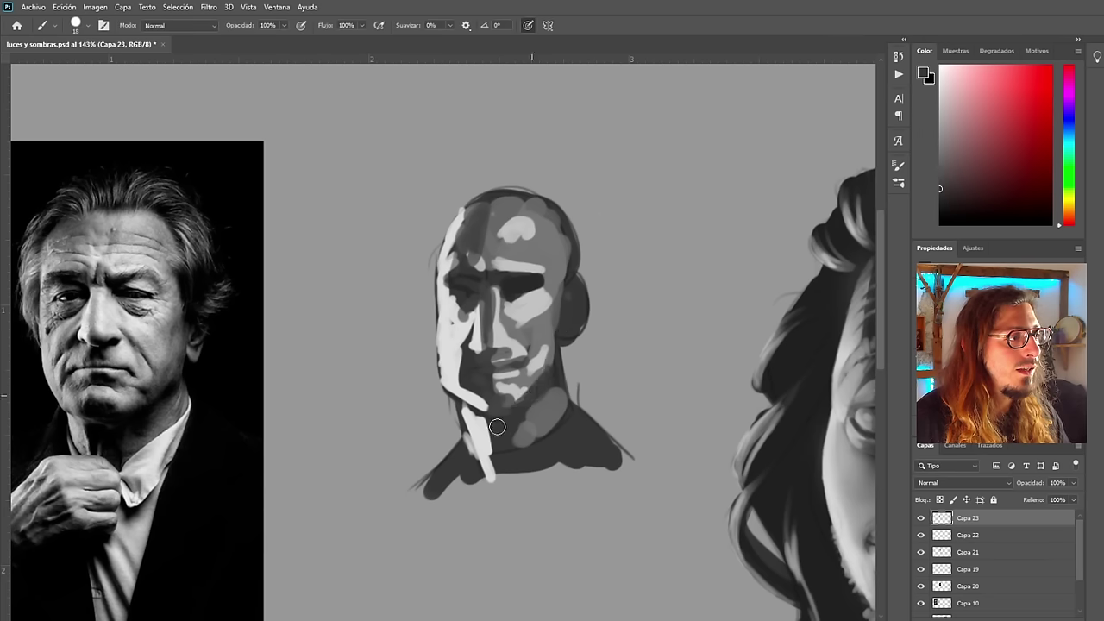
Darken the shadow under the jaw, and paint near-black under the nose and in the eye sockets
left_click(523, 285, "alt")
mouse_move(552, 379)
left_mouse_down()
mouse_move(509, 412)
mouse_move(520, 423)
mouse_move(526, 411)
mouse_move(492, 414)
left_mouse_up()
left_click(505, 400, "alt")
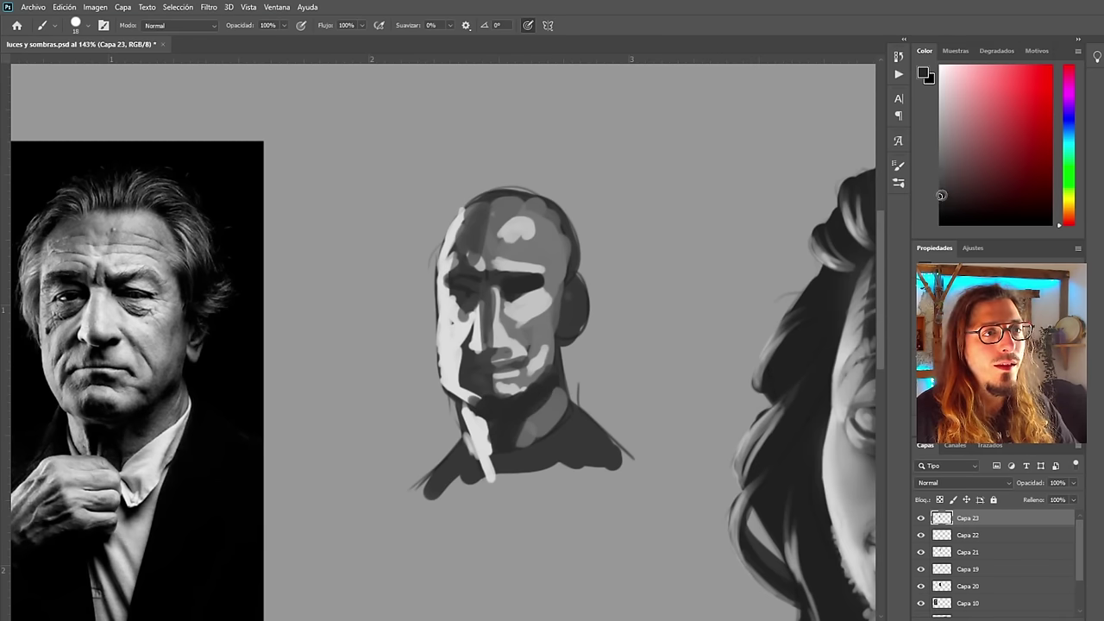
left_click(941, 203)
left_click_drag(483, 358, 507, 350)
left_click_drag(444, 285, 526, 276)
Sample darker grays and paint shadow shapes in the hollow of the right cheek and along the right temple
left_click(541, 280, "alt")
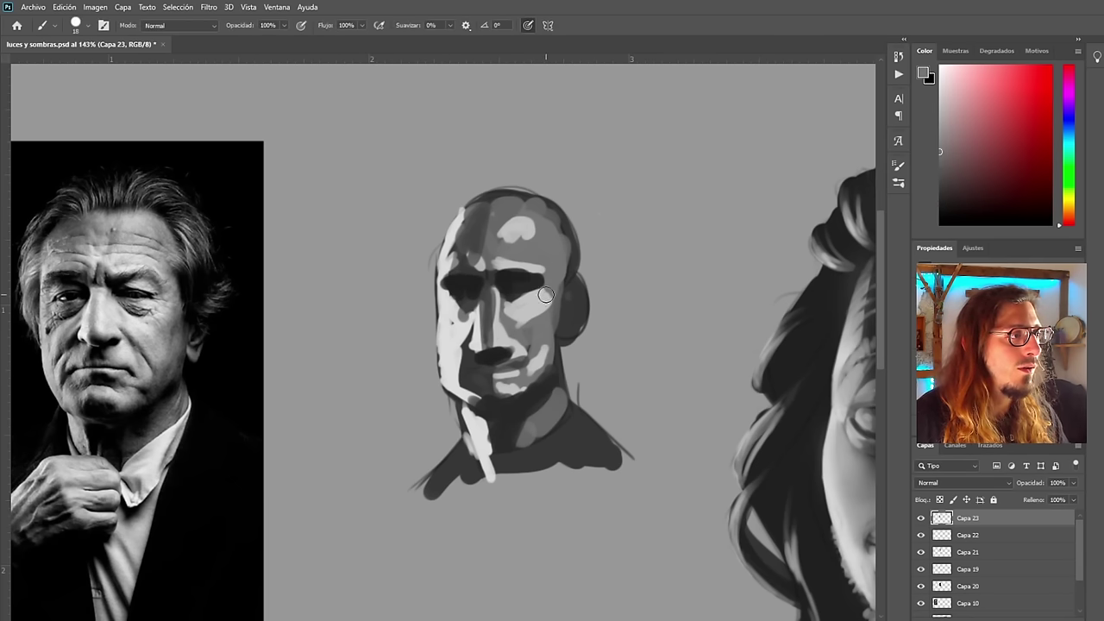
left_click(491, 354, "alt")
left_click_drag(539, 341, 569, 298)
left_click(550, 305, "alt")
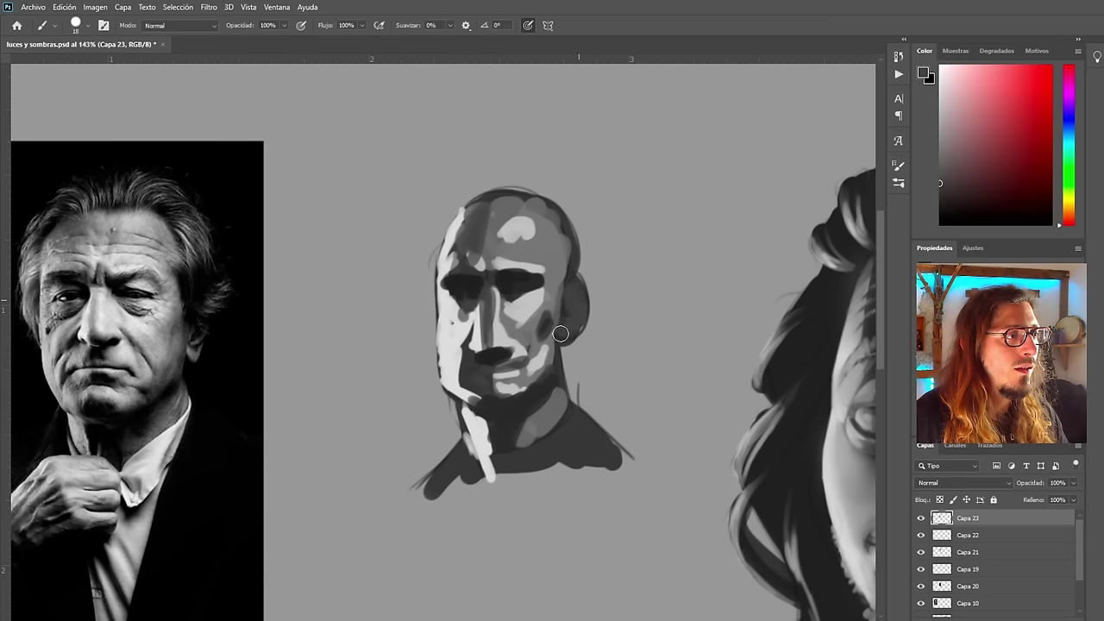
mouse_move(557, 227)
left_mouse_down()
mouse_move(557, 274)
mouse_move(555, 224)
left_mouse_up()
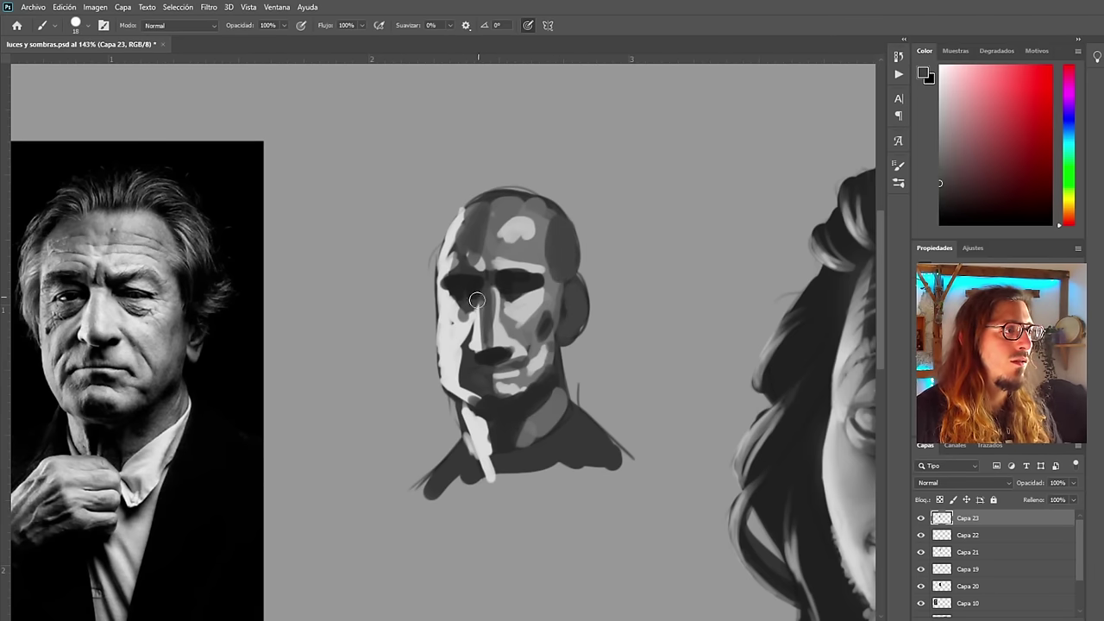
Extend the sampled light grays across the forehead, right cheek, mouth area and chin of the small head
left_click(525, 244, "alt")
mouse_move(518, 251)
left_mouse_down()
mouse_move(523, 211)
mouse_move(531, 220)
mouse_move(509, 227)
mouse_move(522, 261)
left_mouse_up()
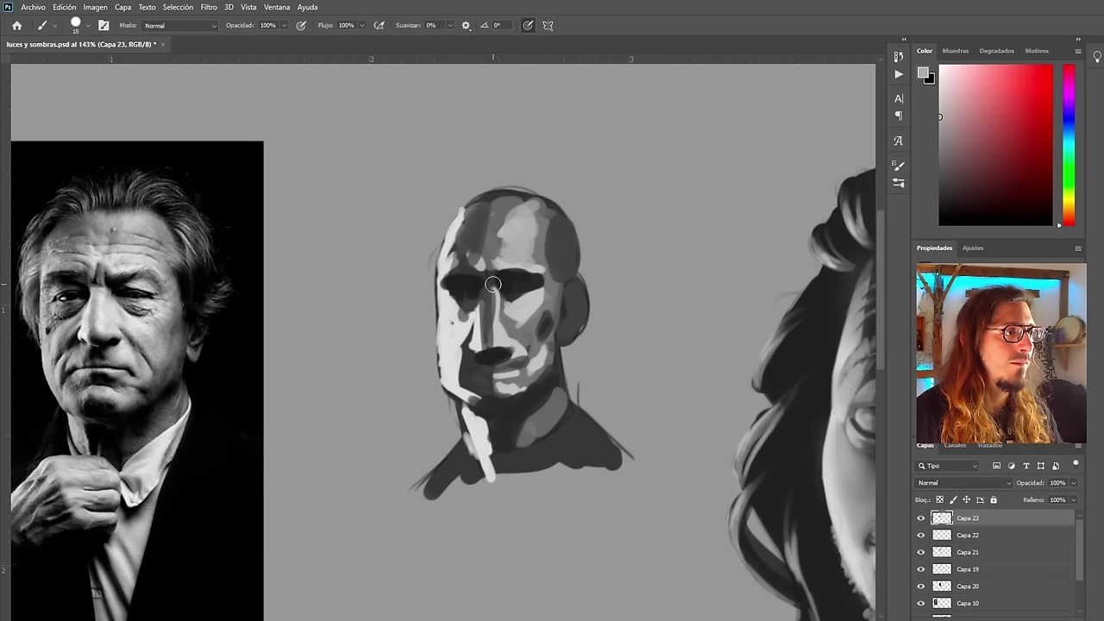
mouse_move(530, 320)
left_mouse_down()
mouse_move(533, 309)
mouse_move(498, 307)
mouse_move(490, 370)
mouse_move(509, 389)
mouse_move(500, 393)
mouse_move(502, 374)
left_mouse_up()
left_click(499, 312, "alt")
left_click(505, 358, "alt")
left_click(537, 362, "alt")
Mirror the canvas horizontally to check the head's light and shadow, and flip it back
left_click_drag(422, 263, 339, 294)
key("ctrl+shift+h")
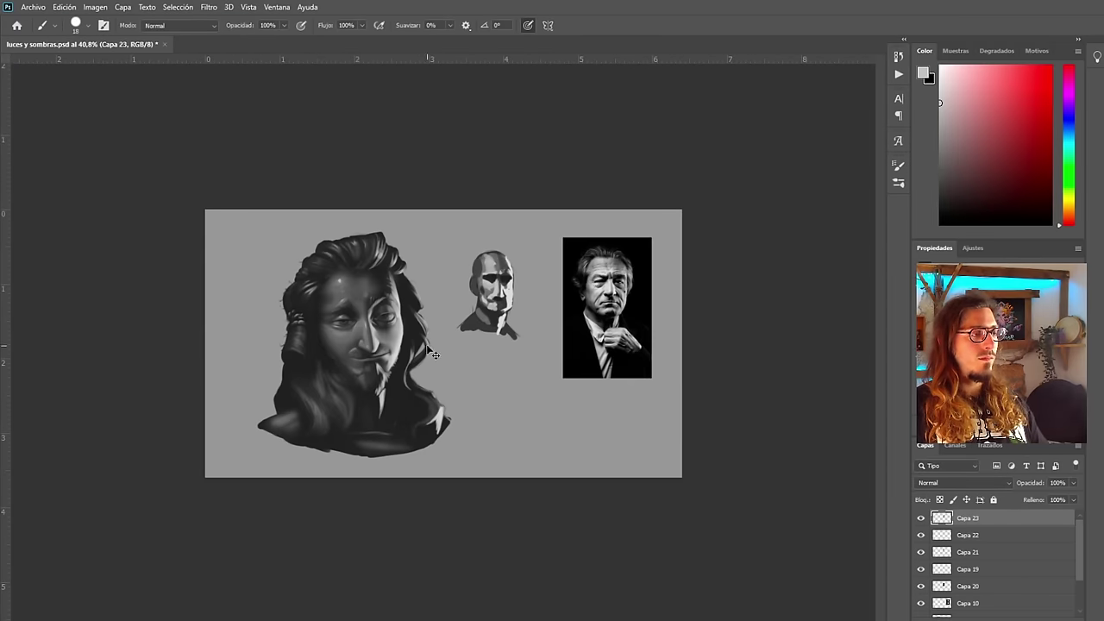
key("h")
scroll(371, 285, "up", 6)
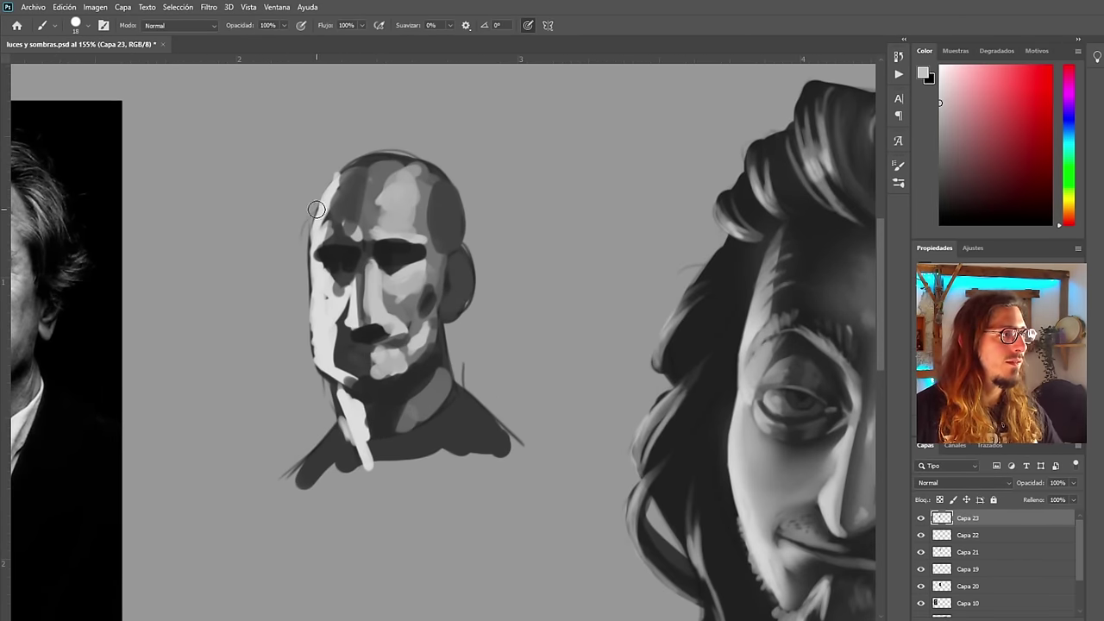
Paint near-white light along the left edge of the head from the crown down to the brow
left_click(320, 185, "alt")
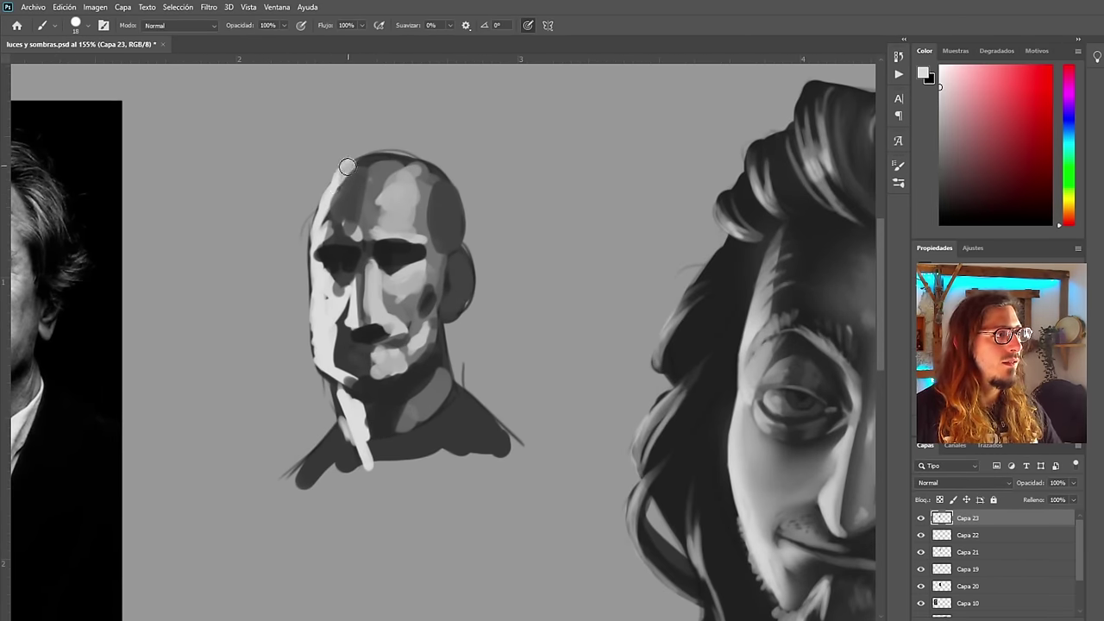
mouse_move(347, 166)
left_mouse_down()
mouse_move(316, 220)
mouse_move(324, 207)
mouse_move(317, 244)
left_mouse_up()
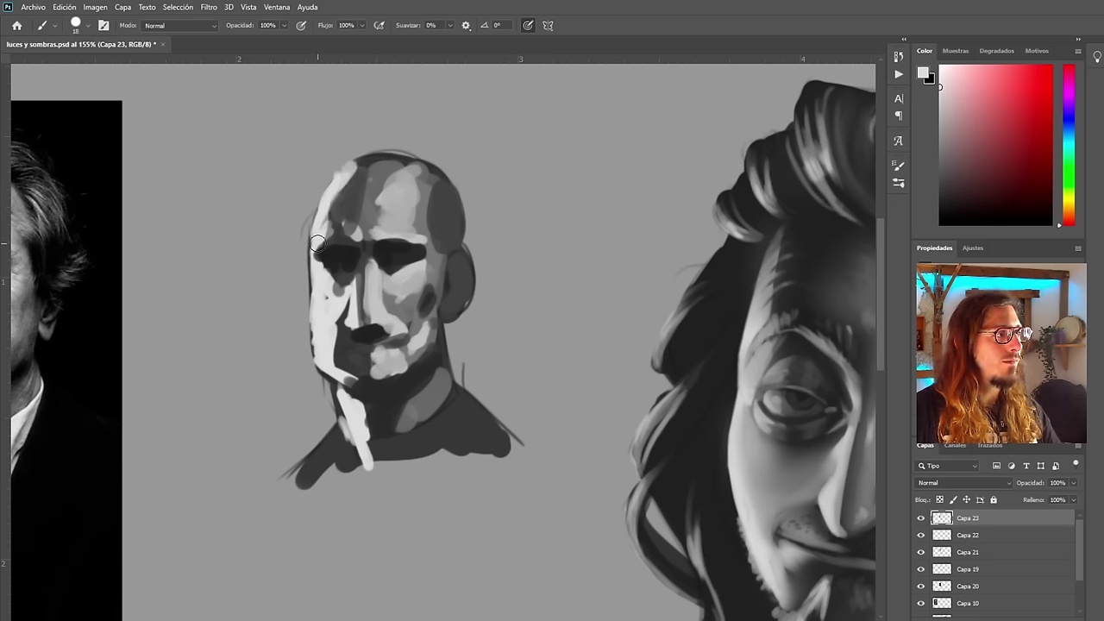
scroll(371, 255, "down", 5)
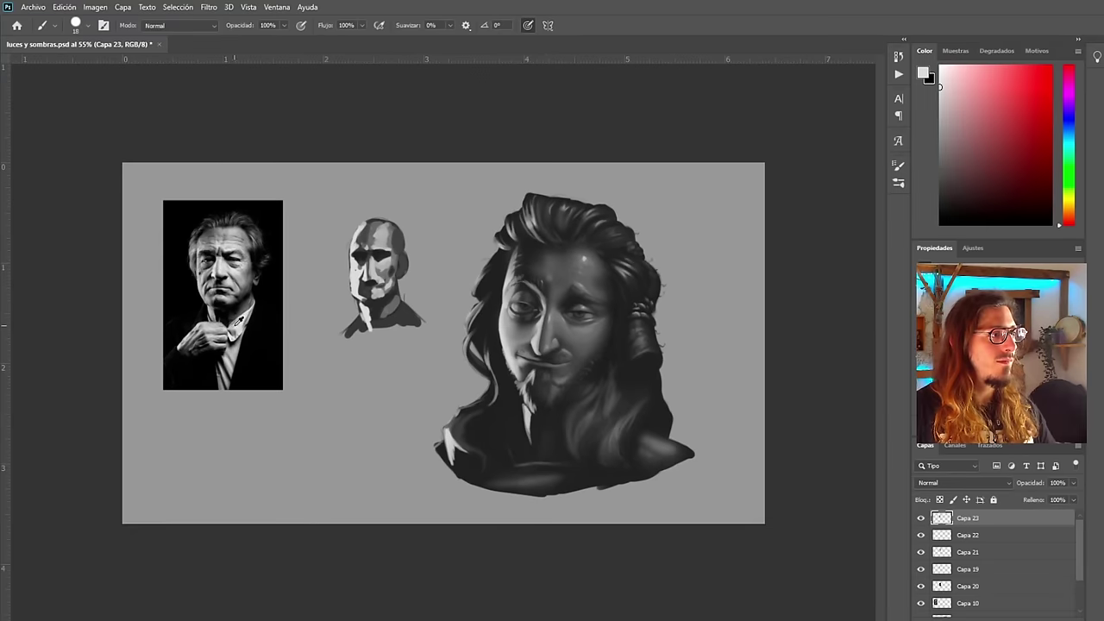
Sample a light gray from the cheek and add strokes of it on the right side of the neck
scroll(328, 319, "up", 3)
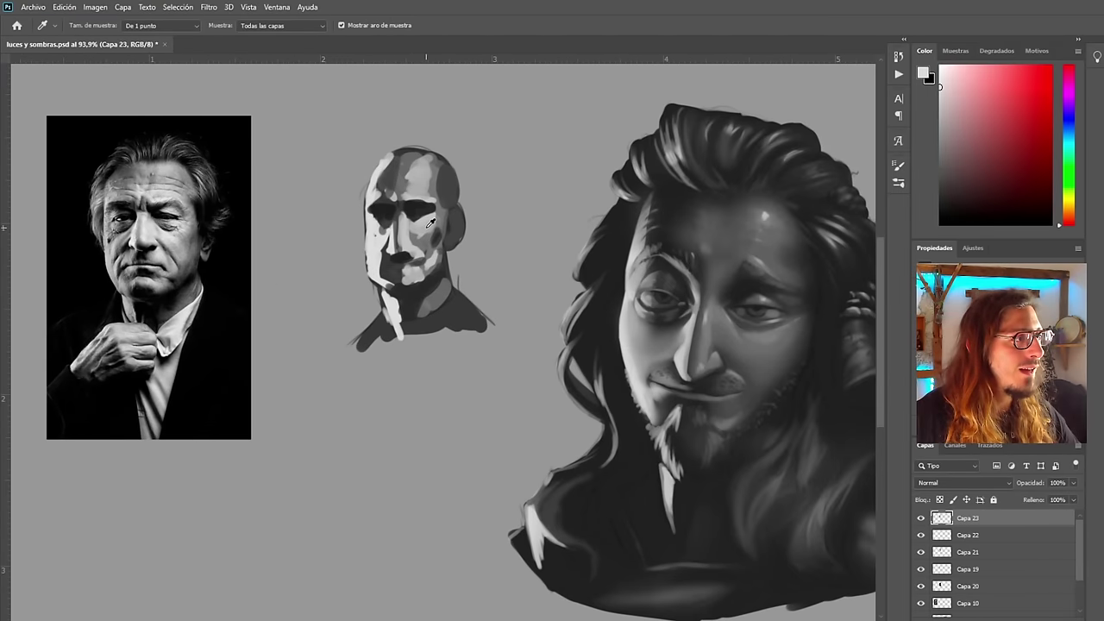
left_click(426, 221, "alt")
mouse_move(435, 303)
left_mouse_down()
mouse_move(431, 293)
mouse_move(447, 305)
left_mouse_up()
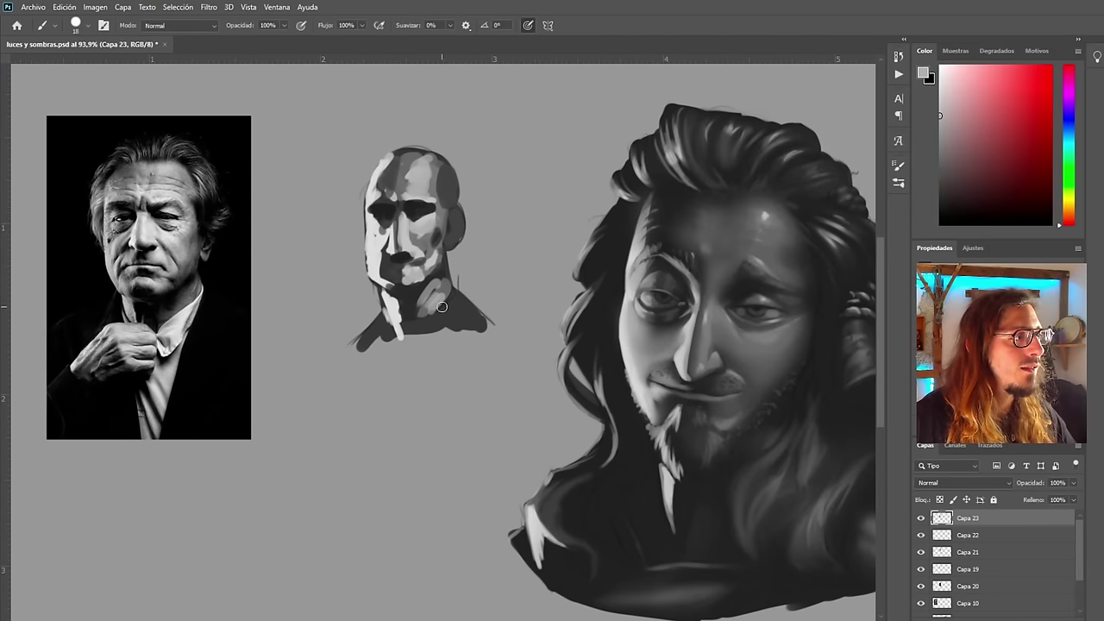
scroll(279, 161, "down", 4)
Draw a light gray arrow between the photo and the small head, pointing at the lit side of the face
scroll(259, 367, "up", 5)
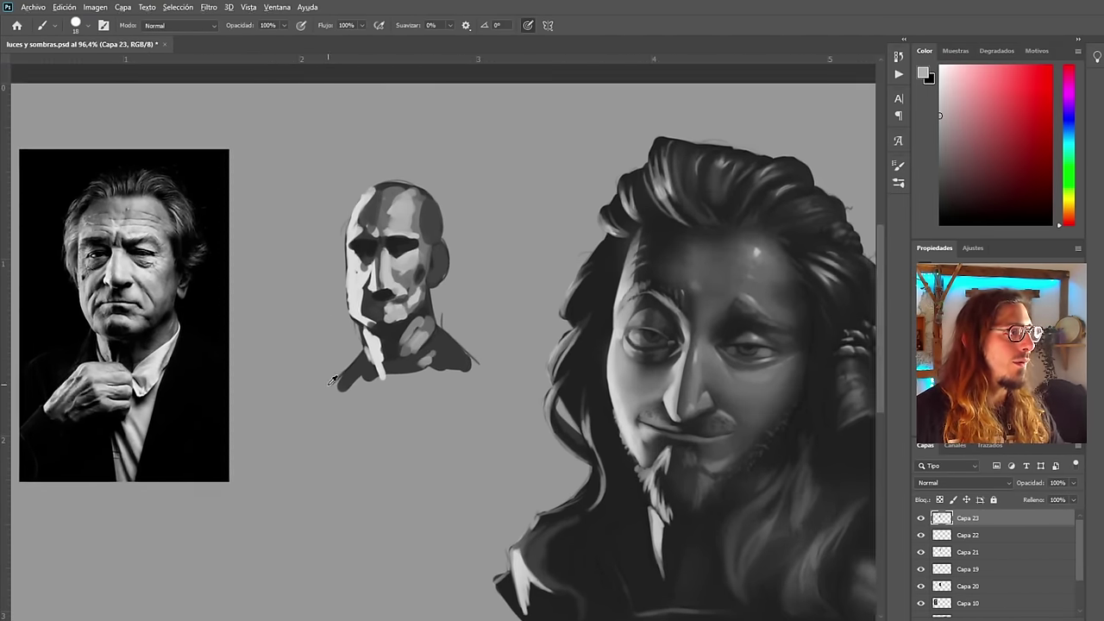
left_click(369, 285, "alt")
mouse_move(251, 317)
left_mouse_down()
mouse_move(286, 321)
mouse_move(284, 307)
mouse_move(291, 334)
left_mouse_up()
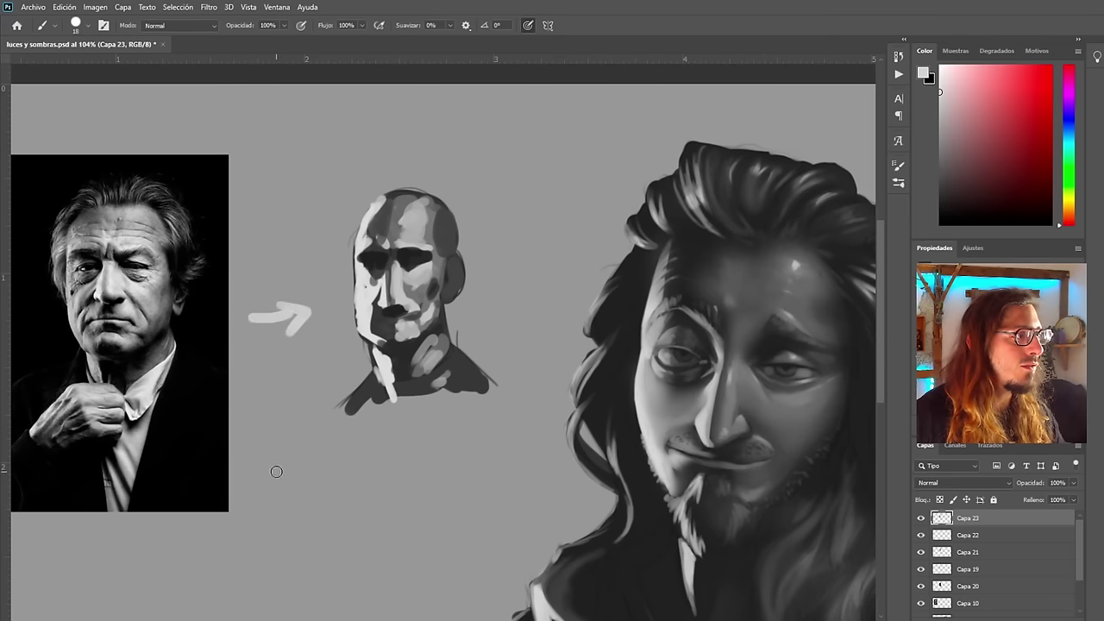
Draw a softer gray arrow above the small head, pointing down from the upper right to mark the second light
left_click(467, 174, "alt")
mouse_move(507, 123)
left_mouse_down()
mouse_move(463, 171)
mouse_move(489, 174)
left_mouse_up()
key("ctrl+z")
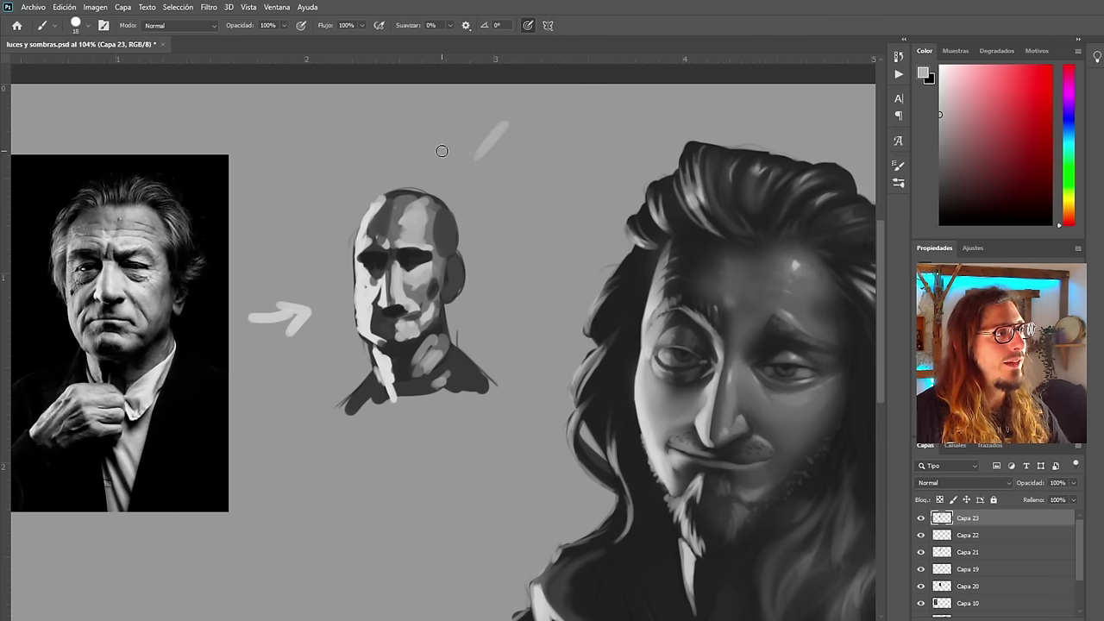
key("ctrl+z")
left_click_drag(481, 98, 456, 156)
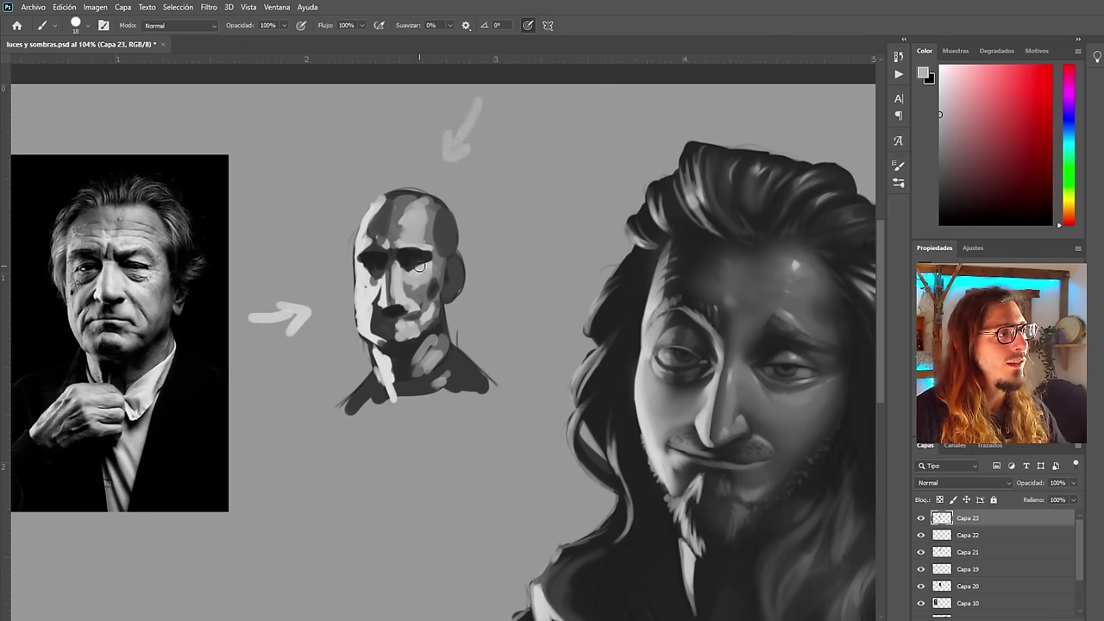
Compare the lighting in the reference photo, the small head and the finished caricature portrait, up close and overall
scroll(420, 267, "down", 5)
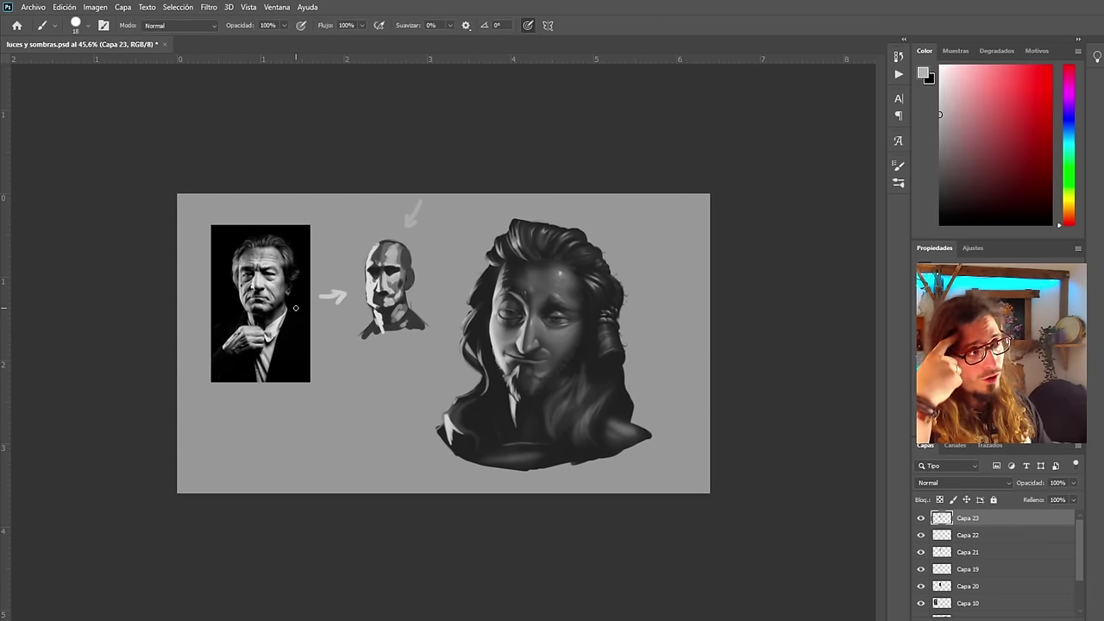
scroll(435, 318, "up", 7)
scroll(450, 288, "down", 4)
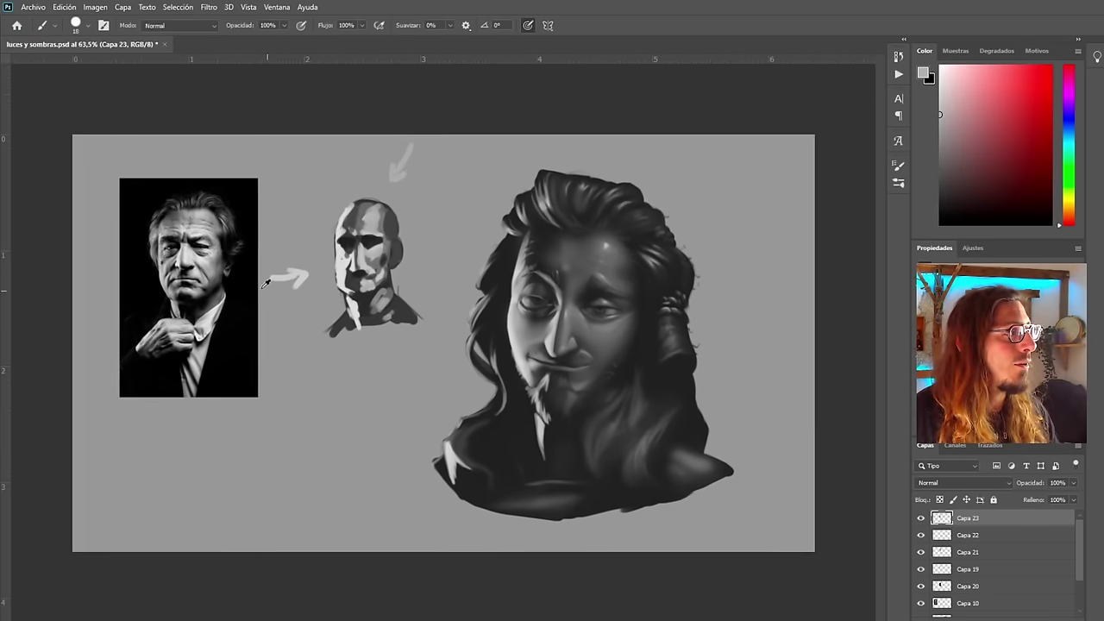
scroll(288, 271, "up", 3)
scroll(291, 268, "up", 1)
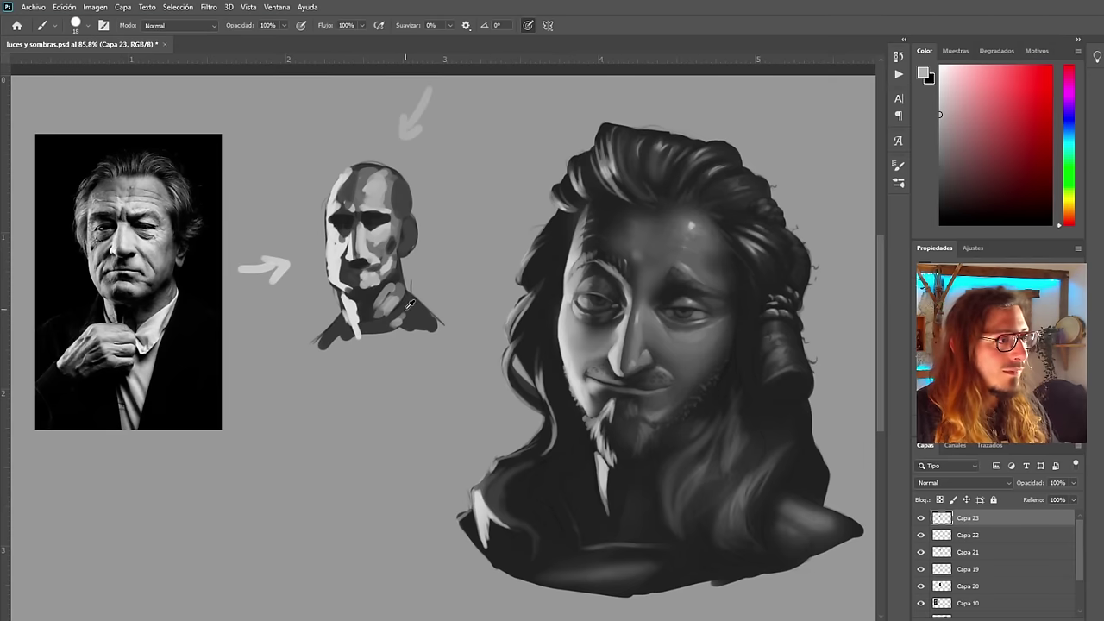
scroll(406, 304, "down", 3)
scroll(544, 328, "up", 6)
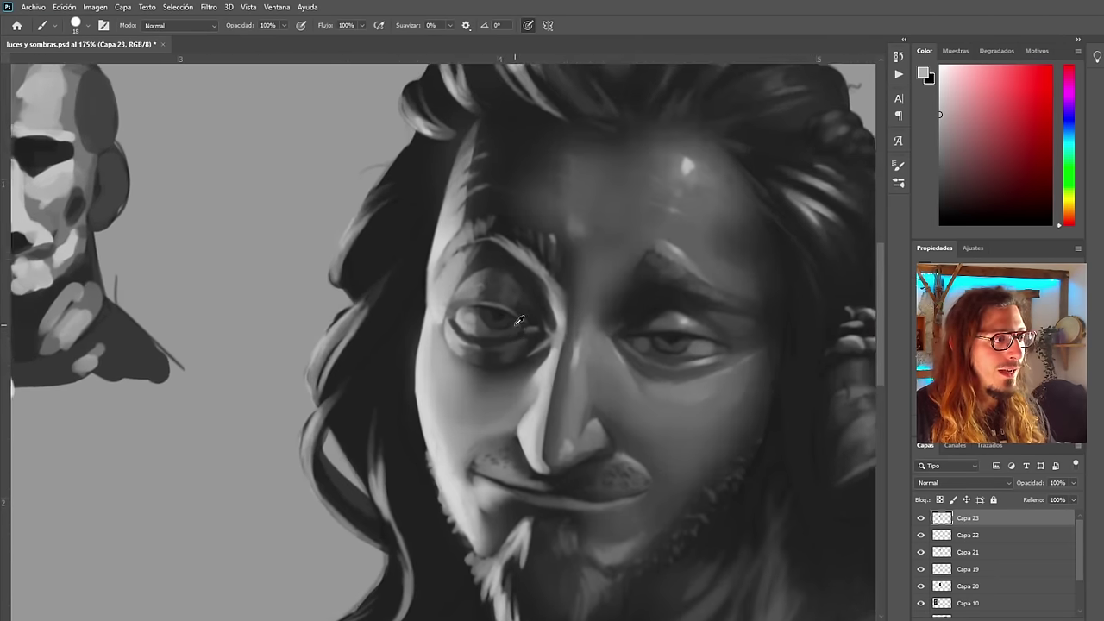
scroll(592, 311, "down", 5)
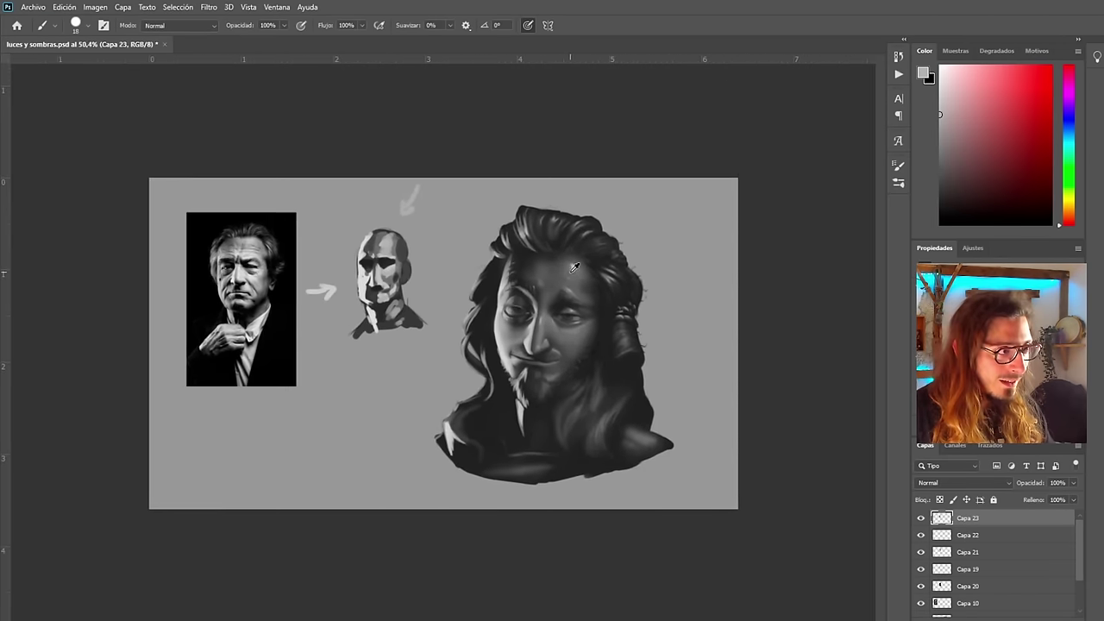
scroll(375, 314, "up", 1)
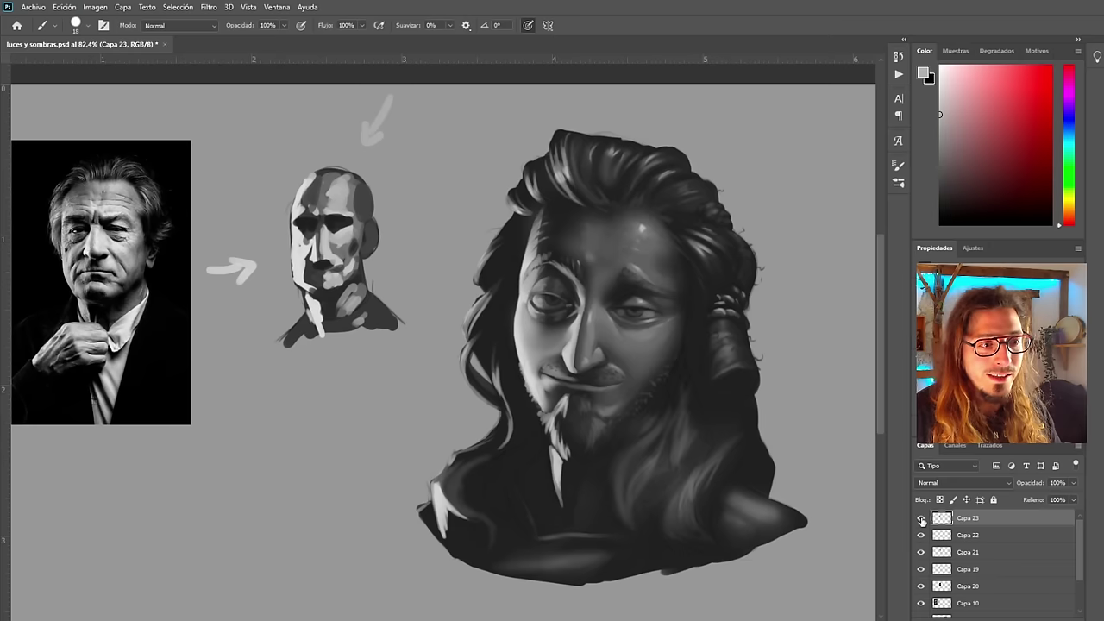
Delete the top layer with the small head's blended tones and arrows, and undo the deletion
key("Delete")
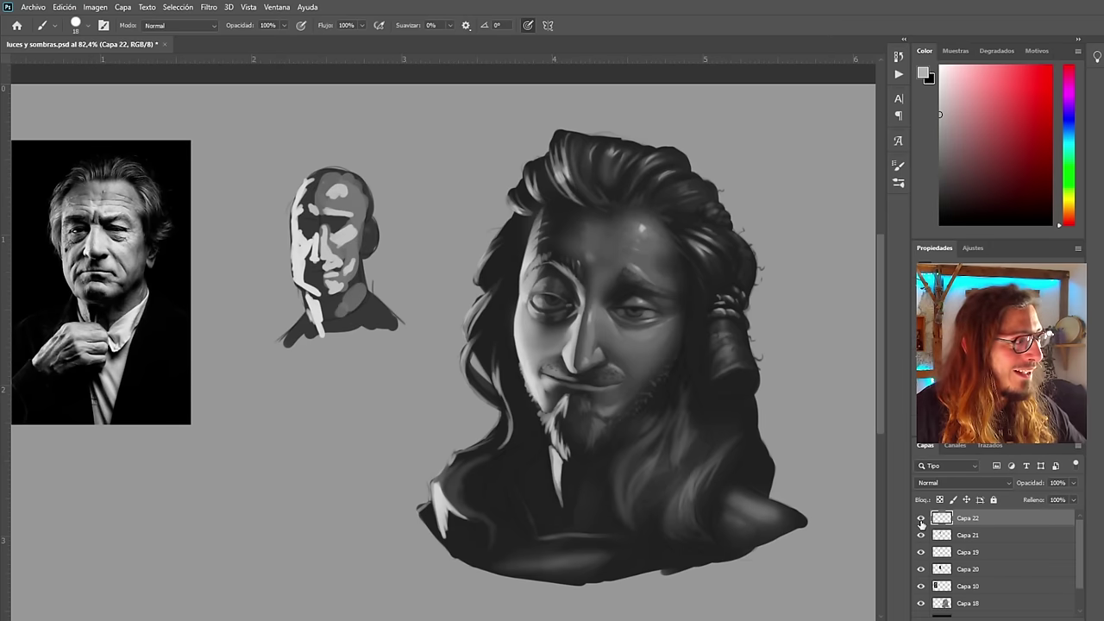
key("ctrl+z")
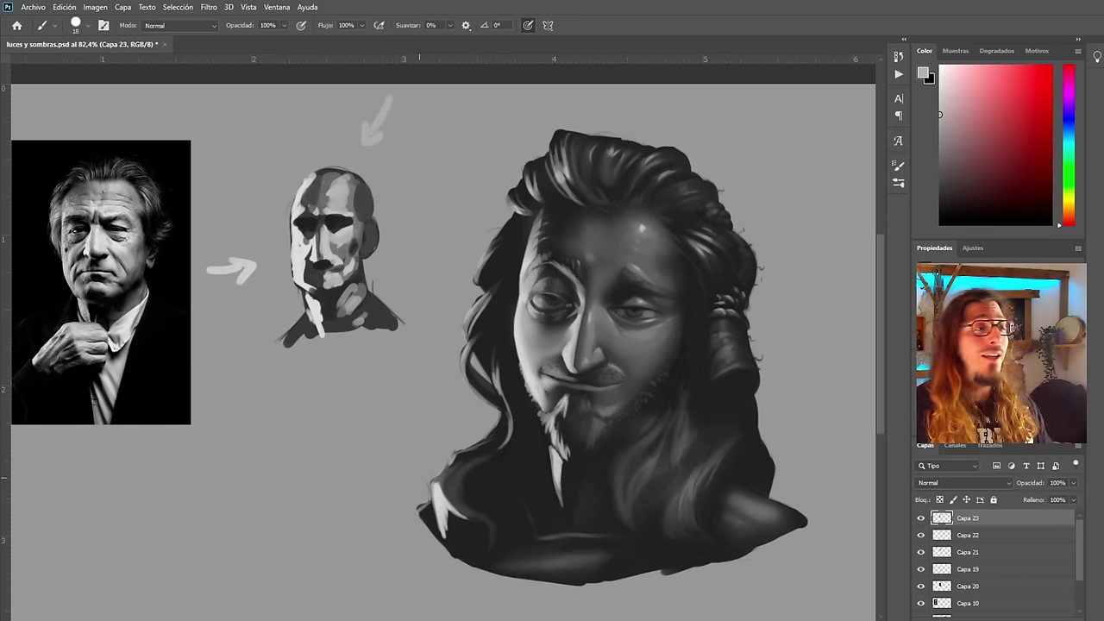
Show the finished grayscale caricature portrait enlarged in full-screen view
scroll(402, 420, "down", 3)
scroll(439, 407, "up", 1)
key("f")
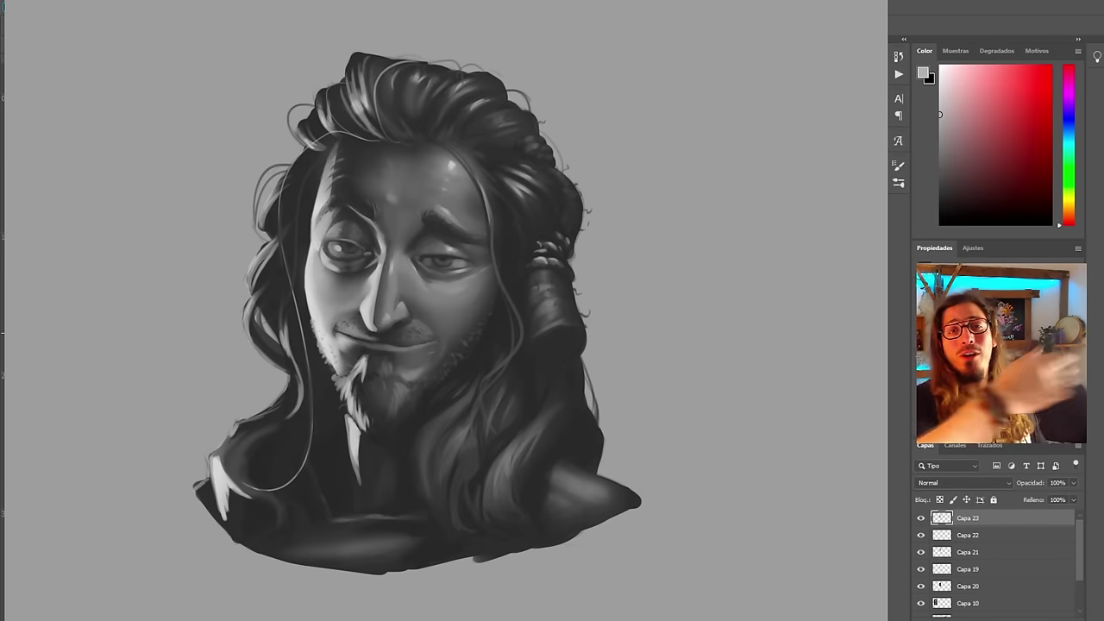